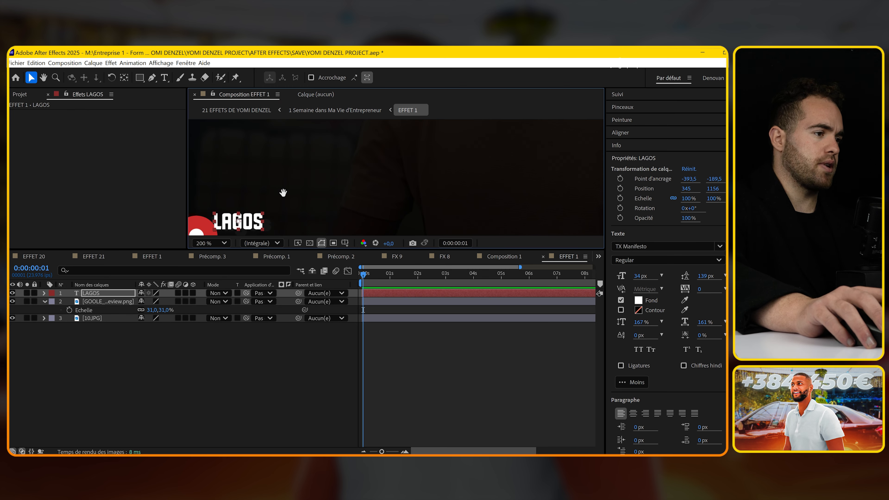
Draw a white rectangle about 575 × 43 px beneath the LAGOS text and place it behind the pin and the text
{"action": "key", "text": "alt+Tab"}
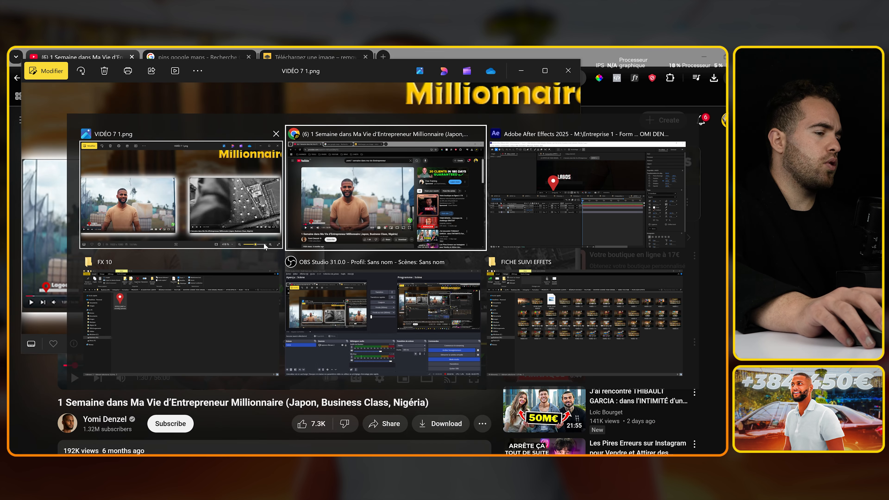
{"action": "key", "text": "alt+Tab"}
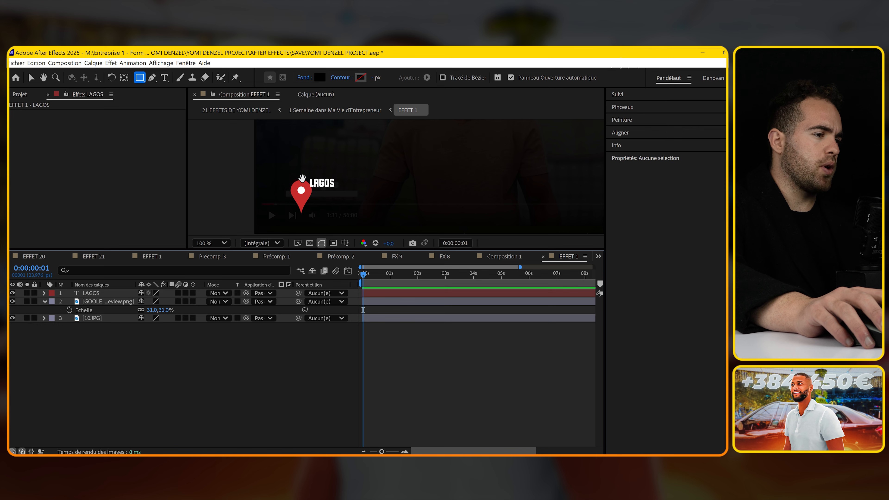
{"action": "left_click_drag", "start_coordinate": [285, 200], "coordinate": [402, 206]}
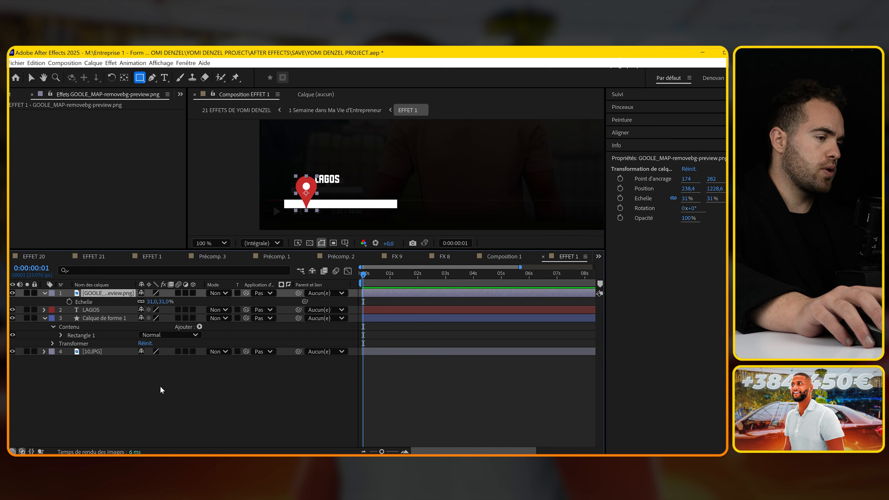
{"action": "left_click", "coordinate": [161, 388]}
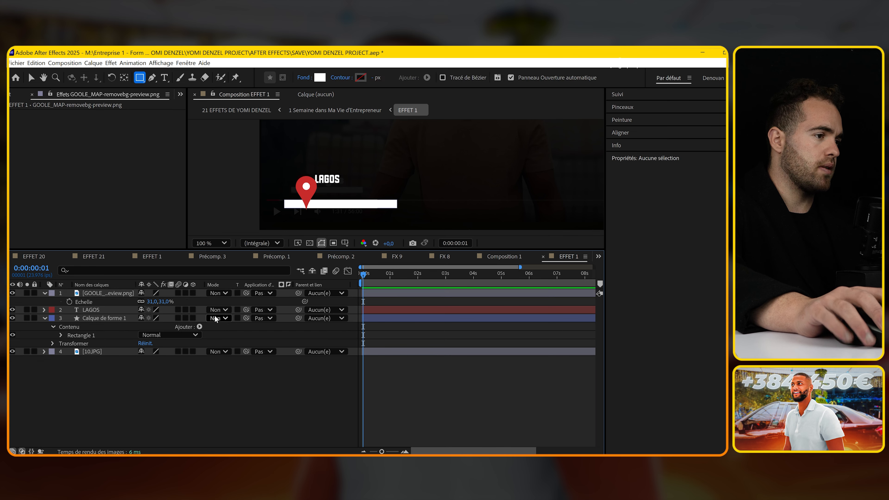
Scale the map pin down to 23% and shift it slightly so it overlaps the white bar's left end
{"action": "key", "text": "s"}
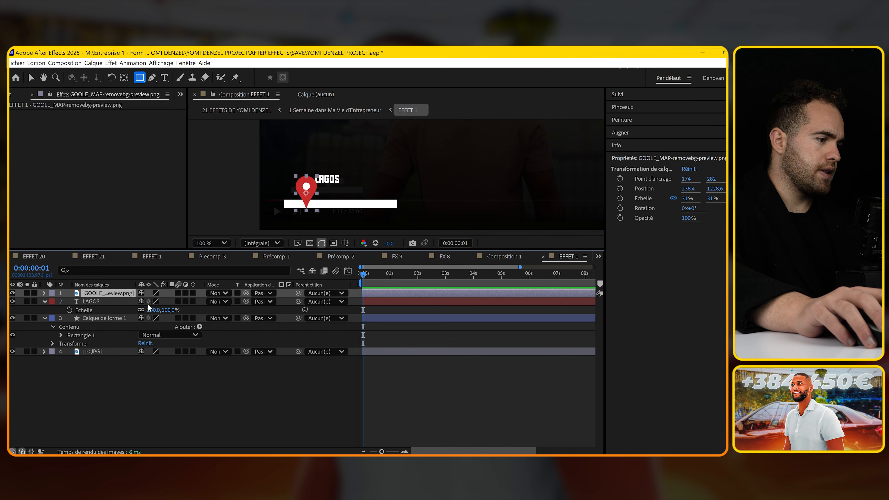
{"action": "key", "text": "s"}
{"action": "left_click_drag", "start_coordinate": [154, 303], "coordinate": [149, 304]}
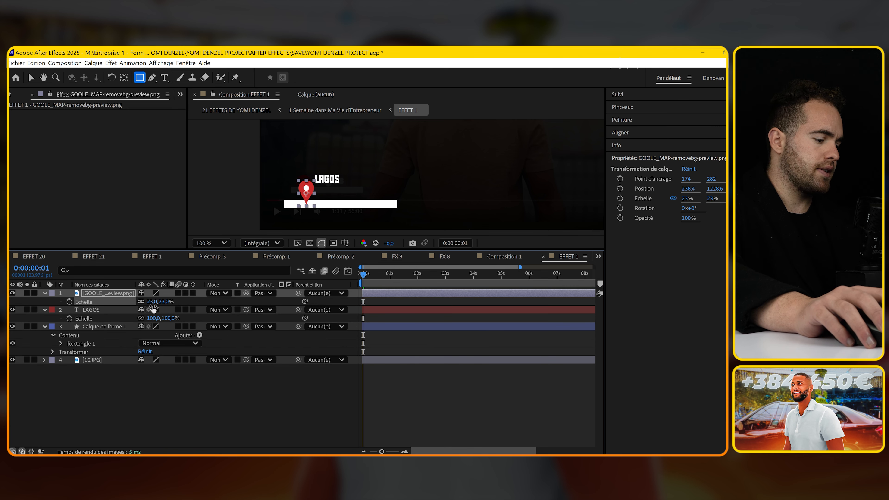
{"action": "left_click", "coordinate": [168, 389]}
{"action": "key", "text": "v"}
{"action": "left_click", "coordinate": [303, 192]}
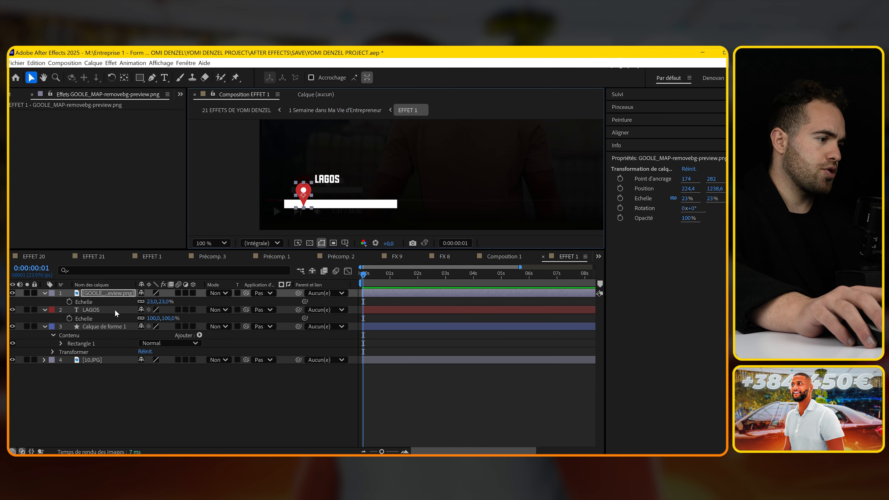
Move the LAGOS text down beside the pin, just above the white bar, and scale it to 110%
{"action": "left_click", "coordinate": [115, 310]}
{"action": "left_click_drag", "start_coordinate": [331, 184], "coordinate": [331, 195]}
{"action": "key", "text": "s"}
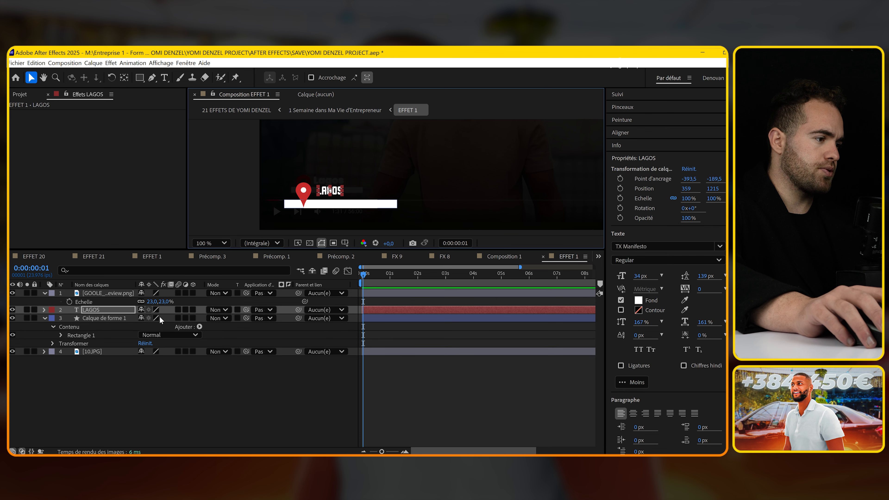
{"action": "key", "text": "s"}
{"action": "left_click_drag", "start_coordinate": [149, 318], "coordinate": [153, 318]}
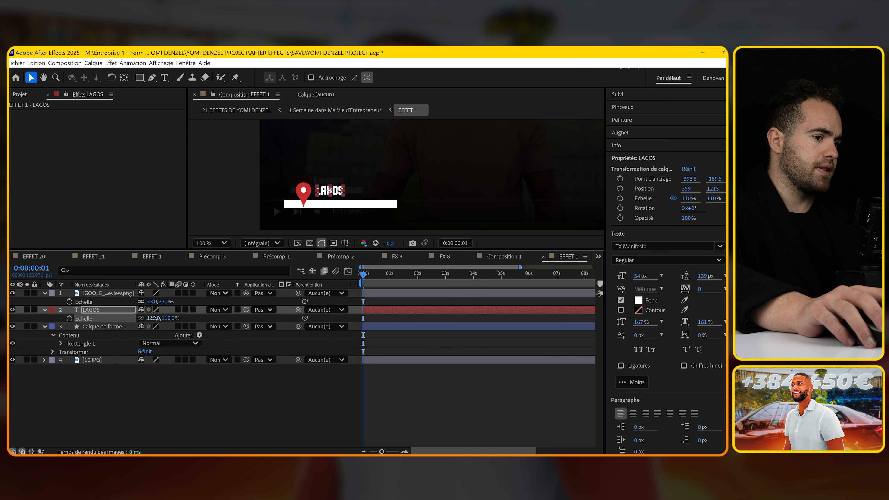
{"action": "scroll", "coordinate": [317, 201], "scroll_direction": "up", "scroll_amount": 1}
{"action": "left_click_drag", "start_coordinate": [351, 178], "coordinate": [347, 179]}
Narrow the white bar to 78% horizontal scale, keeping 100% height, and shift it left under the pin and text
{"action": "left_click", "coordinate": [87, 328]}
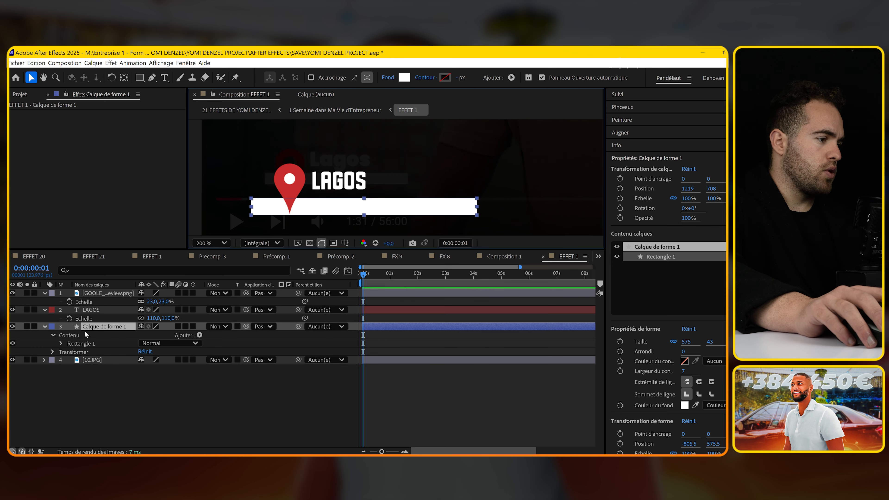
{"action": "key", "text": "s"}
{"action": "left_click", "coordinate": [141, 334]}
{"action": "left_click_drag", "start_coordinate": [166, 335], "coordinate": [133, 335]}
{"action": "key", "text": "ctrl+z"}
{"action": "left_click_drag", "start_coordinate": [363, 212], "coordinate": [305, 212]}
{"action": "key", "text": "space"}
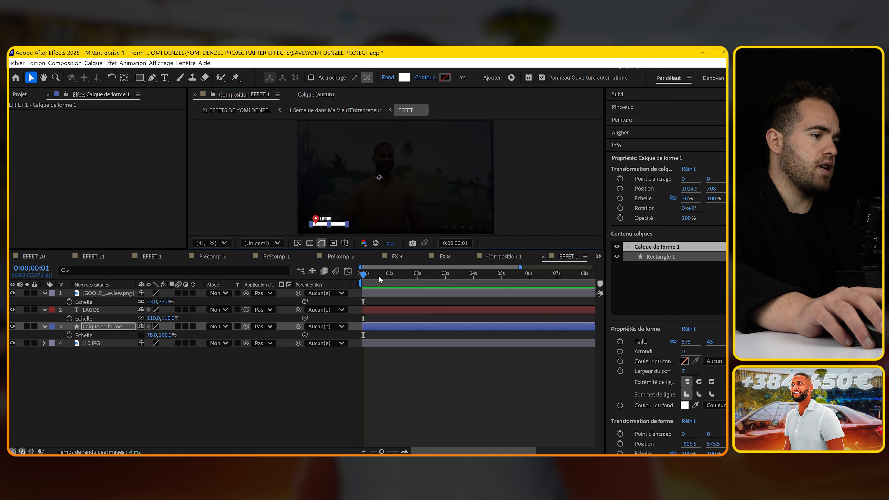
Enlarge the LAGOS text to 132% and the pin to 26%, keeping them aligned over the white bar
{"action": "left_click", "coordinate": [341, 170]}
{"action": "left_click_drag", "start_coordinate": [155, 318], "coordinate": [165, 318]}
{"action": "left_click_drag", "start_coordinate": [330, 198], "coordinate": [302, 186]}
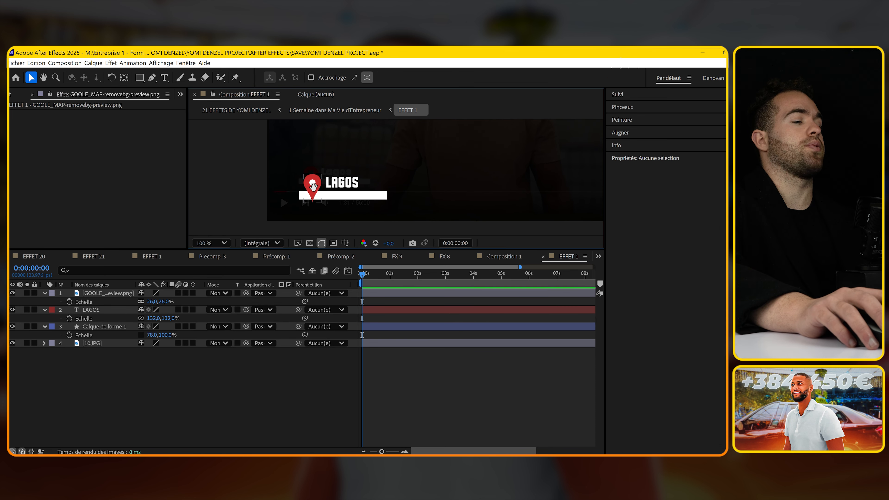
{"action": "scroll", "coordinate": [318, 187], "scroll_direction": "up", "scroll_amount": 1}
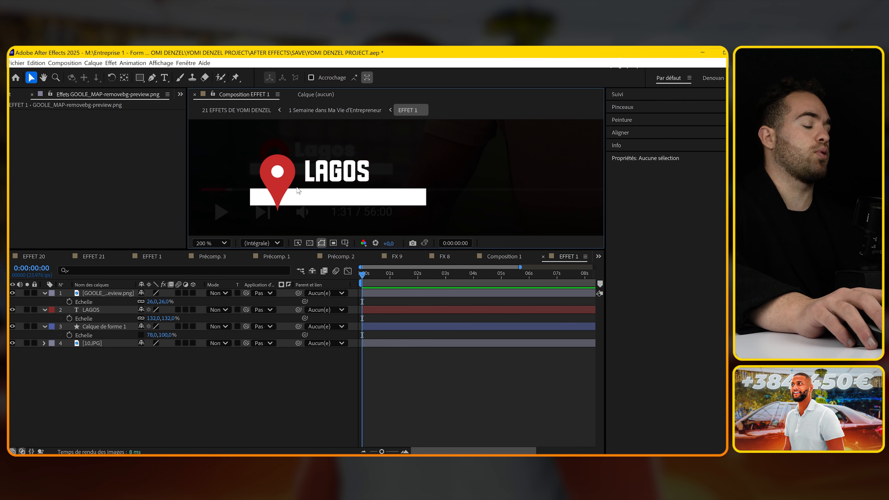
Apply the Animation Composer text preset Fade Characters Separately, From Start, as an In animation on the LAGOS layer and preview it
{"action": "left_click", "coordinate": [94, 310]}
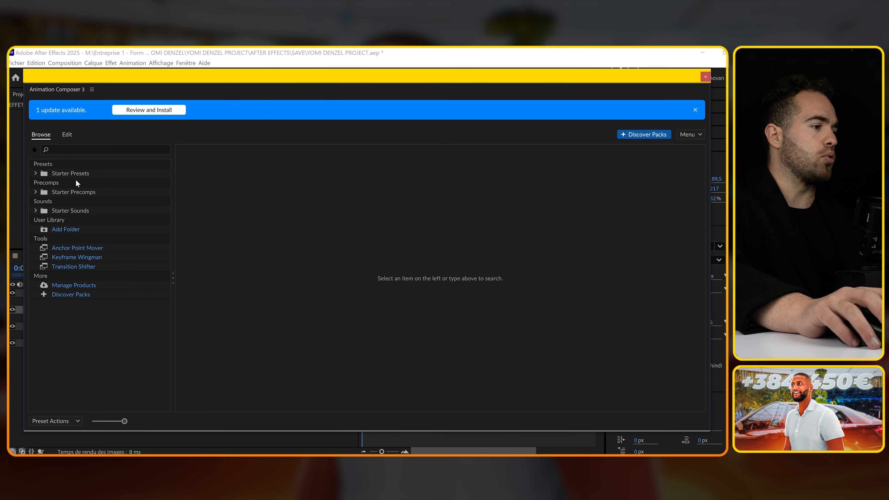
{"action": "left_click", "coordinate": [78, 174]}
{"action": "left_click", "coordinate": [98, 150]}
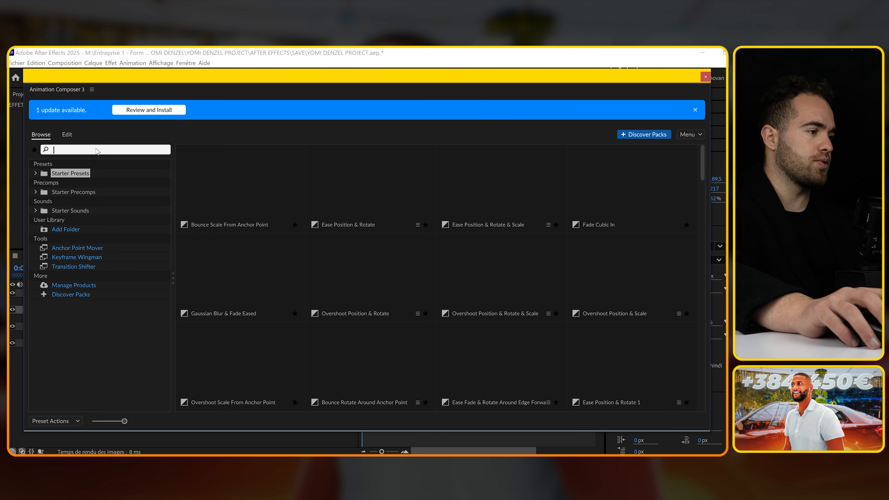
{"action": "type", "text": "texte"}
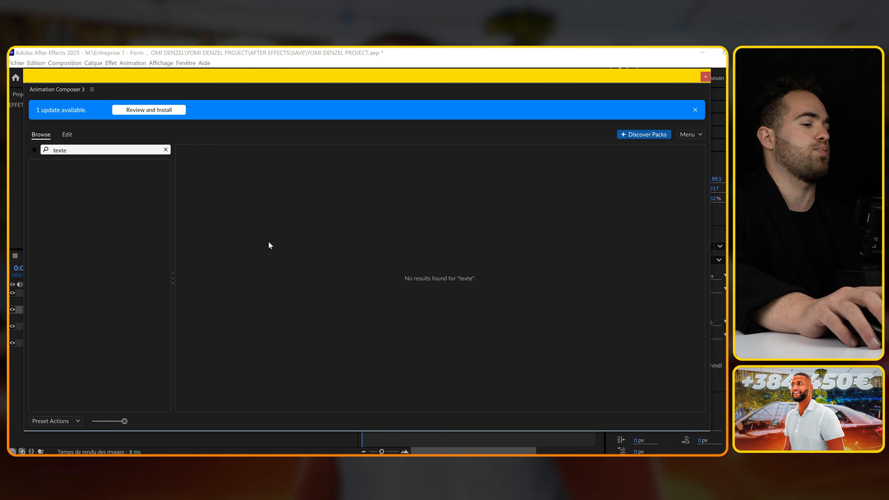
{"action": "key", "text": "BackSpace"}
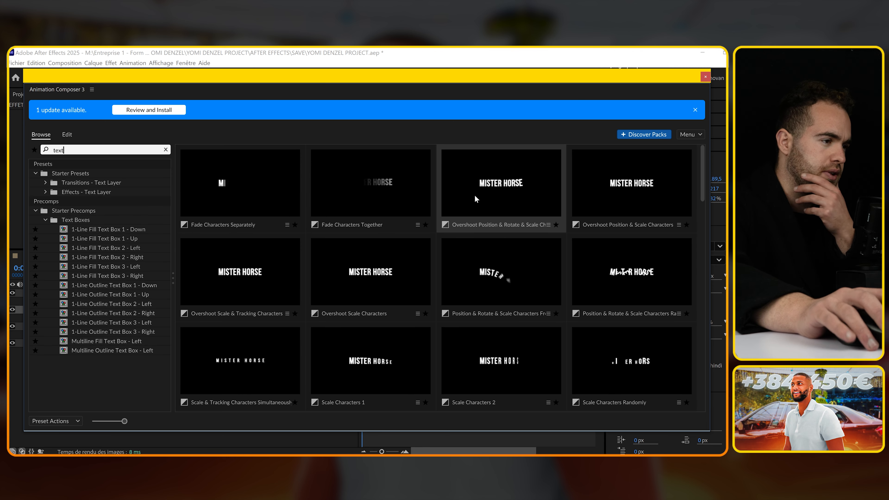
{"action": "double_click", "coordinate": [224, 178]}
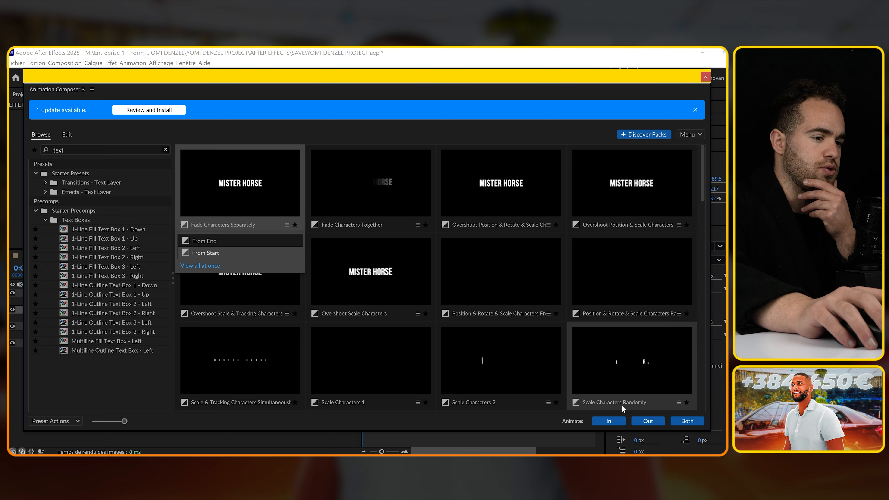
{"action": "left_click", "coordinate": [705, 77]}
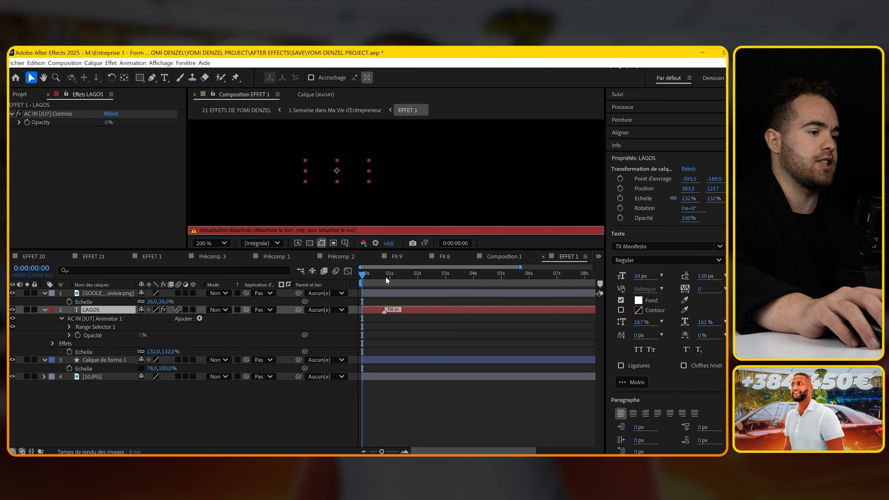
{"action": "key", "text": "space"}
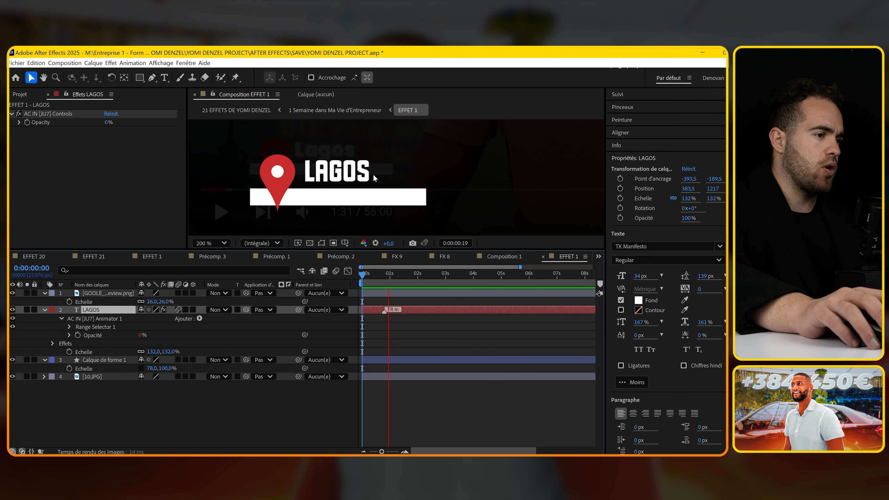
{"action": "key", "text": "space"}
Cut out the white centre of the map pin with an inverted elliptical mask fitted over the circle
{"action": "left_click", "coordinate": [107, 293]}
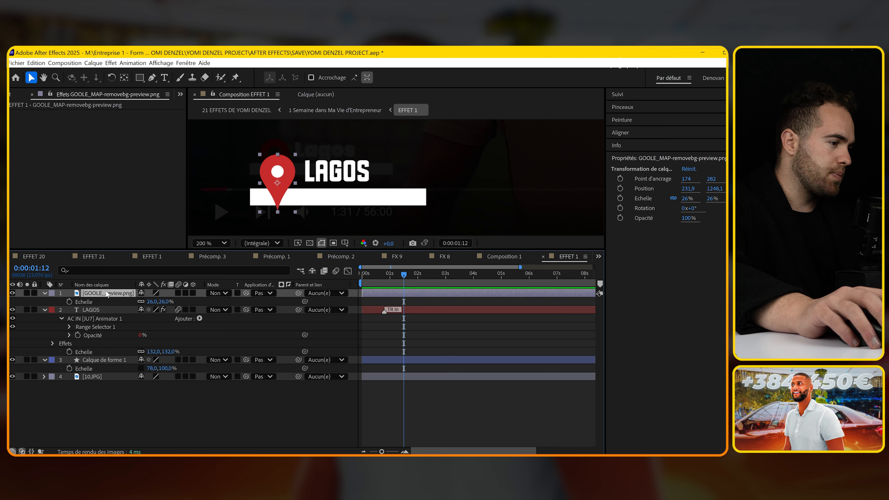
{"action": "left_click_drag", "start_coordinate": [140, 78], "coordinate": [176, 99]}
{"action": "scroll", "coordinate": [254, 136], "scroll_direction": "up", "scroll_amount": 1}
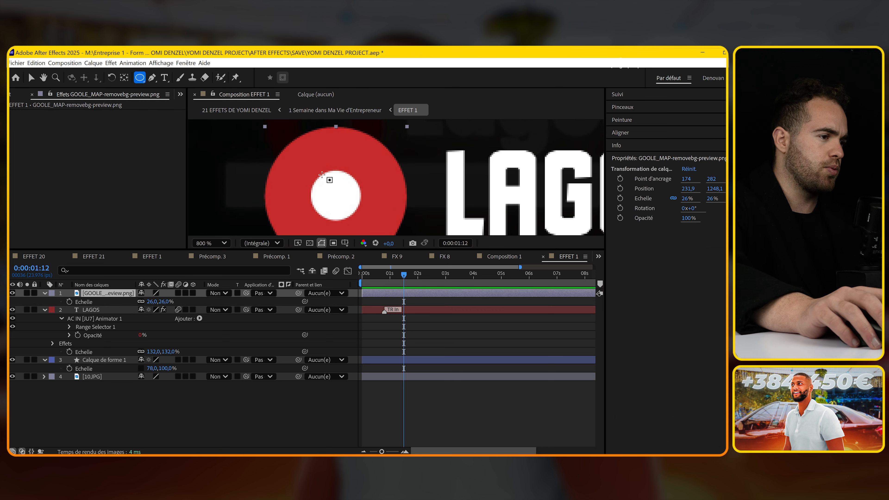
{"action": "left_click_drag", "start_coordinate": [294, 162], "coordinate": [342, 210]}
{"action": "left_click", "coordinate": [175, 309]}
{"action": "key", "text": "v"}
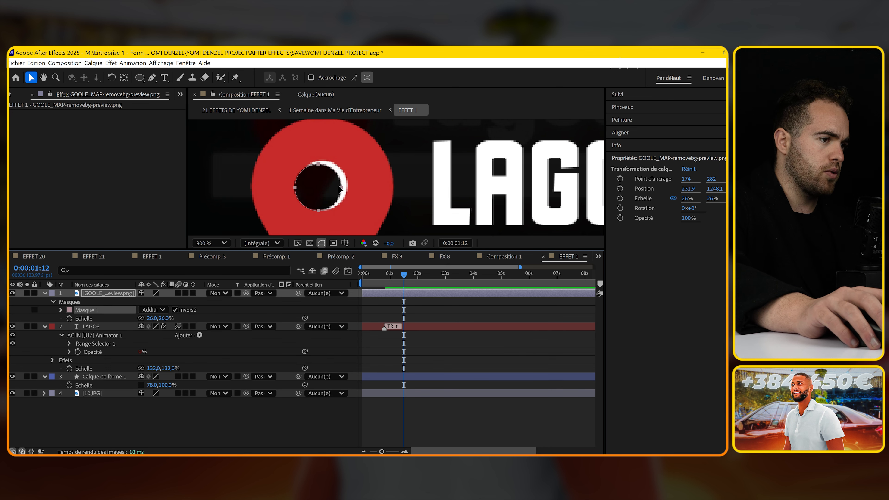
{"action": "left_click_drag", "start_coordinate": [342, 165], "coordinate": [329, 186]}
{"action": "left_click", "coordinate": [426, 335]}
{"action": "key", "text": "Home"}
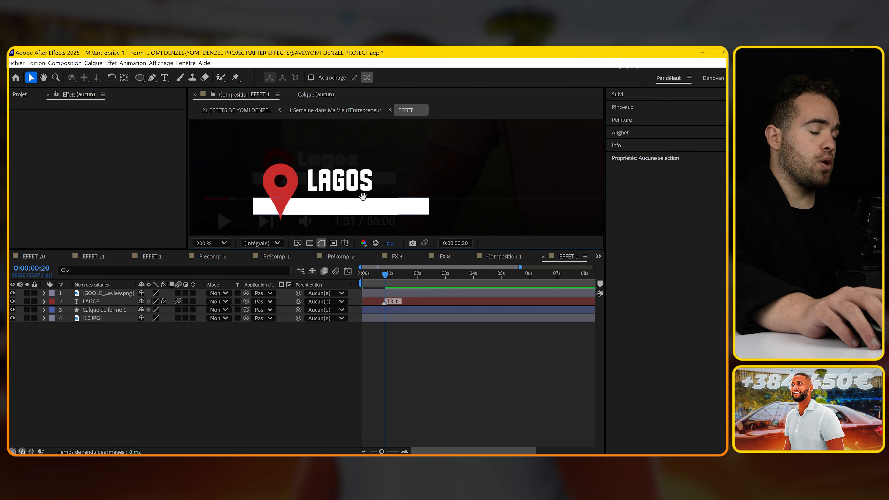
Add a rectangular mask to the white bar's shape layer, placed just beyond the bar's right end so the bar is hidden
{"action": "left_click_drag", "start_coordinate": [362, 196], "coordinate": [377, 189]}
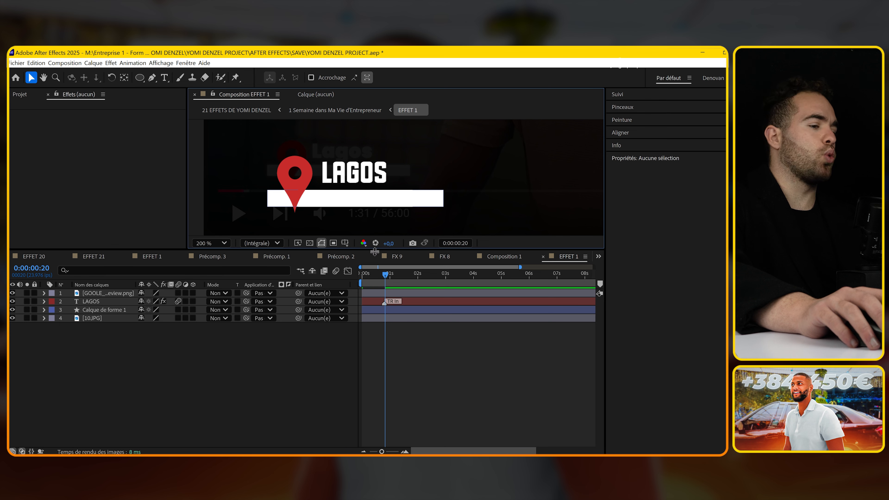
{"action": "left_click", "coordinate": [98, 311]}
{"action": "left_click", "coordinate": [139, 77]}
{"action": "left_click", "coordinate": [168, 81]}
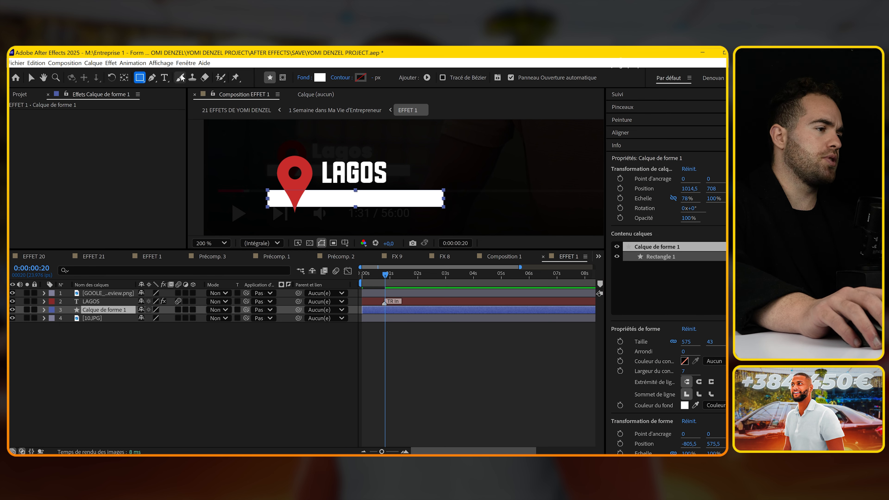
{"action": "left_click", "coordinate": [283, 77]}
{"action": "left_click_drag", "start_coordinate": [491, 171], "coordinate": [472, 200]}
{"action": "key", "text": "v"}
{"action": "left_click", "coordinate": [61, 335]}
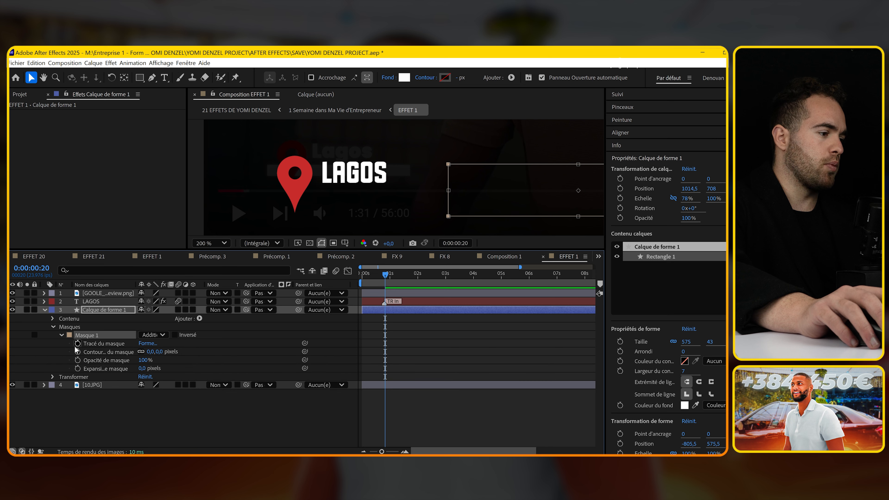
Animate the bar's mask path from hidden at frame 0 to covering the whole bar at frame 20, and preview the reveal
{"action": "left_click", "coordinate": [78, 343]}
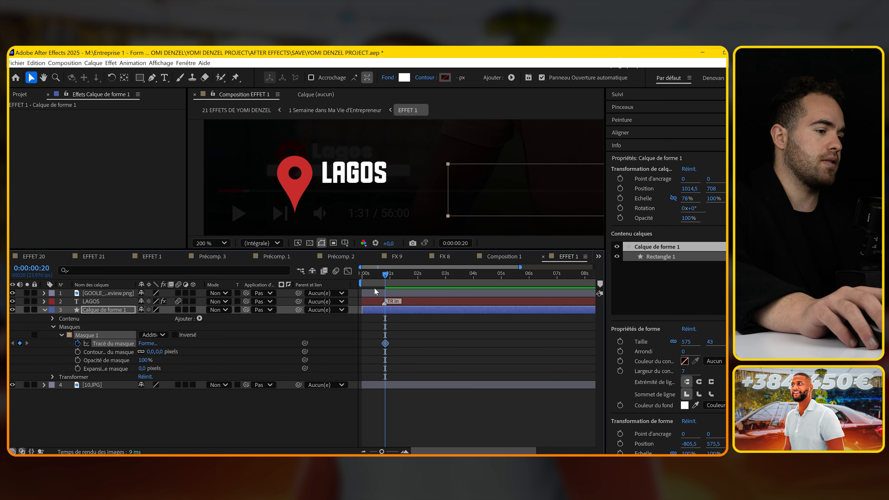
{"action": "left_click", "coordinate": [383, 345]}
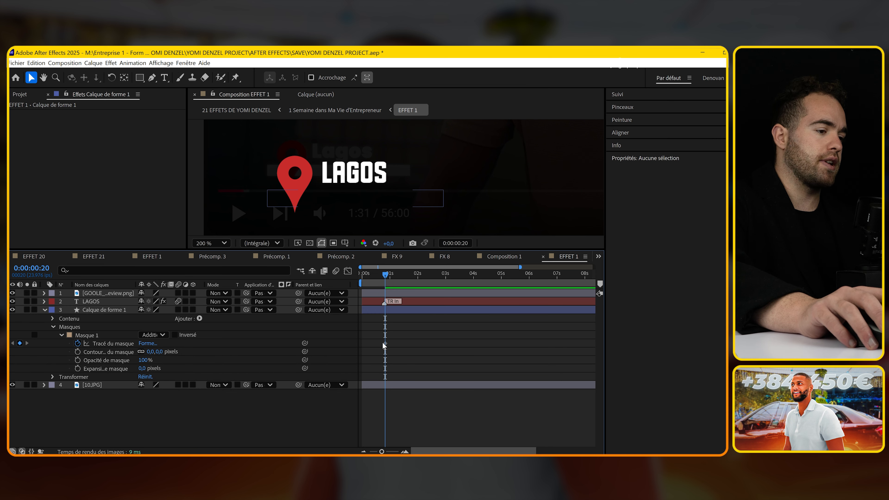
{"action": "left_click_drag", "start_coordinate": [384, 344], "coordinate": [365, 343]}
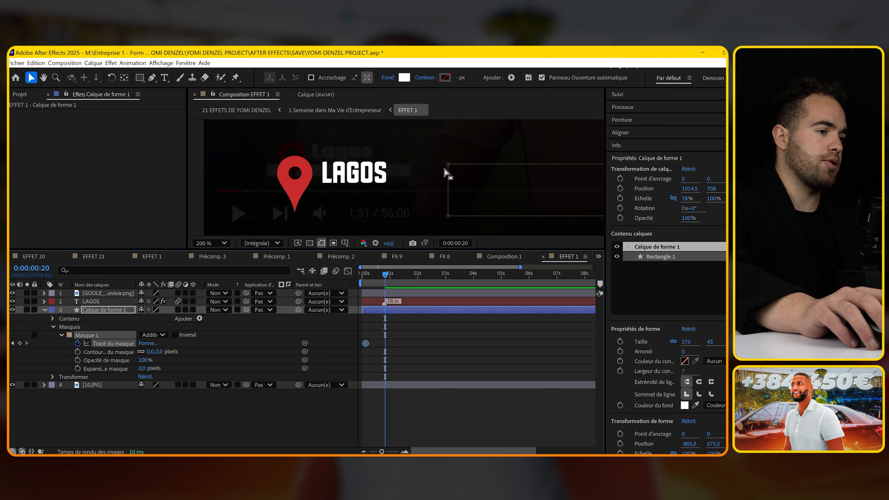
{"action": "left_click_drag", "start_coordinate": [449, 166], "coordinate": [247, 164]}
{"action": "key", "text": "Home"}
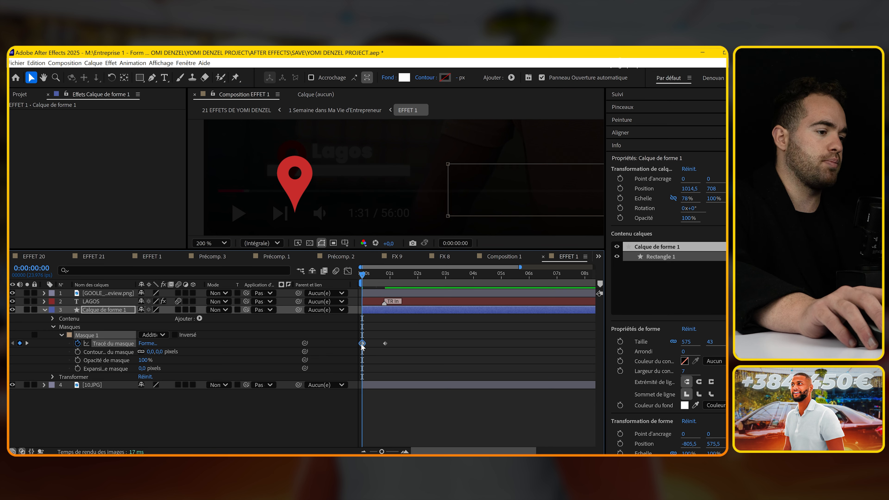
{"action": "key", "text": "space"}
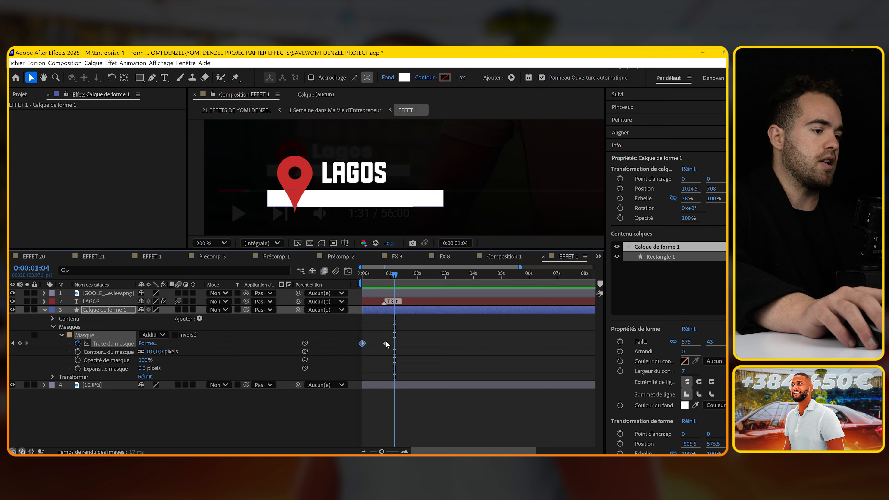
Speed up the reveal by moving the bar's end mask keyframe to about frame 13 and the LAGOS transition marker to frame 12, previewing the timing
{"action": "left_click", "coordinate": [385, 343]}
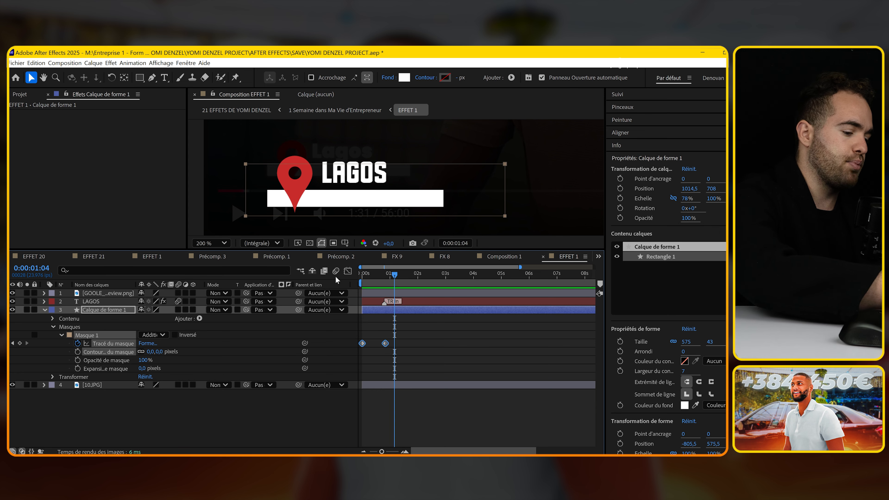
{"action": "key", "text": "XF86MonBrightnessUp"}
{"action": "left_click_drag", "start_coordinate": [392, 277], "coordinate": [313, 284]}
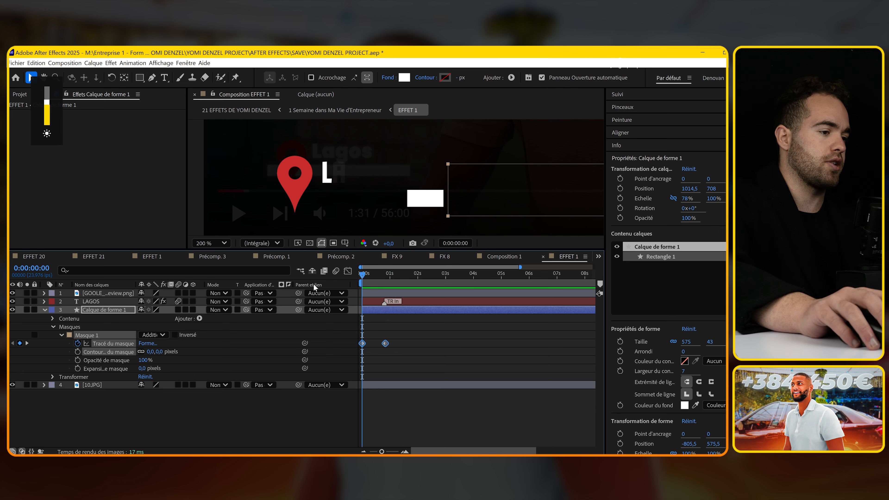
{"action": "key", "text": "equal"}
{"action": "key", "text": "space"}
{"action": "left_click_drag", "start_coordinate": [409, 344], "coordinate": [385, 341]}
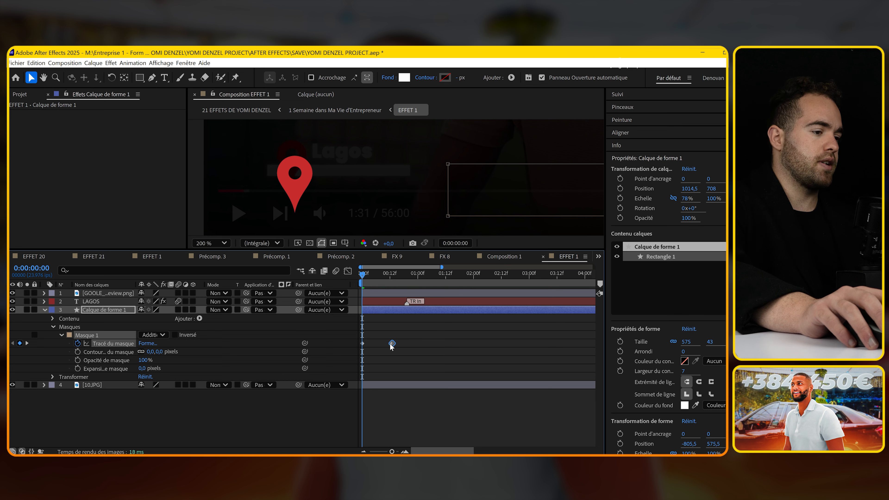
{"action": "key", "text": "equal"}
{"action": "key", "text": "space"}
{"action": "left_click_drag", "start_coordinate": [409, 343], "coordinate": [451, 343]}
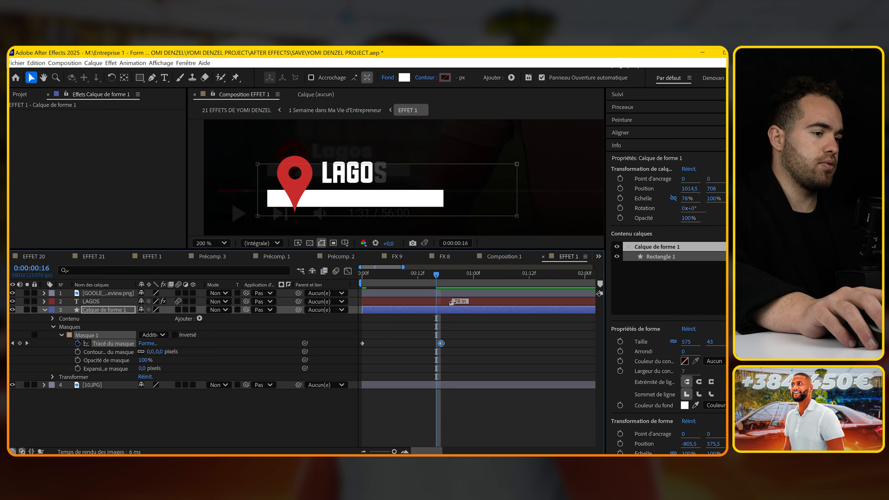
{"action": "left_click_drag", "start_coordinate": [422, 275], "coordinate": [333, 283]}
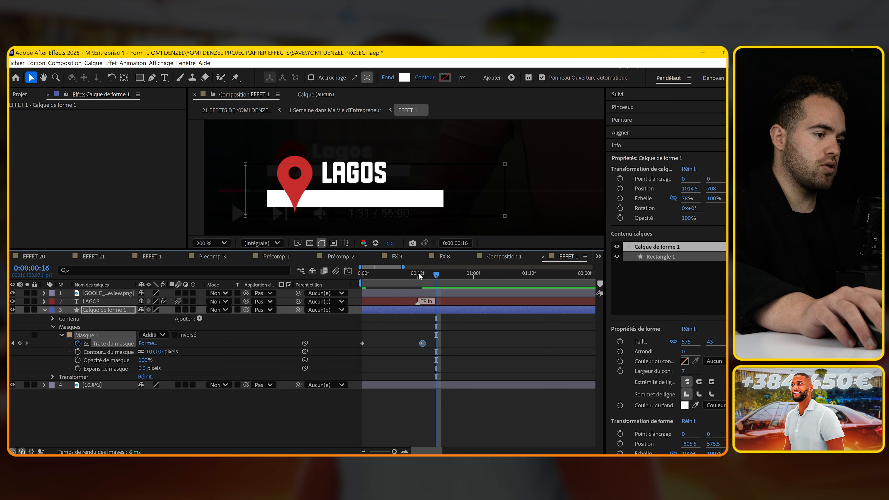
{"action": "left_click_drag", "start_coordinate": [419, 276], "coordinate": [303, 286]}
{"action": "key", "text": "space"}
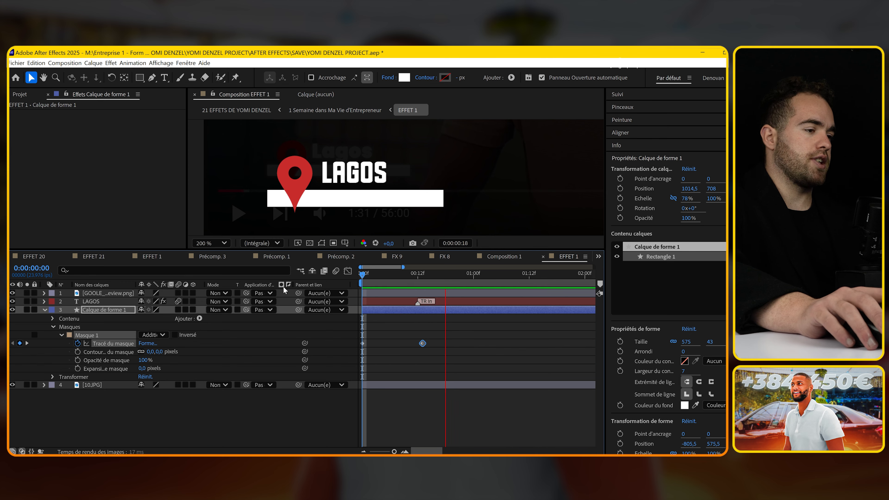
Apply the Animation Composer preset Bounce Scale From Anchor Point as an In animation on the map pin layer, and preview the whole title
{"action": "left_click", "coordinate": [290, 188]}
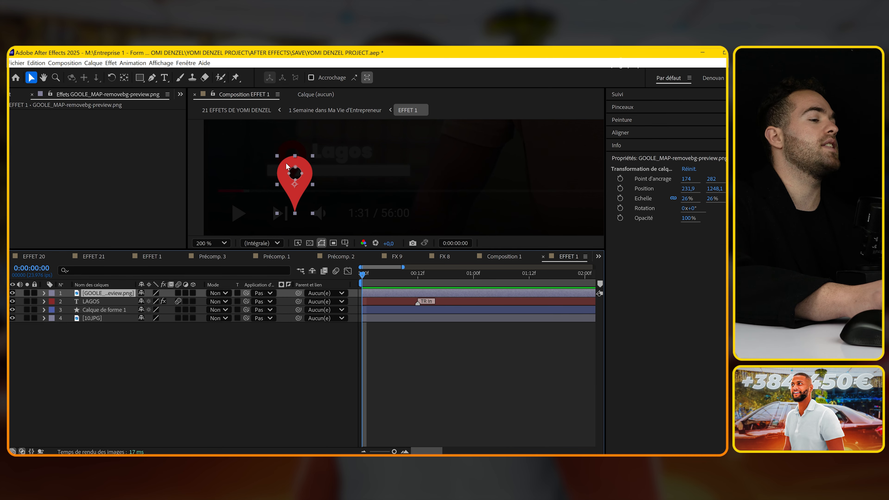
{"action": "key", "text": "F1"}
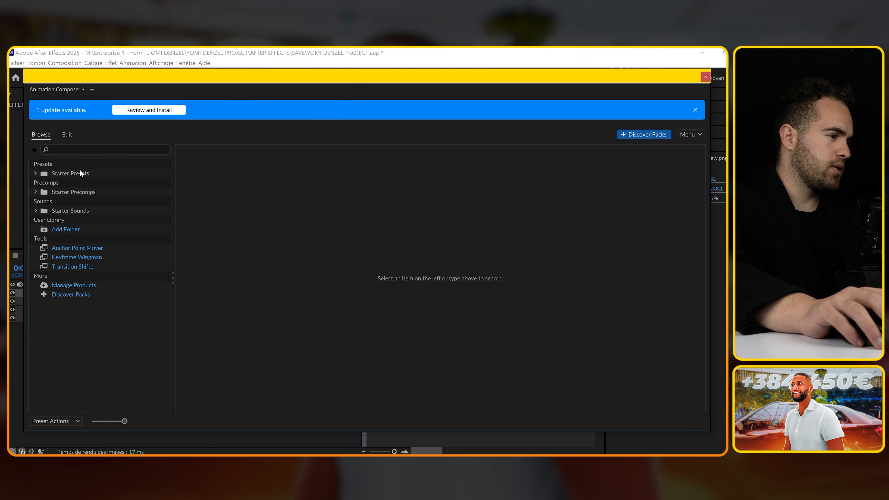
{"action": "left_click", "coordinate": [80, 170]}
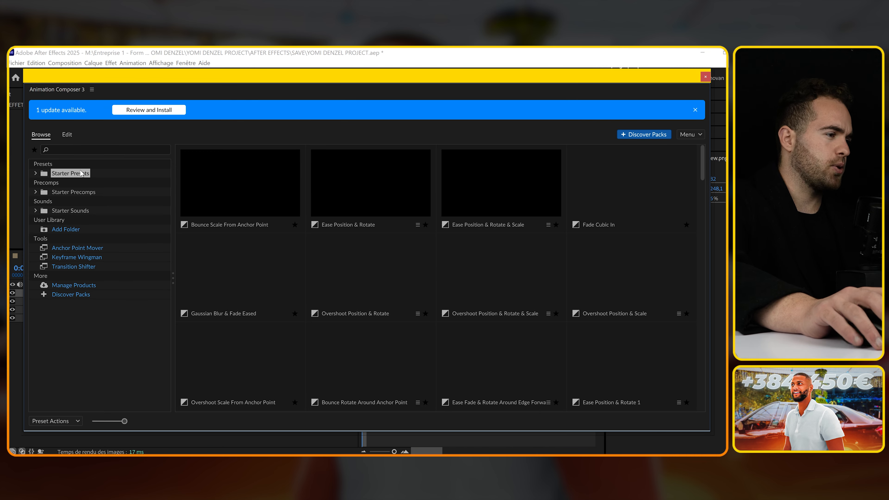
{"action": "left_click", "coordinate": [243, 194]}
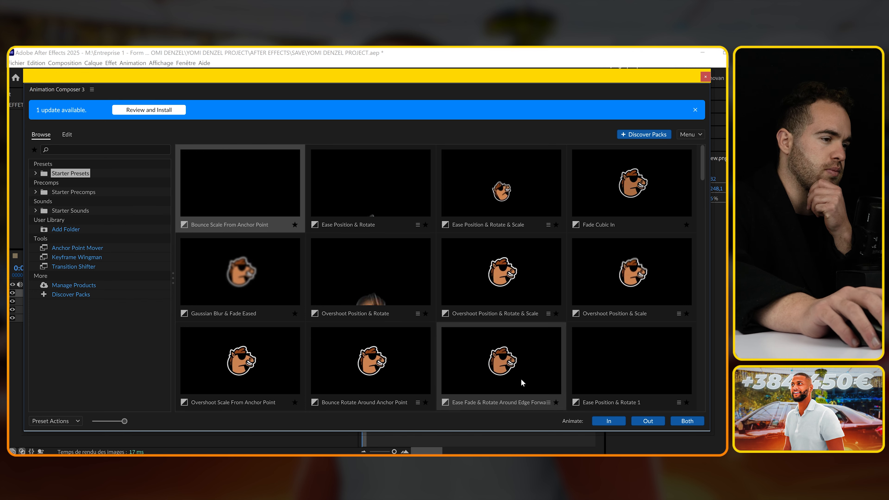
{"action": "left_click", "coordinate": [608, 421]}
{"action": "left_click", "coordinate": [705, 77]}
{"action": "key", "text": "space"}
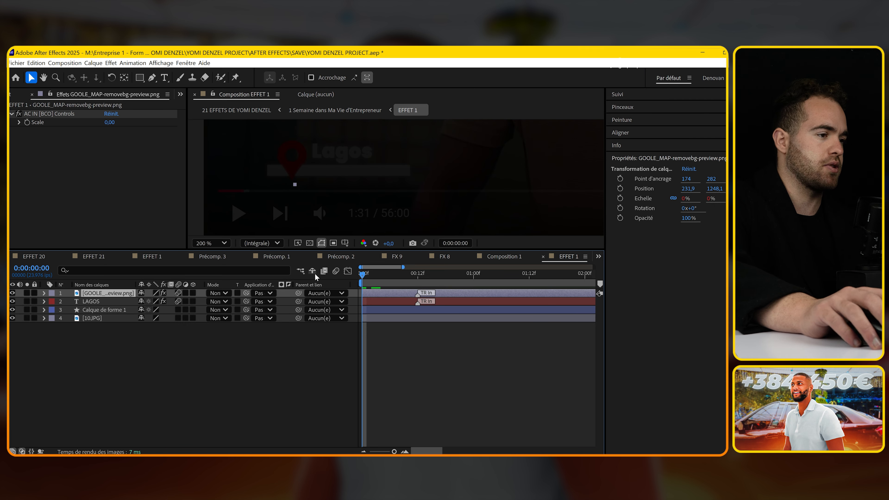
{"action": "left_click", "coordinate": [197, 244]}
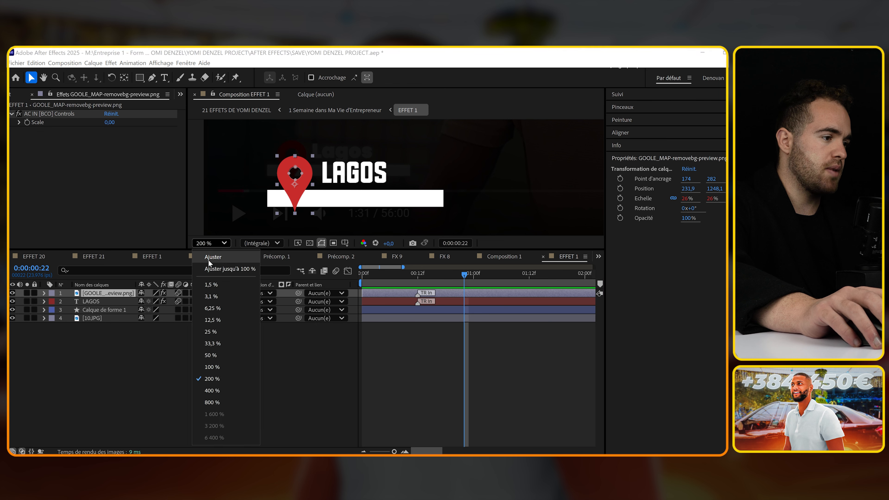
{"action": "left_click", "coordinate": [209, 258]}
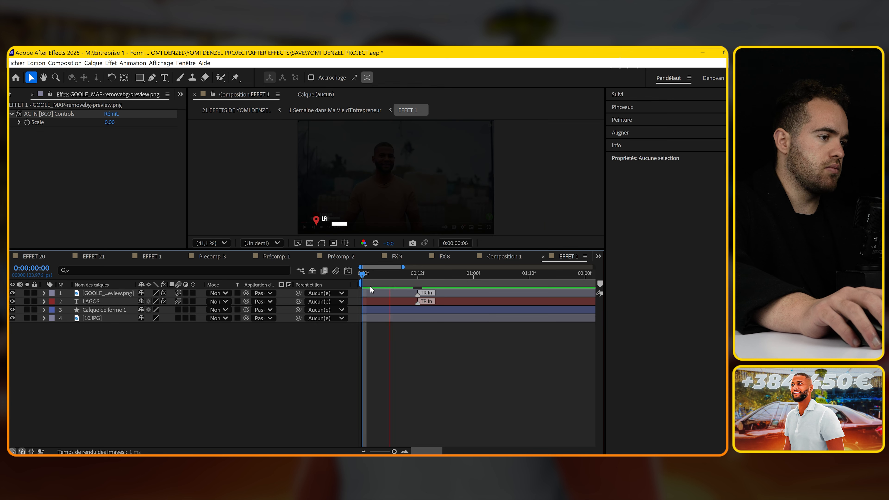
{"action": "key", "text": "space"}
{"action": "scroll", "coordinate": [319, 220], "scroll_direction": "up", "scroll_amount": 1}
{"action": "scroll", "coordinate": [320, 223], "scroll_direction": "up", "scroll_amount": 2}
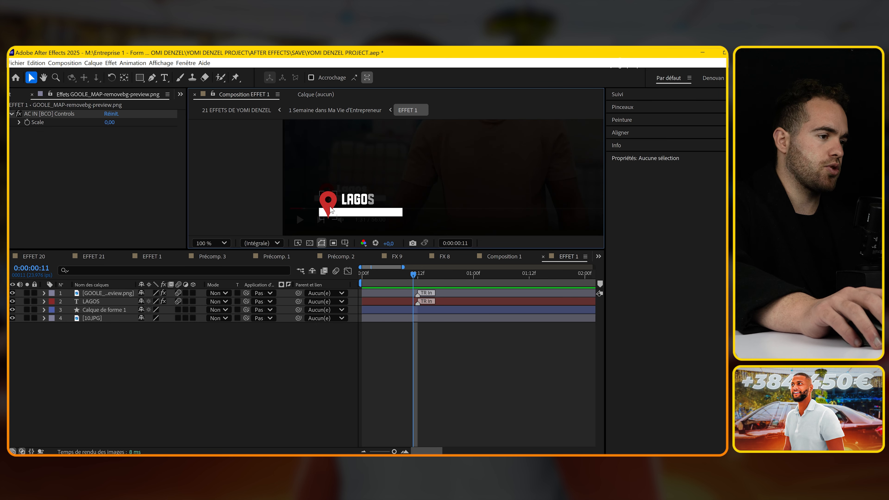
{"action": "key", "text": "space"}
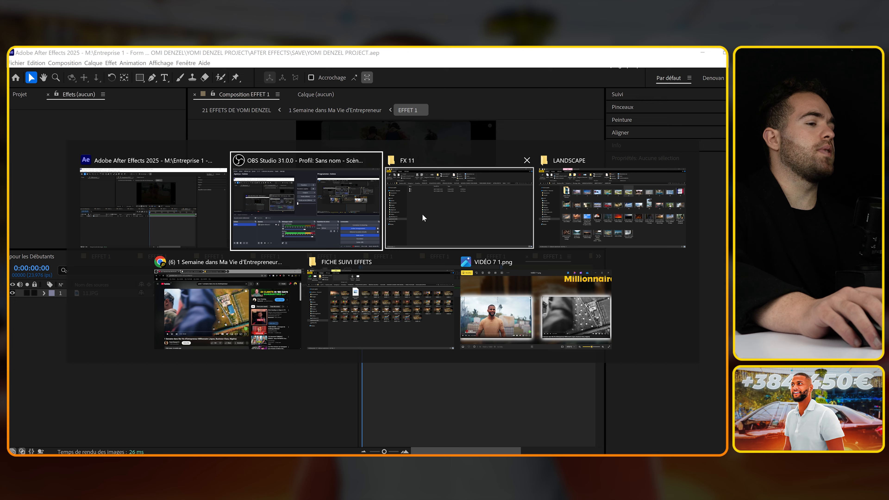
Add the clip 7.mp4 from the FX 11 folder above 11.JPG in the new EFFET 1 composition
{"action": "left_click", "coordinate": [422, 214]}
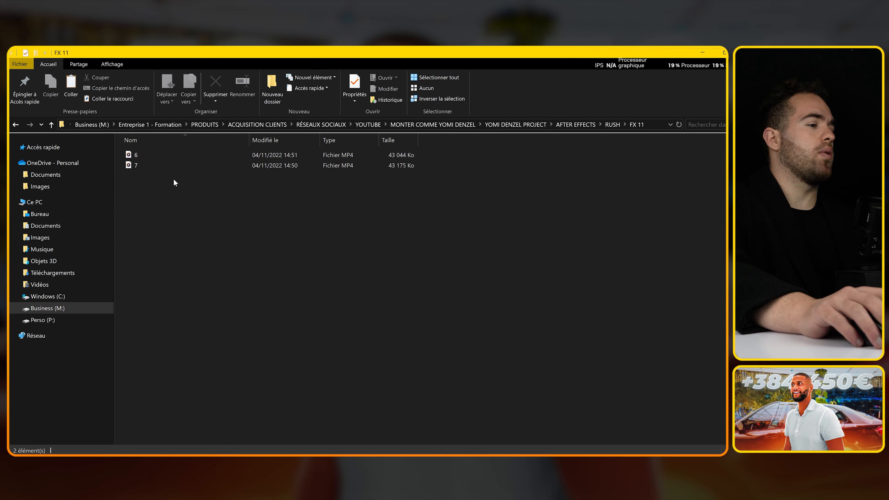
{"action": "scroll", "coordinate": [175, 245], "scroll_direction": "up", "scroll_amount": 4, "text": "ctrl"}
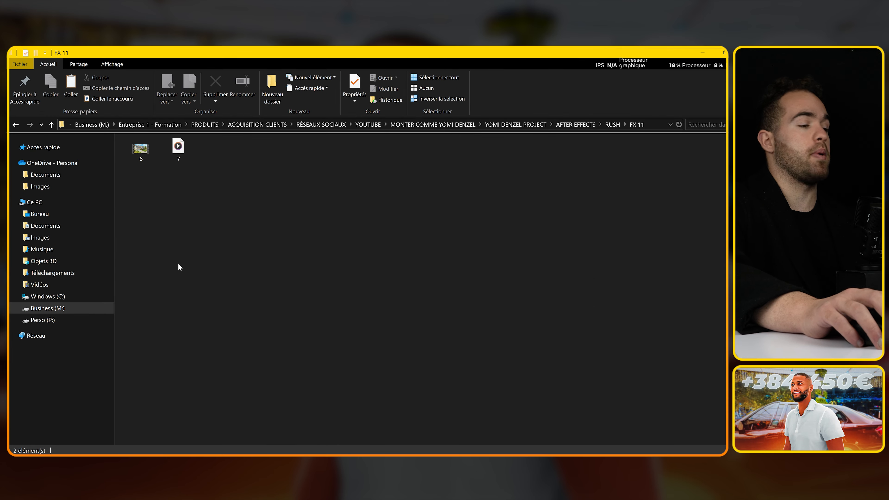
{"action": "scroll", "coordinate": [180, 275], "scroll_direction": "up", "scroll_amount": 1, "text": "ctrl"}
{"action": "left_click", "coordinate": [175, 151]}
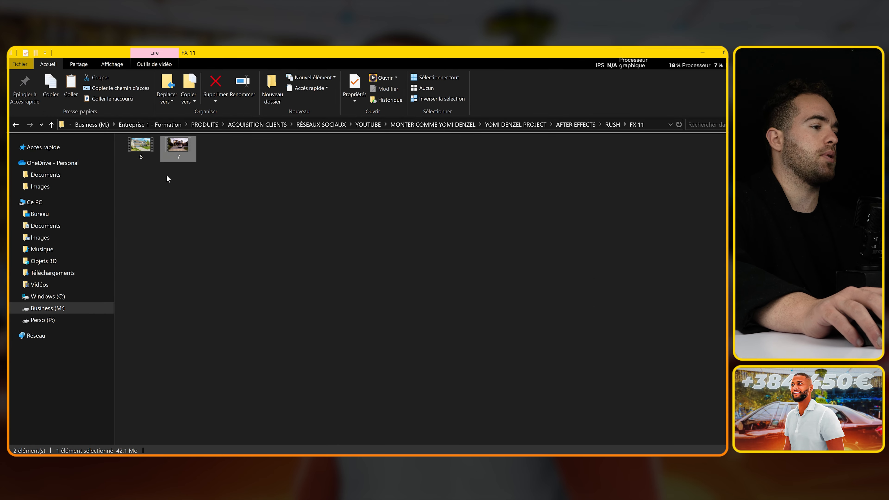
{"action": "key", "text": "alt+Tab"}
{"action": "left_click_drag", "start_coordinate": [174, 149], "coordinate": [411, 293]}
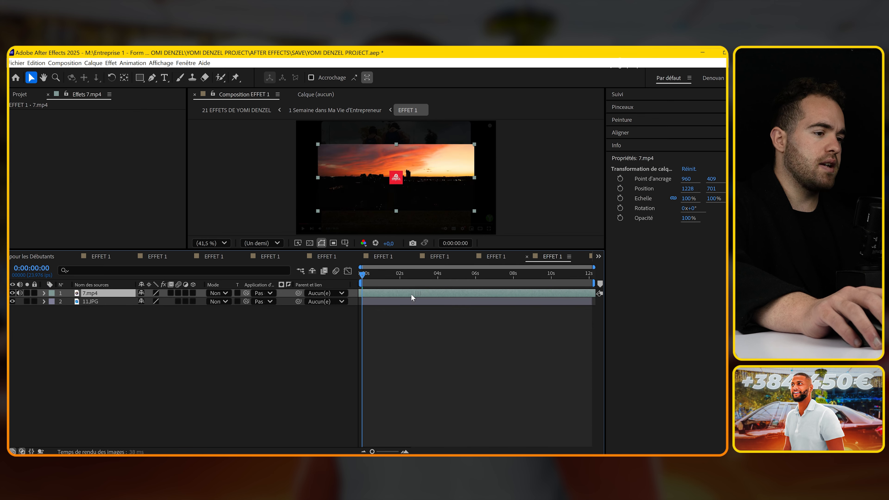
Return to the composition view, turn display refresh back on, and fit 7.mp4 to the composition frame
{"action": "double_click", "coordinate": [390, 293]}
{"action": "left_click", "coordinate": [535, 274]}
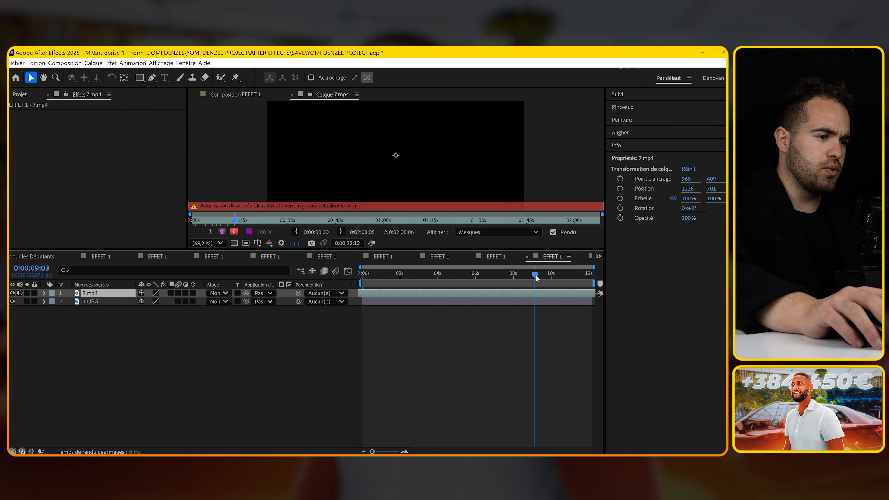
{"action": "left_click", "coordinate": [235, 95]}
{"action": "key", "text": "Caps_Lock"}
{"action": "left_click_drag", "start_coordinate": [542, 274], "coordinate": [580, 285]}
{"action": "key", "text": "ctrl+alt+f"}
Cut away the unwanted parts of 7.mp4 so it starts on the kitchen entrance shot at frame 0, and preview it
{"action": "key", "text": "ctrl+shift+d"}
{"action": "left_click", "coordinate": [564, 301]}
{"action": "key", "text": "Delete"}
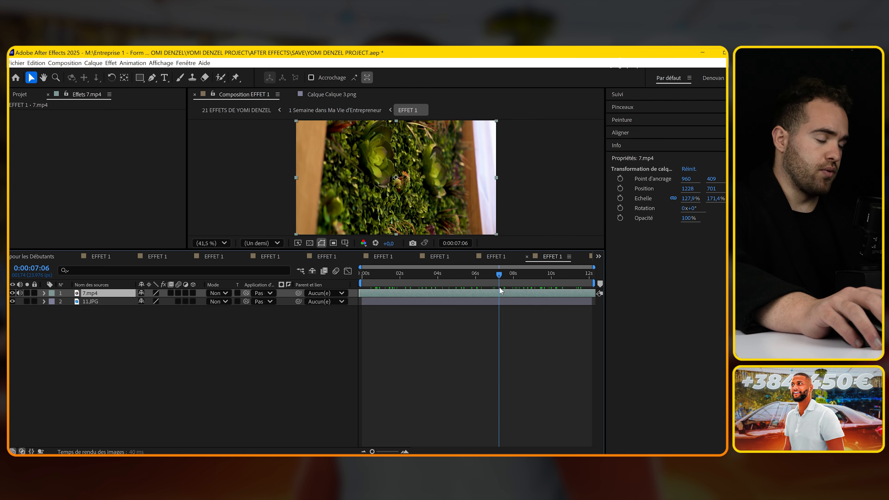
{"action": "left_click_drag", "start_coordinate": [499, 287], "coordinate": [371, 292]}
{"action": "key", "text": "ctrl+shift+d"}
{"action": "left_click", "coordinate": [500, 302]}
{"action": "key", "text": "Delete"}
{"action": "key", "text": "Home"}
{"action": "key", "text": "="}
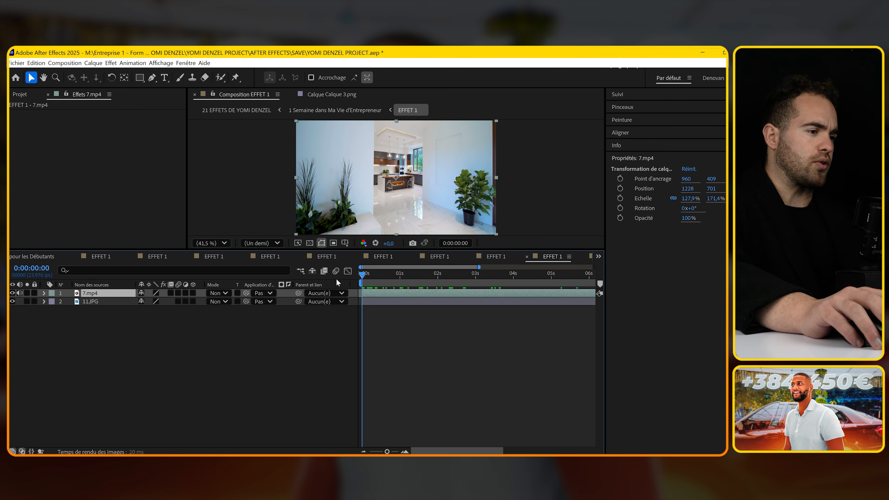
{"action": "key", "text": "space"}
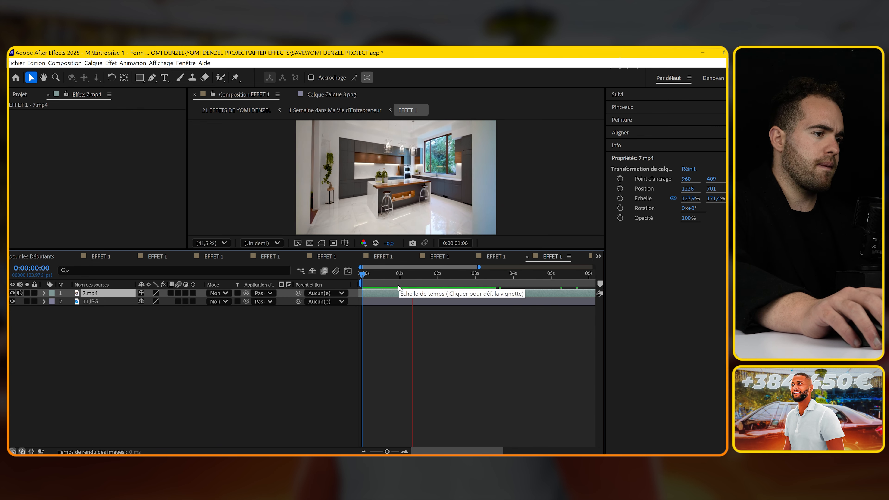
Mute 7.mp4, split it at 0:00:01:20, delete the remainder, and save the project
{"action": "key", "text": "space"}
{"action": "left_click", "coordinate": [20, 293]}
{"action": "key", "text": "ctrl+shift+d"}
{"action": "key", "text": "Delete"}
{"action": "key", "text": "ctrl+s"}
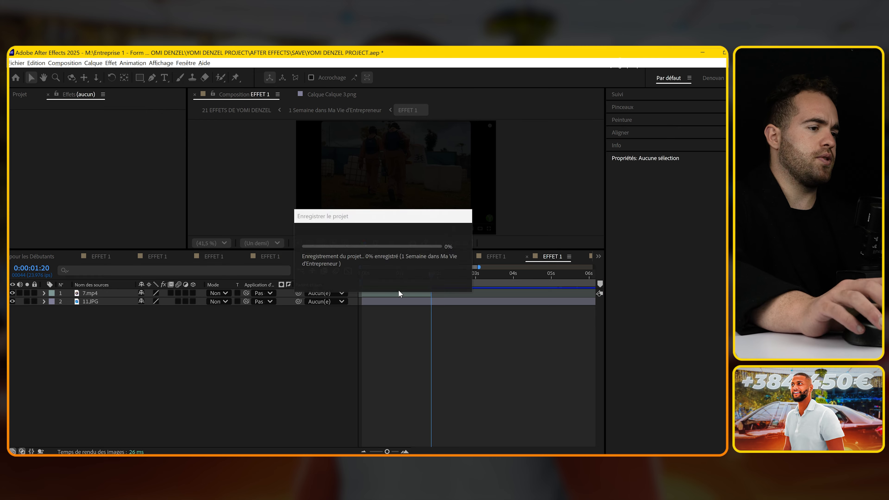
Add the clip 6.mp4 from the FX 11 folder beneath 7.mp4 and fit it to the composition frame
{"action": "key", "text": "alt+Tab"}
{"action": "left_click", "coordinate": [335, 219]}
{"action": "left_click_drag", "start_coordinate": [161, 155], "coordinate": [117, 307]}
{"action": "key", "text": "alt+Tab"}
{"action": "key", "text": "ctrl+alt+f"}
Split 6.mp4, delete the unneeded part, and return to the start of the composition
{"action": "left_click_drag", "start_coordinate": [431, 276], "coordinate": [367, 302]}
{"action": "key", "text": "minus"}
{"action": "key", "text": "ctrl+shift+d"}
{"action": "left_click", "coordinate": [527, 308]}
{"action": "key", "text": "Delete"}
{"action": "left_click_drag", "start_coordinate": [381, 277], "coordinate": [300, 283]}
{"action": "key", "text": "equal"}
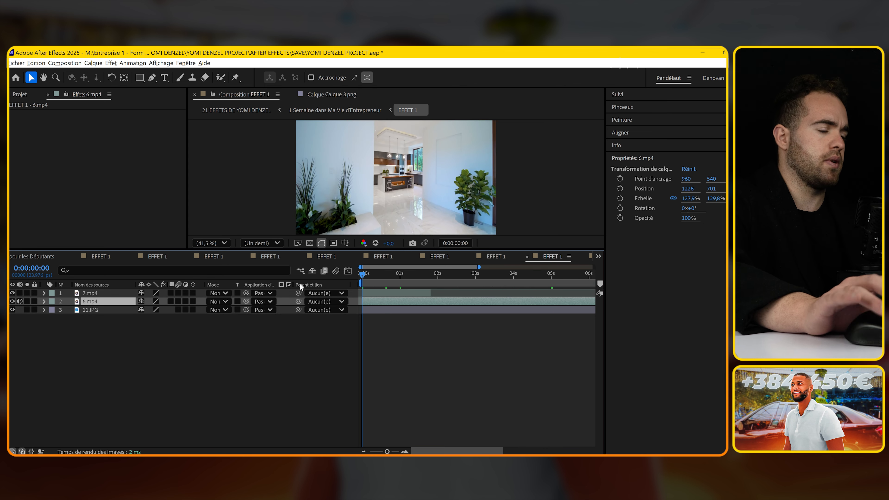
Extend the end of 7.mp4 to about 0:00:02:09, preview it, and save the project
{"action": "left_click_drag", "start_coordinate": [431, 293], "coordinate": [451, 293]}
{"action": "key", "text": "space"}
{"action": "key", "text": "space"}
{"action": "key", "text": "ctrl+s"}
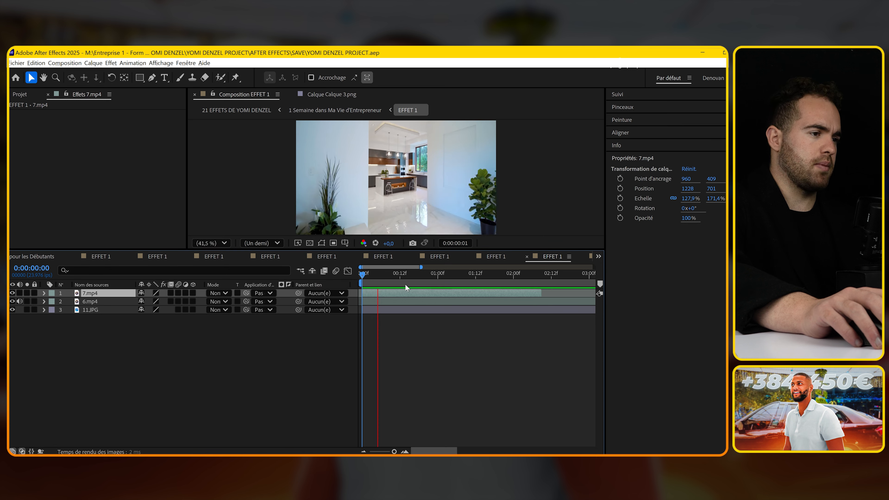
Duplicate the 7.mp4 layer and save the project
{"action": "key", "text": "ctrl+d"}
{"action": "key", "text": "equal"}
{"action": "key", "text": "ctrl+s"}
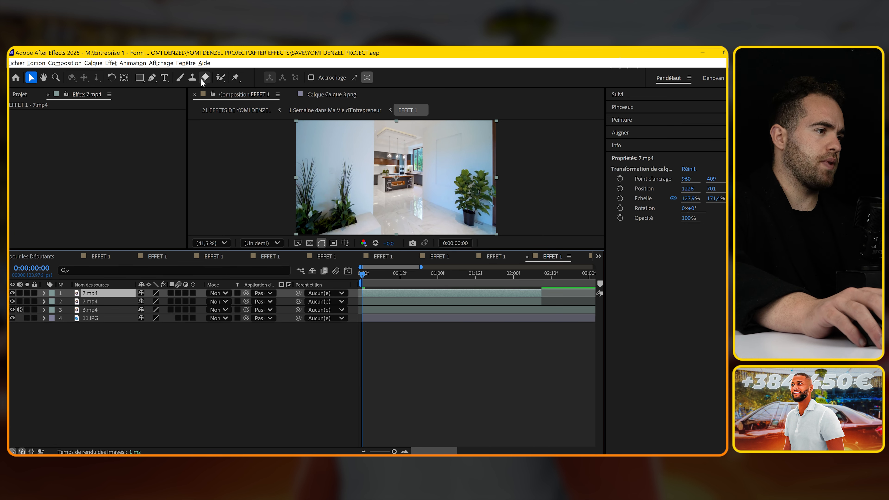
Open the top copy of 7.mp4 with the Roto Brush and paint the wall on the left of the kitchen opening as foreground
{"action": "left_click", "coordinate": [221, 78]}
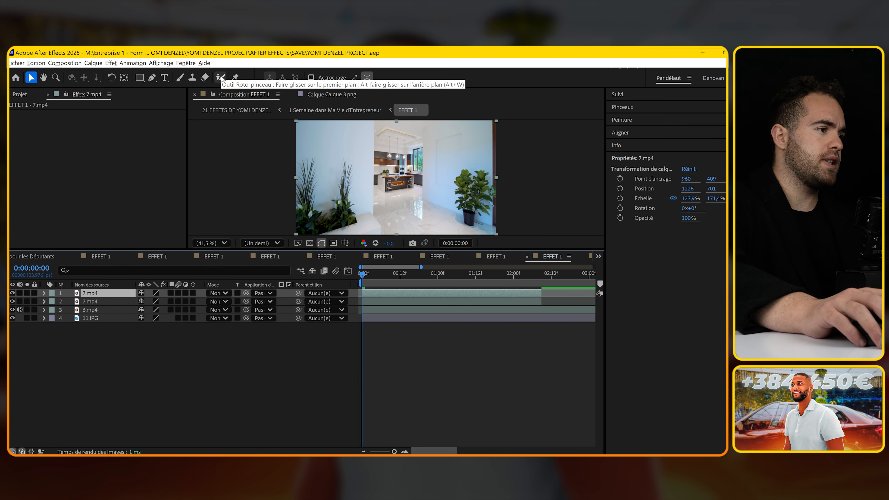
{"action": "double_click", "coordinate": [406, 169]}
{"action": "scroll", "coordinate": [395, 155], "scroll_direction": "up", "scroll_amount": 2}
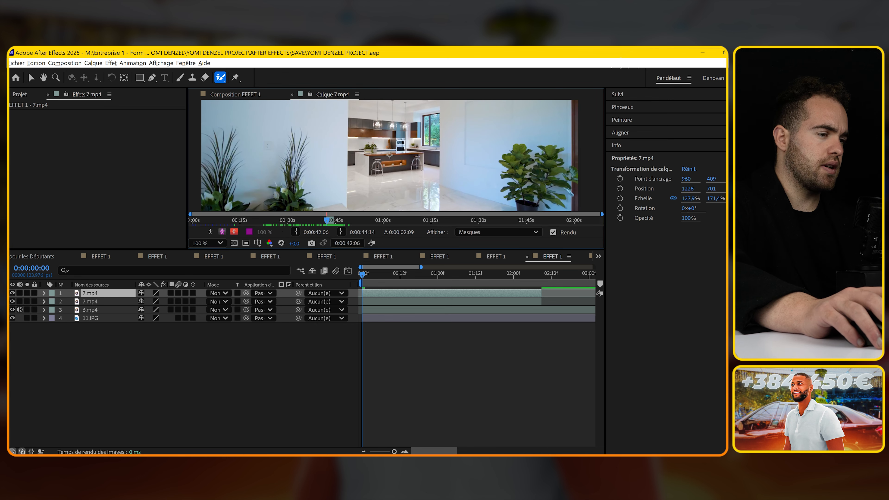
{"action": "scroll", "coordinate": [390, 155], "scroll_direction": "down", "scroll_amount": 2}
{"action": "left_click_drag", "start_coordinate": [329, 135], "coordinate": [311, 172]}
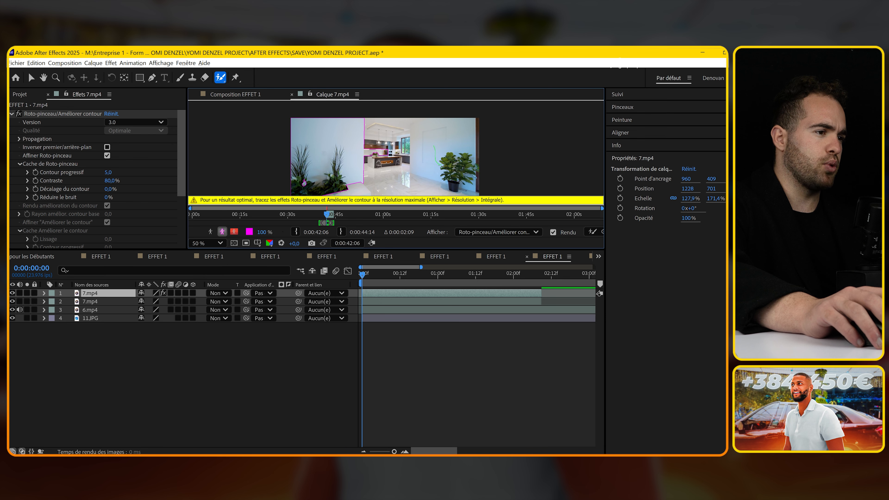
Extend the Roto Brush selection to the right-hand wall and its plant, keeping the kitchen opening and floor outside it
{"action": "scroll", "coordinate": [436, 149], "scroll_direction": "up", "scroll_amount": 2}
{"action": "key", "text": "space"}
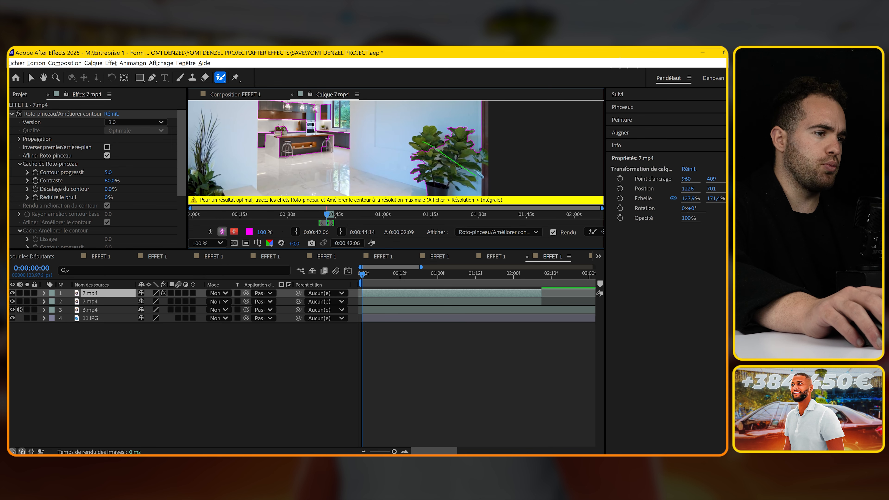
{"action": "mouse_move", "coordinate": [395, 165]}
{"action": "left_mouse_down"}
{"action": "mouse_move", "coordinate": [395, 136]}
{"action": "mouse_move", "coordinate": [471, 166]}
{"action": "left_mouse_up"}
{"action": "left_click_drag", "start_coordinate": [353, 133], "coordinate": [340, 166]}
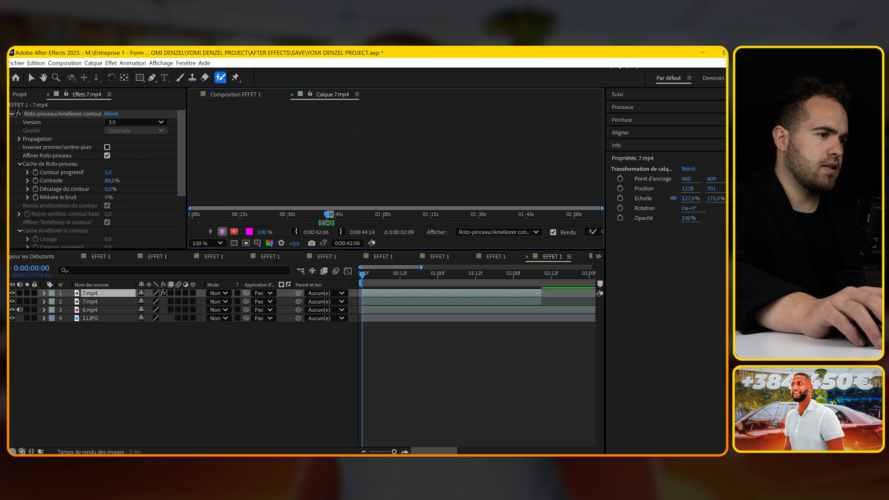
{"action": "left_click_drag", "start_coordinate": [454, 168], "coordinate": [489, 137]}
{"action": "left_click_drag", "start_coordinate": [538, 150], "coordinate": [545, 160]}
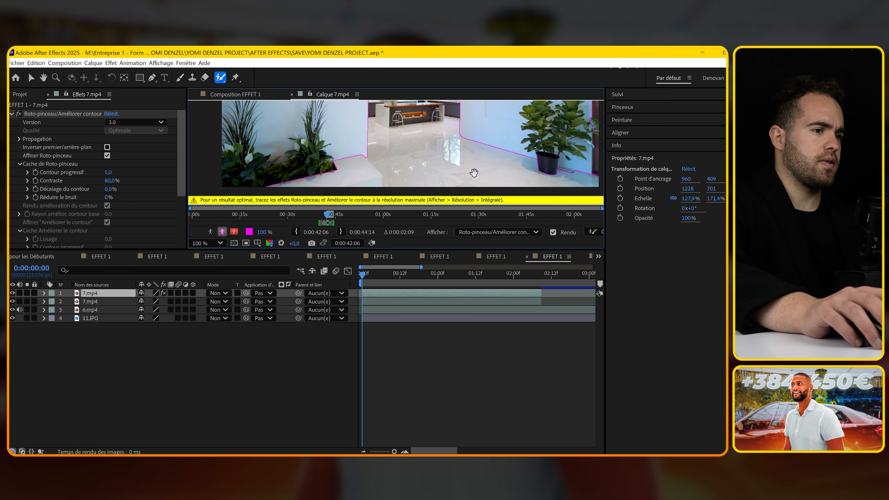
{"action": "scroll", "coordinate": [473, 172], "scroll_direction": "down", "scroll_amount": 2}
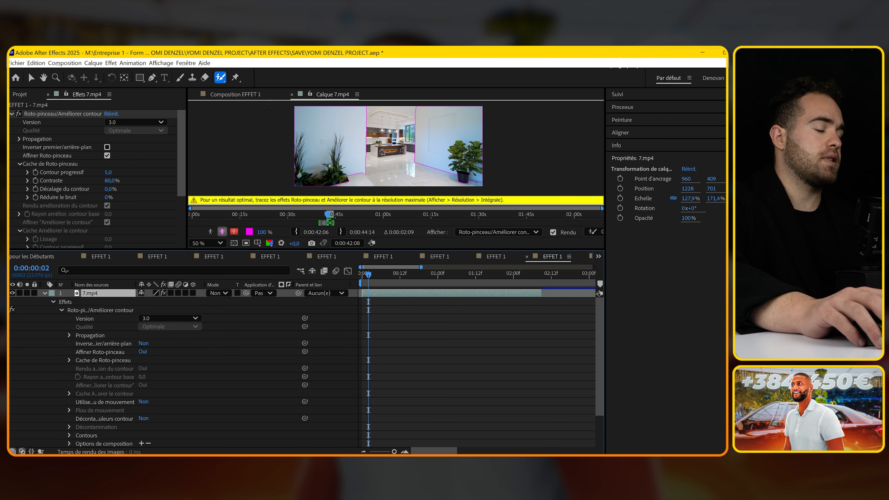
Return to the EFFET 1 composition and collapse the properties of all the layers
{"action": "left_click", "coordinate": [262, 94]}
{"action": "key", "text": "ctrl+a"}
{"action": "key", "text": "u"}
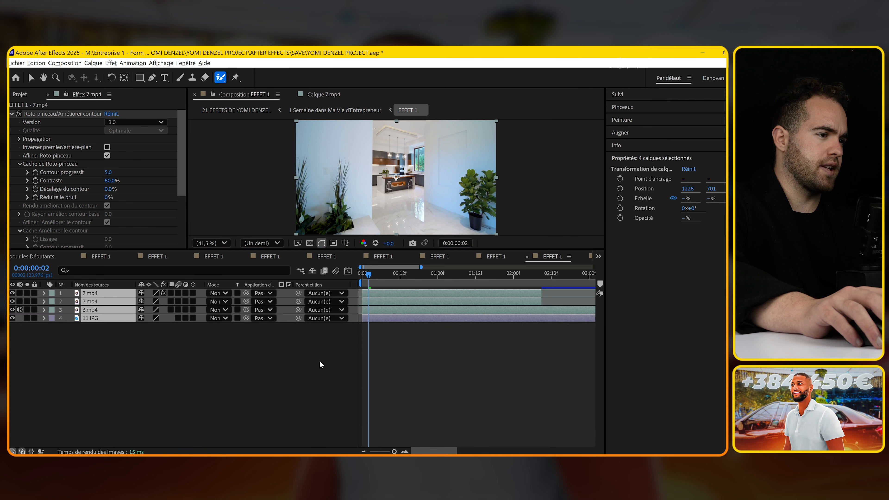
Keyframe the lower 7.mp4 layer's opacity from 100% at about 0:00:00:07 down to 0% at 0:00:00:14
{"action": "left_click", "coordinate": [320, 360]}
{"action": "left_click", "coordinate": [391, 303]}
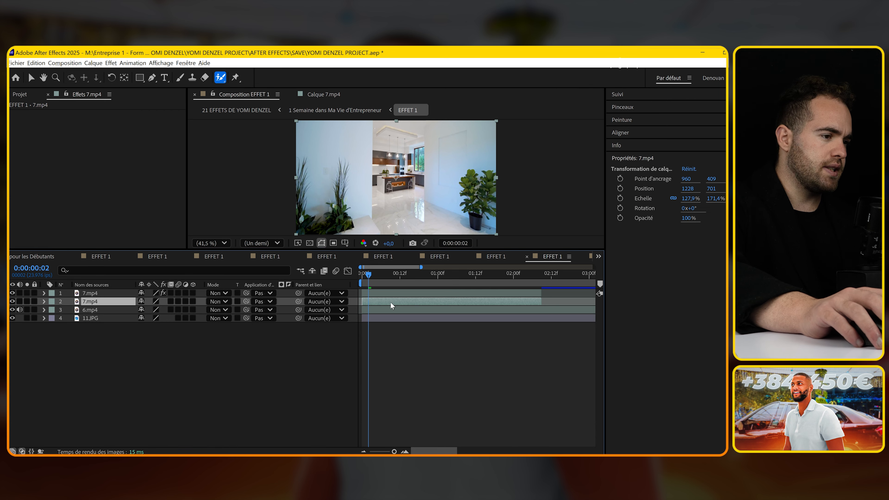
{"action": "key", "text": "t"}
{"action": "mouse_move", "coordinate": [143, 311]}
{"action": "left_mouse_down"}
{"action": "mouse_move", "coordinate": [77, 312]}
{"action": "mouse_move", "coordinate": [154, 311]}
{"action": "left_mouse_up"}
{"action": "left_click_drag", "start_coordinate": [365, 280], "coordinate": [406, 277]}
{"action": "left_click", "coordinate": [172, 310]}
{"action": "left_click", "coordinate": [143, 310]}
{"action": "type", "text": "0"}
{"action": "key", "text": "Return"}
{"action": "mouse_move", "coordinate": [402, 274]}
{"action": "left_mouse_down"}
{"action": "mouse_move", "coordinate": [390, 272]}
{"action": "mouse_move", "coordinate": [405, 283]}
{"action": "left_mouse_up"}
{"action": "key", "text": "="}
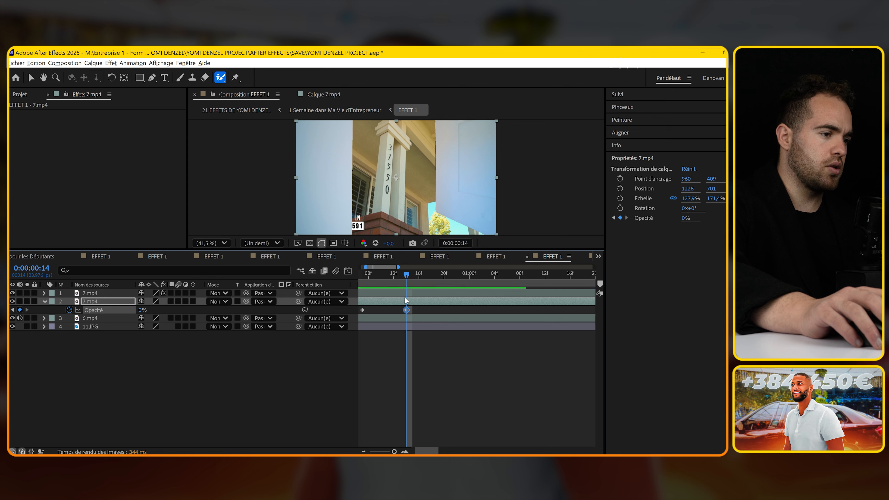
Keyframe the top 7.mp4 layer's opacity from 100% at 0:00:00:14 to 0% at 0:00:00:19
{"action": "left_click", "coordinate": [404, 295]}
{"action": "key", "text": "-"}
{"action": "key", "text": "t"}
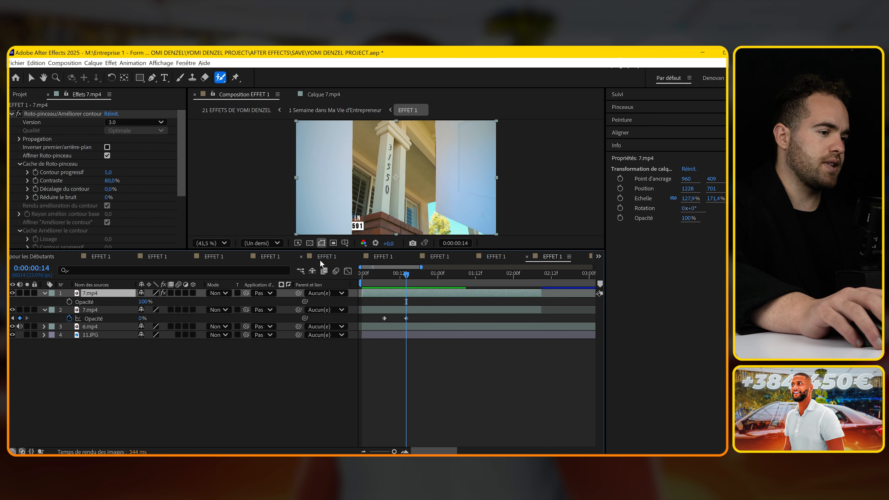
{"action": "left_click", "coordinate": [69, 302]}
{"action": "key", "text": "="}
{"action": "left_click_drag", "start_coordinate": [402, 282], "coordinate": [438, 278]}
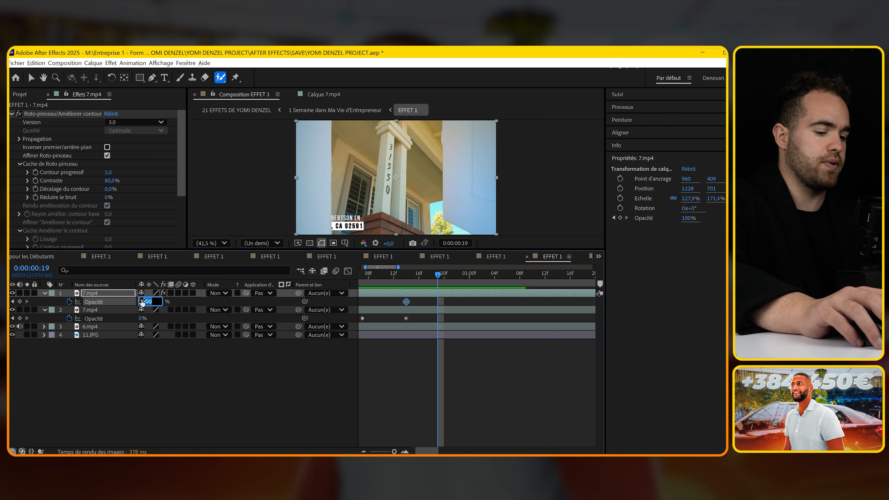
{"action": "type", "text": "0"}
{"action": "key", "text": "Return"}
Preview the wall transition from the start of the composition
{"action": "key", "text": "Home"}
{"action": "key", "text": "-"}
{"action": "key", "text": "="}
{"action": "key", "text": "space"}
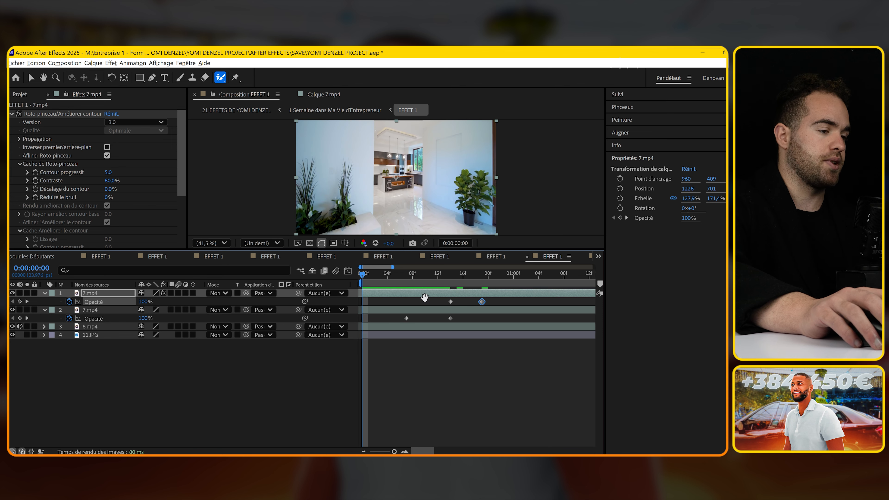
{"action": "key", "text": "-"}
{"action": "left_click_drag", "start_coordinate": [377, 279], "coordinate": [402, 275]}
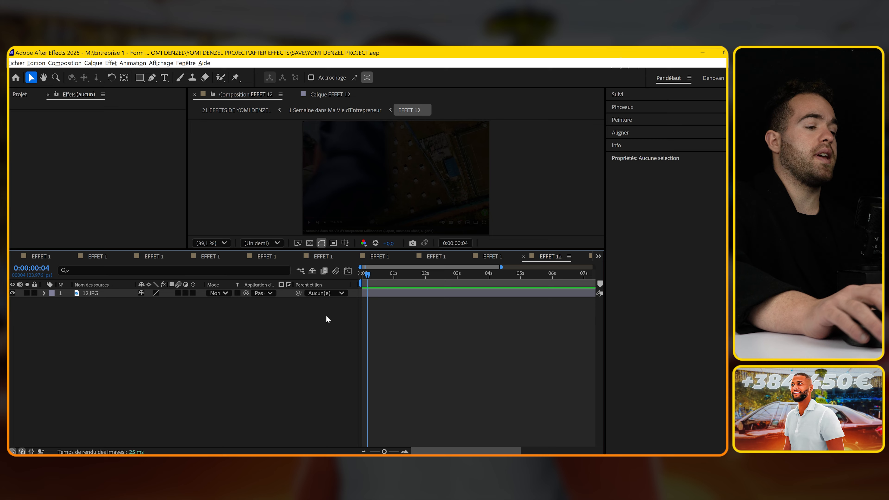
Bring 7.mp4 from the FX 12 folder into the EFFET 12 composition above 12.JPG and fit it to the frame
{"action": "key", "text": "alt+Tab"}
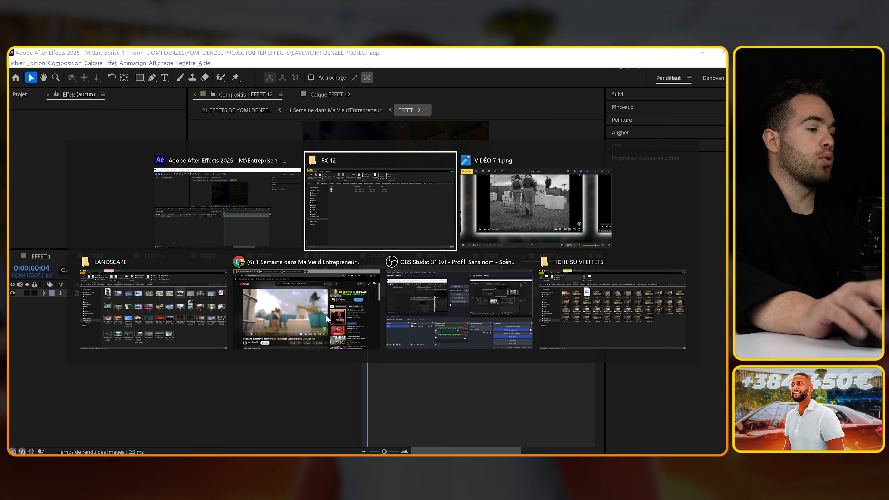
{"action": "left_click_drag", "start_coordinate": [150, 165], "coordinate": [514, 280]}
{"action": "key", "text": "ctrl+alt+f"}
{"action": "key", "text": "="}
{"action": "key", "text": "="}
Split the 7.mp4 layer at about 0:00:03:05 and delete the part before the cut
{"action": "scroll", "coordinate": [459, 279], "scroll_direction": "down", "scroll_amount": 4}
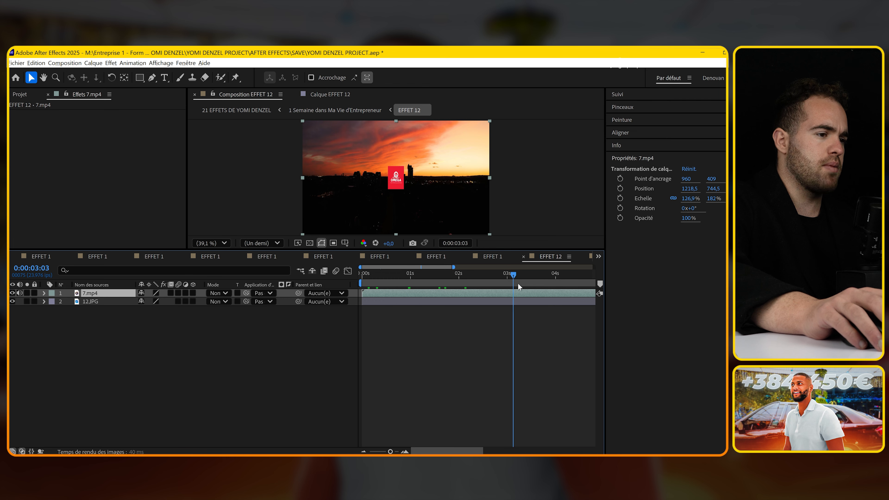
{"action": "scroll", "coordinate": [517, 282], "scroll_direction": "down", "scroll_amount": 1}
{"action": "key", "text": "ctrl+shift+d"}
{"action": "left_click", "coordinate": [459, 303]}
{"action": "key", "text": "Delete"}
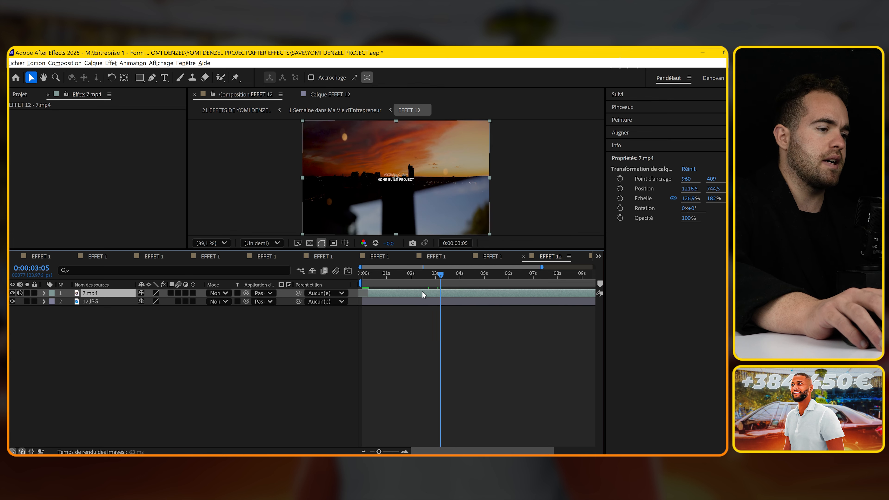
Split 7.mp4 at 0:00:08:20, delete the earlier part and move the remaining kitchen shot to the composition's start
{"action": "scroll", "coordinate": [423, 292], "scroll_direction": "down", "scroll_amount": 2}
{"action": "left_click_drag", "start_coordinate": [545, 275], "coordinate": [529, 276]}
{"action": "left_click_drag", "start_coordinate": [521, 292], "coordinate": [461, 285]}
{"action": "key", "text": "ctrl+shift+d"}
{"action": "left_click", "coordinate": [491, 300]}
{"action": "key", "text": "Delete"}
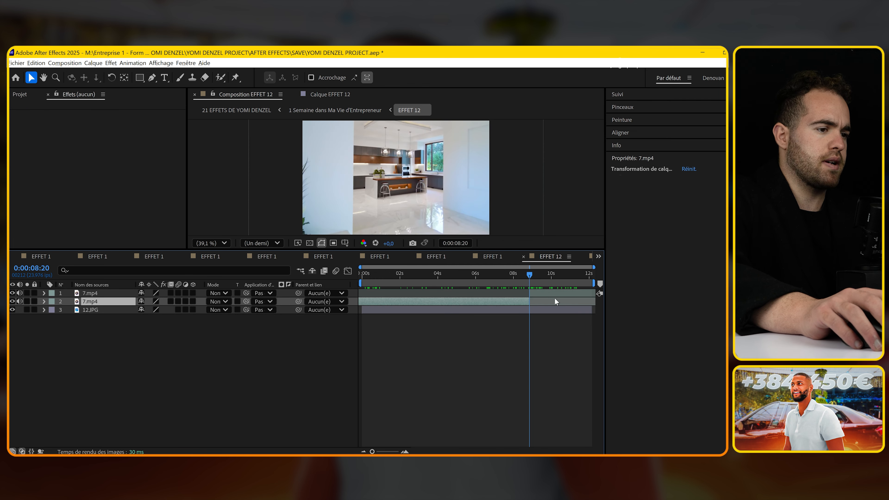
{"action": "left_click_drag", "start_coordinate": [556, 294], "coordinate": [461, 292]}
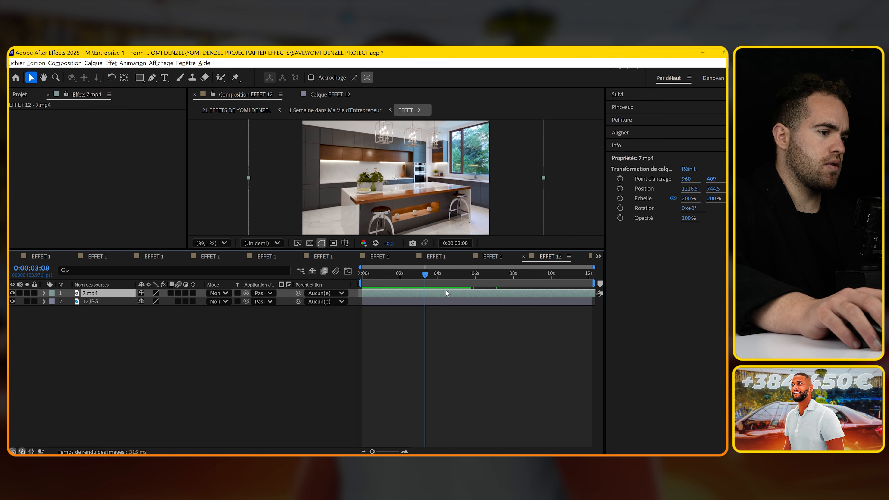
Cut the kitchen shot at 0:00:03:08, delete the rest and play the trimmed clip from the start
{"action": "key", "text": "ctrl+shift+d"}
{"action": "key", "text": "Delete"}
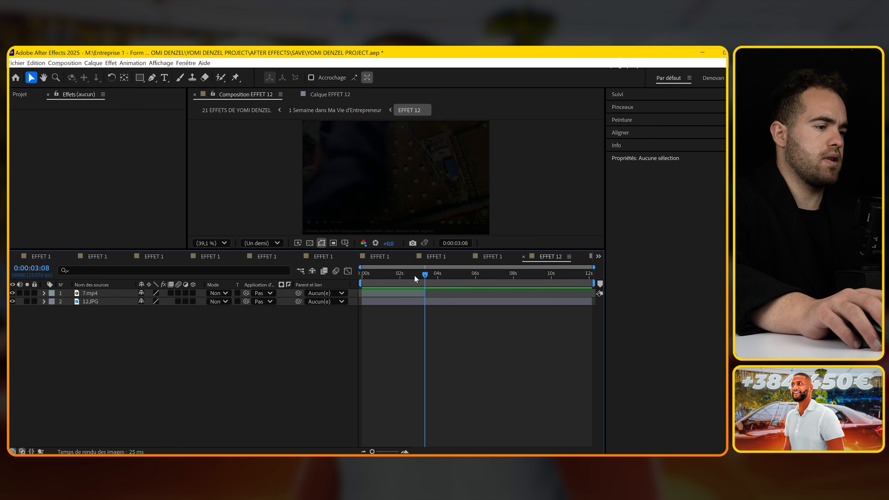
{"action": "left_click_drag", "start_coordinate": [414, 276], "coordinate": [333, 279]}
{"action": "key", "text": "space"}
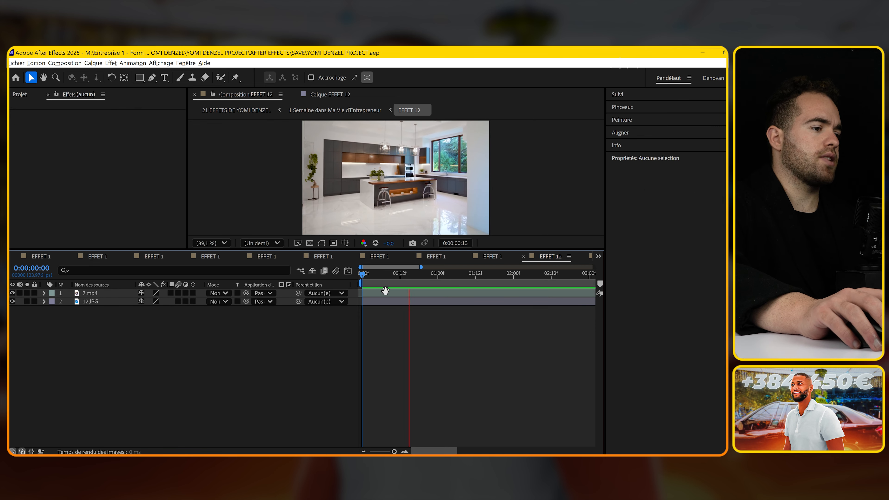
Split 7.mp4 at 0:00:00:15 and time-stretch the second part with a stretch factor of 40
{"action": "left_click", "coordinate": [385, 290]}
{"action": "left_click", "coordinate": [390, 284]}
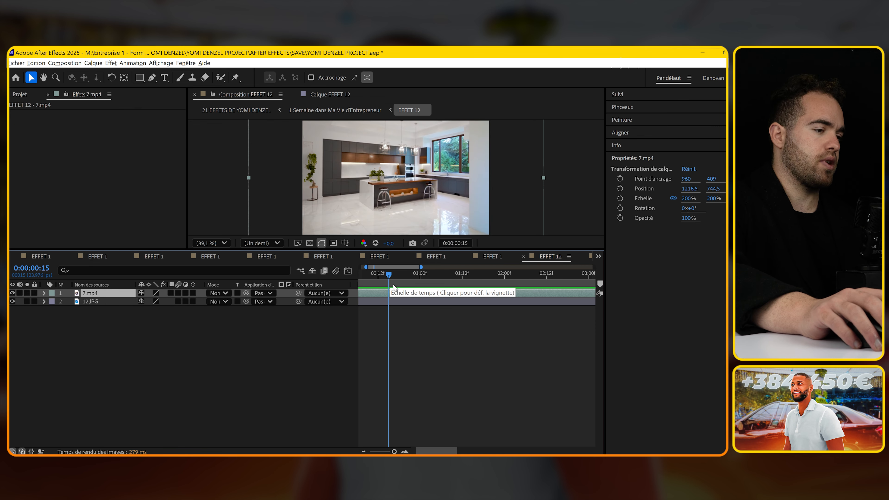
{"action": "key", "text": "ctrl+shift+d"}
{"action": "key", "text": "ctrl+r"}
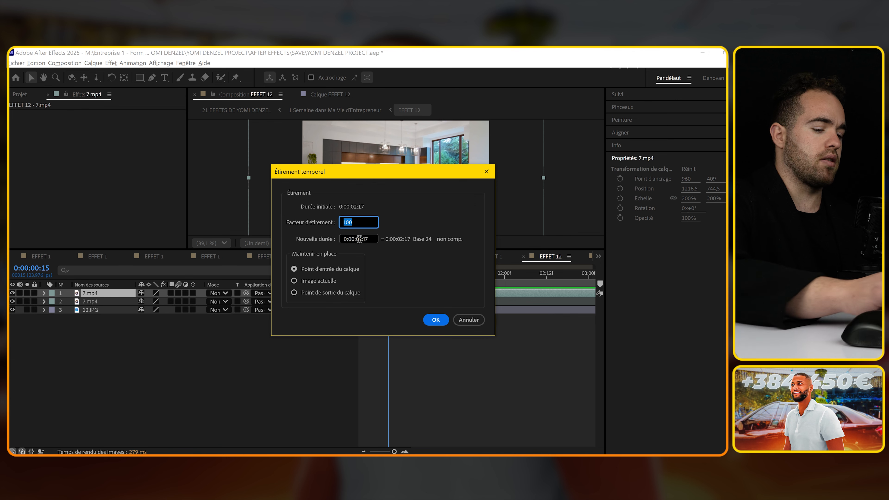
{"action": "type", "text": "40"}
{"action": "key", "text": "Return"}
Split the sped-up 7.mp4 part at 0:00:00:21 and set the final segment's stretch factor to 100
{"action": "left_click", "coordinate": [402, 274]}
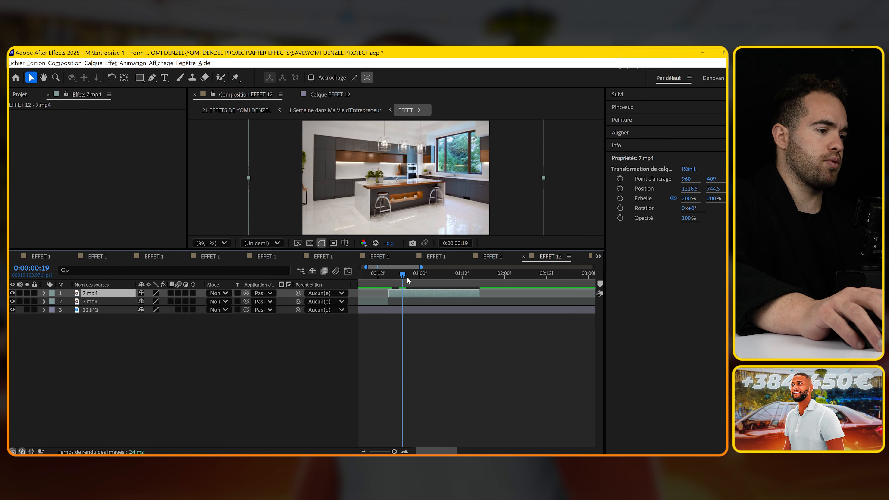
{"action": "left_click", "coordinate": [408, 277]}
{"action": "key", "text": "ctrl+shift+d"}
{"action": "key", "text": "ctrl+r"}
{"action": "type", "text": "1"}
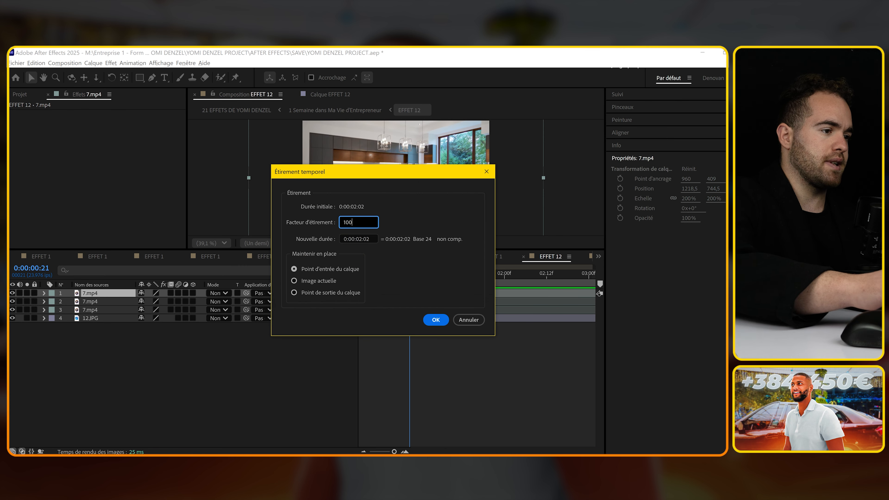
{"action": "type", "text": "00"}
{"action": "key", "text": "Return"}
Preview the speed change across the three 7.mp4 segments from the start
{"action": "key", "text": "Home"}
{"action": "key", "text": "space"}
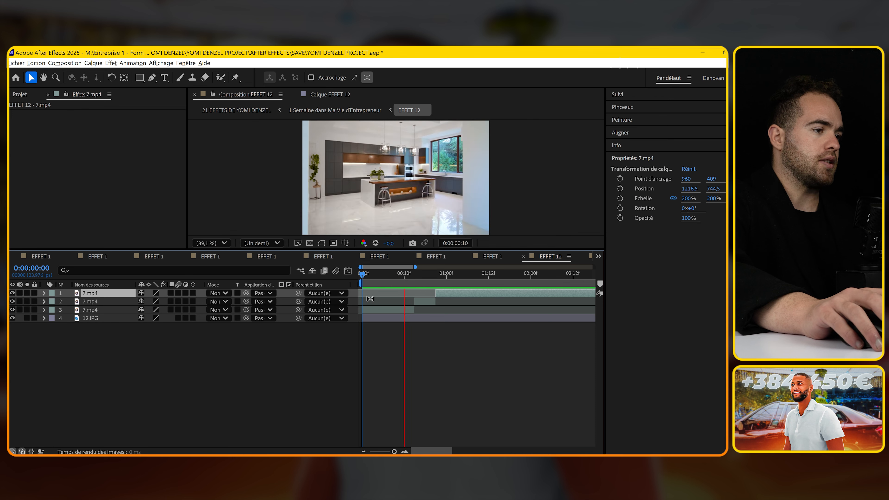
{"action": "key", "text": "space"}
{"action": "key", "text": "="}
{"action": "key", "text": "space"}
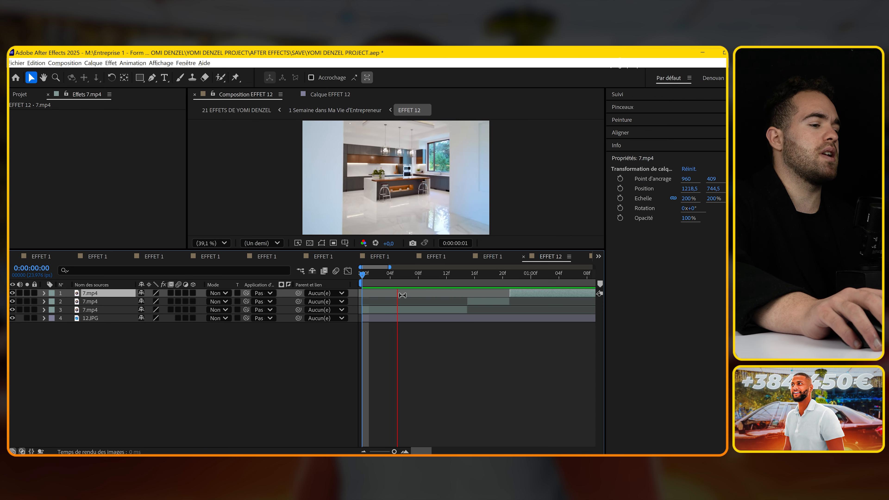
{"action": "key", "text": "minus"}
{"action": "key", "text": "space"}
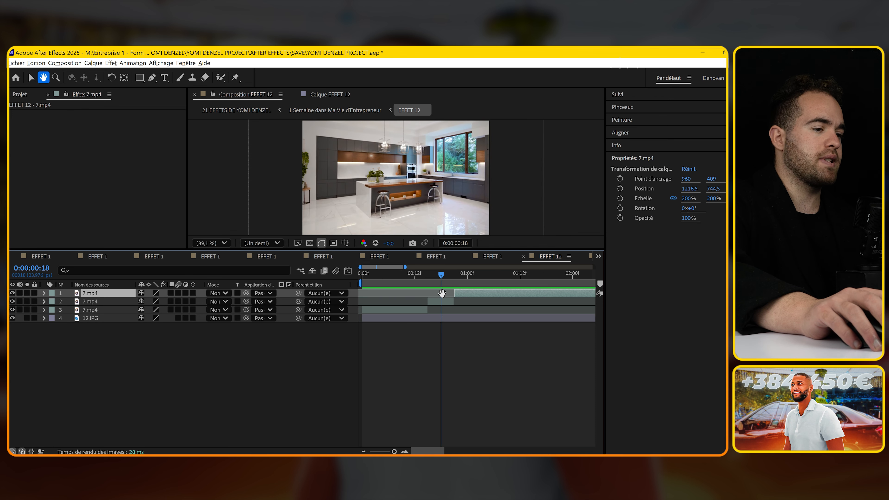
Time-stretch the middle 7.mp4 segment to half its current length and move the last segment against its end
{"action": "left_click_drag", "start_coordinate": [441, 276], "coordinate": [432, 276]}
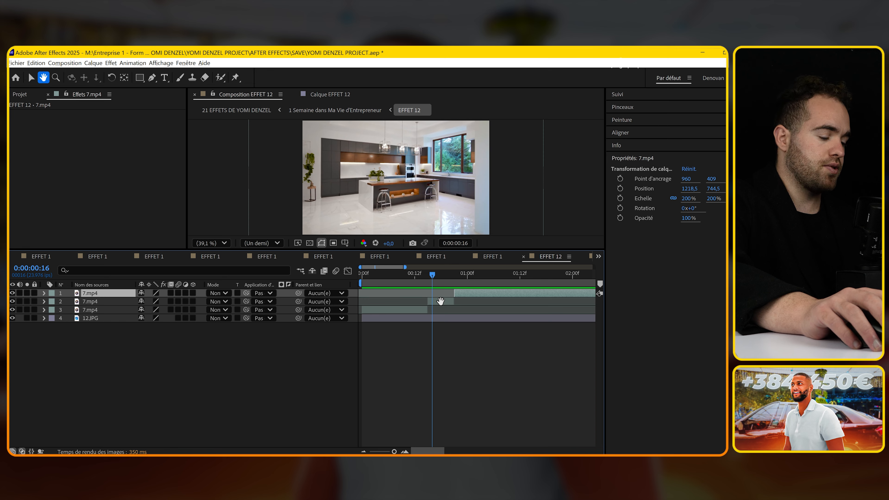
{"action": "left_click", "coordinate": [440, 301]}
{"action": "key", "text": "ctrl+alt+t"}
{"action": "type", "text": "50"}
{"action": "key", "text": "Return"}
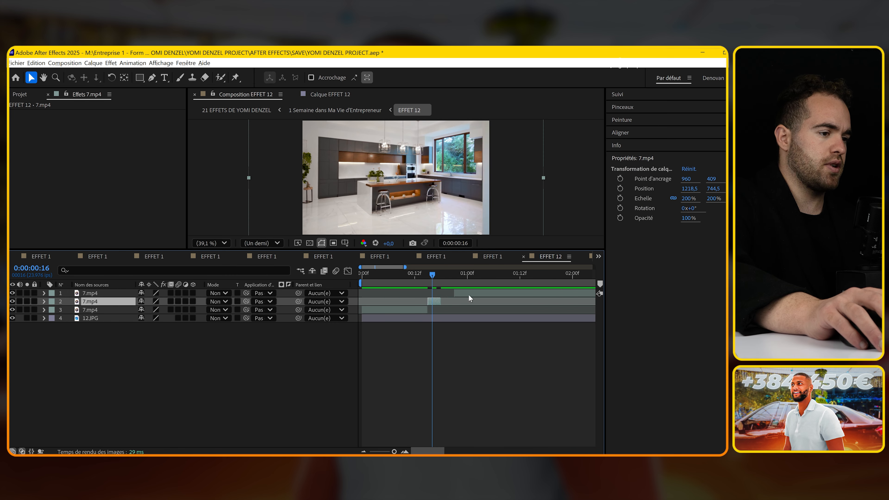
{"action": "left_click_drag", "start_coordinate": [468, 295], "coordinate": [455, 294]}
Play the finished speed ramp from the start and save the project
{"action": "key", "text": "space"}
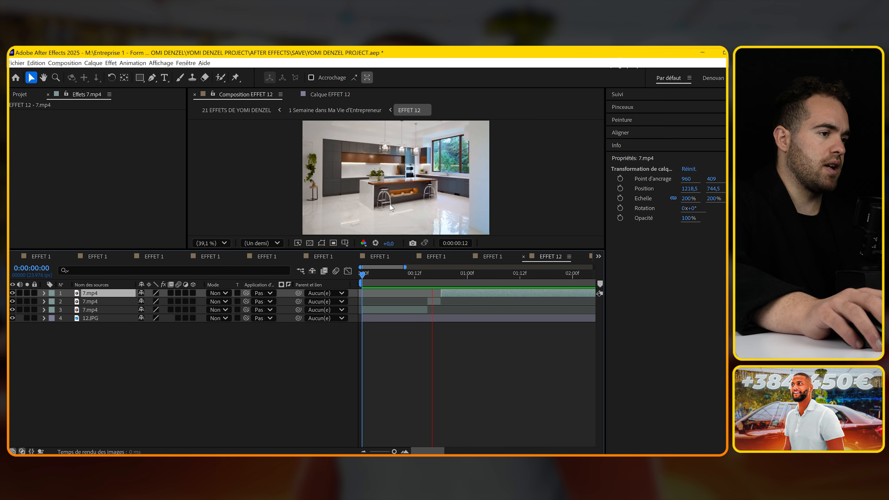
{"action": "key", "text": "space"}
{"action": "key", "text": "Home"}
{"action": "key", "text": "space"}
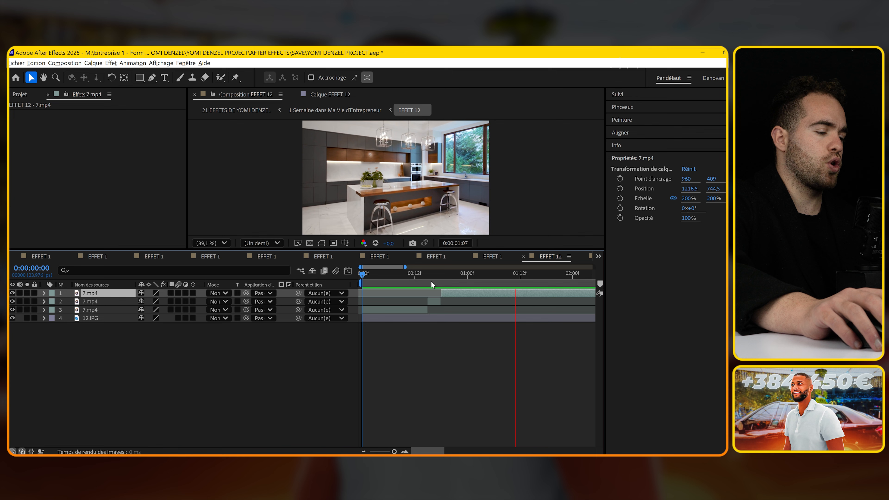
{"action": "scroll", "coordinate": [427, 281], "scroll_direction": "down", "scroll_amount": 1}
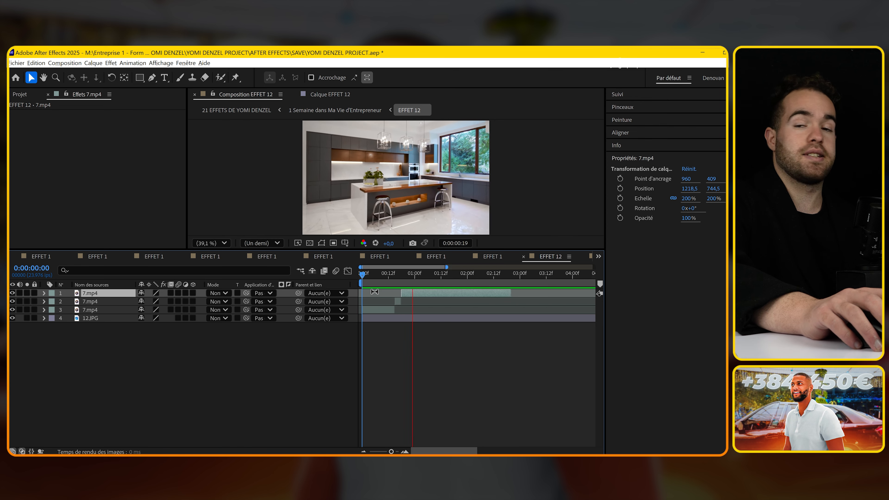
{"action": "key", "text": "ctrl+s"}
{"action": "scroll", "coordinate": [365, 295], "scroll_direction": "down", "scroll_amount": 1}
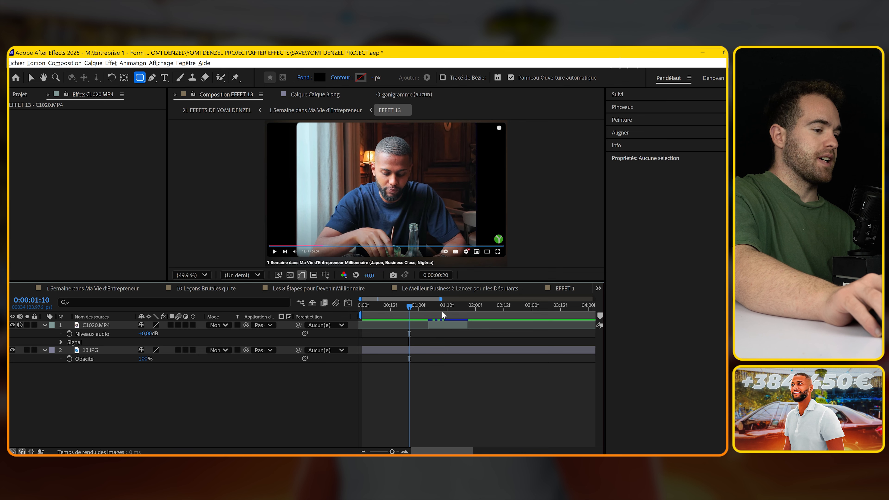
Show the rotation property of C1020.MP4 in EFFET 13 and apply the Dehancer Pro effect to the layer
{"action": "left_click", "coordinate": [446, 324]}
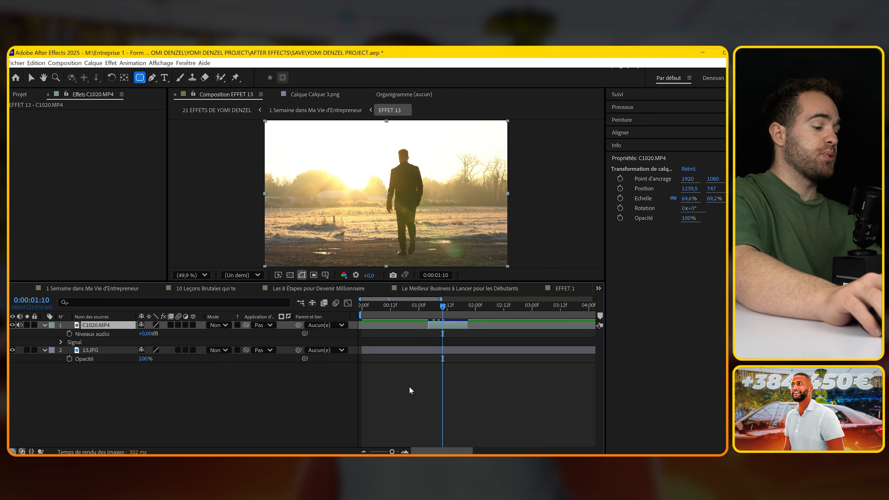
{"action": "key", "text": "r"}
{"action": "left_click", "coordinate": [409, 386]}
{"action": "left_click", "coordinate": [443, 323]}
{"action": "key", "text": "ctrl+space"}
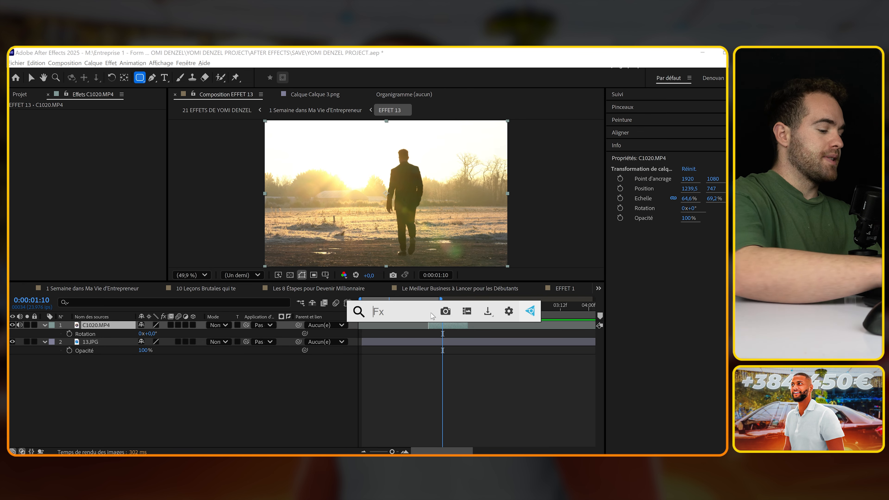
{"action": "type", "text": "deha"}
{"action": "key", "text": "Return"}
{"action": "key", "text": "v"}
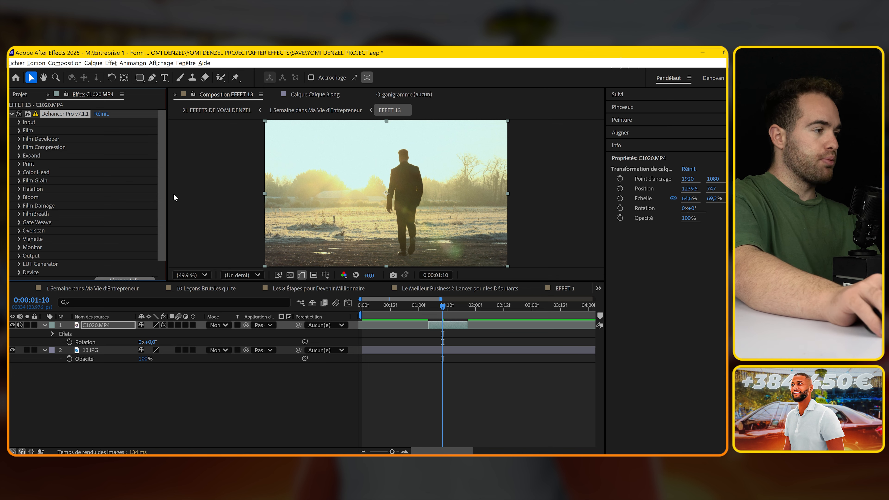
Turn off Dehancer Pro's Film and Print stages on C1020.MP4, then open the Film Grain settings
{"action": "left_click", "coordinate": [20, 130]}
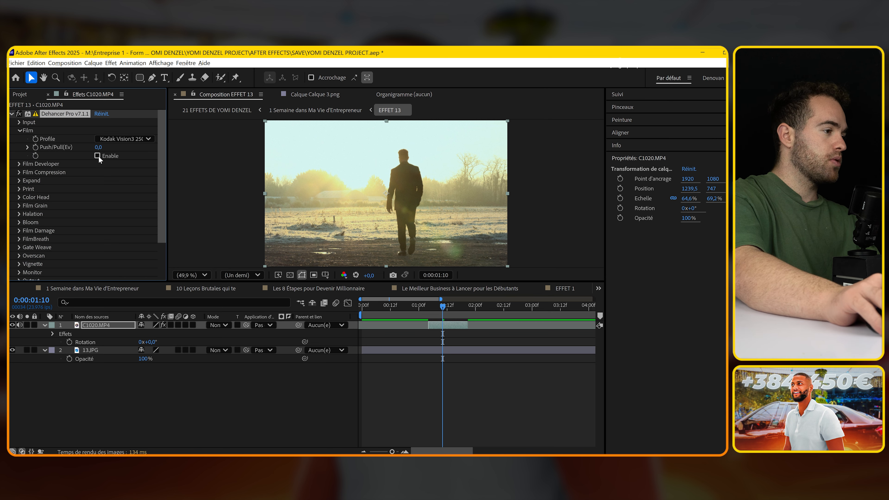
{"action": "left_click", "coordinate": [20, 188]}
{"action": "left_click", "coordinate": [98, 256]}
{"action": "left_click", "coordinate": [20, 180]}
{"action": "scroll", "coordinate": [81, 241], "scroll_direction": "down", "scroll_amount": 1}
{"action": "scroll", "coordinate": [43, 209], "scroll_direction": "down", "scroll_amount": 5}
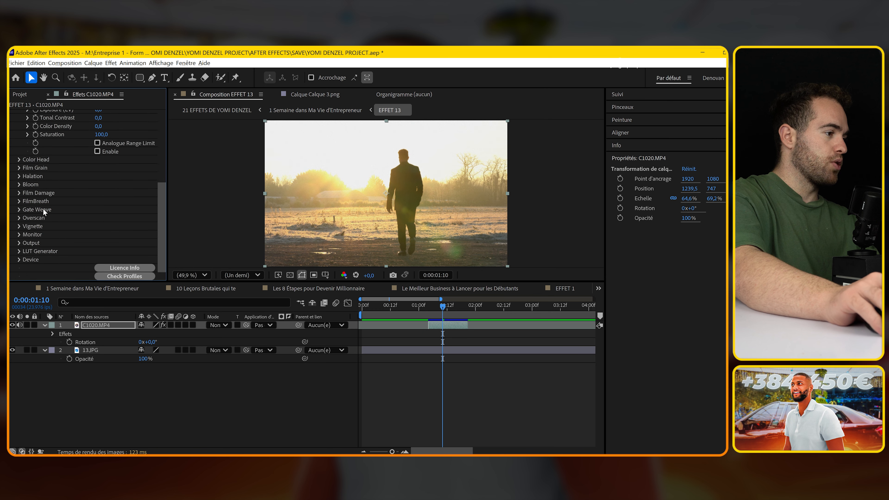
{"action": "left_click", "coordinate": [19, 167]}
{"action": "scroll", "coordinate": [48, 235], "scroll_direction": "down", "scroll_amount": 1}
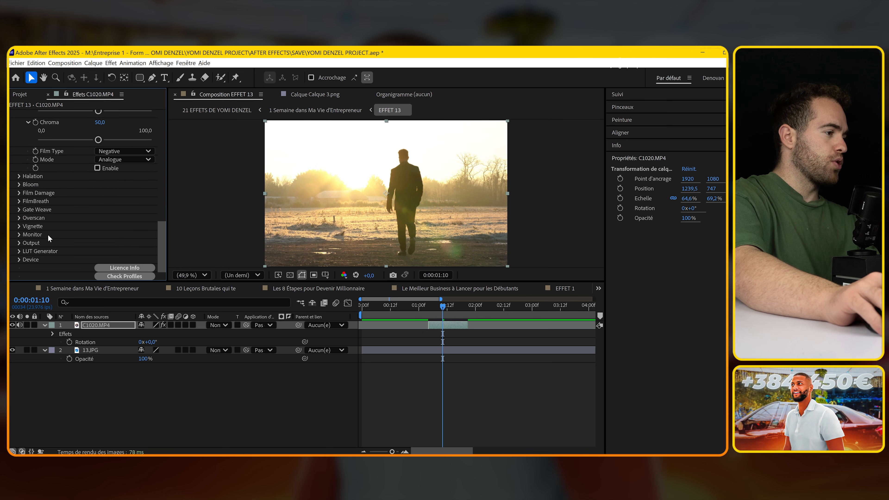
Enable Dehancer's Overscan with the Super 35mm 1.37 gate type and set its perforation mode to OFF
{"action": "left_click", "coordinate": [19, 217]}
{"action": "scroll", "coordinate": [71, 228], "scroll_direction": "down", "scroll_amount": 3}
{"action": "left_click", "coordinate": [97, 218]}
{"action": "left_click", "coordinate": [125, 151]}
{"action": "left_click", "coordinate": [124, 151]}
{"action": "left_click", "coordinate": [105, 168]}
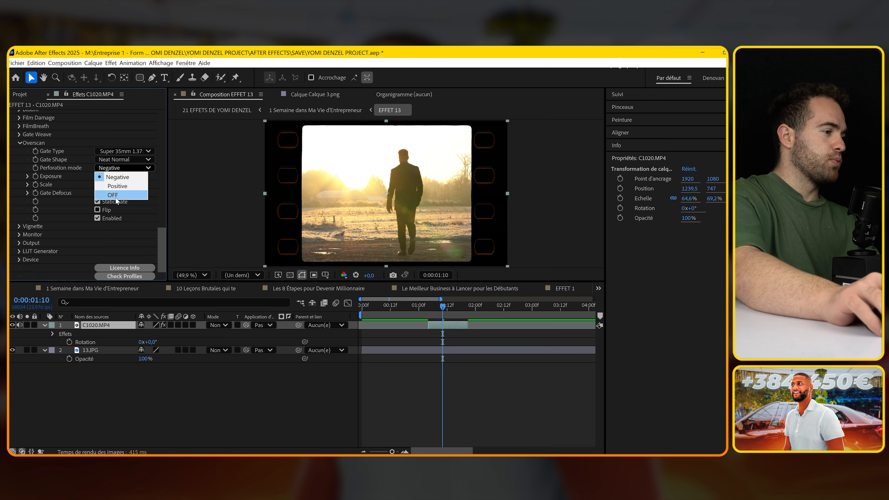
{"action": "left_click", "coordinate": [114, 194]}
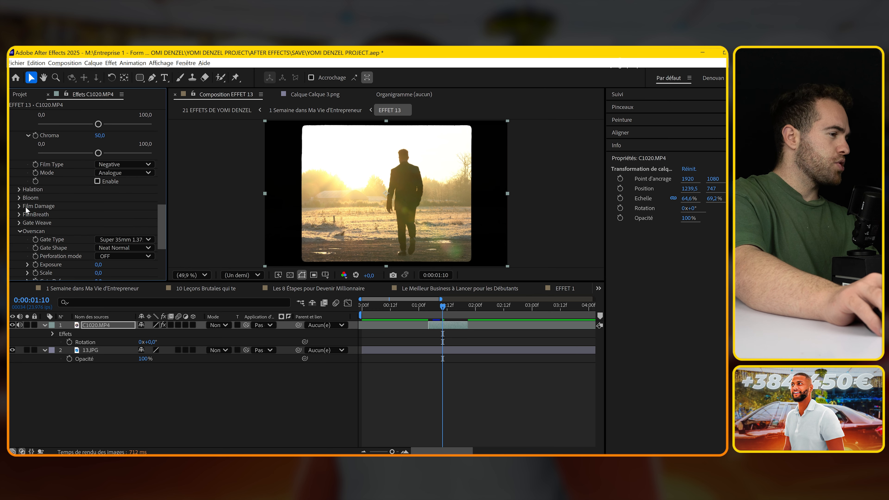
{"action": "scroll", "coordinate": [19, 203], "scroll_direction": "up", "scroll_amount": 3}
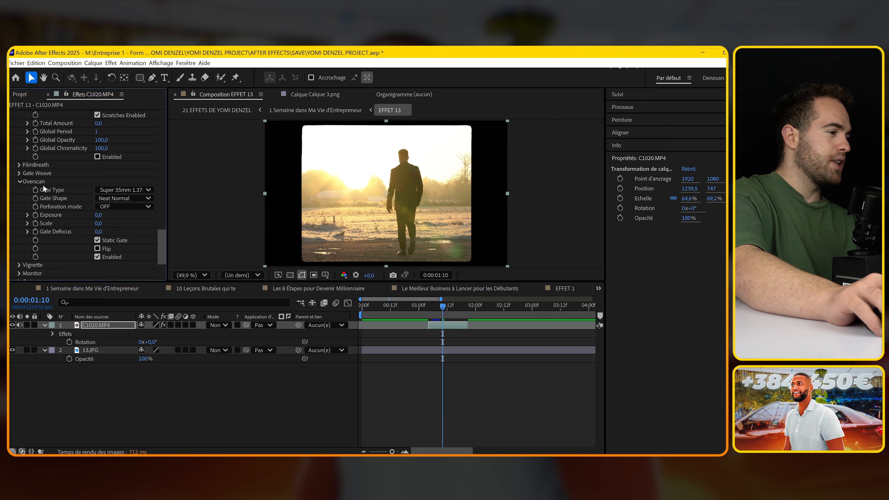
Enable Dehancer's Film Damage on C1020.MP4, try the 16 mm / Super 16 profile, and set the profile to 8 mm / Super 8
{"action": "left_click", "coordinate": [18, 164]}
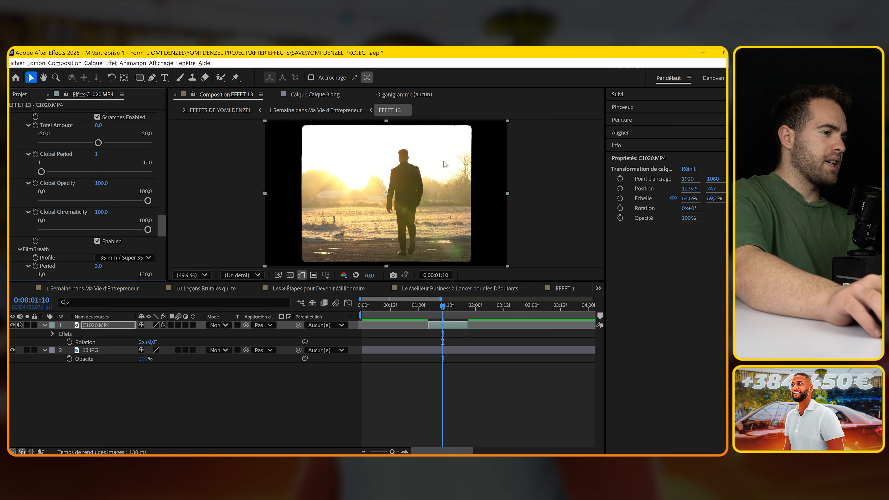
{"action": "left_click_drag", "start_coordinate": [442, 307], "coordinate": [447, 307]}
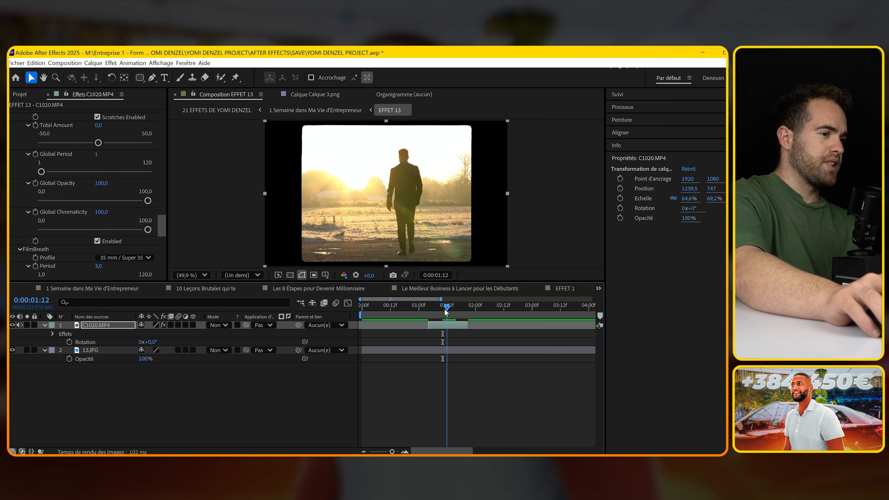
{"action": "scroll", "coordinate": [88, 204], "scroll_direction": "up", "scroll_amount": 6}
{"action": "scroll", "coordinate": [85, 205], "scroll_direction": "up", "scroll_amount": 10}
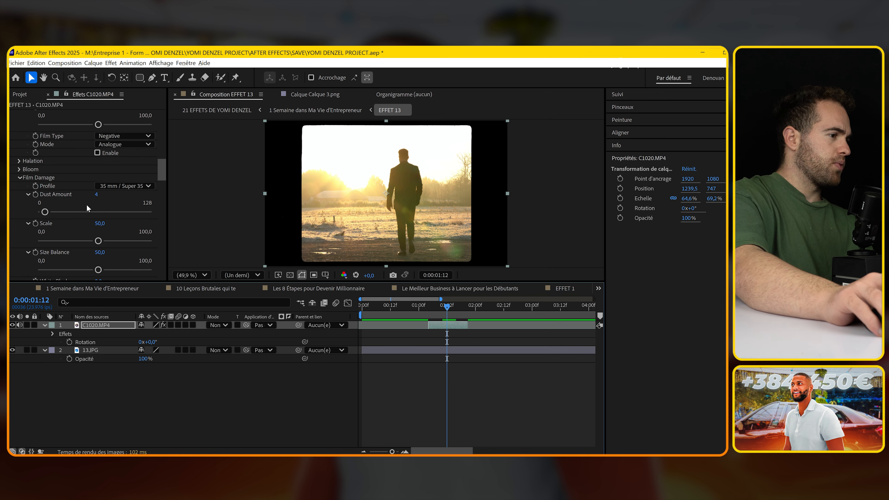
{"action": "left_click", "coordinate": [124, 163]}
{"action": "left_click", "coordinate": [119, 190]}
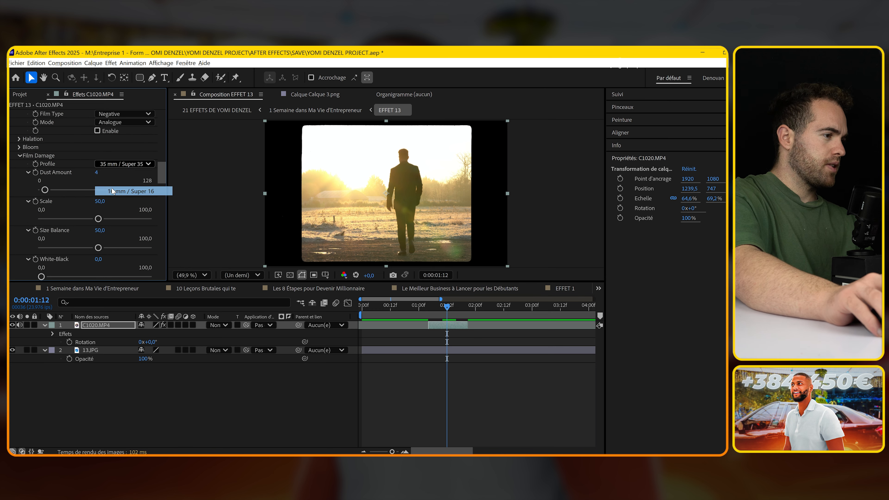
{"action": "left_click", "coordinate": [437, 308]}
{"action": "left_click_drag", "start_coordinate": [437, 308], "coordinate": [440, 308]}
{"action": "left_click", "coordinate": [125, 163]}
{"action": "left_click", "coordinate": [160, 176]}
Examine the film damage close up on frames around 0:00:01:13 to 0:00:01:15 and fit the composition back in the viewer
{"action": "left_click_drag", "start_coordinate": [442, 305], "coordinate": [452, 303]}
{"action": "scroll", "coordinate": [422, 248], "scroll_direction": "up", "scroll_amount": 2}
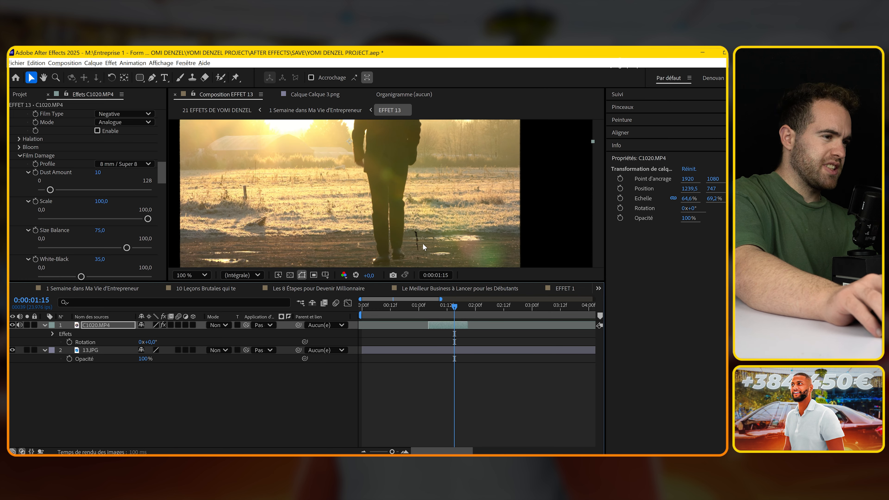
{"action": "scroll", "coordinate": [422, 243], "scroll_direction": "up", "scroll_amount": 1}
{"action": "mouse_move", "coordinate": [454, 308]}
{"action": "left_mouse_down"}
{"action": "mouse_move", "coordinate": [440, 307]}
{"action": "mouse_move", "coordinate": [449, 306]}
{"action": "left_mouse_up"}
{"action": "scroll", "coordinate": [361, 189], "scroll_direction": "down", "scroll_amount": 3}
{"action": "left_click", "coordinate": [192, 275]}
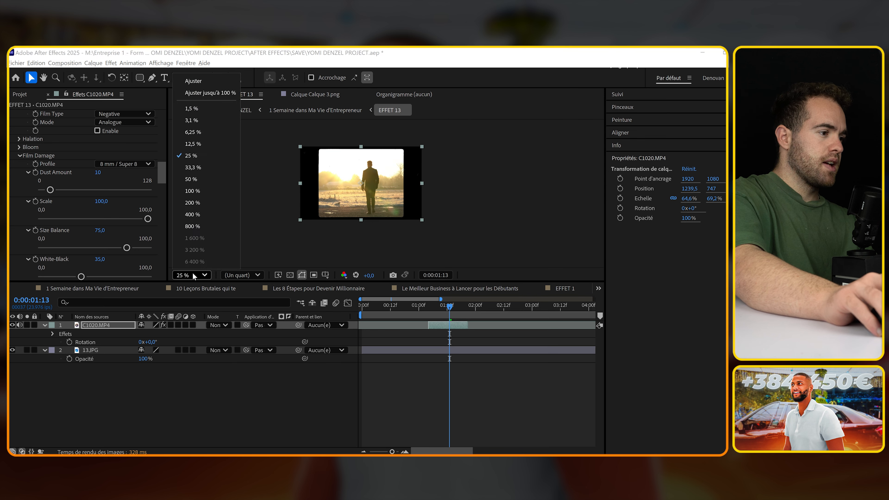
{"action": "left_click", "coordinate": [193, 81]}
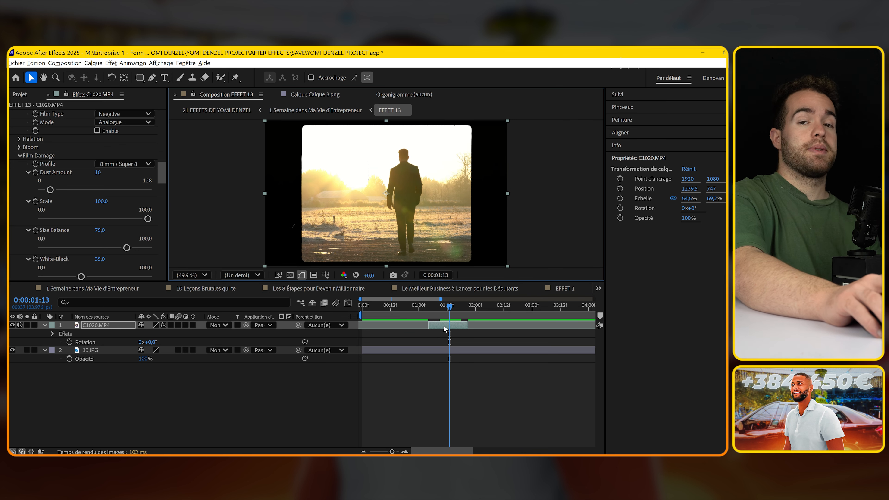
Duplicate C1020.MP4, place the copy right after the original clip, and remove Dehancer Pro from the copy
{"action": "left_click_drag", "start_coordinate": [161, 180], "coordinate": [167, 115]}
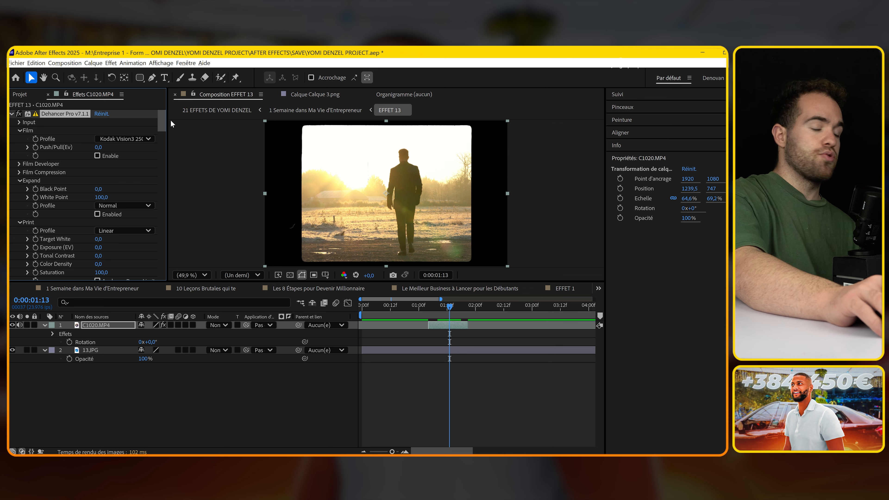
{"action": "key", "text": "ctrl+d"}
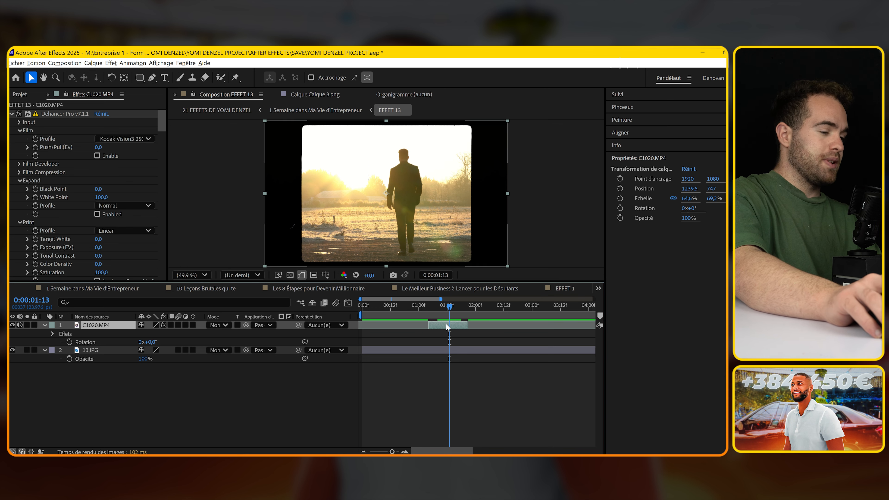
{"action": "left_click_drag", "start_coordinate": [443, 325], "coordinate": [482, 324]}
{"action": "left_click", "coordinate": [487, 308]}
{"action": "left_click", "coordinate": [55, 114]}
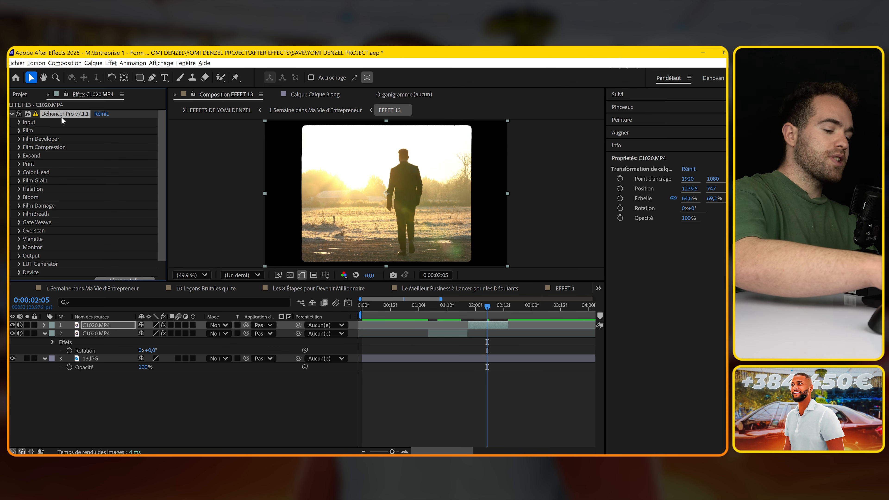
{"action": "key", "text": "Delete"}
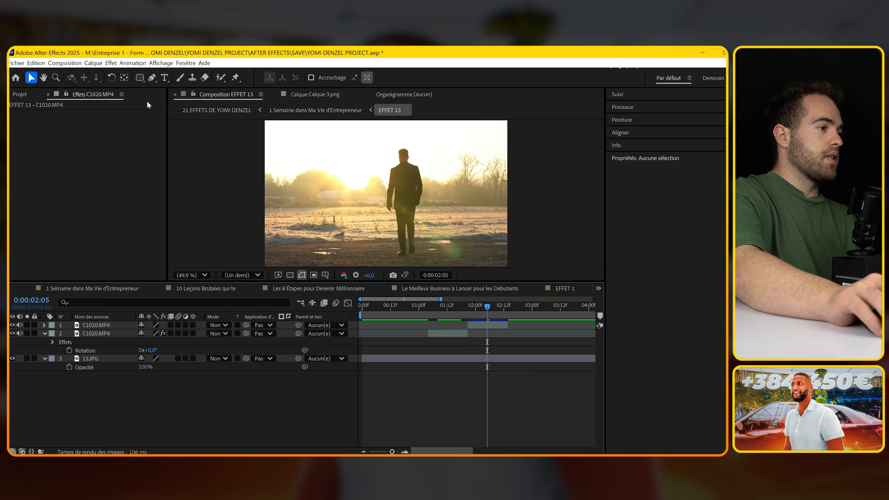
Draw a black rounded rectangle covering the whole frame, about 3944 × 2192 px, and set the shape tool to create masks on it
{"action": "left_click", "coordinate": [139, 79]}
{"action": "scroll", "coordinate": [246, 131], "scroll_direction": "down", "scroll_amount": 2}
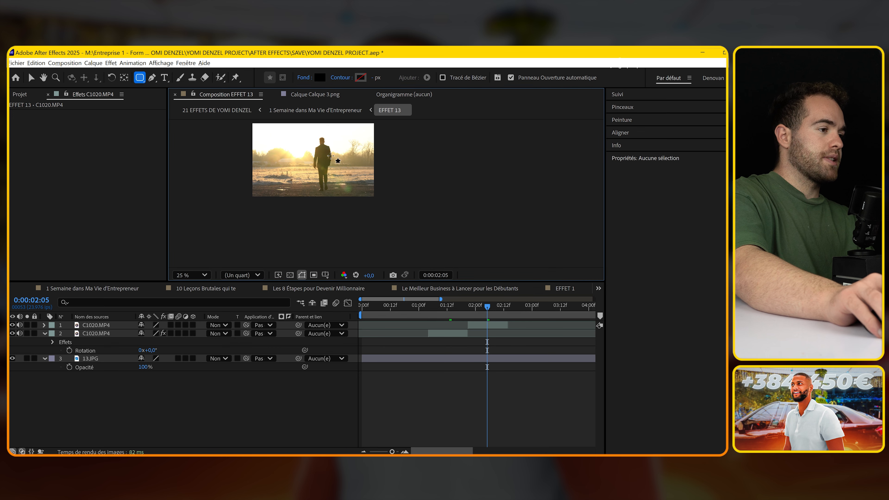
{"action": "left_click_drag", "start_coordinate": [245, 129], "coordinate": [439, 236]}
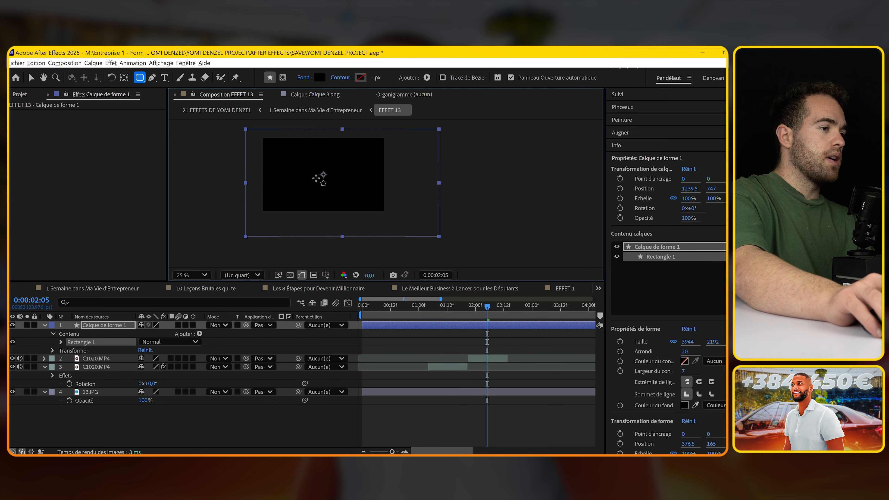
{"action": "left_click", "coordinate": [114, 327]}
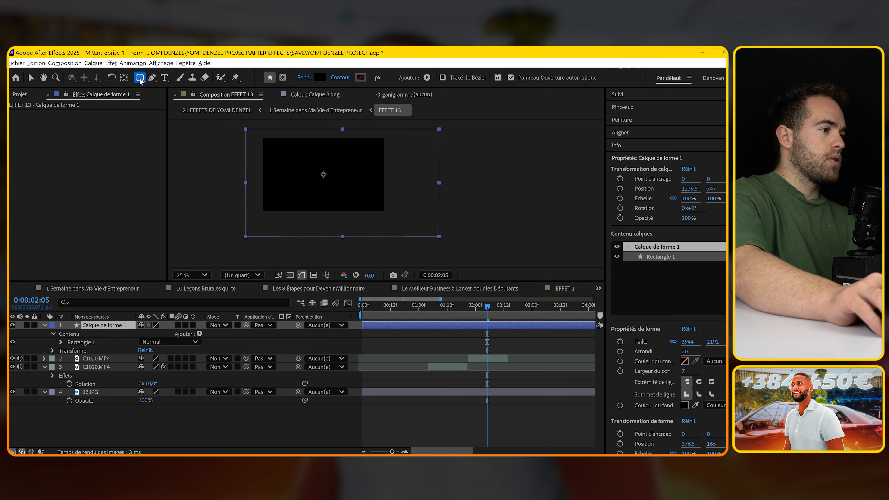
{"action": "left_click", "coordinate": [283, 77]}
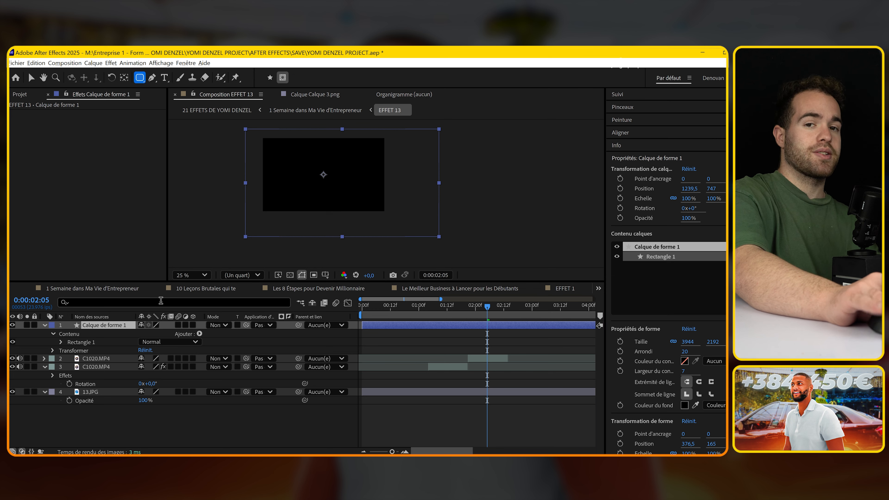
Set the black shape layer's opacity to 75% and move the effect-free C1020.MP4 copy over the reference image at the composition's start
{"action": "key", "text": "t"}
{"action": "left_click_drag", "start_coordinate": [144, 334], "coordinate": [125, 331]}
{"action": "left_click_drag", "start_coordinate": [481, 342], "coordinate": [378, 343]}
{"action": "left_click", "coordinate": [389, 308]}
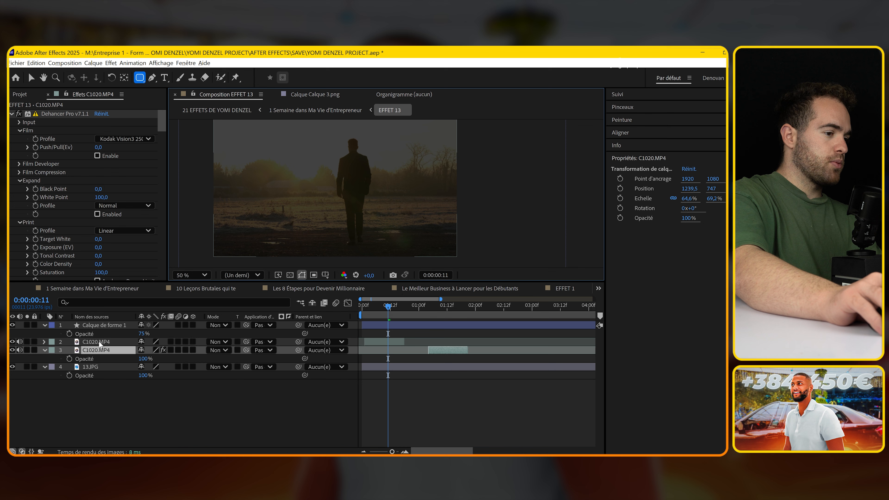
Set the C1020.MP4 copy's opacity to 40% to see the reference image through it
{"action": "left_click", "coordinate": [101, 342]}
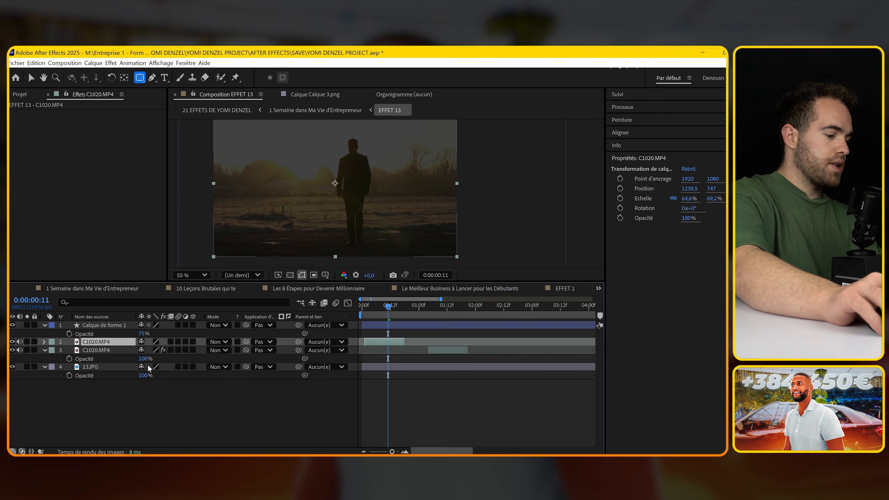
{"action": "key", "text": "t"}
{"action": "left_click_drag", "start_coordinate": [146, 351], "coordinate": [119, 352]}
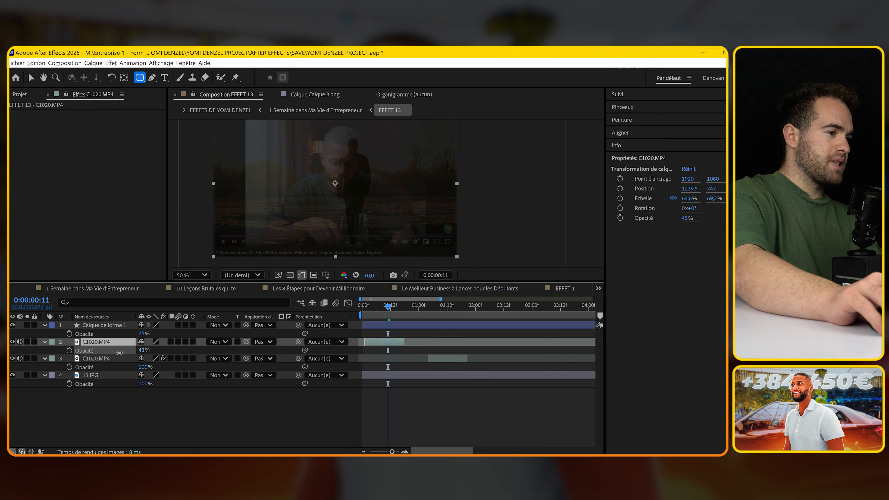
Draw a rounded rectangular mask on the shape layer following the reference image's inner frame and invert the mask
{"action": "left_click_drag", "start_coordinate": [270, 214], "coordinate": [299, 246]}
{"action": "left_click", "coordinate": [377, 327]}
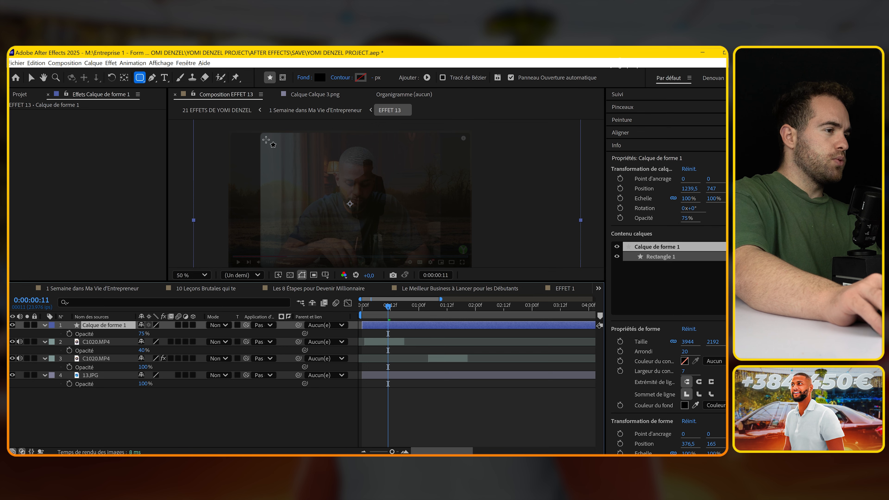
{"action": "left_click", "coordinate": [258, 135]}
{"action": "left_click_drag", "start_coordinate": [260, 134], "coordinate": [441, 265]}
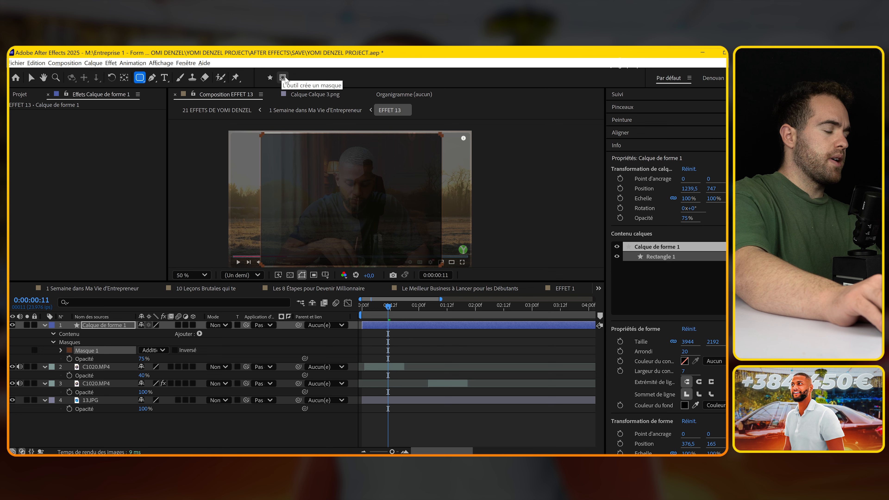
{"action": "left_click", "coordinate": [174, 349]}
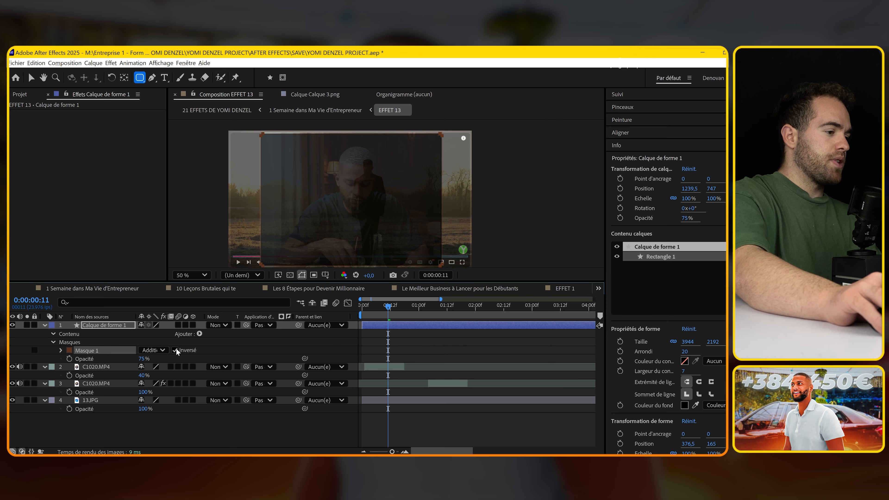
Restore the shape layer and the C1020.MP4 copy to 100% opacity and cut off the shape layer after 0:00:00:17
{"action": "left_click_drag", "start_coordinate": [142, 359], "coordinate": [241, 361]}
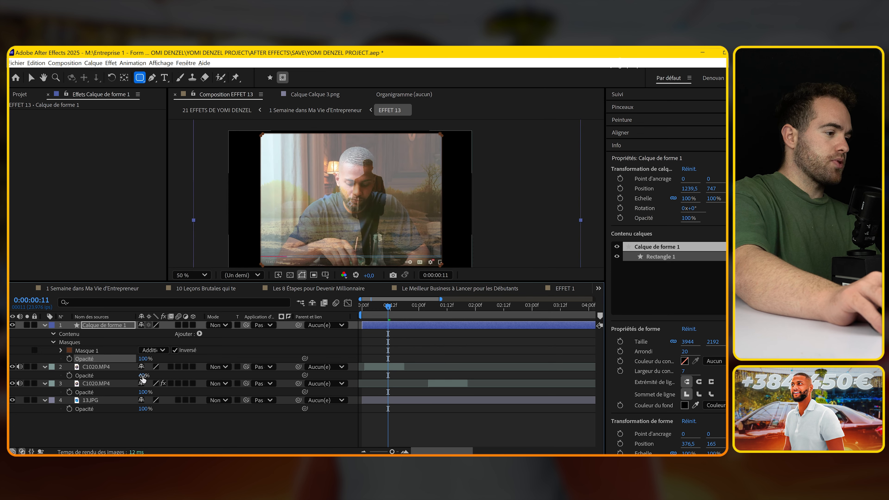
{"action": "left_click_drag", "start_coordinate": [143, 376], "coordinate": [447, 356]}
{"action": "left_click", "coordinate": [411, 329]}
{"action": "left_click", "coordinate": [403, 310]}
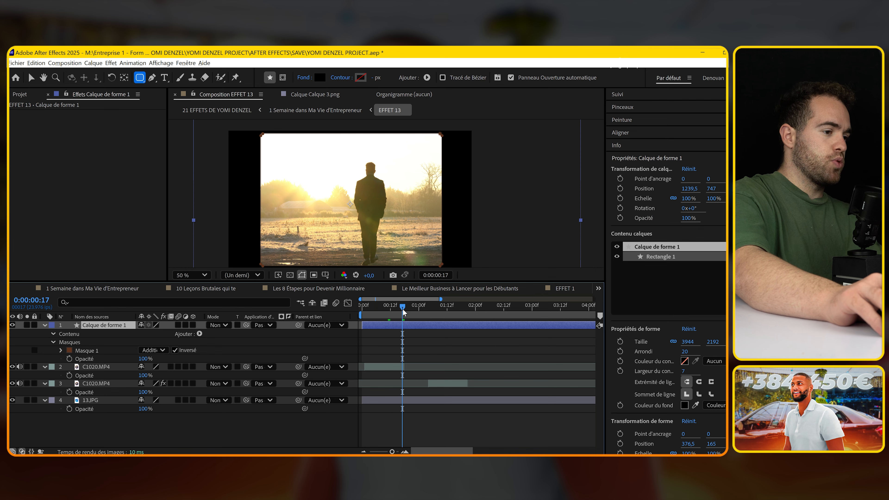
{"action": "key", "text": "ctrl+shift+d"}
{"action": "key", "text": "Delete"}
Move the shape layer and the C1020.MP4 copy directly after the Dehancer clip and align the copy's start with the shape layer
{"action": "left_click", "coordinate": [386, 364]}
{"action": "left_click", "coordinate": [383, 326], "text": "shift"}
{"action": "left_click_drag", "start_coordinate": [384, 326], "coordinate": [491, 328]}
{"action": "left_click", "coordinate": [484, 307]}
{"action": "key", "text": "equal"}
{"action": "left_click", "coordinate": [447, 338]}
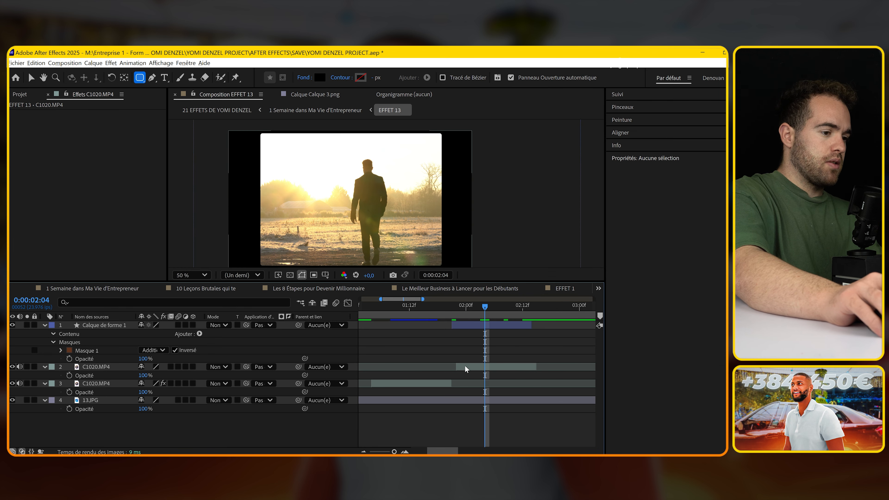
{"action": "left_click_drag", "start_coordinate": [464, 366], "coordinate": [459, 364]}
Collapse the properties of all layers in EFFET 13
{"action": "key", "text": "minus"}
{"action": "key", "text": "ctrl+a"}
{"action": "key", "text": "u"}
{"action": "left_click", "coordinate": [444, 385]}
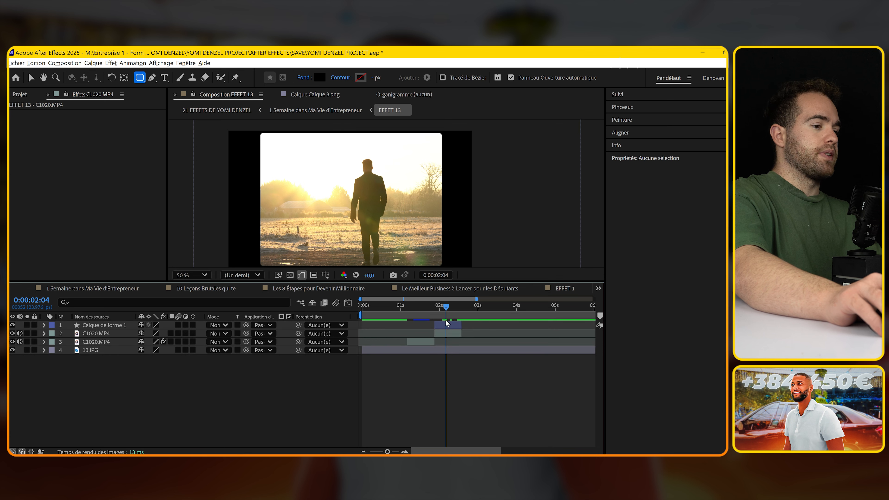
Extend the shape layer mask's lower edge toward the bottom of the frame and fit the composition in the viewer to compare both clips
{"action": "key", "text": "equal"}
{"action": "mouse_move", "coordinate": [441, 306]}
{"action": "left_mouse_down"}
{"action": "mouse_move", "coordinate": [405, 307]}
{"action": "mouse_move", "coordinate": [450, 306]}
{"action": "left_mouse_up"}
{"action": "left_click_drag", "start_coordinate": [383, 238], "coordinate": [394, 230]}
{"action": "left_click", "coordinate": [433, 306]}
{"action": "left_click", "coordinate": [439, 326]}
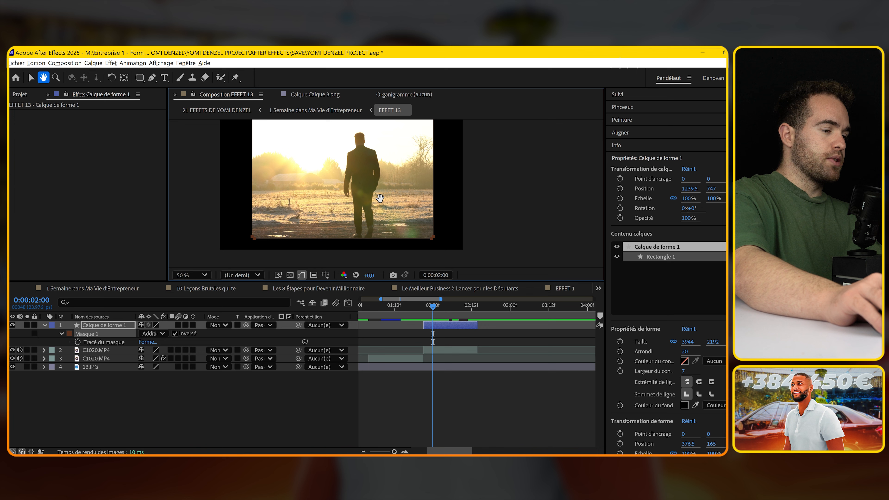
{"action": "key", "text": "v"}
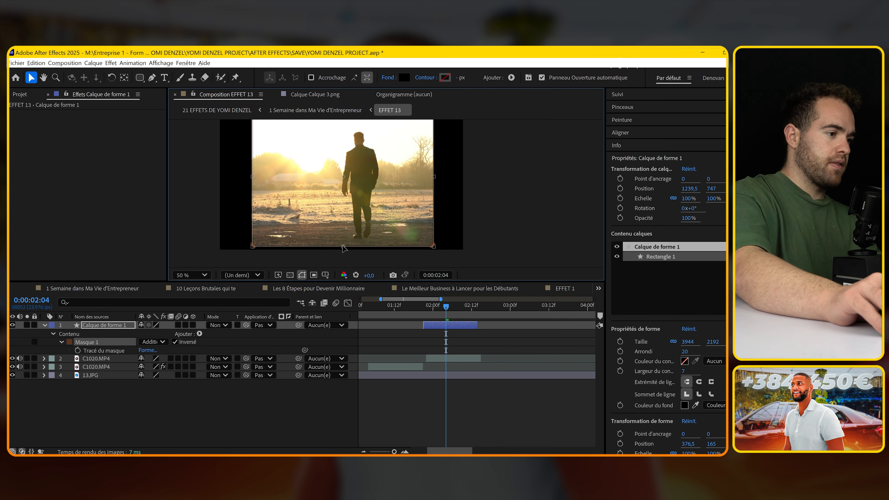
{"action": "left_click", "coordinate": [407, 308]}
{"action": "left_click", "coordinate": [206, 275]}
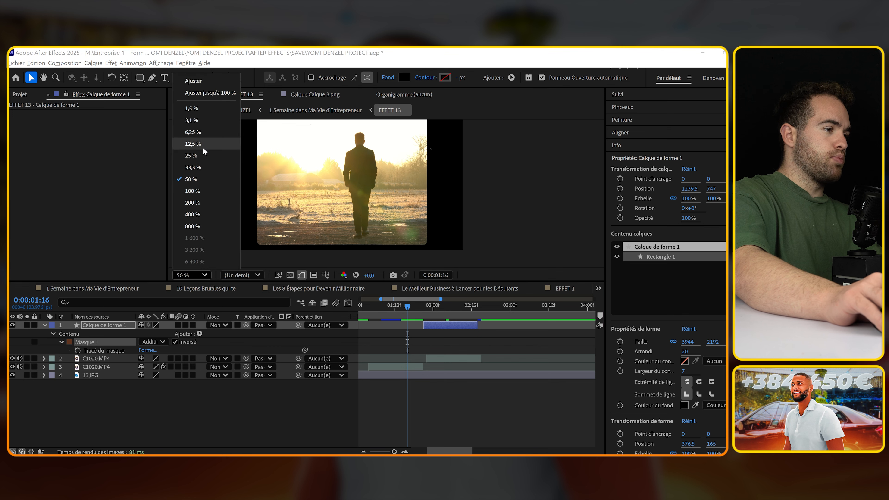
{"action": "left_click", "coordinate": [205, 82]}
Realign the start of the C1020.MP4 copy with the shape layer and preview the cut between the two clips
{"action": "left_click", "coordinate": [456, 353]}
{"action": "left_click", "coordinate": [436, 308]}
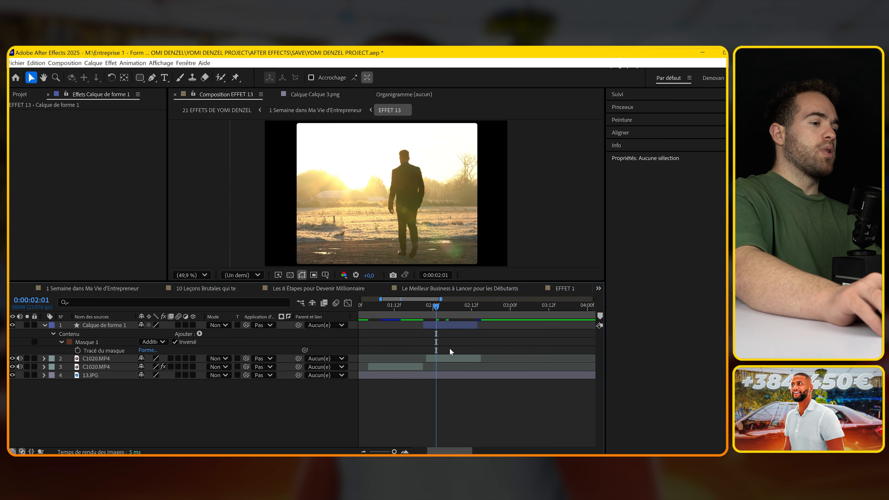
{"action": "key", "text": "="}
{"action": "left_click_drag", "start_coordinate": [440, 359], "coordinate": [433, 358]}
{"action": "left_click_drag", "start_coordinate": [413, 308], "coordinate": [456, 316]}
{"action": "left_click", "coordinate": [438, 325]}
{"action": "key", "text": "p"}
{"action": "key", "text": "p"}
{"action": "key", "text": "-"}
{"action": "left_click", "coordinate": [441, 373]}
{"action": "key", "text": "-"}
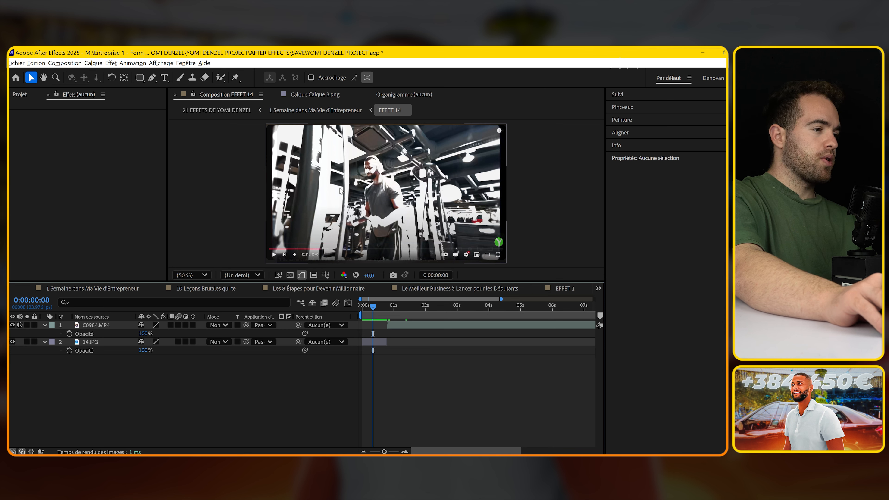
Preview the greenhouse clip in EFFET 14 up to 0:00:01:16 and duplicate the C0984.MP4 layer
{"action": "left_click_drag", "start_coordinate": [393, 306], "coordinate": [404, 306]}
{"action": "left_click", "coordinate": [406, 325]}
{"action": "left_click", "coordinate": [415, 310]}
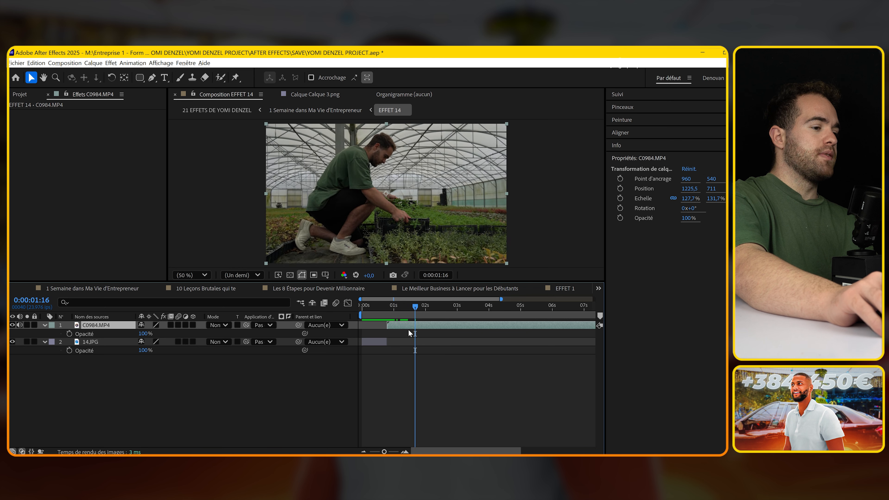
{"action": "left_click", "coordinate": [412, 332]}
{"action": "left_click", "coordinate": [414, 326]}
{"action": "key", "text": "ctrl+d"}
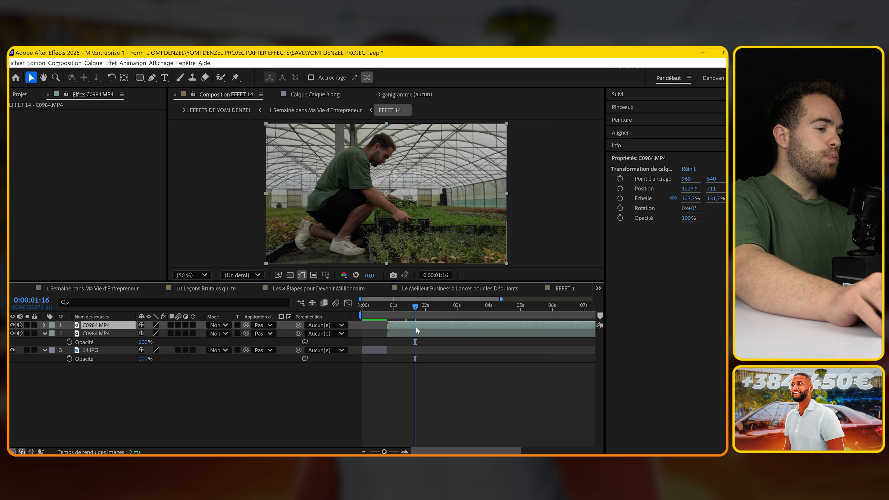
Apply the Seuil effect to the upper C0984.MP4 layer with Niveau 64 and return to the reference image at 0:00:00:10
{"action": "key", "text": "ctrl+space"}
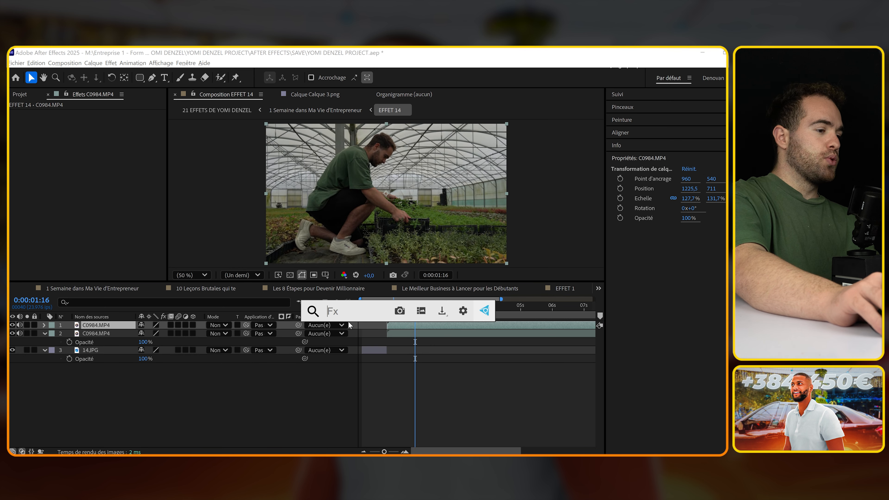
{"action": "type", "text": "seuil"}
{"action": "key", "text": "Return"}
{"action": "mouse_move", "coordinate": [99, 122]}
{"action": "left_mouse_down"}
{"action": "mouse_move", "coordinate": [64, 129]}
{"action": "mouse_move", "coordinate": [90, 127]}
{"action": "left_mouse_up"}
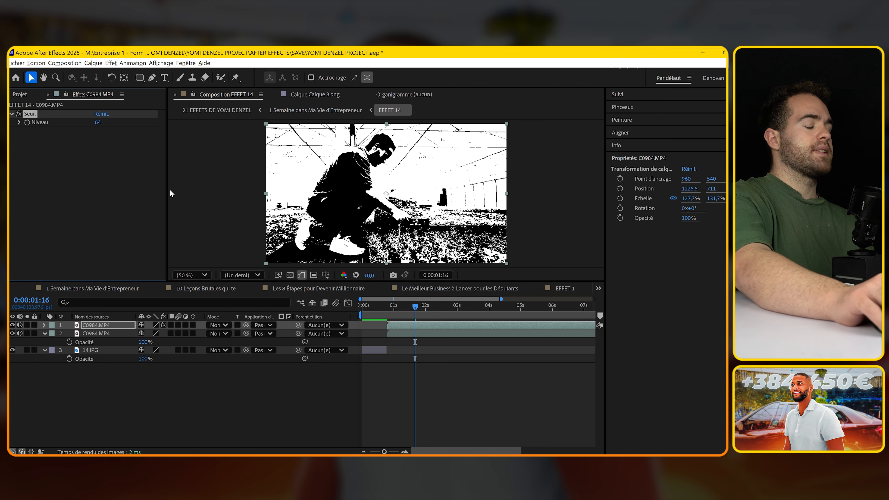
{"action": "left_click", "coordinate": [375, 309]}
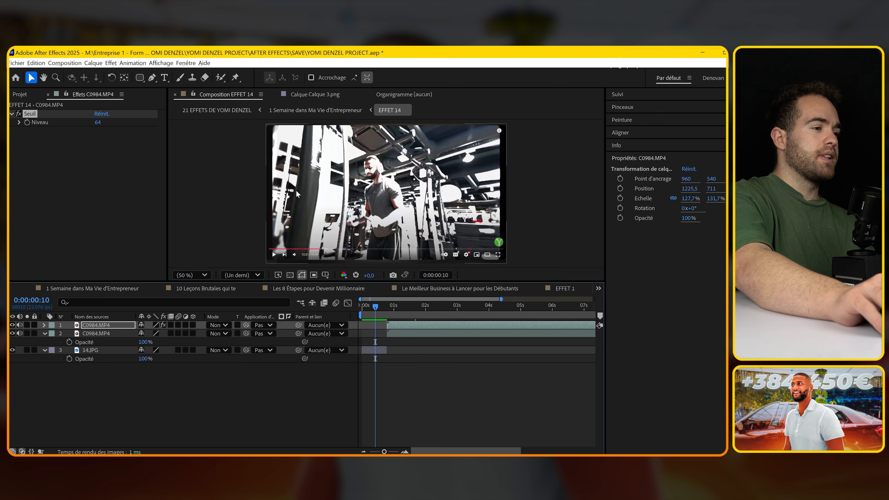
Set the upper C0984.MP4 layer's blend mode to Couleur plus claire while viewing the greenhouse clip at 0:00:01:08
{"action": "left_click", "coordinate": [405, 307]}
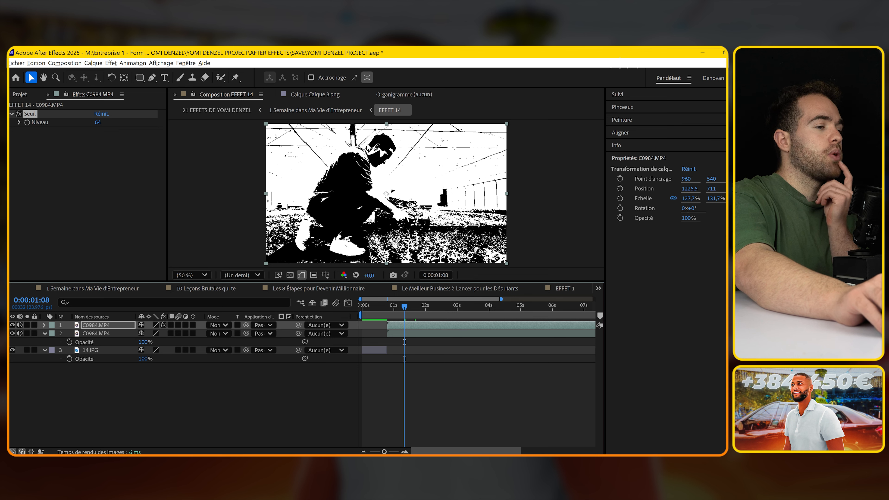
{"action": "left_click", "coordinate": [12, 324]}
{"action": "left_click", "coordinate": [13, 325]}
{"action": "left_click", "coordinate": [218, 325]}
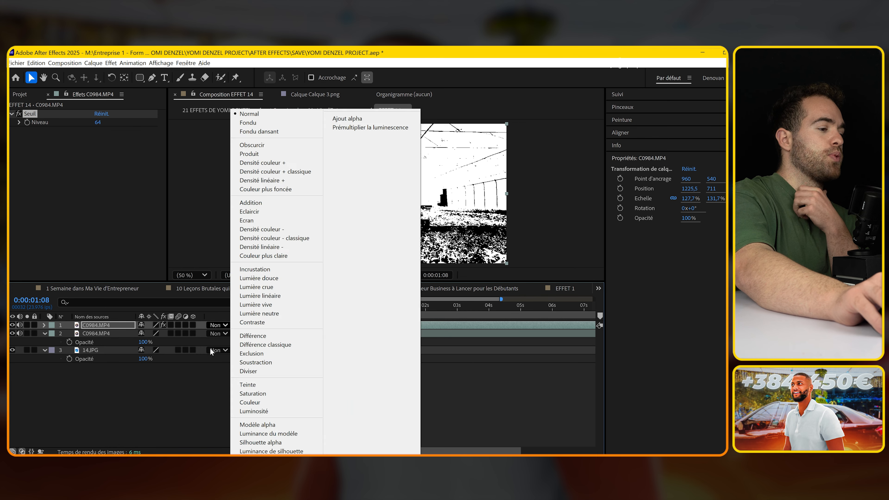
{"action": "left_click", "coordinate": [220, 327]}
{"action": "left_click", "coordinate": [220, 328]}
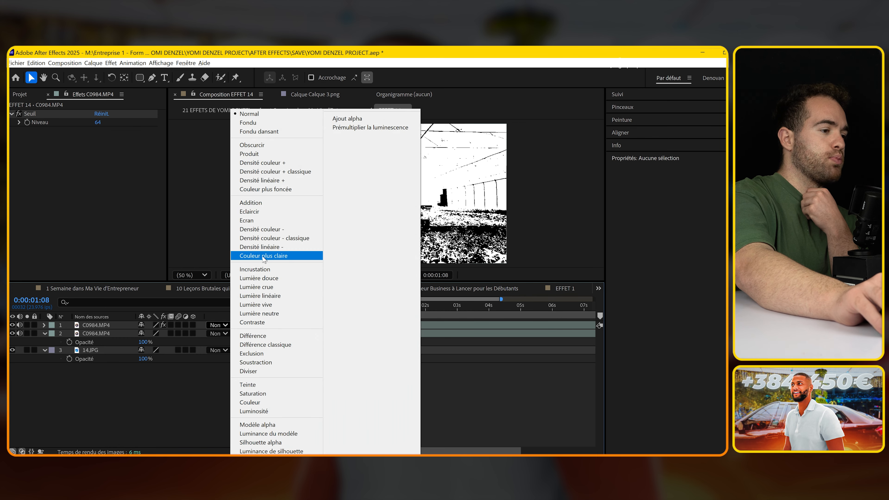
{"action": "left_click", "coordinate": [263, 255]}
{"action": "scroll", "coordinate": [324, 164], "scroll_direction": "up", "scroll_amount": 2}
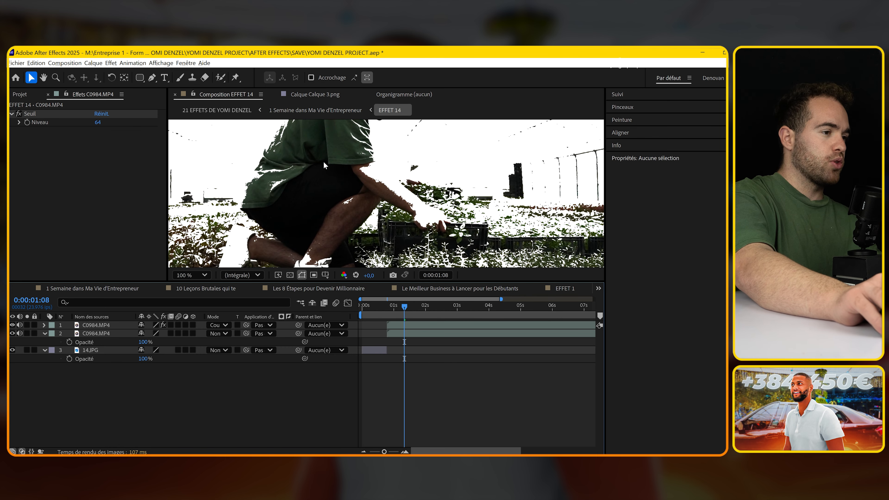
{"action": "left_click", "coordinate": [200, 278]}
{"action": "left_click", "coordinate": [196, 82]}
Compare the greenhouse clip with the gym reference image and set the upper C0984.MP4 layer's Seuil Niveau to 89
{"action": "left_click", "coordinate": [378, 311]}
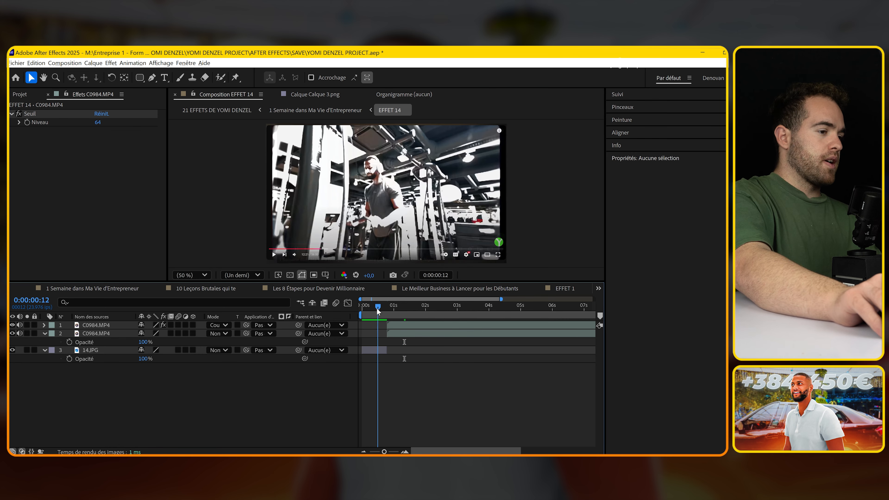
{"action": "left_click_drag", "start_coordinate": [379, 311], "coordinate": [410, 327]}
{"action": "left_click", "coordinate": [410, 327]}
{"action": "left_click_drag", "start_coordinate": [97, 122], "coordinate": [101, 123]}
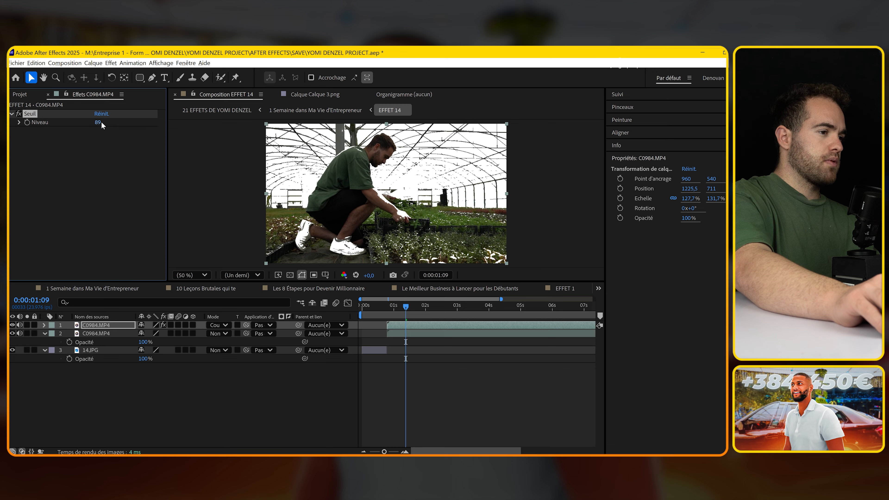
{"action": "left_click_drag", "start_coordinate": [376, 308], "coordinate": [424, 322]}
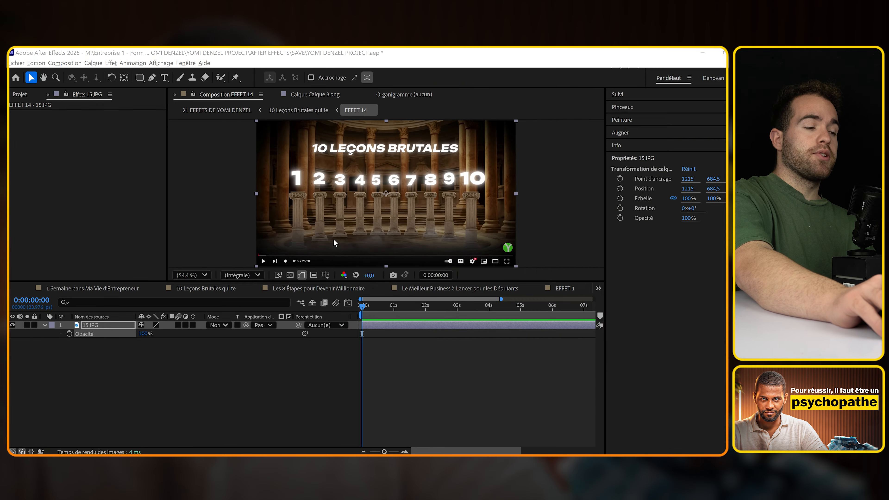
Switch to Chrome and open pinterest.fr in a new tab
{"action": "key", "text": "alt+Tab"}
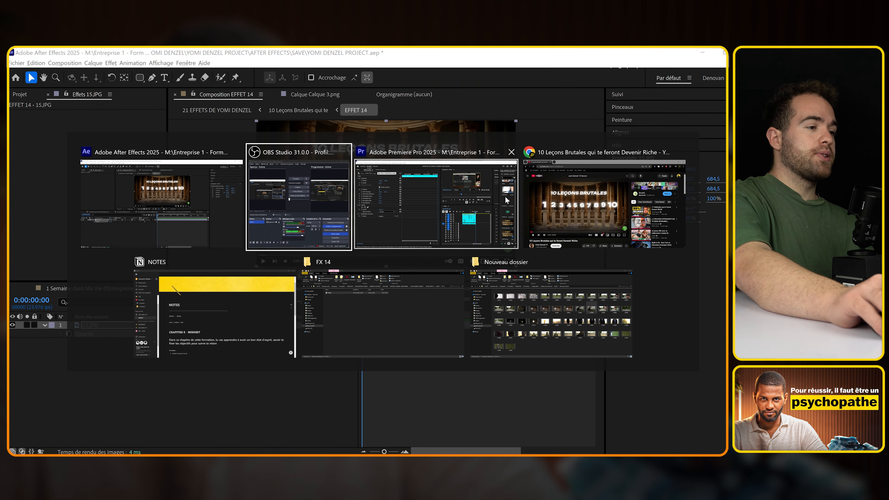
{"action": "key", "text": "alt+Tab"}
{"action": "key", "text": "alt+Tab"}
{"action": "key", "text": "ctrl+t"}
{"action": "type", "text": "pinterest.fr"}
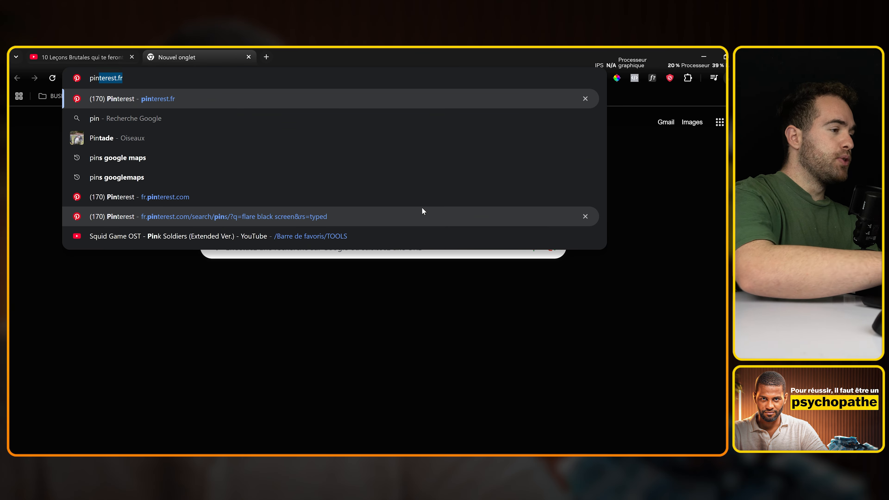
{"action": "key", "text": "Return"}
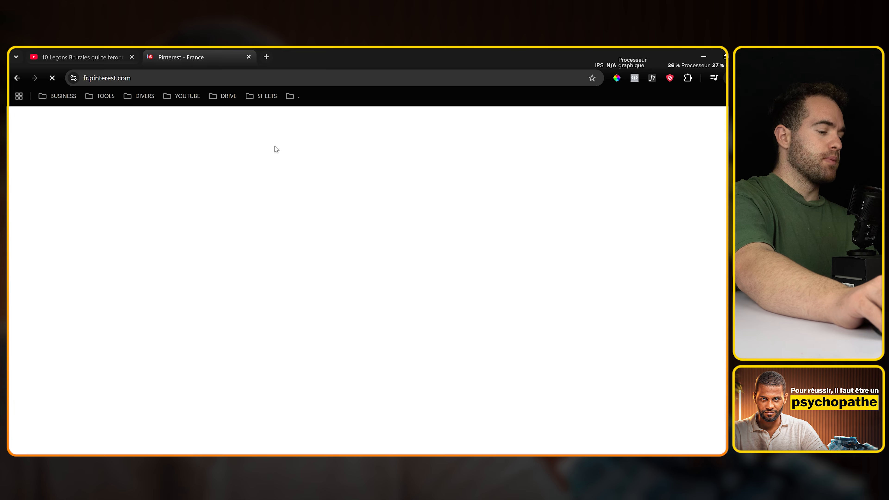
Search Pinterest for "temple grecque indoor"
{"action": "left_click", "coordinate": [231, 121]}
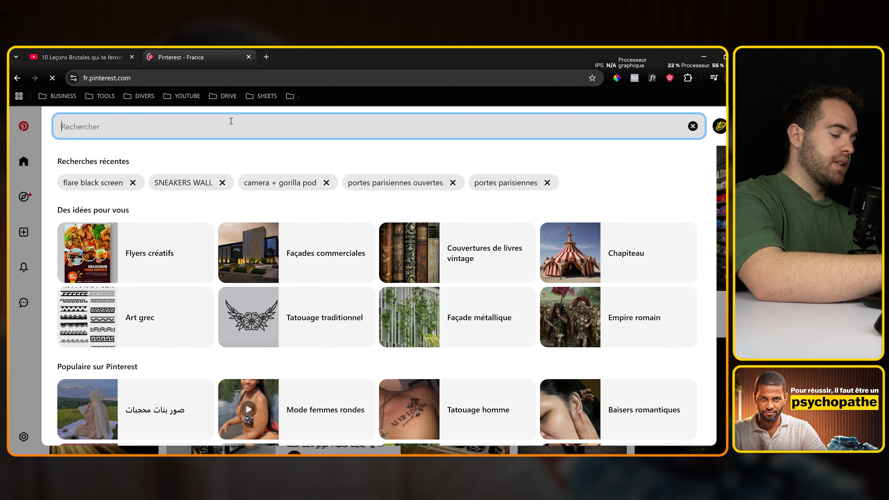
{"action": "type", "text": "temple"}
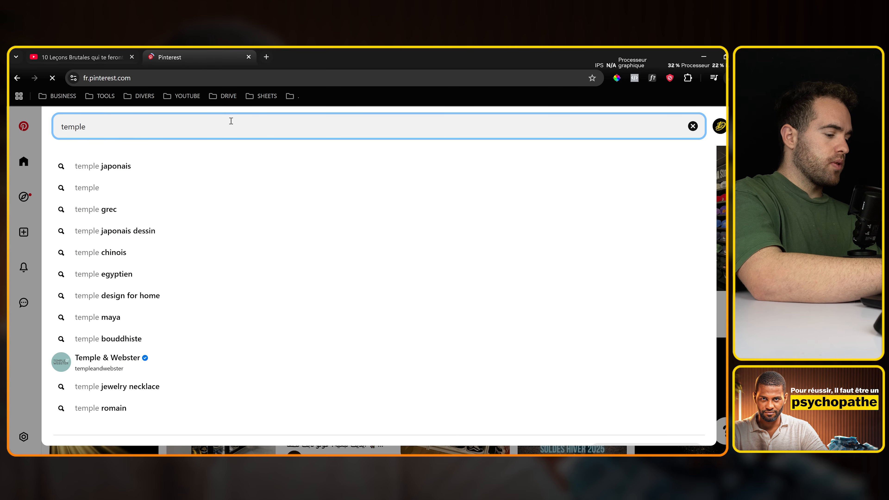
{"action": "type", "text": " grecque indoor"}
{"action": "key", "text": "Return"}
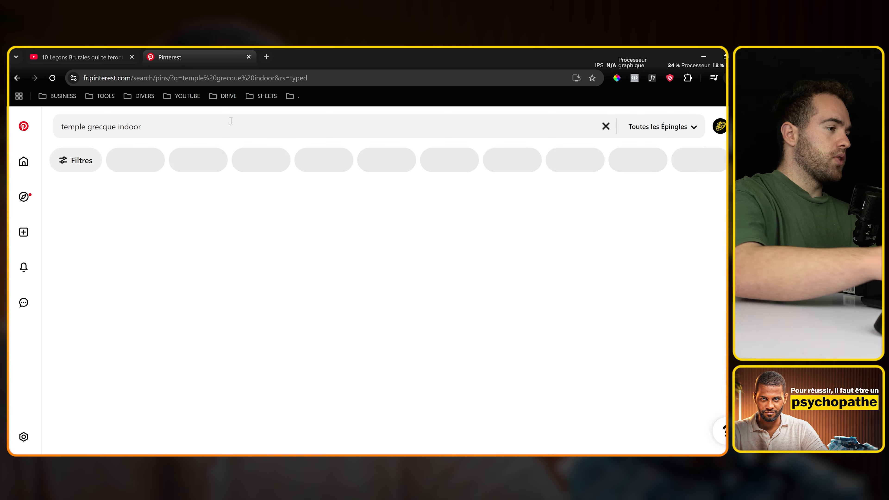
Examine the temple images, open the Templo de Apolo pin and browse its related pins for a round interior
{"action": "scroll", "coordinate": [419, 297], "scroll_direction": "up", "scroll_amount": 1}
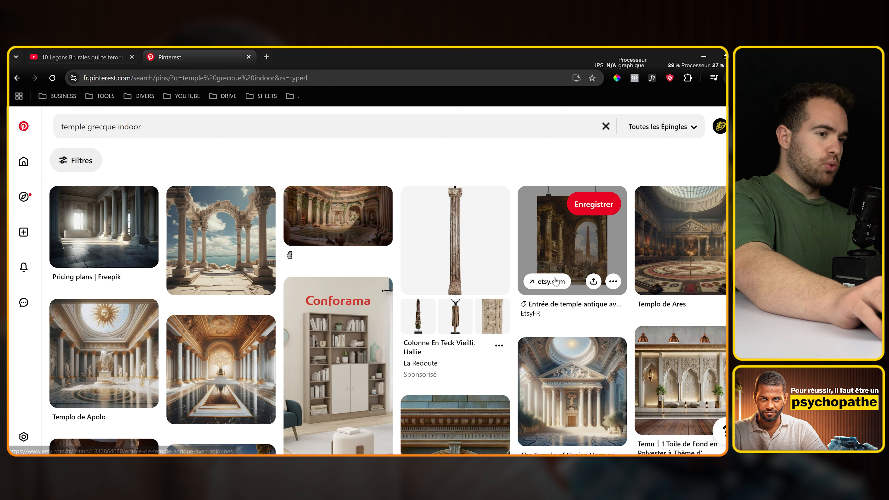
{"action": "scroll", "coordinate": [179, 341], "scroll_direction": "down", "scroll_amount": 2}
{"action": "left_click", "coordinate": [116, 267]}
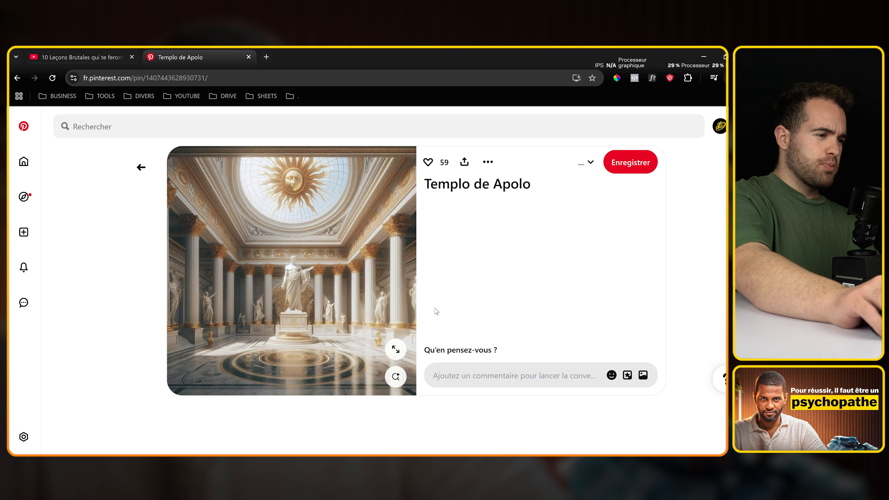
{"action": "scroll", "coordinate": [313, 334], "scroll_direction": "down", "scroll_amount": 4}
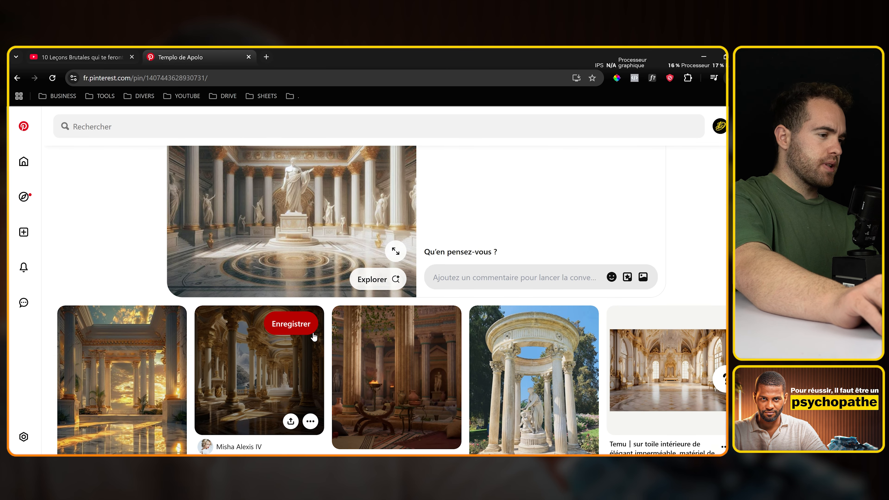
{"action": "scroll", "coordinate": [344, 304], "scroll_direction": "down", "scroll_amount": 12}
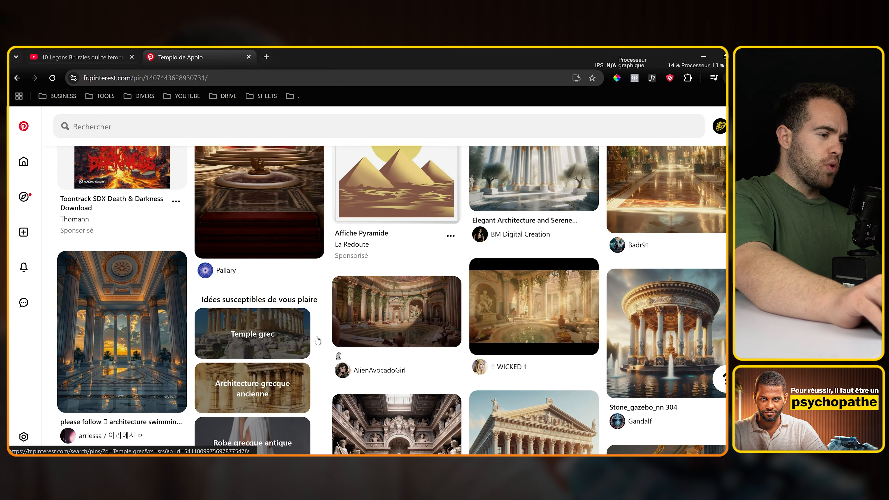
{"action": "scroll", "coordinate": [317, 339], "scroll_direction": "down", "scroll_amount": 10}
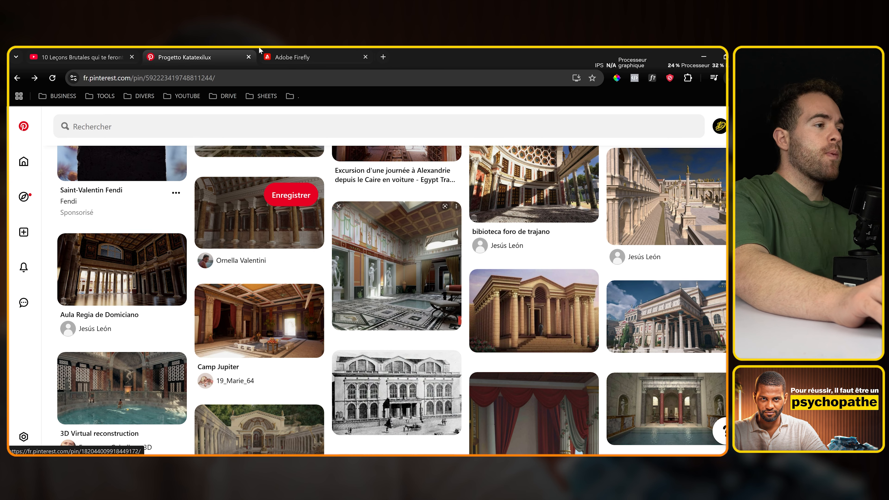
Switch to Adobe Firefly and review the "Temple grecque round indoor GROUND" prompt and the aspect ratio options
{"action": "left_click", "coordinate": [295, 56]}
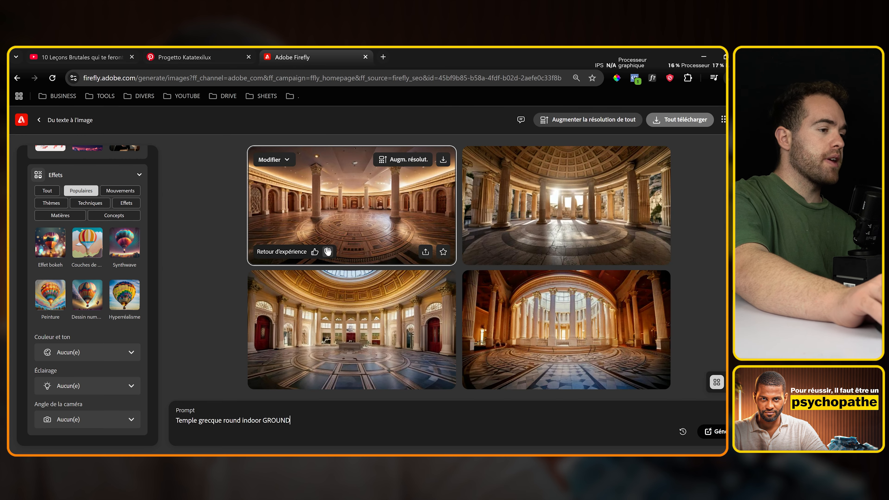
{"action": "left_click_drag", "start_coordinate": [290, 420], "coordinate": [226, 420]}
{"action": "left_click", "coordinate": [204, 429]}
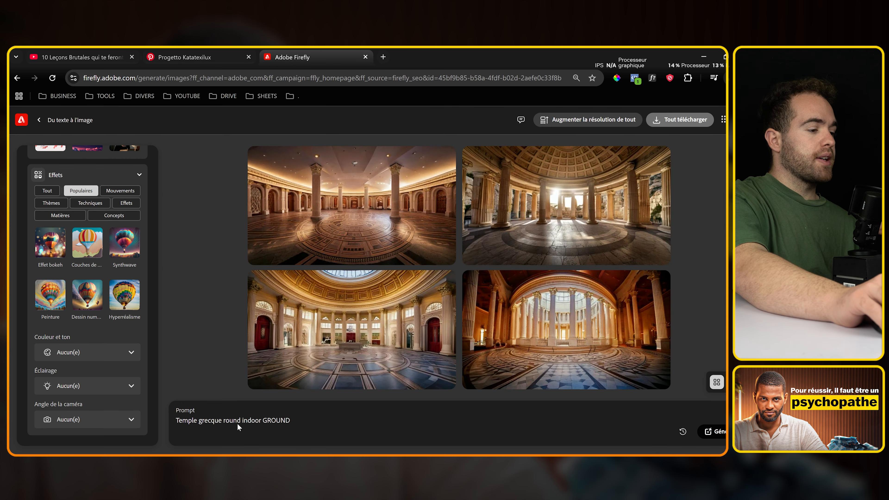
{"action": "scroll", "coordinate": [85, 311], "scroll_direction": "up", "scroll_amount": 10}
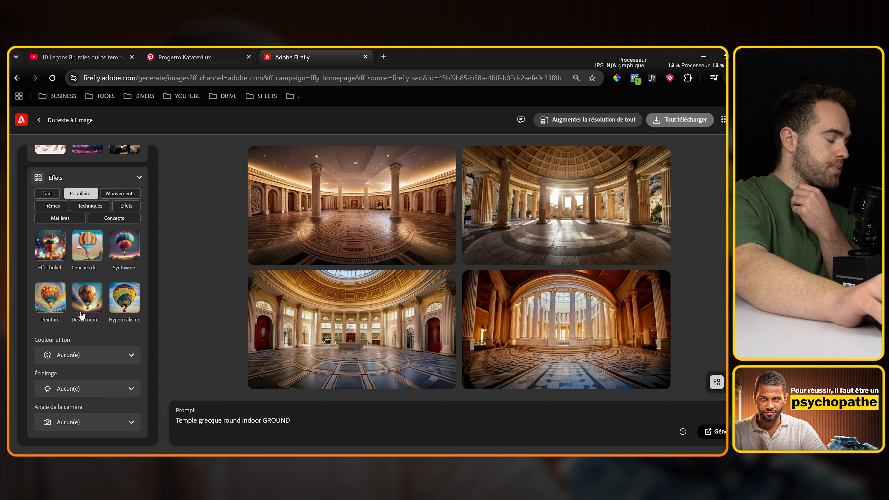
{"action": "left_click", "coordinate": [63, 247]}
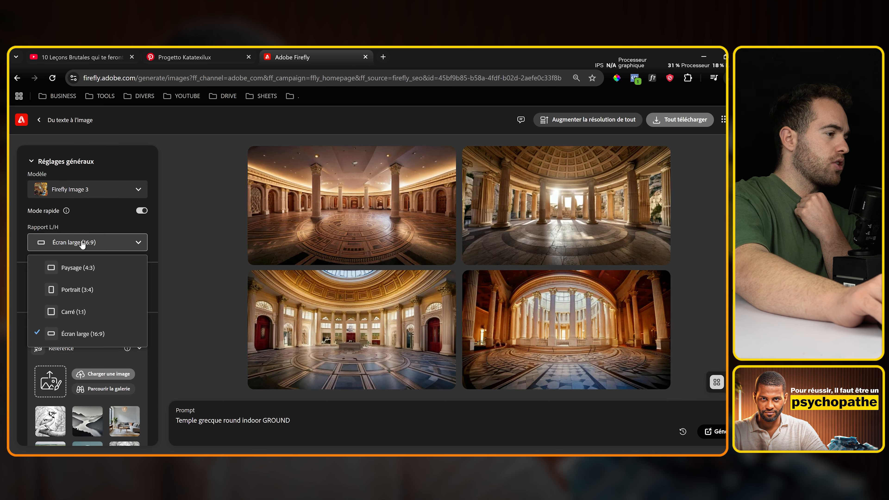
{"action": "left_click", "coordinate": [294, 421]}
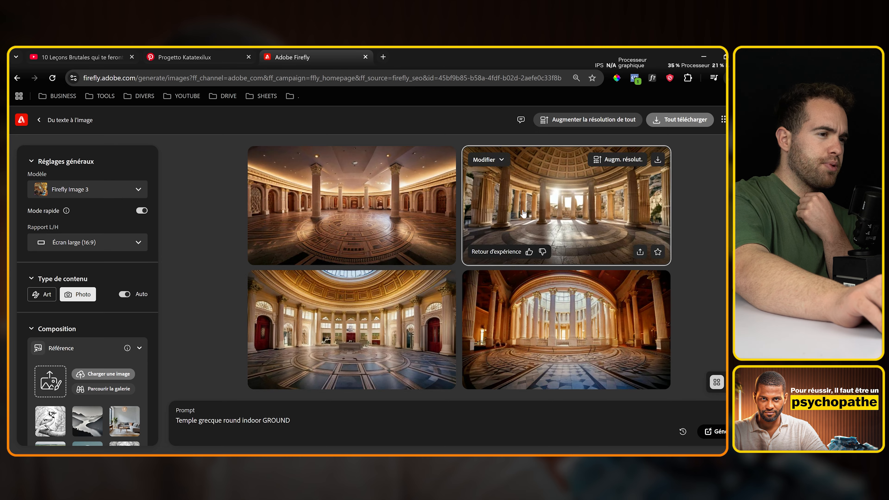
Inspect the enlarged domed temple image with sunlight behind its columns, and generate similar results from it
{"action": "left_click", "coordinate": [490, 217]}
{"action": "left_click", "coordinate": [715, 124]}
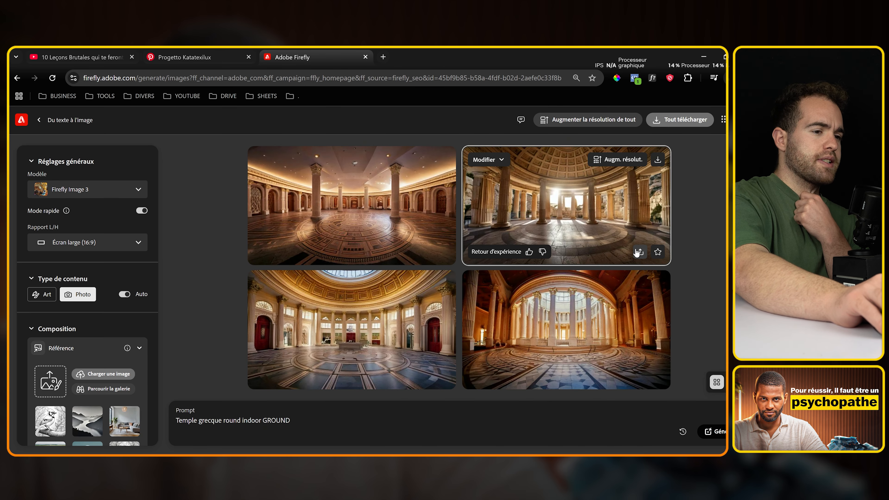
{"action": "left_click", "coordinate": [502, 161]}
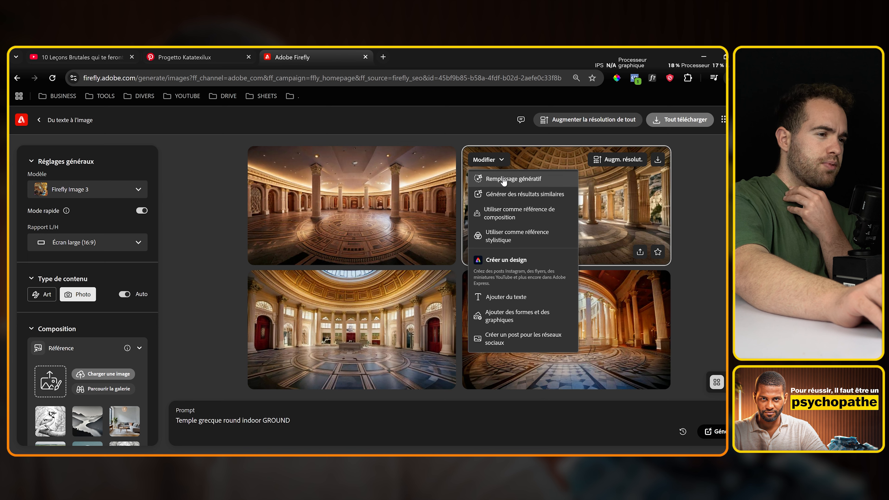
{"action": "left_click", "coordinate": [504, 194]}
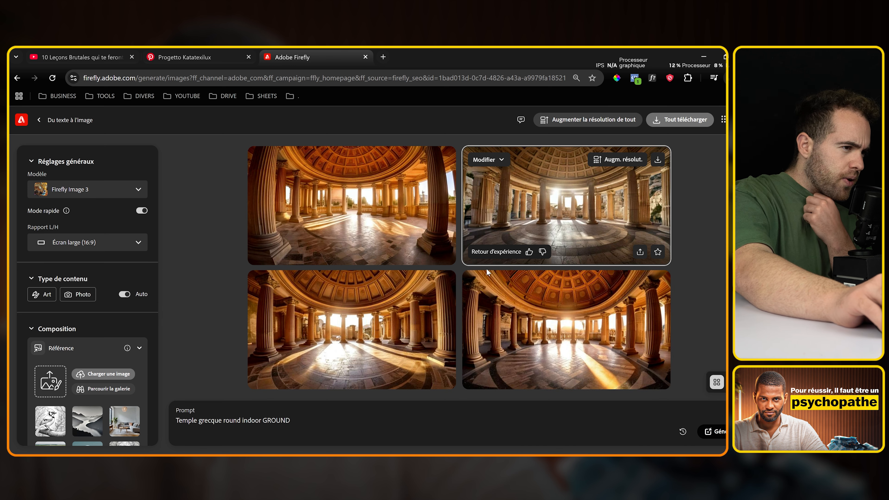
Inspect the third temple variation with long sun rays across its floor, and generate similar results from it
{"action": "left_click", "coordinate": [353, 276]}
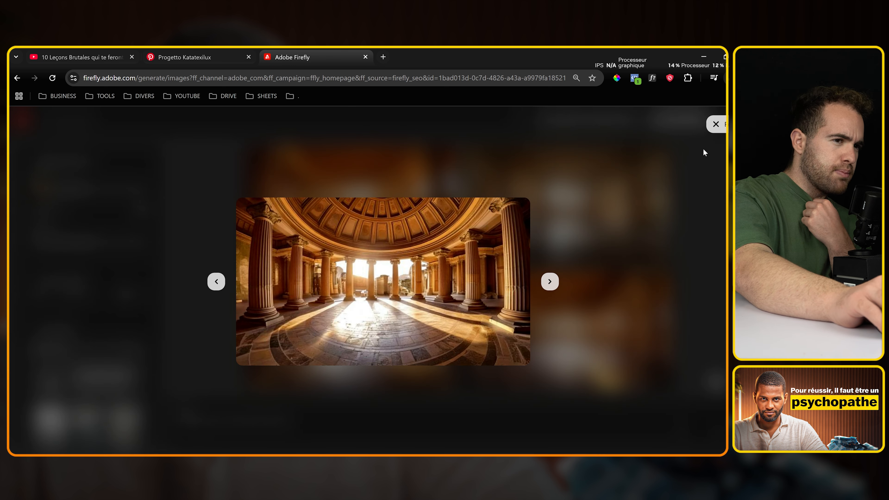
{"action": "left_click", "coordinate": [716, 124]}
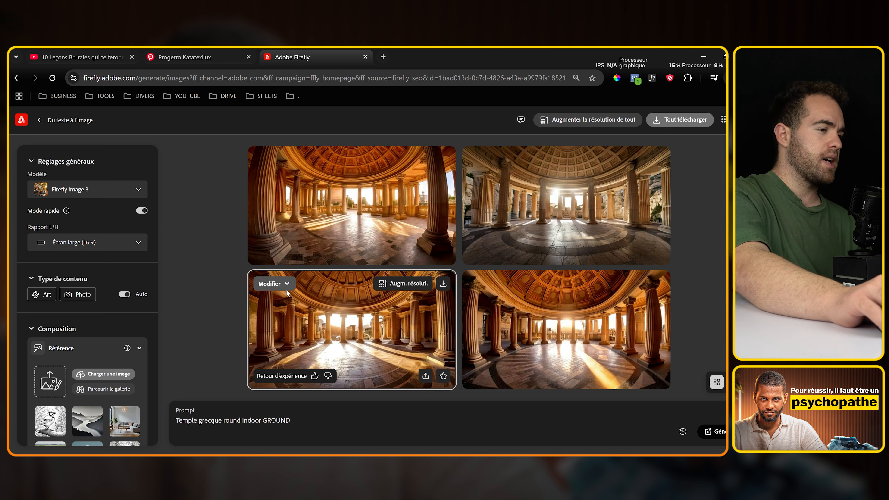
{"action": "left_click", "coordinate": [286, 290]}
{"action": "left_click", "coordinate": [290, 137]}
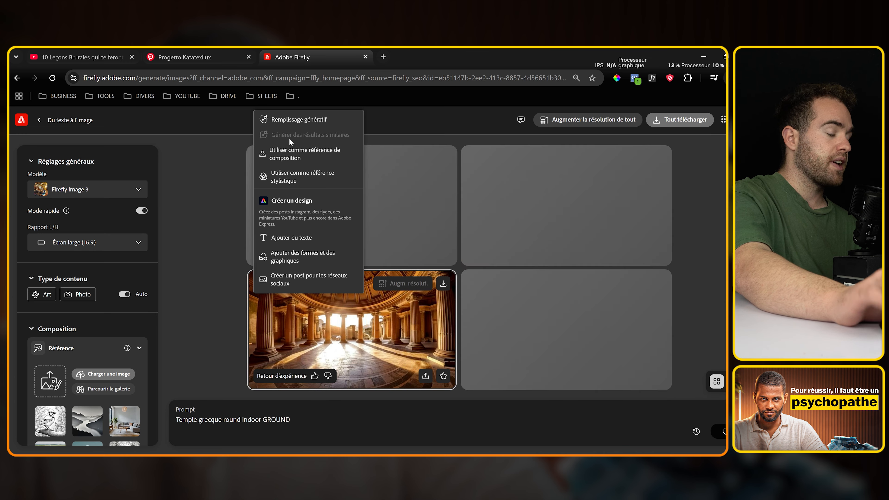
Set the lighting effect to Éclairage studio and regenerate the temple images
{"action": "scroll", "coordinate": [57, 364], "scroll_direction": "down", "scroll_amount": 12}
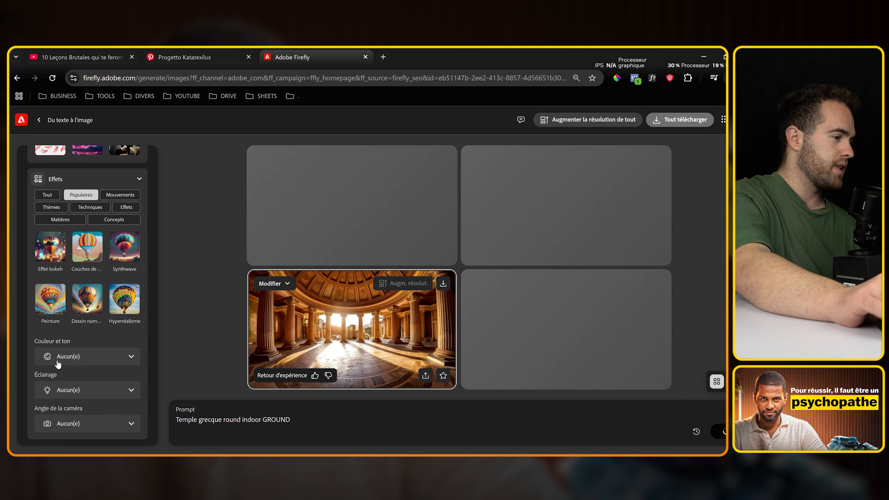
{"action": "left_click", "coordinate": [72, 389]}
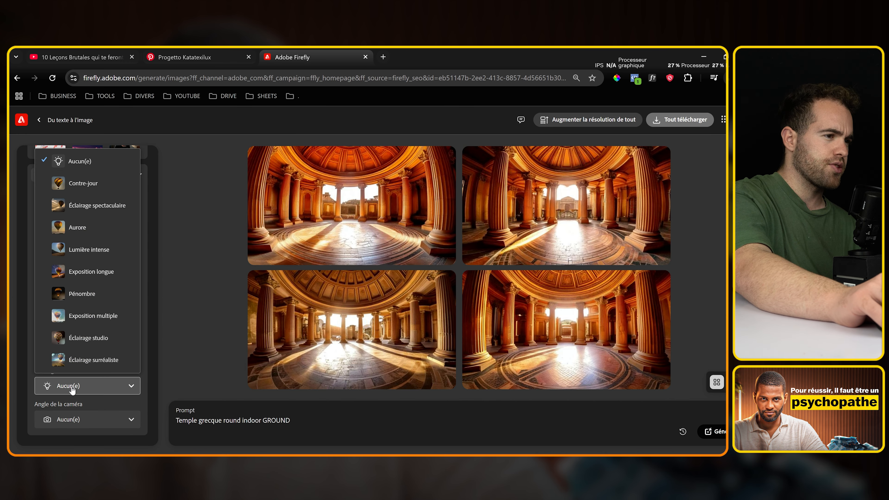
{"action": "left_click", "coordinate": [88, 337]}
{"action": "left_click", "coordinate": [717, 432]}
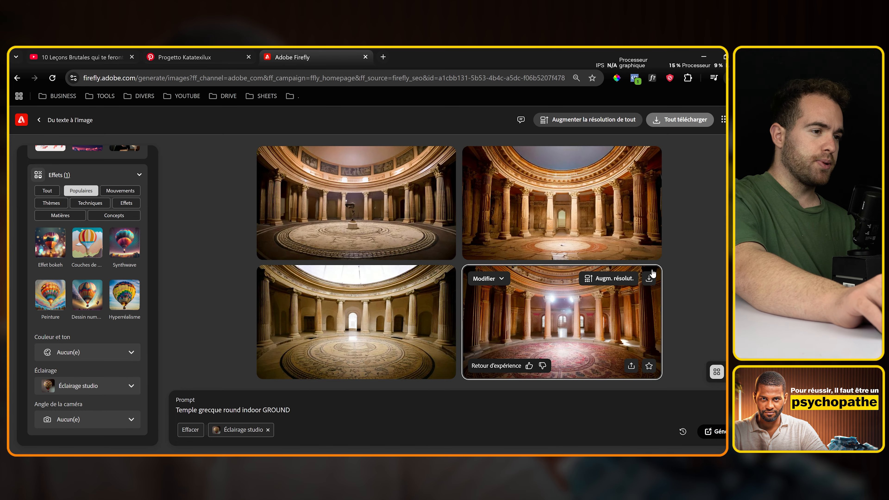
Inspect the enlarged round temple image with an open roof, and generate a fresh set with the same prompt and lighting
{"action": "left_click", "coordinate": [590, 226]}
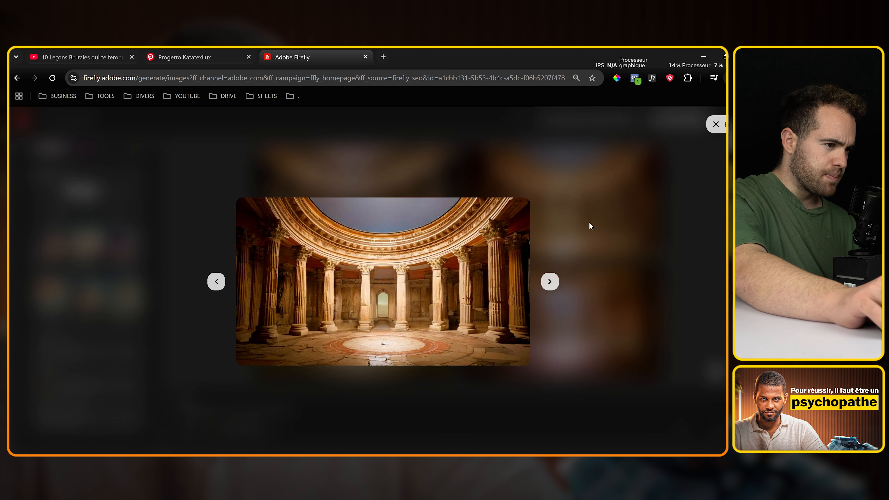
{"action": "left_click", "coordinate": [722, 126]}
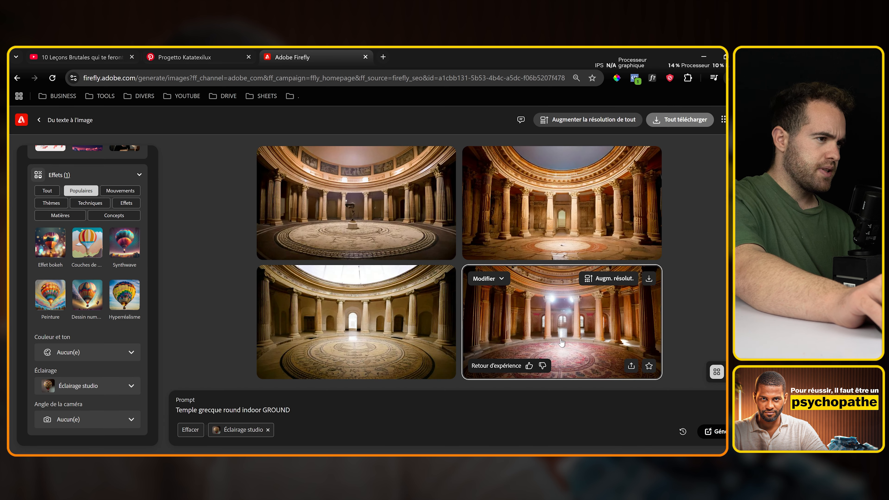
{"action": "left_click", "coordinate": [719, 432]}
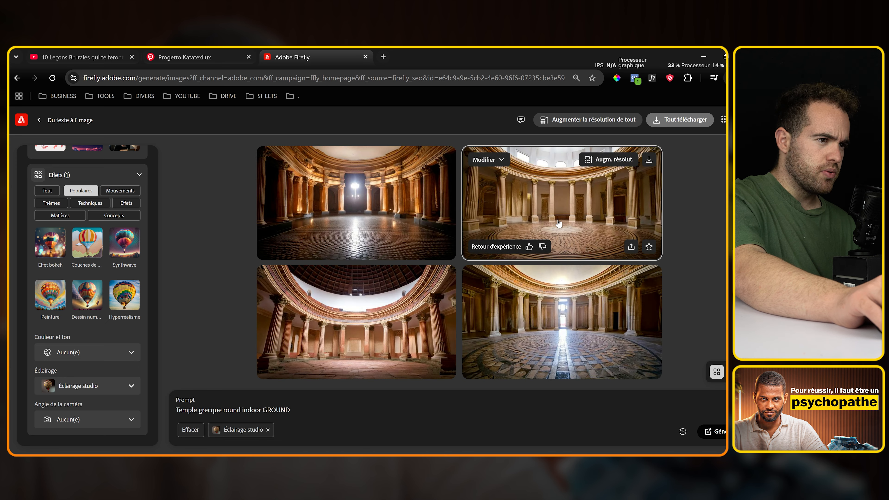
Download the round temple image with the pale central floor medallion, and open pixelcut.ai/t/upscaler in a new tab
{"action": "left_click", "coordinate": [559, 224]}
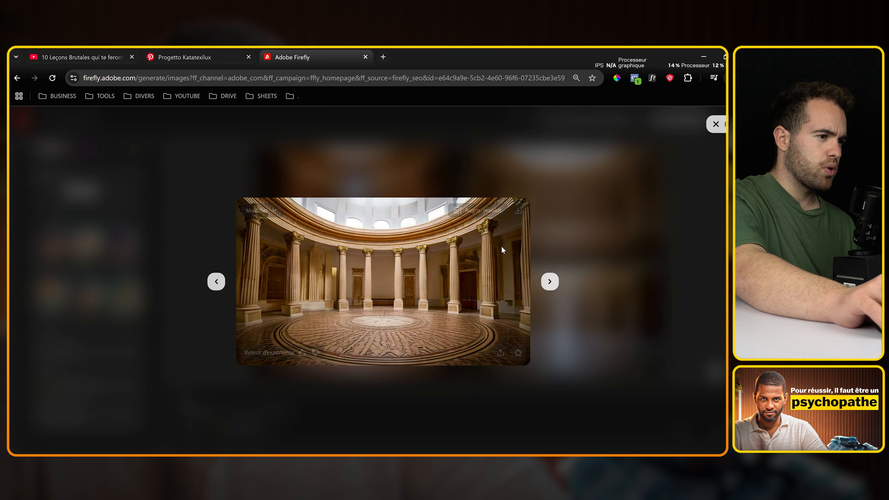
{"action": "left_click", "coordinate": [517, 213]}
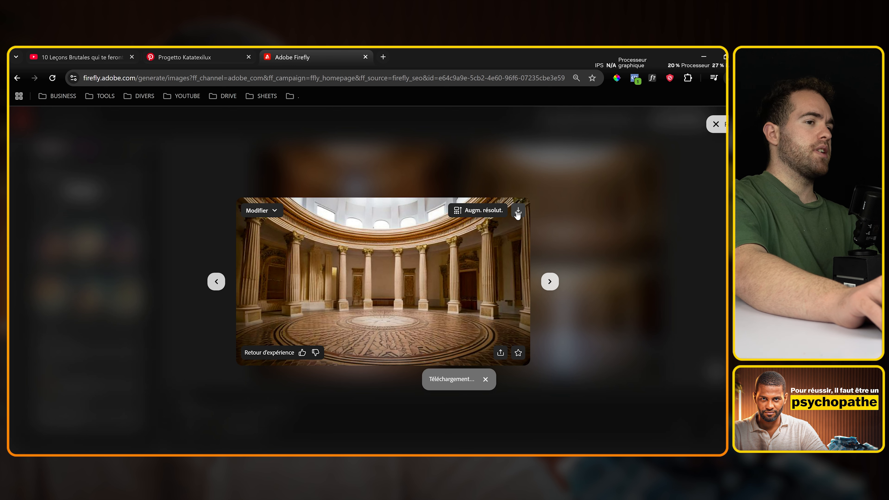
{"action": "left_click", "coordinate": [383, 57]}
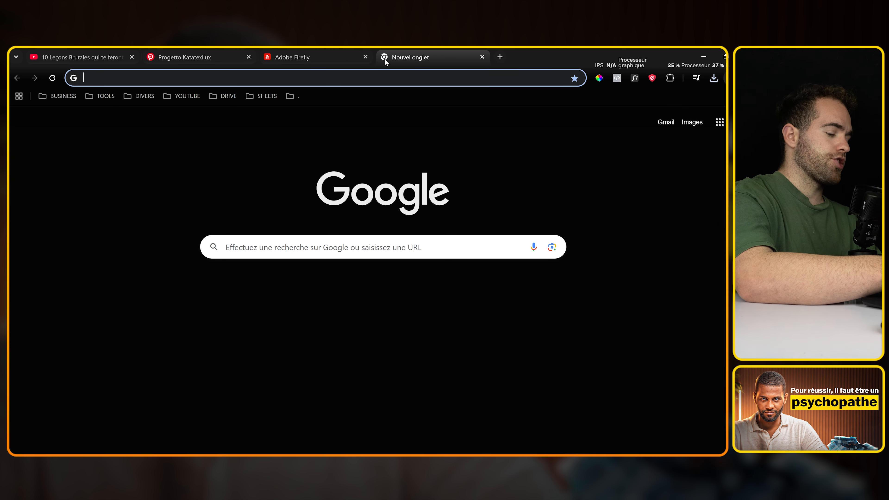
{"action": "type", "text": "pixelcut.ai/t/upscaler"}
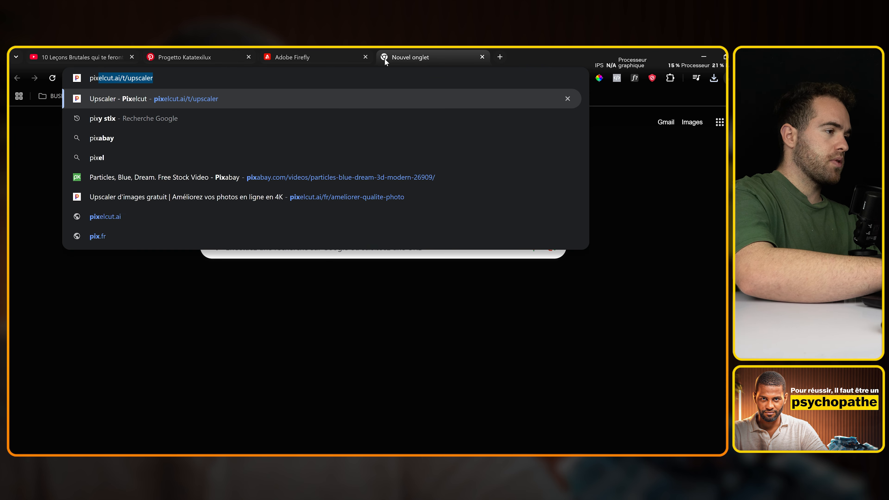
{"action": "key", "text": "Return"}
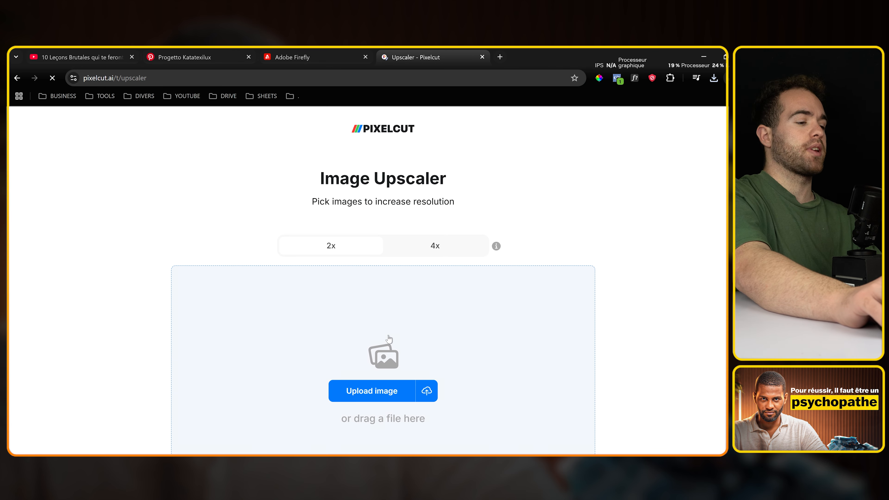
Upload the downloaded Firefly temple image to the Pixelcut upscaler at 2x and reveal the full upscaled version
{"action": "scroll", "coordinate": [369, 325], "scroll_direction": "down", "scroll_amount": 3}
{"action": "key", "text": "alt+Tab"}
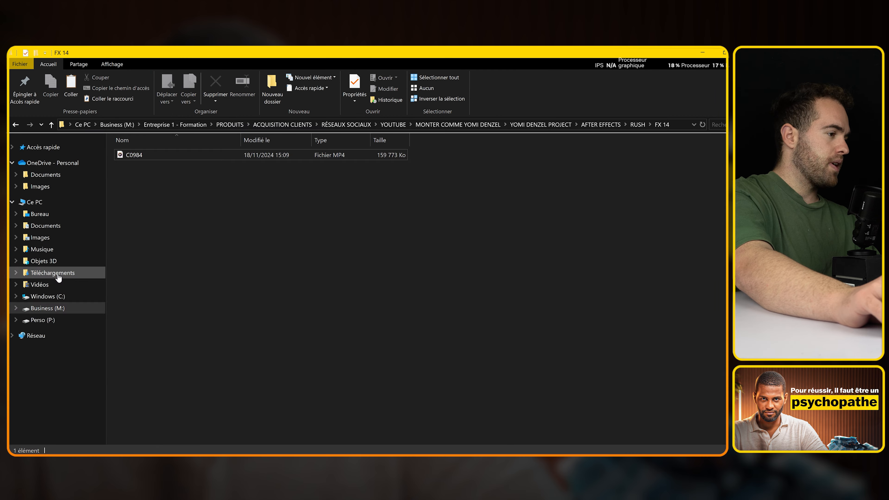
{"action": "left_click_drag", "start_coordinate": [155, 168], "coordinate": [339, 293]}
{"action": "key", "text": "alt+Tab"}
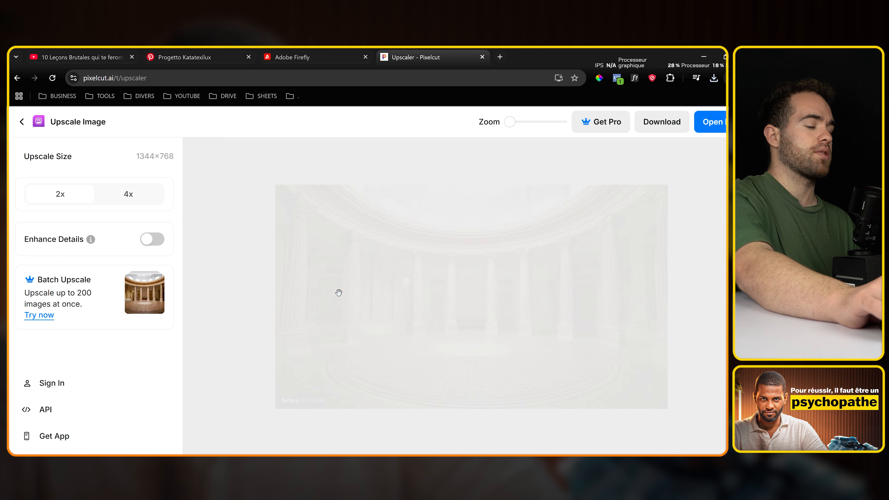
{"action": "left_click_drag", "start_coordinate": [472, 301], "coordinate": [248, 350]}
Capture the full upscaled temple image with Outil Capture d'écran
{"action": "left_click", "coordinate": [375, 455]}
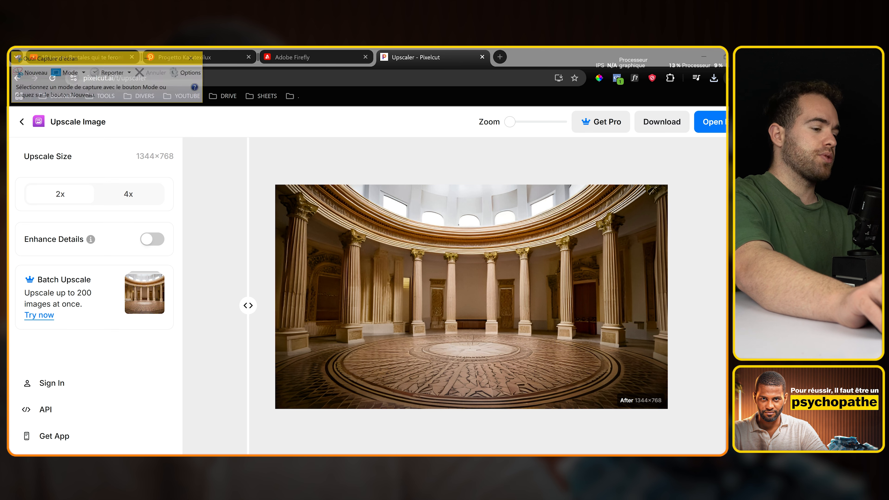
{"action": "left_click", "coordinate": [36, 76]}
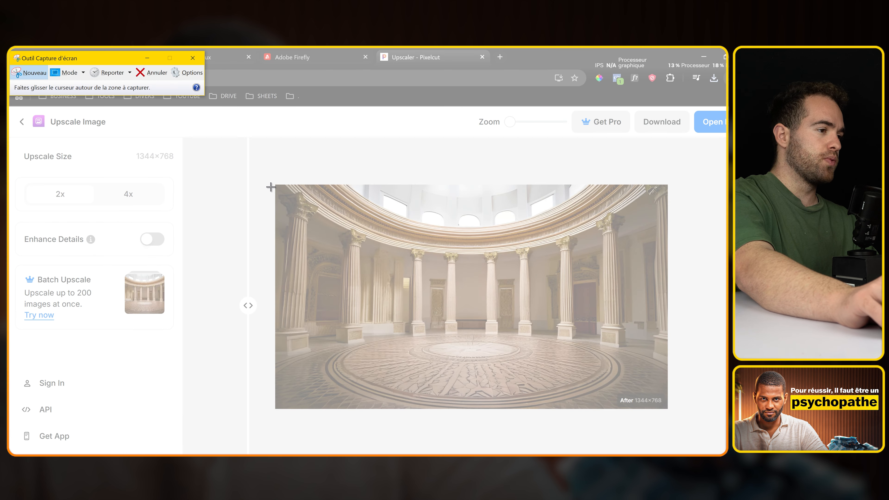
{"action": "left_click_drag", "start_coordinate": [277, 186], "coordinate": [669, 410]}
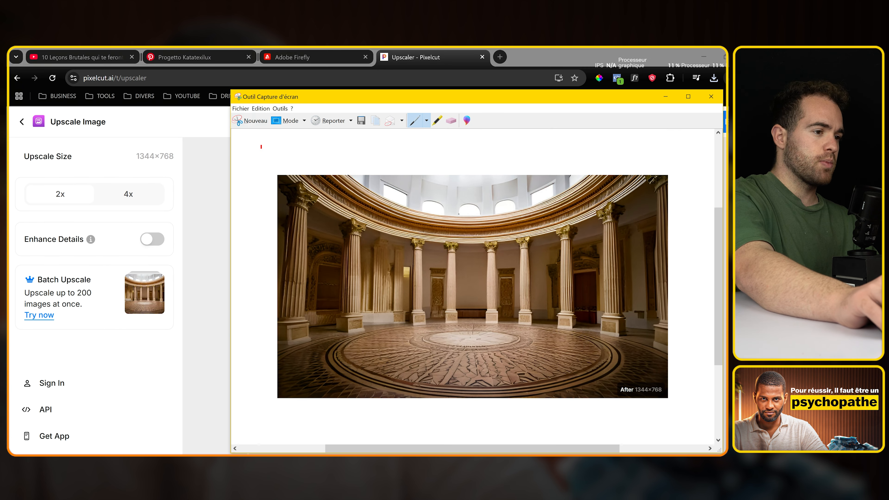
Save the capture as a JPEG named temple in the YOMI DENZEL PROJECT > AFTER EFFECTS > RUSH > FX 15 folder
{"action": "left_click", "coordinate": [239, 108]}
{"action": "left_click", "coordinate": [242, 129]}
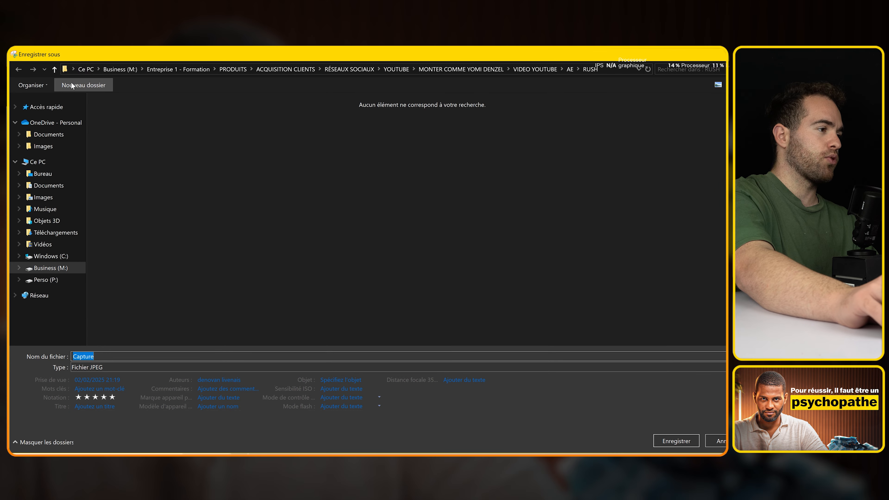
{"action": "double_click", "coordinate": [279, 189]}
{"action": "double_click", "coordinate": [175, 120]}
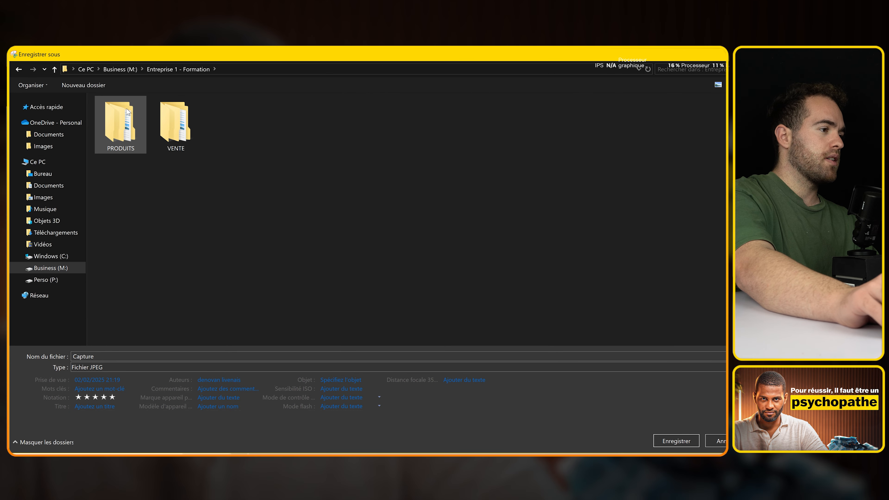
{"action": "double_click", "coordinate": [125, 107]}
{"action": "double_click", "coordinate": [127, 112]}
{"action": "double_click", "coordinate": [122, 126]}
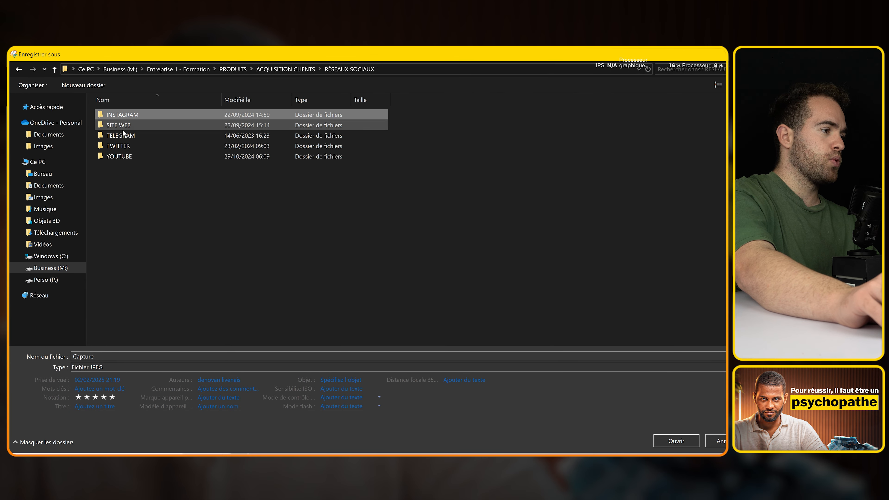
{"action": "double_click", "coordinate": [121, 156]}
{"action": "double_click", "coordinate": [153, 125]}
{"action": "double_click", "coordinate": [154, 127]}
{"action": "left_click", "coordinate": [133, 115]}
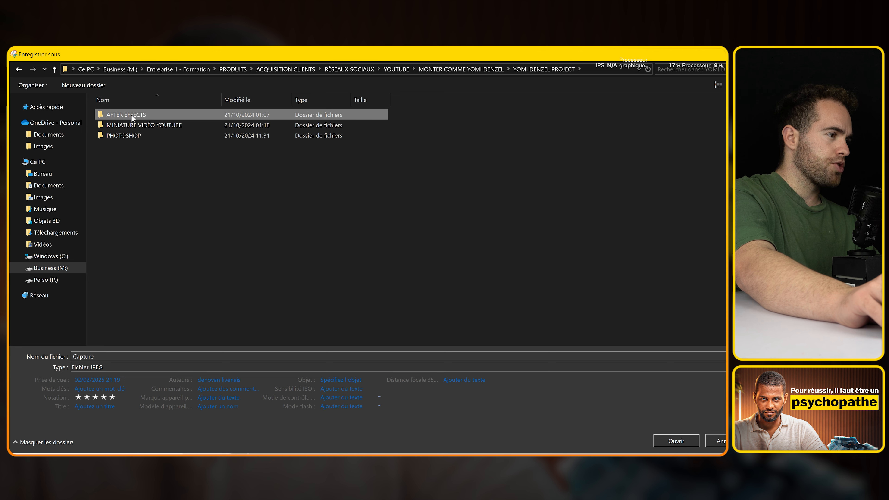
{"action": "double_click", "coordinate": [120, 114]}
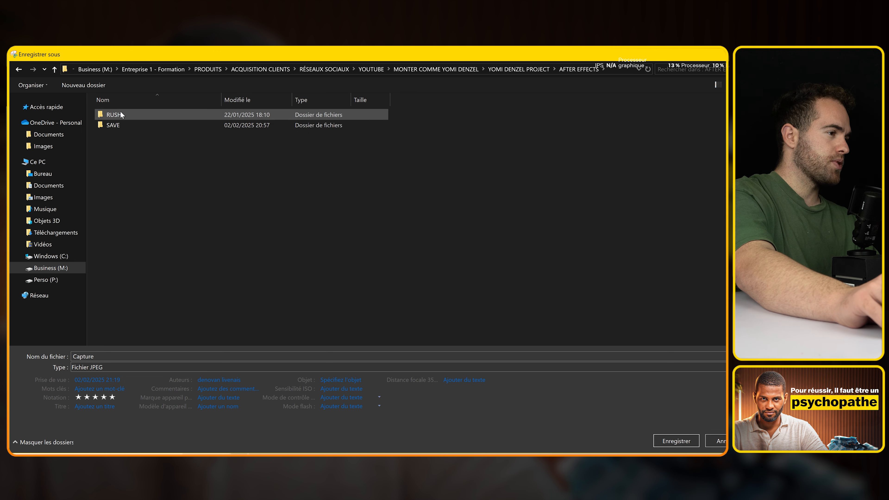
{"action": "double_click", "coordinate": [120, 114]}
{"action": "double_click", "coordinate": [504, 139]}
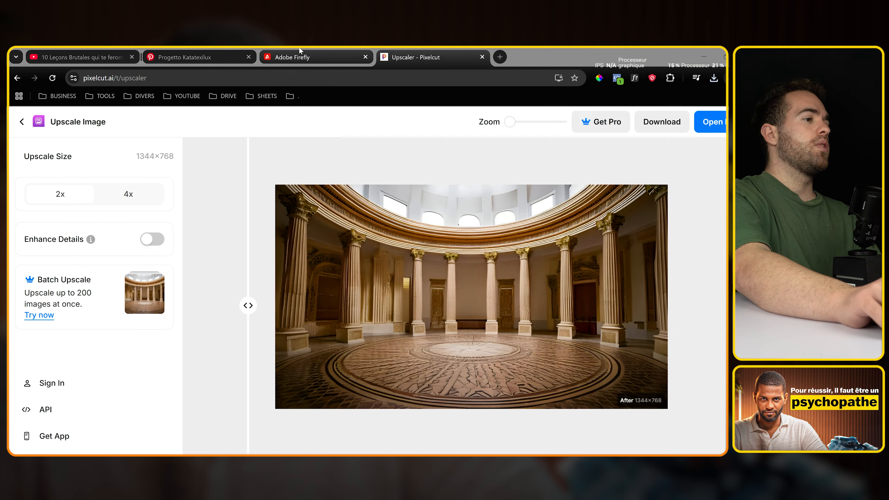
Upload the saved temple capture from the RUSH > FX 15 folder to the Pixelcut upscaler at 2x
{"action": "left_click", "coordinate": [299, 50]}
{"action": "key", "text": "alt+Tab"}
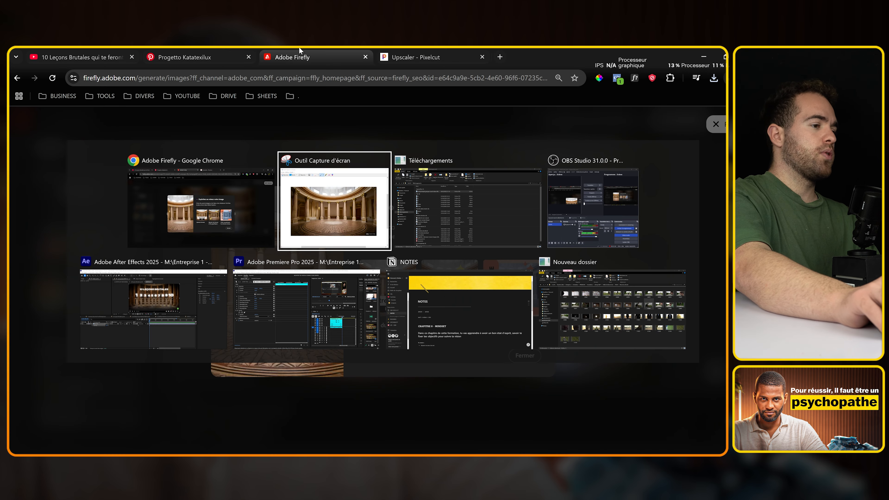
{"action": "left_click", "coordinate": [432, 213]}
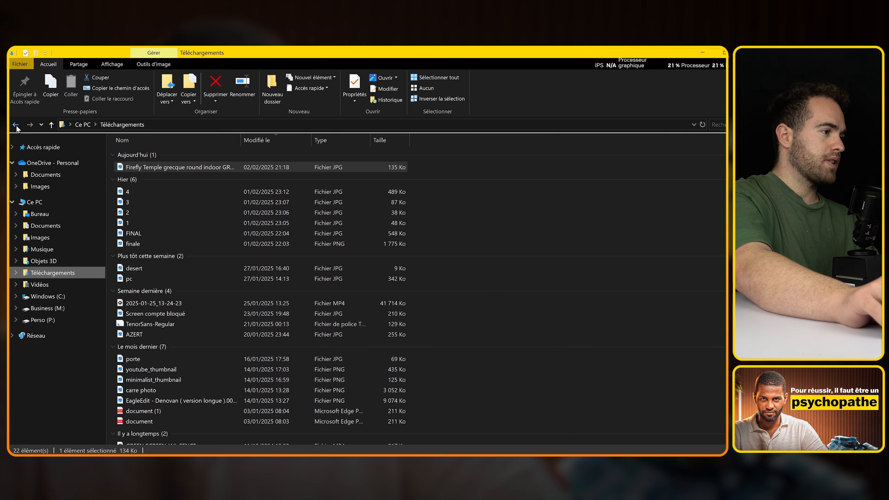
{"action": "left_click", "coordinate": [16, 125]}
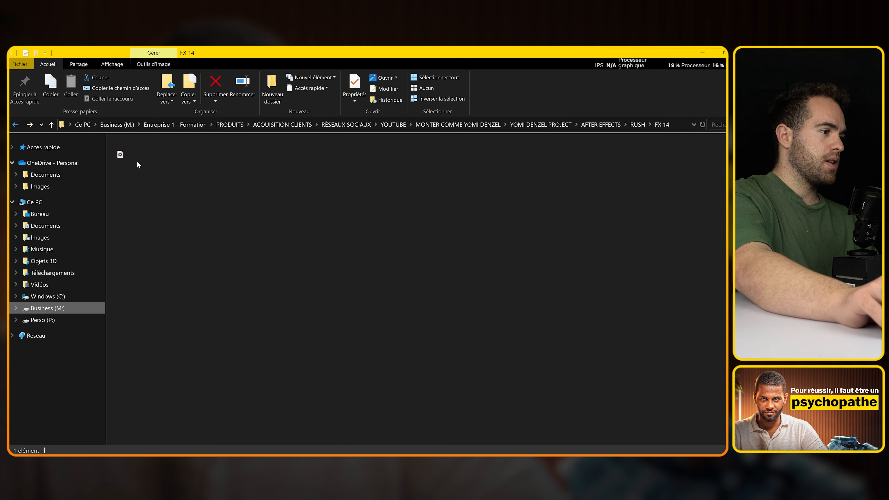
{"action": "left_click", "coordinate": [637, 125]}
{"action": "double_click", "coordinate": [517, 175]}
{"action": "left_click", "coordinate": [127, 150]}
{"action": "left_click_drag", "start_coordinate": [127, 151], "coordinate": [291, 287]}
{"action": "key", "text": "alt+Tab"}
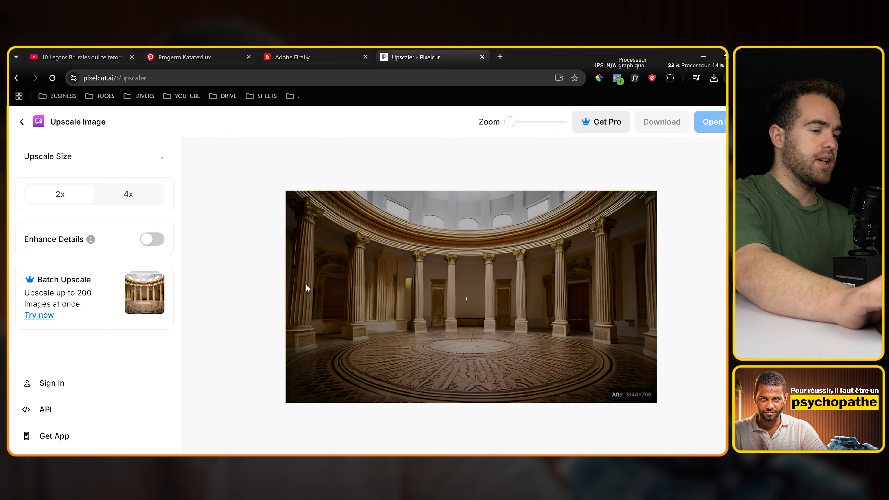
Capture the newly upscaled temple with Outil Capture d'écran and save it over temple.JPG in the FX 15 folder
{"action": "key", "text": "alt+Tab"}
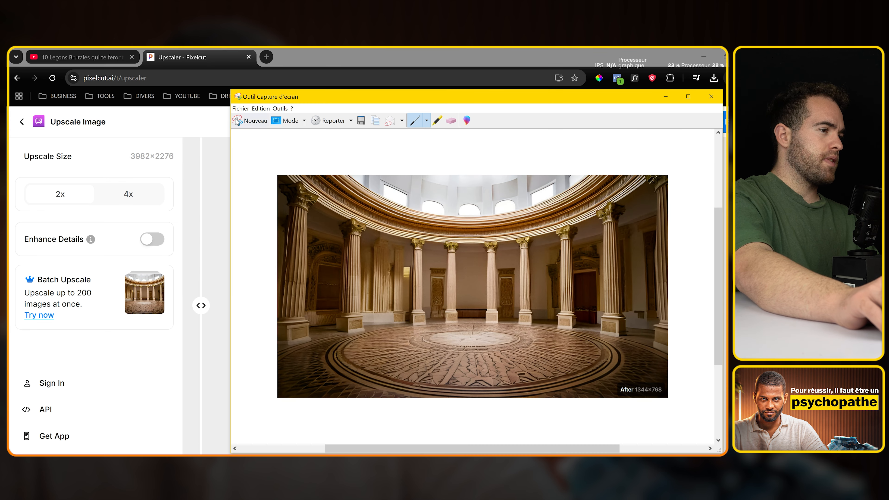
{"action": "left_click", "coordinate": [237, 120]}
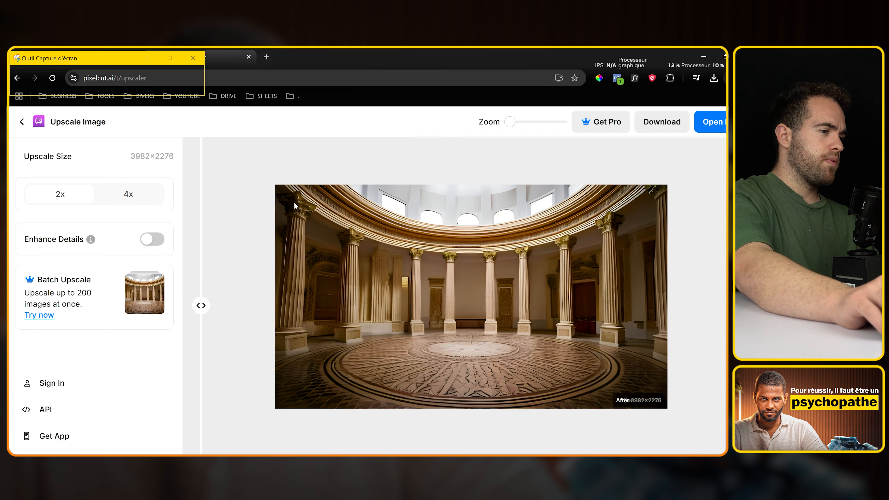
{"action": "left_click_drag", "start_coordinate": [276, 185], "coordinate": [672, 413]}
{"action": "left_click", "coordinate": [239, 109]}
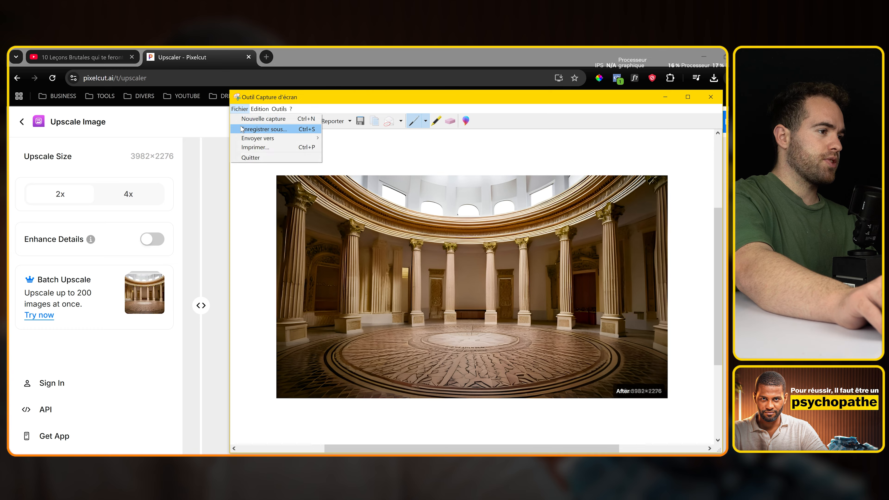
{"action": "left_click", "coordinate": [257, 127]}
{"action": "double_click", "coordinate": [127, 134]}
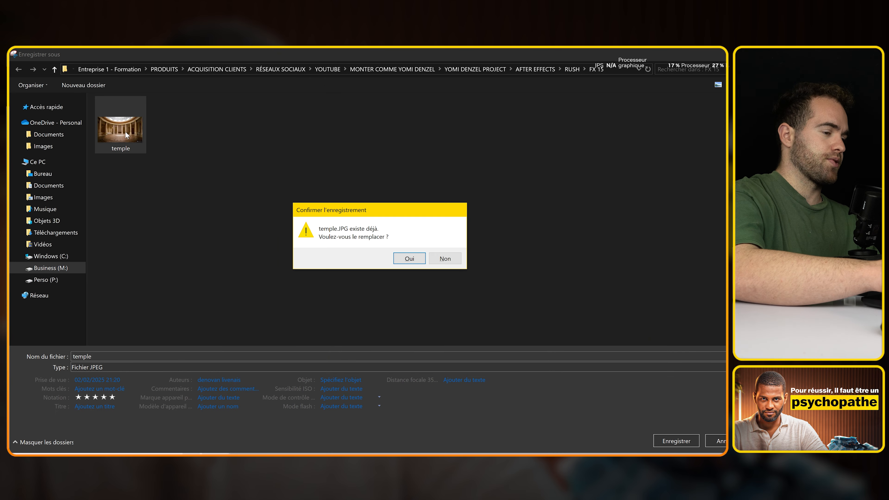
{"action": "key", "text": "Return"}
{"action": "left_click", "coordinate": [712, 96]}
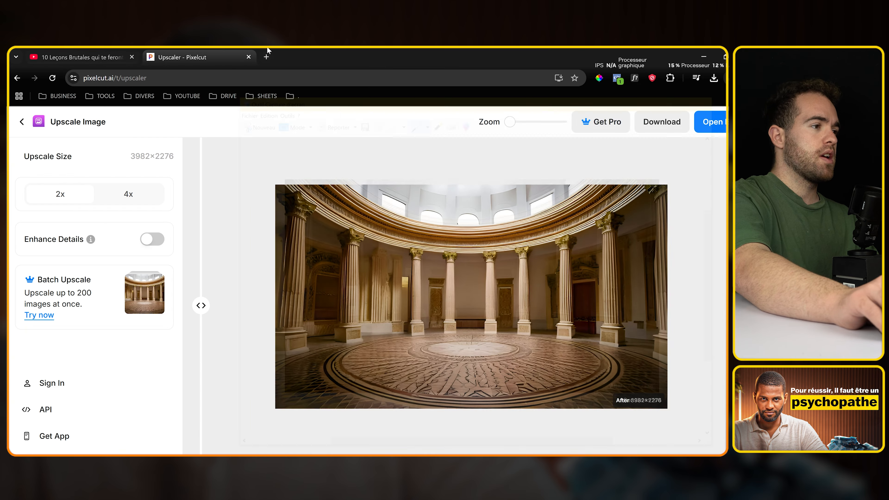
Close the Pixelcut page and search Google Images for "PILLIER PNG TEMPLE GRECQUE"
{"action": "middle_click", "coordinate": [193, 55]}
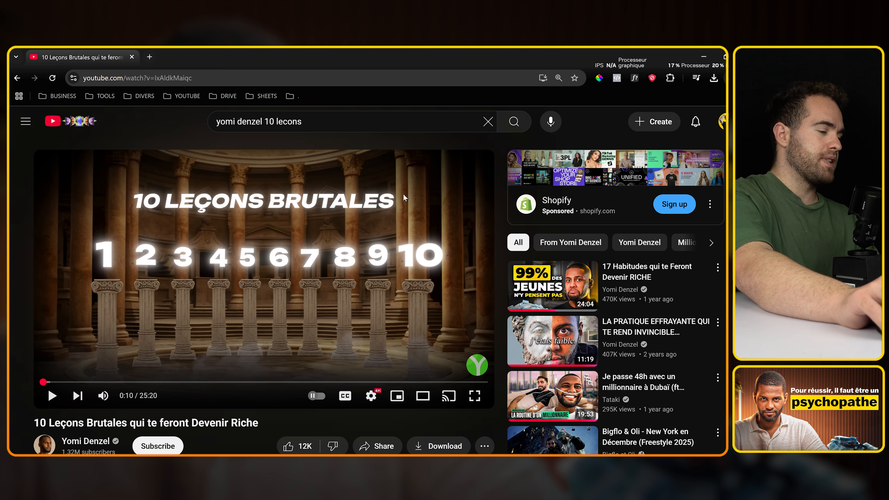
{"action": "key", "text": "ctrl+t"}
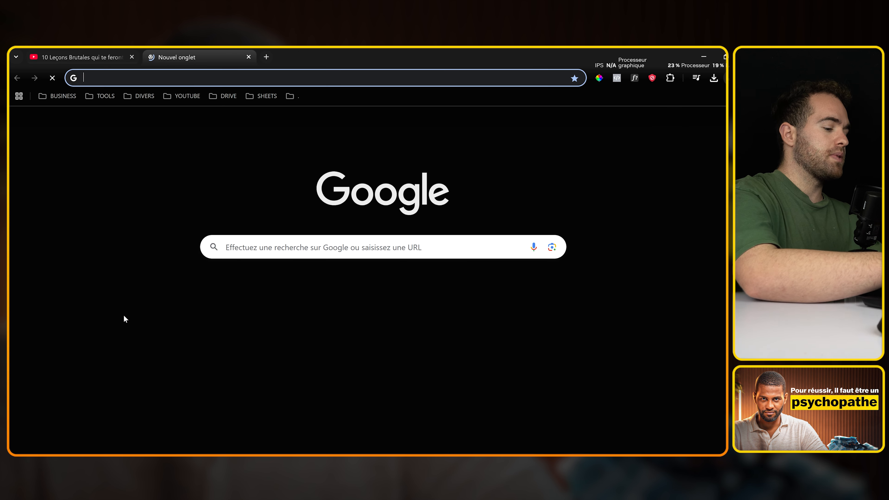
{"action": "type", "text": "TEM"}
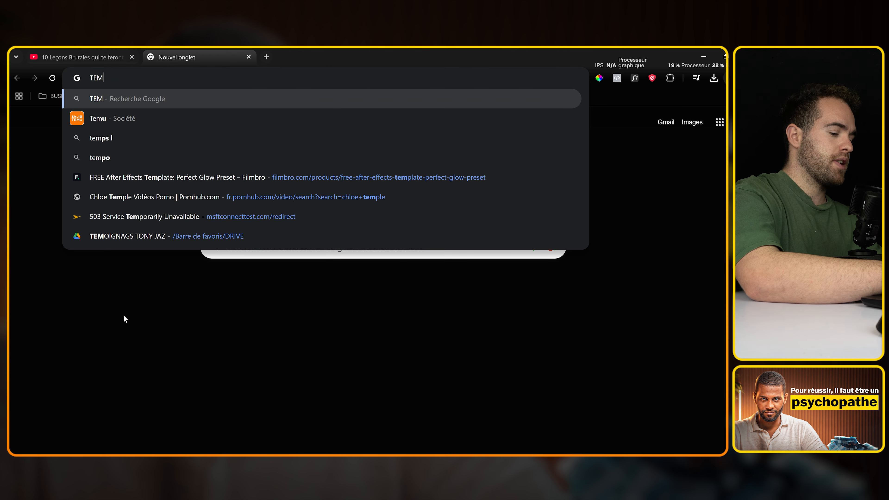
{"action": "key", "text": "BackSpace"}
{"action": "key", "text": "BackSpace"}
{"action": "key", "text": "BackSpace"}
{"action": "type", "text": "PILLIER PNG "}
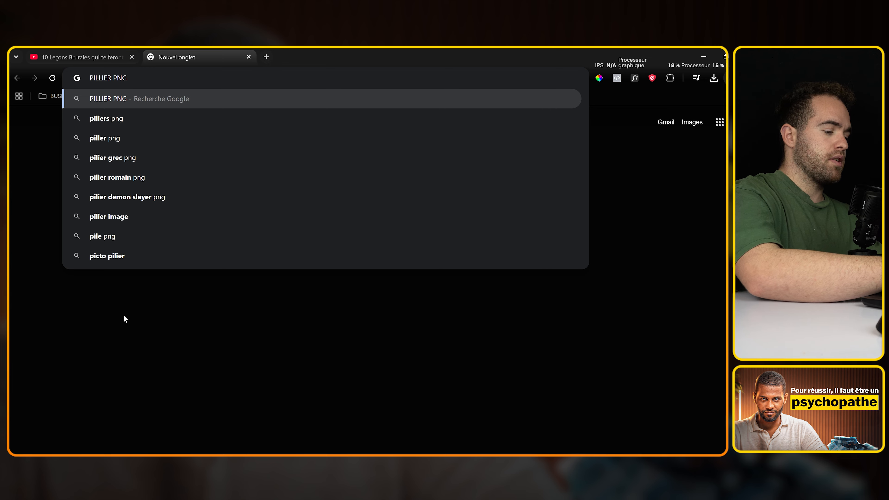
{"action": "type", "text": "TEMPLE GRECQUE"}
{"action": "key", "text": "Return"}
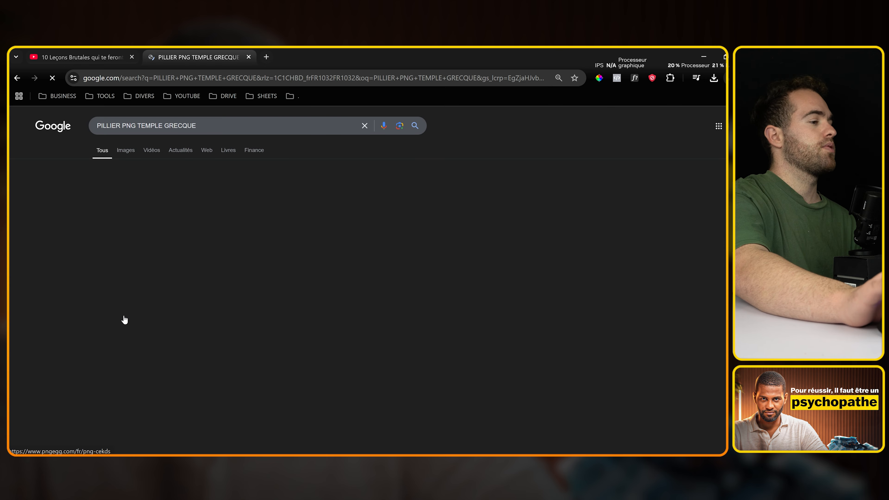
{"action": "left_click", "coordinate": [123, 157]}
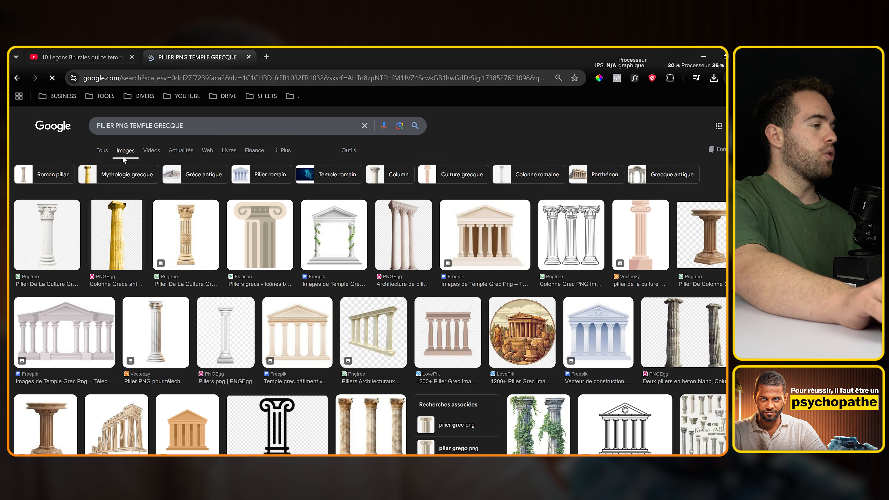
{"action": "key", "text": "alt+Tab"}
{"action": "key", "text": "alt+Tab"}
{"action": "key", "text": "alt+Tab"}
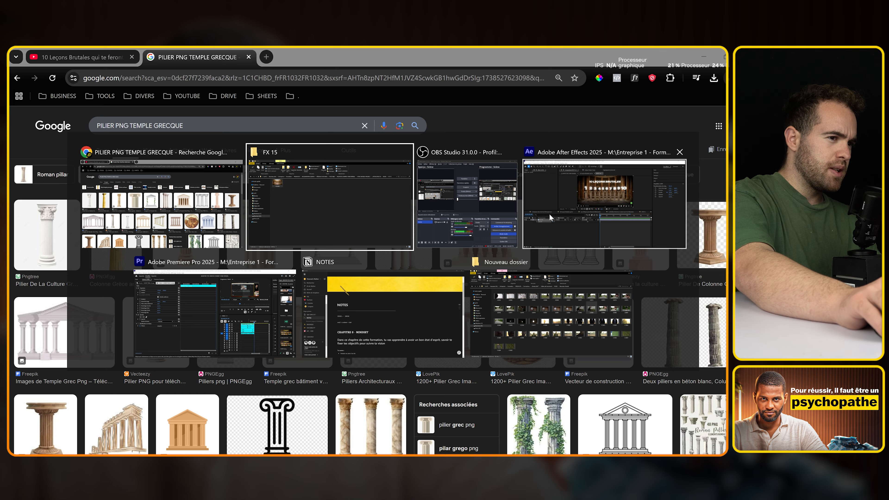
{"action": "key", "text": "alt+Tab"}
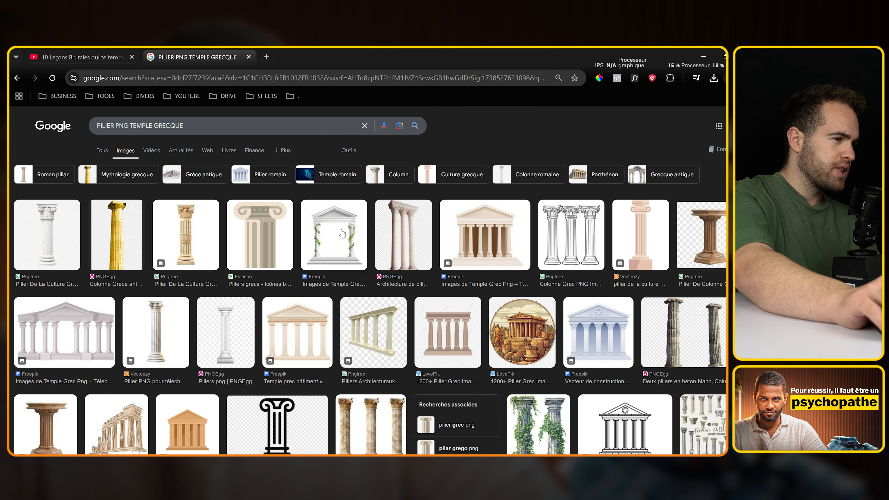
Save the ornate beige Pngtree Greek pillar image as a PNG named pillier in the AFTER EFFECTS > RUSH > FX 15 folder
{"action": "left_click", "coordinate": [212, 247]}
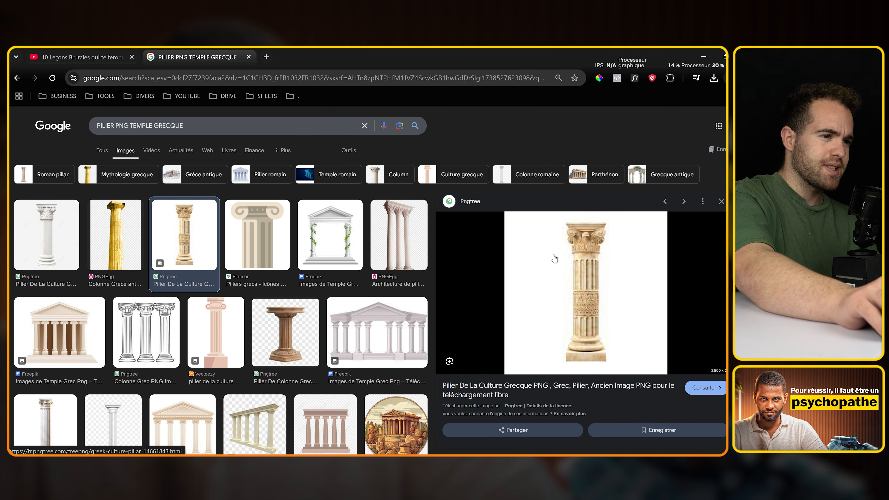
{"action": "right_click", "coordinate": [584, 278]}
{"action": "left_click", "coordinate": [460, 340]}
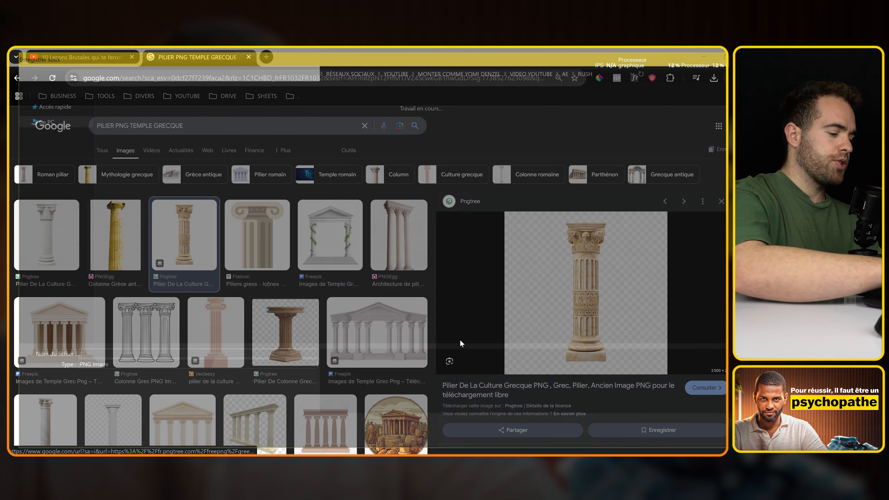
{"action": "type", "text": "pillier"}
{"action": "left_click", "coordinate": [86, 69]}
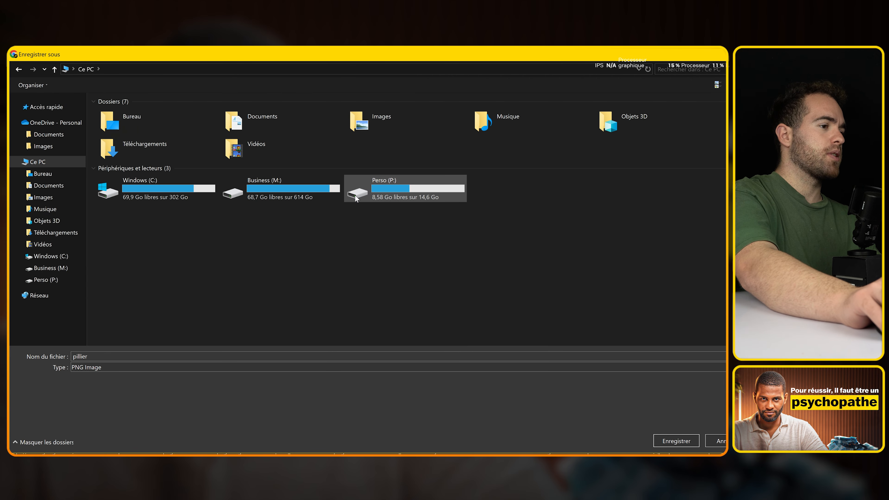
{"action": "double_click", "coordinate": [252, 189]}
{"action": "double_click", "coordinate": [187, 136]}
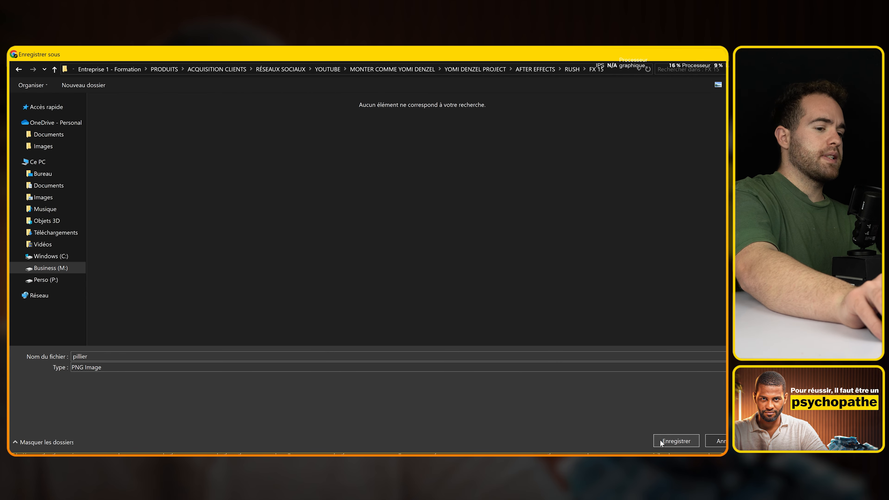
{"action": "left_click", "coordinate": [675, 441]}
Examine the saved pillier and temple images from the FX 15 folder in the image viewer
{"action": "left_click_drag", "start_coordinate": [265, 210], "coordinate": [185, 182]}
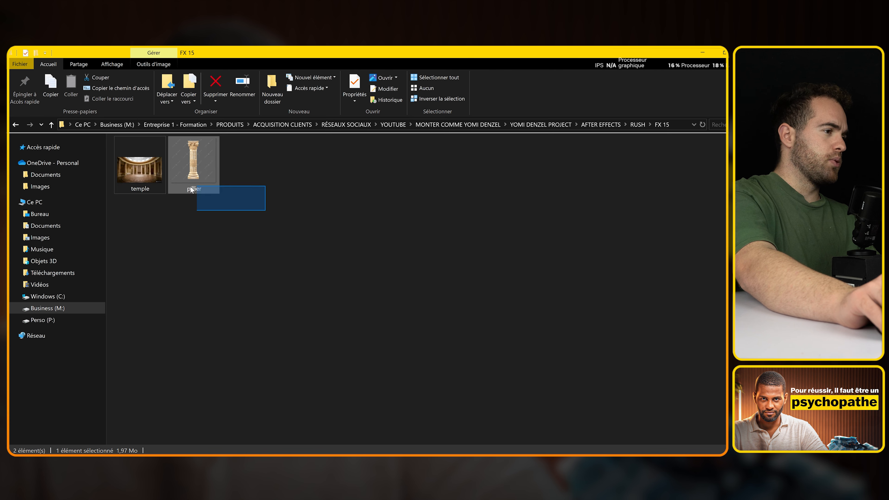
{"action": "double_click", "coordinate": [183, 164]}
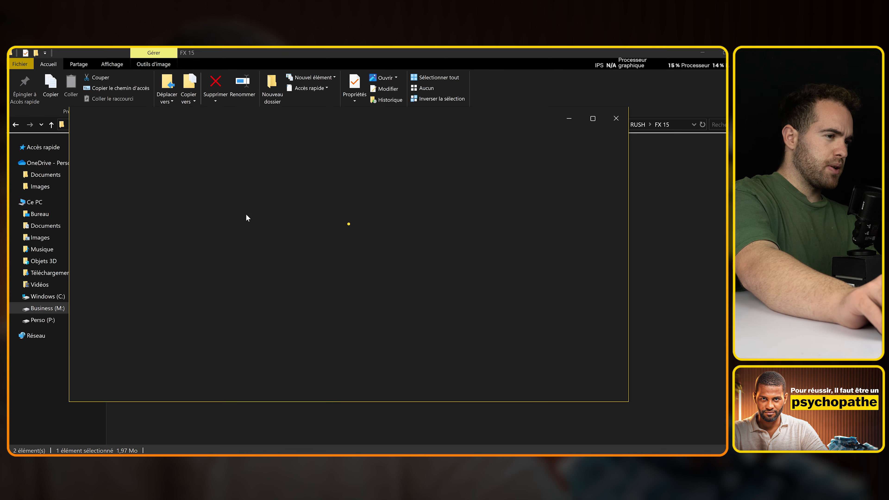
{"action": "left_click", "coordinate": [613, 122]}
{"action": "left_click", "coordinate": [371, 416]}
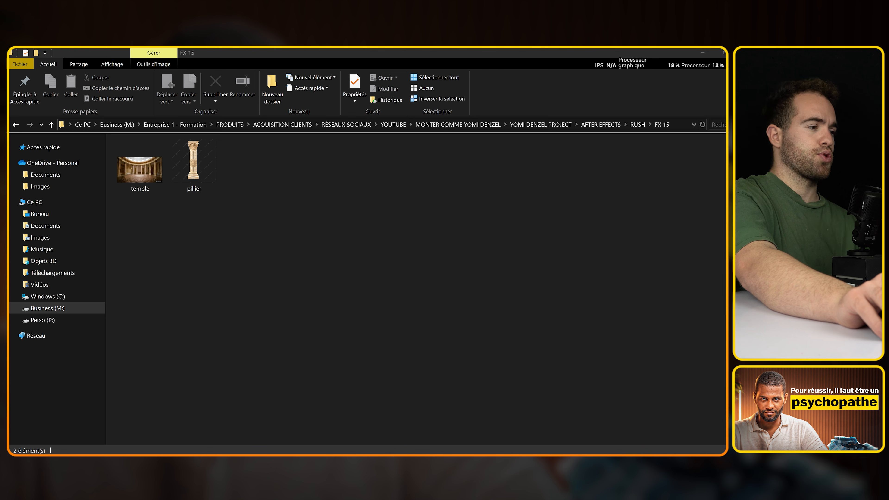
{"action": "double_click", "coordinate": [140, 170]}
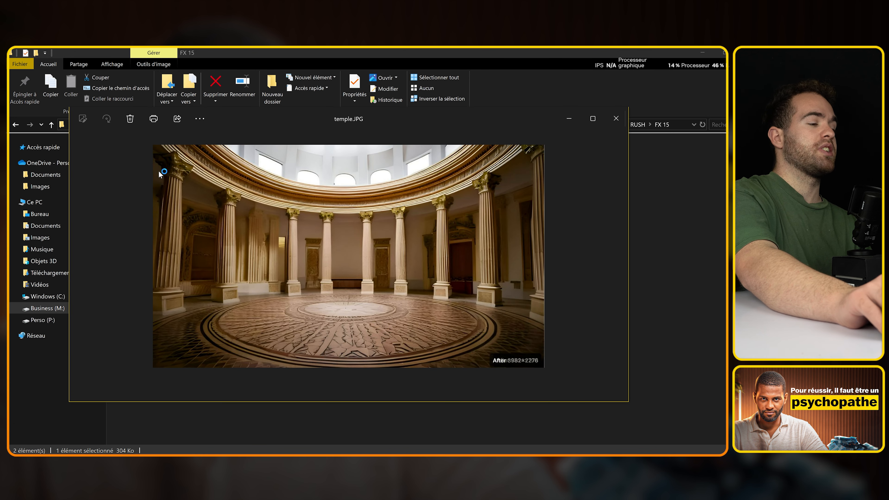
{"action": "mouse_move", "coordinate": [416, 129]}
{"action": "left_mouse_down"}
{"action": "mouse_move", "coordinate": [425, 210]}
{"action": "mouse_move", "coordinate": [421, 124]}
{"action": "left_mouse_up"}
{"action": "left_click", "coordinate": [587, 116]}
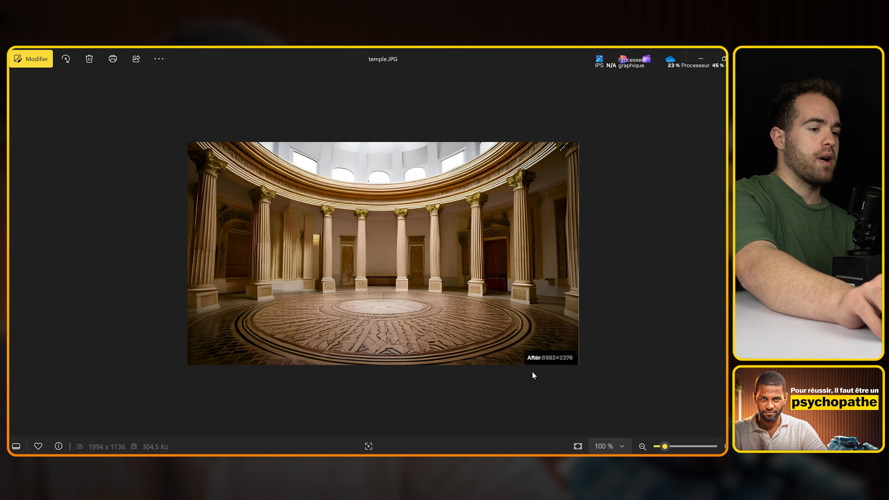
{"action": "scroll", "coordinate": [532, 372], "scroll_direction": "up", "scroll_amount": 5}
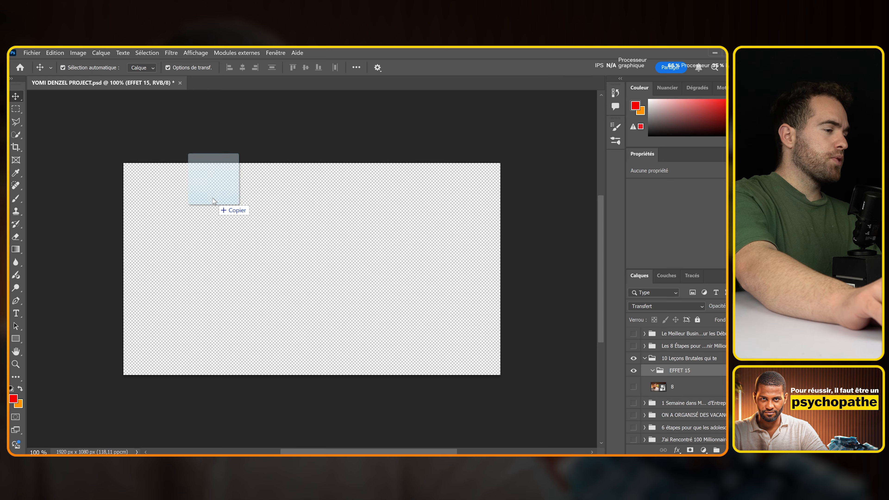
Place the temple image in the YOMI DENZEL PROJECT.psd document in Photoshop and scale it to about 77.46% to fill the canvas
{"action": "left_click_drag", "start_coordinate": [220, 202], "coordinate": [258, 276]}
{"action": "left_click_drag", "start_coordinate": [497, 163], "coordinate": [490, 181]}
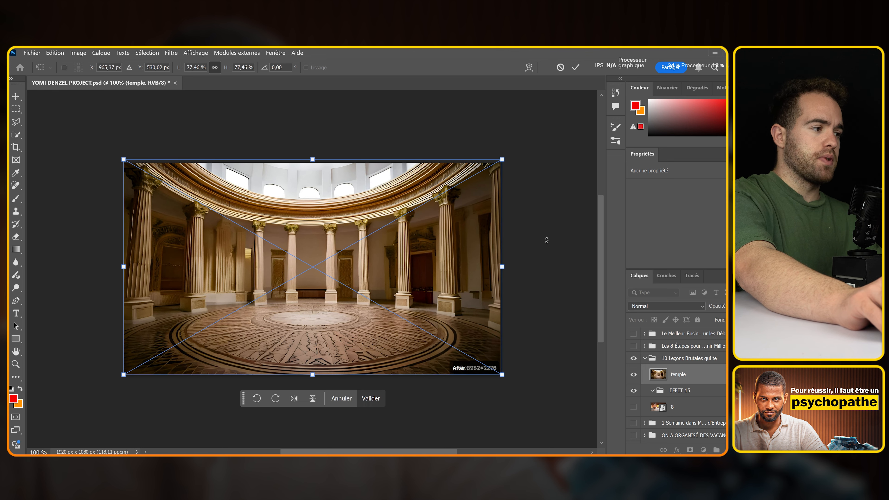
{"action": "key", "text": "Return"}
Select the "After" size label in the temple image's lower corner and replace it with a generative fill without a prompt
{"action": "left_click", "coordinate": [17, 109]}
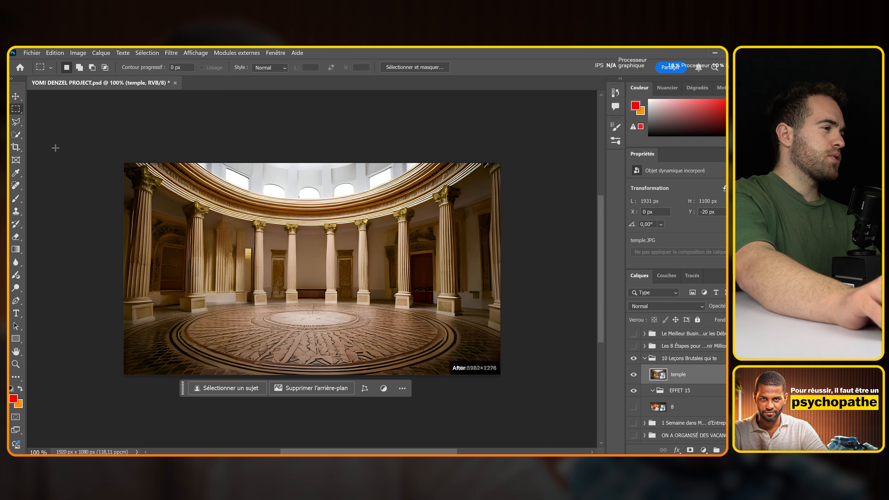
{"action": "scroll", "coordinate": [497, 379], "scroll_direction": "up", "scroll_amount": 2}
{"action": "mouse_move", "coordinate": [492, 361]}
{"action": "left_mouse_down"}
{"action": "mouse_move", "coordinate": [417, 317]}
{"action": "mouse_move", "coordinate": [253, 264]}
{"action": "mouse_move", "coordinate": [349, 294]}
{"action": "left_mouse_up"}
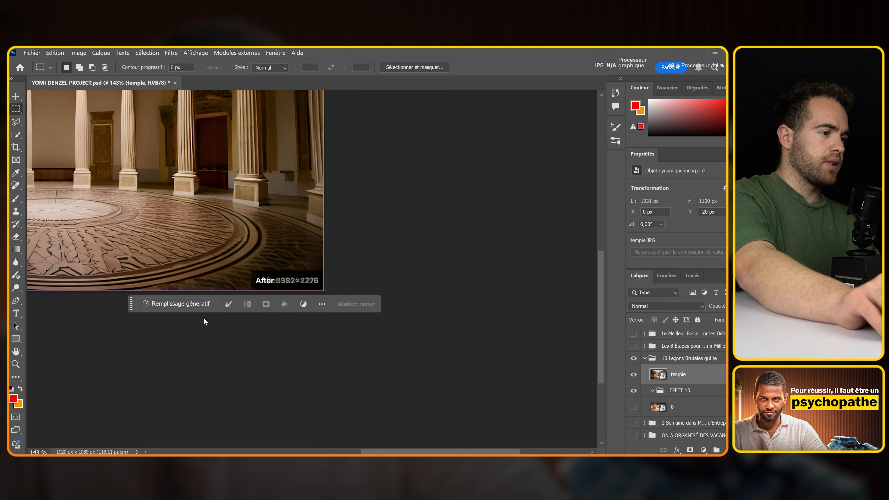
{"action": "left_click", "coordinate": [175, 305]}
{"action": "left_click", "coordinate": [287, 304]}
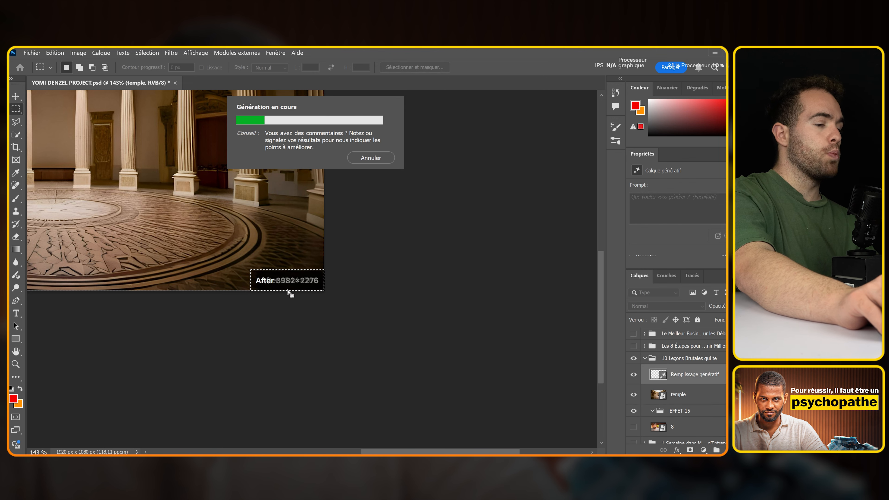
Place the pillier image from the FX 15 folder into the Photoshop document and move it near the middle of the temple
{"action": "key", "text": "alt+Tab"}
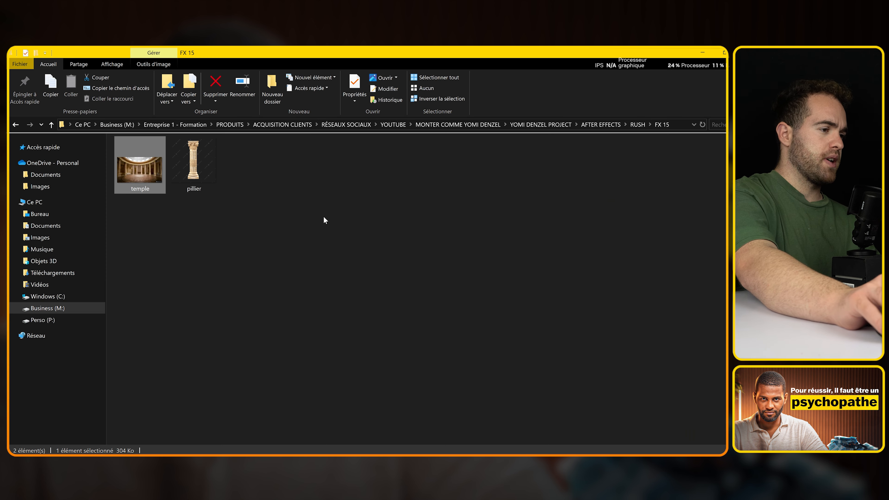
{"action": "left_click_drag", "start_coordinate": [188, 164], "coordinate": [224, 168]}
{"action": "key", "text": "alt+Tab"}
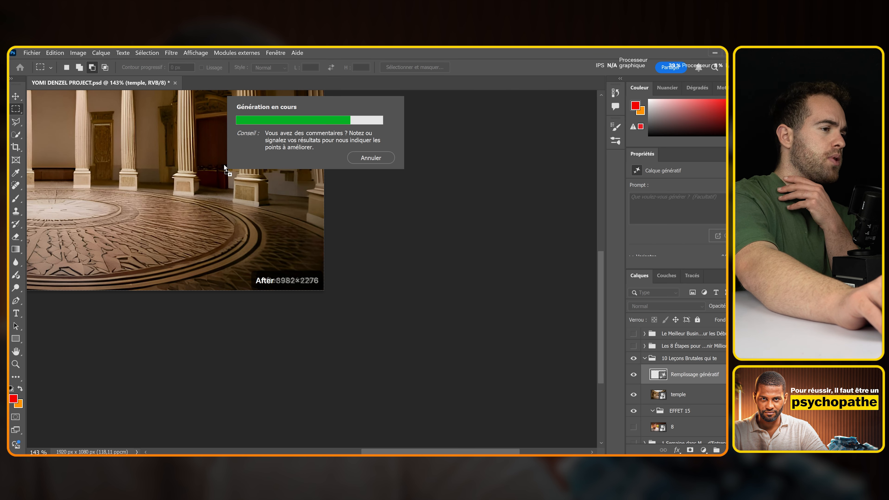
{"action": "left_click_drag", "start_coordinate": [224, 167], "coordinate": [224, 167]}
{"action": "scroll", "coordinate": [358, 257], "scroll_direction": "down", "scroll_amount": 3}
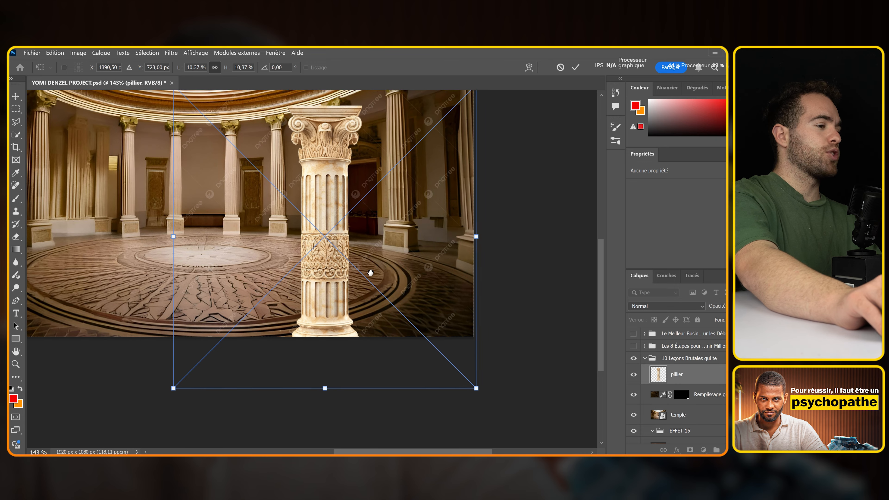
{"action": "left_click_drag", "start_coordinate": [343, 227], "coordinate": [279, 195]}
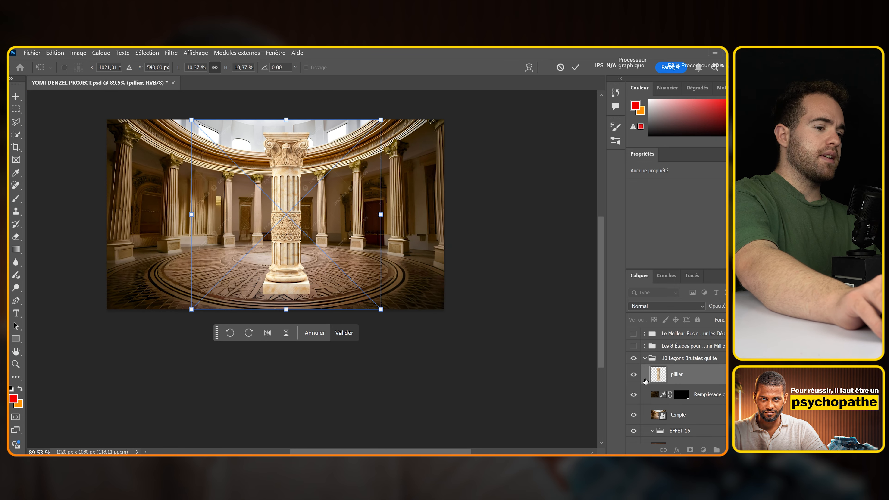
{"action": "key", "text": "Return"}
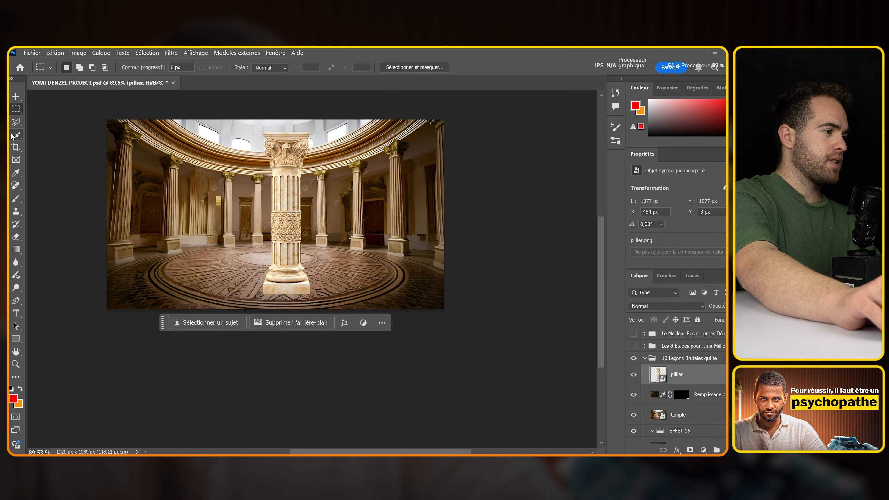
Select the pillar as the subject and refine the selection around its capital in Select and Mask
{"action": "left_click", "coordinate": [14, 135]}
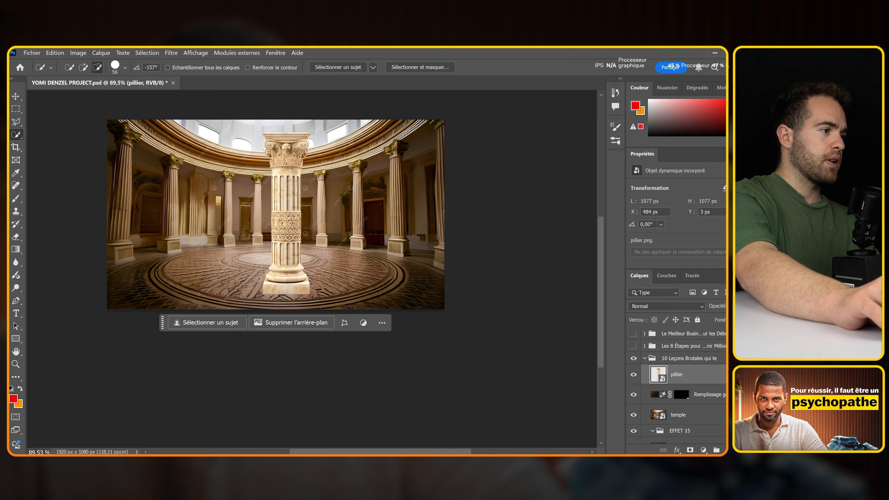
{"action": "left_click", "coordinate": [337, 67]}
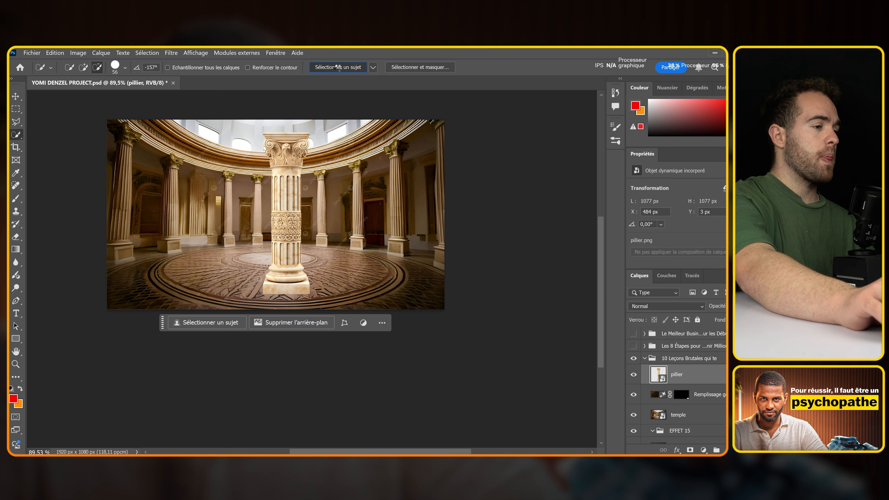
{"action": "left_click", "coordinate": [396, 66]}
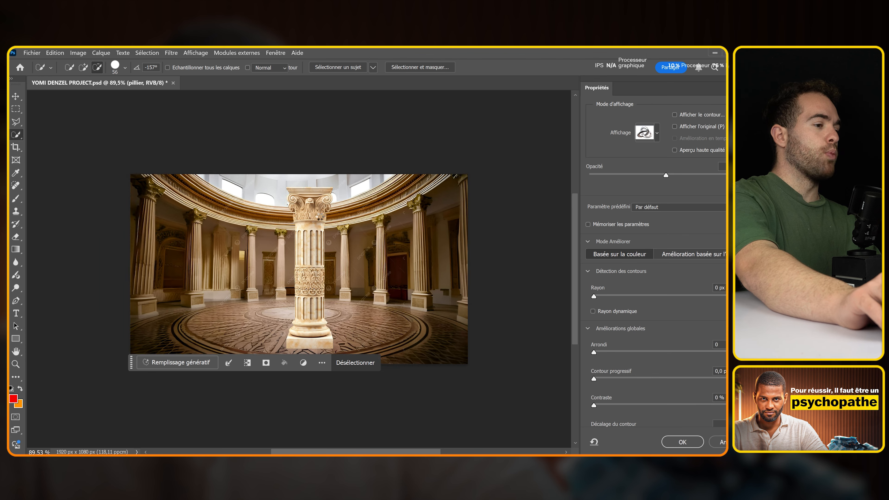
{"action": "scroll", "coordinate": [309, 191], "scroll_direction": "up", "scroll_amount": 10}
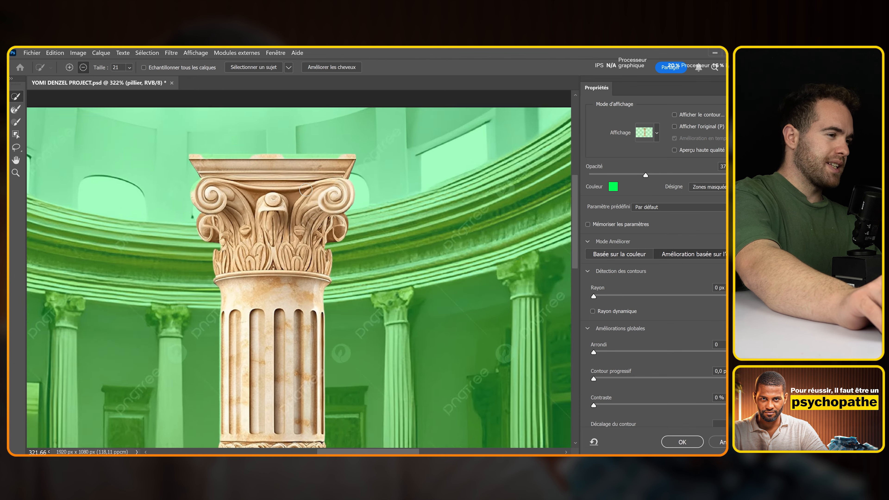
{"action": "left_click_drag", "start_coordinate": [184, 195], "coordinate": [161, 196]}
{"action": "scroll", "coordinate": [218, 234], "scroll_direction": "down", "scroll_amount": 5}
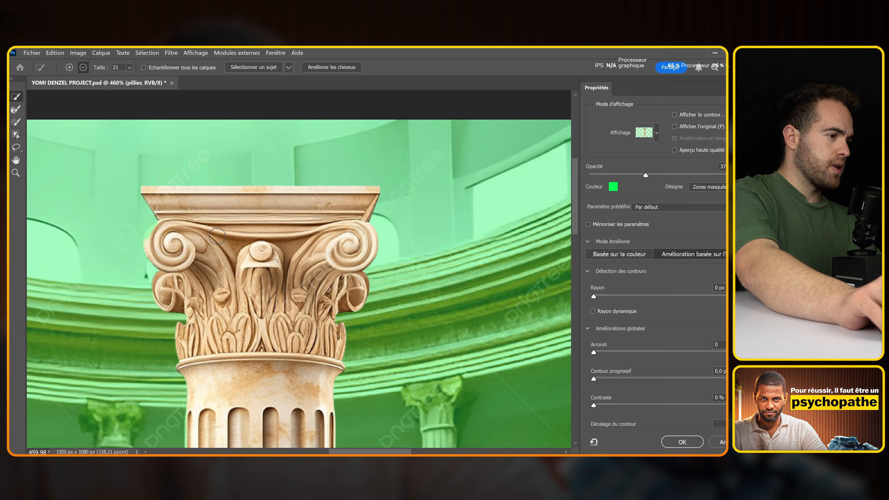
{"action": "scroll", "coordinate": [202, 229], "scroll_direction": "up", "scroll_amount": 6}
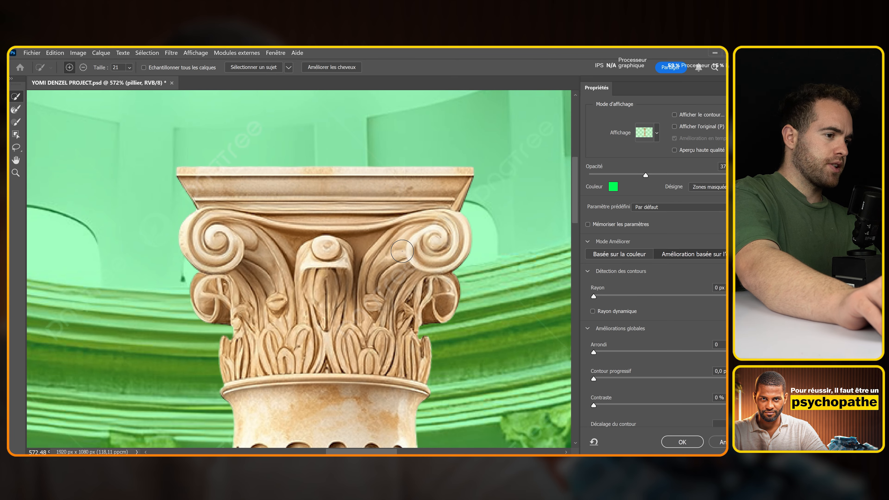
{"action": "scroll", "coordinate": [321, 218], "scroll_direction": "down", "scroll_amount": 8}
{"action": "scroll", "coordinate": [316, 210], "scroll_direction": "up", "scroll_amount": 3}
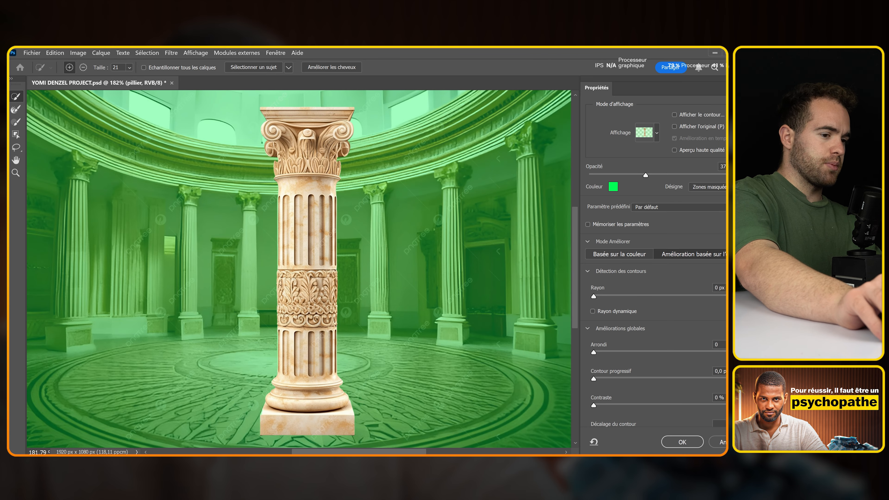
{"action": "left_click", "coordinate": [684, 442]}
Copy the selected pillar to a new layer and delete the original pillier layer
{"action": "key", "text": "ctrl+j"}
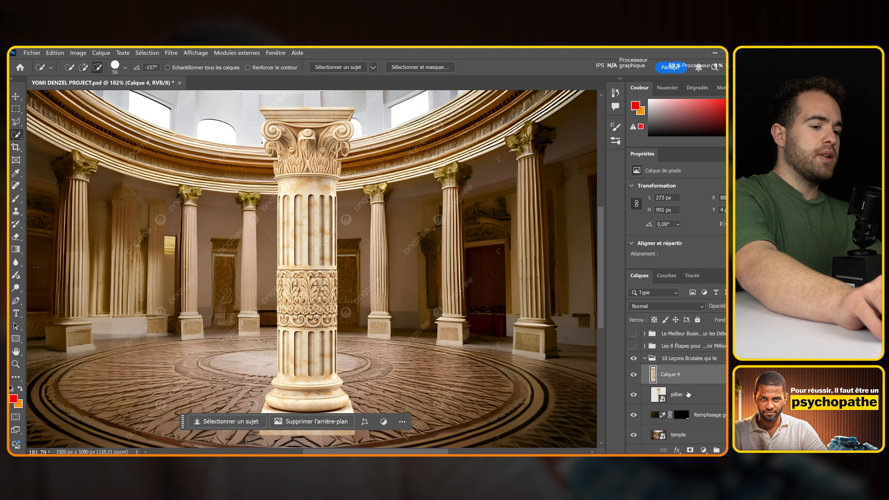
{"action": "left_click", "coordinate": [688, 393]}
{"action": "key", "text": "Delete"}
{"action": "scroll", "coordinate": [451, 327], "scroll_direction": "down", "scroll_amount": 4}
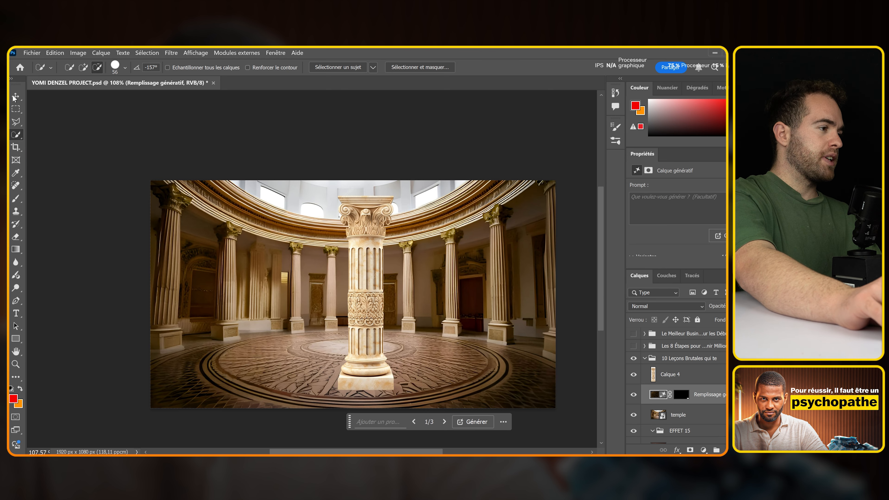
Scale the cut-out pillar down to about 152 x 551 px and centre it horizontally on the temple floor
{"action": "key", "text": "v"}
{"action": "scroll", "coordinate": [357, 252], "scroll_direction": "up", "scroll_amount": 3}
{"action": "left_click", "coordinate": [338, 250]}
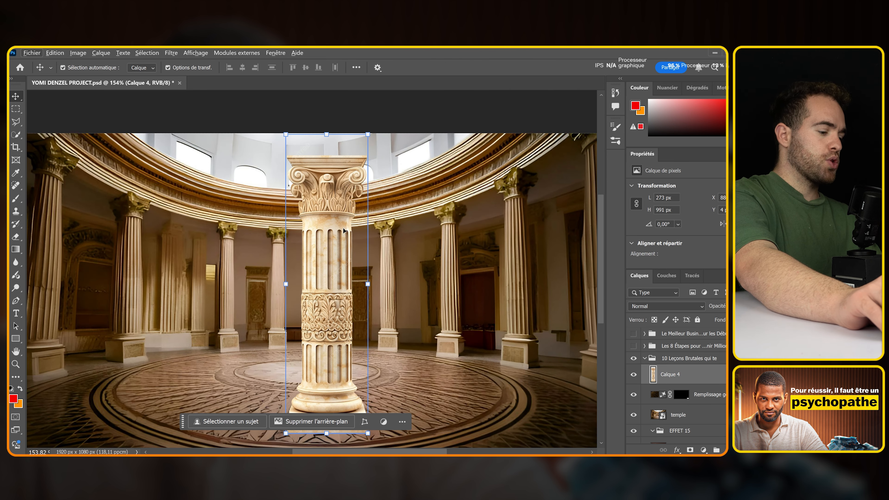
{"action": "key", "text": "ctrl+t"}
{"action": "left_click_drag", "start_coordinate": [367, 134], "coordinate": [319, 254]}
{"action": "key", "text": "Return"}
{"action": "left_click_drag", "start_coordinate": [308, 318], "coordinate": [308, 311]}
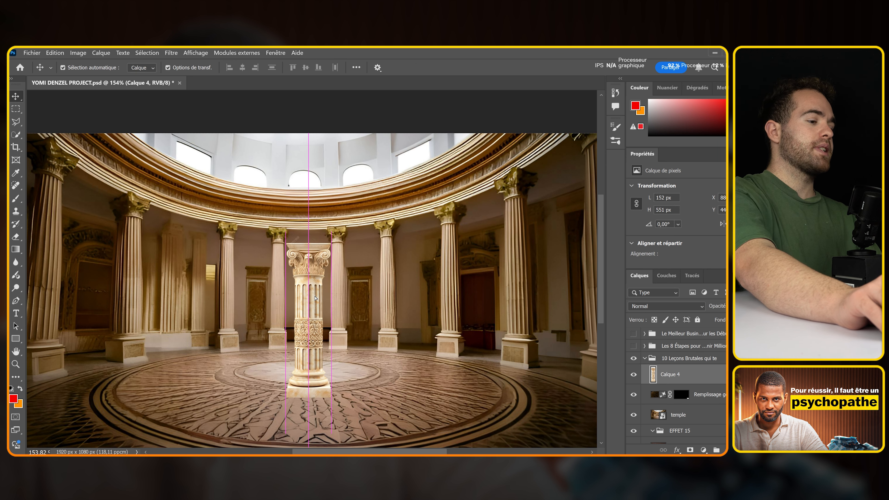
{"action": "scroll", "coordinate": [308, 311], "scroll_direction": "down", "scroll_amount": 3}
{"action": "scroll", "coordinate": [322, 312], "scroll_direction": "up", "scroll_amount": 4}
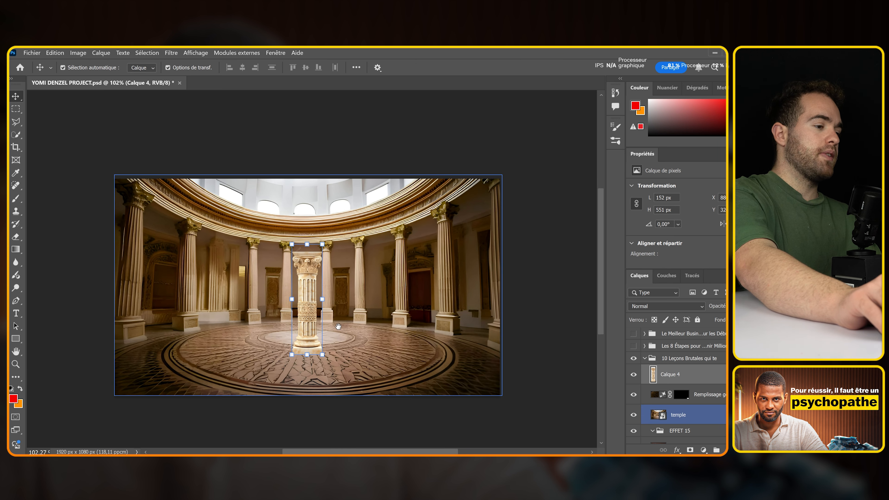
Add the 10 Leçons Brutales reference capture 15 at 50% opacity and move the pillar layer Calque 4 above it
{"action": "key", "text": "ctrl+v"}
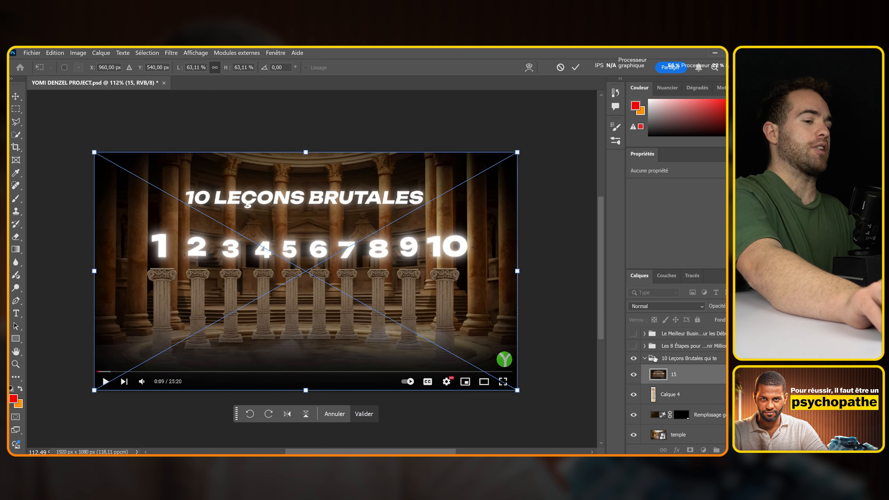
{"action": "key", "text": "Return"}
{"action": "key", "text": "5"}
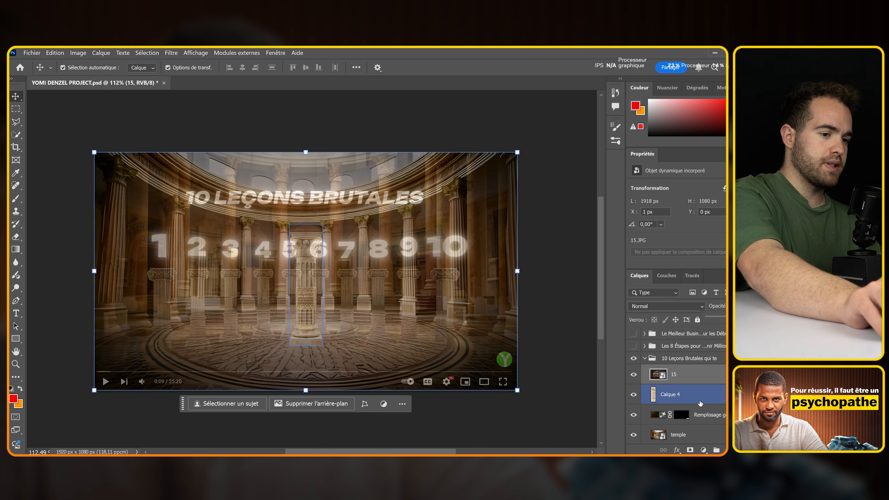
{"action": "left_click", "coordinate": [670, 394]}
{"action": "left_click_drag", "start_coordinate": [670, 395], "coordinate": [682, 372]}
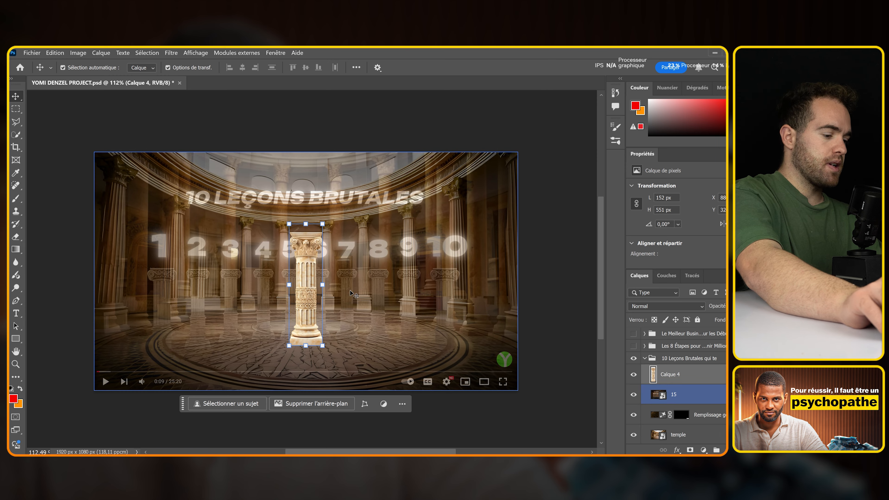
Scale the pillar to about 94 x 341 px and align it with the reference pillar under the number 5
{"action": "scroll", "coordinate": [325, 279], "scroll_direction": "up", "scroll_amount": 3}
{"action": "key", "text": "ctrl+t"}
{"action": "left_click_drag", "start_coordinate": [320, 196], "coordinate": [303, 262]}
{"action": "scroll", "coordinate": [279, 293], "scroll_direction": "up", "scroll_amount": 6}
{"action": "left_click_drag", "start_coordinate": [279, 293], "coordinate": [280, 245]}
{"action": "scroll", "coordinate": [282, 231], "scroll_direction": "down", "scroll_amount": 2}
{"action": "left_click_drag", "start_coordinate": [334, 142], "coordinate": [331, 150]}
{"action": "mouse_move", "coordinate": [309, 189]}
{"action": "left_mouse_down"}
{"action": "mouse_move", "coordinate": [303, 158]}
{"action": "mouse_move", "coordinate": [305, 179]}
{"action": "left_mouse_up"}
{"action": "left_click_drag", "start_coordinate": [328, 139], "coordinate": [327, 140]}
{"action": "key", "text": "Return"}
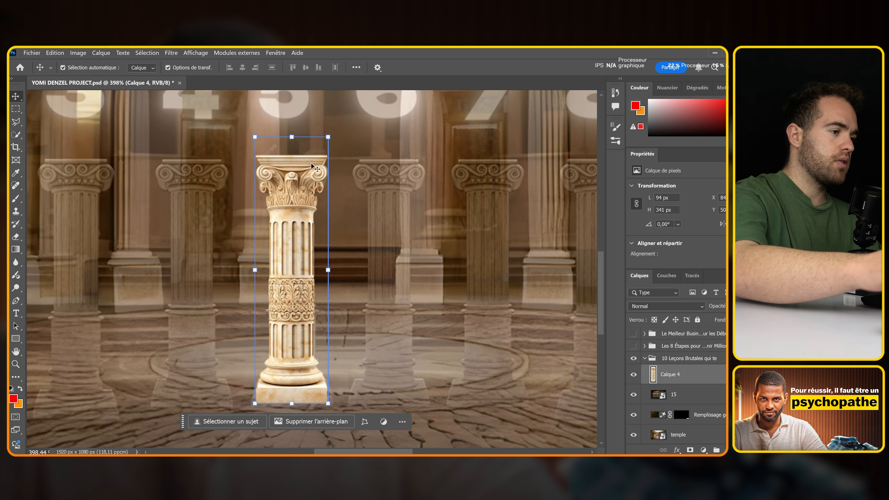
Add a layer mask to Calque 4 and paint out the leftover watermark background above the pillar's capital in black
{"action": "scroll", "coordinate": [294, 281], "scroll_direction": "up", "scroll_amount": 4}
{"action": "scroll", "coordinate": [292, 271], "scroll_direction": "up", "scroll_amount": 3}
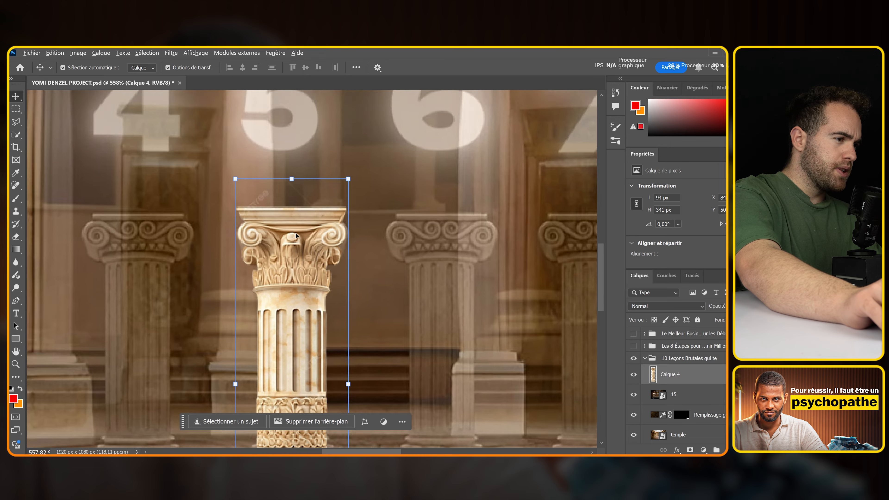
{"action": "scroll", "coordinate": [285, 224], "scroll_direction": "up", "scroll_amount": 6}
{"action": "scroll", "coordinate": [441, 297], "scroll_direction": "down", "scroll_amount": 4}
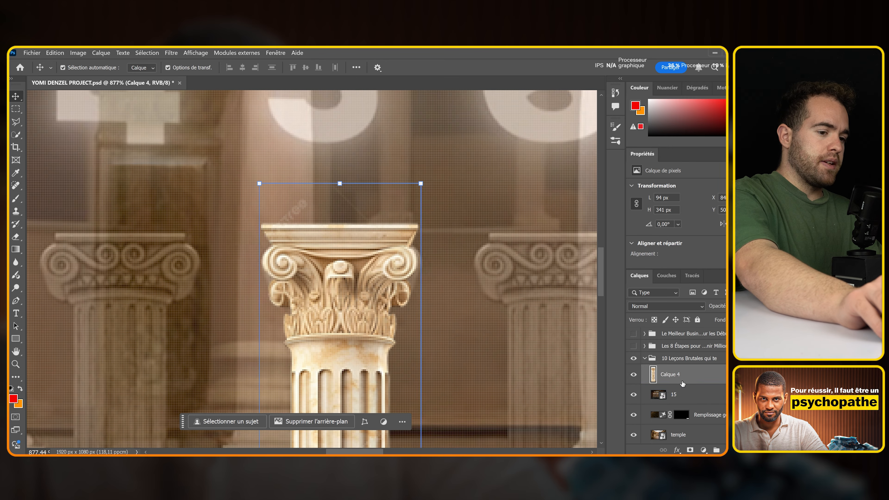
{"action": "left_click", "coordinate": [690, 451]}
{"action": "left_click", "coordinate": [15, 198]}
{"action": "mouse_move", "coordinate": [264, 238]}
{"action": "left_mouse_down"}
{"action": "mouse_move", "coordinate": [261, 206]}
{"action": "mouse_move", "coordinate": [243, 251]}
{"action": "mouse_move", "coordinate": [280, 197]}
{"action": "left_mouse_up"}
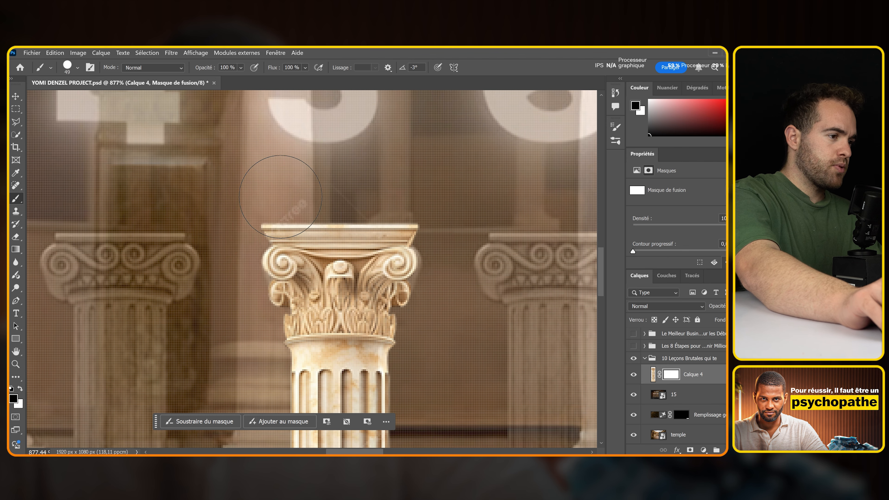
{"action": "scroll", "coordinate": [366, 216], "scroll_direction": "down", "scroll_amount": 3}
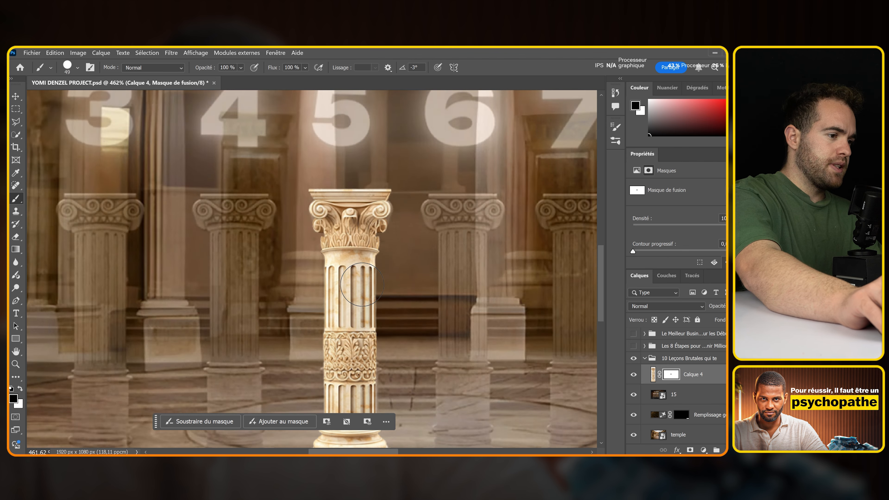
{"action": "scroll", "coordinate": [350, 306], "scroll_direction": "up", "scroll_amount": 6}
{"action": "scroll", "coordinate": [350, 306], "scroll_direction": "down", "scroll_amount": 10}
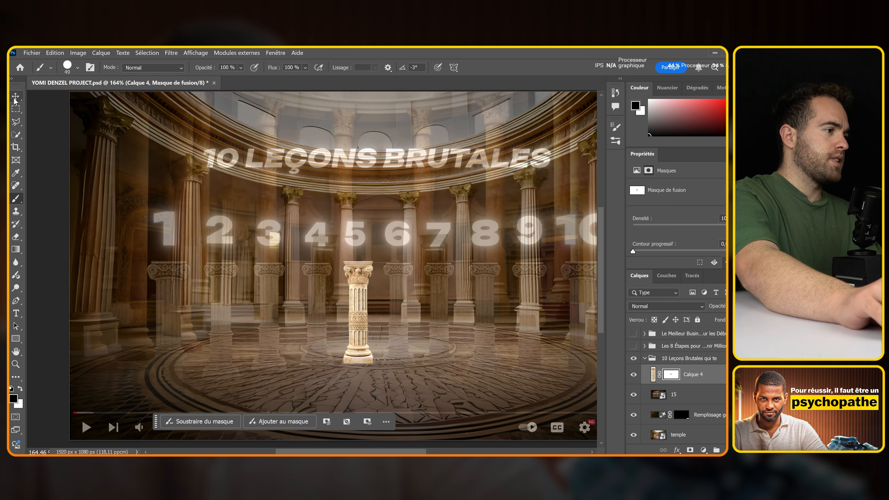
Convert the masked pillar layer Calque 4 to a smart object
{"action": "left_click", "coordinate": [15, 98]}
{"action": "scroll", "coordinate": [351, 338], "scroll_direction": "up", "scroll_amount": 2}
{"action": "left_click", "coordinate": [710, 374]}
{"action": "right_click", "coordinate": [710, 373]}
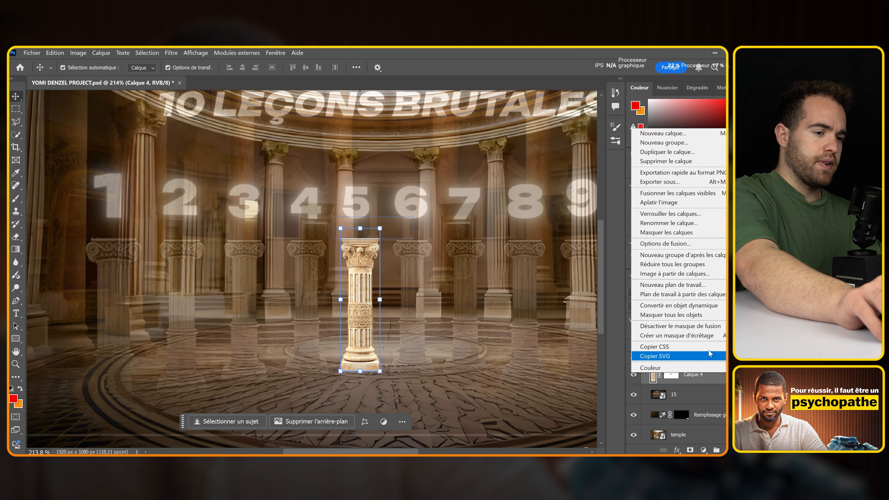
{"action": "left_click", "coordinate": [700, 305]}
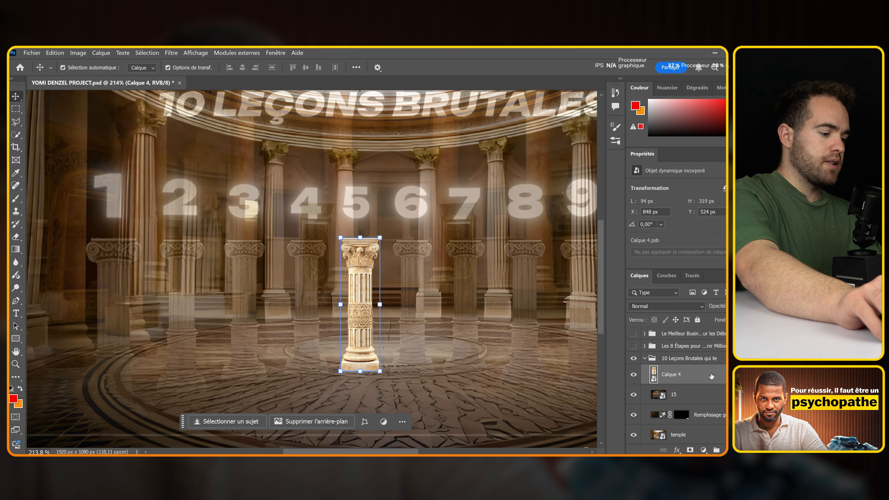
Duplicate the pillar and place the four copies under the numbers 4, 6, 7 and 3 in a row
{"action": "key", "text": "ctrl+j"}
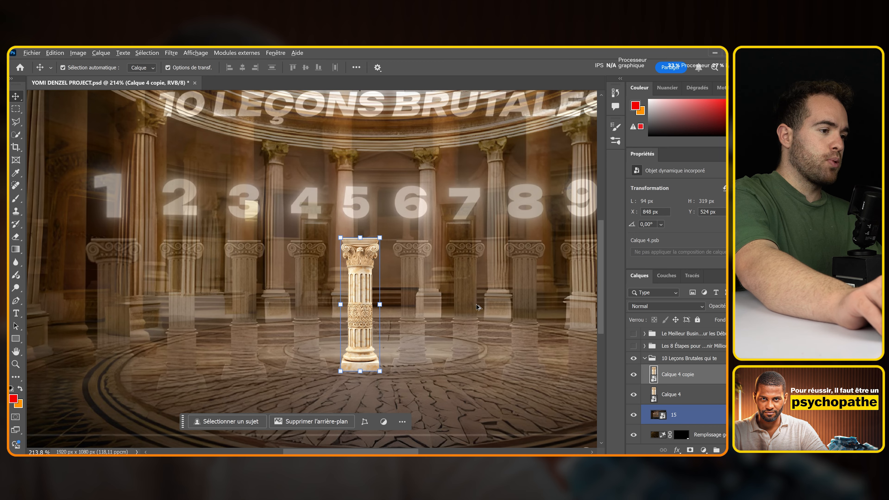
{"action": "scroll", "coordinate": [474, 303], "scroll_direction": "up", "scroll_amount": 3}
{"action": "left_click_drag", "start_coordinate": [302, 329], "coordinate": [385, 329]}
{"action": "key", "text": "ctrl+j"}
{"action": "left_click_drag", "start_coordinate": [387, 297], "coordinate": [208, 308]}
Scale the pillar copy under the number 3 to about 104.65% and align it with the reference pillar
{"action": "key", "text": "ctrl+t"}
{"action": "scroll", "coordinate": [217, 310], "scroll_direction": "down", "scroll_amount": 5}
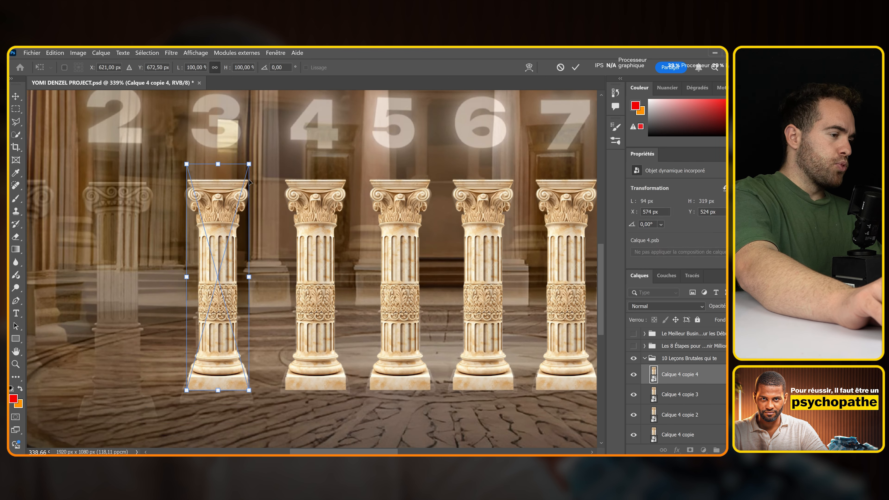
{"action": "left_click_drag", "start_coordinate": [249, 164], "coordinate": [261, 163]}
{"action": "left_click_drag", "start_coordinate": [219, 196], "coordinate": [219, 207]}
{"action": "scroll", "coordinate": [186, 302], "scroll_direction": "down", "scroll_amount": 4}
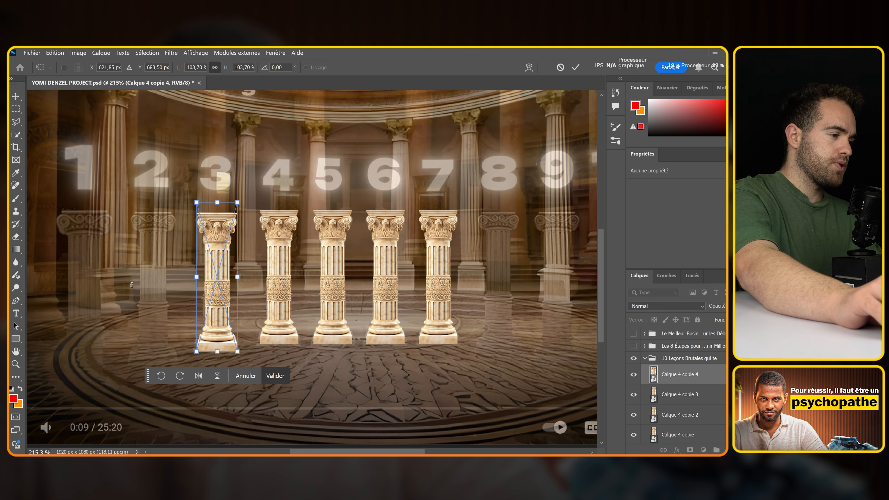
{"action": "scroll", "coordinate": [140, 275], "scroll_direction": "down", "scroll_amount": 10}
{"action": "scroll", "coordinate": [157, 271], "scroll_direction": "up", "scroll_amount": 12}
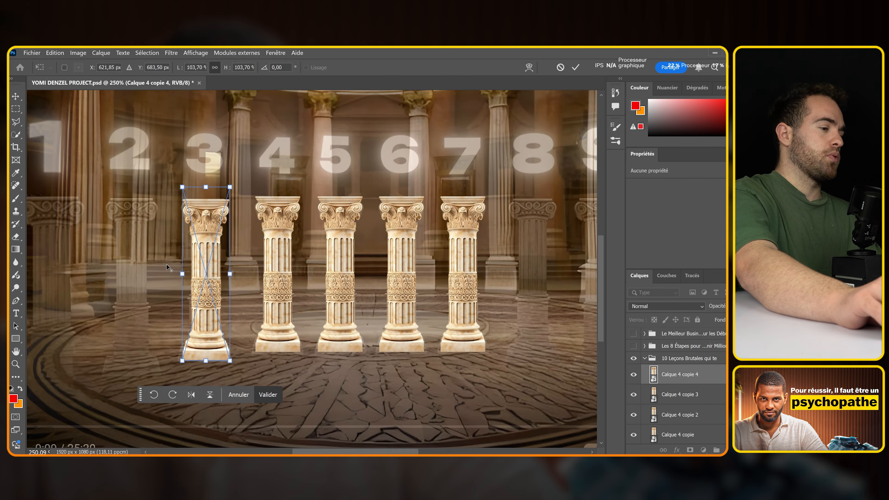
{"action": "scroll", "coordinate": [167, 264], "scroll_direction": "up", "scroll_amount": 2}
{"action": "scroll", "coordinate": [210, 270], "scroll_direction": "up", "scroll_amount": 2}
{"action": "left_click_drag", "start_coordinate": [240, 272], "coordinate": [232, 270]}
{"action": "left_click_drag", "start_coordinate": [250, 185], "coordinate": [264, 160]}
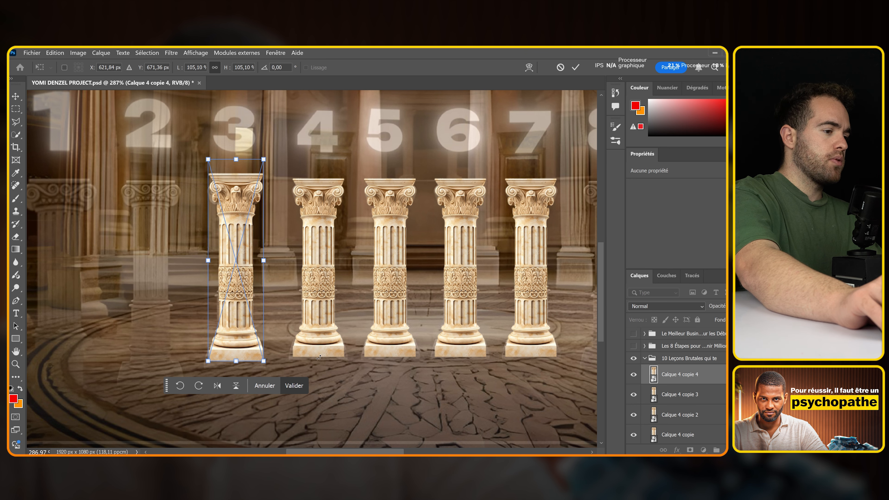
{"action": "key", "text": "Down"}
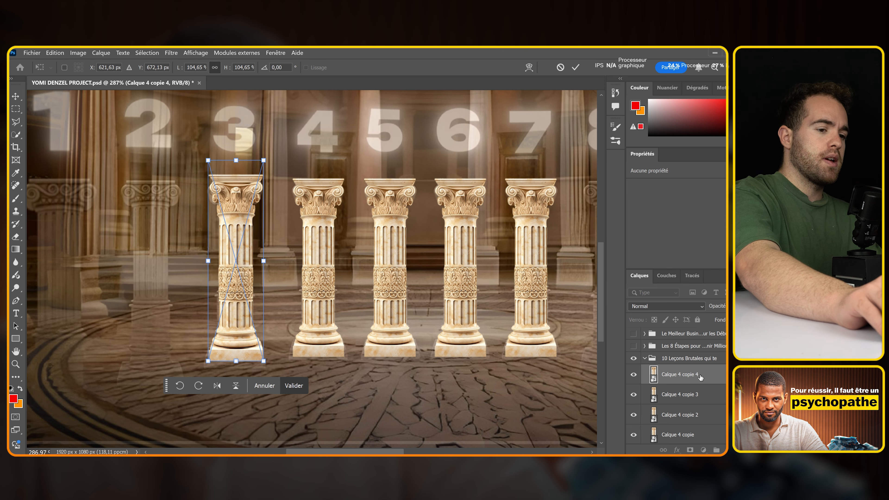
Duplicate the pillar under the number 3 and place the copy under the number 8 at about X 1233 px
{"action": "left_click", "coordinate": [702, 377]}
{"action": "key", "text": "ctrl+j"}
{"action": "scroll", "coordinate": [306, 286], "scroll_direction": "down", "scroll_amount": 5}
{"action": "left_click_drag", "start_coordinate": [268, 286], "coordinate": [487, 293]}
{"action": "scroll", "coordinate": [487, 293], "scroll_direction": "up", "scroll_amount": 4}
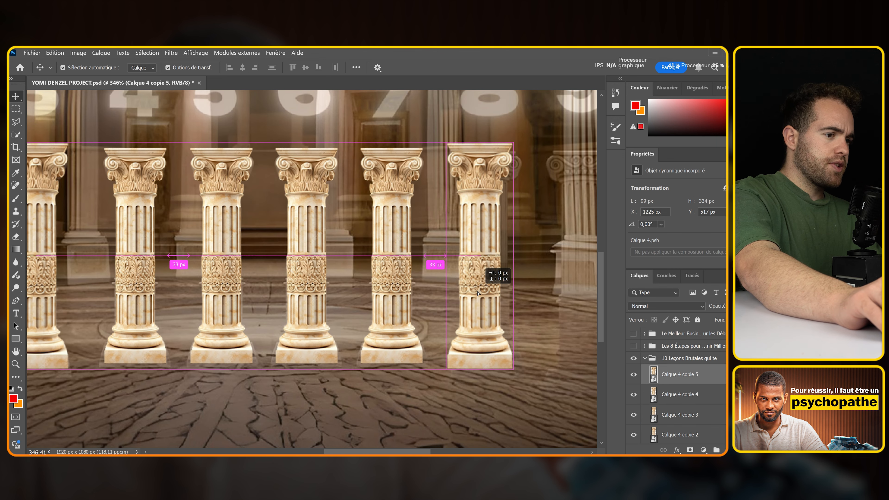
{"action": "key", "text": "Right"}
{"action": "key", "text": "Right"}
{"action": "key", "text": "Right"}
{"action": "key", "text": "Right"}
{"action": "key", "text": "Right"}
{"action": "key", "text": "Right"}
{"action": "key", "text": "Right"}
{"action": "key", "text": "Right"}
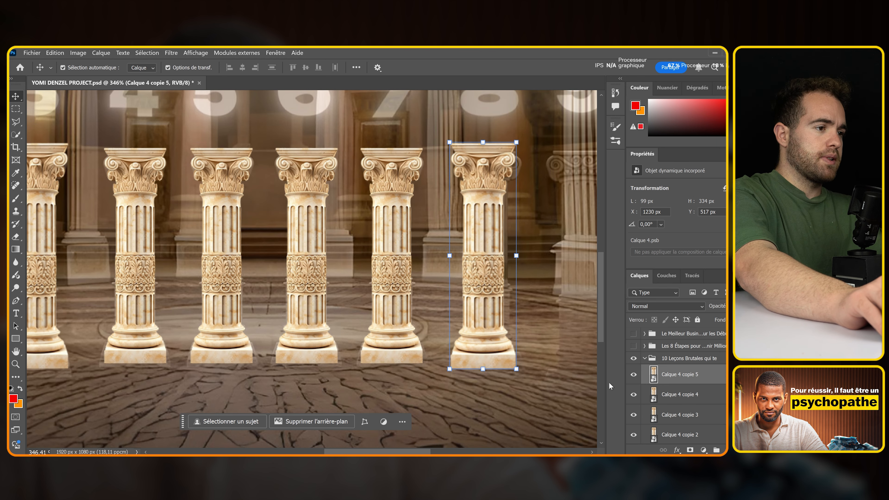
{"action": "left_click", "coordinate": [684, 395]}
{"action": "left_click", "coordinate": [688, 374]}
{"action": "scroll", "coordinate": [495, 368], "scroll_direction": "down", "scroll_amount": 5}
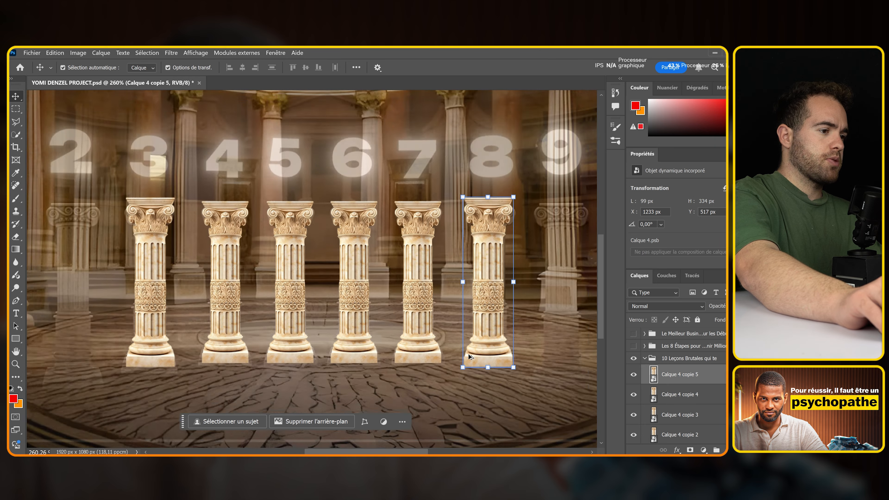
Duplicate the pillar under the number 9, scale the copy to about 106.57% and nudge it down to match the reference
{"action": "scroll", "coordinate": [271, 349], "scroll_direction": "up", "scroll_amount": 3}
{"action": "left_click_drag", "start_coordinate": [562, 333], "coordinate": [379, 277]}
{"action": "scroll", "coordinate": [304, 271], "scroll_direction": "up", "scroll_amount": 2}
{"action": "key", "text": "ctrl+t"}
{"action": "left_click_drag", "start_coordinate": [402, 170], "coordinate": [411, 147]}
{"action": "left_click_drag", "start_coordinate": [380, 189], "coordinate": [384, 191]}
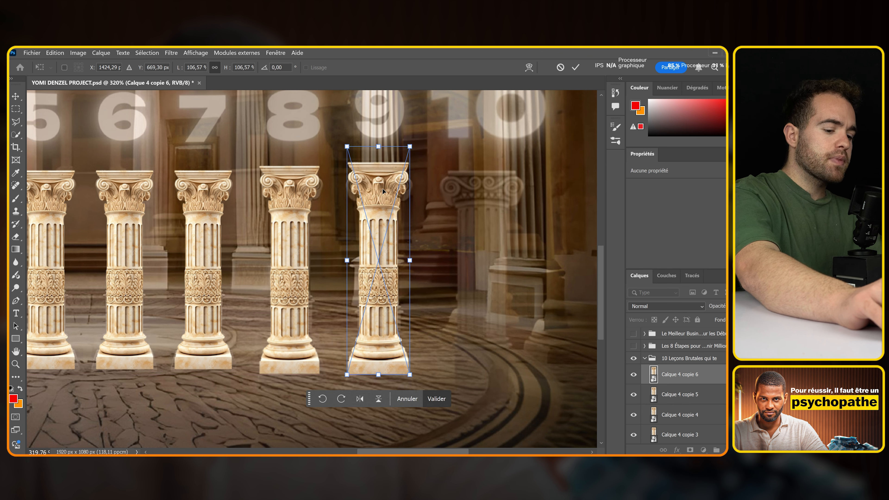
{"action": "key", "text": "Down"}
{"action": "key", "text": "Down"}
{"action": "key", "text": "Down"}
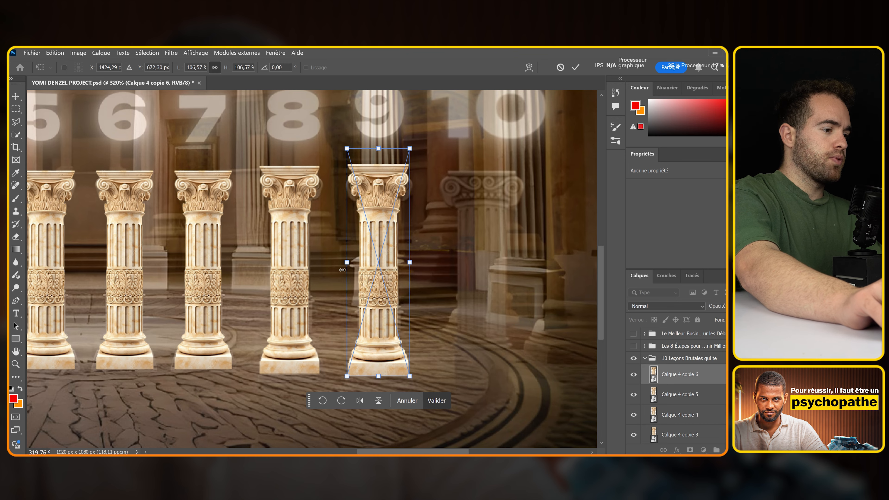
{"action": "scroll", "coordinate": [342, 270], "scroll_direction": "down", "scroll_amount": 4}
Duplicate the pillar under the number 9 and place the copy under the number 2 at about X 428 px
{"action": "left_click", "coordinate": [707, 373]}
{"action": "key", "text": "ctrl+j"}
{"action": "scroll", "coordinate": [258, 269], "scroll_direction": "down", "scroll_amount": 4}
{"action": "left_click_drag", "start_coordinate": [331, 270], "coordinate": [87, 269]}
{"action": "scroll", "coordinate": [84, 269], "scroll_direction": "up", "scroll_amount": 3}
{"action": "scroll", "coordinate": [92, 268], "scroll_direction": "down", "scroll_amount": 3}
{"action": "scroll", "coordinate": [281, 282], "scroll_direction": "up", "scroll_amount": 4}
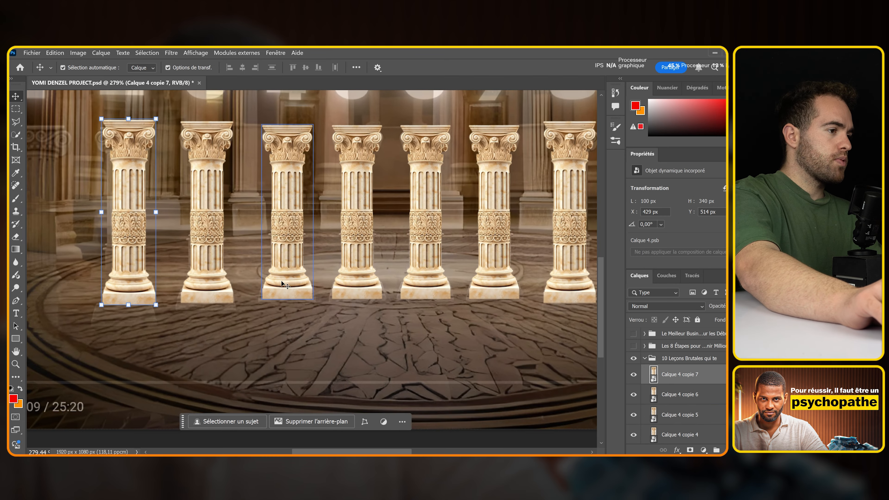
{"action": "scroll", "coordinate": [281, 280], "scroll_direction": "down", "scroll_amount": 5}
{"action": "scroll", "coordinate": [385, 280], "scroll_direction": "up", "scroll_amount": 2}
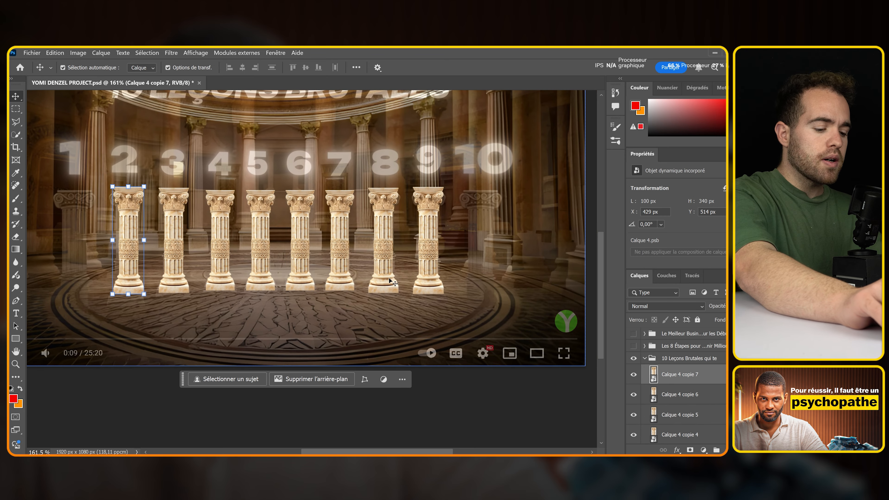
{"action": "key", "text": "Left"}
Duplicate the pillar under the number 2, place the copy under the number 1 and enlarge it to about 105 x 358 px
{"action": "left_click", "coordinate": [716, 391]}
{"action": "left_click", "coordinate": [718, 374]}
{"action": "key", "text": "ctrl+j"}
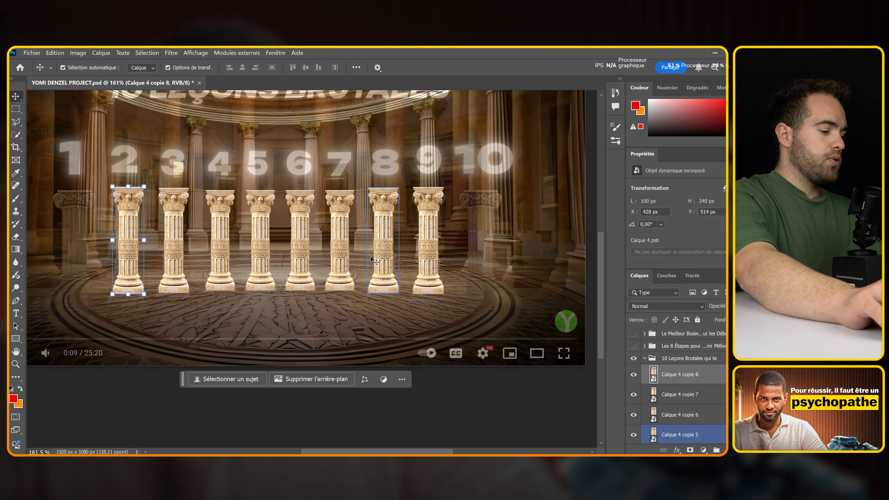
{"action": "key", "text": "ctrl+t"}
{"action": "scroll", "coordinate": [86, 251], "scroll_direction": "up", "scroll_amount": 4}
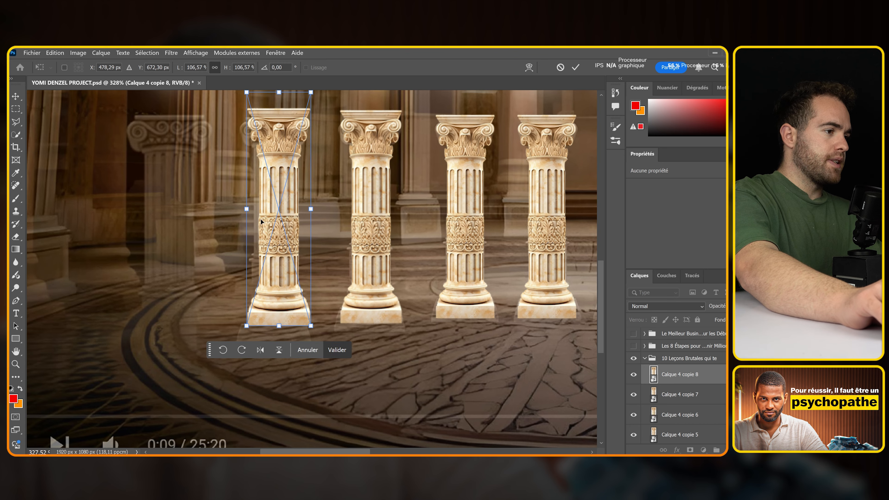
{"action": "left_click_drag", "start_coordinate": [261, 222], "coordinate": [165, 226]}
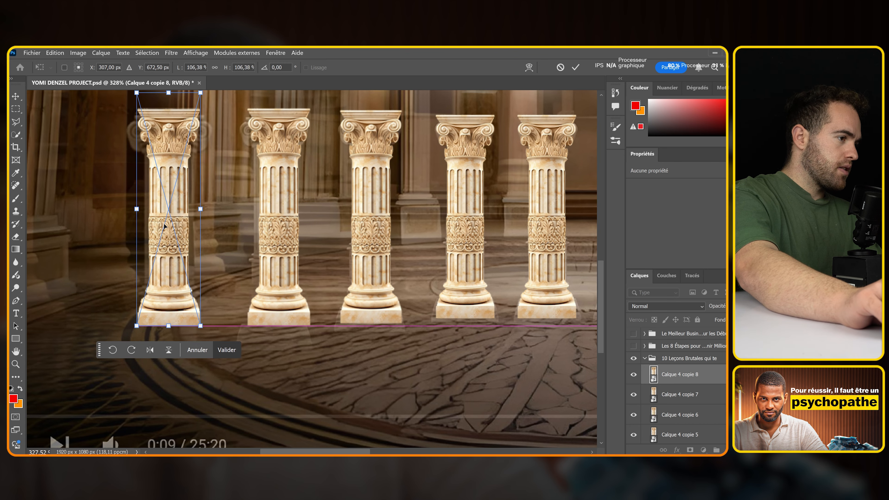
{"action": "scroll", "coordinate": [165, 225], "scroll_direction": "down", "scroll_amount": 3}
{"action": "left_click_drag", "start_coordinate": [190, 137], "coordinate": [205, 143]}
{"action": "left_click_drag", "start_coordinate": [169, 169], "coordinate": [179, 191]}
{"action": "scroll", "coordinate": [173, 175], "scroll_direction": "down", "scroll_amount": 1}
{"action": "left_click", "coordinate": [700, 394]}
{"action": "scroll", "coordinate": [283, 281], "scroll_direction": "down", "scroll_amount": 3}
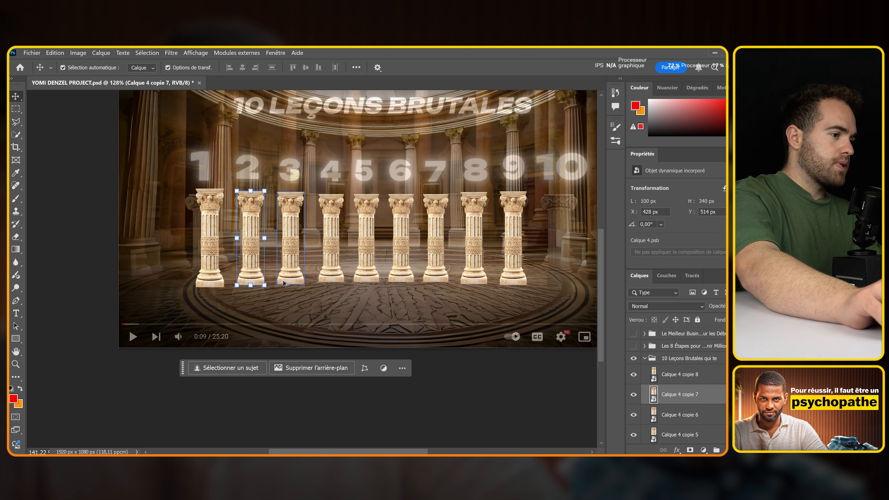
{"action": "scroll", "coordinate": [285, 283], "scroll_direction": "up", "scroll_amount": 4}
{"action": "left_click", "coordinate": [708, 383]}
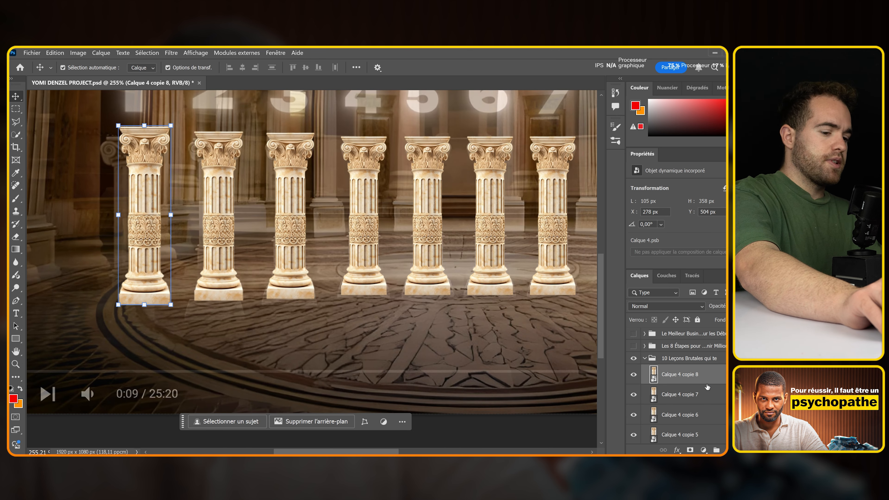
{"action": "key", "text": "Down"}
Duplicate the pillar under the number 1 and place the copy under the number 10 at about X 1519 px
{"action": "key", "text": "ctrl+j"}
{"action": "scroll", "coordinate": [279, 282], "scroll_direction": "down", "scroll_amount": 4}
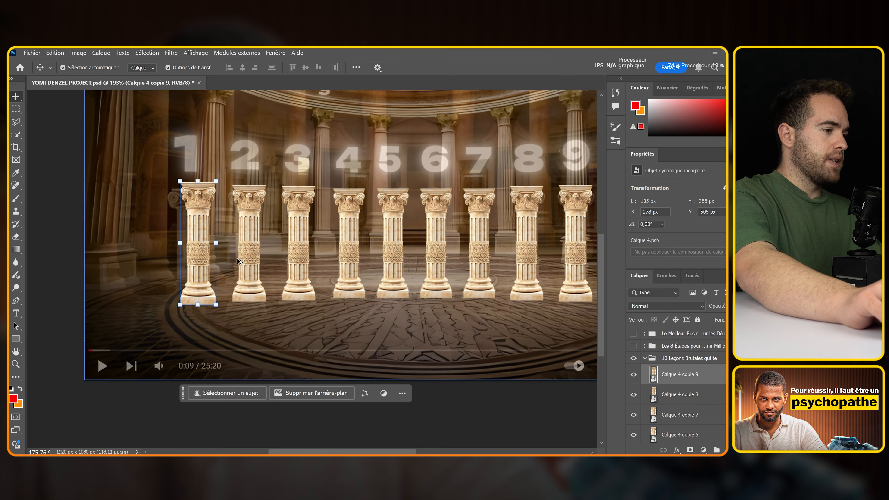
{"action": "scroll", "coordinate": [221, 265], "scroll_direction": "down", "scroll_amount": 1}
{"action": "left_click_drag", "start_coordinate": [213, 265], "coordinate": [462, 278]}
{"action": "scroll", "coordinate": [463, 276], "scroll_direction": "up", "scroll_amount": 3}
{"action": "left_click", "coordinate": [695, 389]}
{"action": "scroll", "coordinate": [407, 301], "scroll_direction": "down", "scroll_amount": 4}
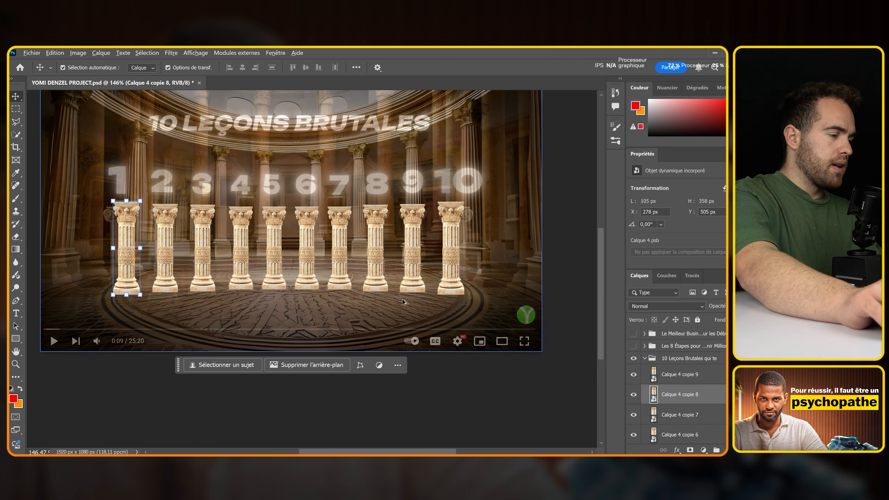
Delete the reference capture layer 15 beneath the pillar layers
{"action": "left_click", "coordinate": [185, 370]}
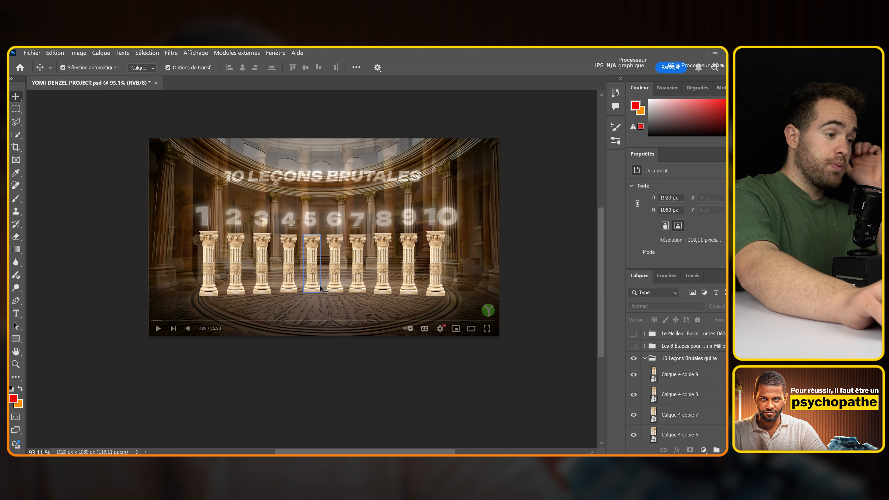
{"action": "scroll", "coordinate": [360, 265], "scroll_direction": "up", "scroll_amount": 3}
{"action": "scroll", "coordinate": [689, 401], "scroll_direction": "down", "scroll_amount": 3}
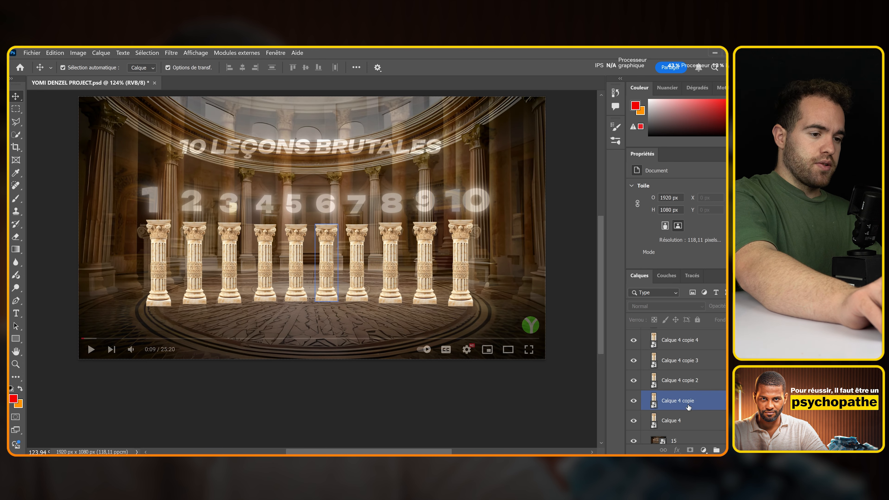
{"action": "left_click", "coordinate": [691, 383]}
{"action": "key", "text": "Delete"}
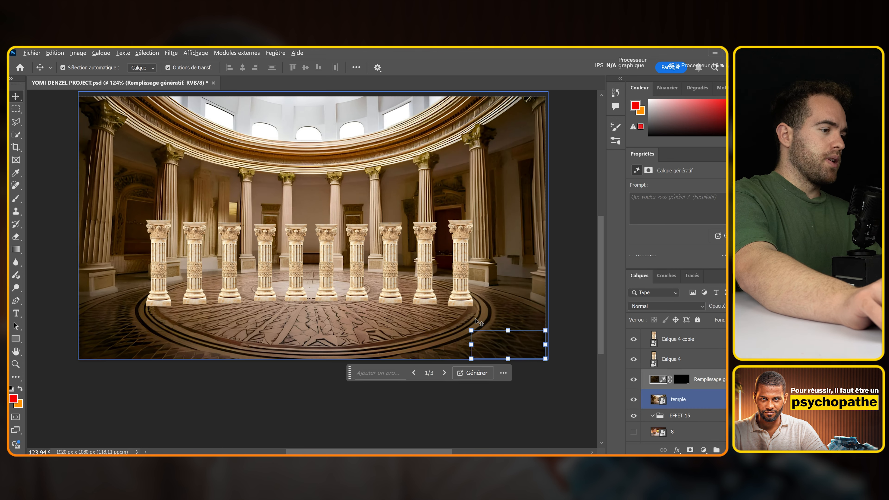
Examine how the row of ten pillars sits on the temple floor without the reference
{"action": "scroll", "coordinate": [376, 295], "scroll_direction": "down", "scroll_amount": 5}
{"action": "scroll", "coordinate": [377, 296], "scroll_direction": "up", "scroll_amount": 5}
{"action": "left_click_drag", "start_coordinate": [398, 312], "coordinate": [377, 294]}
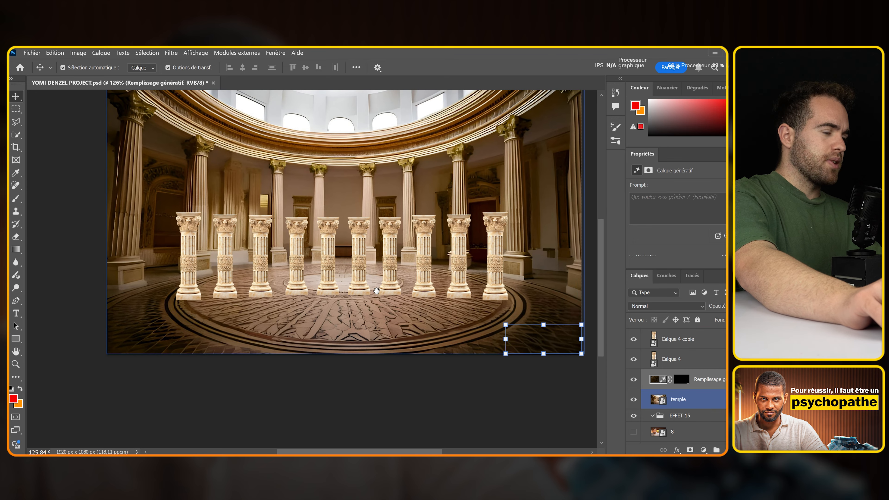
{"action": "scroll", "coordinate": [378, 293], "scroll_direction": "down", "scroll_amount": 5}
{"action": "scroll", "coordinate": [379, 295], "scroll_direction": "up", "scroll_amount": 6}
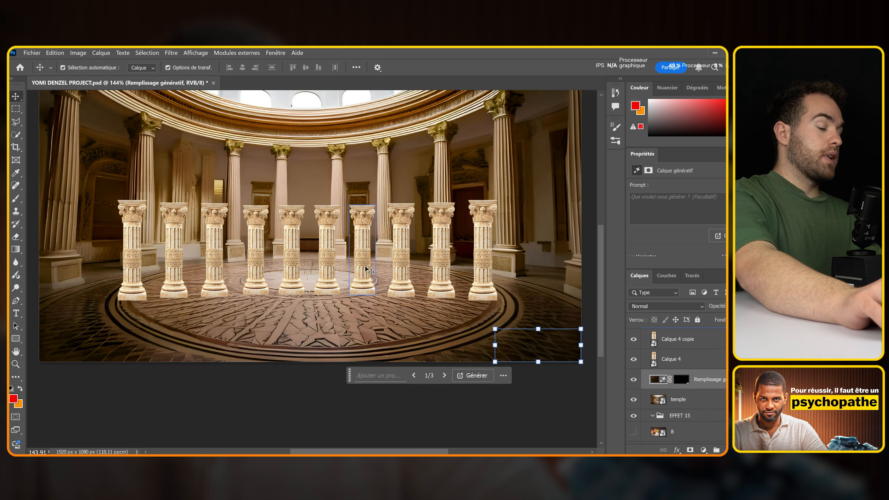
{"action": "scroll", "coordinate": [373, 282], "scroll_direction": "down", "scroll_amount": 5}
{"action": "scroll", "coordinate": [367, 281], "scroll_direction": "up", "scroll_amount": 5}
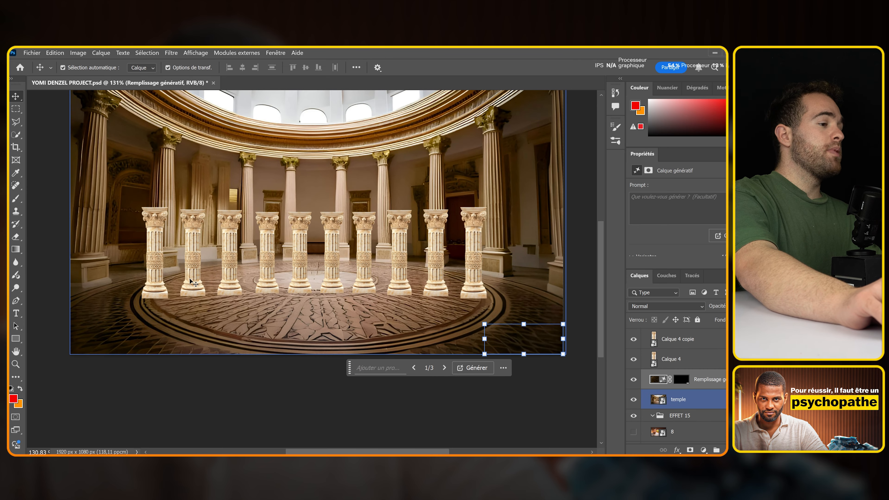
{"action": "scroll", "coordinate": [303, 268], "scroll_direction": "down", "scroll_amount": 4}
{"action": "scroll", "coordinate": [287, 265], "scroll_direction": "up", "scroll_amount": 4}
{"action": "scroll", "coordinate": [287, 268], "scroll_direction": "up", "scroll_amount": 1}
Add a Hue/Saturation adjustment with lowered lightness above the rightmost pillar's layer and invert its mask to black
{"action": "left_click", "coordinate": [157, 296]}
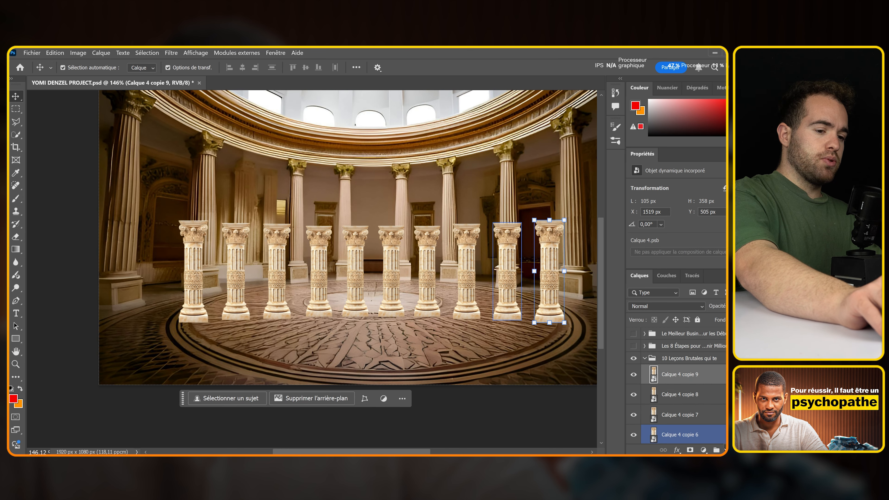
{"action": "left_click", "coordinate": [703, 381]}
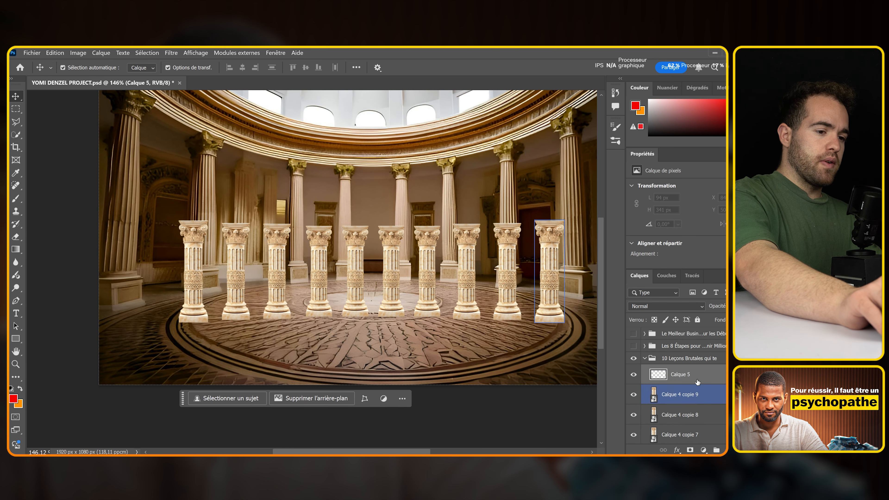
{"action": "left_click", "coordinate": [703, 450]}
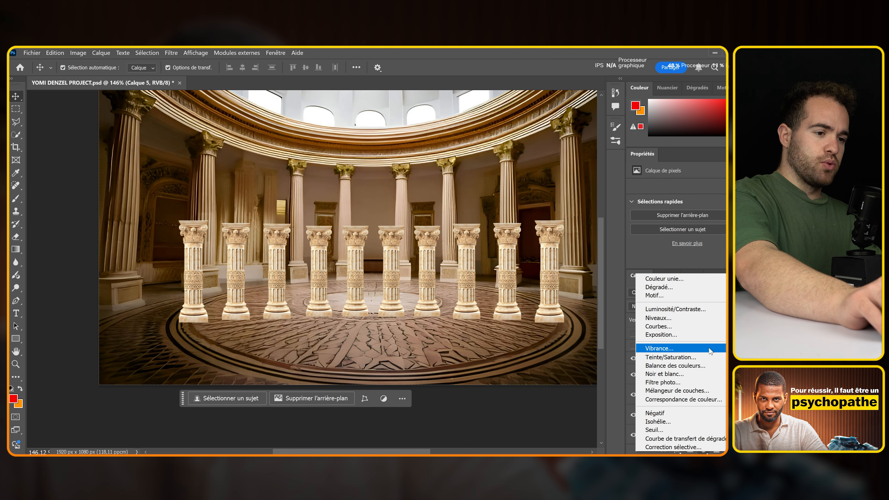
{"action": "left_click", "coordinate": [675, 357]}
{"action": "left_click_drag", "start_coordinate": [688, 232], "coordinate": [666, 232]}
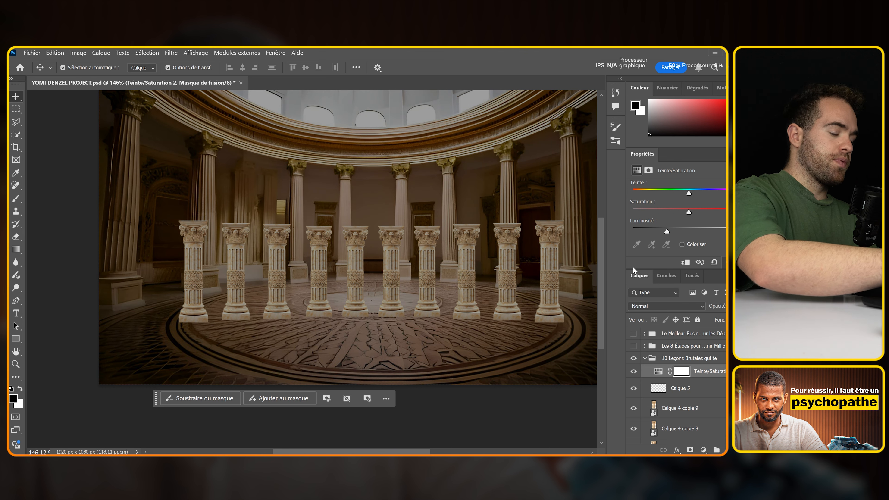
{"action": "key", "text": "ctrl+i"}
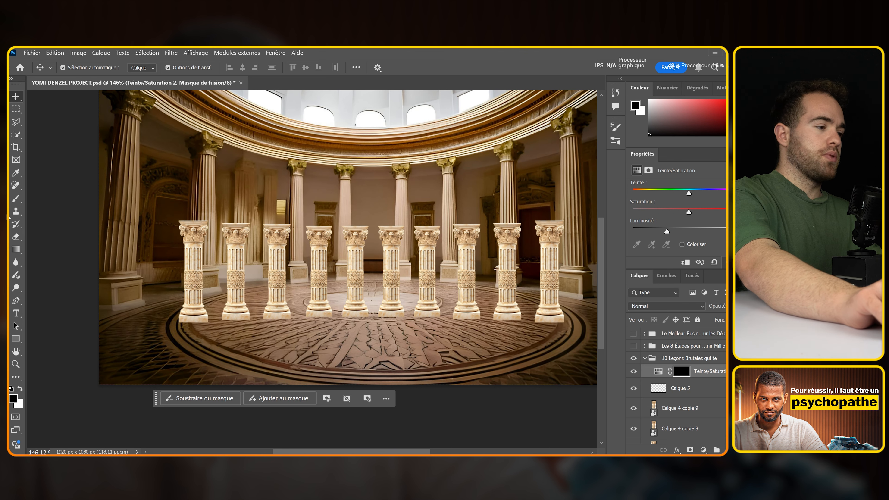
Set up a soft white brush of about 244 px with 10% flow for painting on the adjustment mask
{"action": "left_click", "coordinate": [16, 199]}
{"action": "mouse_move", "coordinate": [167, 251]}
{"action": "left_mouse_down"}
{"action": "mouse_move", "coordinate": [268, 272]}
{"action": "mouse_move", "coordinate": [273, 236]}
{"action": "left_mouse_up"}
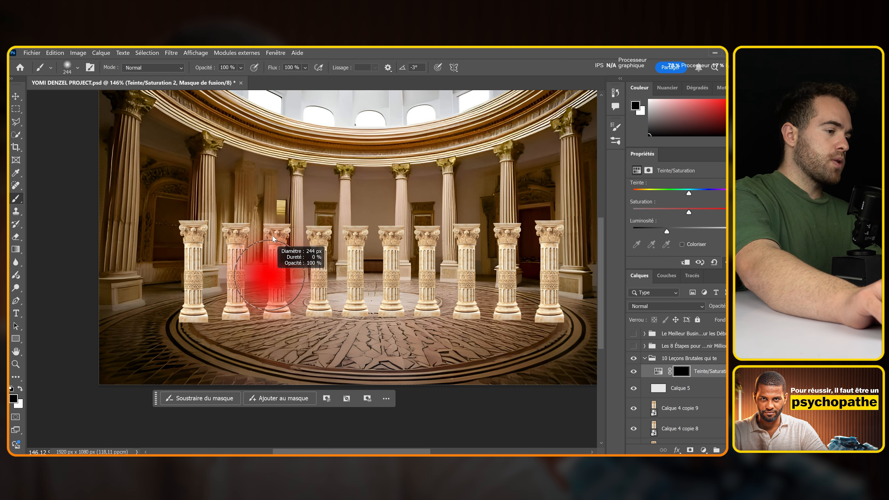
{"action": "scroll", "coordinate": [263, 241], "scroll_direction": "down", "scroll_amount": 2}
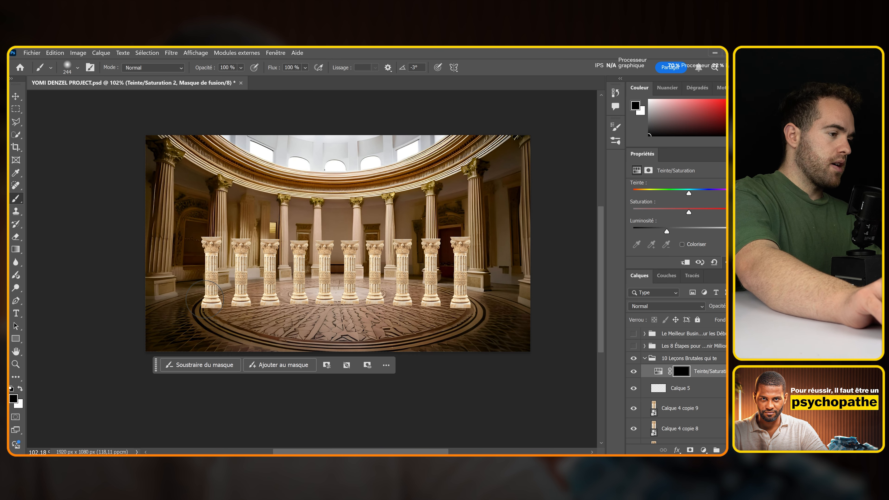
{"action": "key", "text": "x"}
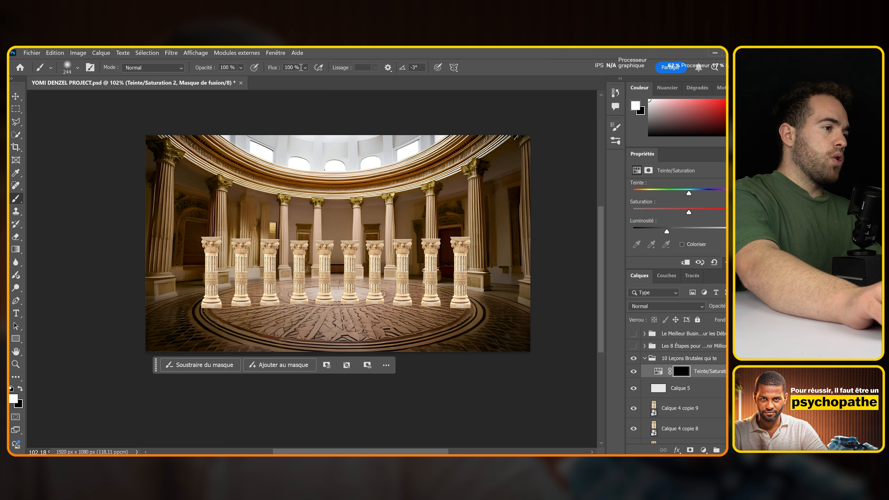
{"action": "type", "text": "10"}
{"action": "key", "text": "Return"}
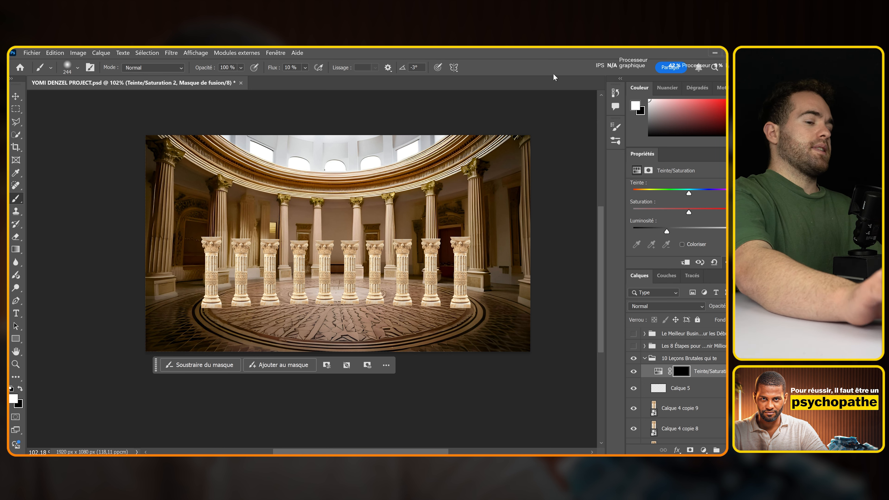
Clip the Hue/Saturation adjustment to the rightmost pillar and paint soft shading onto the pillar's outer side through the mask
{"action": "left_click", "coordinate": [684, 263]}
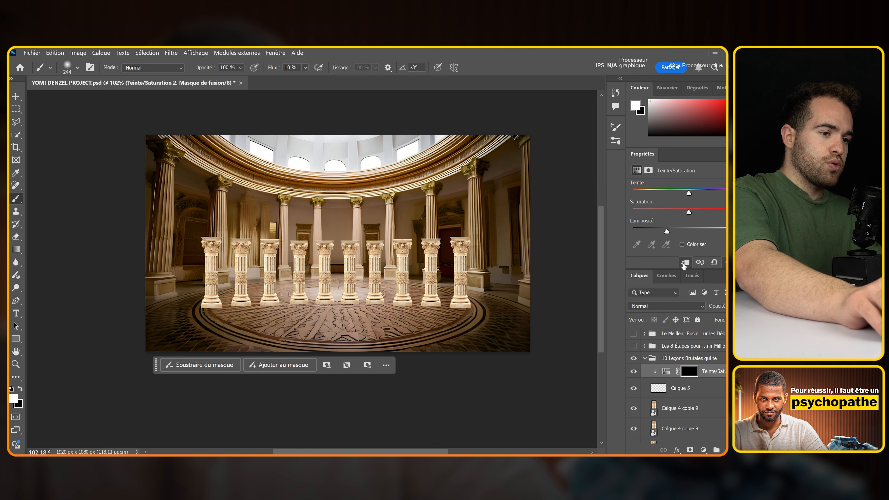
{"action": "scroll", "coordinate": [434, 287], "scroll_direction": "up", "scroll_amount": 3}
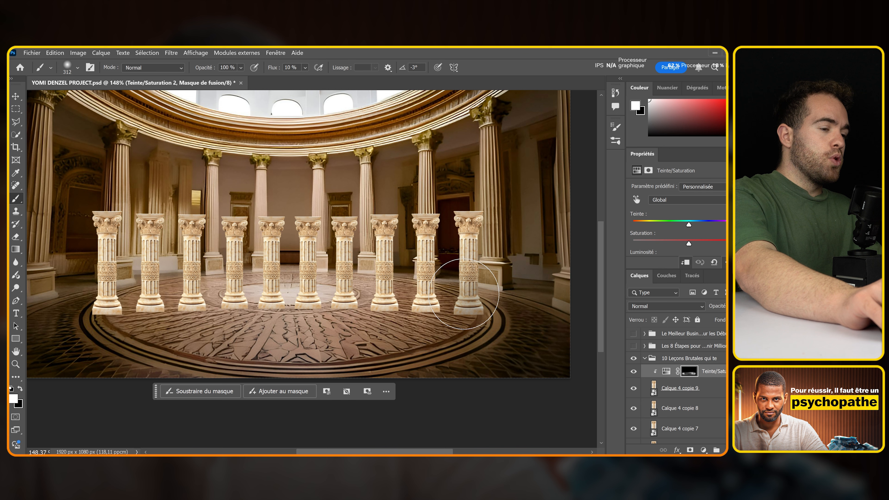
{"action": "mouse_move", "coordinate": [464, 296]}
{"action": "left_mouse_down"}
{"action": "mouse_move", "coordinate": [479, 305]}
{"action": "mouse_move", "coordinate": [463, 313]}
{"action": "mouse_move", "coordinate": [485, 319]}
{"action": "mouse_move", "coordinate": [499, 296]}
{"action": "mouse_move", "coordinate": [486, 330]}
{"action": "mouse_move", "coordinate": [489, 286]}
{"action": "left_mouse_up"}
{"action": "scroll", "coordinate": [513, 338], "scroll_direction": "down", "scroll_amount": 5}
{"action": "scroll", "coordinate": [513, 330], "scroll_direction": "up", "scroll_amount": 6}
{"action": "scroll", "coordinate": [482, 286], "scroll_direction": "down", "scroll_amount": 1}
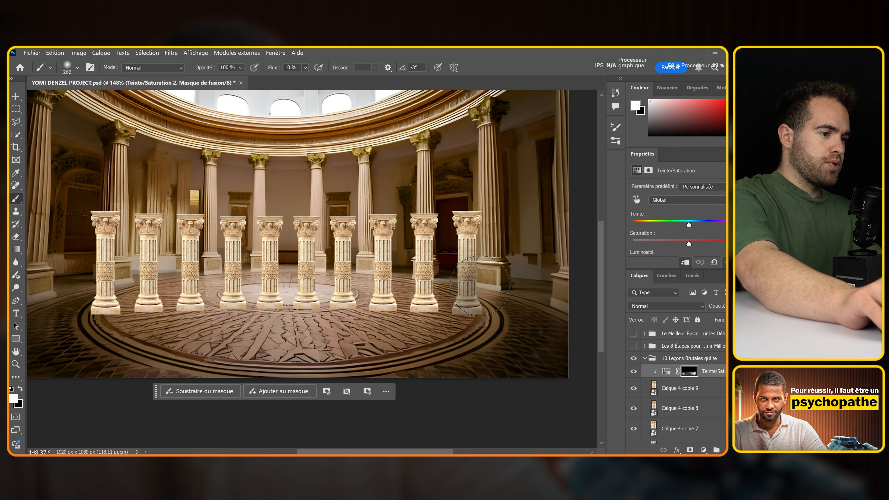
{"action": "scroll", "coordinate": [490, 285], "scroll_direction": "down", "scroll_amount": 5}
{"action": "scroll", "coordinate": [488, 293], "scroll_direction": "up", "scroll_amount": 5}
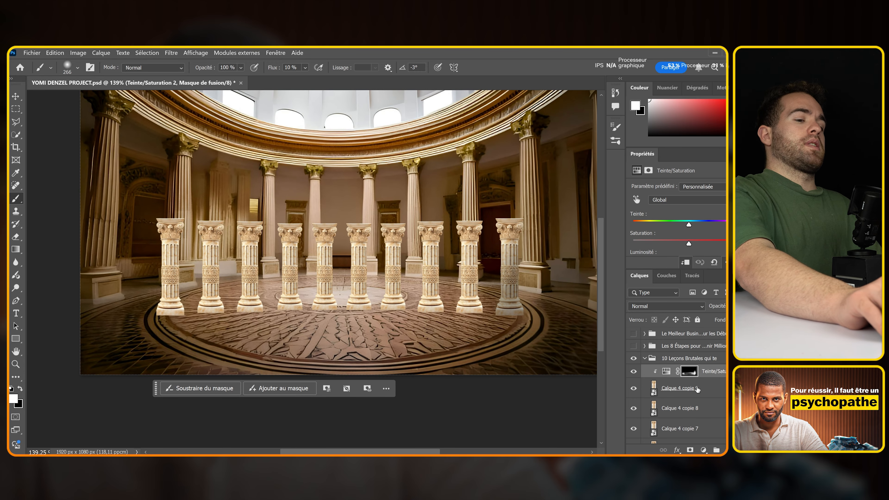
{"action": "scroll", "coordinate": [519, 351], "scroll_direction": "up", "scroll_amount": 2}
{"action": "scroll", "coordinate": [708, 382], "scroll_direction": "down", "scroll_amount": 1}
Add a clipped Hue/Saturation adjustment with lowered lightness to the leftmost pillar, invert its mask and start painting shade on the outer side
{"action": "left_click", "coordinate": [698, 396]}
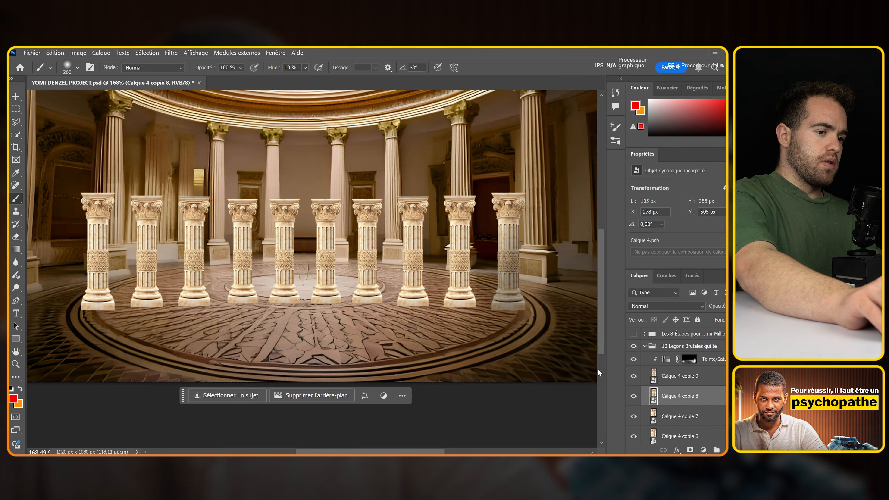
{"action": "left_click", "coordinate": [634, 395]}
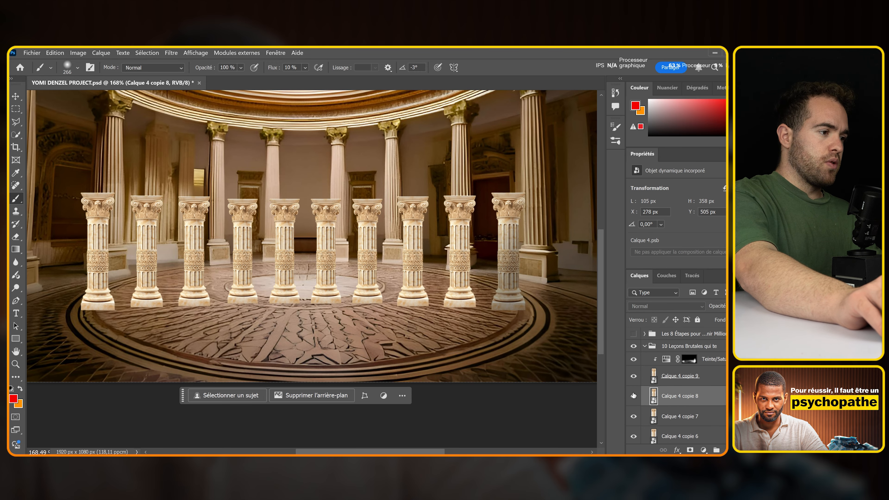
{"action": "left_click", "coordinate": [703, 450]}
{"action": "left_click", "coordinate": [672, 358]}
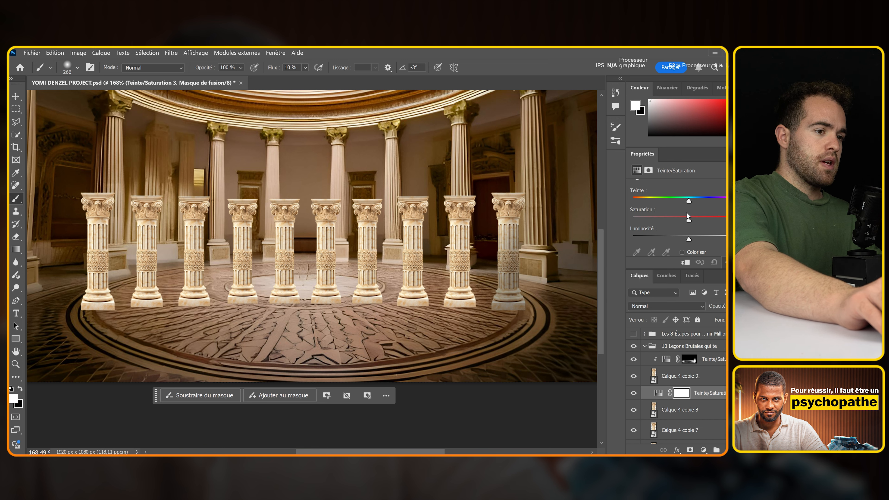
{"action": "left_click_drag", "start_coordinate": [688, 241], "coordinate": [668, 241]}
{"action": "key", "text": "ctrl+i"}
{"action": "left_click_drag", "start_coordinate": [57, 317], "coordinate": [222, 282]}
{"action": "left_click", "coordinate": [684, 262]}
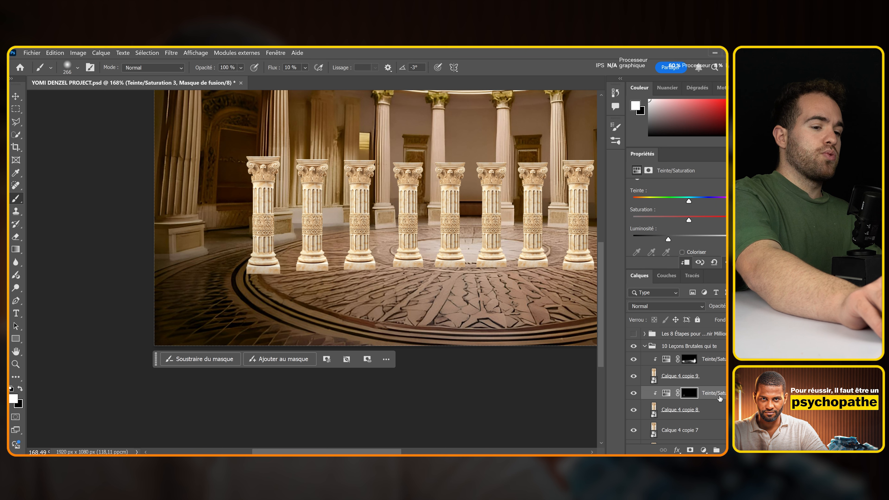
Deepen the leftmost pillar's shading with lower lightness and higher saturation, and paint black on the mask along the inner side
{"action": "scroll", "coordinate": [241, 266], "scroll_direction": "up", "scroll_amount": 3}
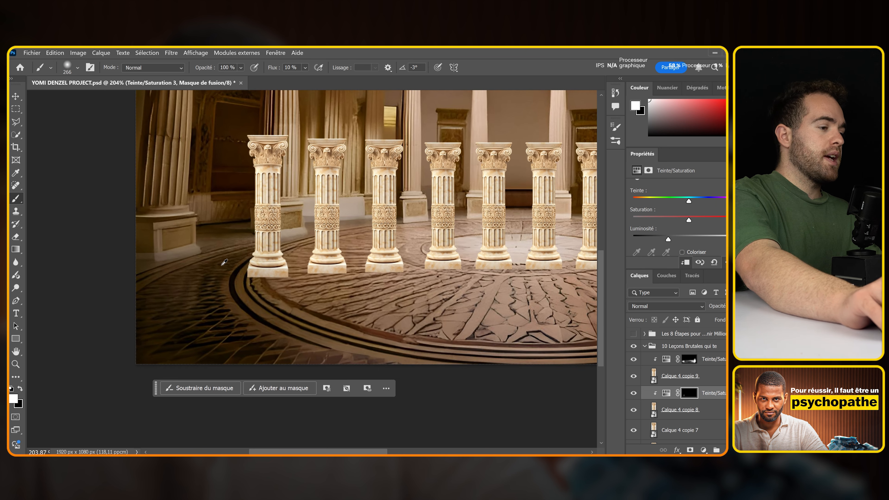
{"action": "scroll", "coordinate": [240, 292], "scroll_direction": "down", "scroll_amount": 5}
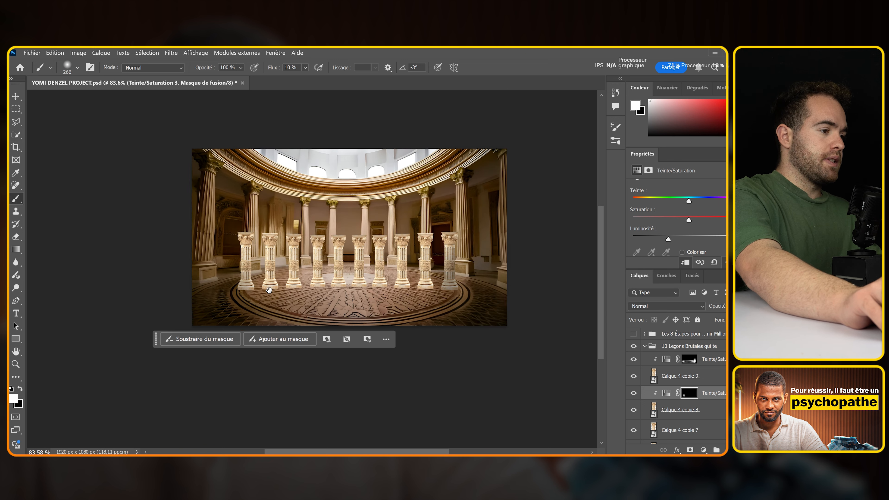
{"action": "scroll", "coordinate": [231, 291], "scroll_direction": "up", "scroll_amount": 3}
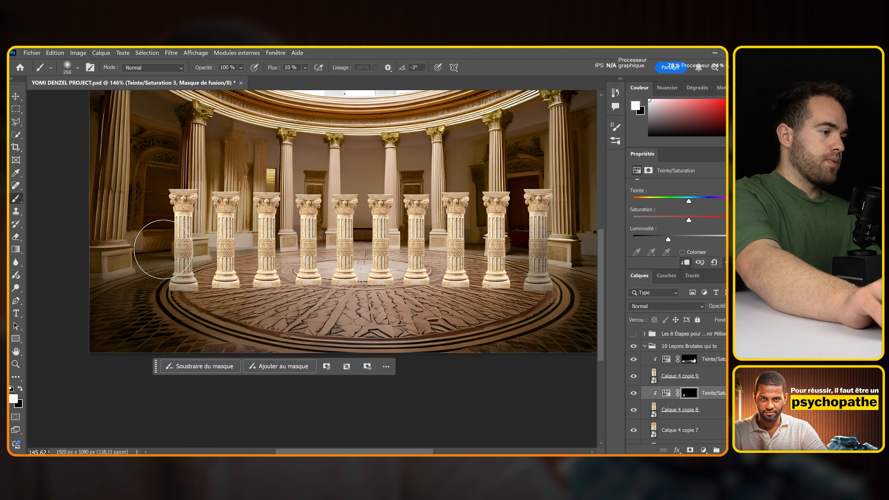
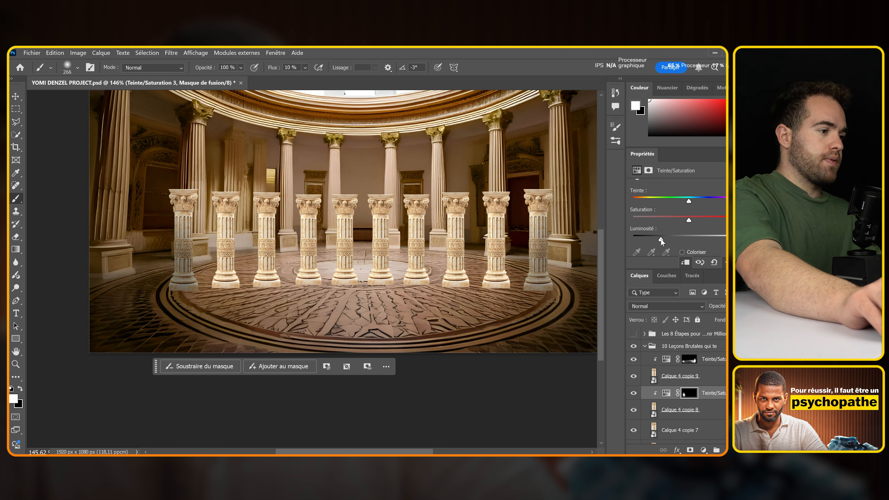
{"action": "left_click_drag", "start_coordinate": [661, 239], "coordinate": [662, 239]}
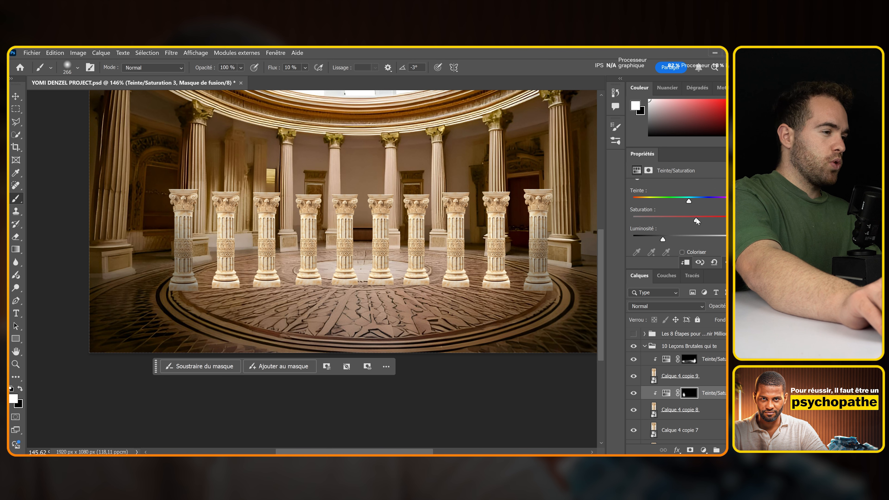
{"action": "left_click_drag", "start_coordinate": [702, 220], "coordinate": [703, 220]}
{"action": "key", "text": "x"}
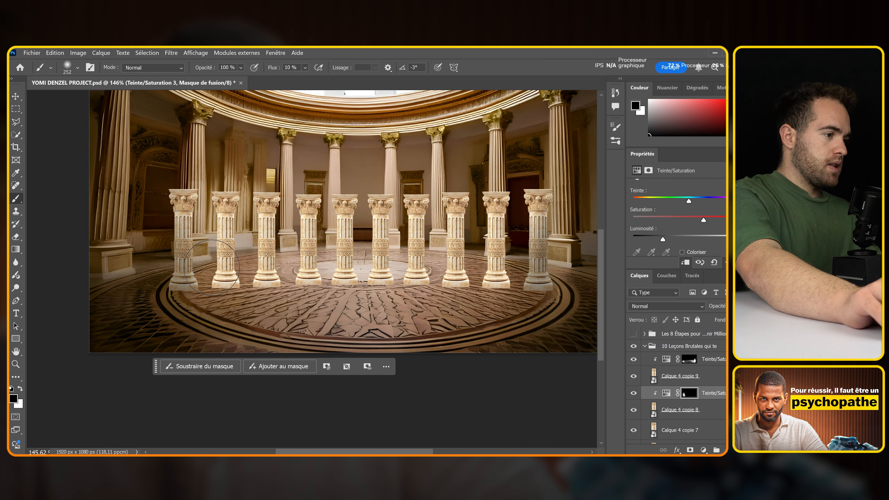
{"action": "left_click_drag", "start_coordinate": [215, 223], "coordinate": [213, 237]}
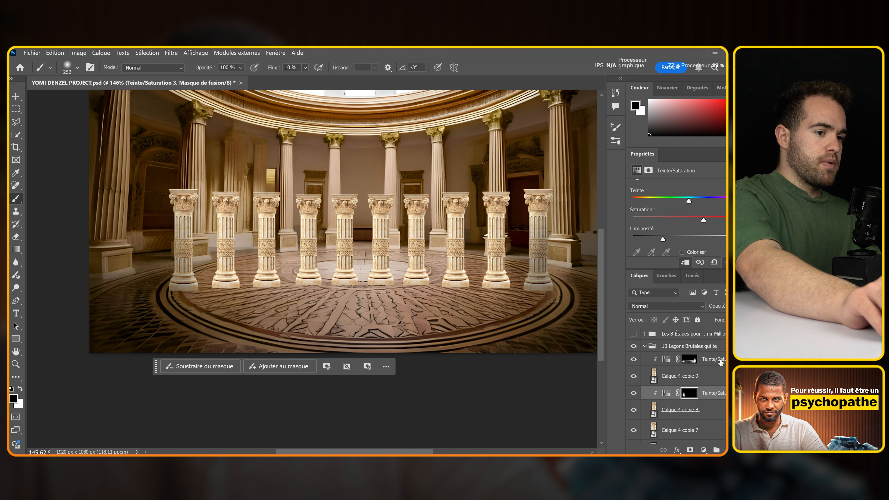
Raise the saturation and lower the lightness of the rightmost pillar's Hue/Saturation adjustment, and return to the leftmost pillar's adjustment mask
{"action": "left_click", "coordinate": [716, 346]}
{"action": "left_click", "coordinate": [723, 364]}
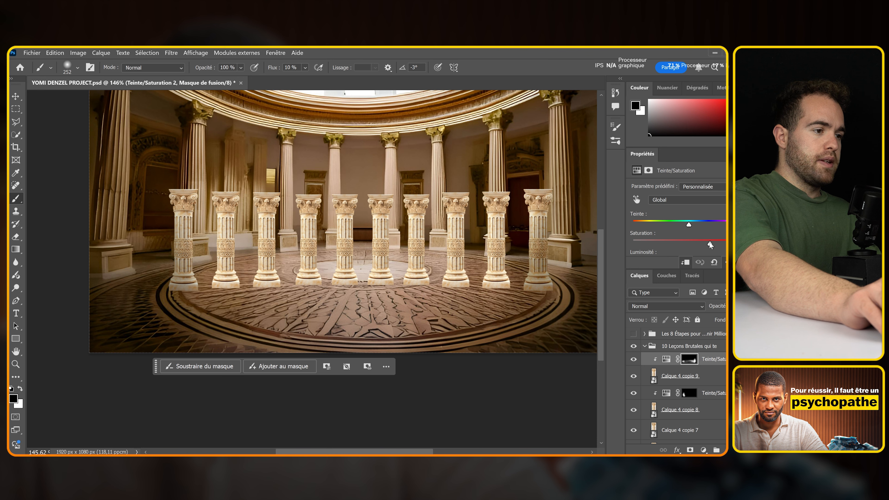
{"action": "scroll", "coordinate": [700, 244], "scroll_direction": "down", "scroll_amount": 2}
{"action": "left_click_drag", "start_coordinate": [663, 231], "coordinate": [663, 233]}
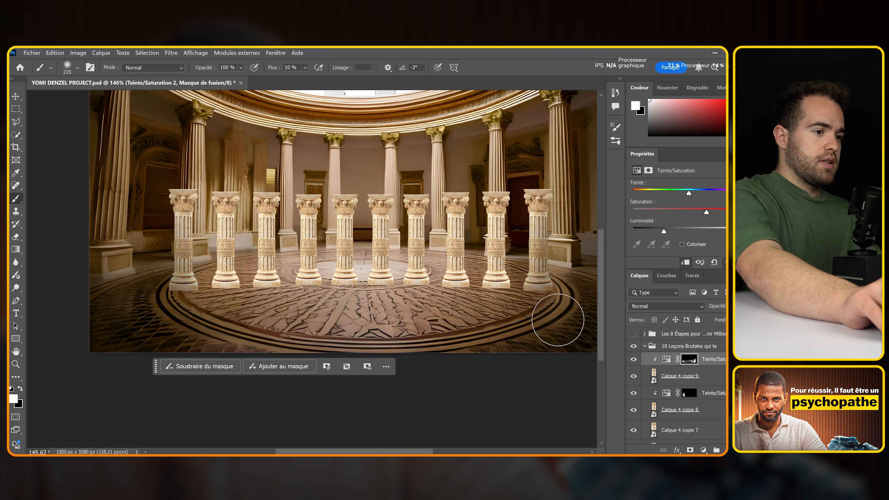
{"action": "left_click", "coordinate": [711, 393]}
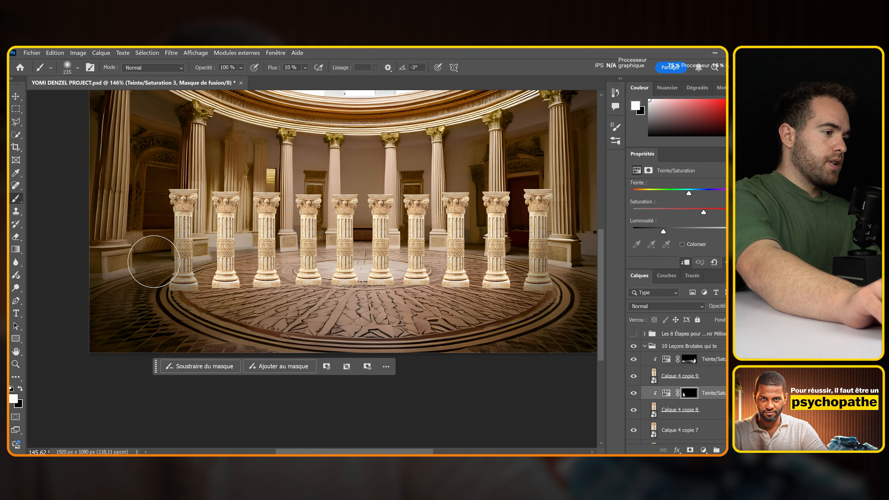
{"action": "scroll", "coordinate": [166, 250], "scroll_direction": "down", "scroll_amount": 3}
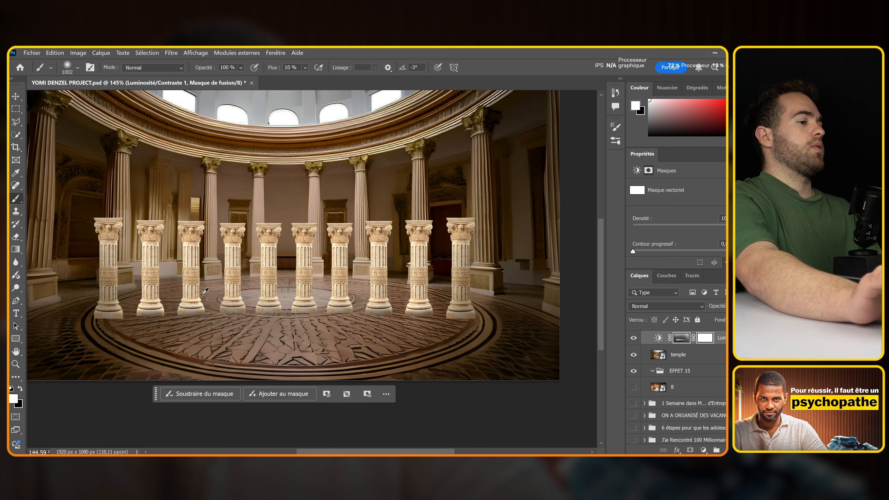
Group all the pillar layers, their Hue/Saturation adjustments and the generative fill layer into one group above the brightness adjustment
{"action": "scroll", "coordinate": [224, 297], "scroll_direction": "down", "scroll_amount": 5}
{"action": "left_click", "coordinate": [715, 358]}
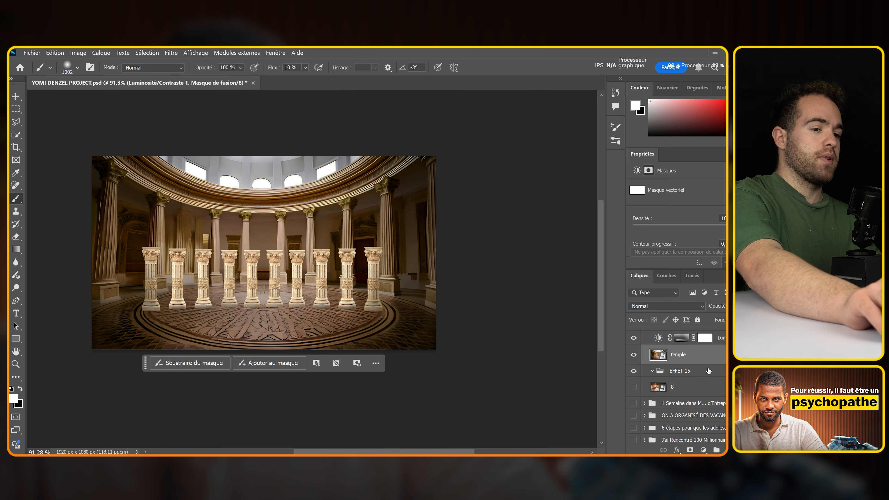
{"action": "scroll", "coordinate": [714, 382], "scroll_direction": "up", "scroll_amount": 3}
{"action": "scroll", "coordinate": [719, 388], "scroll_direction": "up", "scroll_amount": 2}
{"action": "scroll", "coordinate": [717, 389], "scroll_direction": "down", "scroll_amount": 1}
{"action": "left_click", "coordinate": [714, 381]}
{"action": "scroll", "coordinate": [711, 386], "scroll_direction": "up", "scroll_amount": 8}
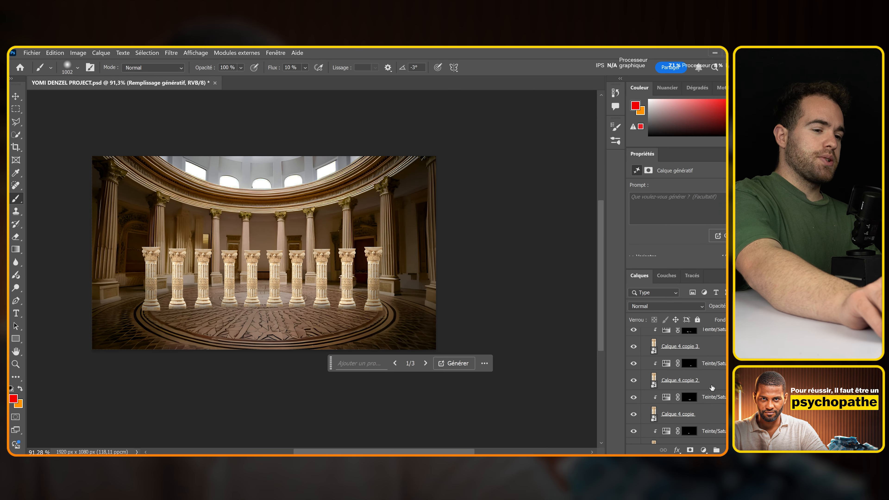
{"action": "scroll", "coordinate": [710, 385], "scroll_direction": "up", "scroll_amount": 4}
{"action": "left_click", "coordinate": [713, 380], "text": "shift"}
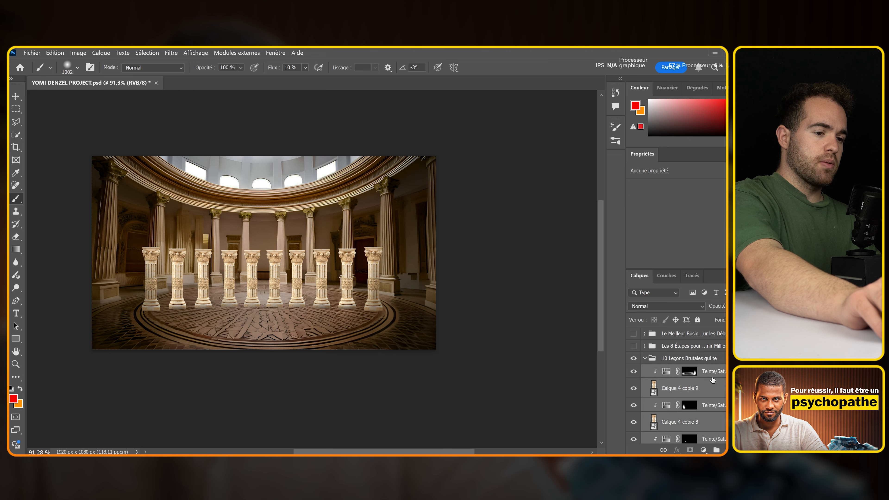
{"action": "key", "text": "ctrl+g"}
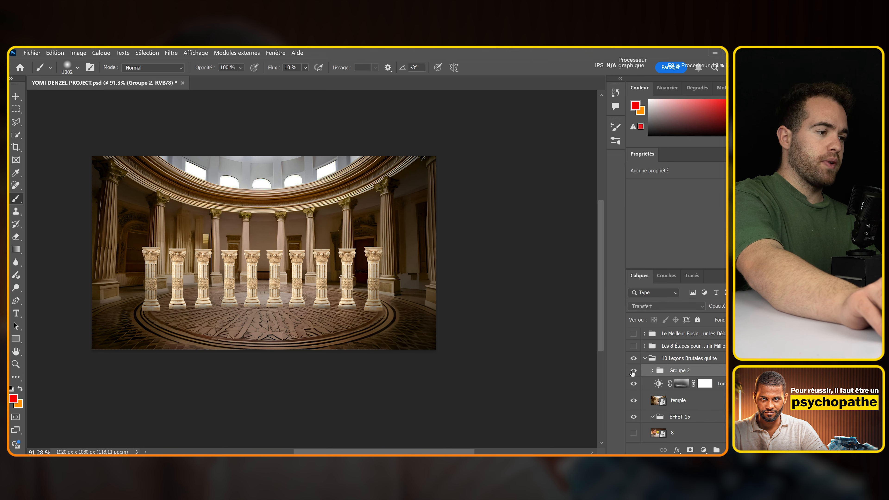
Hide the temple layer and toggle the pillar group's visibility to check the background and the pillars separately
{"action": "left_click", "coordinate": [634, 401]}
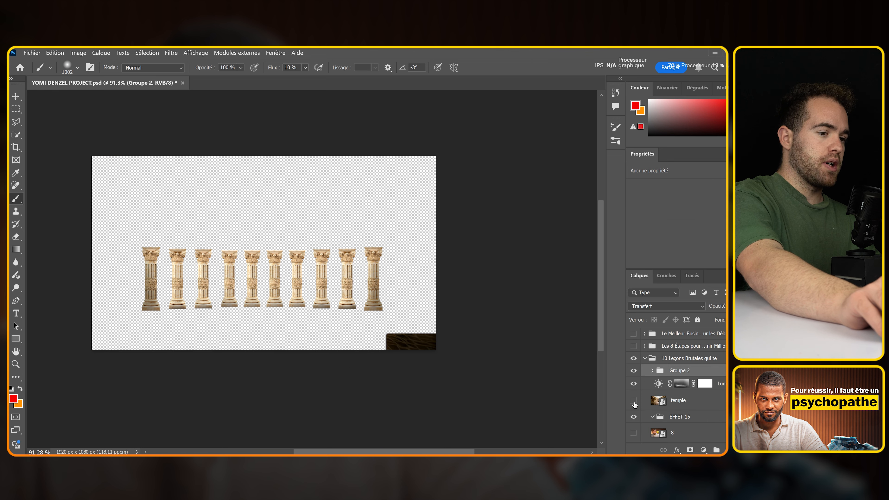
{"action": "left_click", "coordinate": [634, 402]}
{"action": "left_click", "coordinate": [634, 402]}
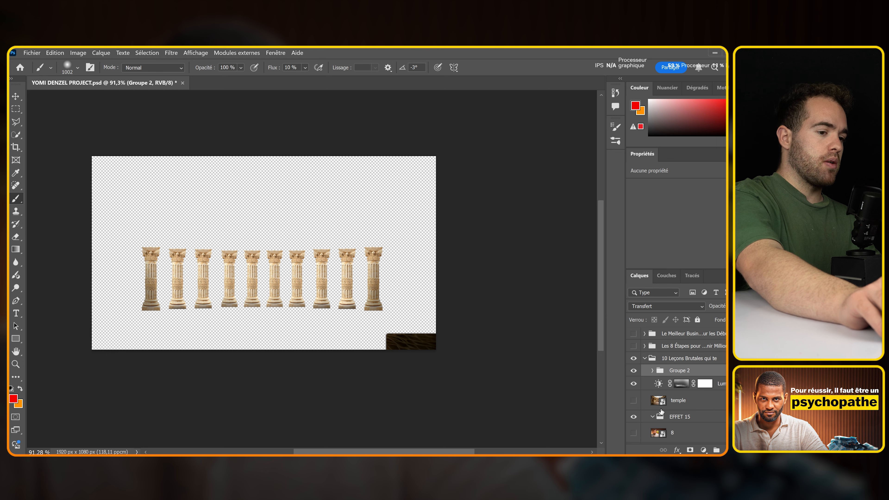
{"action": "left_click", "coordinate": [633, 371]}
{"action": "left_click", "coordinate": [634, 370]}
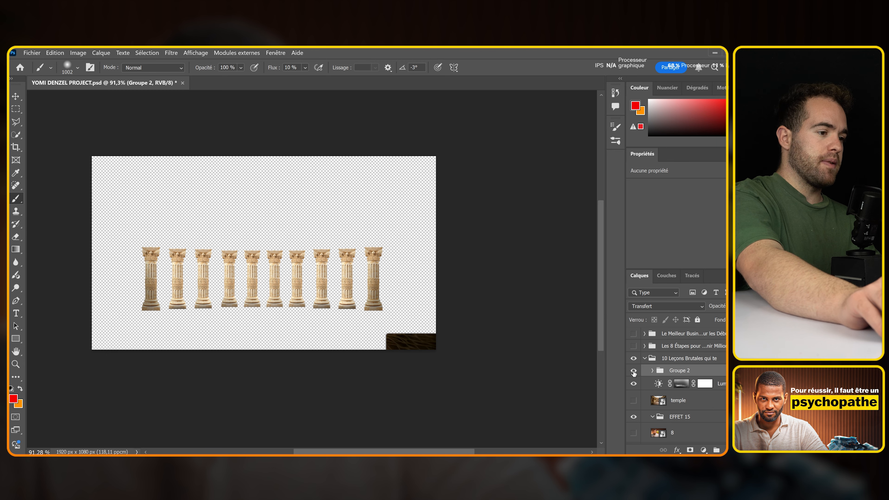
Export the isolated pillars as a large-file PNG named pilliers in the After Effects RUSH > FX 15 folder
{"action": "scroll", "coordinate": [224, 283], "scroll_direction": "up", "scroll_amount": 3}
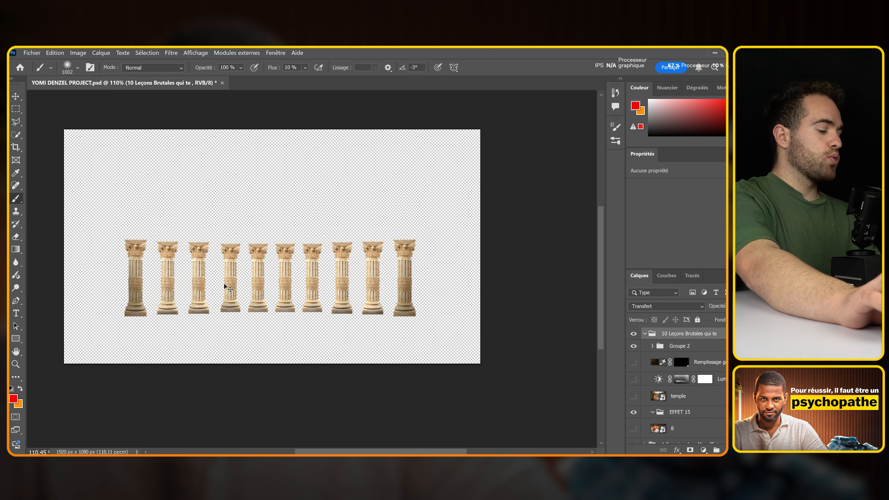
{"action": "key", "text": "ctrl+shift+s"}
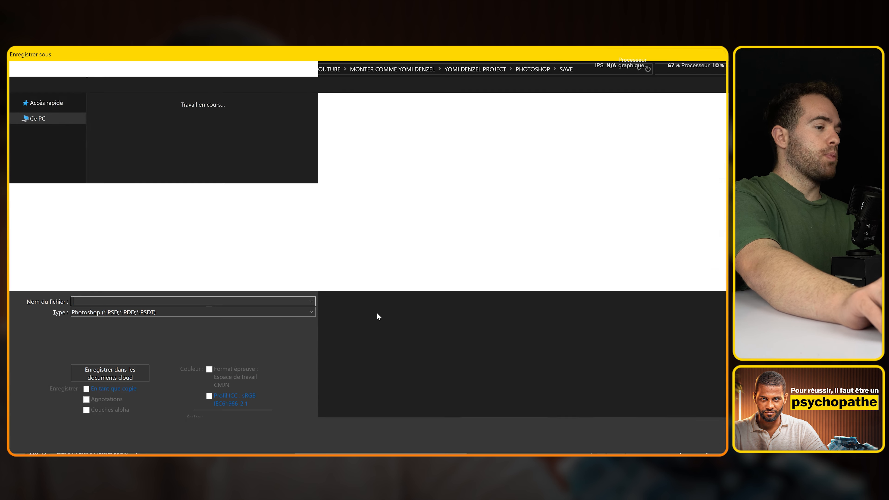
{"action": "left_click", "coordinate": [263, 312]}
{"action": "left_click", "coordinate": [90, 268]}
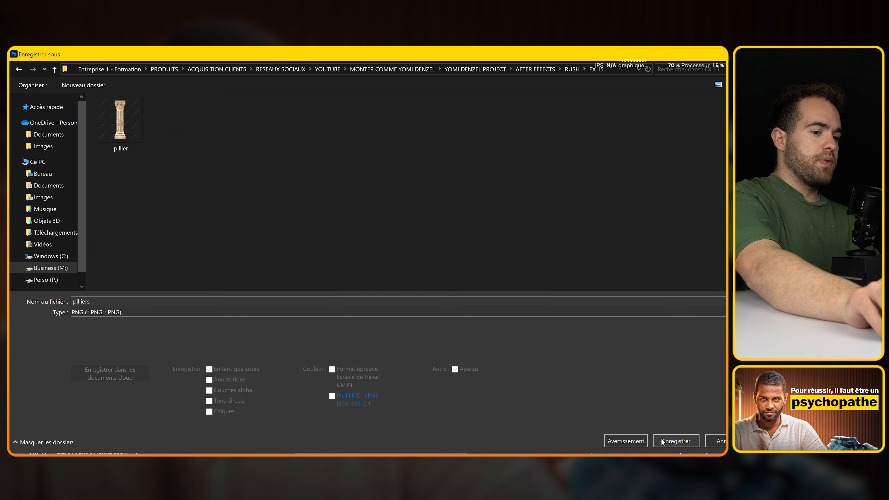
{"action": "left_click", "coordinate": [662, 441]}
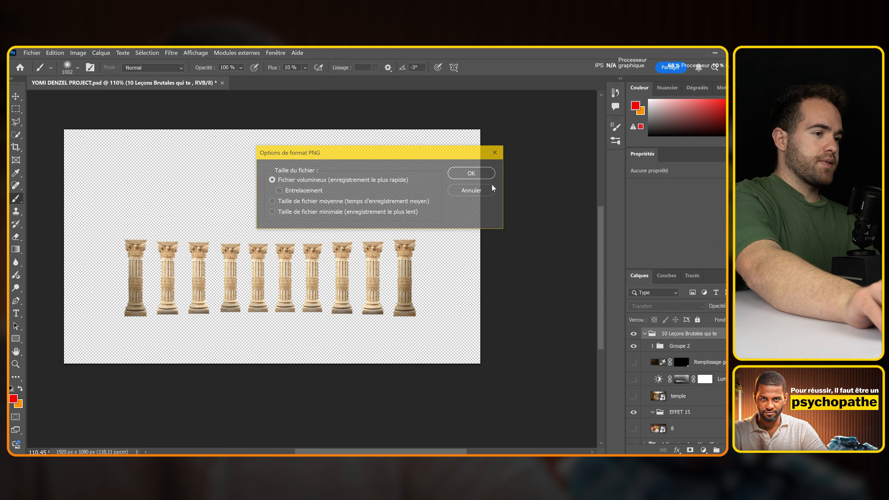
{"action": "left_click", "coordinate": [472, 176]}
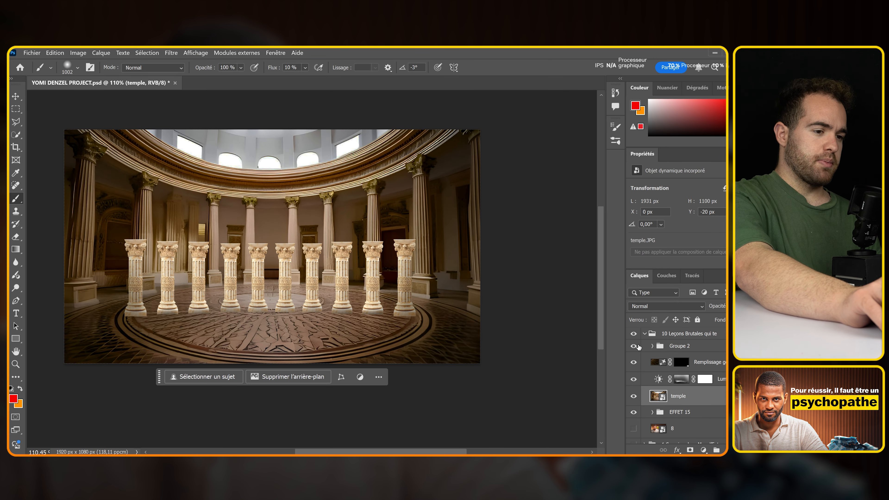
Hide the pillar group and export the temple background alone as a large-file PNG named fond
{"action": "left_click", "coordinate": [633, 346]}
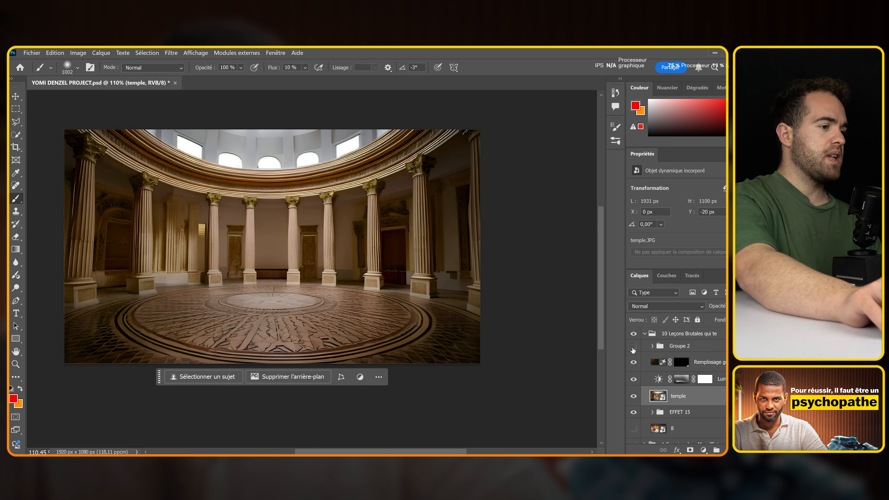
{"action": "key", "text": "ctrl+shift+s"}
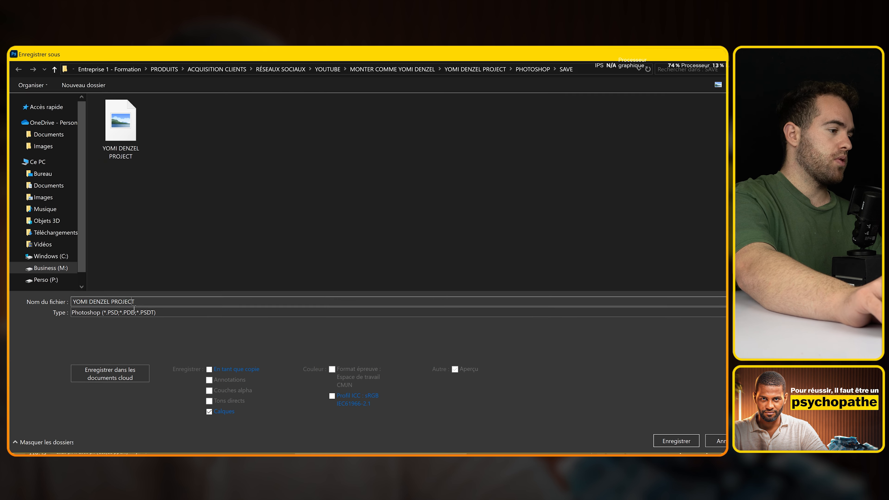
{"action": "left_click", "coordinate": [128, 311]}
{"action": "left_click", "coordinate": [124, 246]}
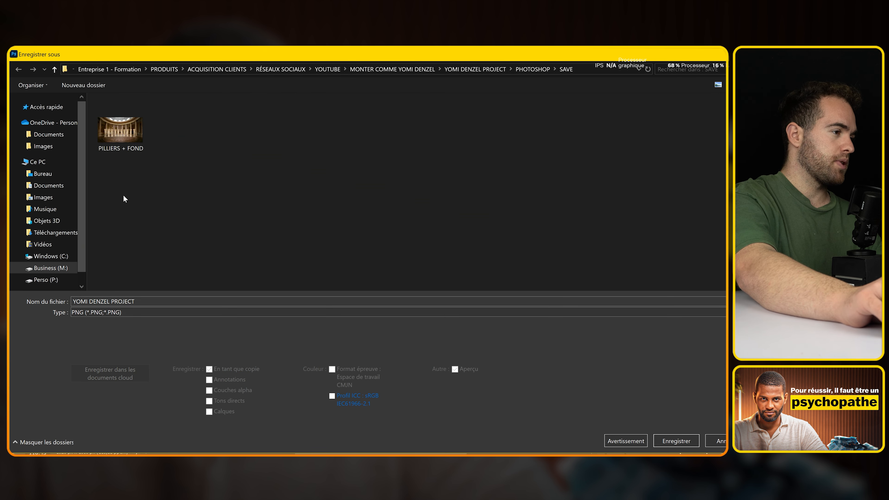
{"action": "left_click", "coordinate": [134, 303]}
{"action": "type", "text": "fond"}
{"action": "key", "text": "Return"}
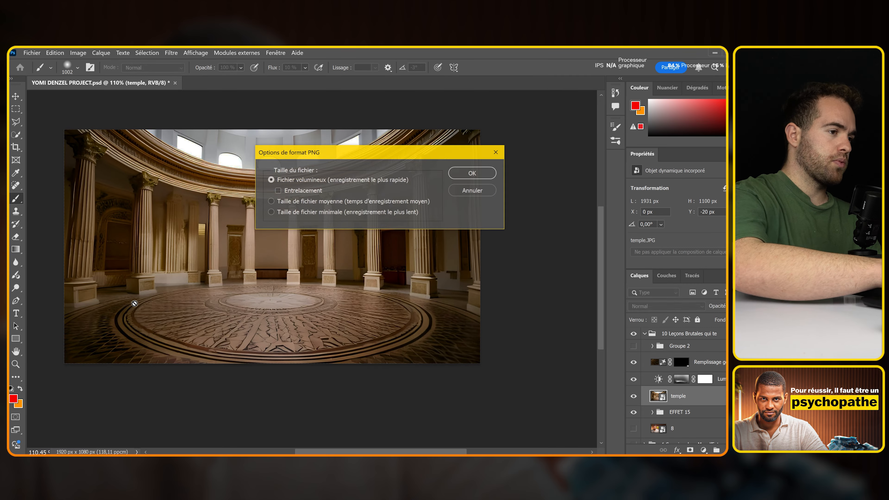
{"action": "key", "text": "Return"}
Export the temple background as a JPEG in the After Effects RUSH > FX 15 folder and rename the file FOND
{"action": "key", "text": "ctrl+shift+s"}
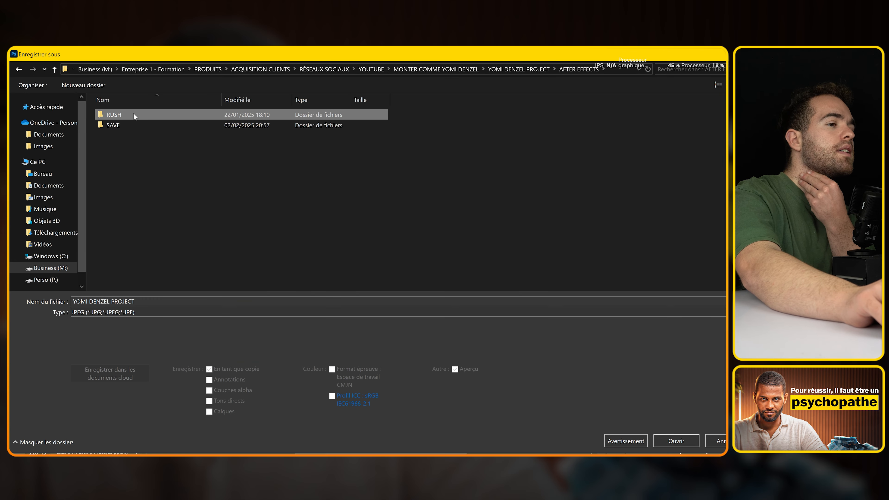
{"action": "double_click", "coordinate": [134, 115]}
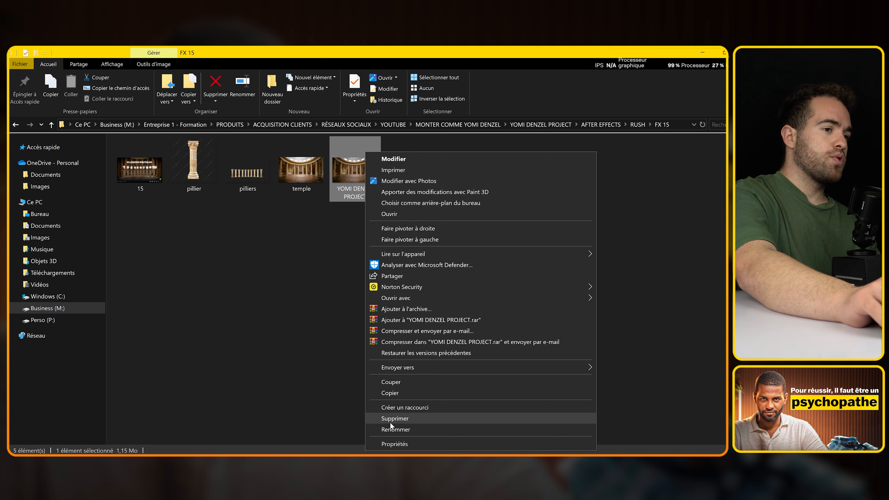
{"action": "left_click", "coordinate": [389, 418]}
{"action": "left_click", "coordinate": [651, 289]}
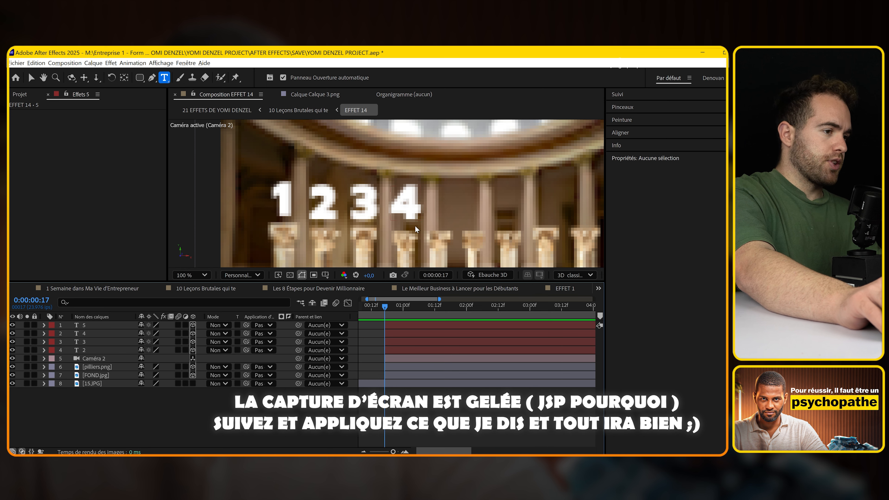
In After Effects, duplicate the number text for the remaining pillars and place copies reading 5 to 10 above them
{"action": "left_click", "coordinate": [410, 215]}
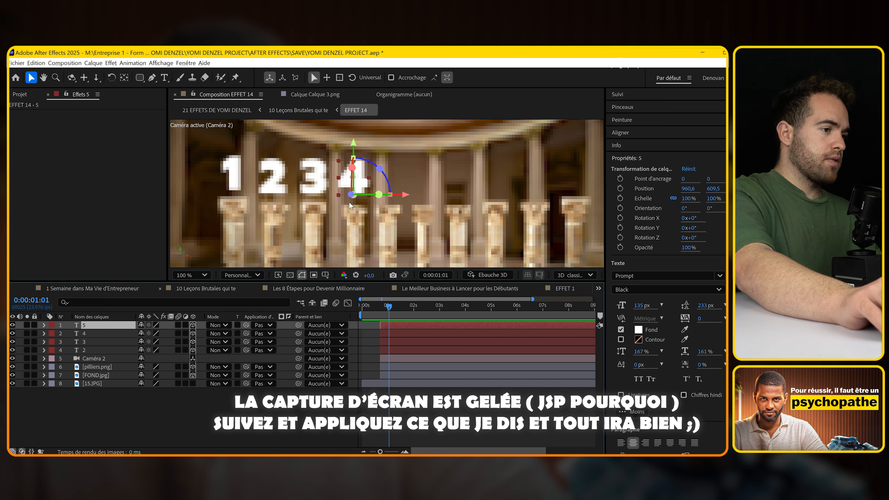
{"action": "key", "text": "ctrl+d"}
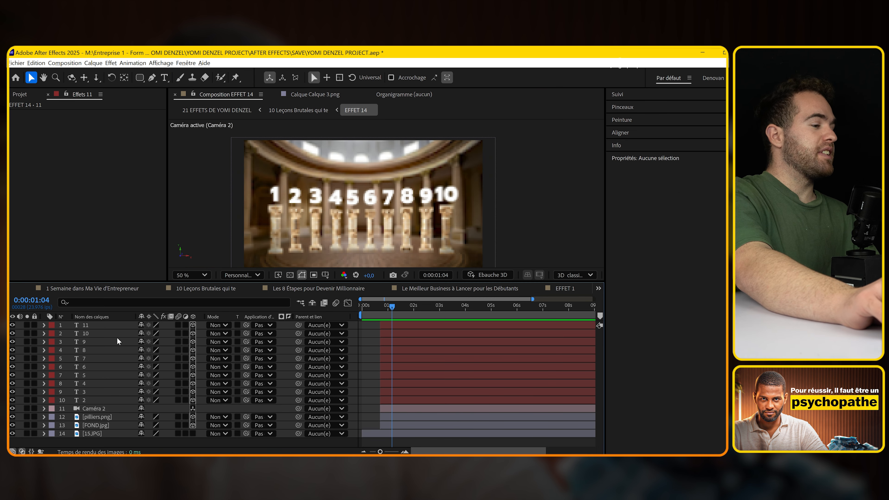
Scale all ten number text layers to 72% and collapse the layers' properties
{"action": "left_click", "coordinate": [104, 325]}
{"action": "left_click", "coordinate": [96, 401], "text": "shift"}
{"action": "key", "text": "s"}
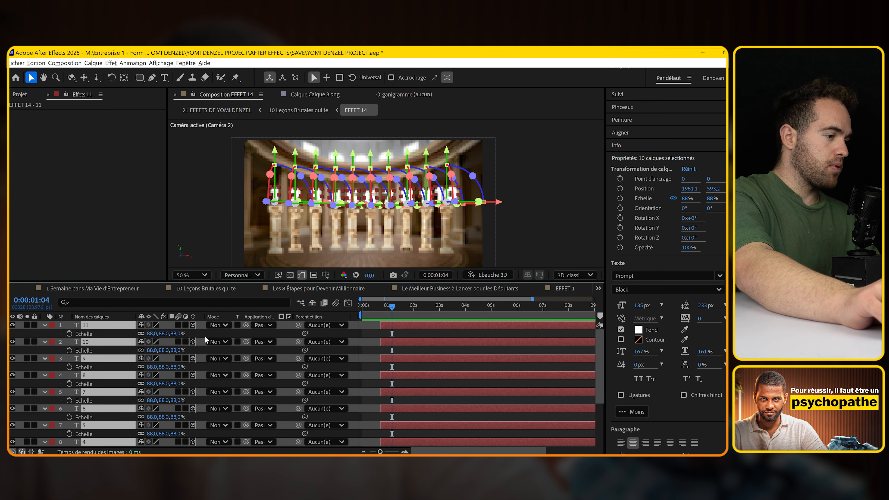
{"action": "left_click_drag", "start_coordinate": [162, 334], "coordinate": [149, 334]}
{"action": "left_click", "coordinate": [371, 354]}
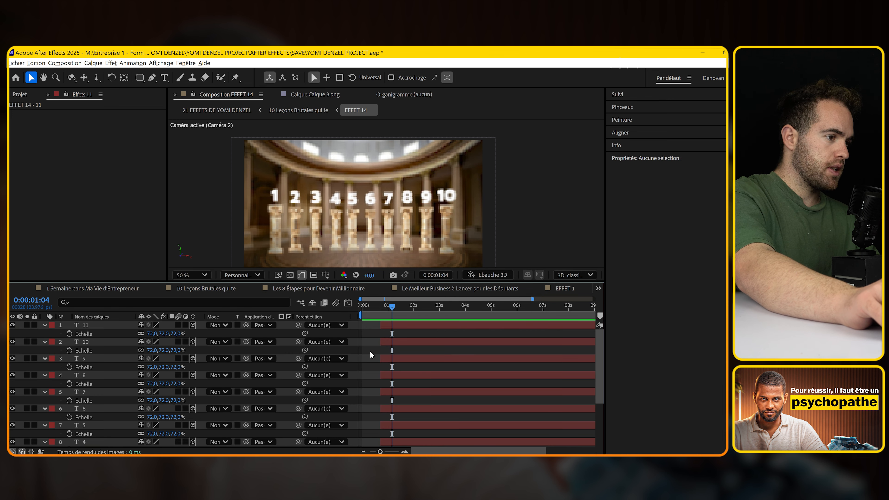
{"action": "key", "text": "ctrl+a"}
{"action": "key", "text": "u"}
{"action": "left_click", "coordinate": [353, 346]}
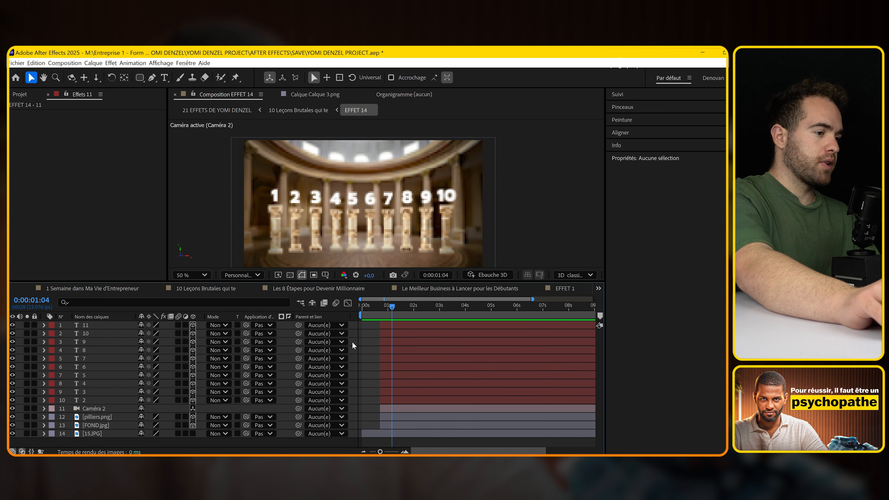
Select the number layers and choose Animation Composer's Overshoot Rotate Around Anchor Point starter preset in its Right variant
{"action": "left_click", "coordinate": [400, 400]}
{"action": "key", "text": "ctrl+a"}
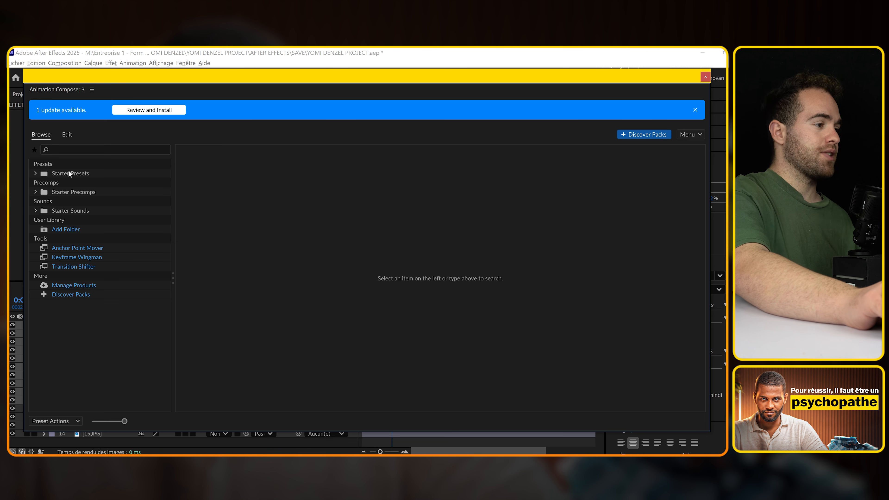
{"action": "left_click", "coordinate": [69, 172]}
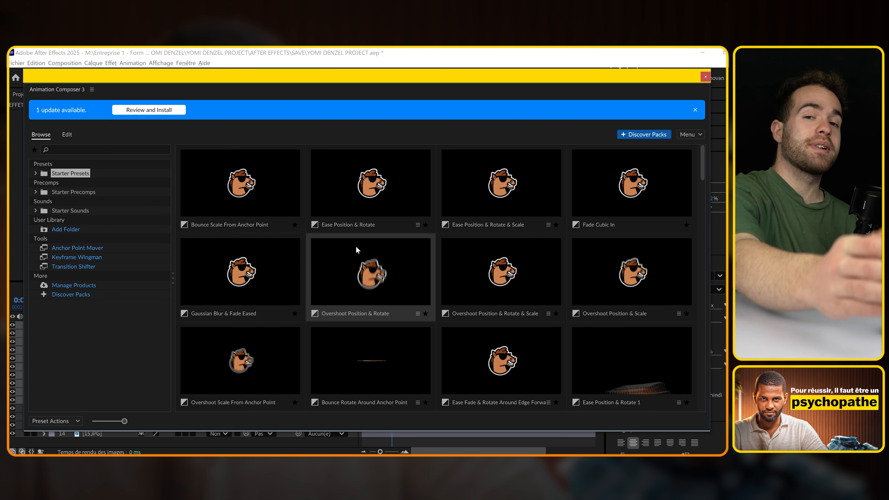
{"action": "scroll", "coordinate": [290, 246], "scroll_direction": "down", "scroll_amount": 5}
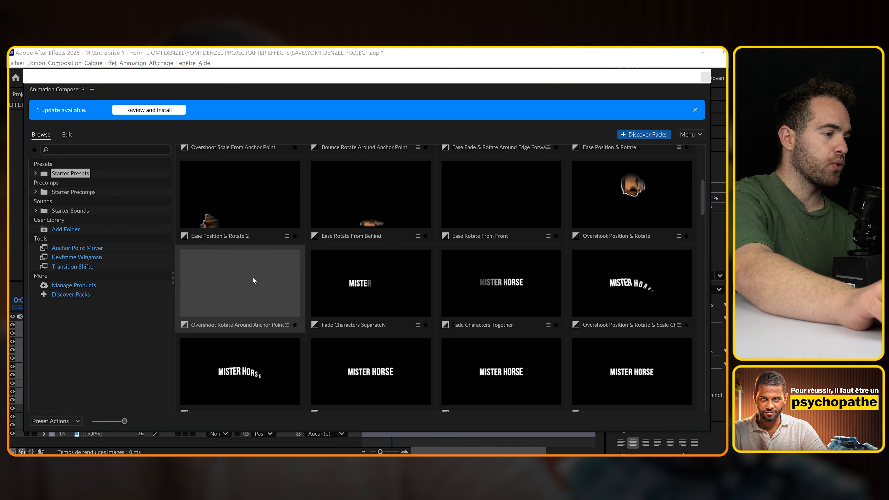
{"action": "left_click", "coordinate": [252, 276]}
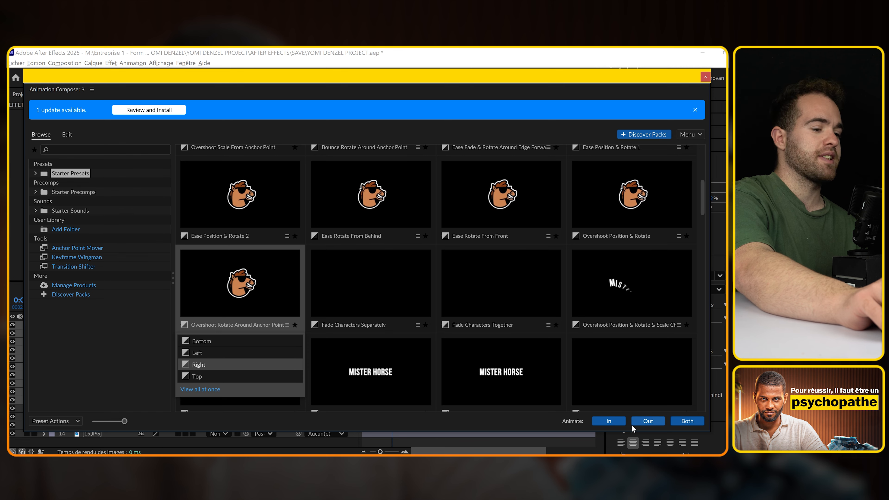
Apply the Right variant of the Overshoot Rotate Around Anchor Point preset as the In animation of the number layers
{"action": "left_click", "coordinate": [610, 421]}
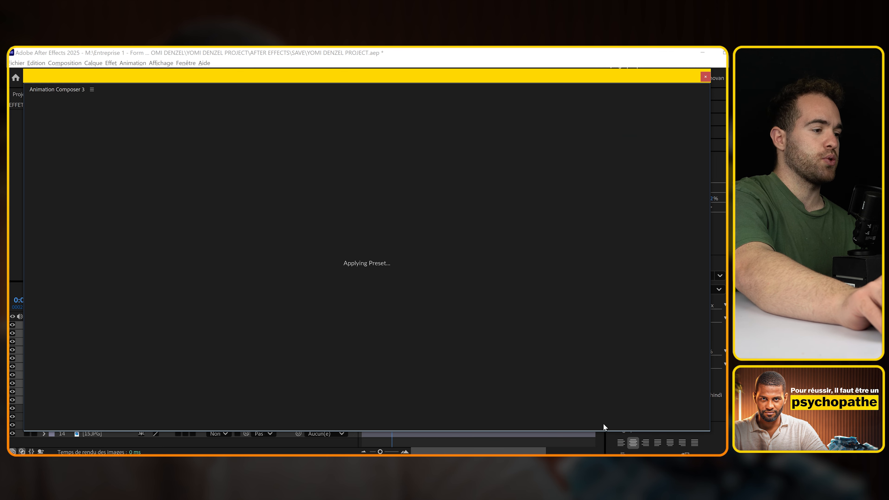
{"action": "left_click", "coordinate": [705, 77]}
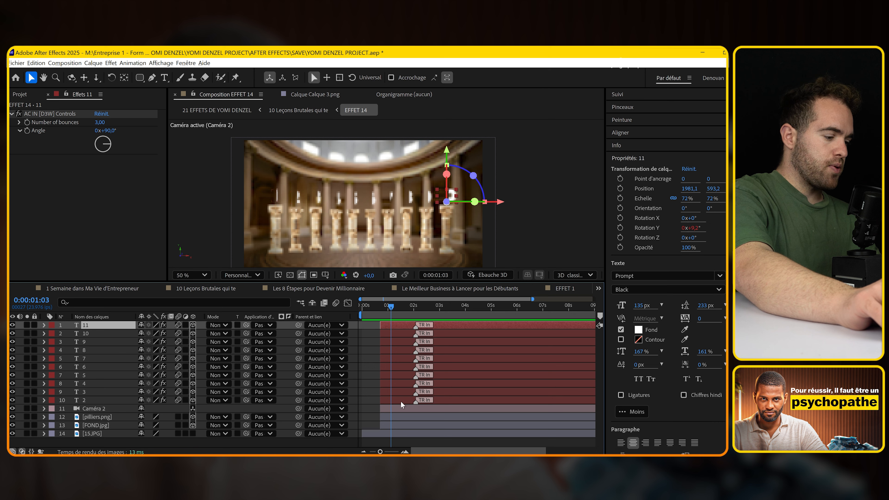
Set the Z position of all ten number layers and pilliers.png together to -45
{"action": "left_click", "coordinate": [402, 400], "text": "shift"}
{"action": "scroll", "coordinate": [401, 404], "scroll_direction": "right", "scroll_amount": 1}
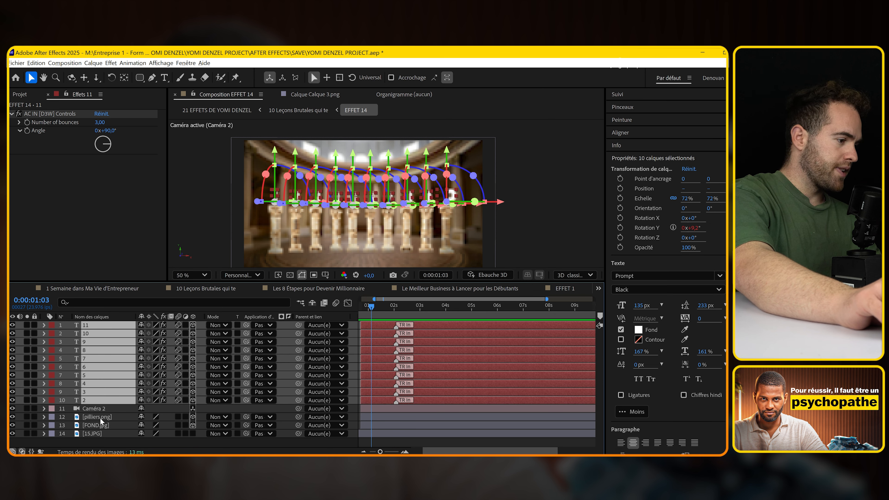
{"action": "left_click", "coordinate": [100, 417], "text": "ctrl"}
{"action": "key", "text": "p"}
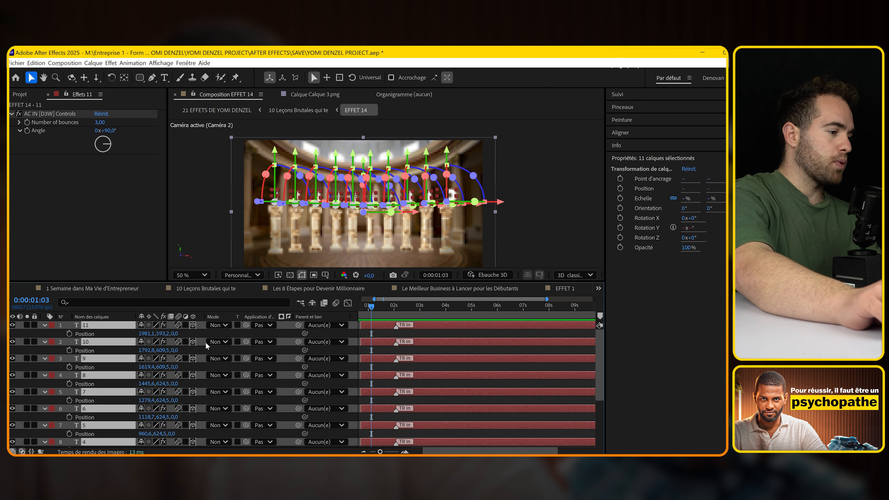
{"action": "left_click_drag", "start_coordinate": [176, 334], "coordinate": [169, 334]}
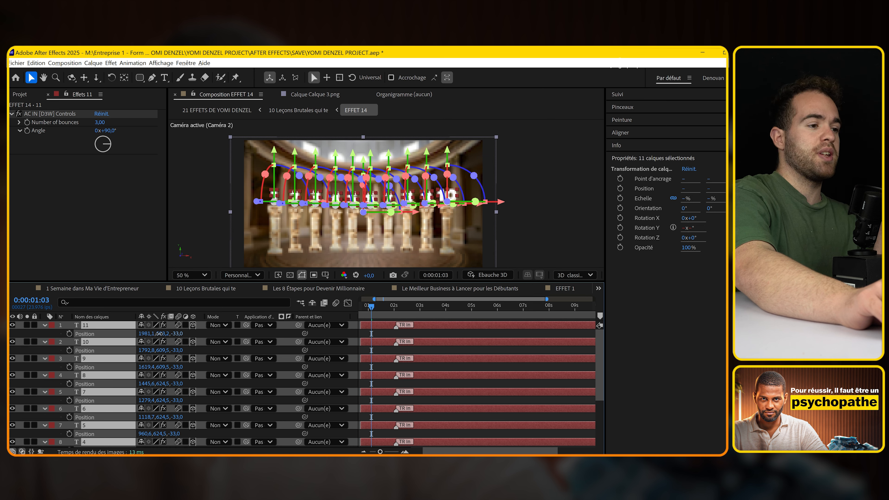
{"action": "left_click_drag", "start_coordinate": [159, 333], "coordinate": [155, 335]}
{"action": "left_click", "coordinate": [363, 340]}
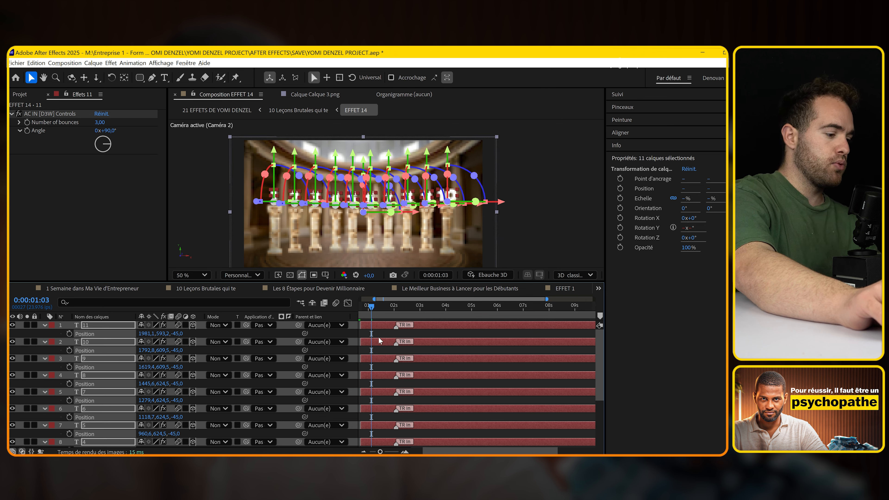
Stagger the number layers in the timeline so they start one after another, from layer 2 up to layer 11
{"action": "left_click", "coordinate": [355, 346]}
{"action": "key", "text": "u"}
{"action": "left_click_drag", "start_coordinate": [371, 314], "coordinate": [385, 314]}
{"action": "left_click_drag", "start_coordinate": [391, 390], "coordinate": [429, 368]}
{"action": "key", "text": "="}
{"action": "left_click_drag", "start_coordinate": [398, 360], "coordinate": [430, 354]}
{"action": "left_click_drag", "start_coordinate": [430, 351], "coordinate": [437, 352]}
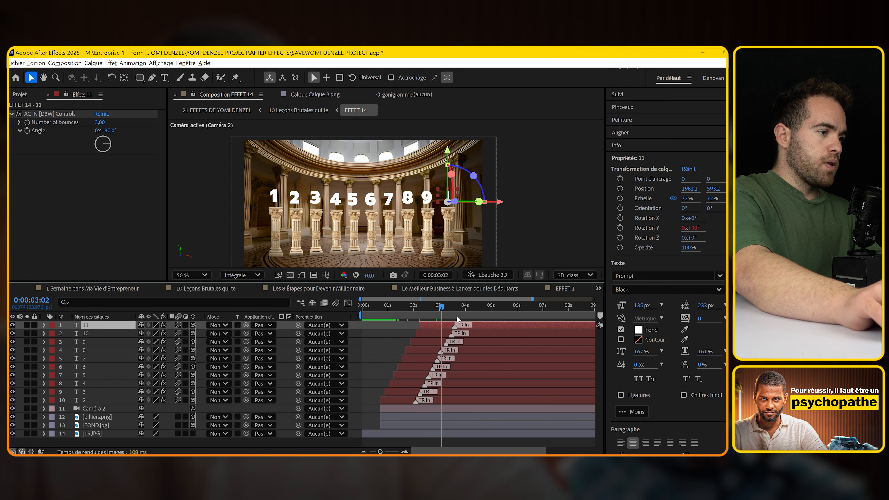
Scrub to the appearance of the number 10 and set the preview resolution to Un quart
{"action": "mouse_move", "coordinate": [444, 314]}
{"action": "left_mouse_down"}
{"action": "mouse_move", "coordinate": [412, 314]}
{"action": "mouse_move", "coordinate": [448, 314]}
{"action": "left_mouse_up"}
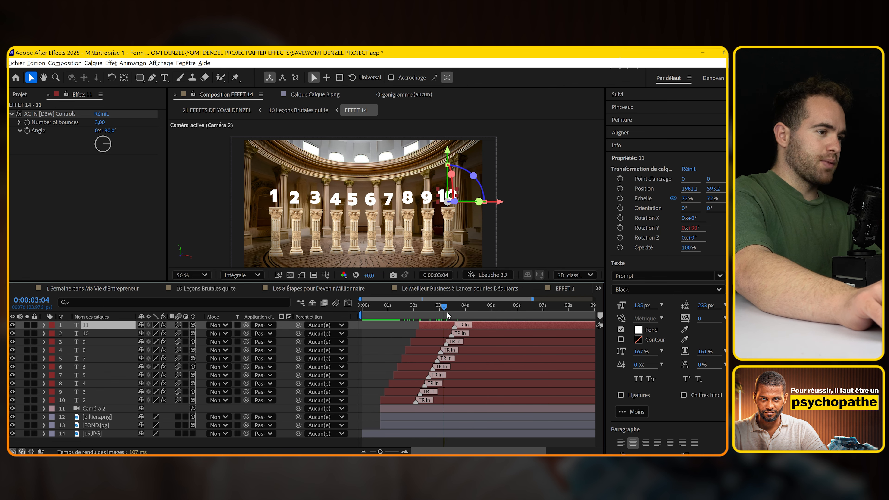
{"action": "left_click", "coordinate": [242, 274]}
{"action": "left_click", "coordinate": [245, 355]}
{"action": "left_click", "coordinate": [376, 338]}
Duplicate text layer 11 and move the copy above the middle pillars, to about X 1080,8 and Y 315,9
{"action": "left_click", "coordinate": [98, 325]}
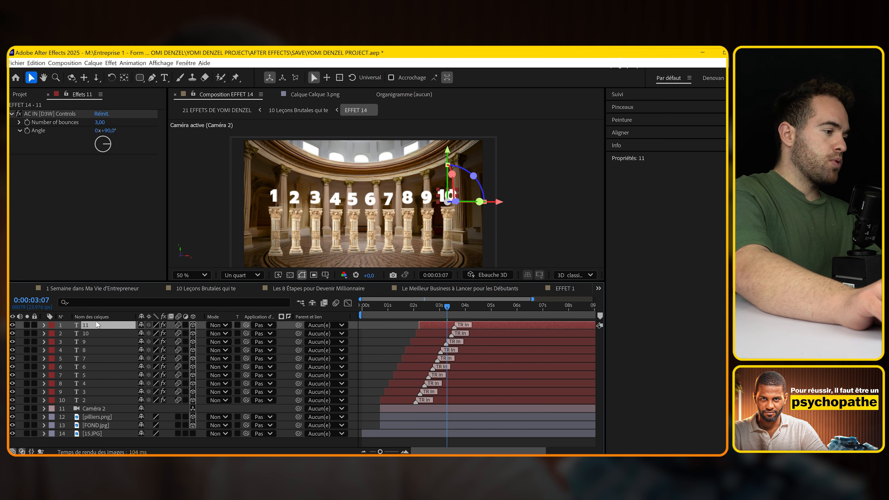
{"action": "key", "text": "ctrl+d"}
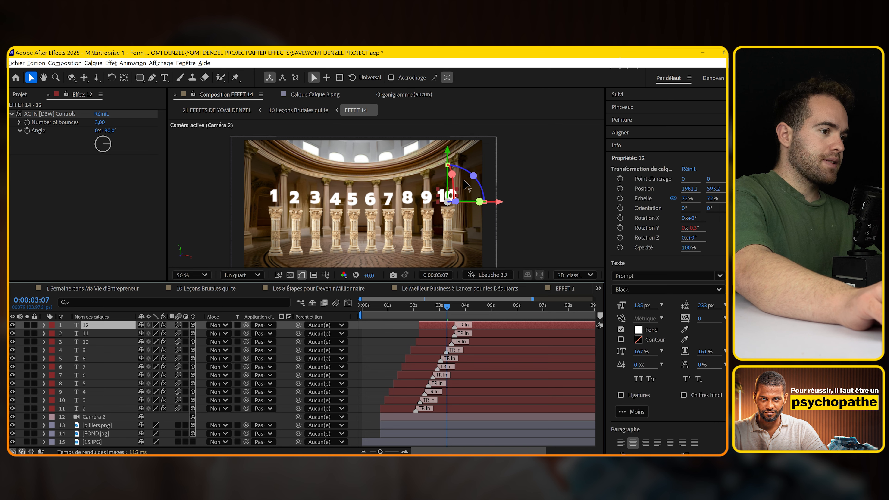
{"action": "left_click_drag", "start_coordinate": [448, 187], "coordinate": [398, 159]}
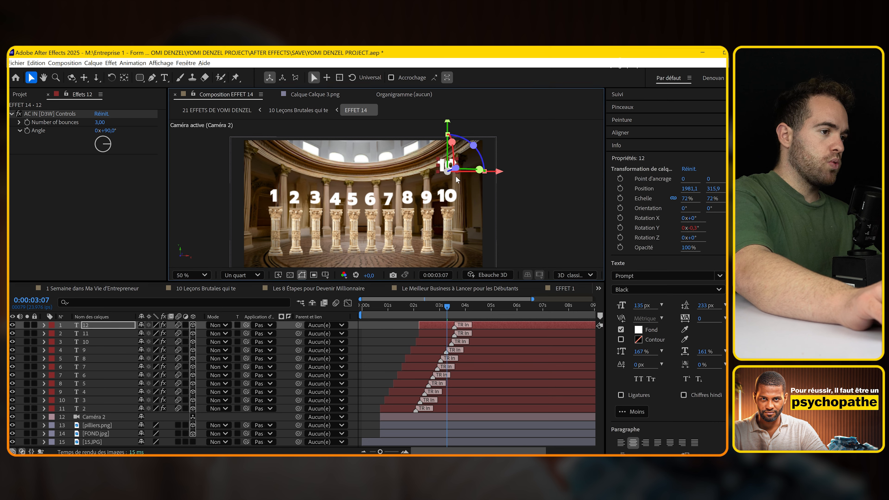
{"action": "left_click_drag", "start_coordinate": [496, 170], "coordinate": [400, 170]}
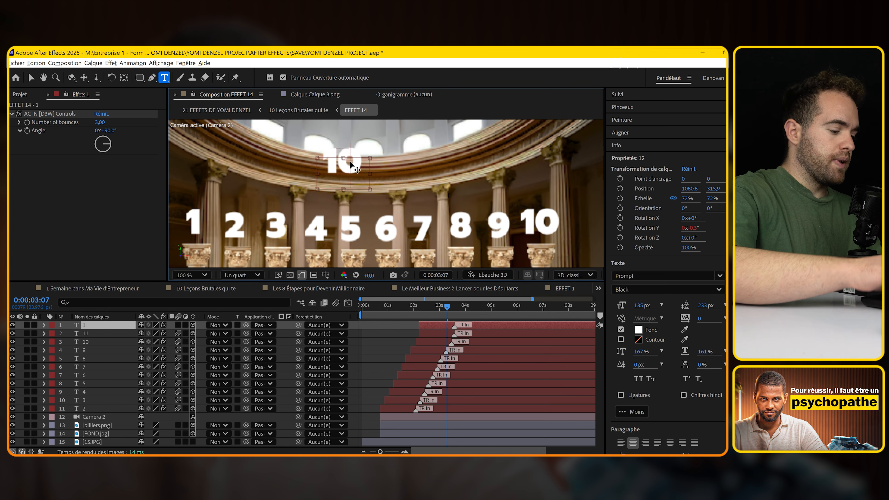
Replace the duplicate's text with "10 leçons brutales" and widen its text box so the title fits on one line
{"action": "type", "text": "rutales"}
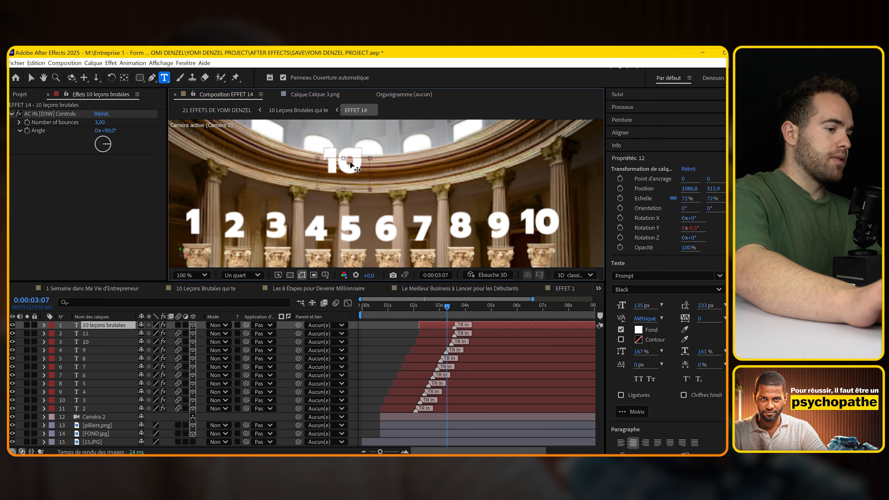
{"action": "scroll", "coordinate": [435, 184], "scroll_direction": "down", "scroll_amount": 1}
{"action": "left_click_drag", "start_coordinate": [435, 184], "coordinate": [546, 186]}
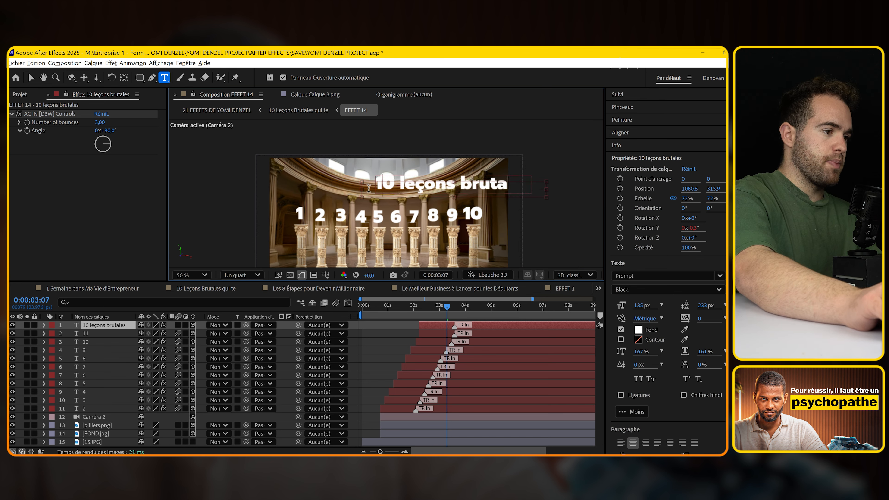
{"action": "left_click_drag", "start_coordinate": [351, 192], "coordinate": [268, 191]}
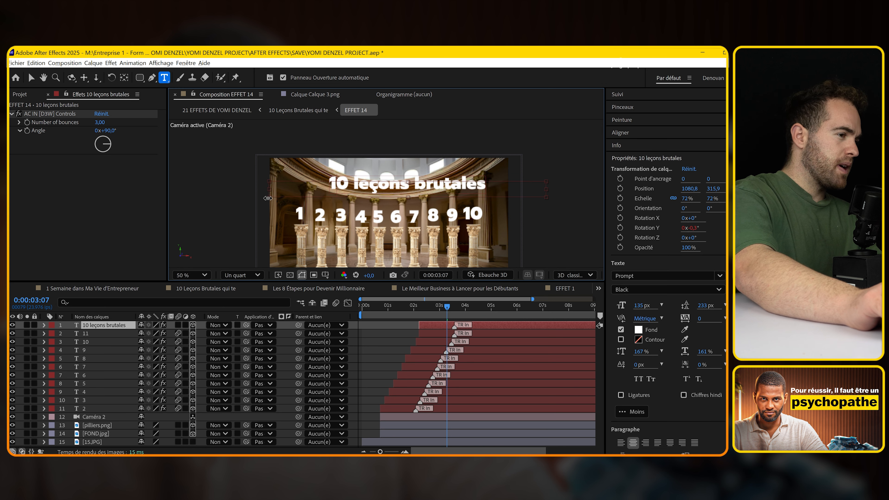
{"action": "left_click_drag", "start_coordinate": [545, 189], "coordinate": [508, 191]}
Format the whole "10 leçons brutales" title in all caps and reduce its font size
{"action": "triple_click", "coordinate": [343, 190]}
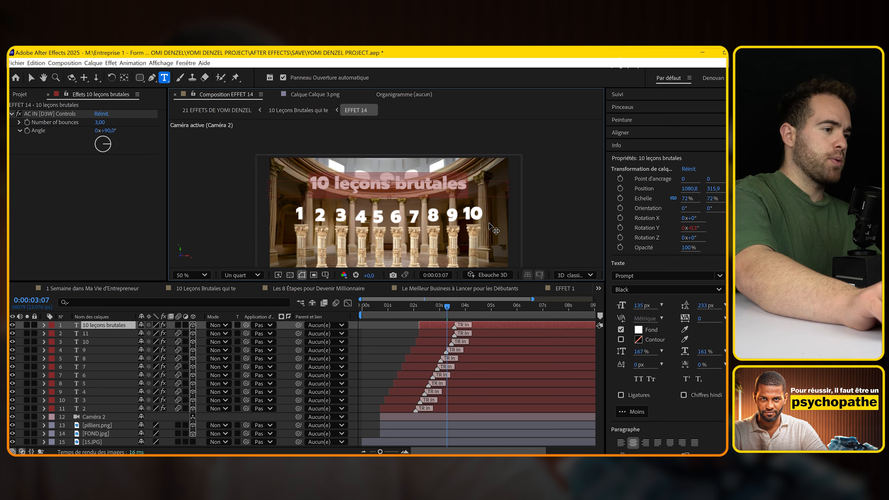
{"action": "scroll", "coordinate": [654, 399], "scroll_direction": "down", "scroll_amount": 3}
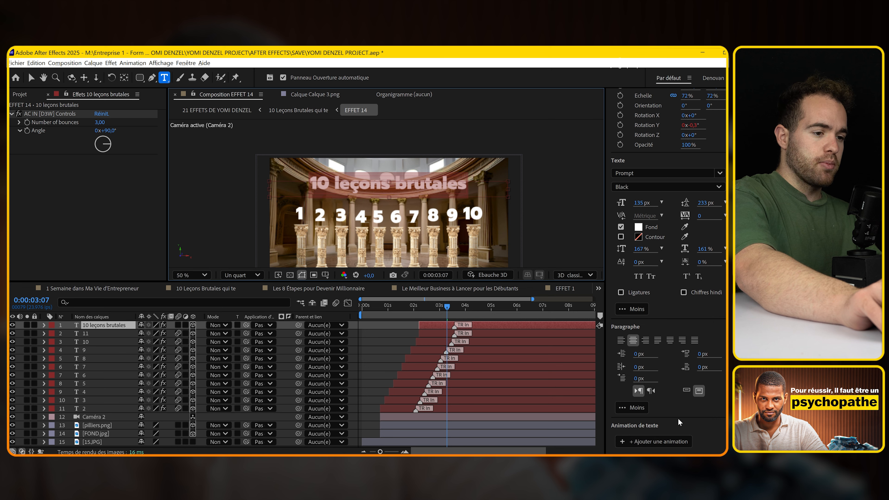
{"action": "left_click", "coordinate": [638, 276]}
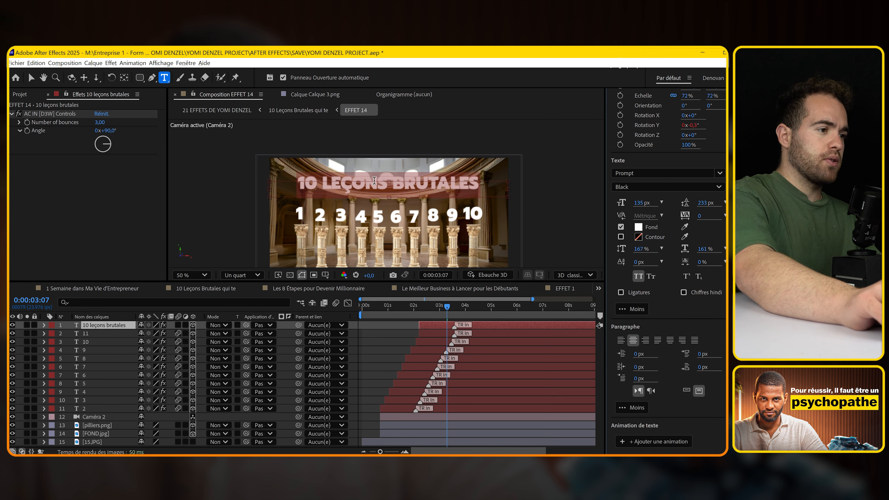
{"action": "left_click_drag", "start_coordinate": [639, 203], "coordinate": [626, 205]}
{"action": "key", "text": "v"}
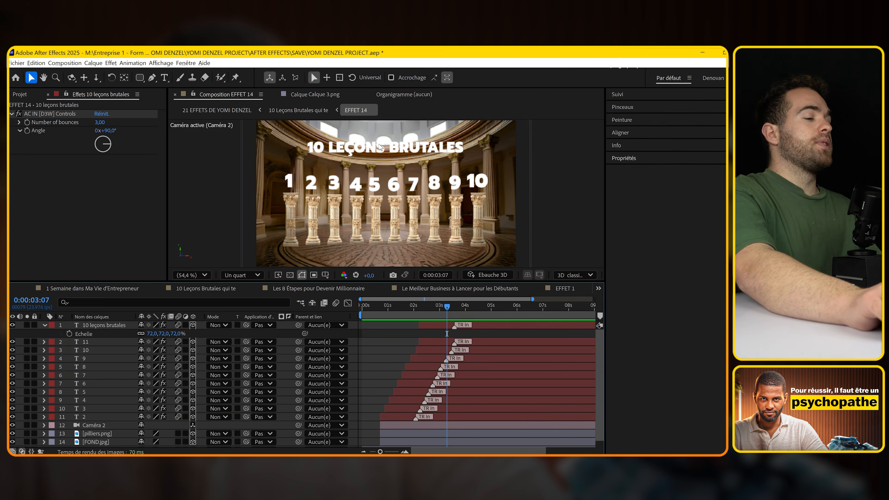
Remove the Overshoot Rotate Around Anchor Point preset from the "10 leçons brutales" layer in Animation Composer
{"action": "key", "text": "s"}
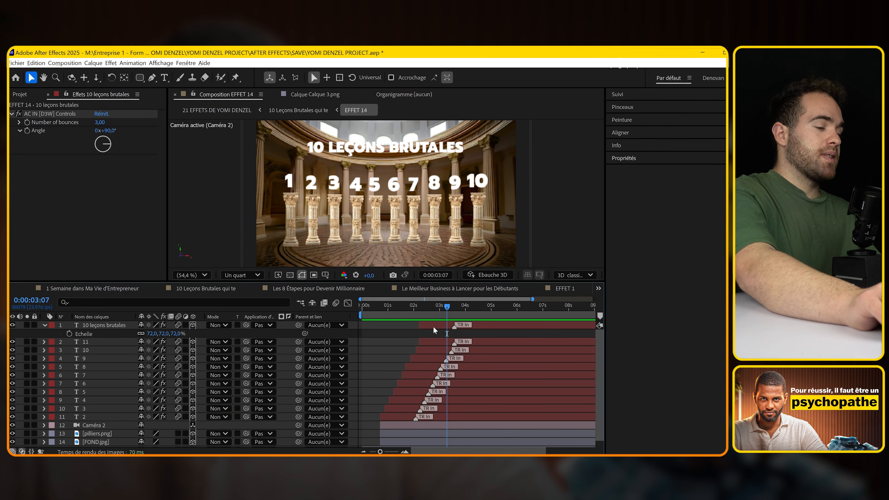
{"action": "left_click", "coordinate": [433, 327]}
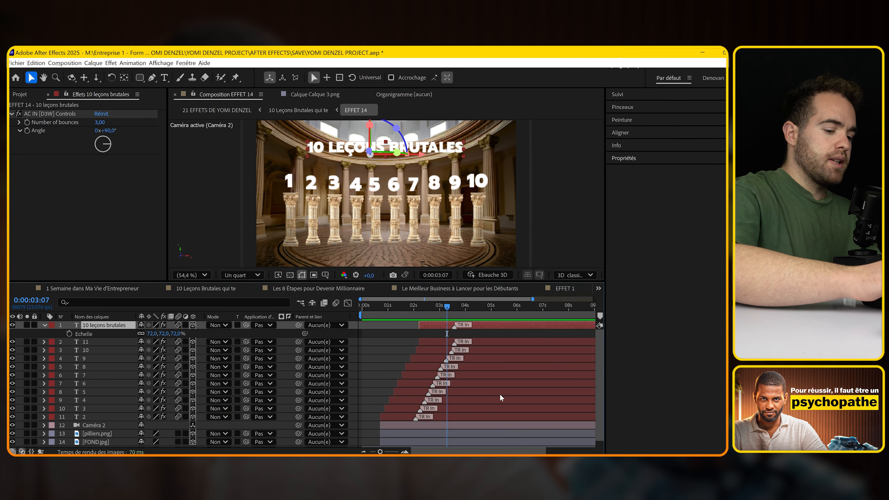
{"action": "key", "text": "F1"}
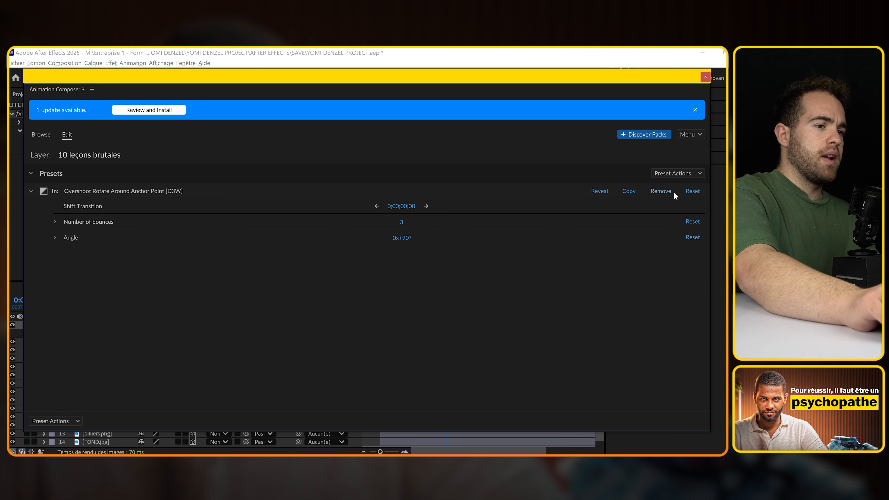
{"action": "left_click", "coordinate": [661, 190]}
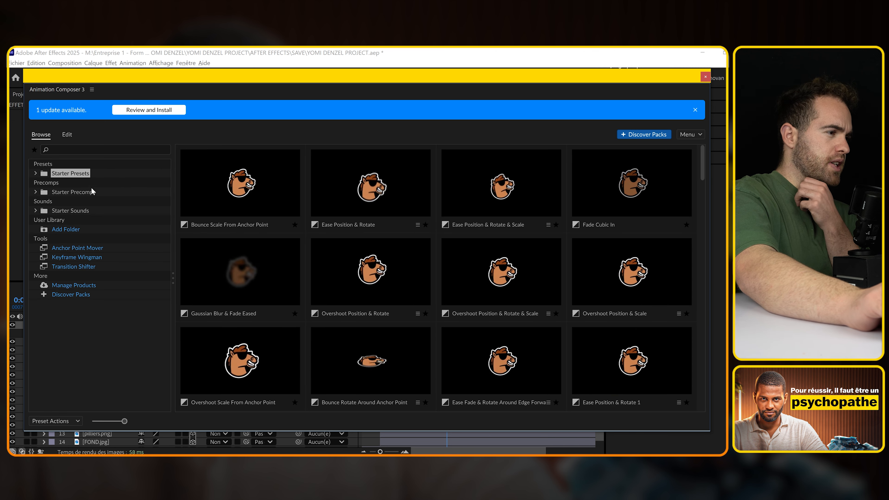
Apply the From Start variant of Fade Characters Together as the title's In animation and play back the composition
{"action": "left_click", "coordinate": [84, 193]}
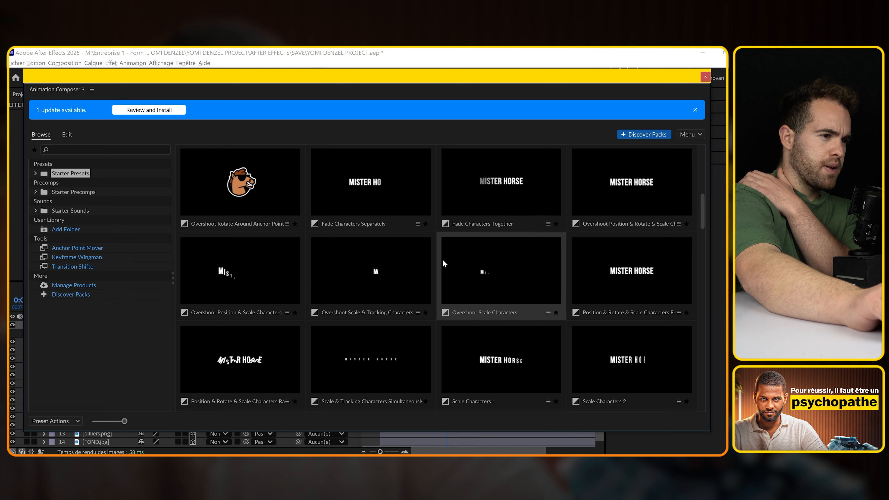
{"action": "left_click", "coordinate": [499, 189]}
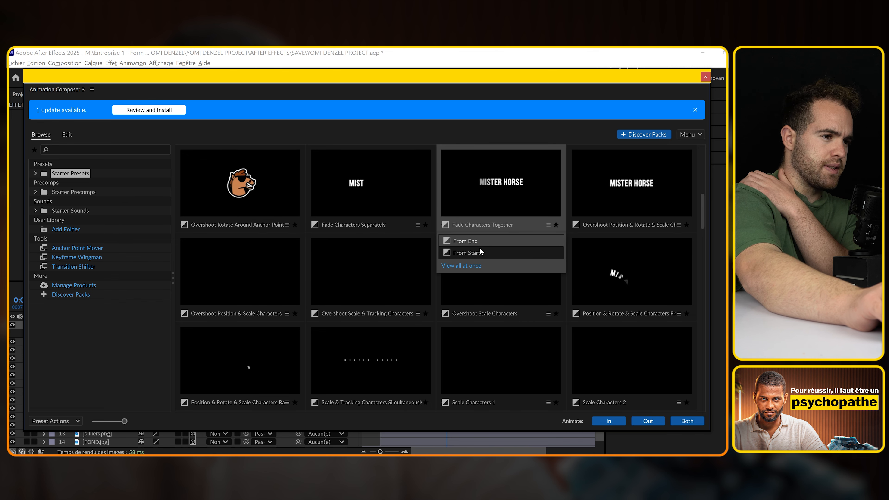
{"action": "left_click", "coordinate": [600, 418]}
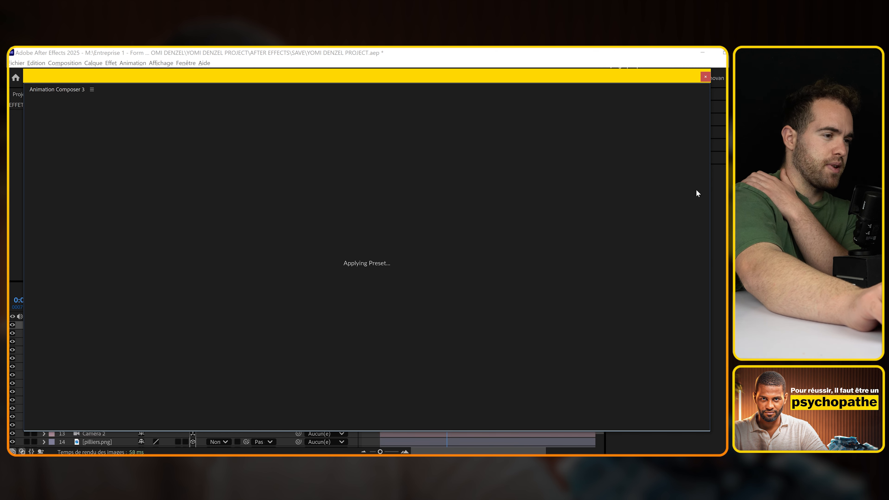
{"action": "left_click", "coordinate": [705, 76]}
{"action": "left_click", "coordinate": [416, 307]}
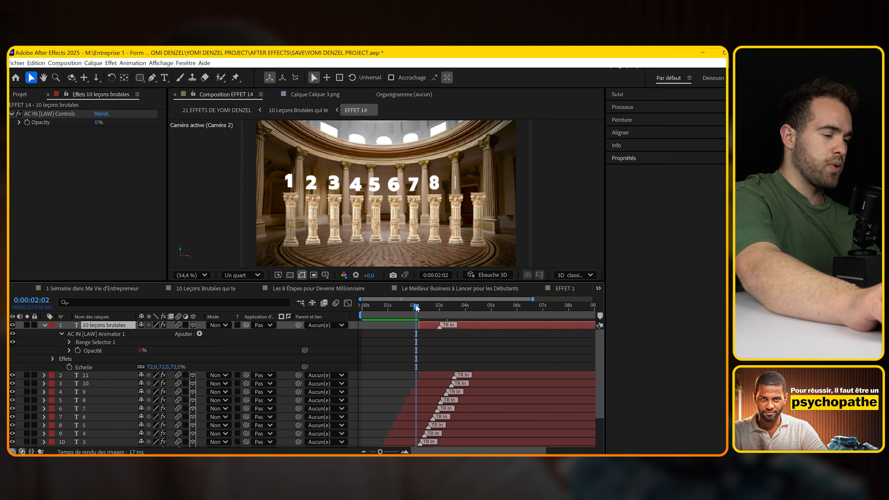
{"action": "key", "text": "space"}
{"action": "left_click_drag", "start_coordinate": [422, 308], "coordinate": [388, 312]}
{"action": "scroll", "coordinate": [387, 312], "scroll_direction": "down", "scroll_amount": 2}
{"action": "key", "text": "space"}
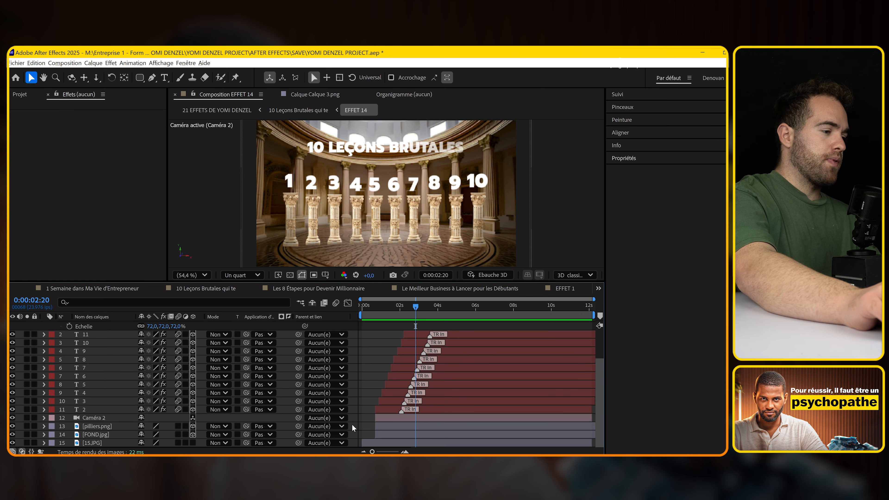
Create an adjustment layer and place it between pilliers.png and FOND.jpg in the layer stack
{"action": "key", "text": "ctrl+alt+y"}
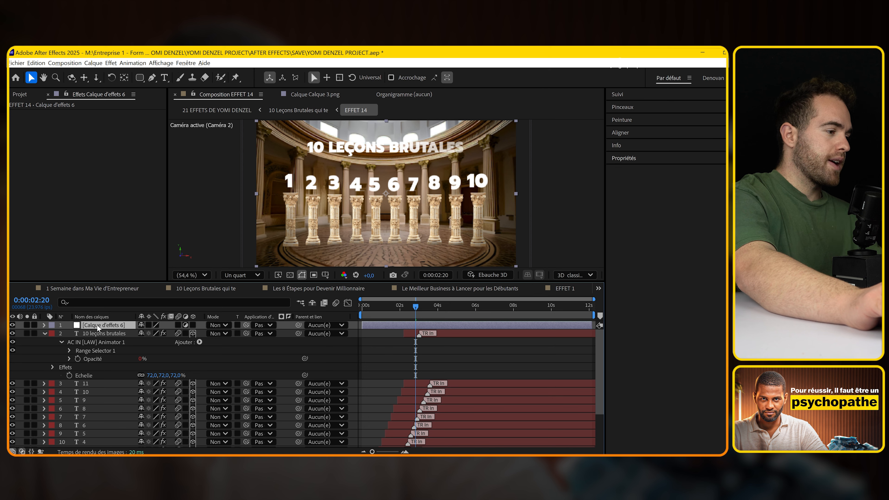
{"action": "left_click_drag", "start_coordinate": [99, 326], "coordinate": [99, 429]}
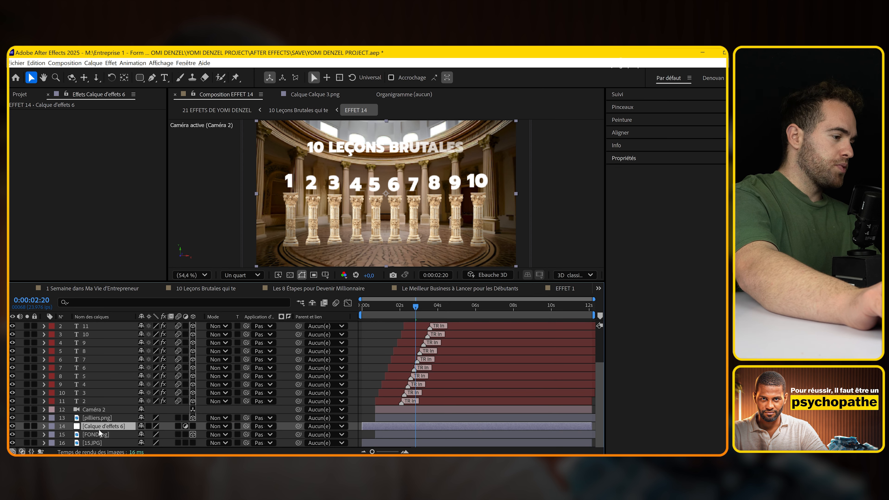
Apply the Couleur Lumetri effect to the adjustment layer and set its basic correction Exposition to -1,3
{"action": "key", "text": "ctrl+space"}
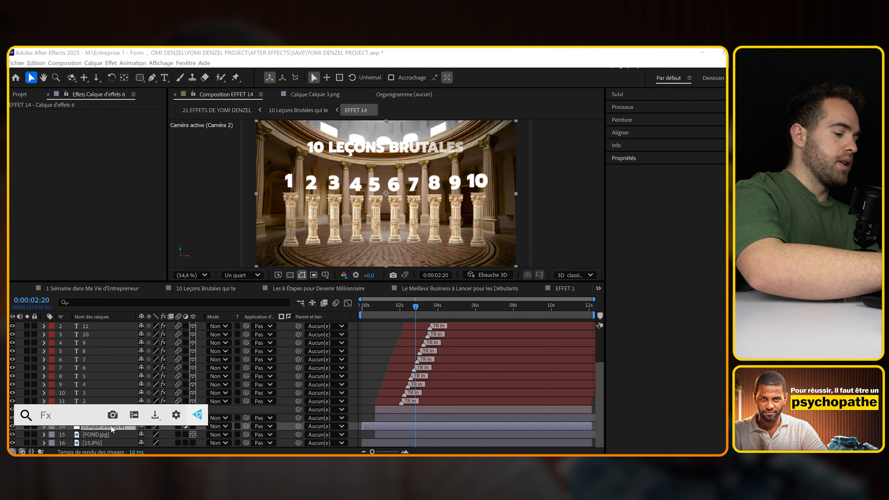
{"action": "type", "text": "couleur"}
{"action": "key", "text": "Down"}
{"action": "key", "text": "Down"}
{"action": "key", "text": "Return"}
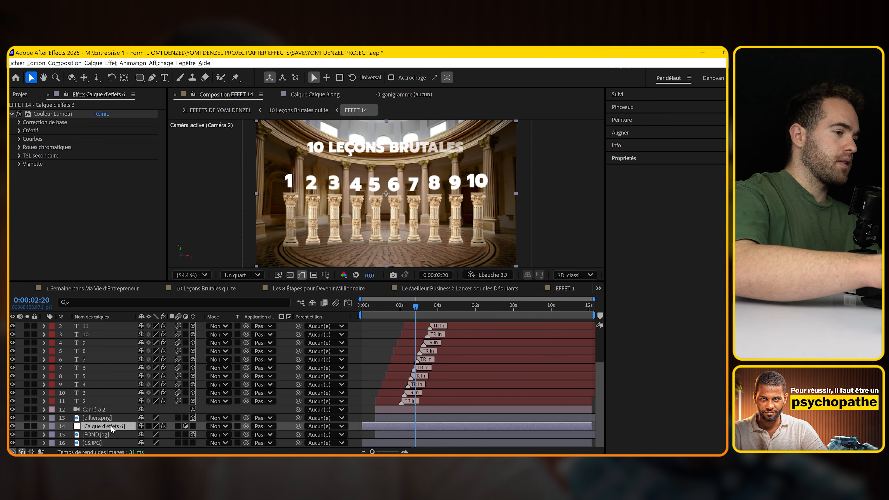
{"action": "left_click", "coordinate": [22, 121]}
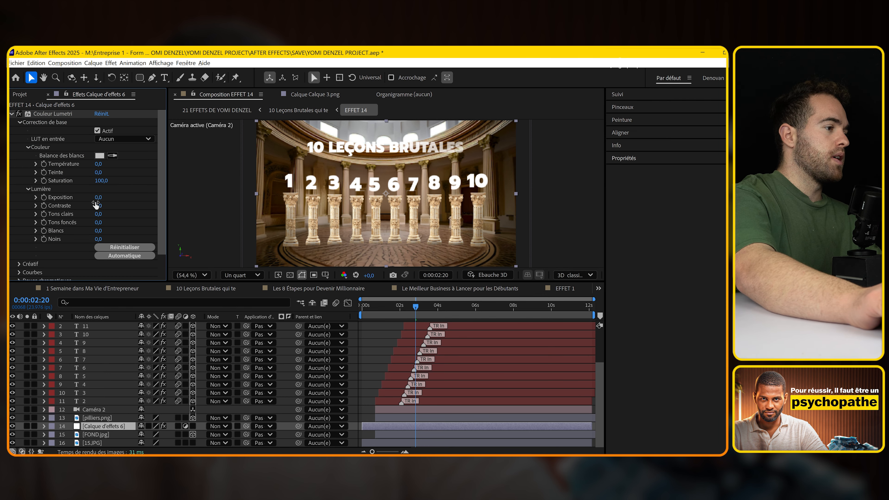
{"action": "left_click_drag", "start_coordinate": [98, 197], "coordinate": [91, 196]}
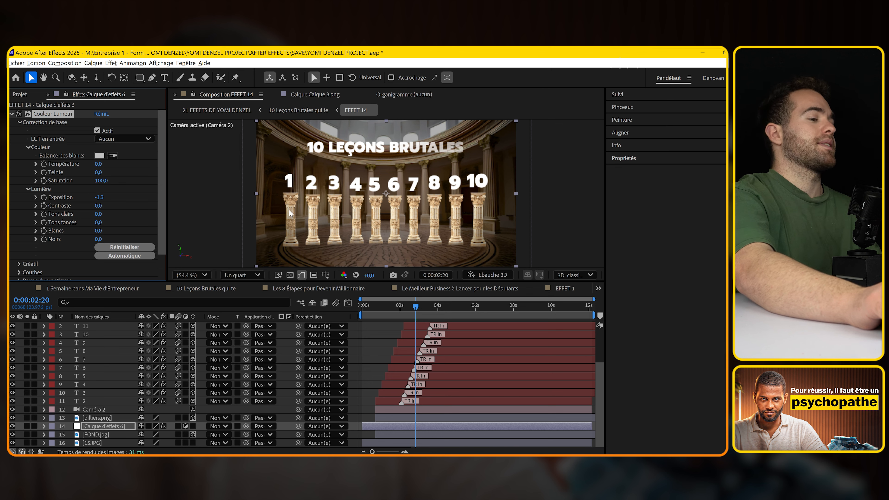
{"action": "left_click", "coordinate": [384, 344]}
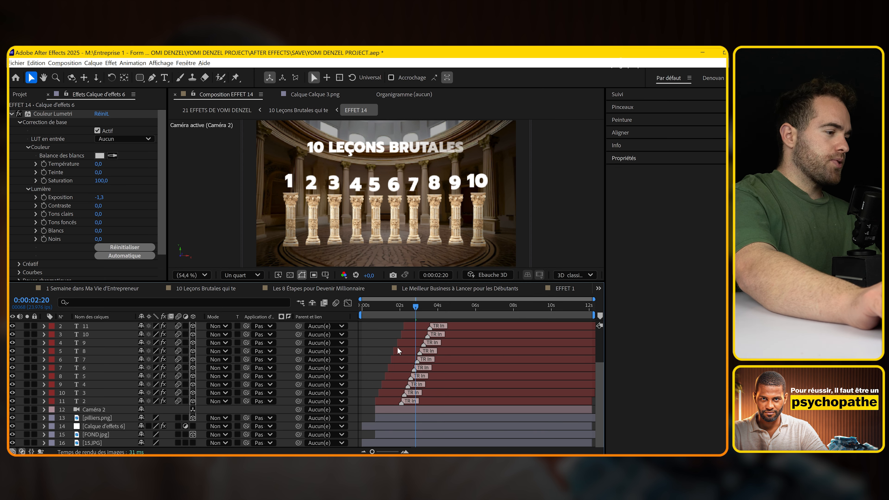
Apply the Lueur diffuse effect to text layer 2, which carries the number 1 over the first pillar
{"action": "left_click", "coordinate": [394, 400]}
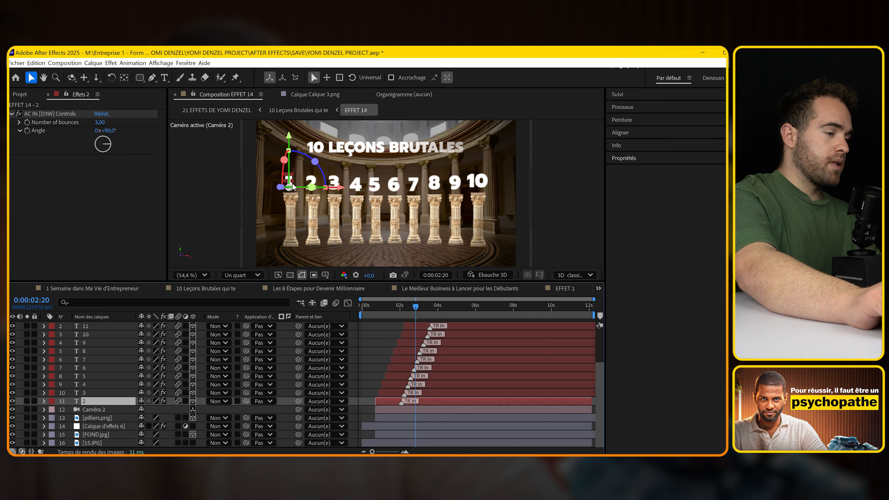
{"action": "key", "text": "ctrl+space"}
{"action": "type", "text": "p"}
{"action": "type", "text": "leur "}
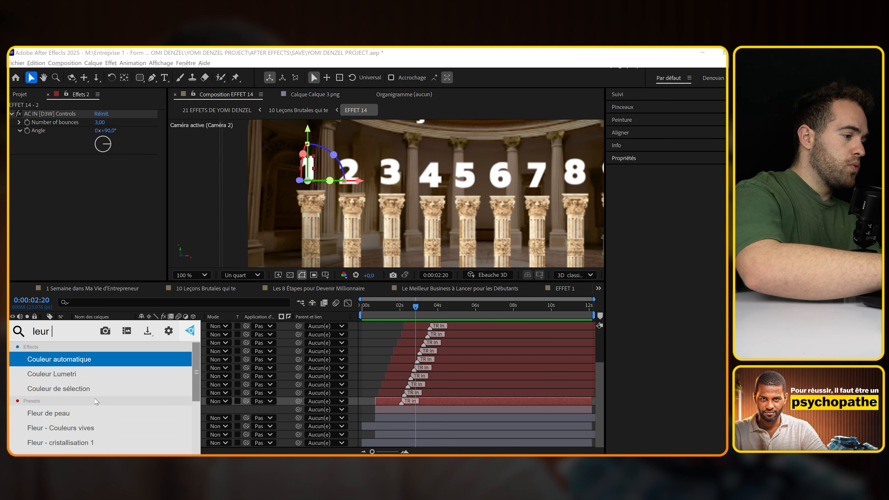
{"action": "type", "text": "d"}
{"action": "key", "text": "Return"}
{"action": "scroll", "coordinate": [299, 205], "scroll_direction": "up", "scroll_amount": 2}
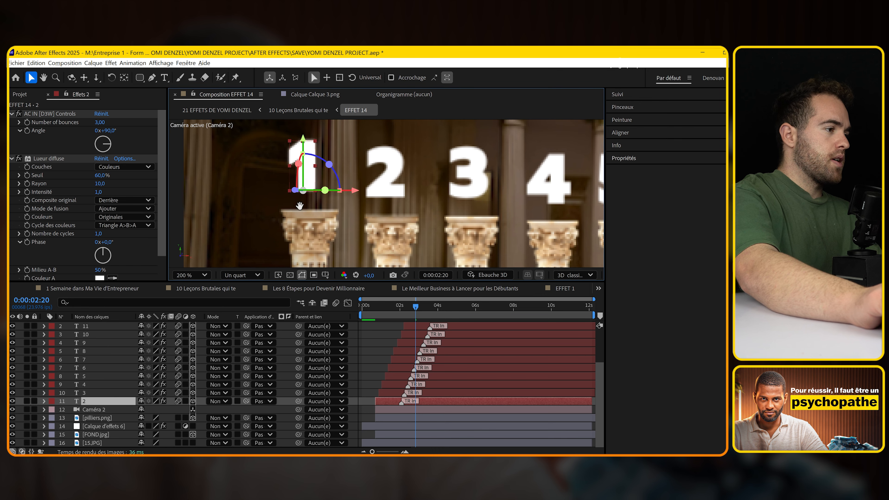
Set the number 1's glow to Rayon 43 and Intensité 1,8, checking it at full preview resolution
{"action": "left_click_drag", "start_coordinate": [100, 183], "coordinate": [113, 184]}
{"action": "left_click", "coordinate": [390, 331]}
{"action": "scroll", "coordinate": [378, 201], "scroll_direction": "down", "scroll_amount": 1}
{"action": "scroll", "coordinate": [379, 201], "scroll_direction": "up", "scroll_amount": 1}
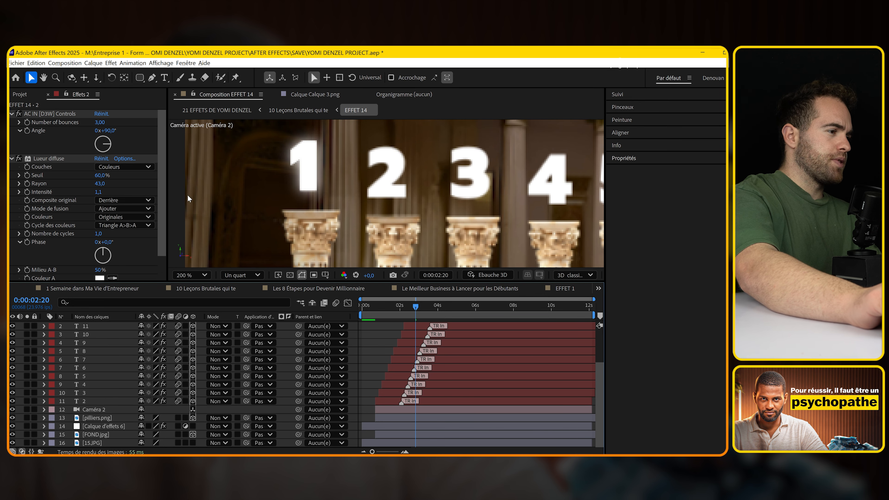
{"action": "left_click", "coordinate": [19, 192]}
{"action": "left_click_drag", "start_coordinate": [68, 210], "coordinate": [86, 210]}
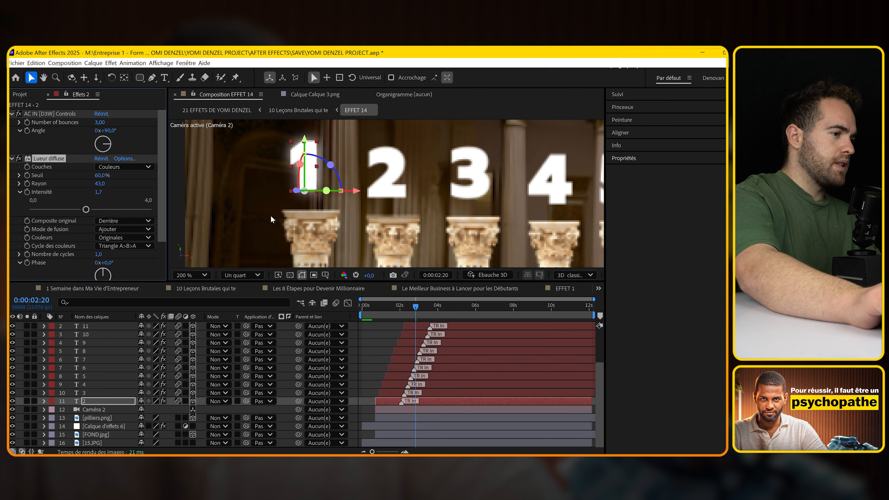
{"action": "left_click", "coordinate": [255, 276]}
{"action": "left_click", "coordinate": [241, 299]}
{"action": "left_click_drag", "start_coordinate": [271, 224], "coordinate": [276, 240]}
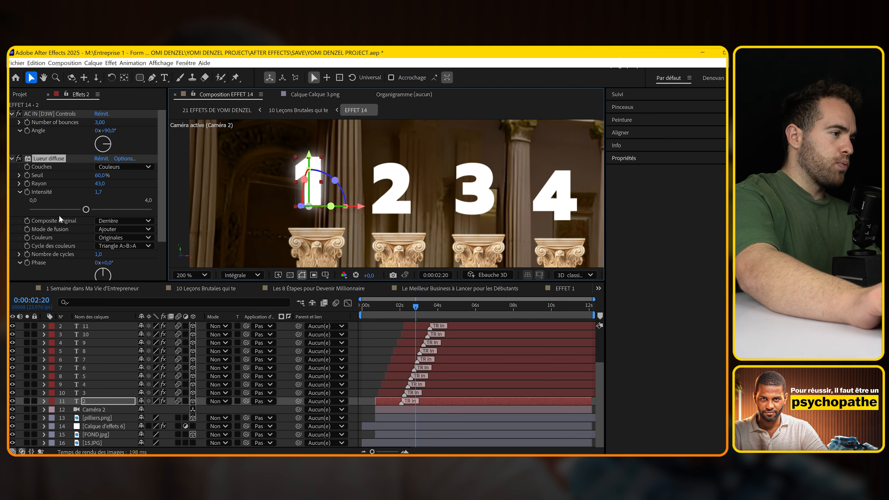
{"action": "left_click_drag", "start_coordinate": [97, 192], "coordinate": [101, 192]}
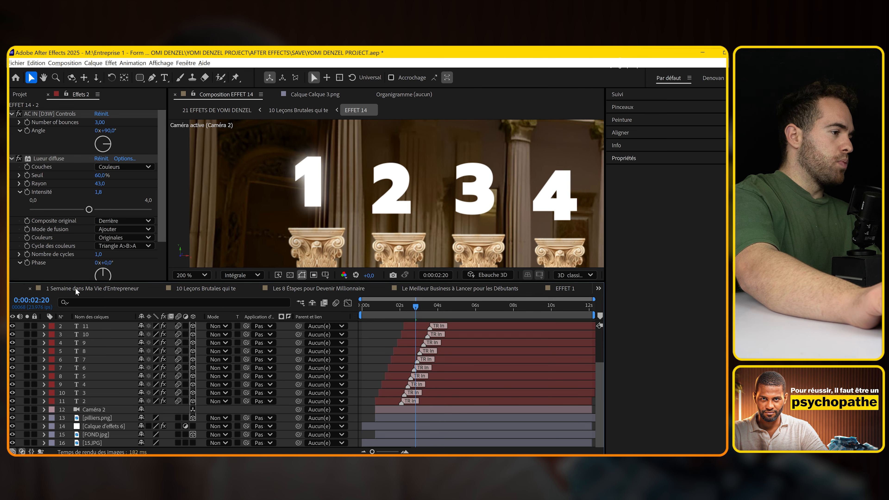
Copy the Lueur diffuse effect from text layer 2 and paste it onto number layers 3 to 11
{"action": "left_click", "coordinate": [94, 401]}
{"action": "left_click", "coordinate": [44, 401]}
{"action": "scroll", "coordinate": [63, 396], "scroll_direction": "down", "scroll_amount": 1}
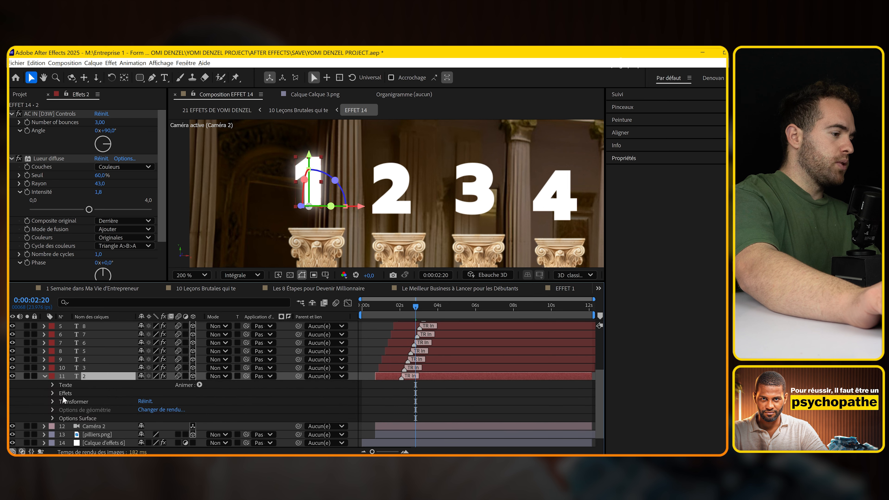
{"action": "left_click", "coordinate": [62, 393]}
{"action": "left_click", "coordinate": [54, 392]}
{"action": "scroll", "coordinate": [56, 392], "scroll_direction": "down", "scroll_amount": 1}
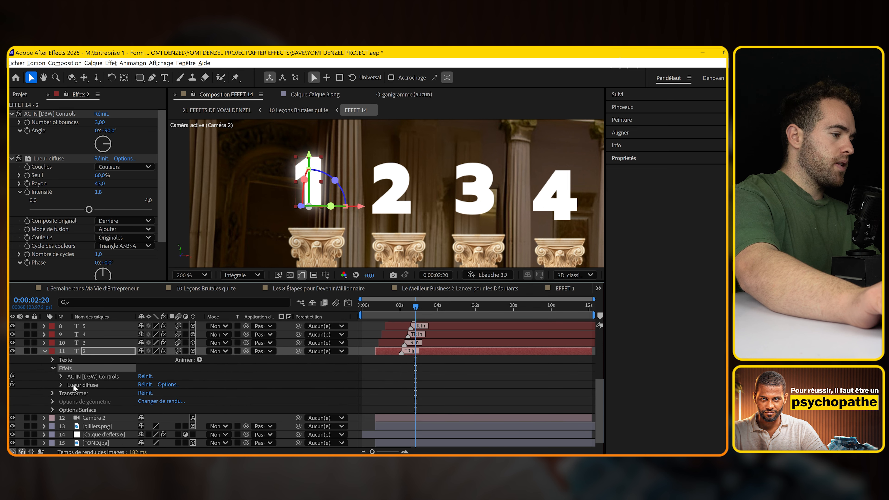
{"action": "left_click", "coordinate": [72, 385]}
{"action": "left_click", "coordinate": [89, 342]}
{"action": "scroll", "coordinate": [96, 353], "scroll_direction": "up", "scroll_amount": 4}
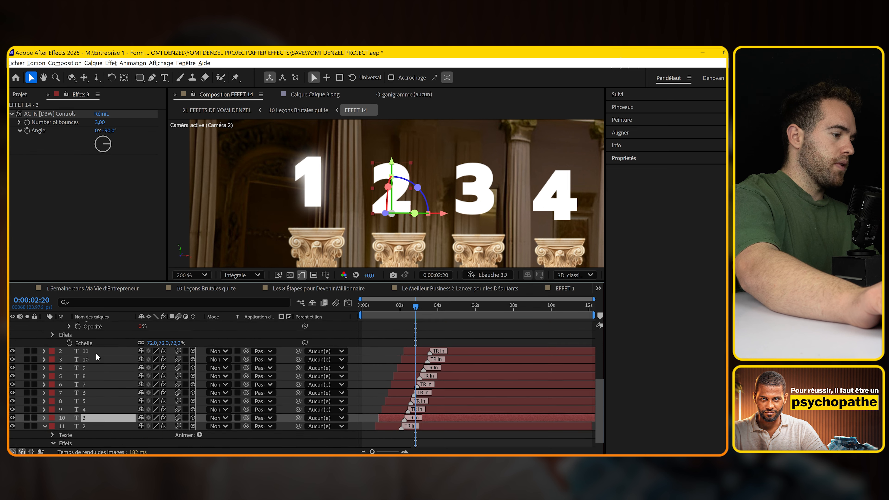
{"action": "left_click", "coordinate": [87, 377], "text": "shift"}
{"action": "key", "text": "ctrl+v"}
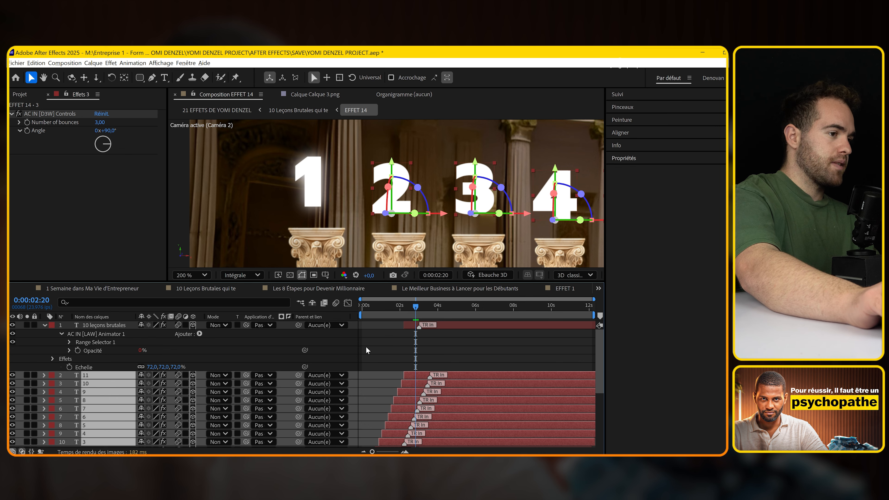
Paste the copied Lueur diffuse effect onto the "10 leçons brutales" title layer
{"action": "left_click", "coordinate": [366, 349]}
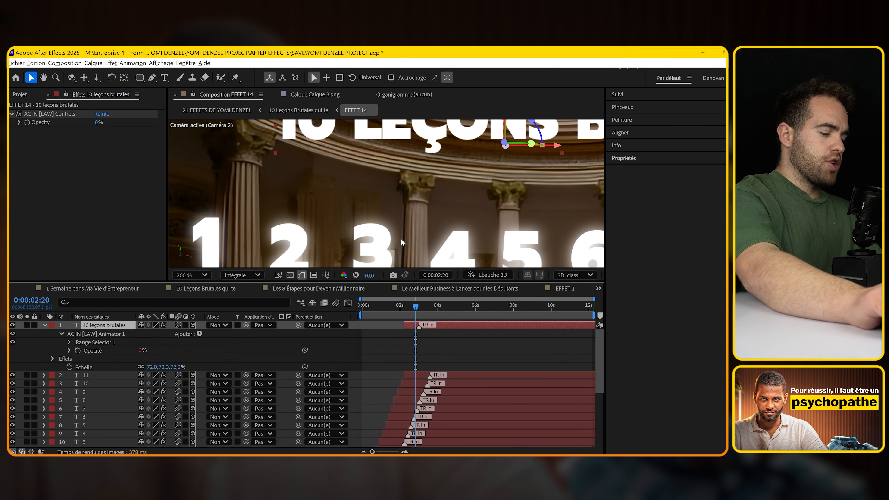
{"action": "scroll", "coordinate": [401, 239], "scroll_direction": "down", "scroll_amount": 2}
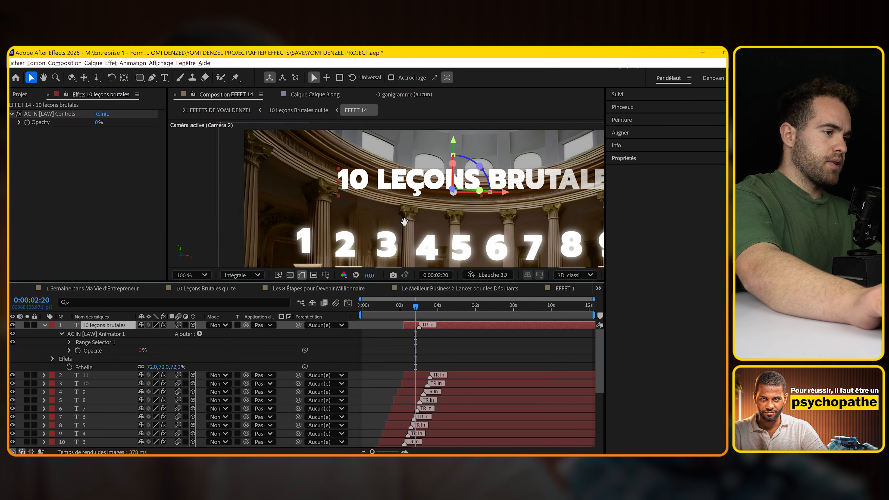
{"action": "key", "text": "ctrl+v"}
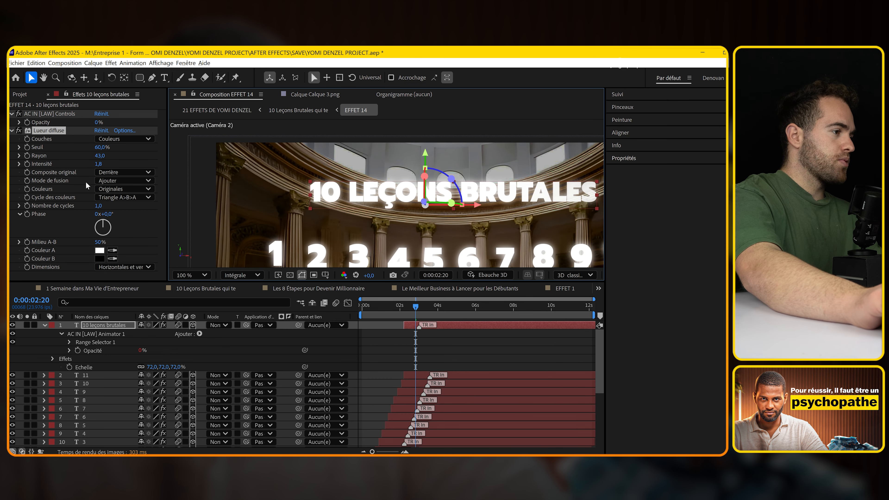
Set the title's glow Intensité to 0,5 and review the whole frame
{"action": "left_click", "coordinate": [99, 164]}
{"action": "type", "text": "1"}
{"action": "key", "text": "Return"}
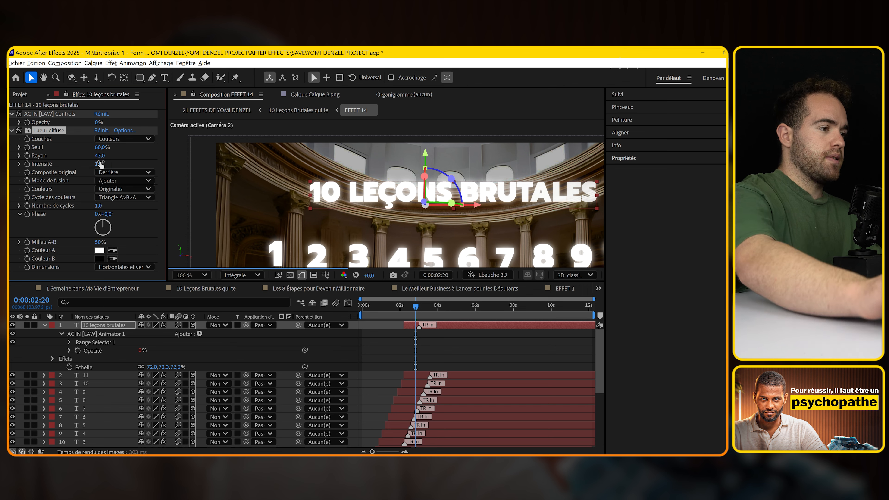
{"action": "left_click", "coordinate": [99, 164]}
{"action": "type", "text": "0,5"}
{"action": "key", "text": "Return"}
{"action": "left_click", "coordinate": [242, 354]}
{"action": "scroll", "coordinate": [453, 243], "scroll_direction": "down", "scroll_amount": 1}
{"action": "key", "text": "space"}
{"action": "left_click_drag", "start_coordinate": [453, 242], "coordinate": [379, 162]}
{"action": "scroll", "coordinate": [93, 402], "scroll_direction": "up", "scroll_amount": 4}
{"action": "scroll", "coordinate": [95, 403], "scroll_direction": "down", "scroll_amount": 4}
Apply the Couleur Lumetri effect to pilliers.png and set its basic correction Exposition to -1,5
{"action": "left_click", "coordinate": [99, 410]}
{"action": "left_click", "coordinate": [103, 417]}
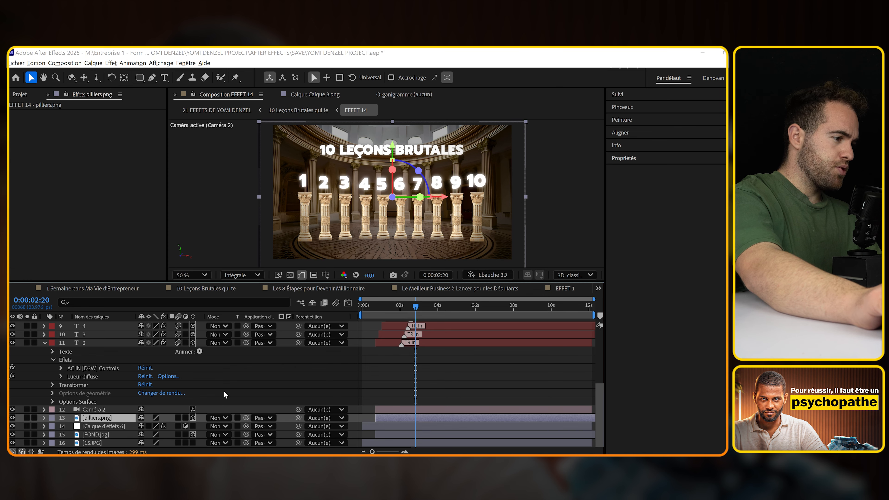
{"action": "key", "text": "ctrl+space"}
{"action": "type", "text": "couleu"}
{"action": "key", "text": "Down"}
{"action": "key", "text": "Down"}
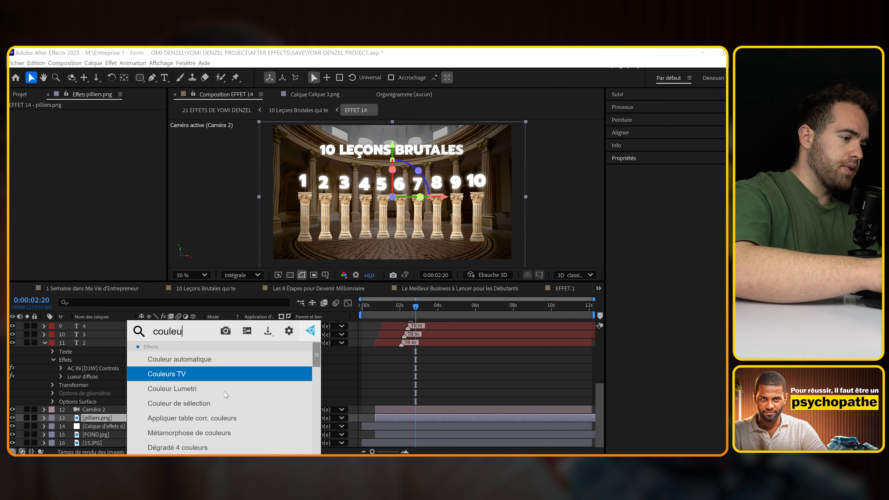
{"action": "key", "text": "Return"}
{"action": "left_click", "coordinate": [19, 122]}
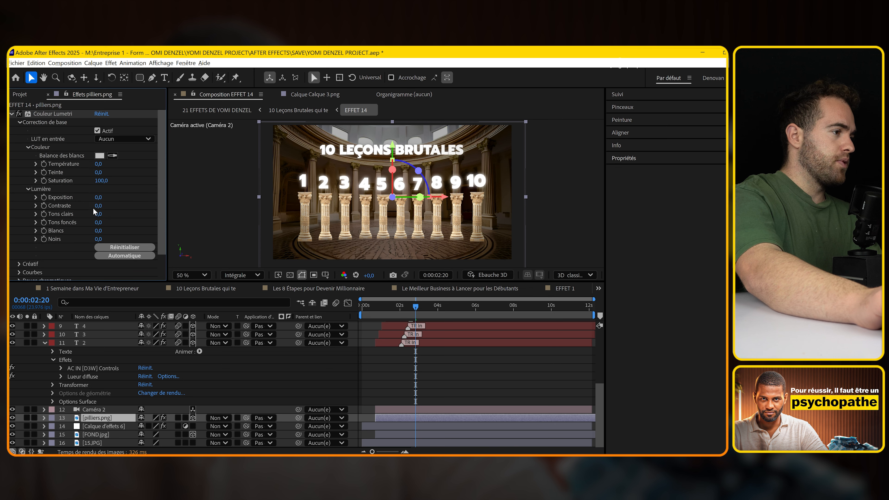
{"action": "left_click_drag", "start_coordinate": [98, 201], "coordinate": [92, 200]}
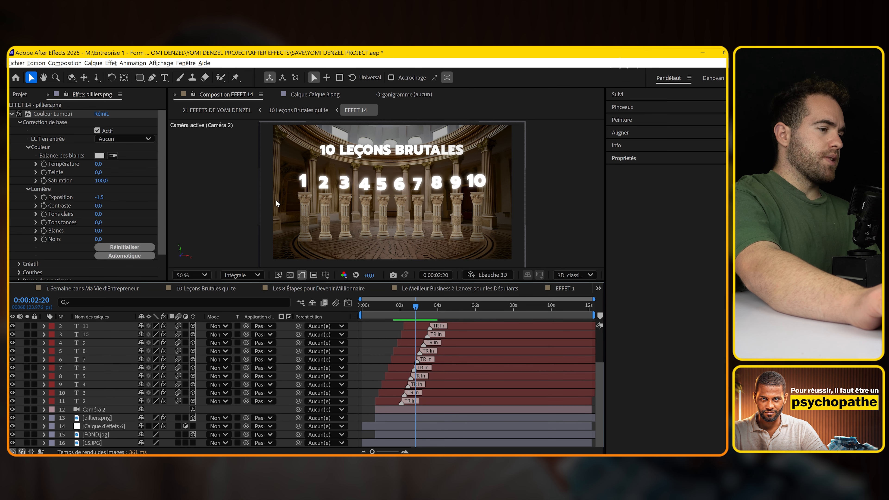
Bring the numbers 1 and 10 forward together on the Z axis, placing the 10 at Z -433
{"action": "left_click", "coordinate": [305, 185]}
{"action": "left_click", "coordinate": [84, 401]}
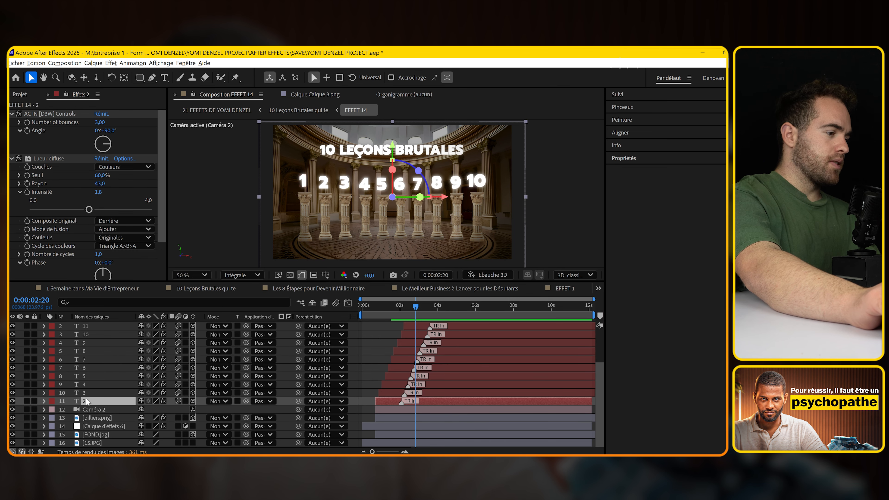
{"action": "scroll", "coordinate": [93, 357], "scroll_direction": "up", "scroll_amount": 3}
{"action": "left_click", "coordinate": [90, 376], "text": "ctrl"}
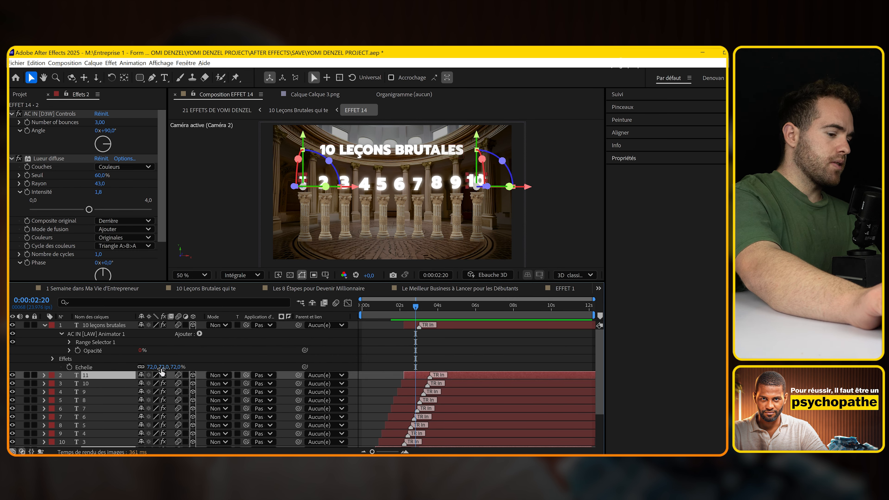
{"action": "key", "text": "p"}
{"action": "left_click_drag", "start_coordinate": [178, 368], "coordinate": [141, 375]}
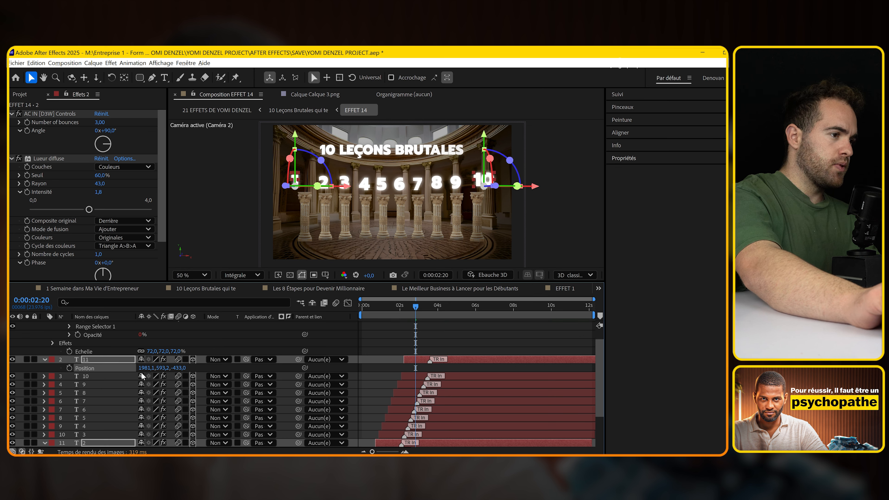
Shift the numbers 1 and 10 inward horizontally to center them over their pillars, then collapse the layers' properties
{"action": "left_click", "coordinate": [378, 346]}
{"action": "left_click", "coordinate": [297, 181]}
{"action": "left_click_drag", "start_coordinate": [350, 186], "coordinate": [358, 186]}
{"action": "left_click", "coordinate": [485, 180]}
{"action": "left_click_drag", "start_coordinate": [532, 186], "coordinate": [524, 184]}
{"action": "scroll", "coordinate": [400, 333], "scroll_direction": "up", "scroll_amount": 1}
{"action": "left_click", "coordinate": [400, 332]}
{"action": "key", "text": "ctrl+a"}
{"action": "key", "text": "u"}
{"action": "left_click", "coordinate": [378, 367]}
{"action": "scroll", "coordinate": [379, 369], "scroll_direction": "down", "scroll_amount": 2}
Place Caméra 2 at the top of the layer stack and animate its Position with two eased keyframes moving it forward
{"action": "left_click", "coordinate": [95, 410]}
{"action": "left_click_drag", "start_coordinate": [95, 409], "coordinate": [105, 323]}
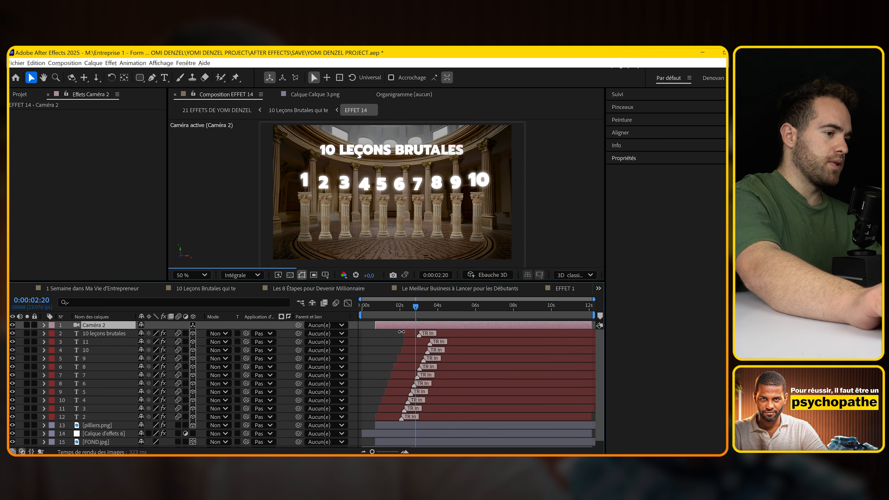
{"action": "key", "text": "p"}
{"action": "left_click", "coordinate": [69, 334]}
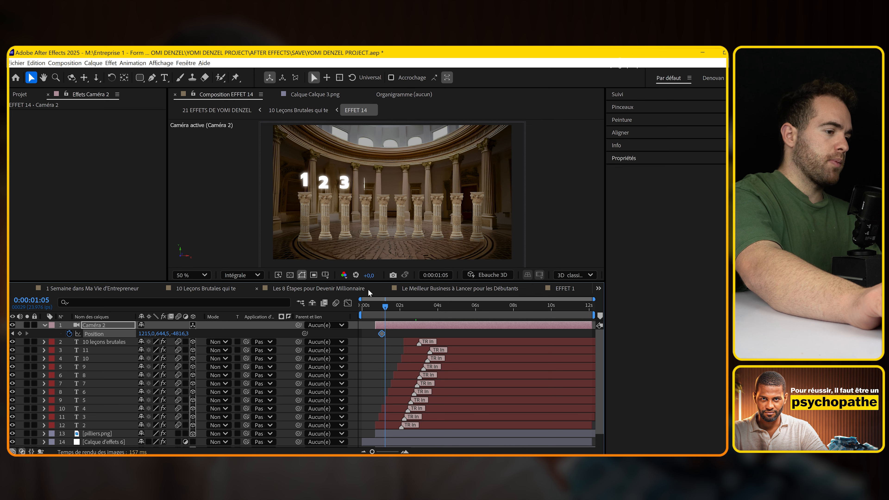
{"action": "left_click_drag", "start_coordinate": [391, 310], "coordinate": [524, 307]}
{"action": "left_click_drag", "start_coordinate": [192, 333], "coordinate": [430, 323]}
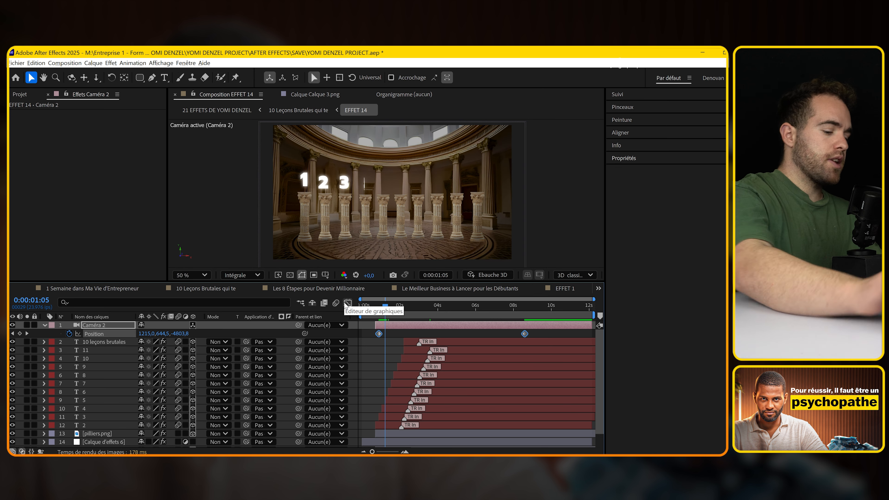
{"action": "key", "text": "F9"}
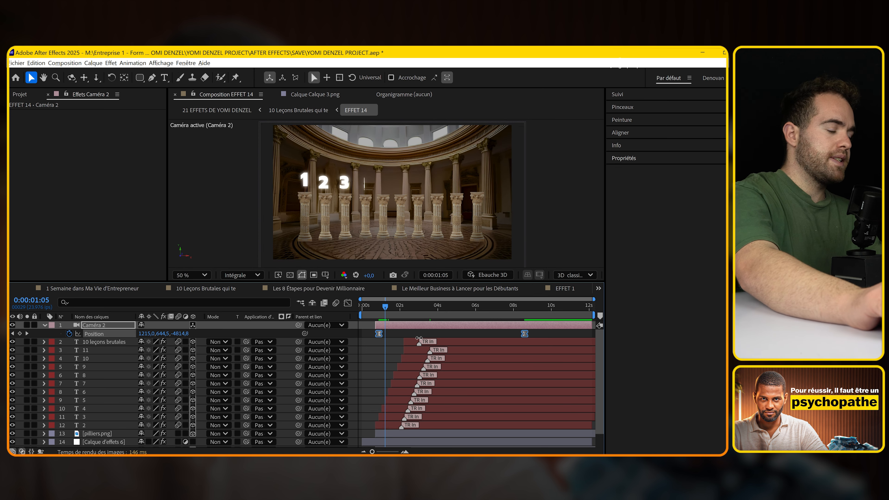
Set the preview to a custom resolution of every 15 pixels and play the camera move from its beginning
{"action": "left_click_drag", "start_coordinate": [385, 306], "coordinate": [376, 307]}
{"action": "left_click", "coordinate": [243, 275]}
{"action": "left_click", "coordinate": [244, 355]}
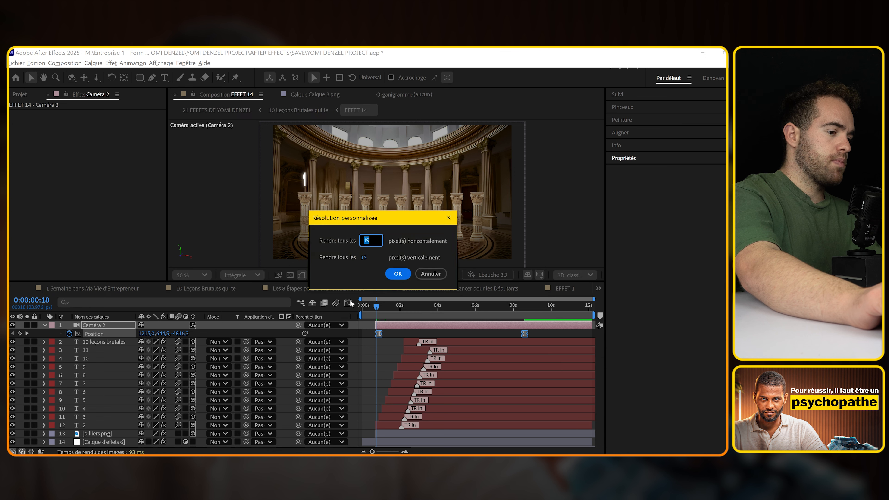
{"action": "key", "text": "Return"}
{"action": "left_click", "coordinate": [375, 310]}
{"action": "key", "text": "space"}
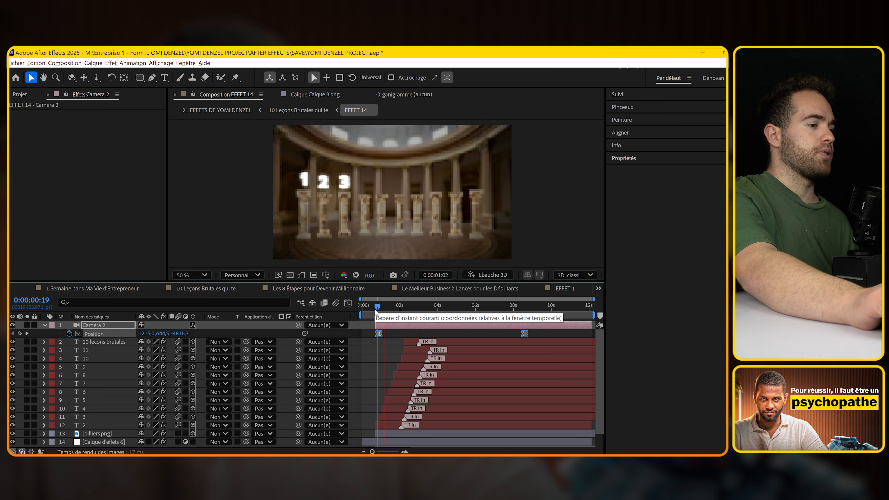
Move the camera's last Position keyframe to about 5,5 s and shape the speed curve with a fast start and long slowdown
{"action": "left_click_drag", "start_coordinate": [524, 334], "coordinate": [479, 334]}
{"action": "key", "text": "space"}
{"action": "left_click_drag", "start_coordinate": [500, 333], "coordinate": [360, 331]}
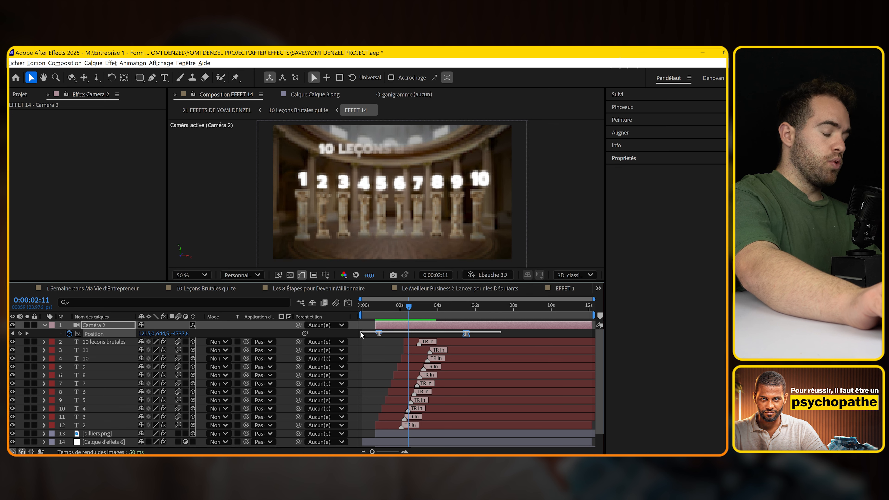
{"action": "left_click", "coordinate": [347, 304]}
{"action": "left_click_drag", "start_coordinate": [482, 399], "coordinate": [391, 424]}
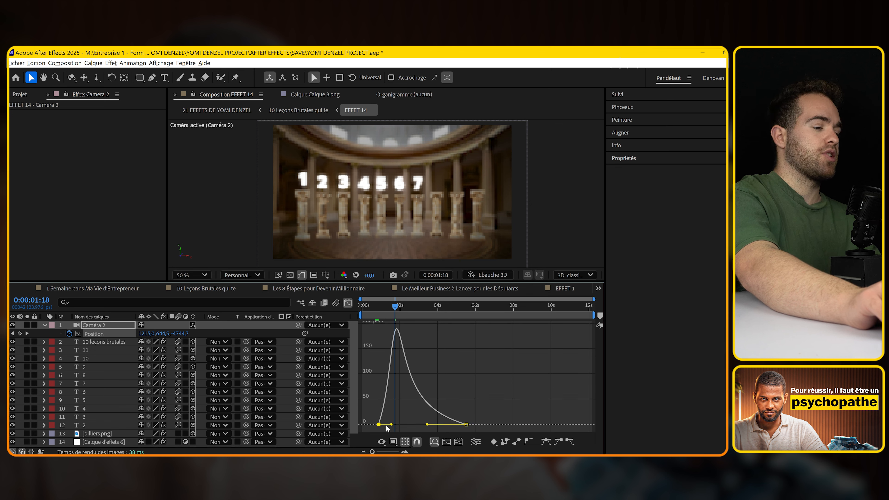
{"action": "left_click_drag", "start_coordinate": [392, 425], "coordinate": [389, 425]}
{"action": "key", "text": "shift+F3"}
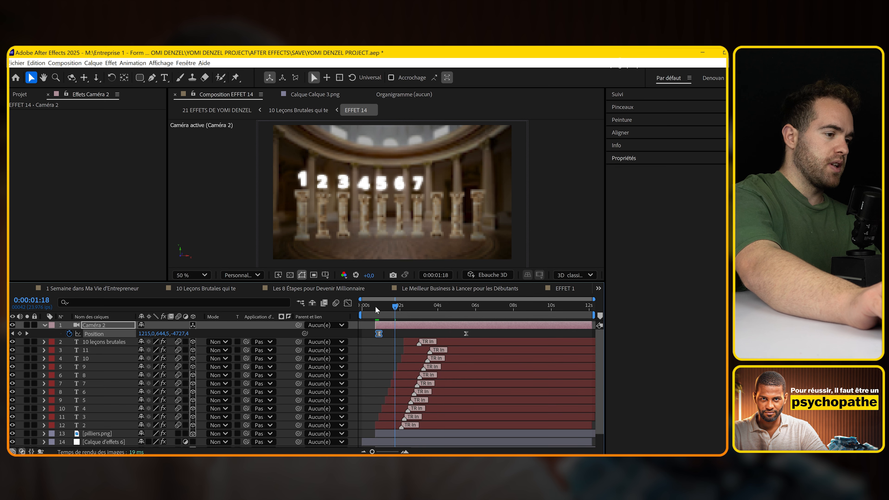
Play back the composition from about 0:00:00:17 to review the retimed camera move
{"action": "left_click", "coordinate": [375, 306]}
{"action": "key", "text": "space"}
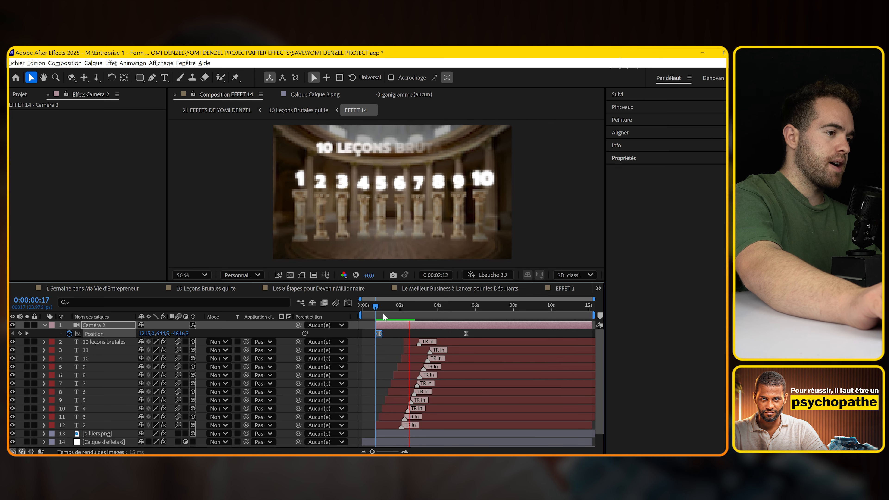
{"action": "key", "text": "space"}
{"action": "key", "text": "space"}
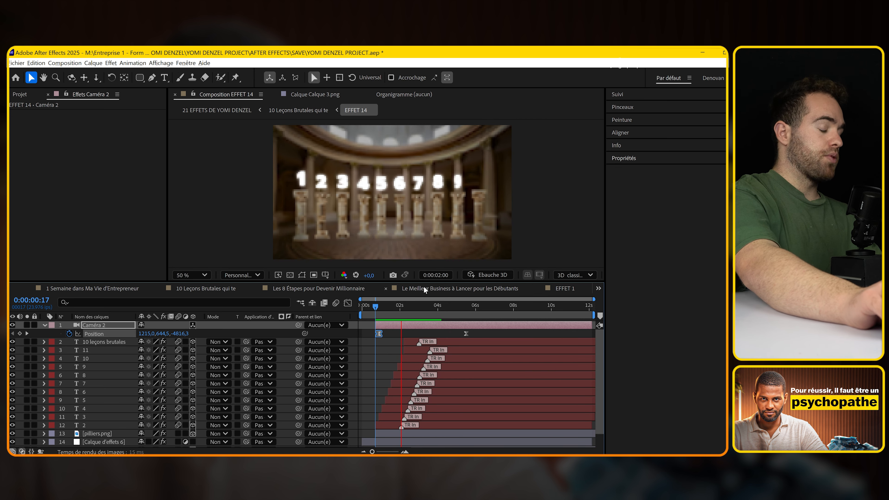
Reduce the font size of the "10 leçons brutales" title to 88 px
{"action": "left_click", "coordinate": [194, 275]}
{"action": "left_click", "coordinate": [203, 90]}
{"action": "left_click", "coordinate": [425, 154]}
{"action": "key", "text": "ctrl+t"}
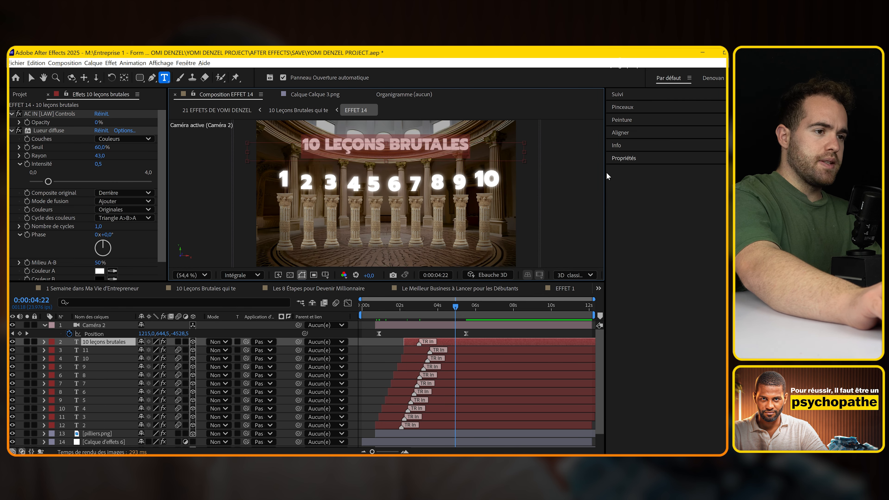
{"action": "left_click", "coordinate": [624, 158]}
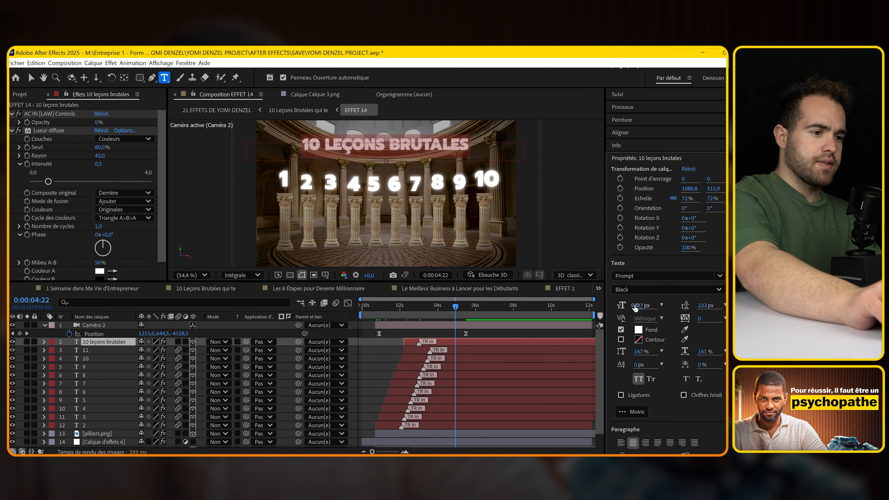
{"action": "left_click_drag", "start_coordinate": [634, 304], "coordinate": [622, 304]}
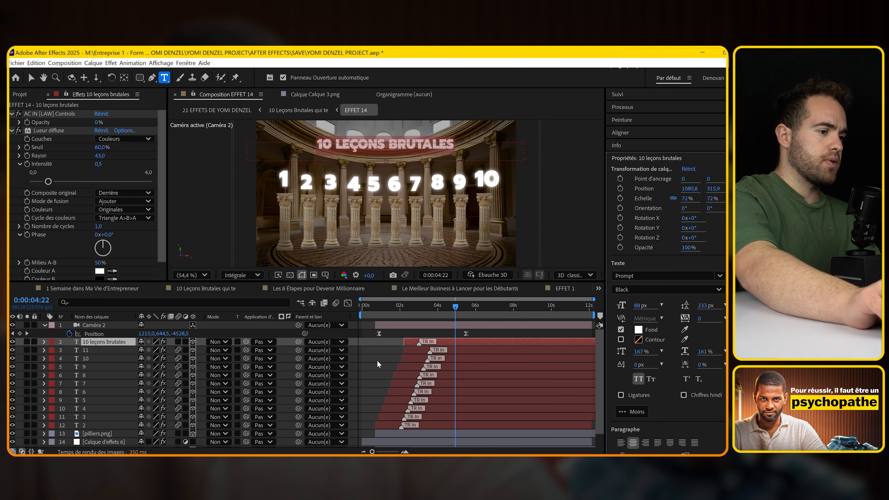
Raise Caméra 2 at its last Position keyframe to a Y value of 584,3 and save the project
{"action": "left_click", "coordinate": [396, 325]}
{"action": "key", "text": "k"}
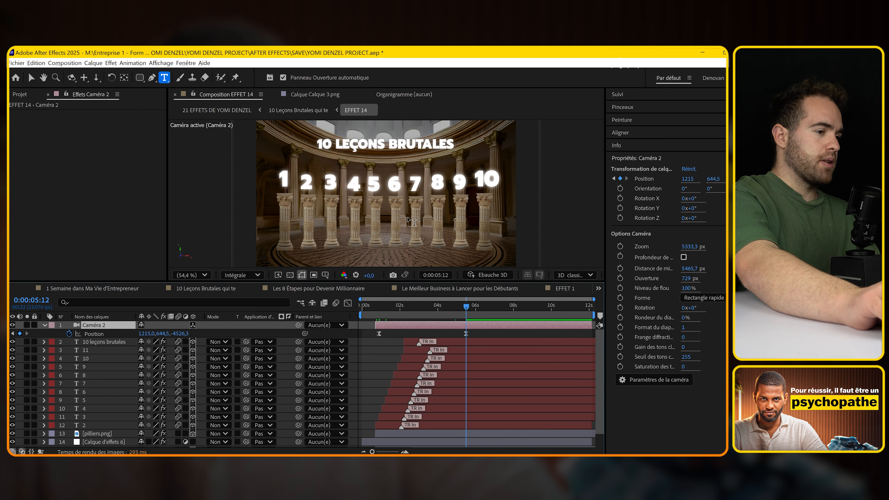
{"action": "key", "text": "c"}
{"action": "left_click_drag", "start_coordinate": [385, 208], "coordinate": [386, 215]}
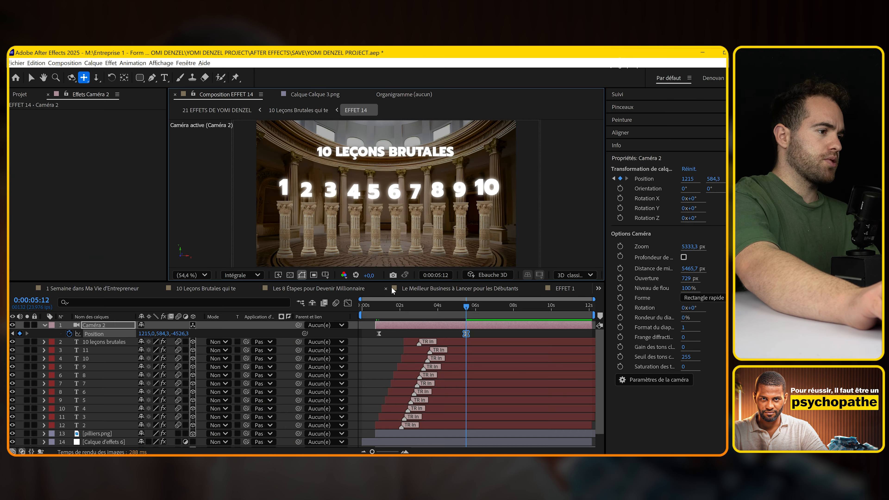
{"action": "key", "text": "ctrl+s"}
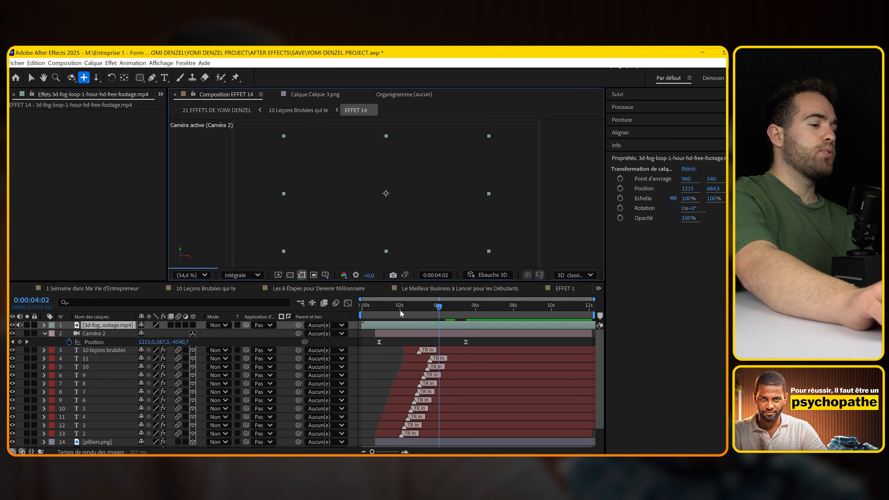
Split the fog footage at 0:00:07:12, delete its first part and shift the remainder to the start of the composition
{"action": "left_click", "coordinate": [503, 310]}
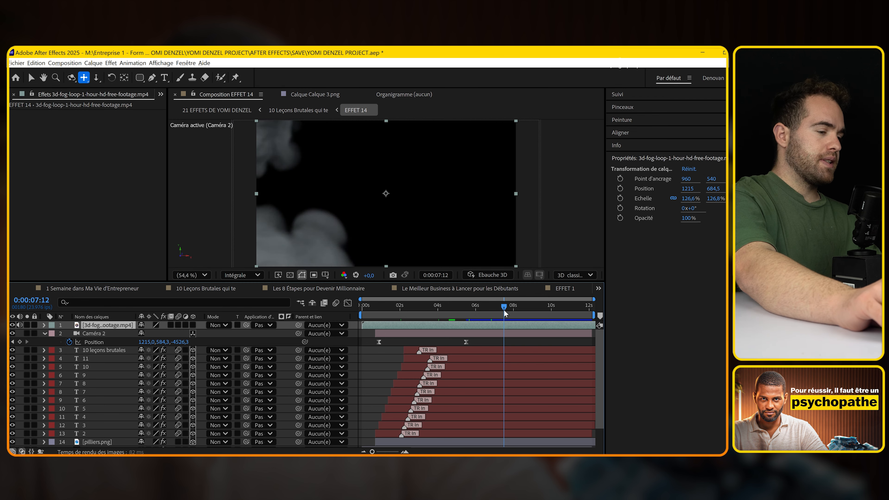
{"action": "key", "text": "ctrl+shift+d"}
{"action": "left_click", "coordinate": [484, 333]}
{"action": "key", "text": "Delete"}
{"action": "left_click_drag", "start_coordinate": [510, 327], "coordinate": [366, 324]}
{"action": "left_click_drag", "start_coordinate": [416, 308], "coordinate": [442, 310]}
Set the fog footage's blending mode to Écran and move the fog down over the pillars
{"action": "key", "text": "v"}
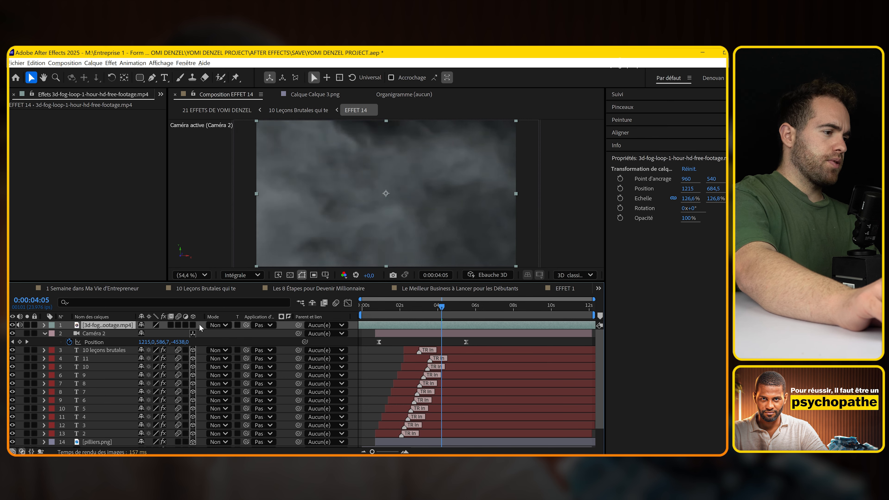
{"action": "left_click", "coordinate": [218, 325]}
{"action": "left_click", "coordinate": [252, 220]}
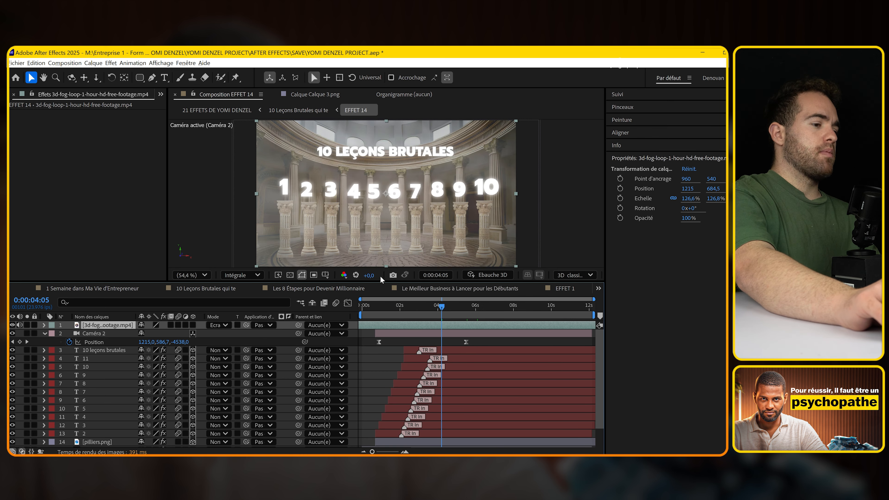
{"action": "left_click_drag", "start_coordinate": [365, 211], "coordinate": [376, 274]}
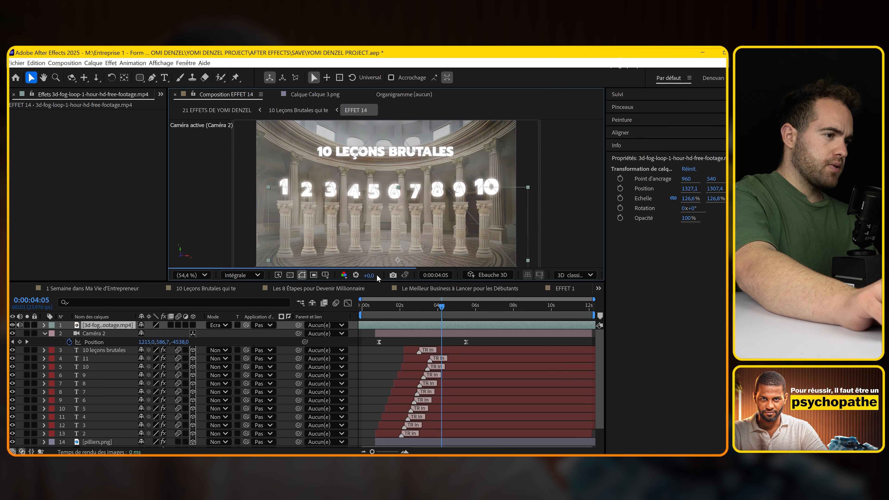
Scale the fog footage to about 182,6 % and center it horizontally over the lower part of the scene
{"action": "mouse_move", "coordinate": [382, 230]}
{"action": "left_mouse_down"}
{"action": "mouse_move", "coordinate": [377, 241]}
{"action": "mouse_move", "coordinate": [372, 225]}
{"action": "left_mouse_up"}
{"action": "key", "text": "s"}
{"action": "left_click_drag", "start_coordinate": [152, 333], "coordinate": [201, 314]}
Draw a wide rectangular mask across the fog layer's upper edge and invert the mask
{"action": "scroll", "coordinate": [329, 241], "scroll_direction": "down", "scroll_amount": 1}
{"action": "mouse_move", "coordinate": [326, 205]}
{"action": "left_mouse_down"}
{"action": "mouse_move", "coordinate": [327, 245]}
{"action": "mouse_move", "coordinate": [330, 211]}
{"action": "left_mouse_up"}
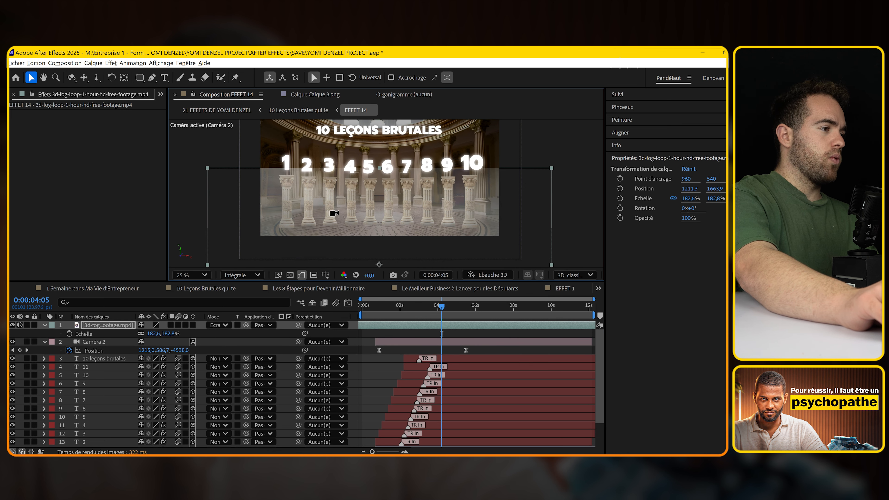
{"action": "scroll", "coordinate": [330, 211], "scroll_direction": "down", "scroll_amount": 2}
{"action": "key", "text": "q"}
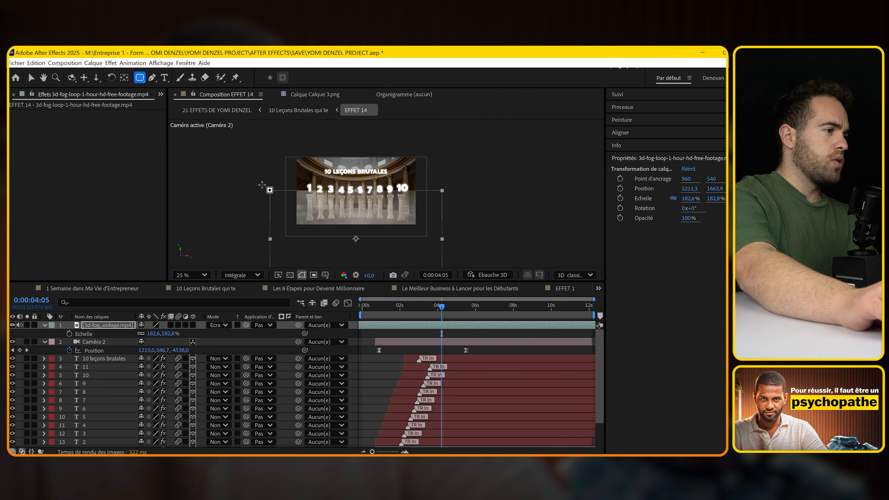
{"action": "mouse_move", "coordinate": [240, 176]}
{"action": "left_mouse_down"}
{"action": "mouse_move", "coordinate": [247, 198]}
{"action": "mouse_move", "coordinate": [454, 204]}
{"action": "left_mouse_up"}
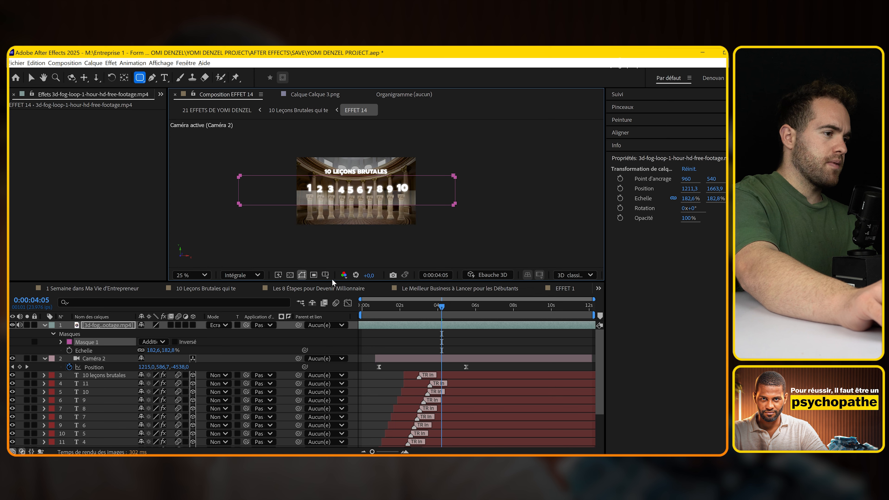
{"action": "left_click", "coordinate": [175, 341]}
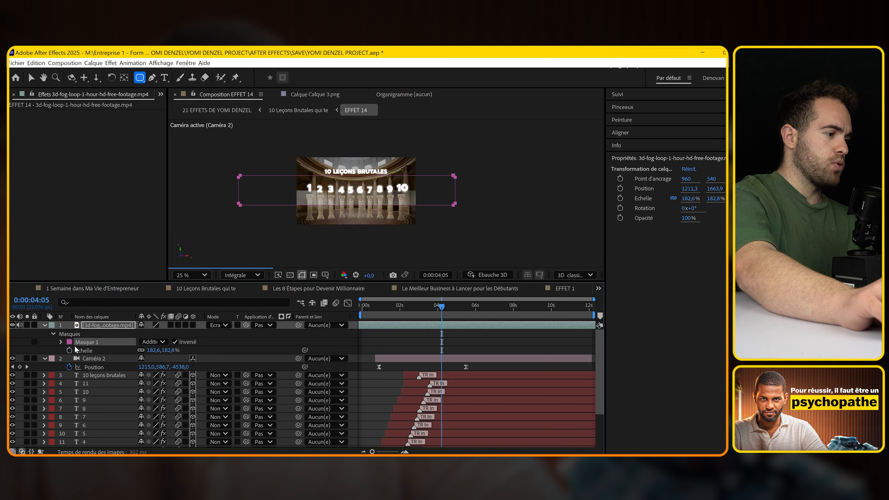
Soften the fog mask with a 375-pixel feather and an 82-pixel expansion
{"action": "left_click", "coordinate": [60, 342]}
{"action": "left_click_drag", "start_coordinate": [150, 358], "coordinate": [294, 355]}
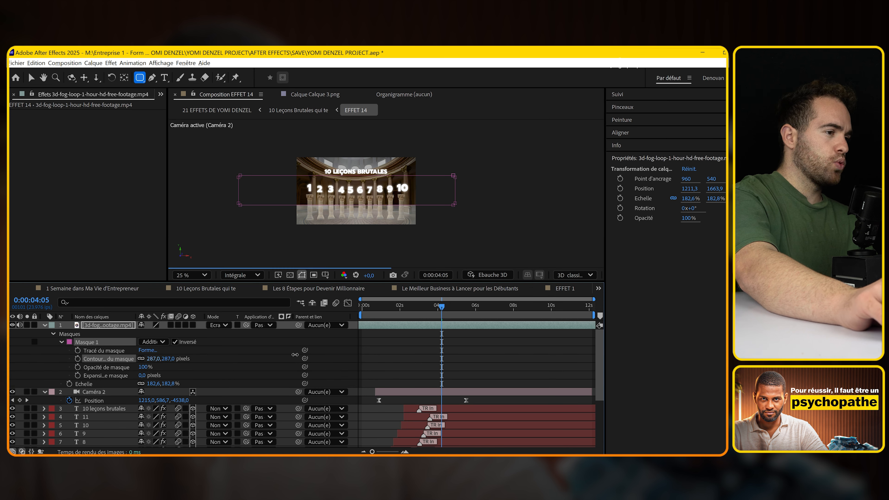
{"action": "left_click", "coordinate": [416, 351]}
{"action": "scroll", "coordinate": [405, 218], "scroll_direction": "up", "scroll_amount": 2}
{"action": "left_click_drag", "start_coordinate": [142, 376], "coordinate": [182, 374]}
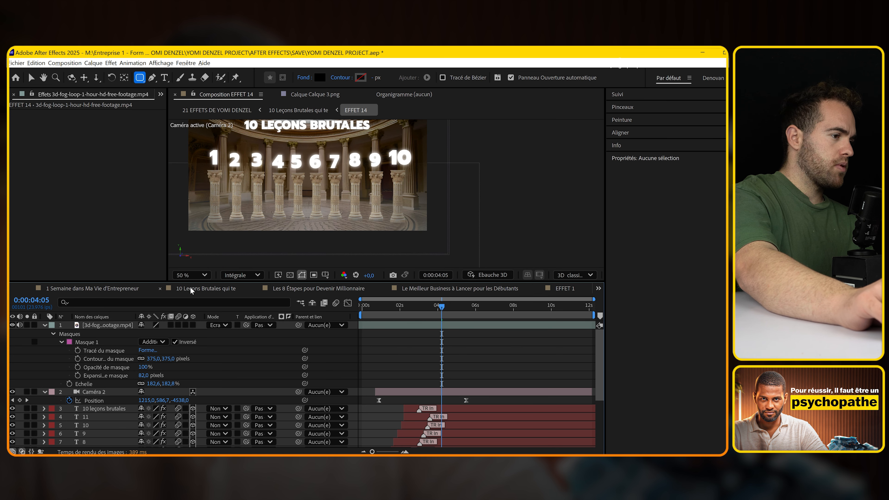
Apply Teinte/Saturation to the fog footage with Redéfinir enabled, hue at 25° and lightness at -7
{"action": "left_click", "coordinate": [192, 276]}
{"action": "left_click", "coordinate": [213, 85]}
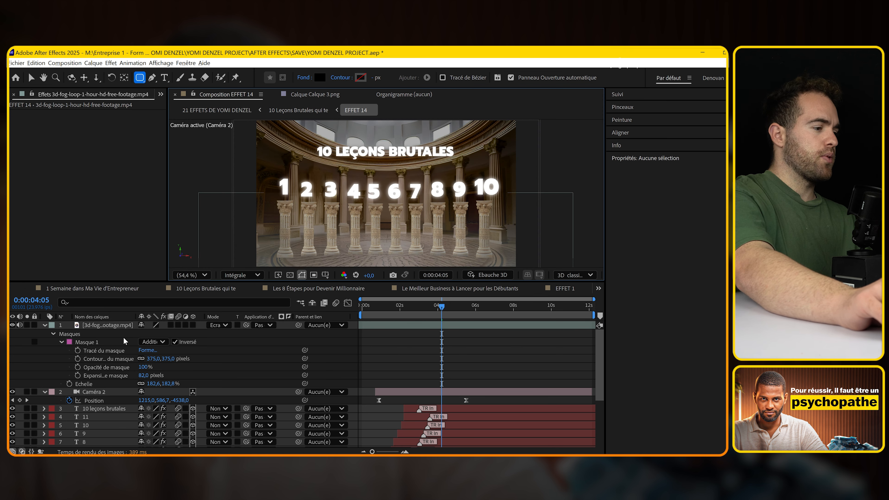
{"action": "left_click", "coordinate": [117, 324]}
{"action": "key", "text": "ctrl+space"}
{"action": "type", "text": "teinte"}
{"action": "key", "text": "Return"}
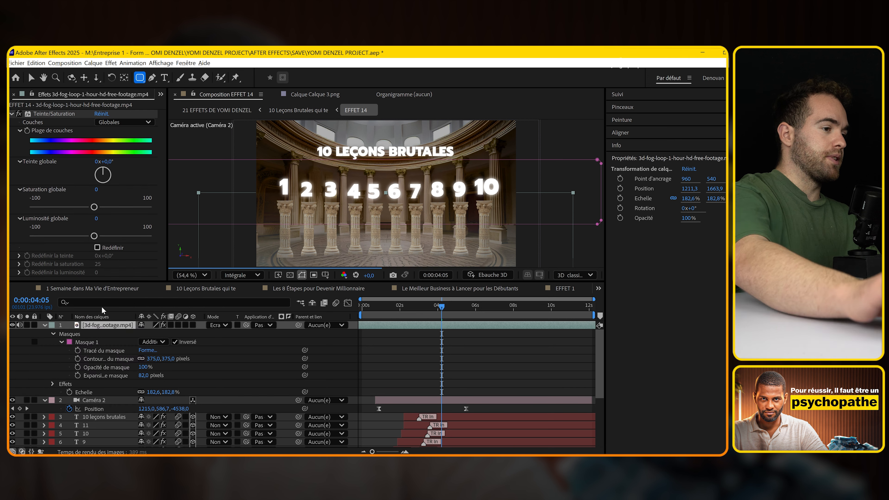
{"action": "left_click", "coordinate": [98, 248]}
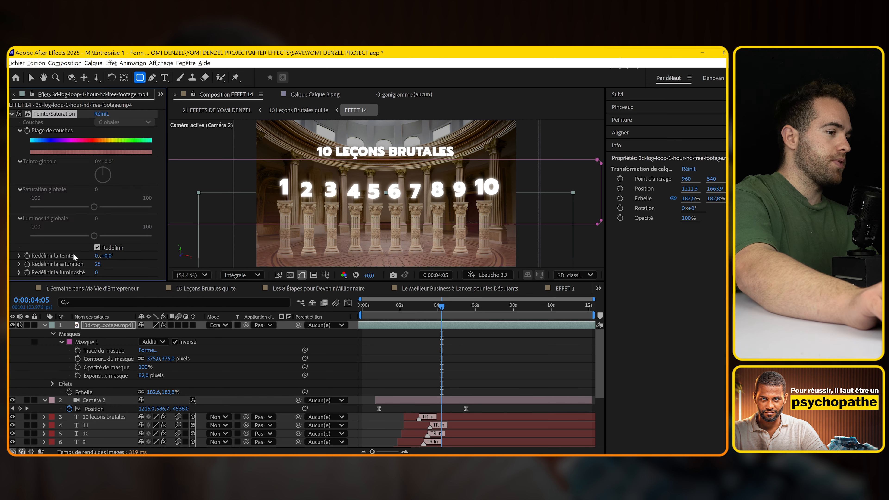
{"action": "mouse_move", "coordinate": [101, 274]}
{"action": "left_mouse_down"}
{"action": "mouse_move", "coordinate": [121, 257]}
{"action": "mouse_move", "coordinate": [92, 273]}
{"action": "left_mouse_up"}
{"action": "left_click", "coordinate": [447, 357]}
{"action": "left_click", "coordinate": [182, 275]}
{"action": "left_click", "coordinate": [193, 82]}
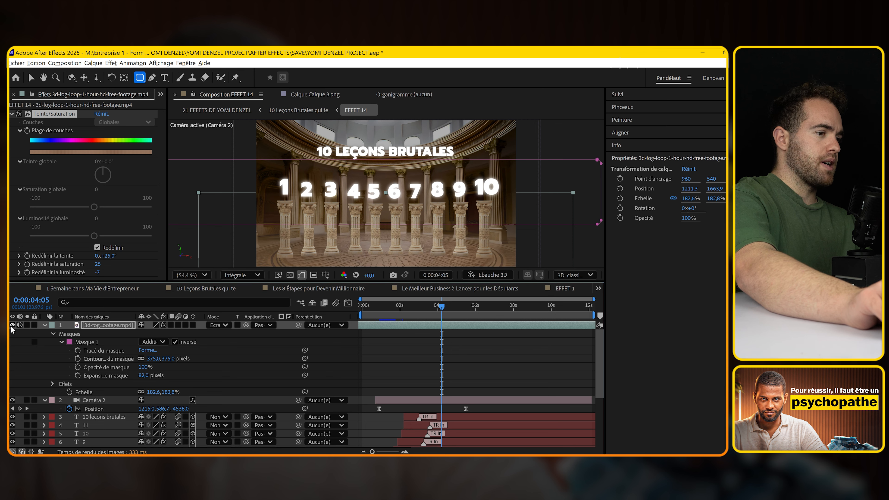
Scrub through the foggy scene to about 0:00:04:02 and add a new adjustment layer
{"action": "key", "text": "Home"}
{"action": "key", "text": "equal"}
{"action": "left_click_drag", "start_coordinate": [407, 309], "coordinate": [387, 313]}
{"action": "left_click", "coordinate": [385, 327]}
{"action": "key", "text": "ctrl+alt+y"}
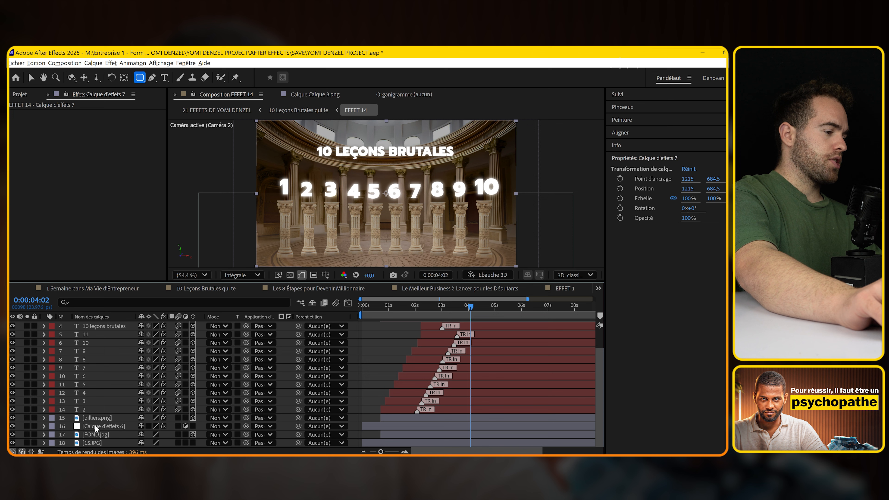
Lower the Lumetri exposure of Calque d'effets 6 to -2,7 and add the Dehancer Pro effect to that layer
{"action": "left_click", "coordinate": [96, 427]}
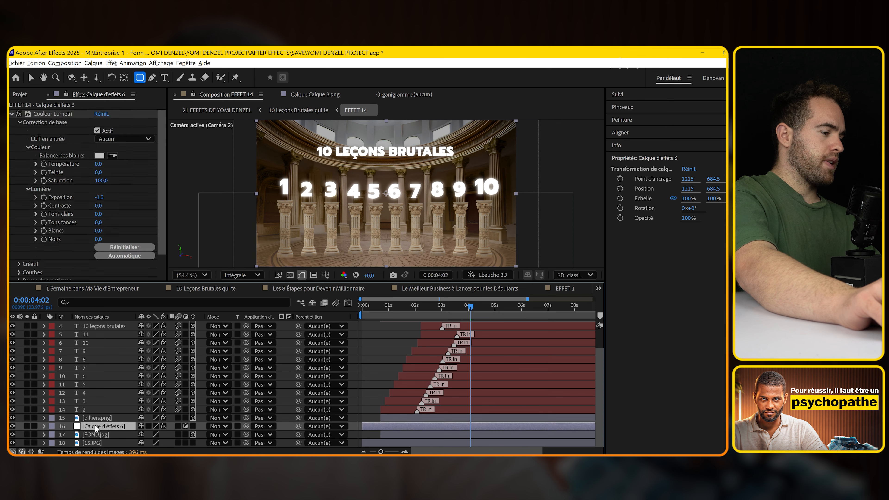
{"action": "left_click_drag", "start_coordinate": [99, 197], "coordinate": [94, 197]}
{"action": "key", "text": "ctrl+space"}
{"action": "type", "text": "deh"}
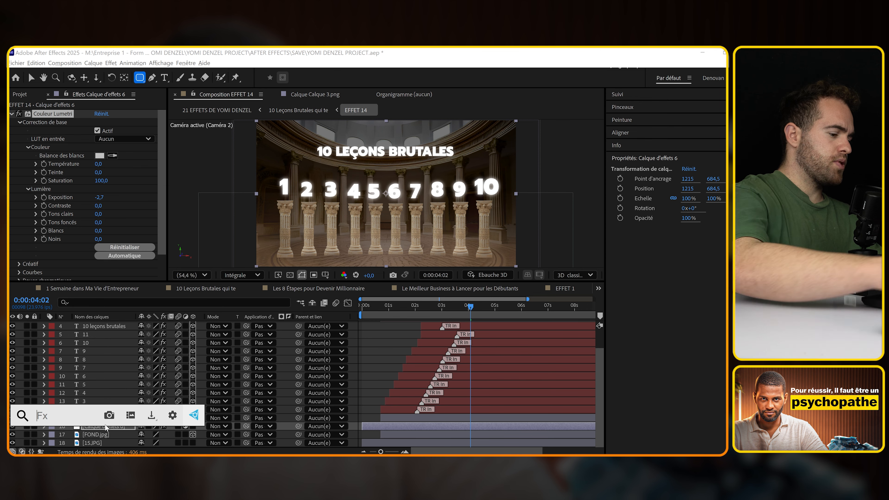
{"action": "key", "text": "Return"}
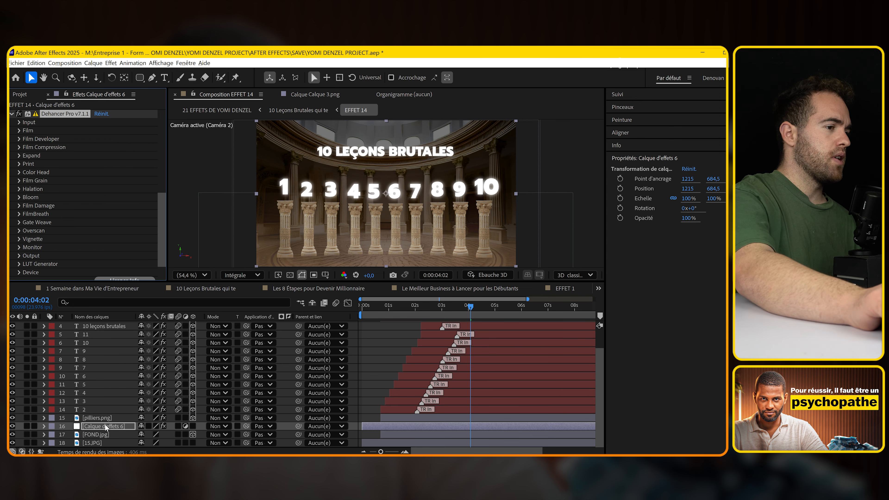
Set the Dehancer Pro vignette to an exposure of -1,3 and a size of 92
{"action": "scroll", "coordinate": [36, 212], "scroll_direction": "down", "scroll_amount": 5}
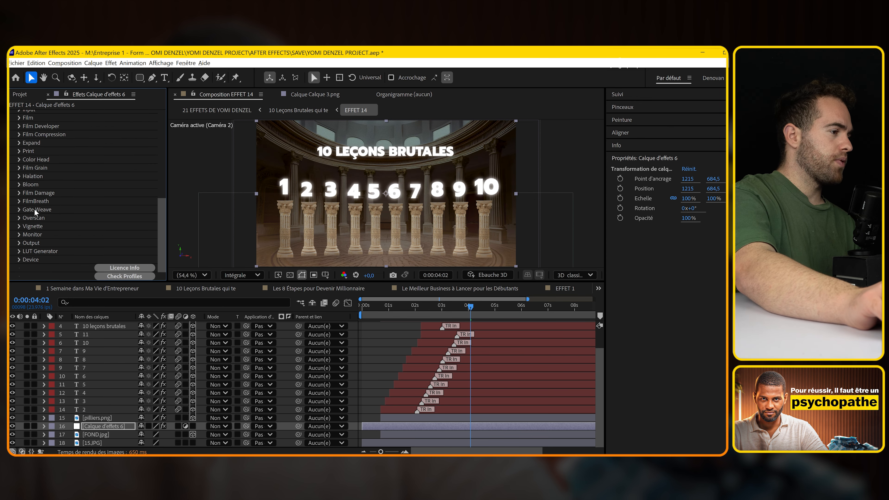
{"action": "left_click", "coordinate": [19, 226]}
{"action": "scroll", "coordinate": [53, 228], "scroll_direction": "down", "scroll_amount": 3}
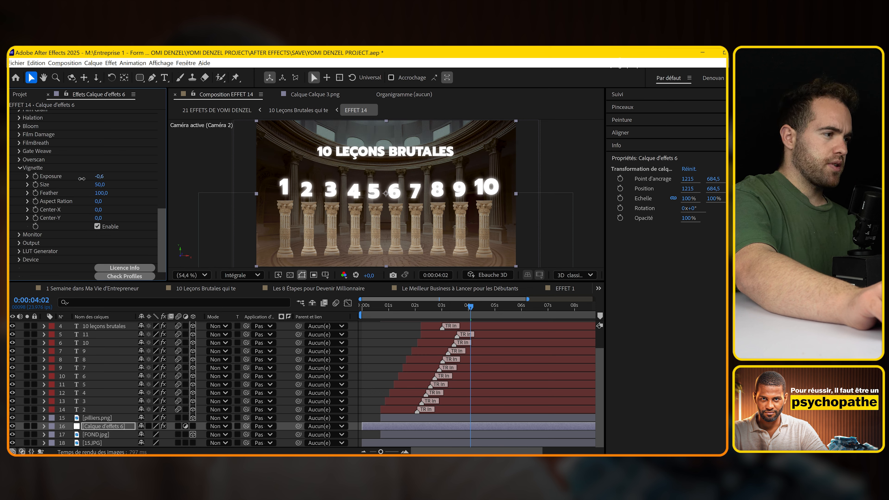
{"action": "left_click_drag", "start_coordinate": [61, 184], "coordinate": [118, 185]}
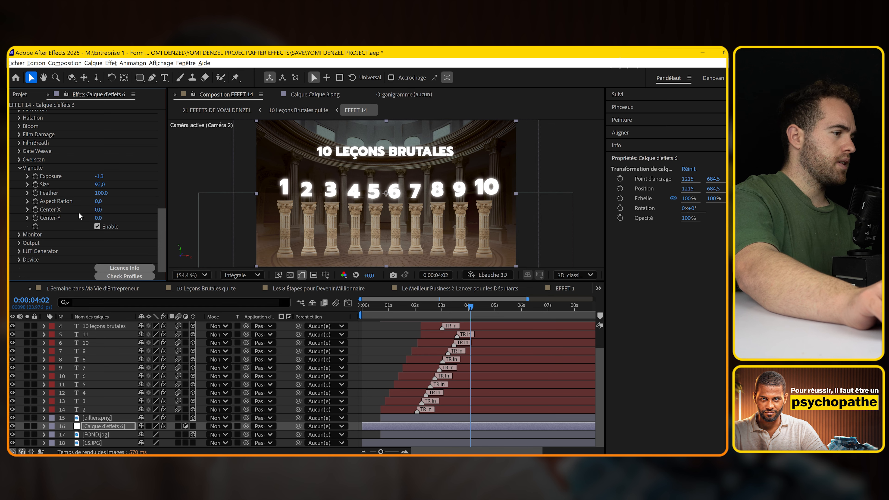
Set the Lumetri exposure of Calque d'effets 6 to -2
{"action": "scroll", "coordinate": [80, 214], "scroll_direction": "up", "scroll_amount": 10}
{"action": "left_click", "coordinate": [99, 197]}
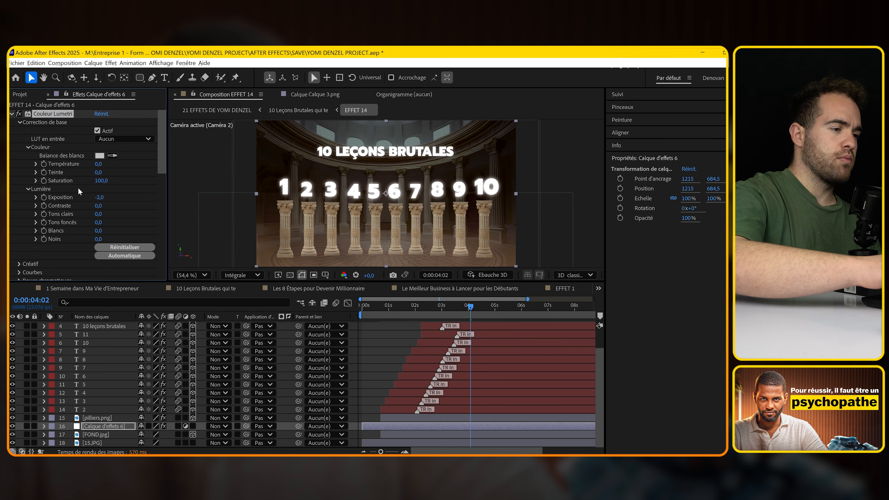
{"action": "type", "text": "-2"}
{"action": "key", "text": "Return"}
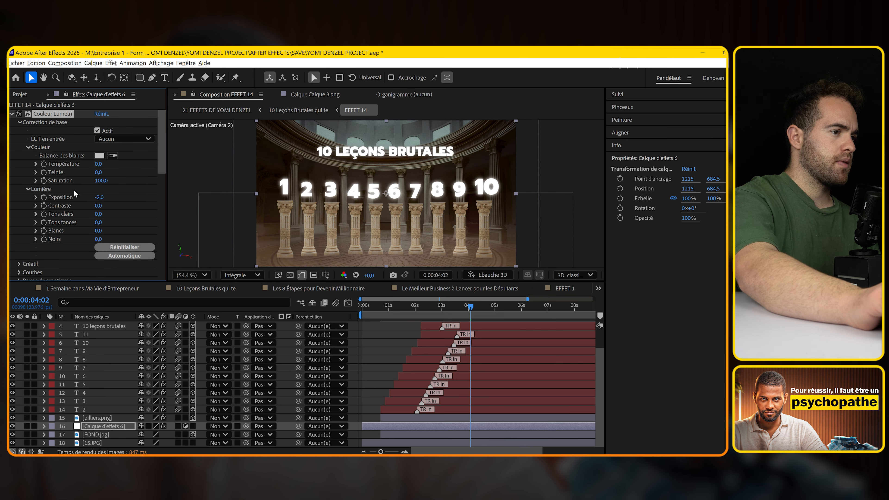
Inspect Dehancer Pro's Film, Print and Expand settings, toggling the Print processing on and off
{"action": "scroll", "coordinate": [60, 205], "scroll_direction": "down", "scroll_amount": 10}
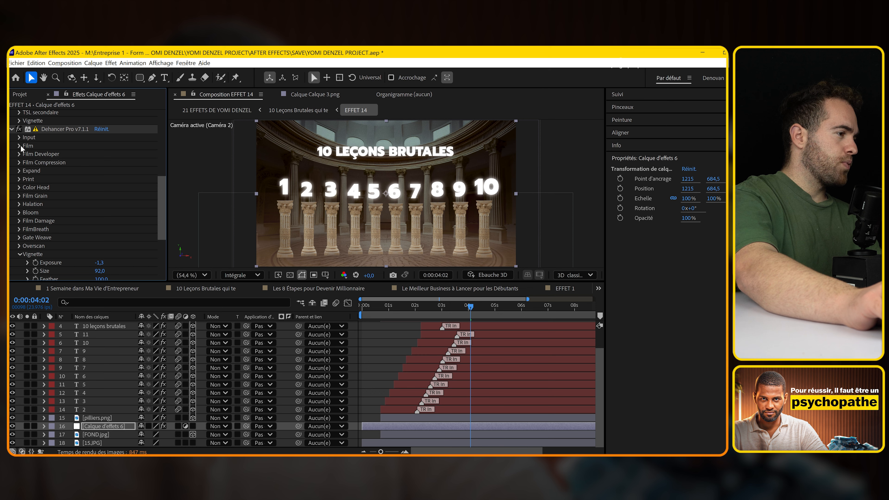
{"action": "left_click", "coordinate": [20, 145]}
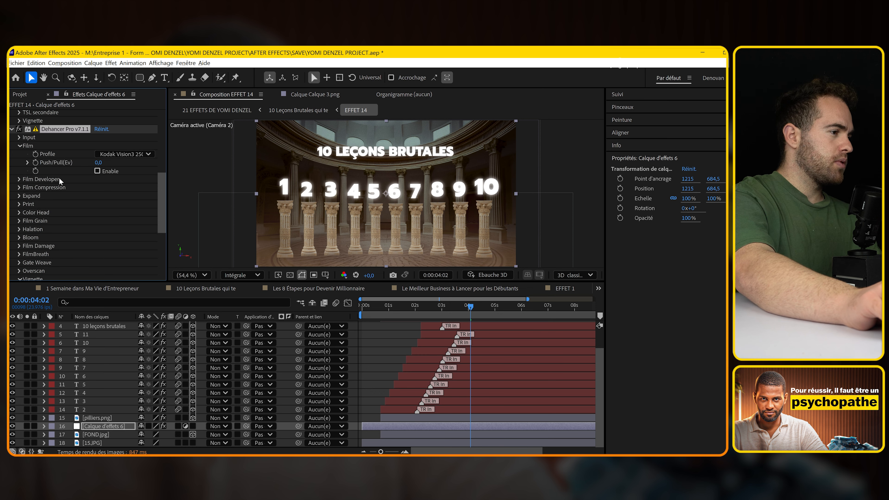
{"action": "left_click", "coordinate": [20, 203]}
{"action": "left_click", "coordinate": [97, 271]}
{"action": "left_click", "coordinate": [97, 271]}
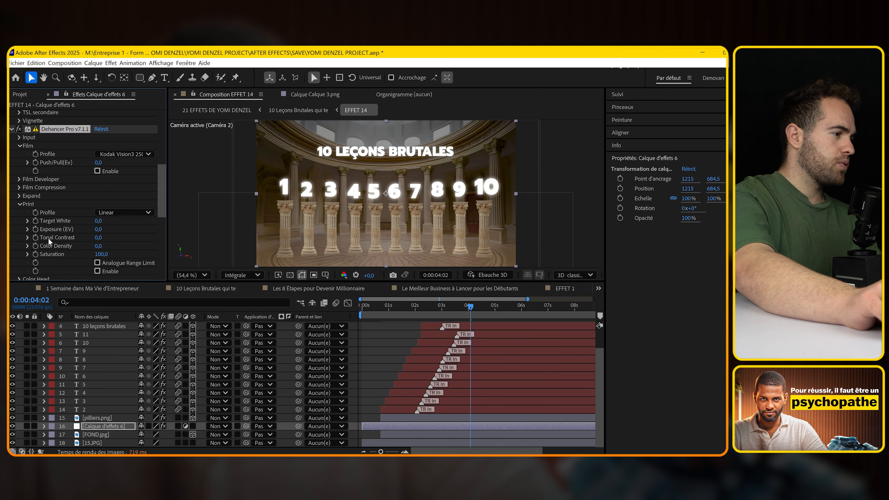
{"action": "left_click", "coordinate": [21, 196]}
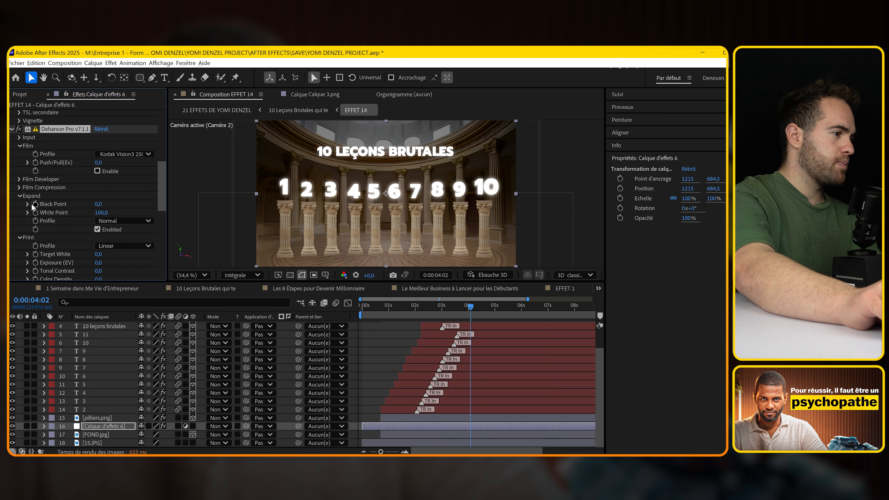
Set the Lumetri temperature to 5 and the contrast to 56 on Calque d'effets 6
{"action": "scroll", "coordinate": [101, 164], "scroll_direction": "up", "scroll_amount": 5}
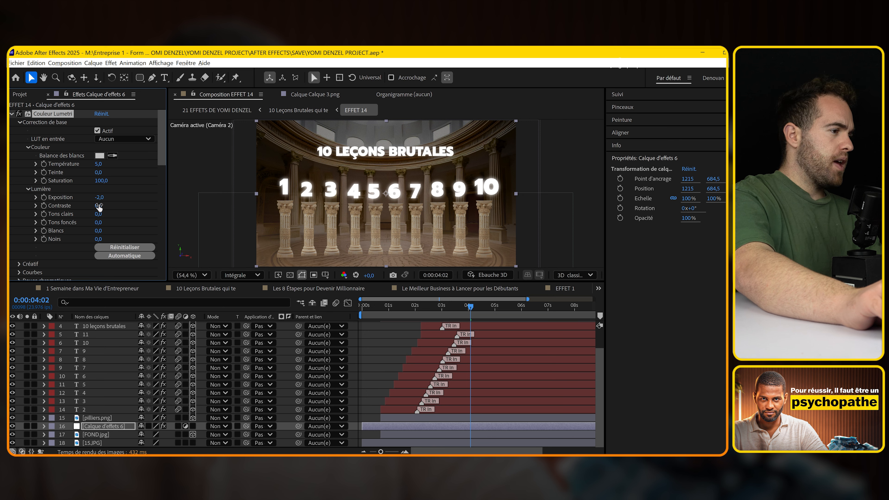
{"action": "left_click_drag", "start_coordinate": [111, 204], "coordinate": [126, 204]}
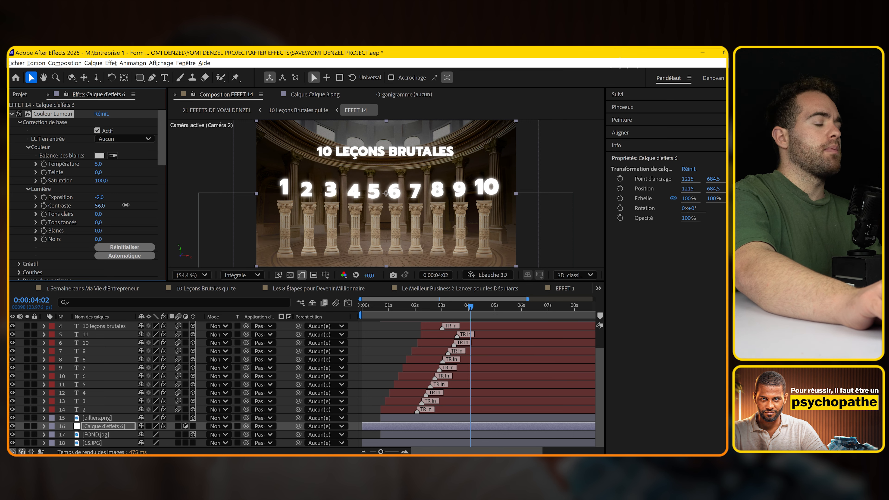
Set the scale of the ten number text layers, 2 through 11, to 58%
{"action": "left_click", "coordinate": [105, 408]}
{"action": "scroll", "coordinate": [98, 349], "scroll_direction": "up", "scroll_amount": 1}
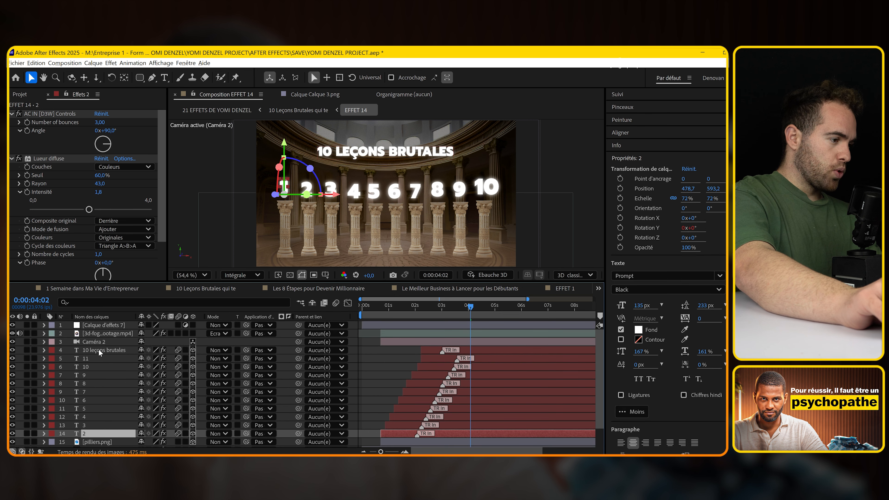
{"action": "left_click", "coordinate": [92, 359], "text": "shift"}
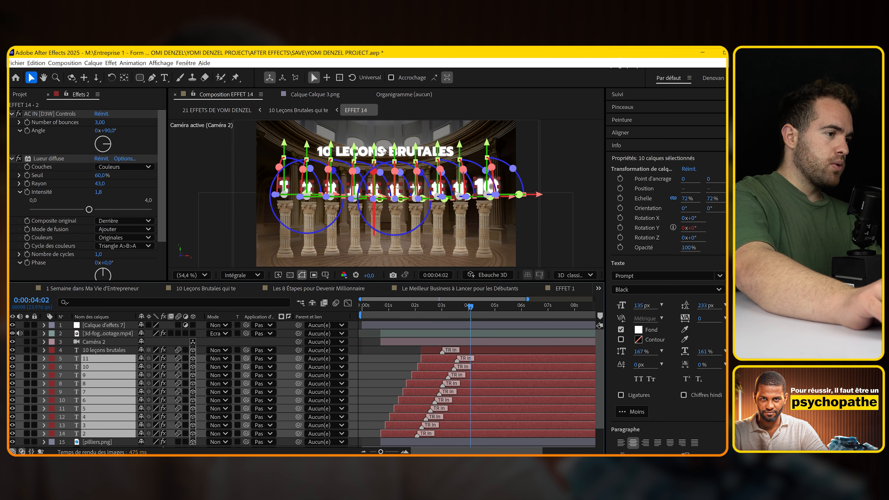
{"action": "key", "text": "s"}
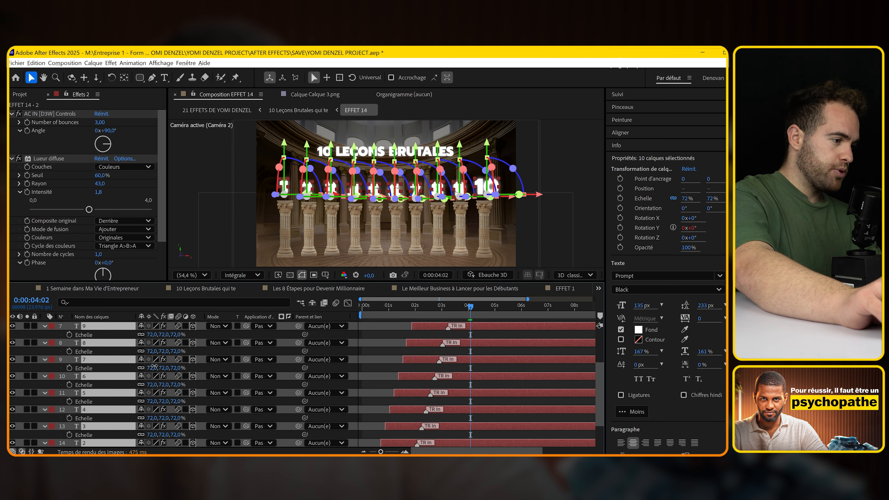
{"action": "left_click", "coordinate": [154, 367]}
{"action": "type", "text": "58"}
{"action": "key", "text": "Return"}
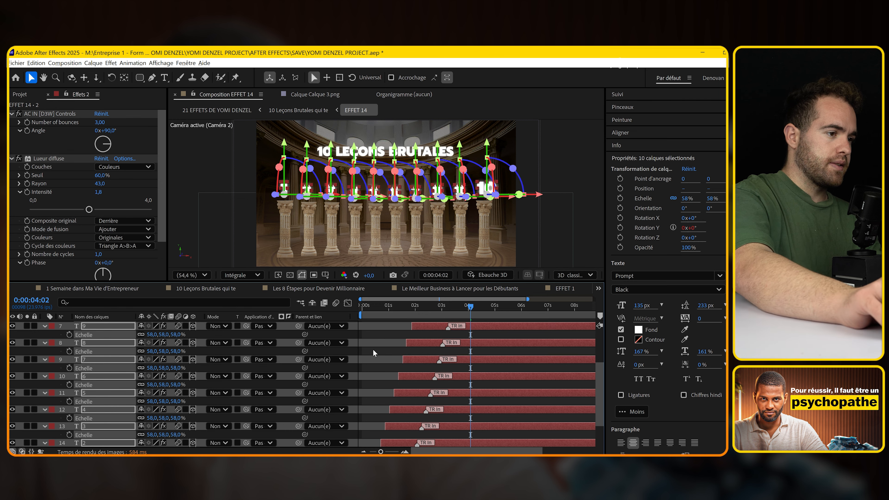
Collapse the properties of all layers and move the playhead to 0:00:01:13
{"action": "left_click", "coordinate": [373, 349]}
{"action": "key", "text": "ctrl+a"}
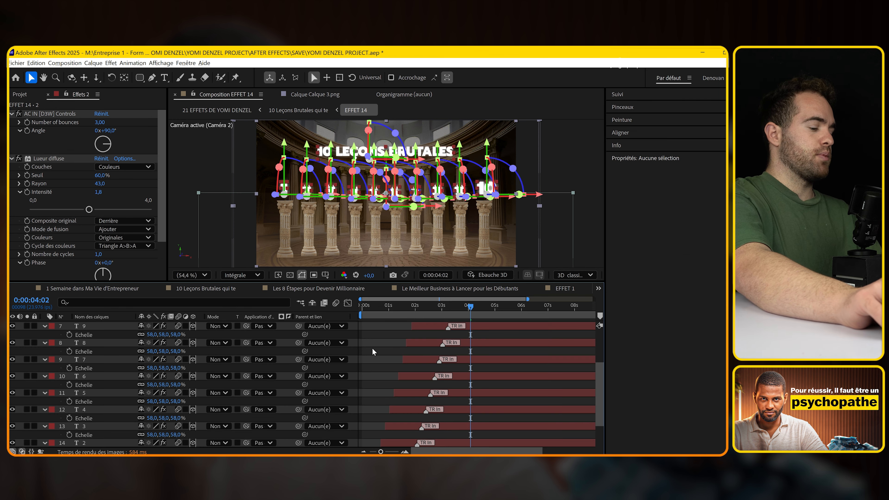
{"action": "key", "text": "u"}
{"action": "left_click", "coordinate": [373, 339]}
{"action": "left_click", "coordinate": [372, 308]}
{"action": "left_click_drag", "start_coordinate": [373, 316], "coordinate": [402, 309]}
{"action": "left_click_drag", "start_coordinate": [402, 309], "coordinate": [403, 309]}
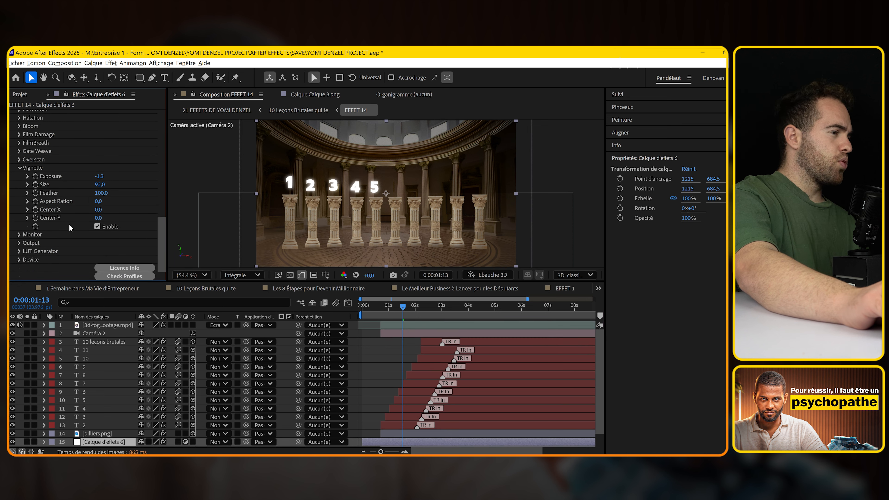
Set the Dehancer Pro vignette on Calque d'effets 6 to exposure -1,8, size 64 and feather 20, keeping full preview resolution
{"action": "left_click_drag", "start_coordinate": [99, 193], "coordinate": [74, 197]}
{"action": "left_click_drag", "start_coordinate": [100, 184], "coordinate": [123, 185]}
{"action": "left_click", "coordinate": [229, 275]}
{"action": "left_click", "coordinate": [245, 357]}
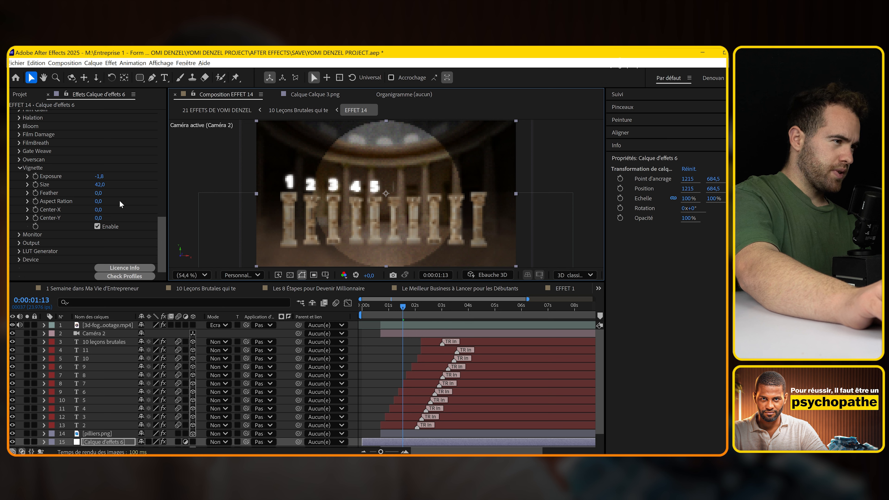
{"action": "mouse_move", "coordinate": [100, 185]}
{"action": "left_mouse_down"}
{"action": "mouse_move", "coordinate": [104, 193]}
{"action": "mouse_move", "coordinate": [107, 185]}
{"action": "left_mouse_up"}
{"action": "left_click", "coordinate": [247, 275]}
{"action": "left_click", "coordinate": [239, 291]}
{"action": "left_click", "coordinate": [100, 192]}
{"action": "type", "text": "20"}
{"action": "key", "text": "Return"}
Add a new adjustment layer above all layers and apply Couleur Lumetri, showing its basic correction settings
{"action": "key", "text": "ctrl+alt+y"}
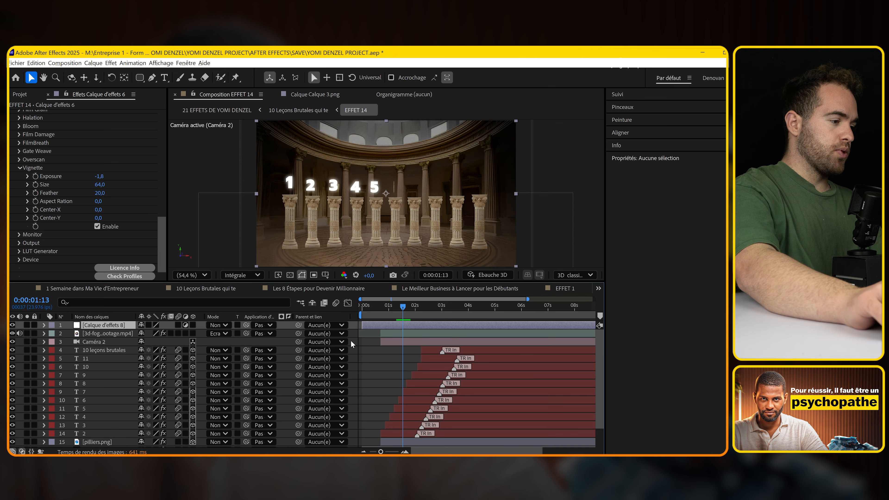
{"action": "left_click", "coordinate": [84, 326]}
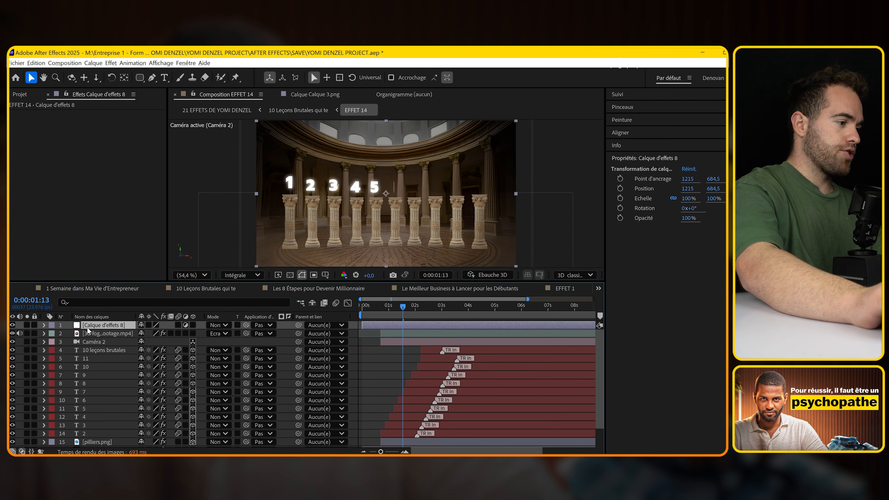
{"action": "key", "text": "ctrl+space"}
{"action": "type", "text": "couleu"}
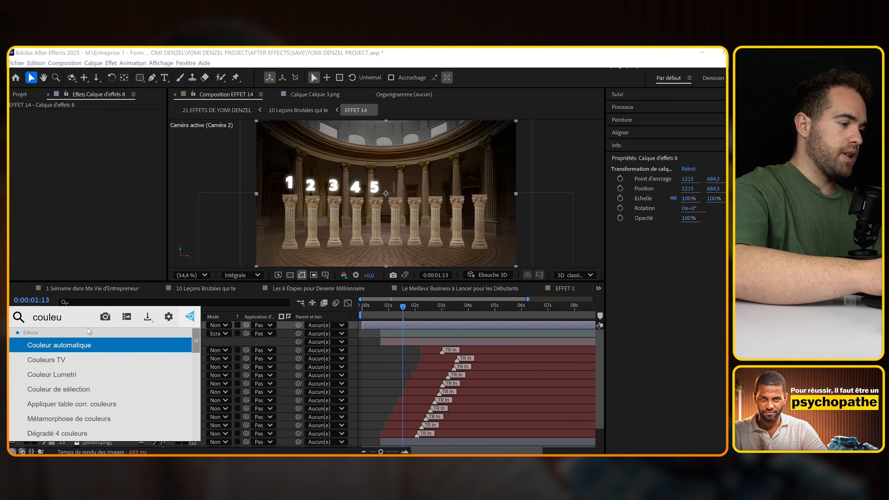
{"action": "key", "text": "Down"}
{"action": "key", "text": "Down"}
{"action": "key", "text": "Return"}
{"action": "left_click", "coordinate": [19, 122]}
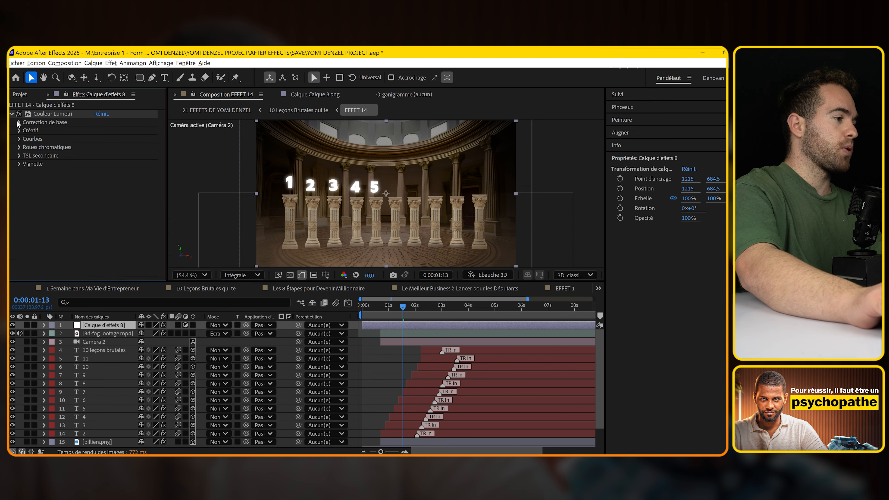
Set the new layer's Lumetri temperature to 4, contrast to 24, highlights to 18, shadows to -28 and whites to 19
{"action": "left_click_drag", "start_coordinate": [97, 164], "coordinate": [100, 163]}
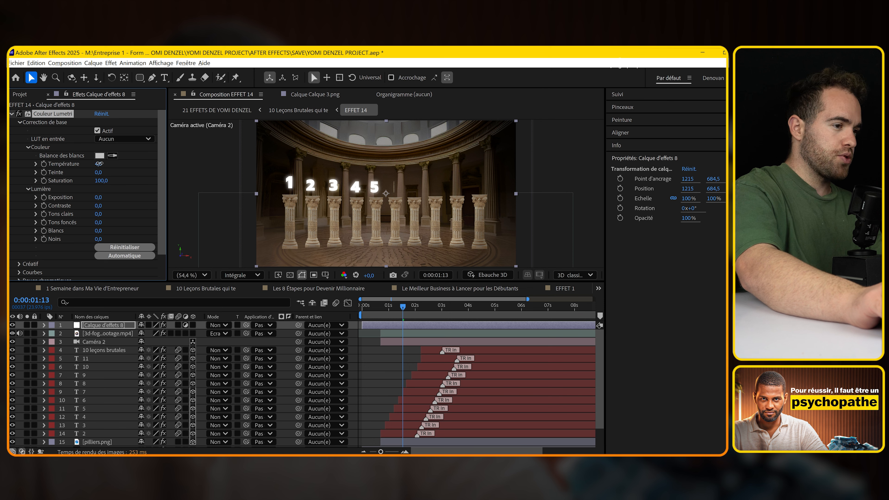
{"action": "mouse_move", "coordinate": [114, 204]}
{"action": "left_mouse_down"}
{"action": "mouse_move", "coordinate": [130, 203]}
{"action": "mouse_move", "coordinate": [108, 201]}
{"action": "left_mouse_up"}
{"action": "scroll", "coordinate": [91, 215], "scroll_direction": "down", "scroll_amount": 2}
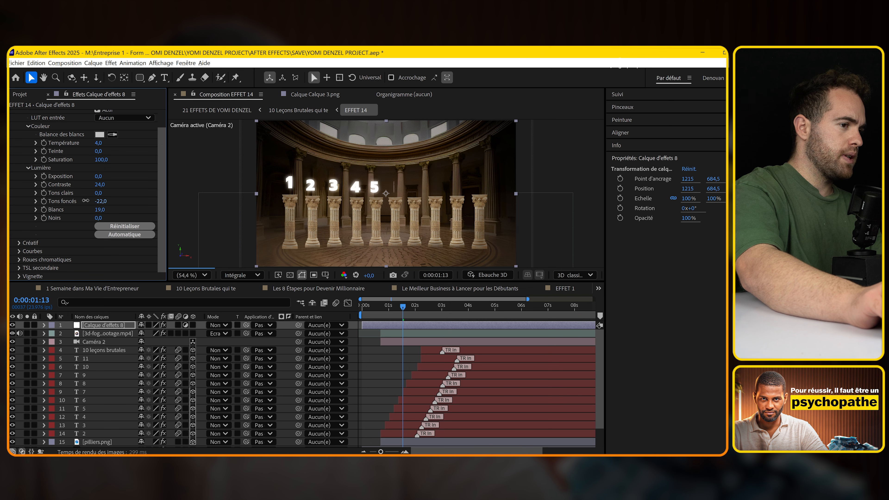
{"action": "left_click_drag", "start_coordinate": [98, 192], "coordinate": [106, 193]}
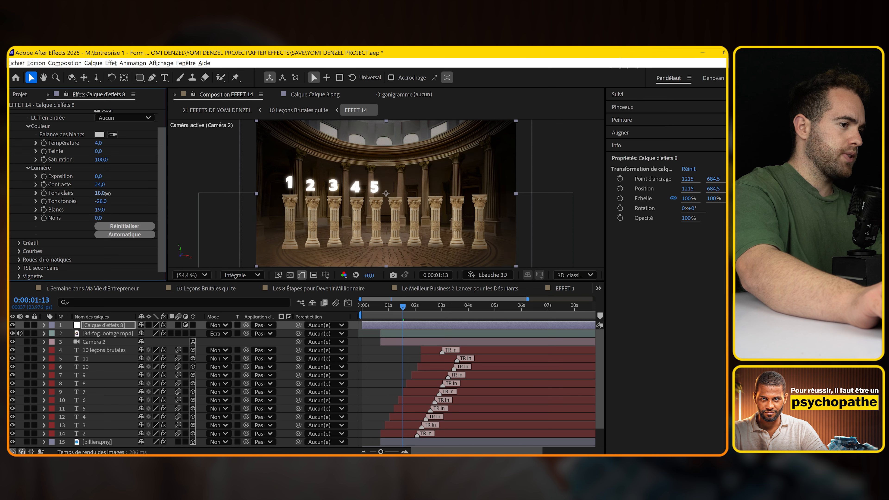
Set the vibrance to 23 in the Lumetri creative adjustments of Calque d'effets 8
{"action": "left_click", "coordinate": [19, 242]}
{"action": "scroll", "coordinate": [17, 243], "scroll_direction": "down", "scroll_amount": 5}
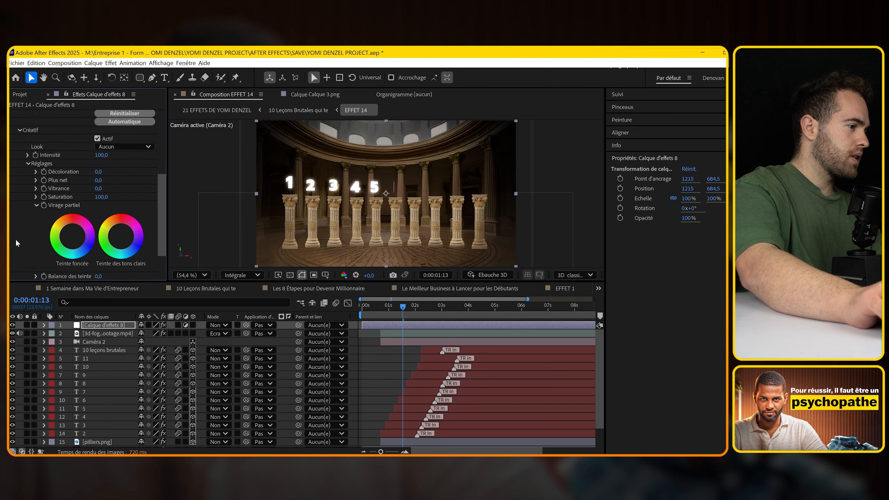
{"action": "scroll", "coordinate": [21, 243], "scroll_direction": "down", "scroll_amount": 2}
{"action": "scroll", "coordinate": [101, 172], "scroll_direction": "up", "scroll_amount": 2}
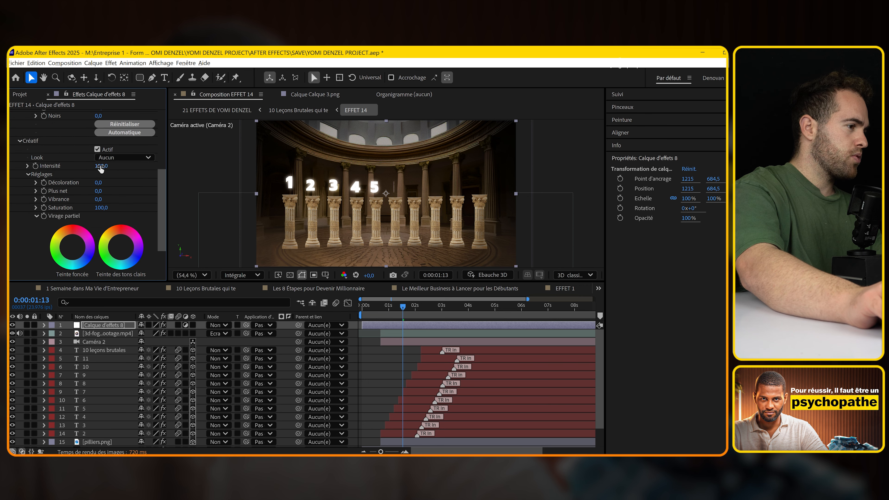
{"action": "scroll", "coordinate": [101, 169], "scroll_direction": "up", "scroll_amount": 4}
{"action": "scroll", "coordinate": [89, 190], "scroll_direction": "down", "scroll_amount": 3}
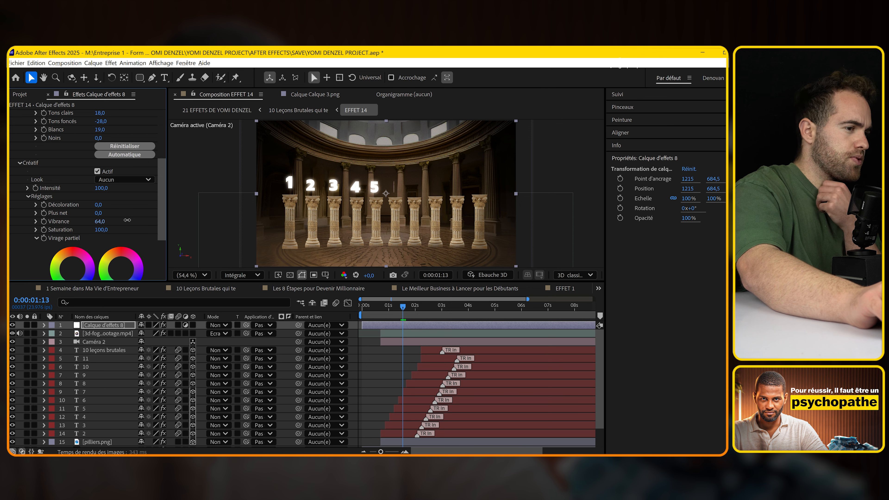
{"action": "left_click_drag", "start_coordinate": [128, 219], "coordinate": [109, 222]}
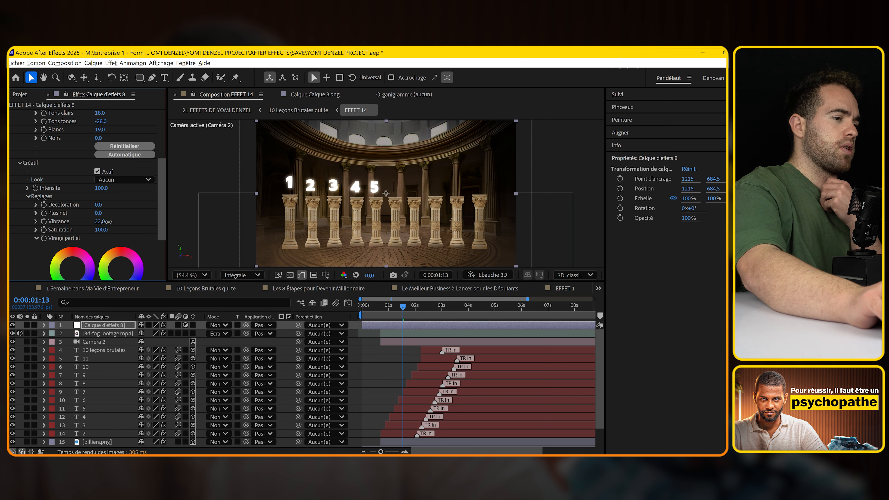
Lower the preview resolution to a quarter and scrub from 0:00:00:21 through the number animation to review the grade
{"action": "left_click_drag", "start_coordinate": [390, 307], "coordinate": [385, 310]}
{"action": "left_click", "coordinate": [242, 275]}
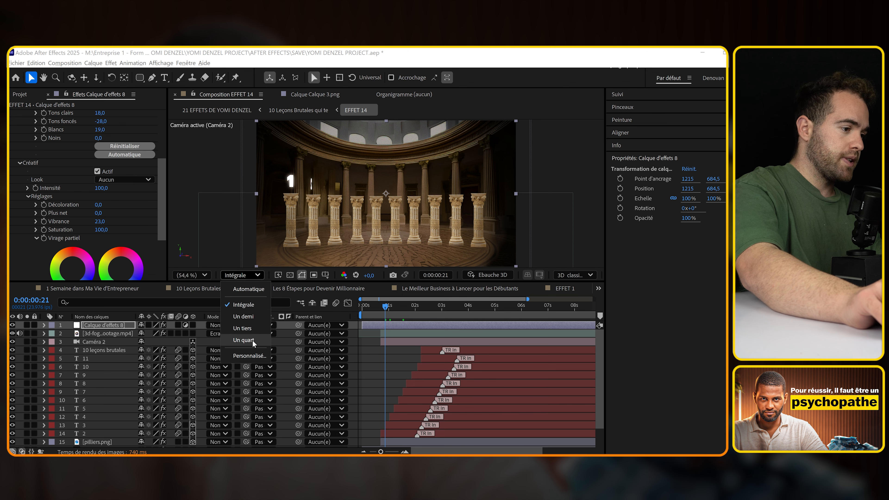
{"action": "left_click", "coordinate": [239, 340]}
{"action": "left_click_drag", "start_coordinate": [385, 310], "coordinate": [474, 312]}
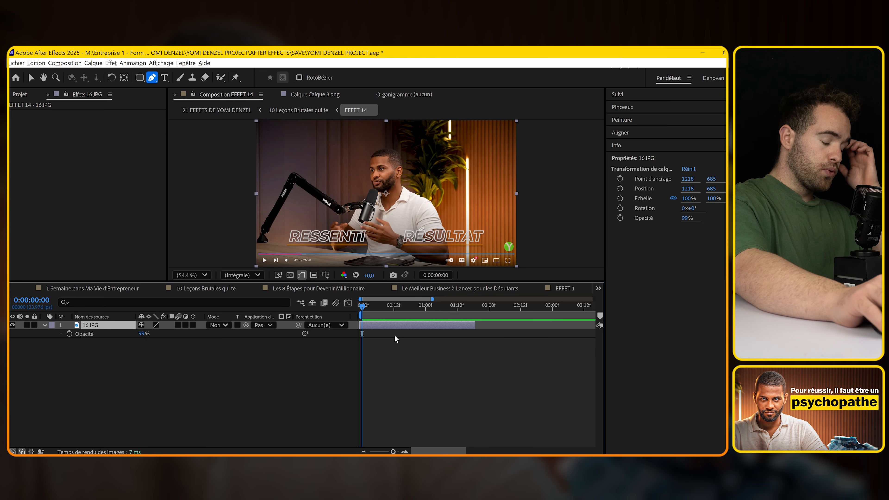
Add a paragraph text layer reading "ressenti" above the matching word in the 16.JPG reference image
{"action": "scroll", "coordinate": [297, 231], "scroll_direction": "up", "scroll_amount": 2}
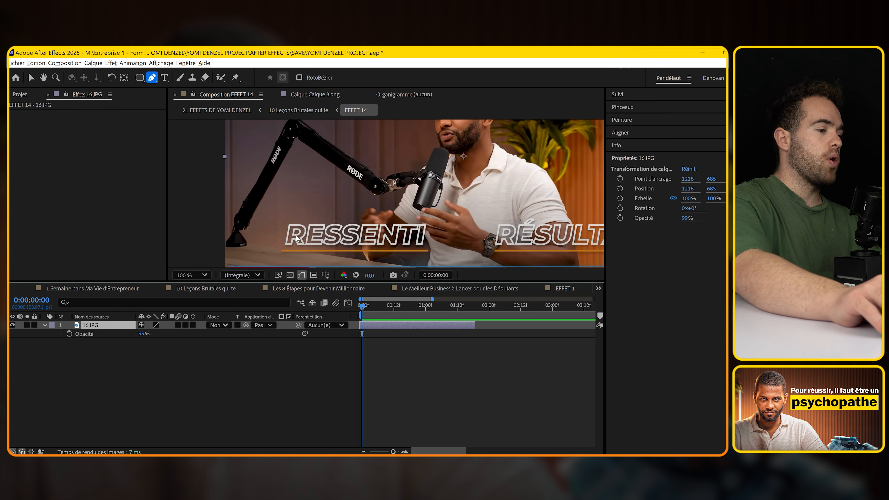
{"action": "left_click_drag", "start_coordinate": [296, 229], "coordinate": [279, 199]}
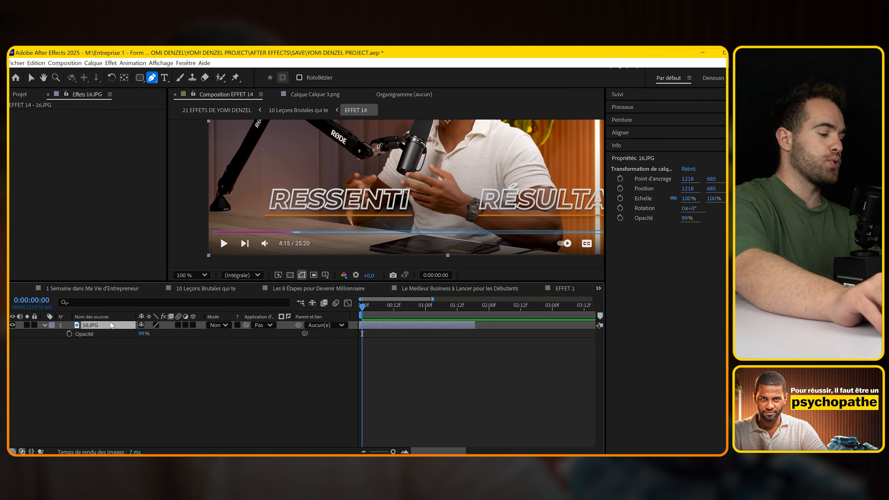
{"action": "key", "text": "ctrl+t"}
{"action": "left_click_drag", "start_coordinate": [238, 137], "coordinate": [394, 197]}
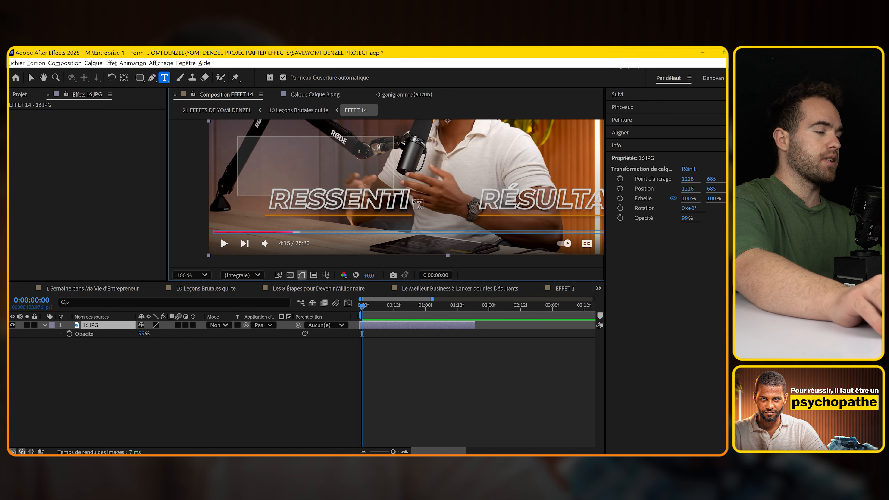
{"action": "type", "text": "ressenti"}
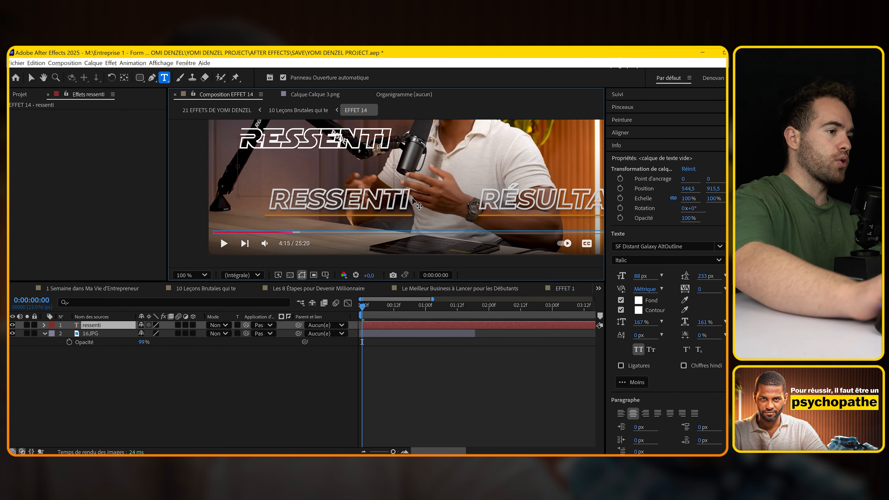
{"action": "key", "text": "ctrl+a"}
{"action": "left_click", "coordinate": [659, 246]}
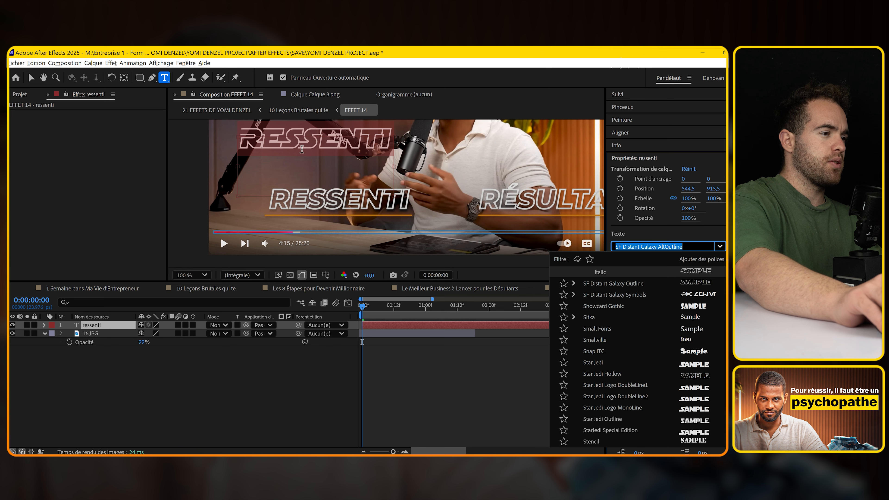
{"action": "left_click", "coordinate": [302, 145]}
Keep the white stroke enabled on the whole ressenti text and set its width to 5 px
{"action": "key", "text": "ctrl+a"}
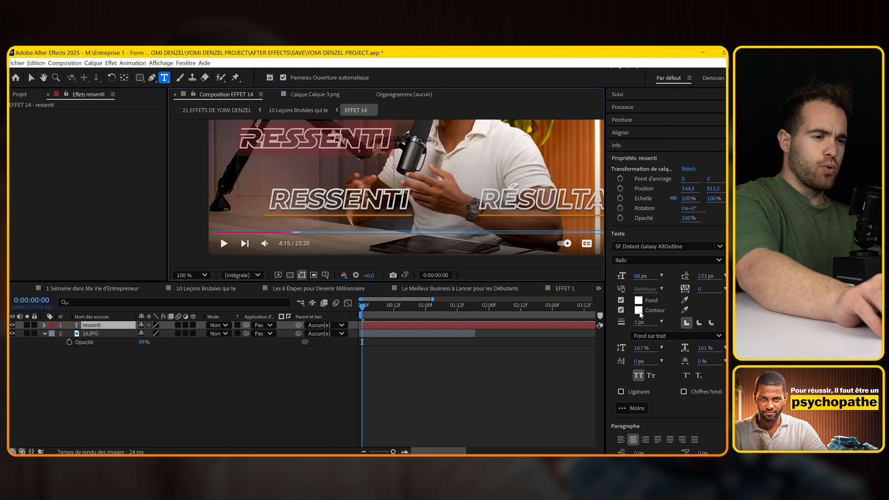
{"action": "left_click", "coordinate": [621, 311]}
{"action": "left_click", "coordinate": [620, 311]}
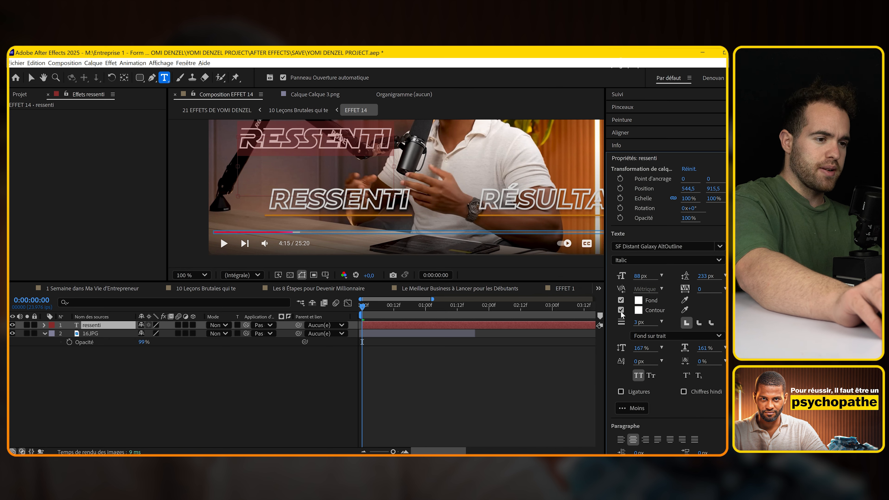
{"action": "left_click", "coordinate": [638, 311]}
{"action": "key", "text": "Return"}
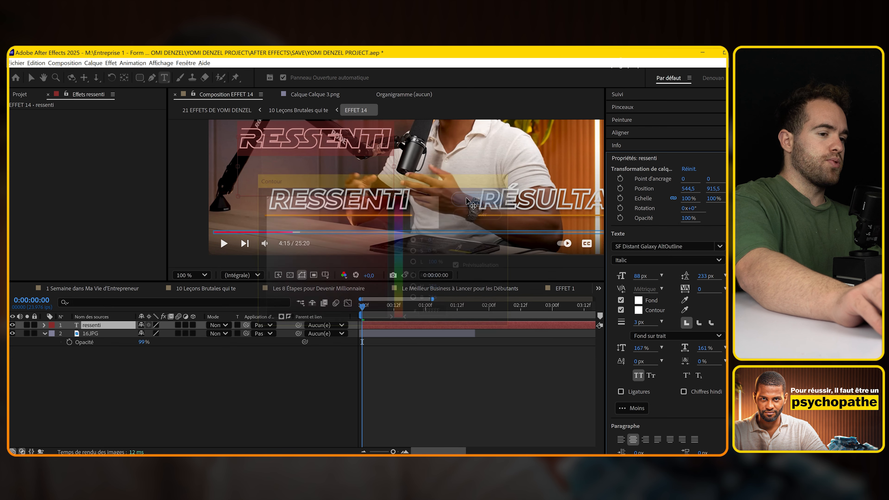
{"action": "left_click", "coordinate": [636, 323]}
{"action": "type", "text": "5"}
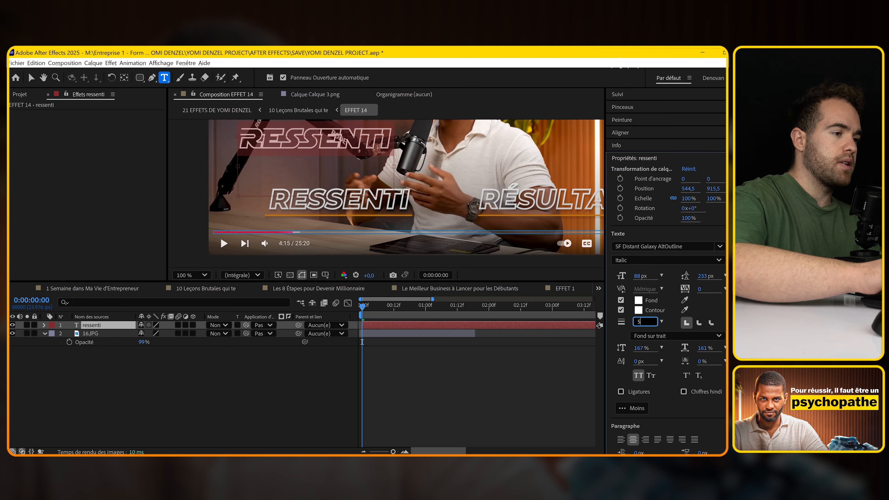
{"action": "key", "text": "Return"}
{"action": "key", "text": "Escape"}
Centre the ressenti layer's anchor point and move the text just above the reference word RESSENTI
{"action": "key", "text": "v"}
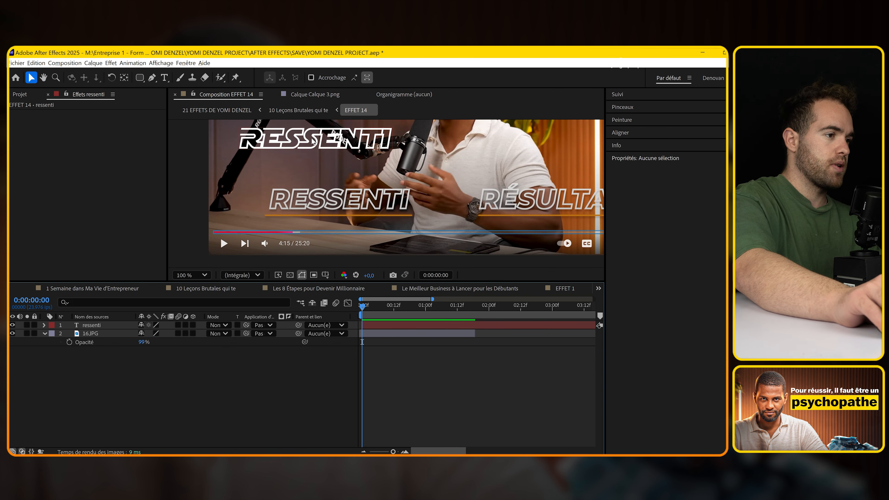
{"action": "key", "text": "ctrl+alt+Home"}
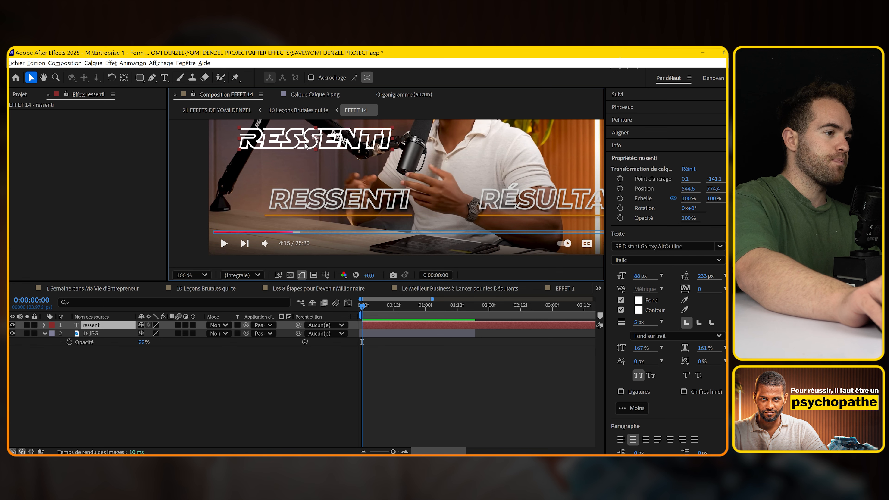
{"action": "left_click_drag", "start_coordinate": [305, 146], "coordinate": [324, 165]}
Create a bright green solid covering the full frame above the ressenti text layer
{"action": "right_click", "coordinate": [172, 370]}
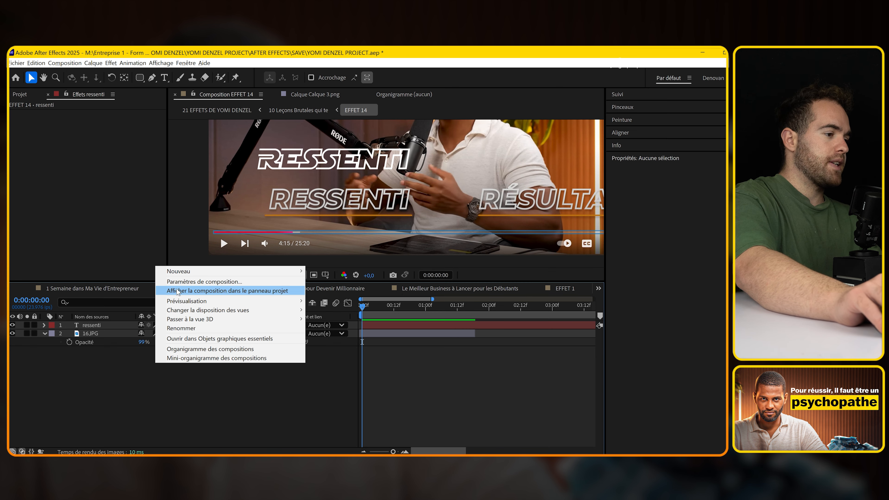
{"action": "mouse_move", "coordinate": [245, 270]}
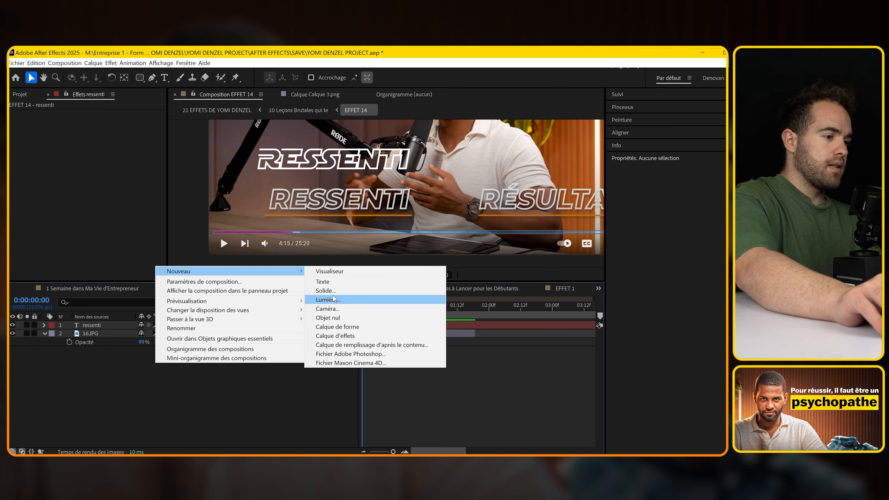
{"action": "left_click", "coordinate": [346, 290]}
{"action": "left_click", "coordinate": [455, 352]}
{"action": "left_click", "coordinate": [444, 354]}
{"action": "left_click", "coordinate": [116, 325]}
{"action": "scroll", "coordinate": [267, 243], "scroll_direction": "down", "scroll_amount": 3}
{"action": "scroll", "coordinate": [259, 236], "scroll_direction": "up", "scroll_amount": 2}
{"action": "scroll", "coordinate": [263, 227], "scroll_direction": "down", "scroll_amount": 1}
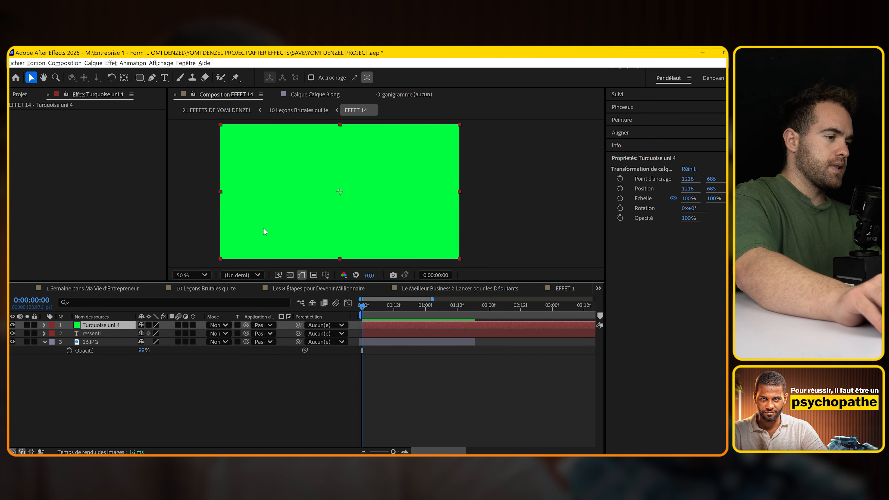
Shift the green solid up in the frame and place its layer beneath ressenti as the text's track matte
{"action": "left_click_drag", "start_coordinate": [275, 226], "coordinate": [276, 162]}
{"action": "left_click", "coordinate": [98, 326]}
{"action": "left_click_drag", "start_coordinate": [102, 326], "coordinate": [130, 333]}
{"action": "left_click", "coordinate": [117, 326]}
{"action": "left_click", "coordinate": [240, 398]}
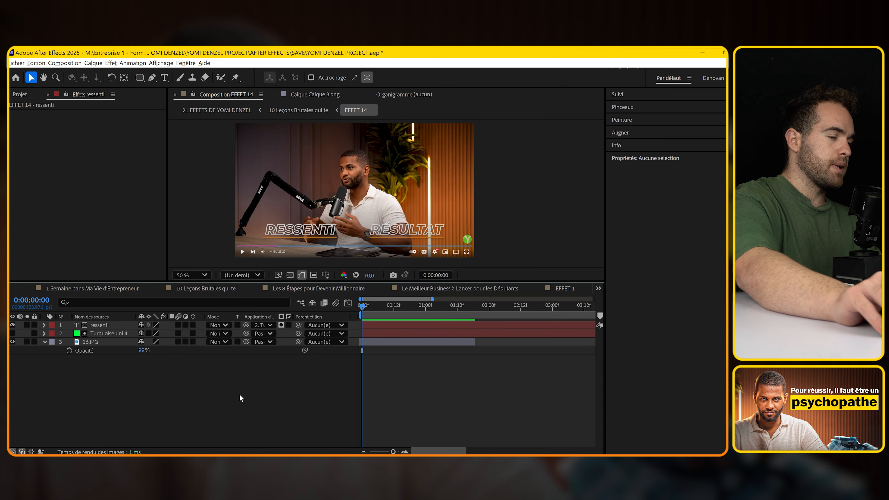
Lower the ressenti text to Y 800,4, outside its matte, and set a Position keyframe there on the first frame
{"action": "left_click", "coordinate": [106, 325]}
{"action": "key", "text": "p"}
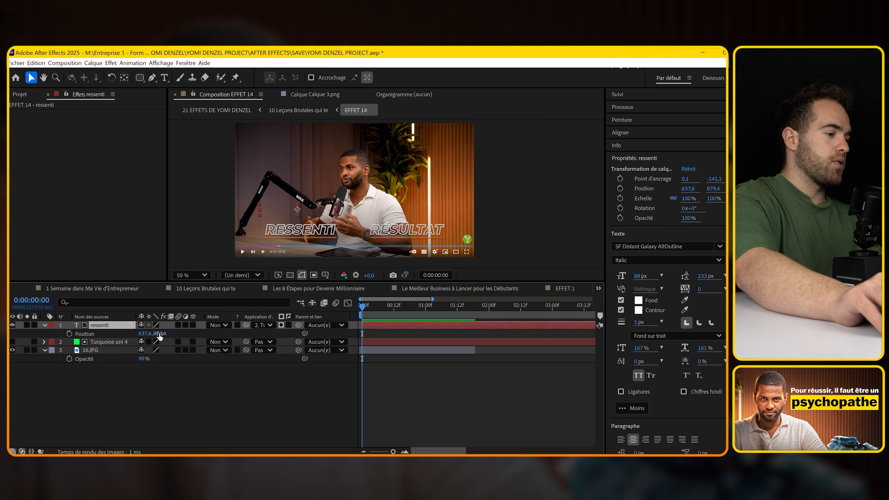
{"action": "left_click_drag", "start_coordinate": [116, 332], "coordinate": [185, 331]}
{"action": "left_click_drag", "start_coordinate": [111, 329], "coordinate": [137, 329]}
{"action": "key", "text": "alt+shift+p"}
{"action": "scroll", "coordinate": [271, 230], "scroll_direction": "up", "scroll_amount": 2}
{"action": "left_click_drag", "start_coordinate": [293, 206], "coordinate": [283, 232]}
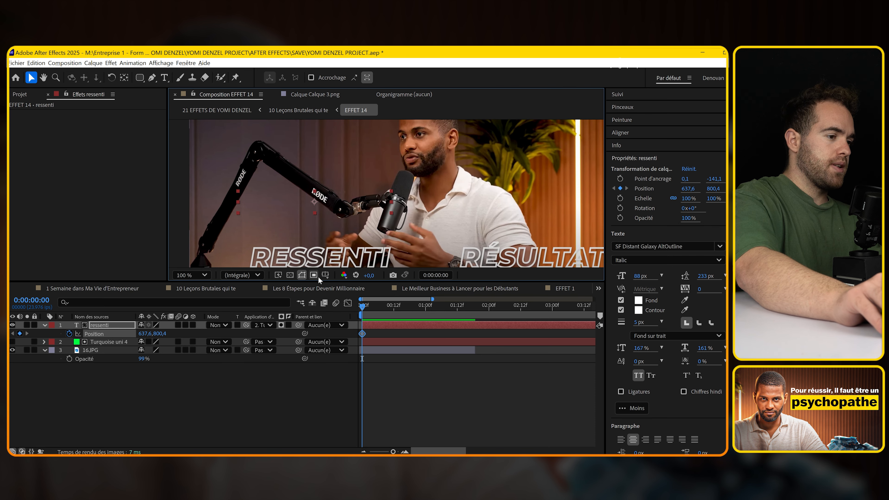
Raise the ressenti text to Y 677,4 around frame 8 with a second Position keyframe and preview the reveal
{"action": "left_click_drag", "start_coordinate": [368, 309], "coordinate": [383, 307]}
{"action": "left_click_drag", "start_coordinate": [152, 333], "coordinate": [129, 334]}
{"action": "left_click_drag", "start_coordinate": [370, 310], "coordinate": [346, 313]}
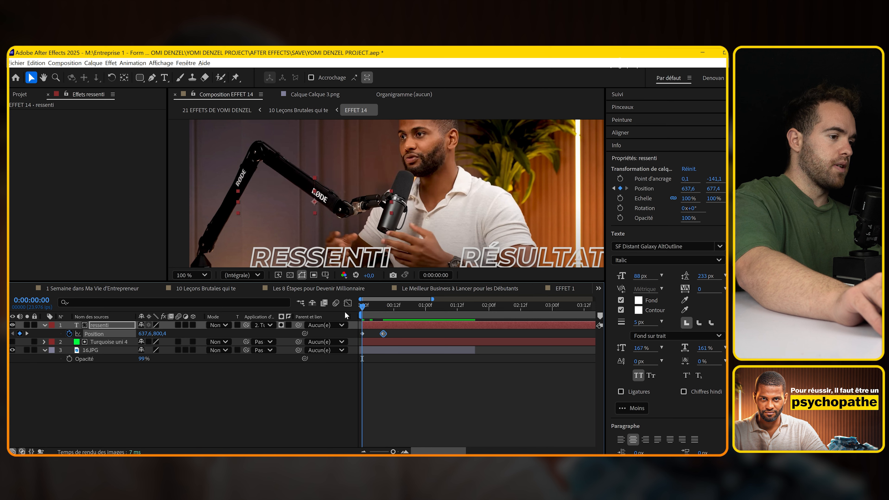
{"action": "key", "text": "="}
{"action": "key", "text": "space"}
{"action": "key", "text": "space"}
Ease the motion into the ressenti text's end Position keyframe and retime that keyframe to about frame 16
{"action": "left_click_drag", "start_coordinate": [416, 337], "coordinate": [389, 418]}
{"action": "left_click", "coordinate": [348, 304]}
{"action": "left_click", "coordinate": [347, 303]}
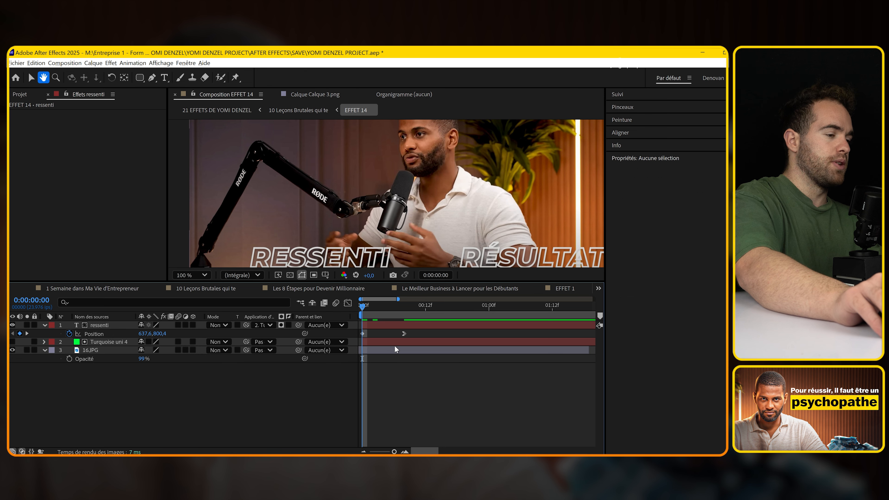
{"action": "key", "text": "space"}
{"action": "left_click_drag", "start_coordinate": [403, 333], "coordinate": [380, 306]}
{"action": "key", "text": "minus"}
{"action": "key", "text": "space"}
{"action": "left_click", "coordinate": [363, 315]}
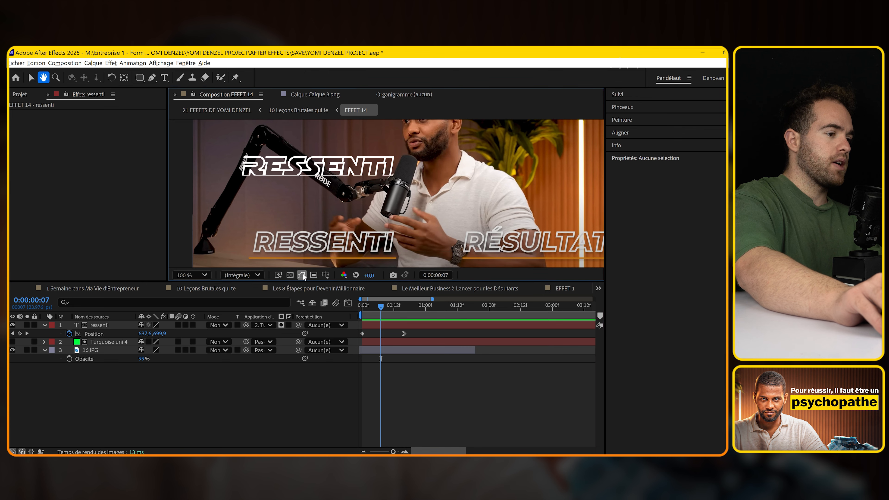
Create a new solid above the ressenti text layer and apply the Saber effect to it
{"action": "right_click", "coordinate": [246, 379]}
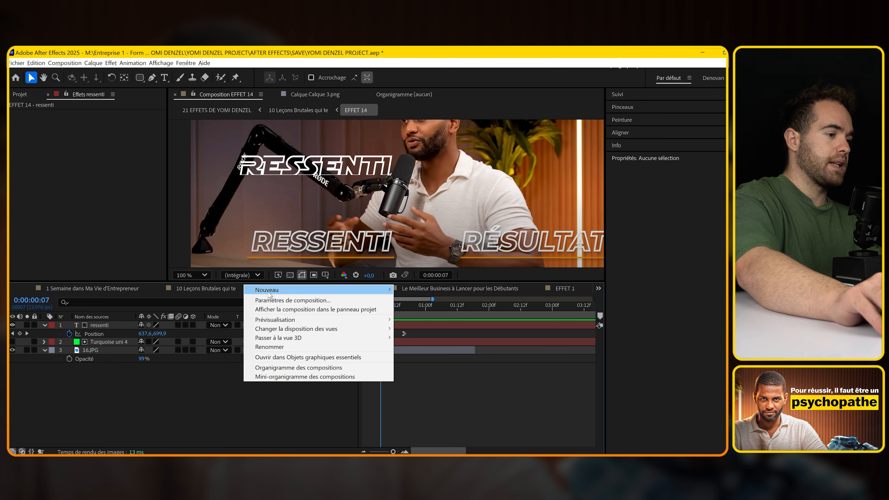
{"action": "mouse_move", "coordinate": [368, 290]}
{"action": "left_click", "coordinate": [432, 342]}
{"action": "key", "text": "Return"}
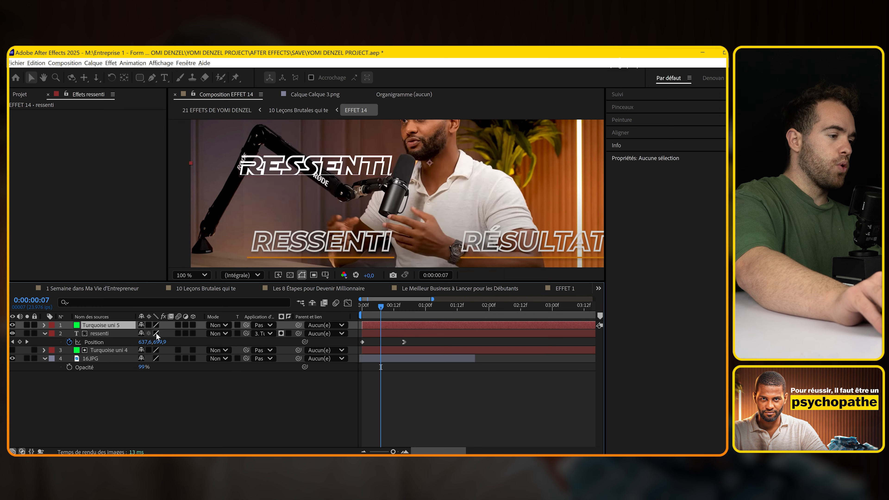
{"action": "key", "text": "ctrl+space"}
{"action": "type", "text": "sab"}
{"action": "left_click", "coordinate": [87, 342]}
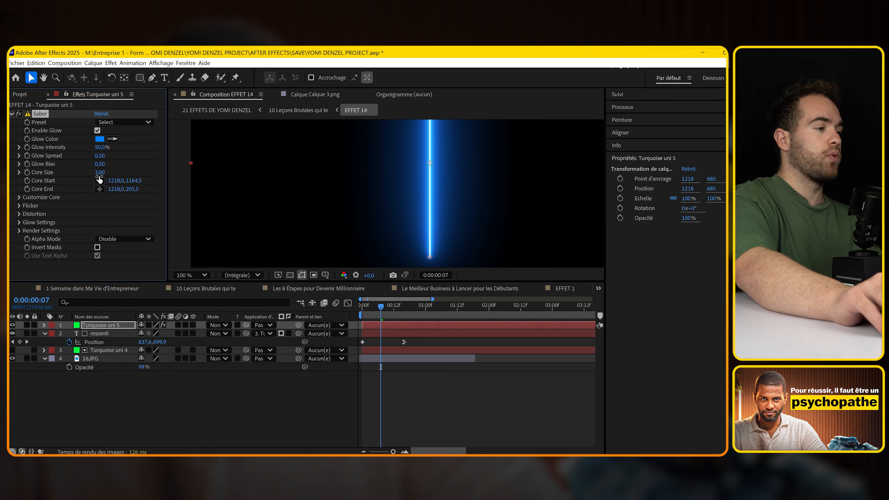
Set Saber's Composite Settings to Transparent and its Core Type to Layer Masks
{"action": "left_click", "coordinate": [19, 230]}
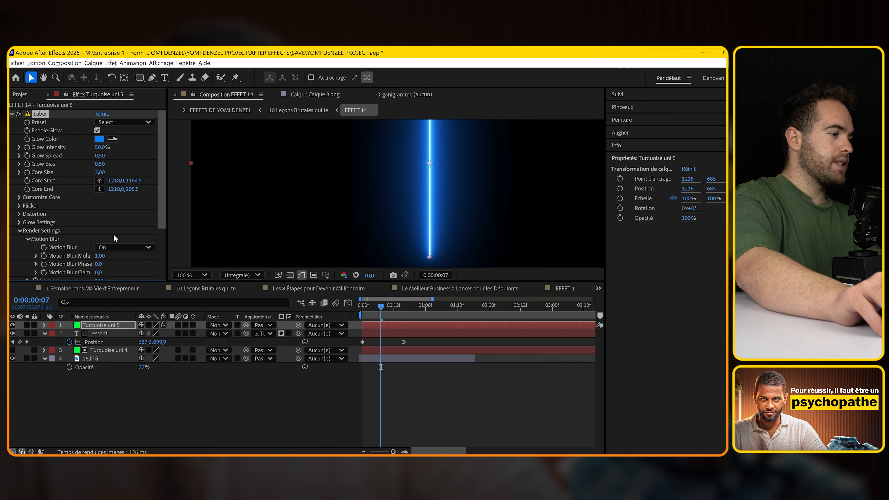
{"action": "scroll", "coordinate": [118, 239], "scroll_direction": "down", "scroll_amount": 3}
{"action": "left_click", "coordinate": [124, 251]}
{"action": "left_click", "coordinate": [116, 260]}
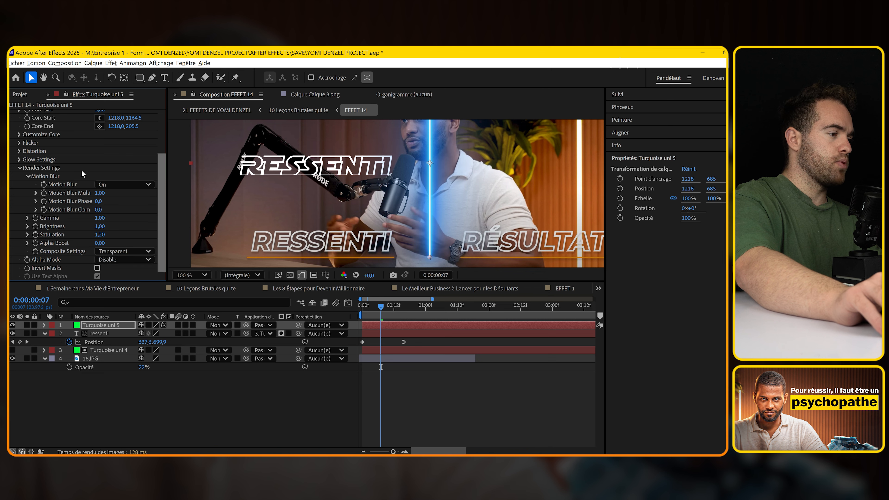
{"action": "left_click", "coordinate": [20, 135]}
{"action": "left_click", "coordinate": [125, 143]}
{"action": "left_click", "coordinate": [125, 160]}
Draw a straight two-point mask path on the Saber solid, underlining the upper RESSENTI text along its full width
{"action": "left_click", "coordinate": [152, 78]}
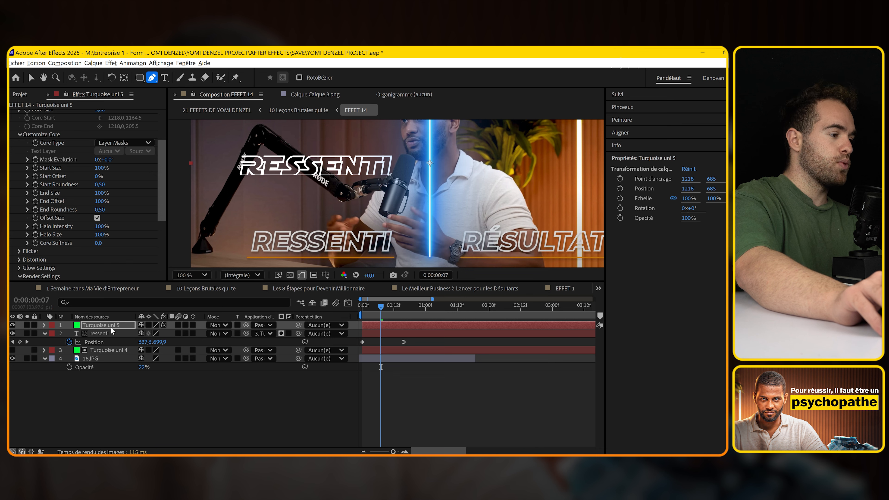
{"action": "left_click", "coordinate": [96, 326]}
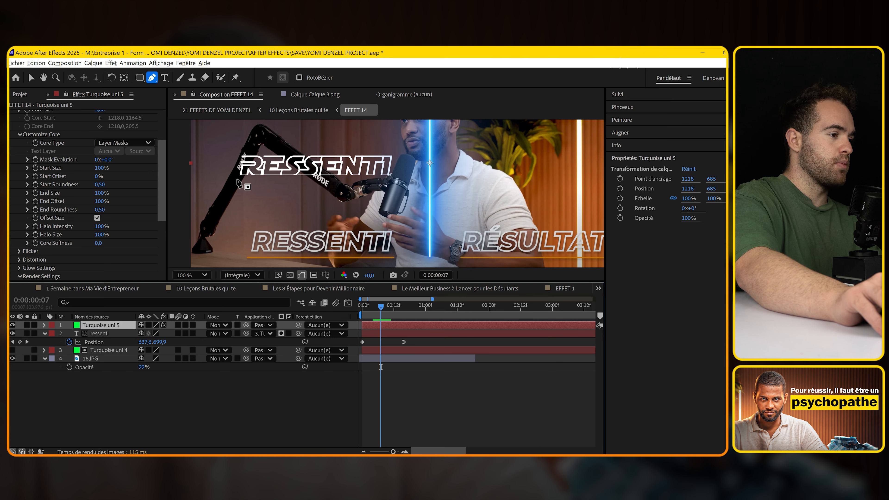
{"action": "left_click", "coordinate": [238, 179]}
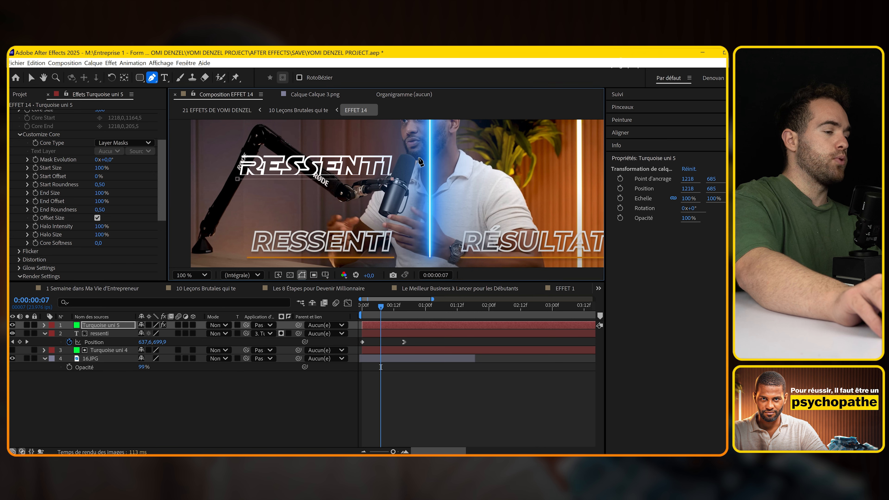
{"action": "left_click", "coordinate": [392, 179]}
{"action": "scroll", "coordinate": [22, 163], "scroll_direction": "up", "scroll_amount": 3}
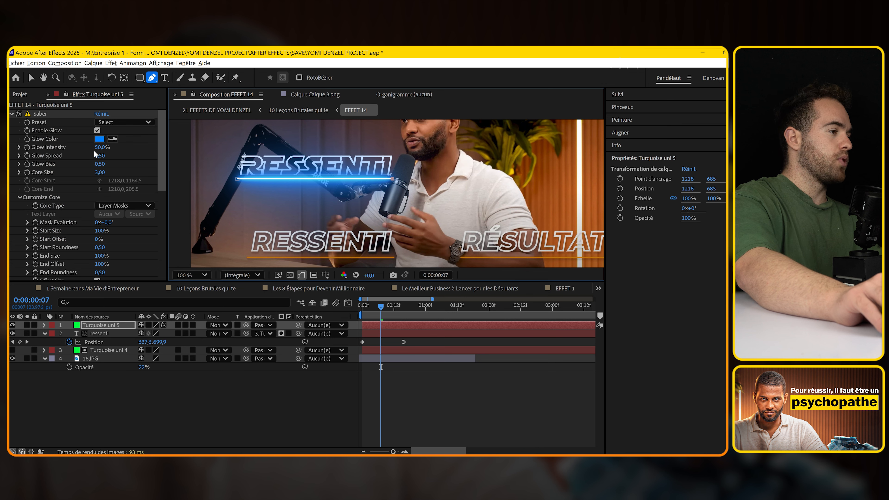
Reduce Saber's Glow Intensity to 30%, Glow Spread to 0,35, Glow Bias to 0,41 and Core Size to 2,10
{"action": "left_click_drag", "start_coordinate": [96, 147], "coordinate": [91, 147]}
{"action": "scroll", "coordinate": [332, 182], "scroll_direction": "up", "scroll_amount": 1}
{"action": "left_click_drag", "start_coordinate": [236, 188], "coordinate": [289, 190]}
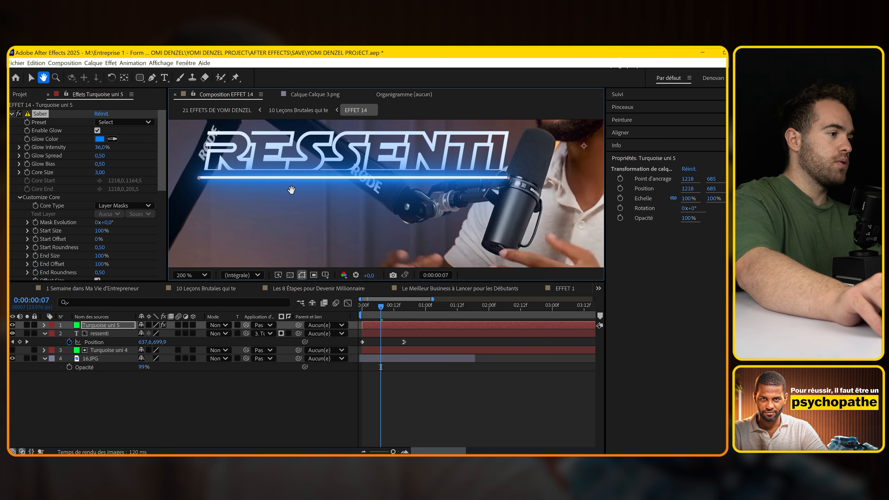
{"action": "left_click_drag", "start_coordinate": [99, 157], "coordinate": [91, 156]}
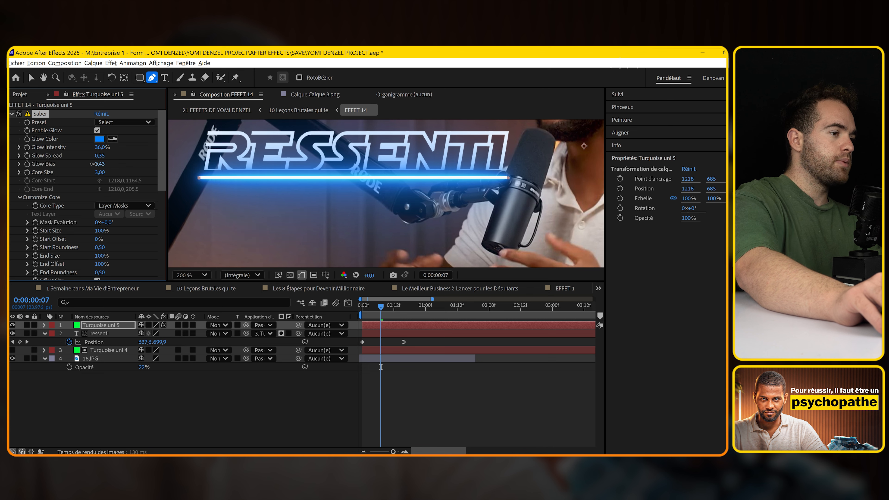
{"action": "left_click_drag", "start_coordinate": [97, 149], "coordinate": [97, 172]}
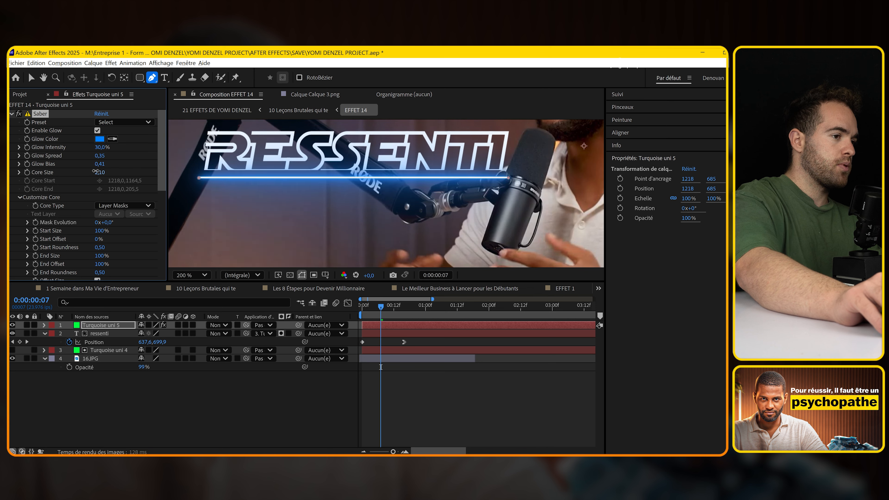
{"action": "scroll", "coordinate": [274, 194], "scroll_direction": "down", "scroll_amount": 1}
{"action": "left_click_drag", "start_coordinate": [288, 249], "coordinate": [291, 242]}
{"action": "key", "text": "g"}
{"action": "left_click", "coordinate": [474, 388]}
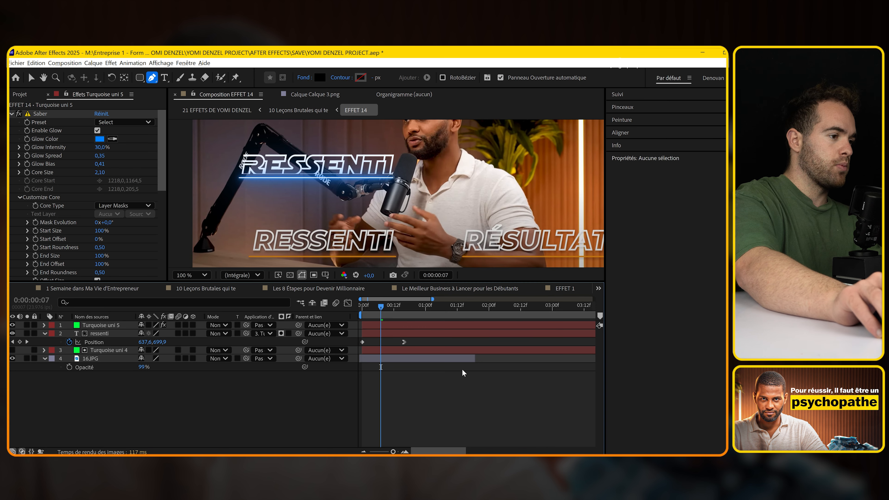
Change Saber's Glow Color to a light orange to match the reference underline
{"action": "key", "text": "period"}
{"action": "left_click", "coordinate": [99, 139]}
{"action": "left_click", "coordinate": [399, 315]}
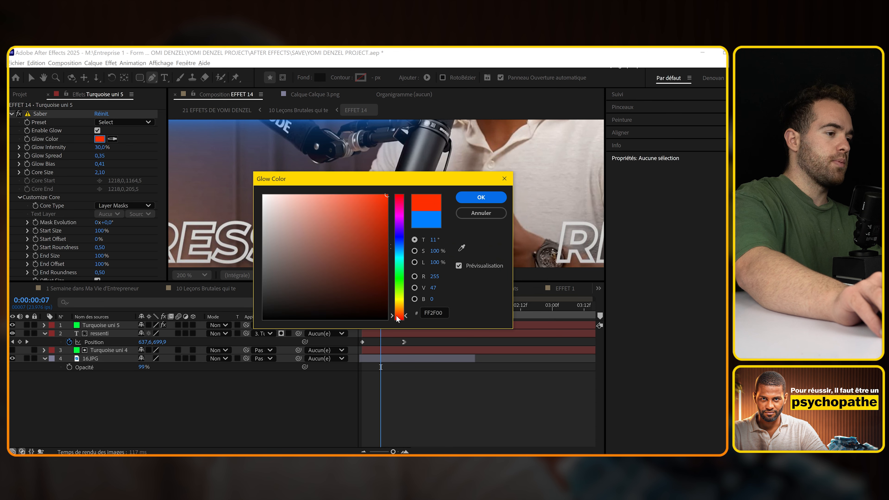
{"action": "left_click_drag", "start_coordinate": [377, 179], "coordinate": [531, 170]}
{"action": "left_click", "coordinate": [554, 303]}
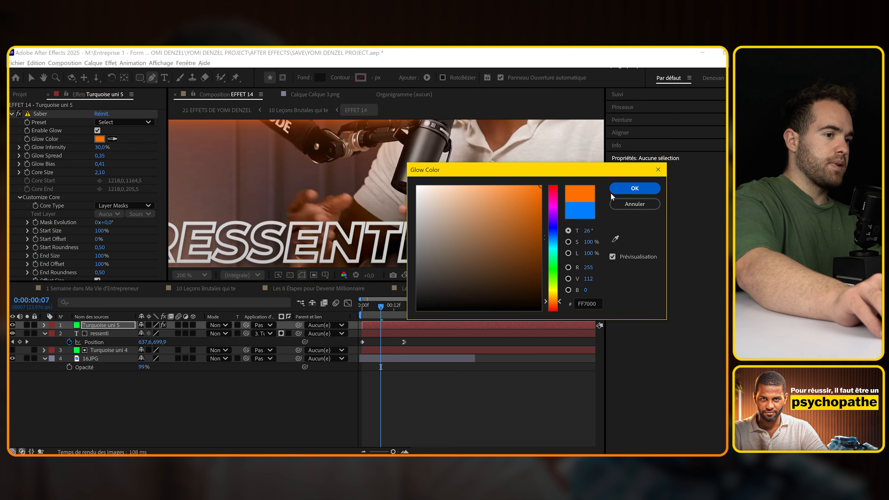
{"action": "left_click", "coordinate": [632, 190]}
{"action": "scroll", "coordinate": [454, 214], "scroll_direction": "down", "scroll_amount": 1}
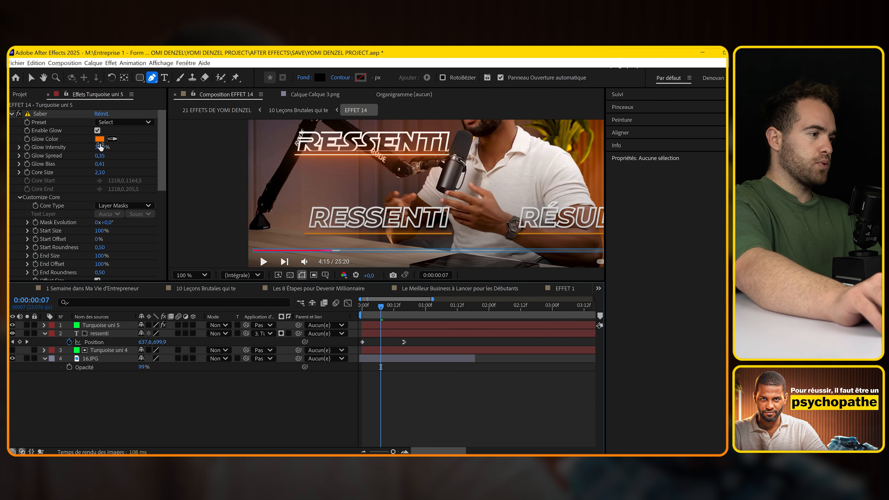
{"action": "left_click", "coordinate": [99, 139]}
{"action": "left_click_drag", "start_coordinate": [575, 272], "coordinate": [576, 270]}
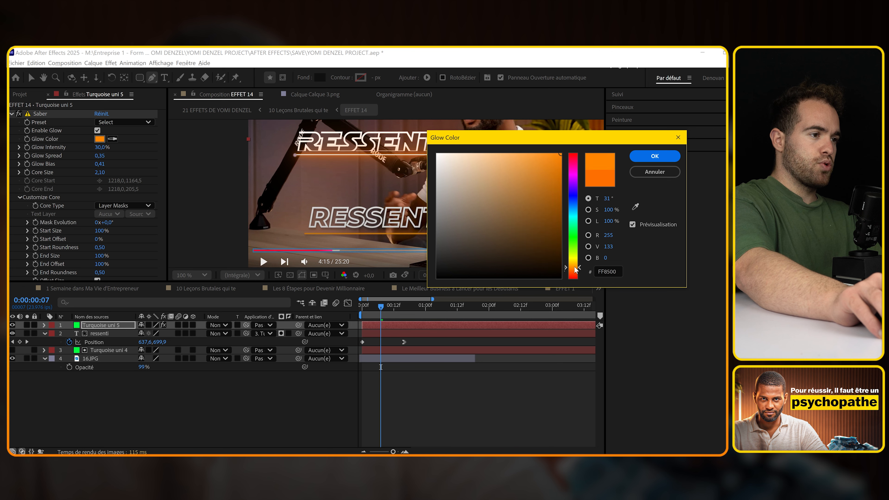
{"action": "left_click", "coordinate": [654, 155]}
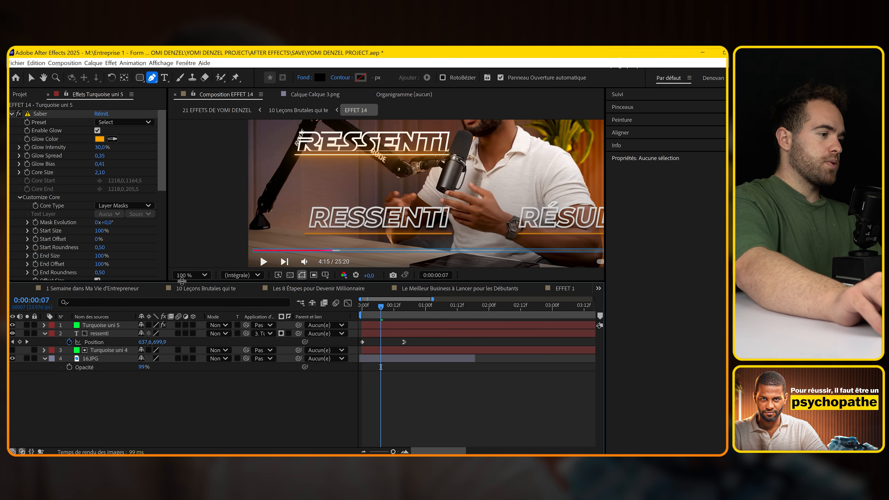
Keyframe Saber's End Offset from 0% at frame 3 to 100% at frame 15 so the underline draws on
{"action": "scroll", "coordinate": [36, 220], "scroll_direction": "down", "scroll_amount": 4}
{"action": "key", "text": "Page_Up"}
{"action": "key", "text": "Page_Up"}
{"action": "key", "text": "Page_Up"}
{"action": "key", "text": "Page_Up"}
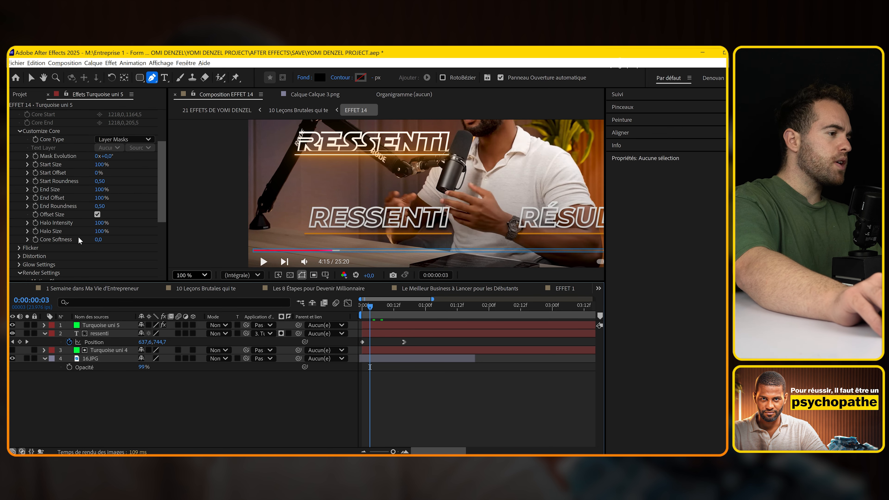
{"action": "left_click_drag", "start_coordinate": [100, 199], "coordinate": [10, 196]}
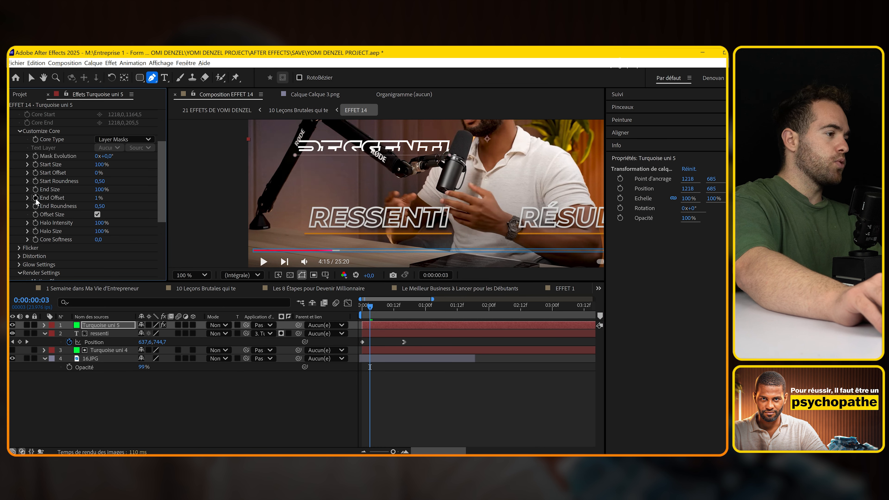
{"action": "key", "text": "u"}
{"action": "left_click_drag", "start_coordinate": [372, 308], "coordinate": [402, 308]}
{"action": "left_click_drag", "start_coordinate": [98, 202], "coordinate": [141, 190]}
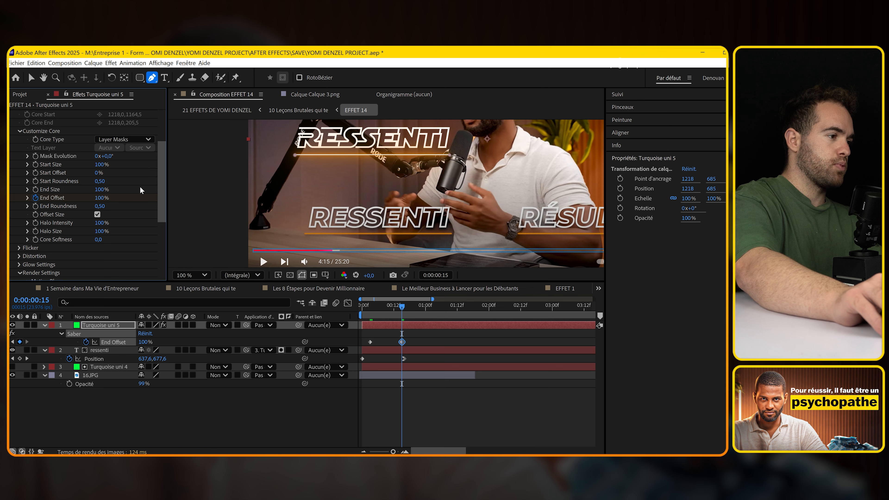
Align the two End Offset keyframes with the ressenti text's Position keyframes and preview the combined animation
{"action": "left_click_drag", "start_coordinate": [392, 308], "coordinate": [378, 308]}
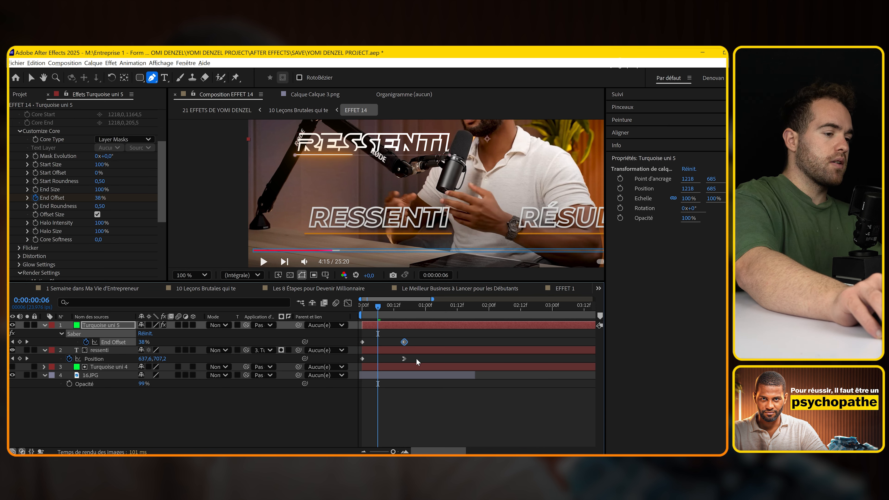
{"action": "left_click", "coordinate": [404, 358]}
{"action": "left_click_drag", "start_coordinate": [371, 308], "coordinate": [362, 311]}
{"action": "left_click", "coordinate": [386, 327]}
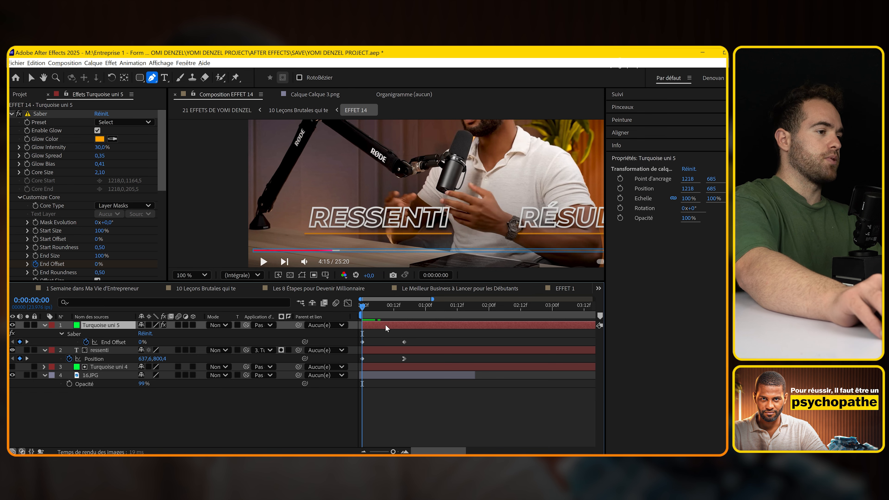
{"action": "key", "text": "space"}
{"action": "key", "text": "space"}
Ease the Saber End Offset animation so the underline slows into its final keyframe, and play back the result
{"action": "left_click_drag", "start_coordinate": [414, 345], "coordinate": [354, 339]}
{"action": "left_click", "coordinate": [347, 303]}
{"action": "left_click", "coordinate": [381, 310]}
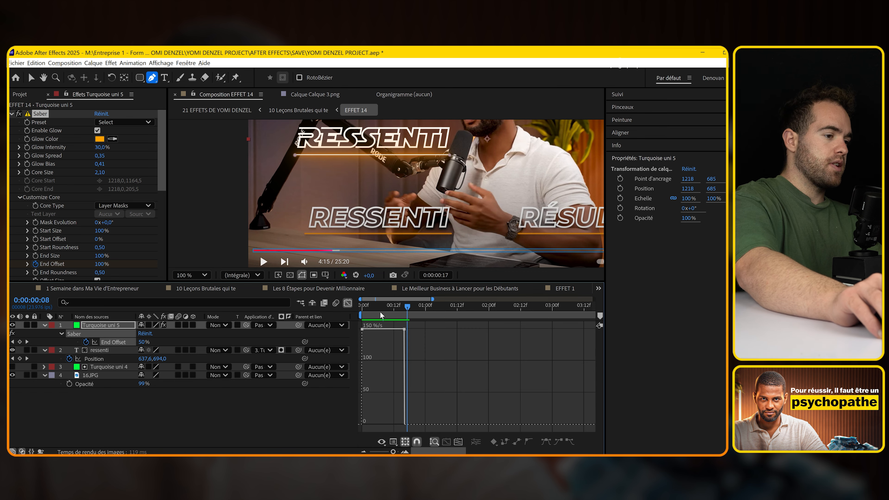
{"action": "left_click_drag", "start_coordinate": [381, 312], "coordinate": [362, 312]}
{"action": "key", "text": "="}
{"action": "left_click_drag", "start_coordinate": [462, 344], "coordinate": [422, 324]}
{"action": "left_click_drag", "start_coordinate": [417, 432], "coordinate": [414, 432]}
{"action": "left_click_drag", "start_coordinate": [369, 384], "coordinate": [380, 424]}
{"action": "left_click", "coordinate": [348, 302]}
{"action": "key", "text": "space"}
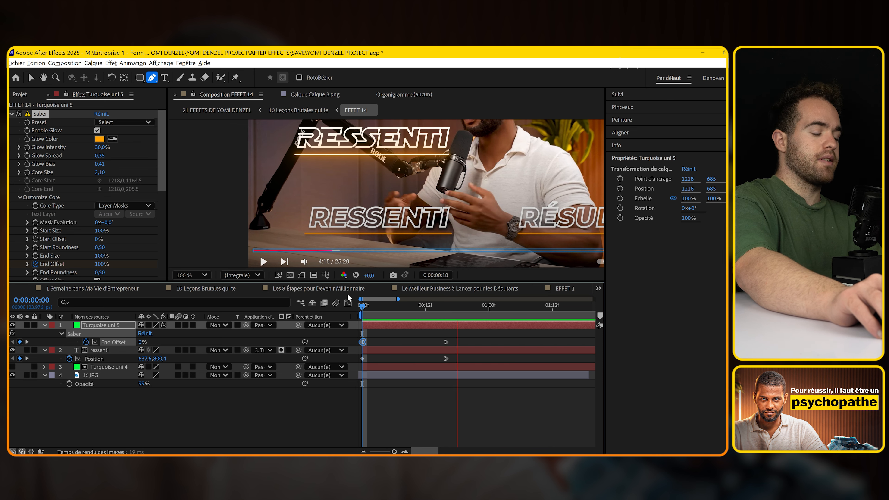
{"action": "key", "text": "space"}
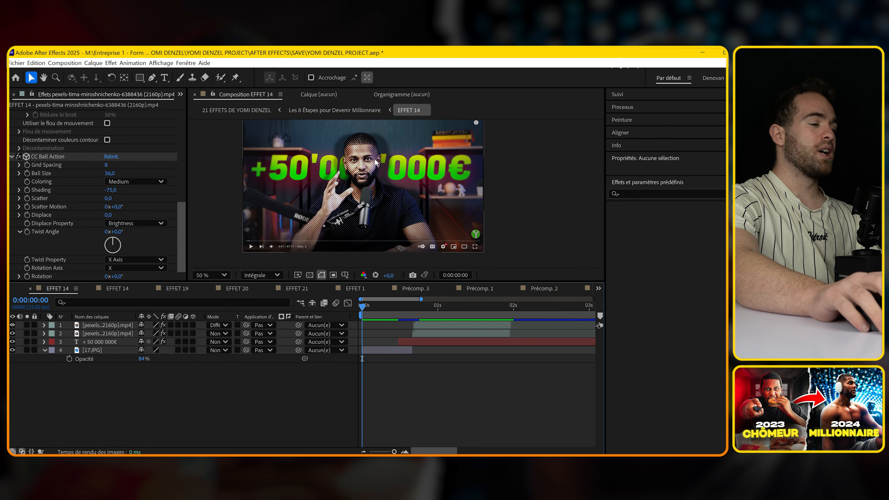
In the +50 000 000€ composition, duplicate the lower pexels clip layer and shift the copy to start at about two seconds
{"action": "scroll", "coordinate": [345, 146], "scroll_direction": "up", "scroll_amount": 6}
{"action": "scroll", "coordinate": [285, 150], "scroll_direction": "down", "scroll_amount": 4}
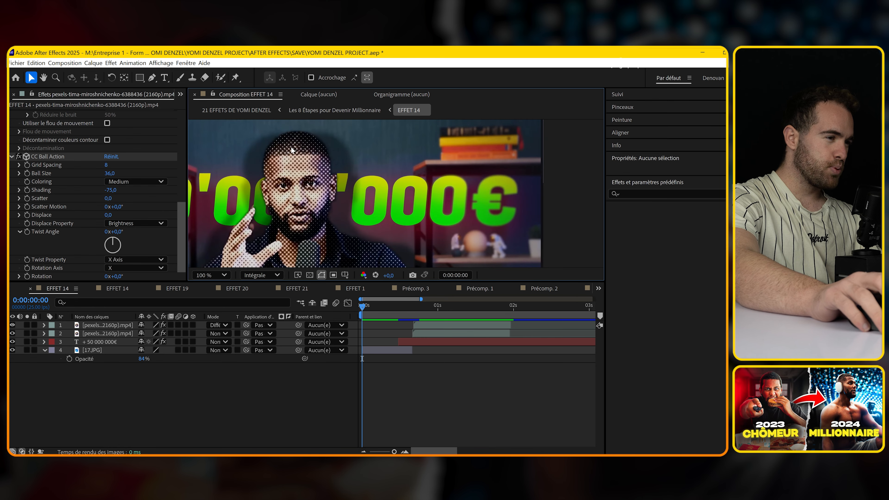
{"action": "left_click_drag", "start_coordinate": [298, 190], "coordinate": [314, 182]}
{"action": "left_click", "coordinate": [211, 275]}
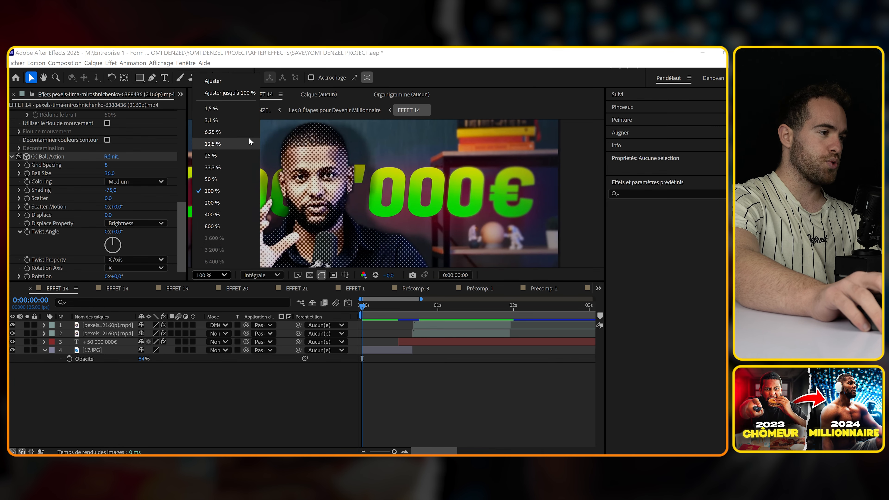
{"action": "left_click", "coordinate": [226, 81]}
{"action": "left_click", "coordinate": [526, 305]}
{"action": "left_click", "coordinate": [470, 331]}
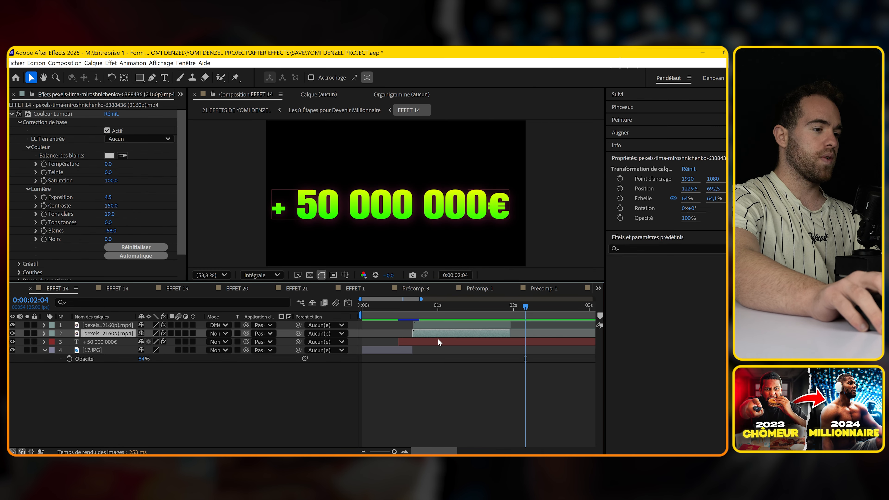
{"action": "key", "text": "ctrl+d"}
{"action": "left_click_drag", "start_coordinate": [434, 337], "coordinate": [531, 334]}
{"action": "left_click", "coordinate": [543, 304]}
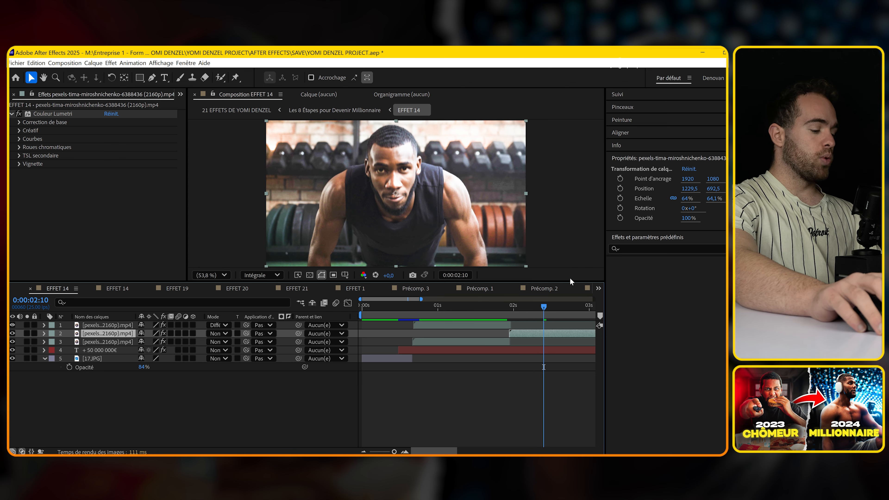
Apply CC Ball Action to the duplicated pexels clip starting at two seconds, with Grid Spacing 8 and Ball Size 36
{"action": "key", "text": "ctrl+space"}
{"action": "type", "text": "cc"}
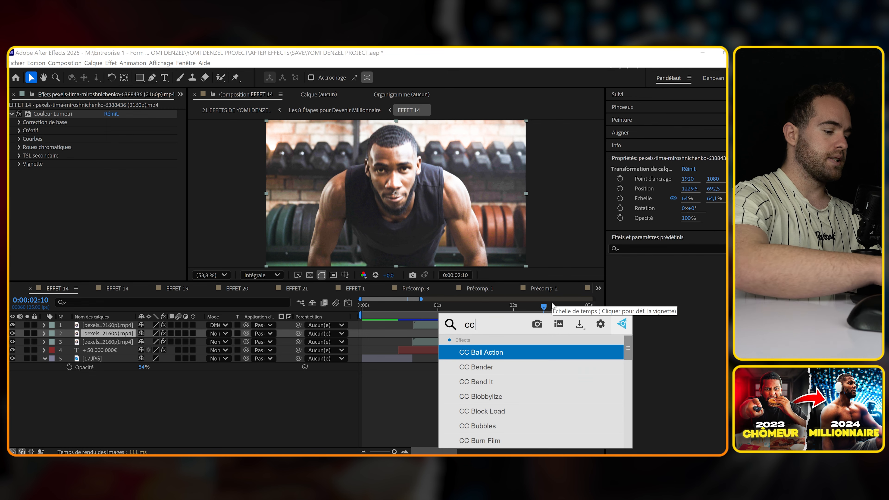
{"action": "key", "text": "Return"}
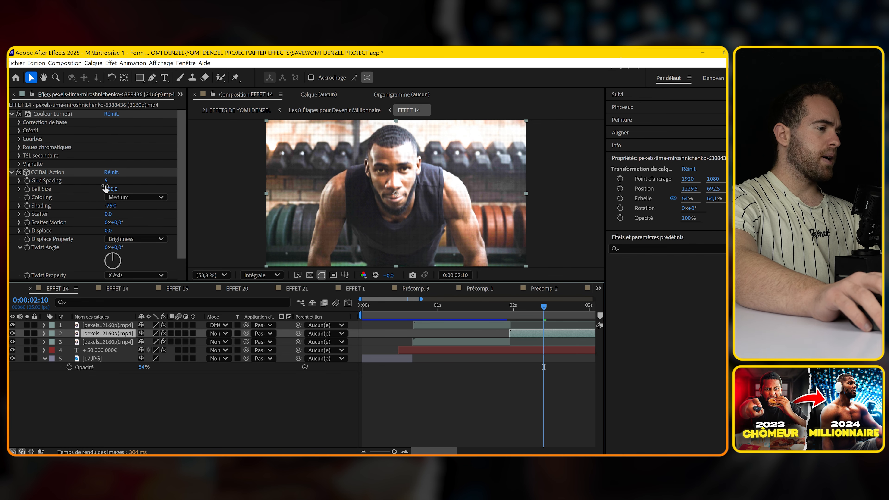
{"action": "left_click", "coordinate": [111, 188]}
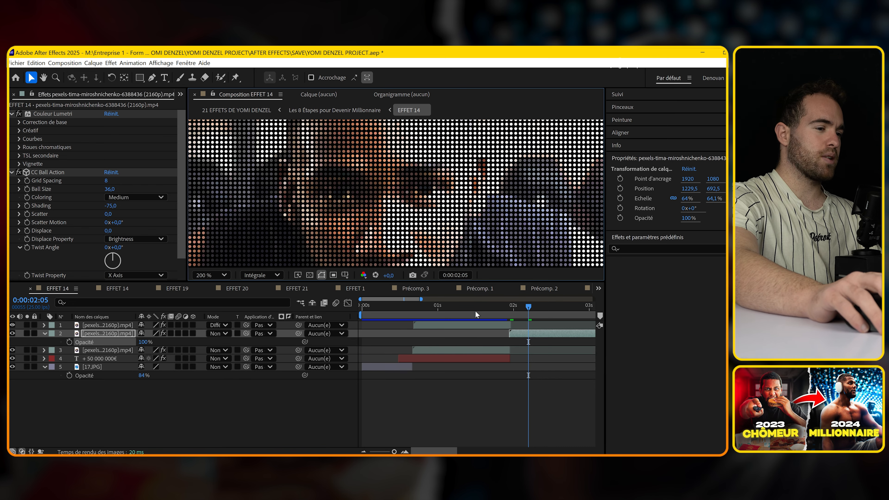
{"action": "left_click", "coordinate": [475, 311]}
{"action": "left_click", "coordinate": [524, 308]}
{"action": "scroll", "coordinate": [417, 215], "scroll_direction": "down", "scroll_amount": 1}
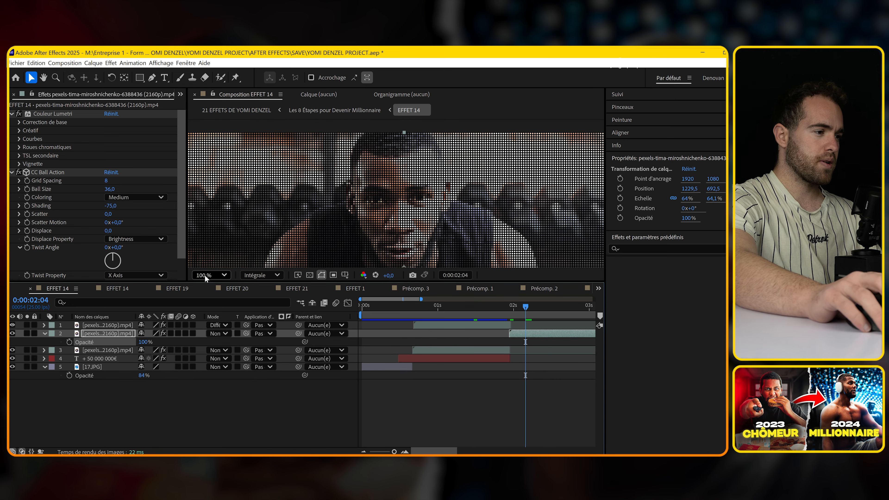
Duplicate the dotted pexels clip and remove CC Ball Action from the lower copy
{"action": "key", "text": "ctrl+d"}
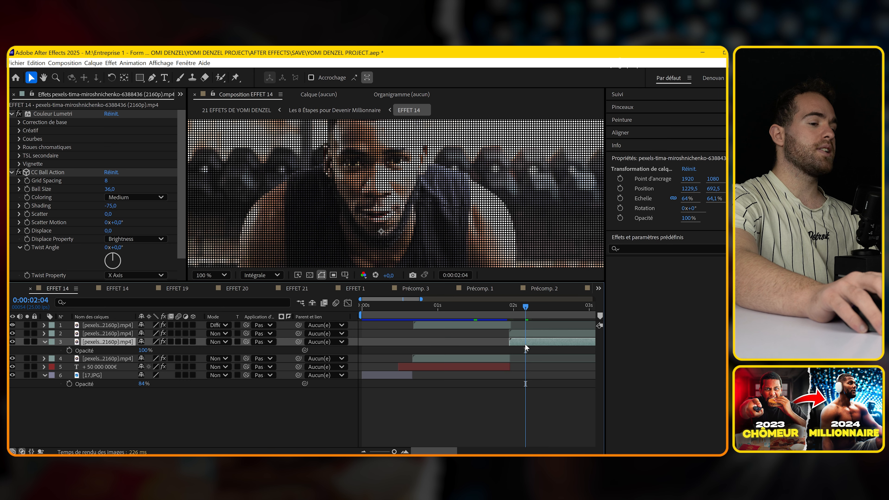
{"action": "left_click", "coordinate": [40, 172]}
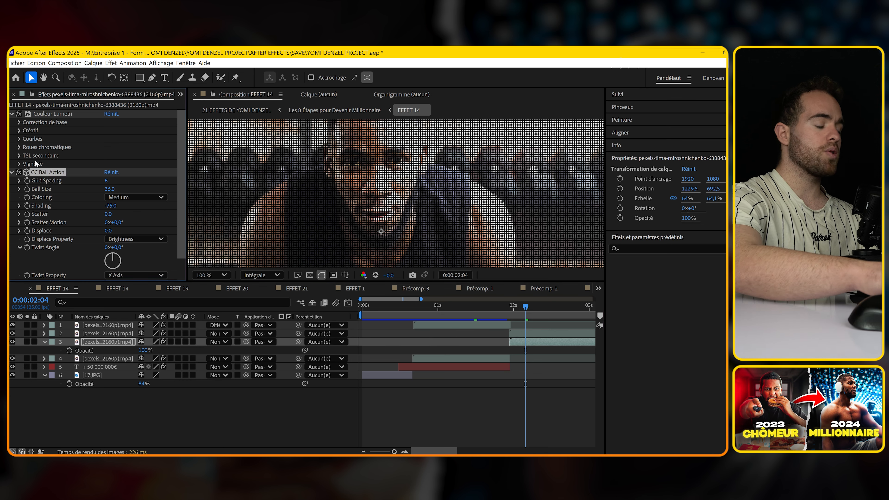
{"action": "key", "text": "Delete"}
Set the blending mode of the upper dotted clip to Différence
{"action": "left_click", "coordinate": [533, 335]}
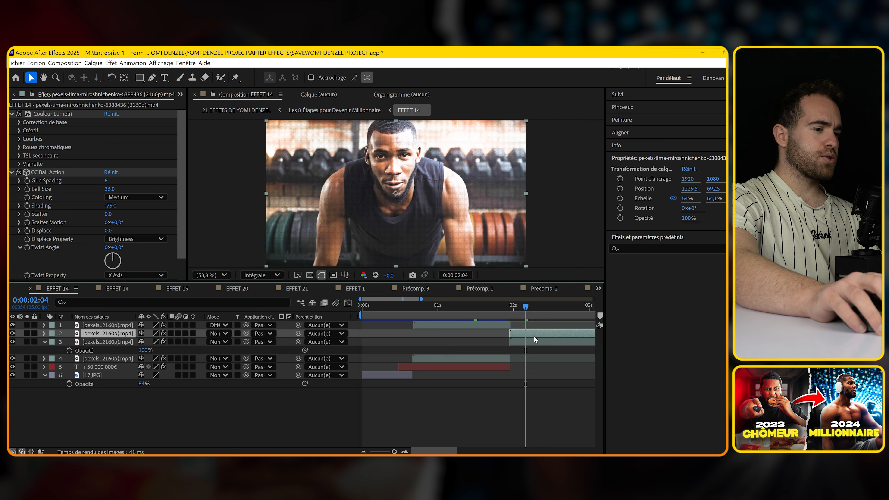
{"action": "left_click", "coordinate": [218, 333]}
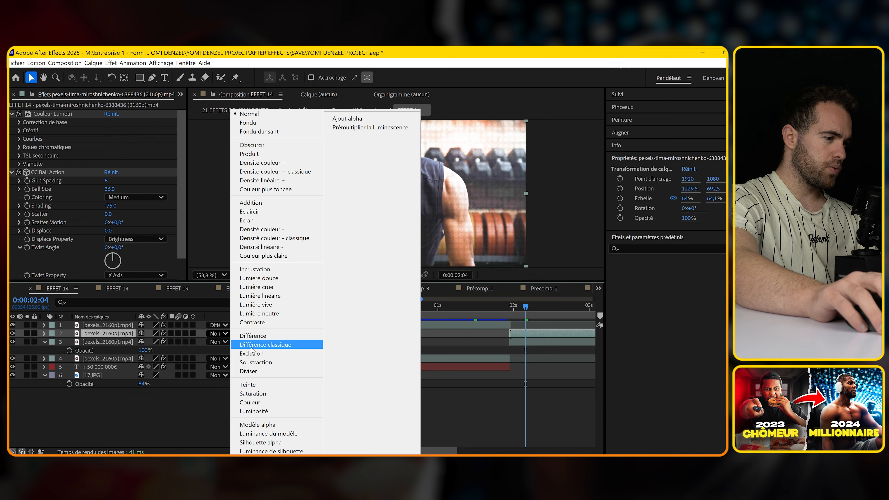
{"action": "left_click", "coordinate": [252, 336]}
{"action": "scroll", "coordinate": [381, 179], "scroll_direction": "up", "scroll_amount": 4}
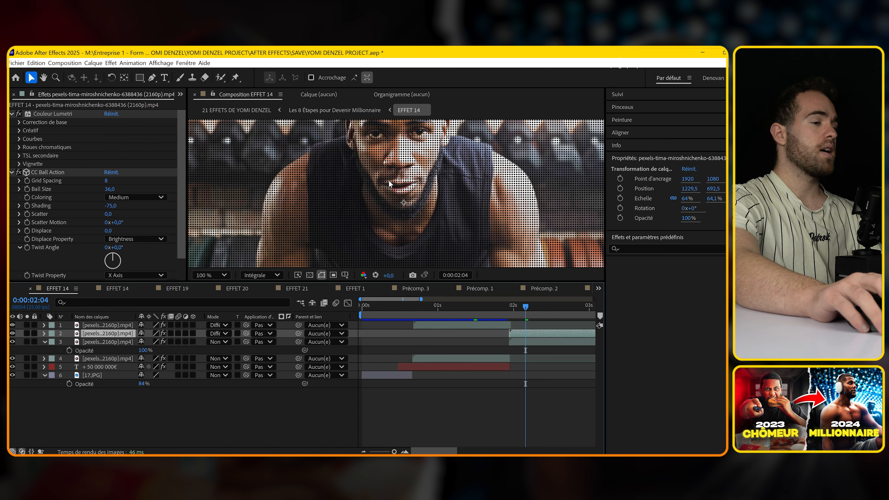
Compare the blended dotted clip with the reference image at the start of the composition
{"action": "left_click_drag", "start_coordinate": [380, 178], "coordinate": [373, 265]}
{"action": "scroll", "coordinate": [393, 185], "scroll_direction": "up", "scroll_amount": 1}
{"action": "key", "text": "ctrl+z"}
{"action": "key", "text": "ctrl+shift+z"}
{"action": "scroll", "coordinate": [396, 199], "scroll_direction": "down", "scroll_amount": 3}
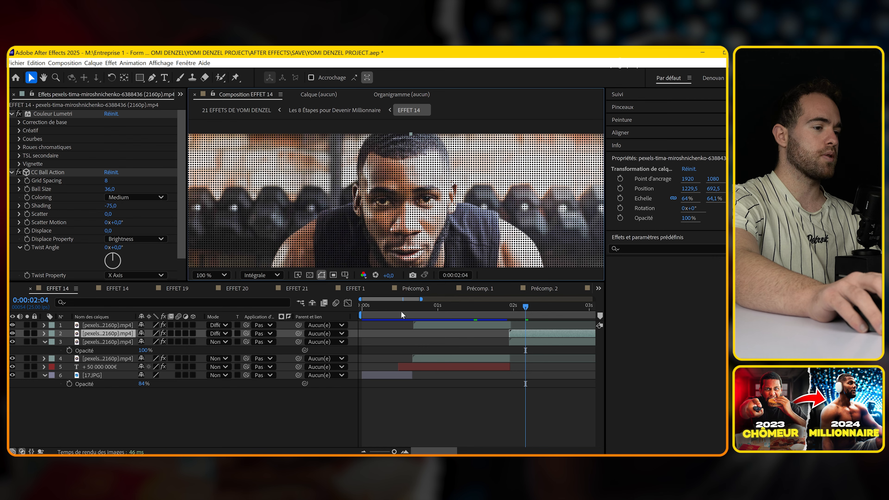
{"action": "left_click", "coordinate": [392, 307]}
{"action": "scroll", "coordinate": [361, 225], "scroll_direction": "down", "scroll_amount": 2}
{"action": "key", "text": "space"}
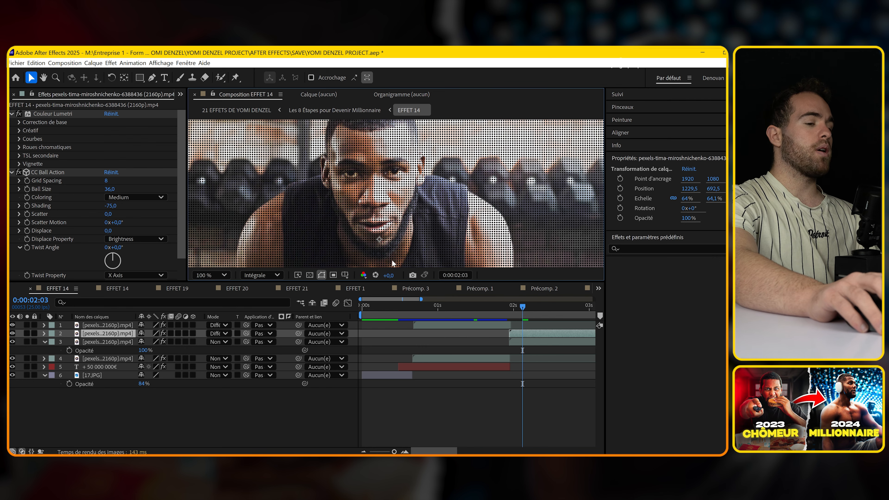
{"action": "left_click", "coordinate": [377, 306]}
{"action": "scroll", "coordinate": [391, 172], "scroll_direction": "up", "scroll_amount": 2}
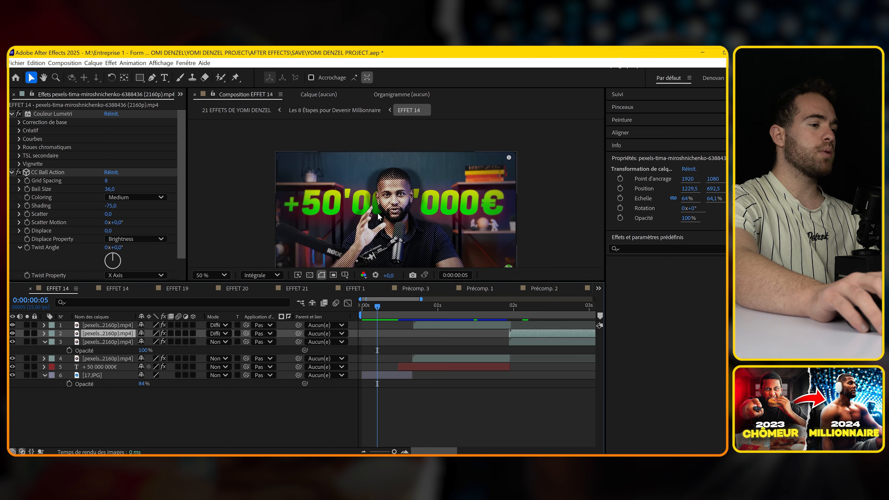
{"action": "scroll", "coordinate": [401, 191], "scroll_direction": "down", "scroll_amount": 1}
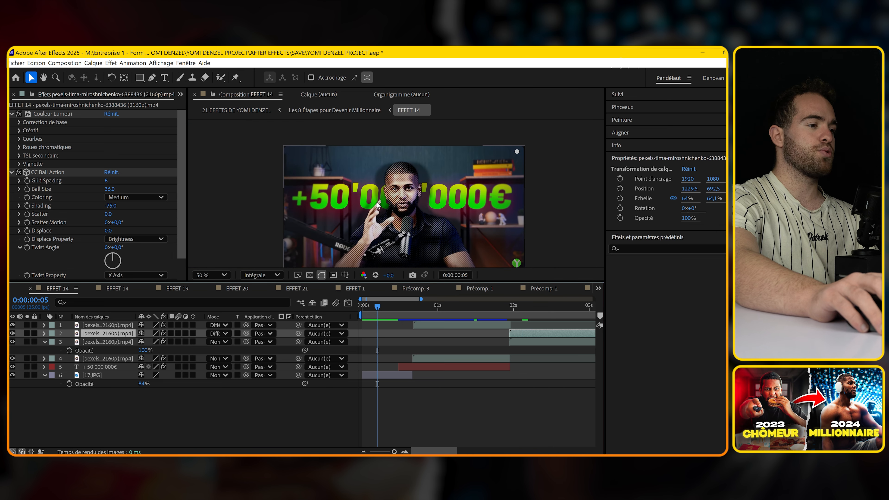
At two seconds, open the dotted clip in its layer view and mark the man's torso and shoulders as foreground with the Roto Brush
{"action": "left_click", "coordinate": [517, 308]}
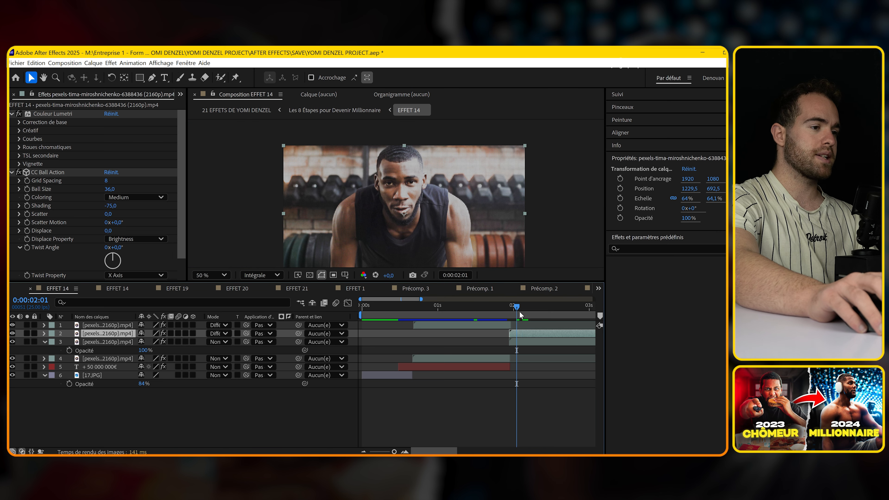
{"action": "scroll", "coordinate": [512, 330], "scroll_direction": "up", "scroll_amount": 3}
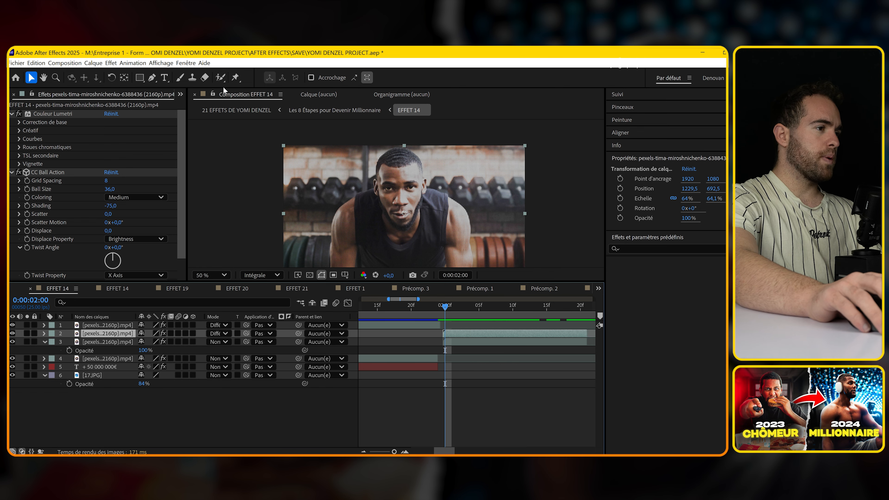
{"action": "left_click", "coordinate": [219, 82]}
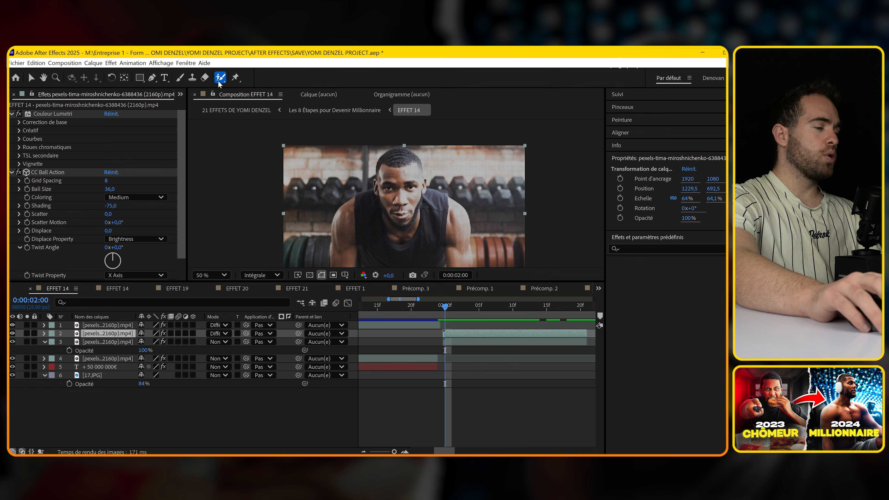
{"action": "double_click", "coordinate": [408, 231]}
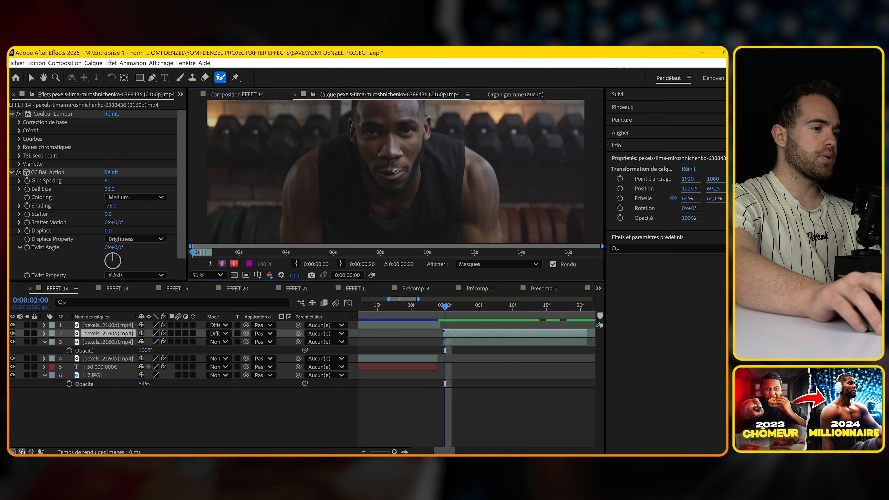
{"action": "mouse_move", "coordinate": [312, 191]}
{"action": "left_mouse_down"}
{"action": "mouse_move", "coordinate": [370, 212]}
{"action": "mouse_move", "coordinate": [359, 227]}
{"action": "mouse_move", "coordinate": [452, 231]}
{"action": "left_mouse_up"}
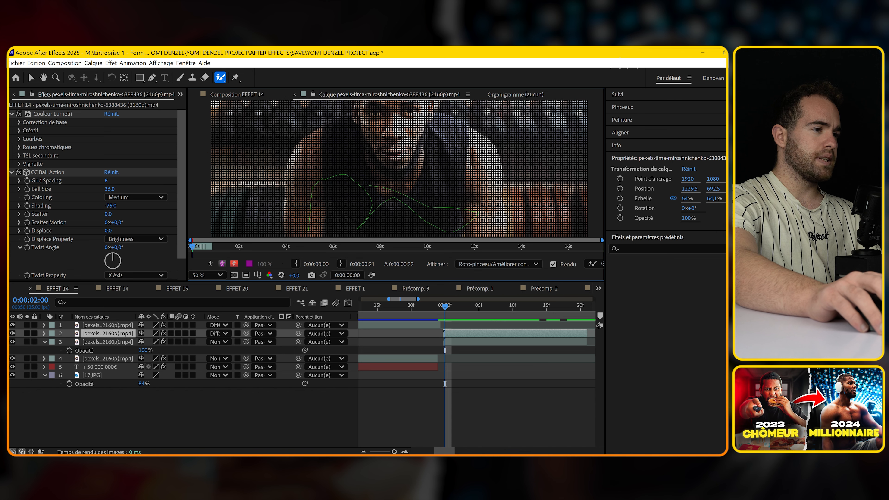
{"action": "mouse_move", "coordinate": [305, 161]}
{"action": "left_mouse_down"}
{"action": "mouse_move", "coordinate": [338, 139]}
{"action": "mouse_move", "coordinate": [433, 180]}
{"action": "mouse_move", "coordinate": [461, 151]}
{"action": "left_mouse_up"}
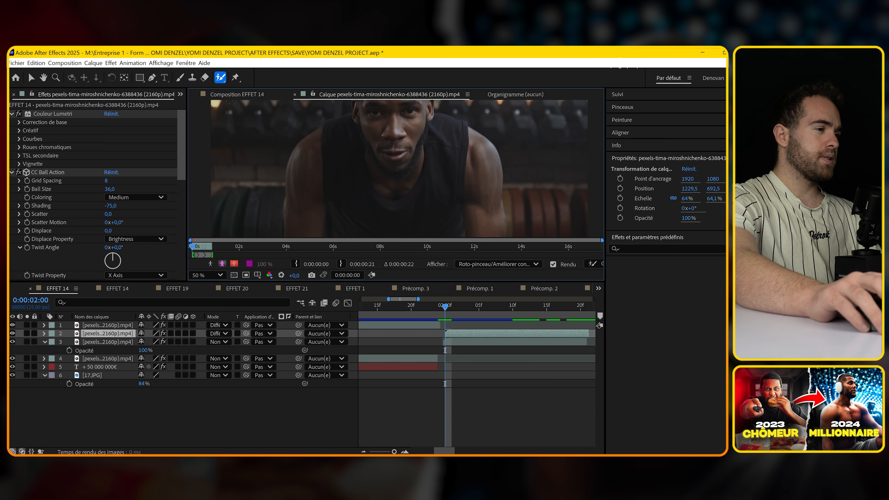
Check the cut-out in the composition and turn off CC Ball Action on the rotoscoped clip
{"action": "left_click", "coordinate": [232, 97]}
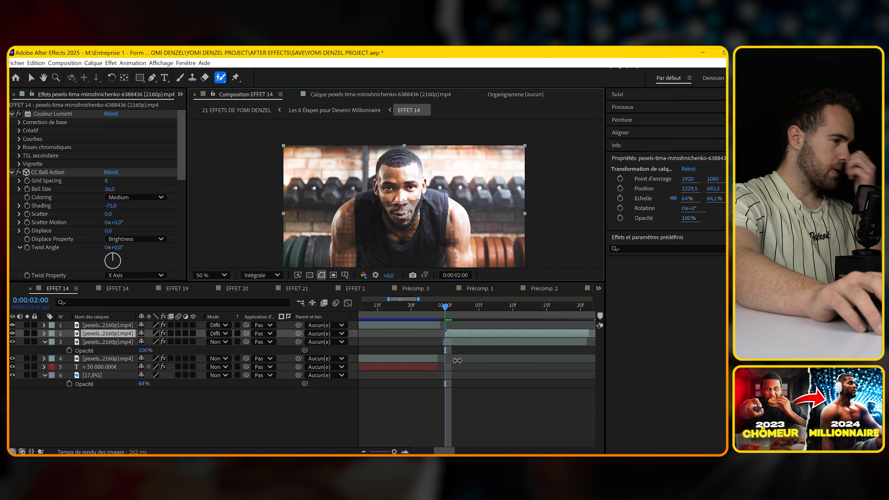
{"action": "left_click", "coordinate": [18, 172]}
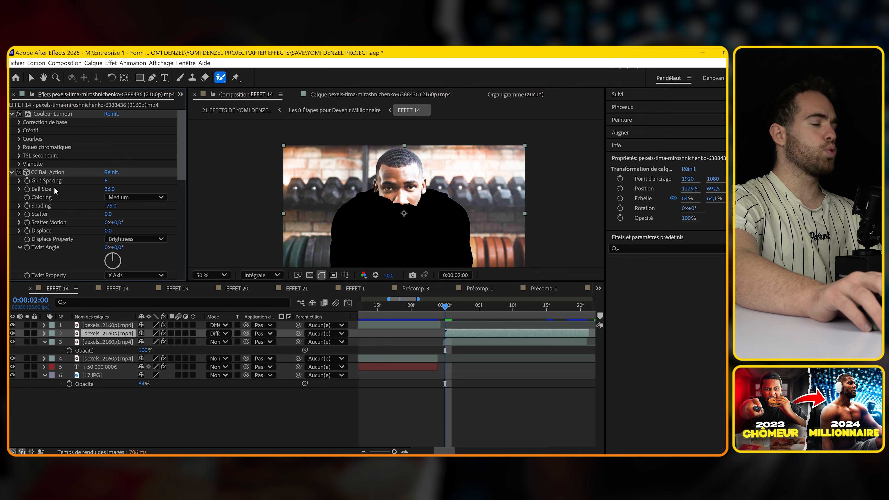
{"action": "scroll", "coordinate": [438, 332], "scroll_direction": "up", "scroll_amount": 2}
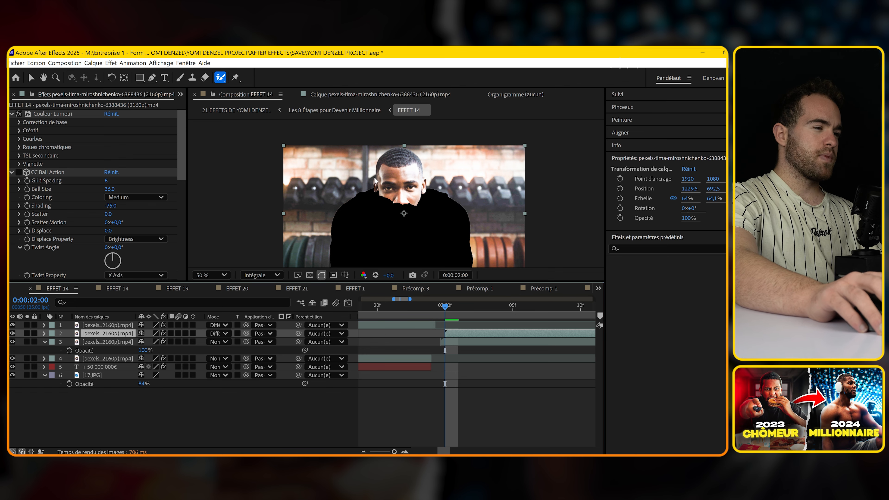
Return to the clip's layer view and add the man's face and forehead to the Roto Brush selection
{"action": "left_click", "coordinate": [331, 95]}
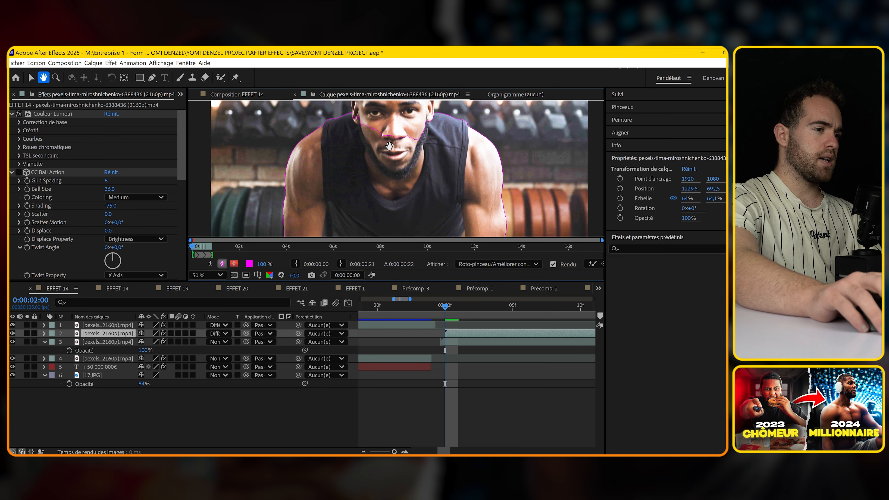
{"action": "left_click_drag", "start_coordinate": [349, 147], "coordinate": [340, 187]}
{"action": "scroll", "coordinate": [378, 140], "scroll_direction": "up", "scroll_amount": 3}
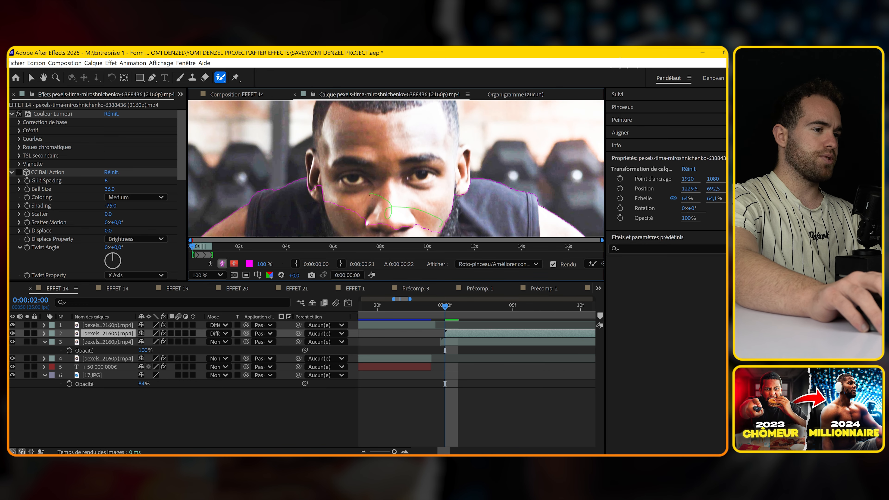
{"action": "left_click_drag", "start_coordinate": [408, 187], "coordinate": [429, 144]}
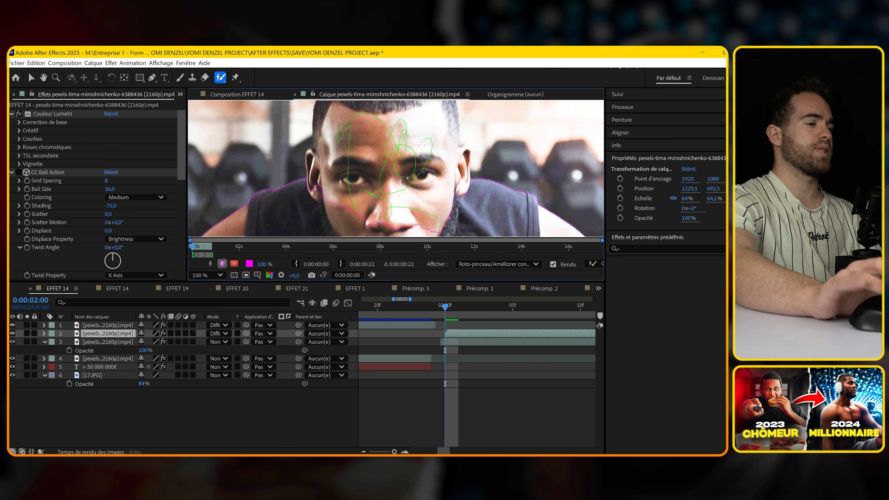
Refine the Roto Brush outline along the top of the man's hair and around his ear
{"action": "key", "text": "space"}
{"action": "left_click_drag", "start_coordinate": [309, 143], "coordinate": [297, 217]}
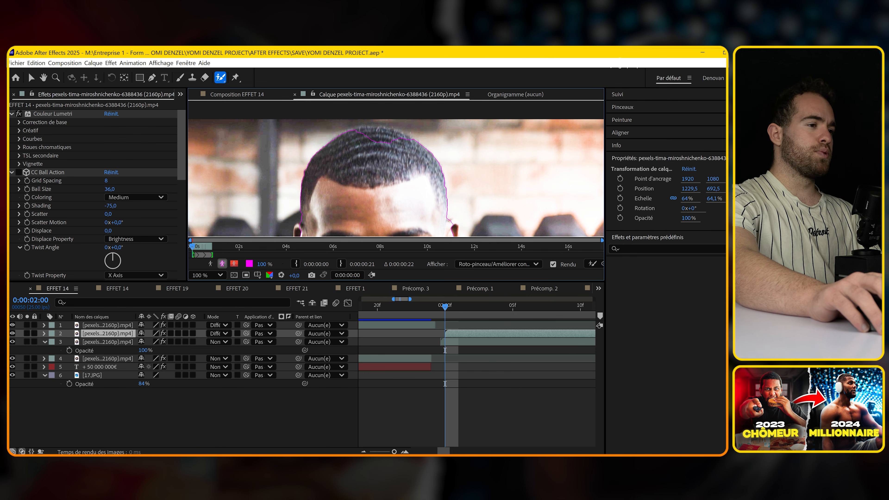
{"action": "scroll", "coordinate": [360, 164], "scroll_direction": "up", "scroll_amount": 3}
{"action": "left_click_drag", "start_coordinate": [340, 163], "coordinate": [431, 191]}
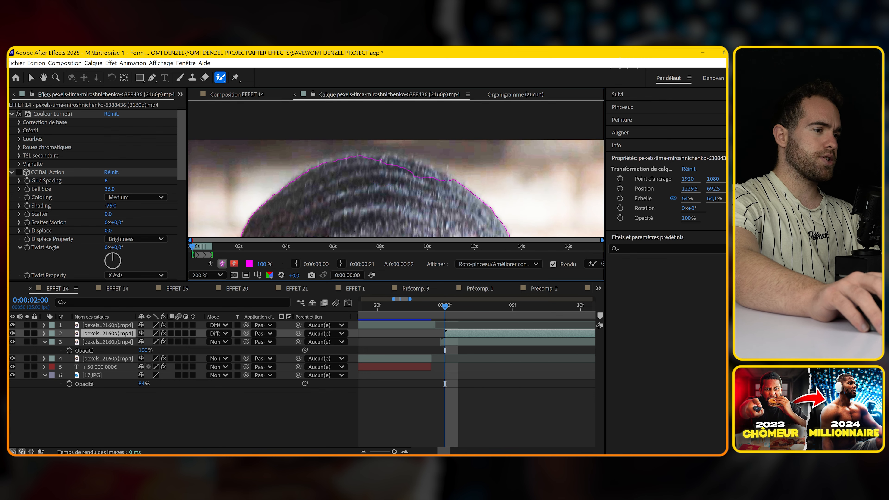
{"action": "left_click_drag", "start_coordinate": [372, 158], "coordinate": [449, 184]}
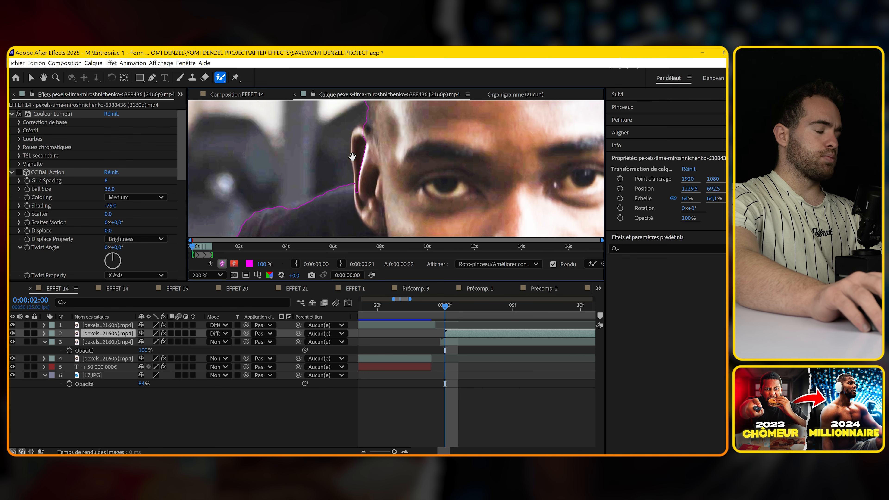
{"action": "key", "text": "space"}
{"action": "mouse_move", "coordinate": [361, 185]}
{"action": "left_mouse_down"}
{"action": "mouse_move", "coordinate": [353, 187]}
{"action": "mouse_move", "coordinate": [352, 140]}
{"action": "left_mouse_up"}
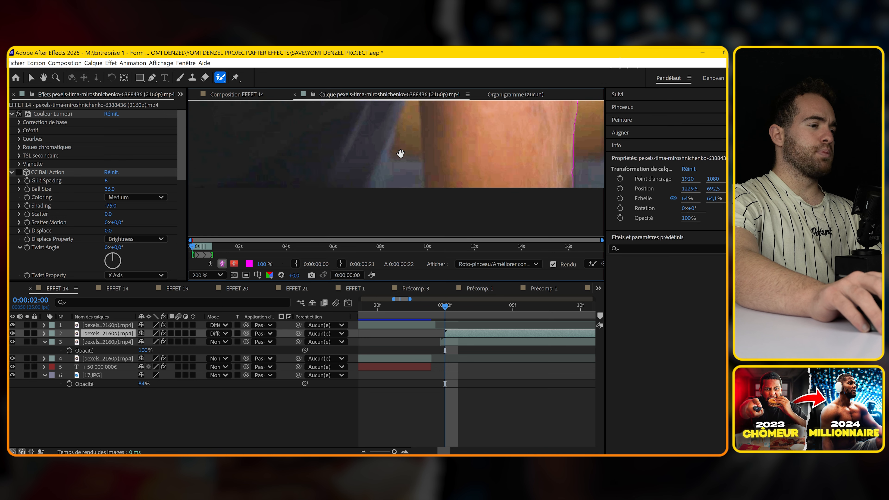
Subtract the background gap between the torso and arm from the Roto Brush selection, and propagate it through the following frames
{"action": "left_click_drag", "start_coordinate": [400, 153], "coordinate": [394, 207]}
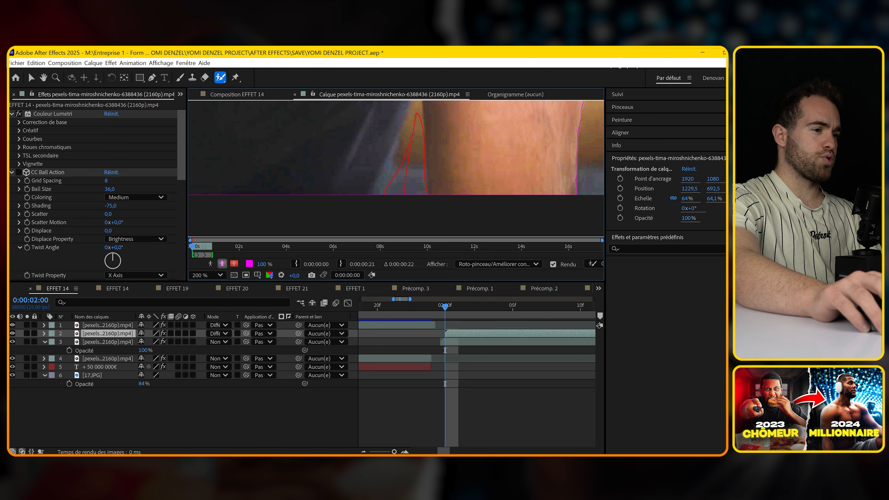
{"action": "left_click_drag", "start_coordinate": [413, 138], "coordinate": [415, 130]}
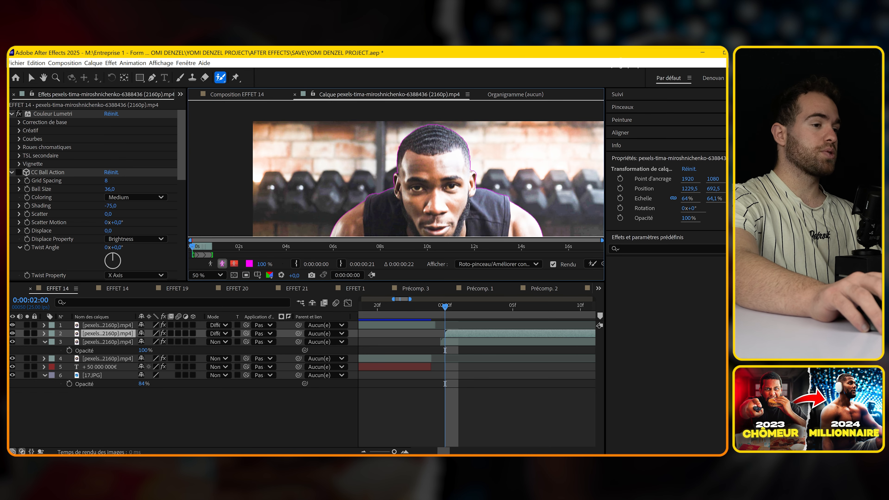
{"action": "scroll", "coordinate": [413, 228], "scroll_direction": "down", "scroll_amount": 2}
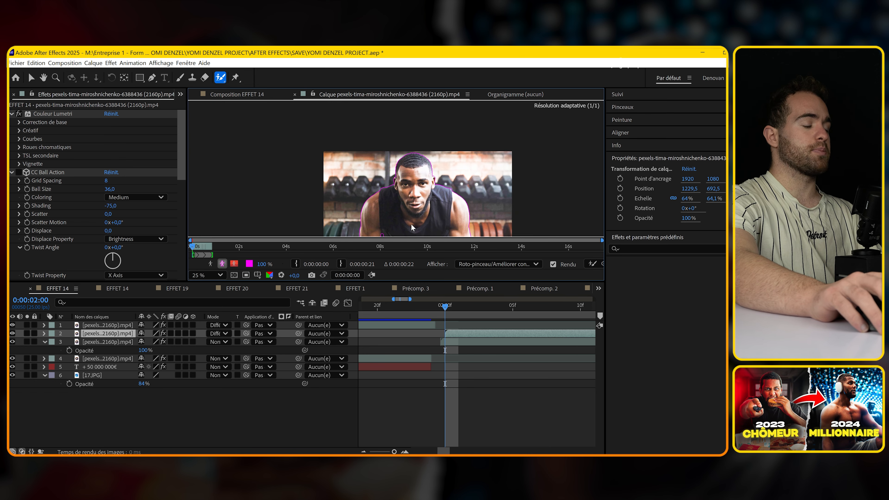
{"action": "key", "text": "space"}
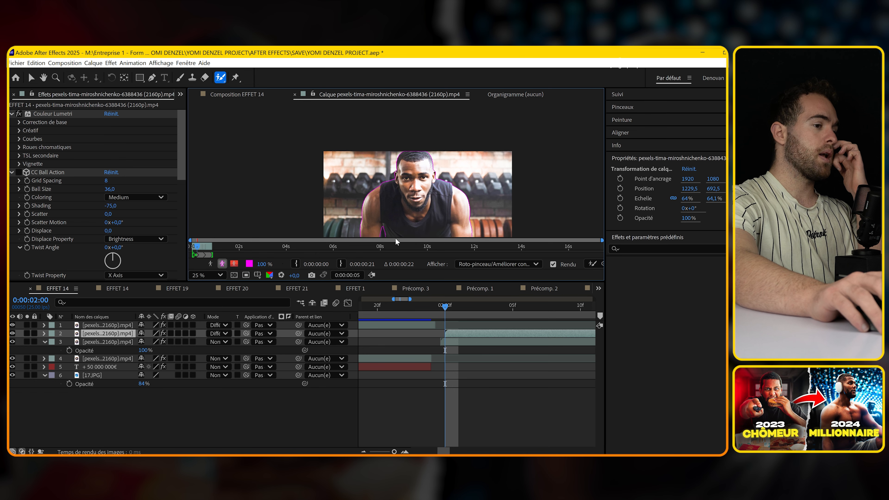
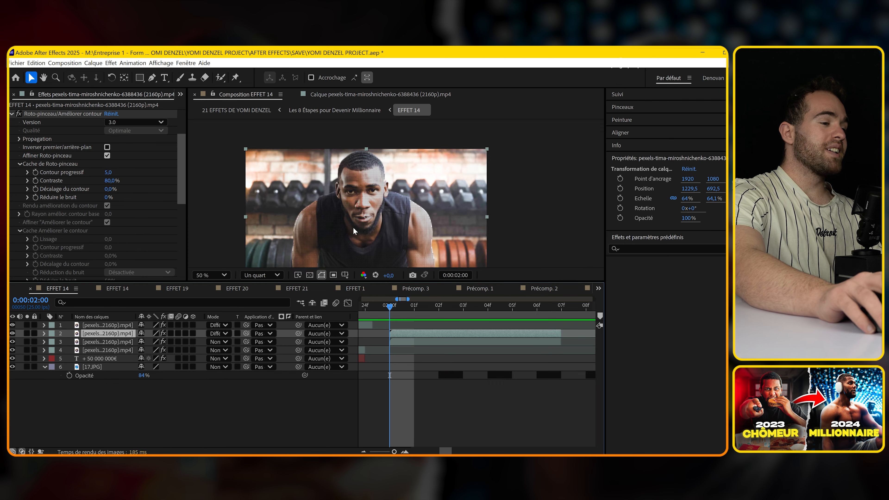
Examine the dot texture and cut-out edge around the man's head in the composition
{"action": "scroll", "coordinate": [351, 227], "scroll_direction": "up", "scroll_amount": 6}
{"action": "scroll", "coordinate": [317, 226], "scroll_direction": "down", "scroll_amount": 6}
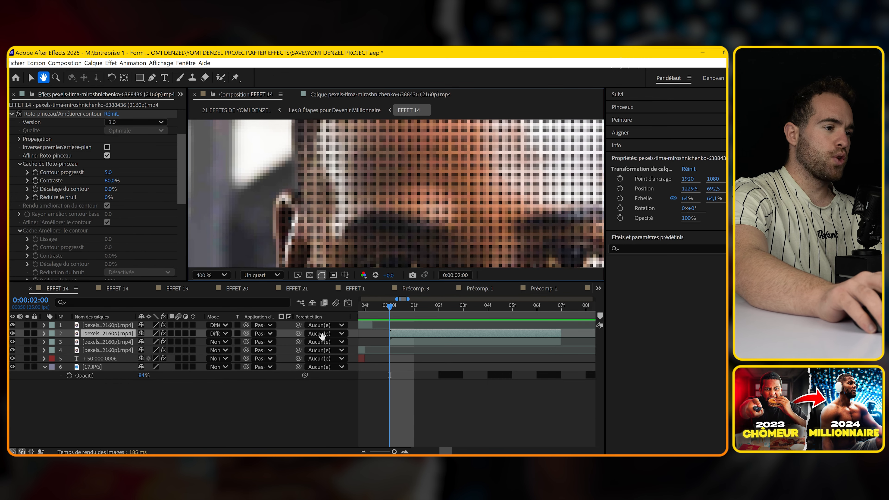
Keyframe the dotted clip layer's opacity at 0% at 0:00:02:00 and 100% at 0:00:02:02
{"action": "key", "text": "v"}
{"action": "key", "text": "Page_Down"}
{"action": "key", "text": "Page_Down"}
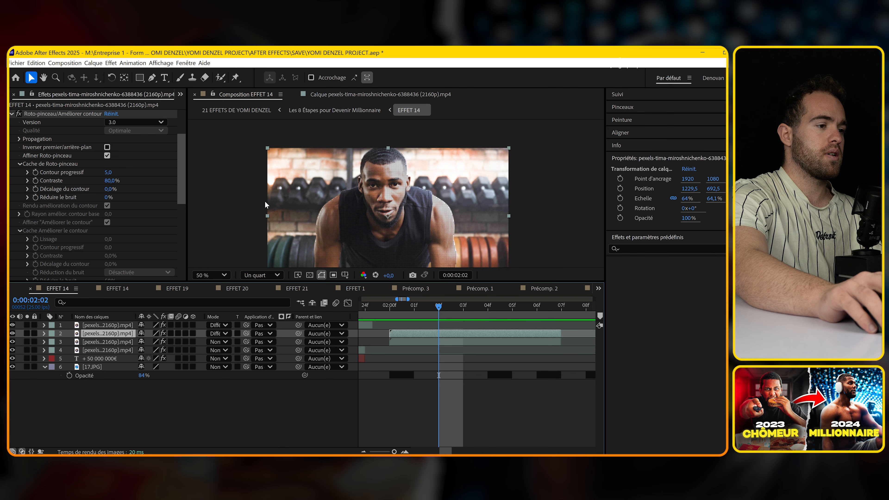
{"action": "left_click_drag", "start_coordinate": [440, 320], "coordinate": [382, 282]}
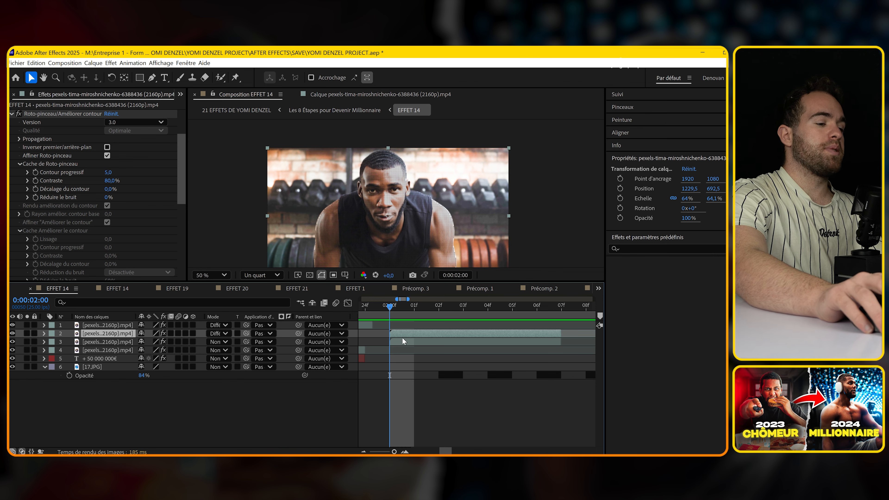
{"action": "key", "text": "t"}
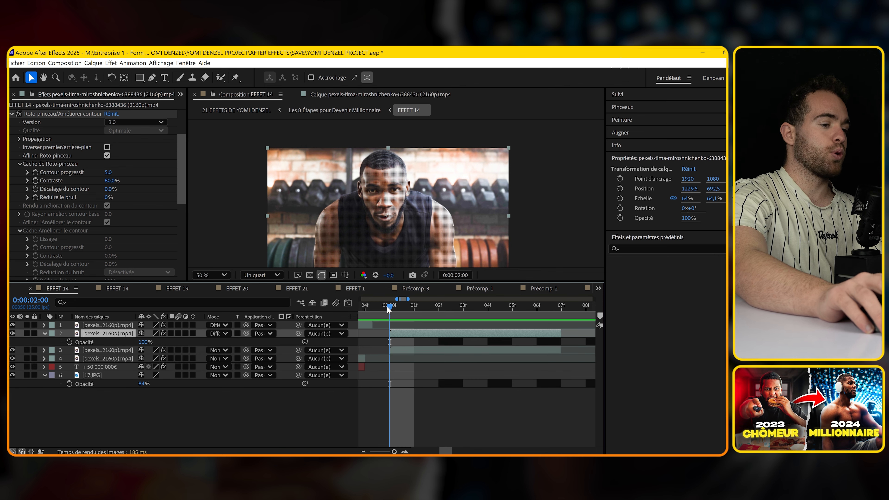
{"action": "left_click_drag", "start_coordinate": [387, 306], "coordinate": [438, 307]}
{"action": "left_click", "coordinate": [69, 341]}
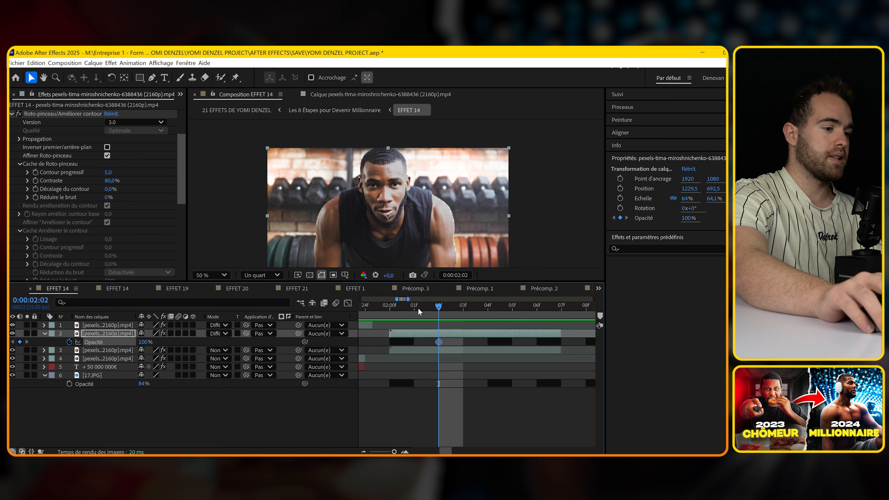
{"action": "key", "text": "Page_Up"}
{"action": "key", "text": "Page_Up"}
{"action": "left_click", "coordinate": [141, 342]}
{"action": "type", "text": "0"}
{"action": "key", "text": "Return"}
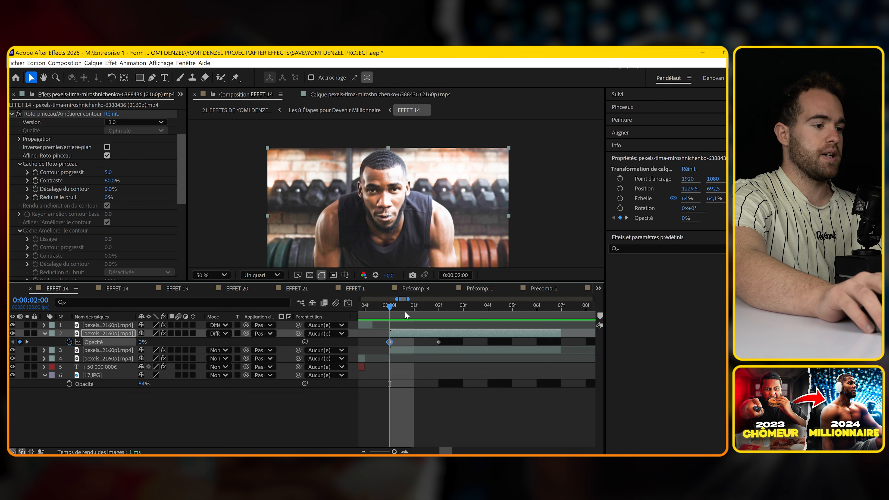
Lengthen the dotted layer's fade-in by shifting its 100% opacity keyframe to 0:00:02:03
{"action": "left_click_drag", "start_coordinate": [397, 308], "coordinate": [439, 310]}
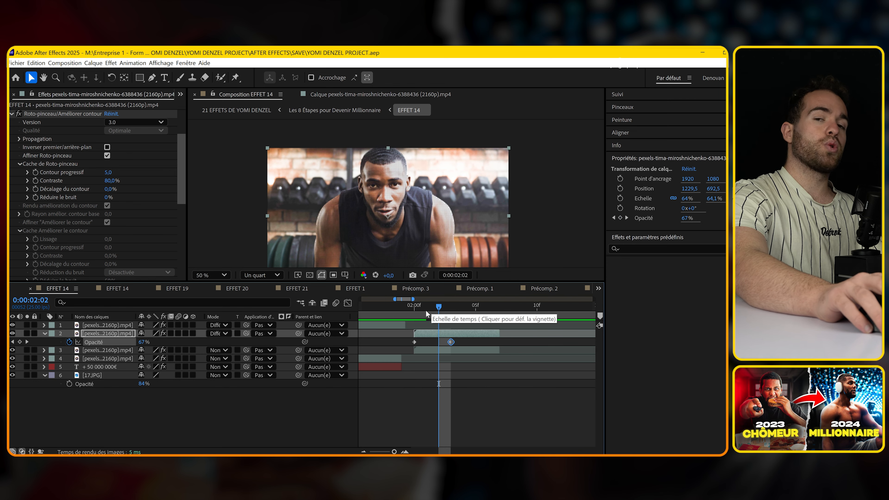
{"action": "key", "text": "minus"}
{"action": "left_click", "coordinate": [400, 309]}
{"action": "key", "text": "equal"}
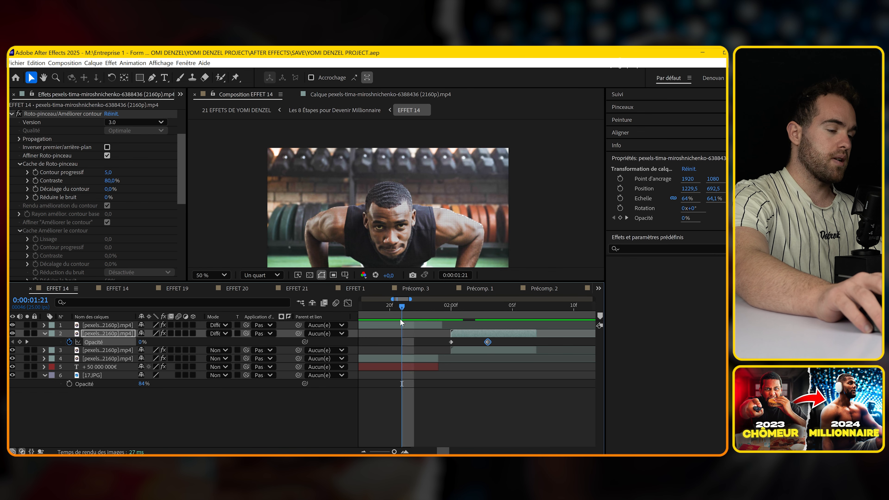
Create a text layer reading "+ 50'000'000€" across the frame at 0:00:00:06
{"action": "key", "text": "minus"}
{"action": "key", "text": "minus"}
{"action": "left_click_drag", "start_coordinate": [419, 309], "coordinate": [380, 308]}
{"action": "key", "text": "ctrl+t"}
{"action": "left_click_drag", "start_coordinate": [266, 158], "coordinate": [513, 241]}
{"action": "type", "text": "+ 50"}
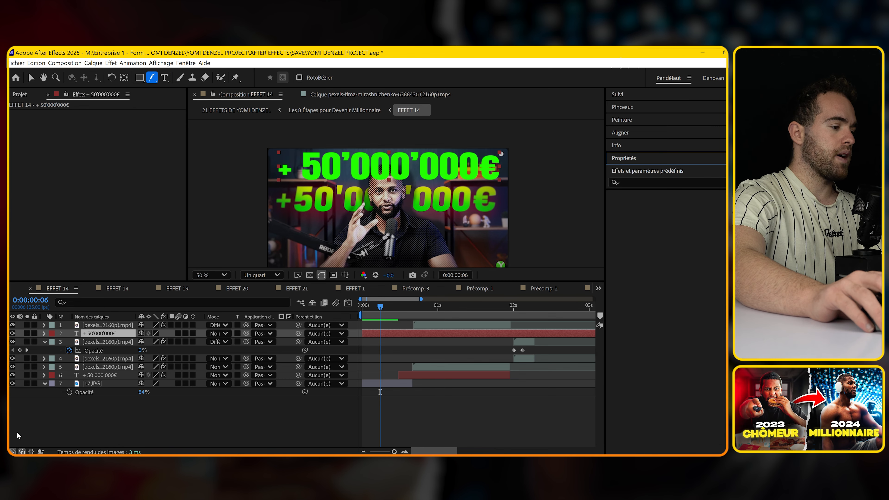
Apply Gamme des dégradés to the new text, sampling its yellow start colour and green end colour from the existing amount text
{"action": "key", "text": "ctrl+space"}
{"action": "type", "text": "gamm"}
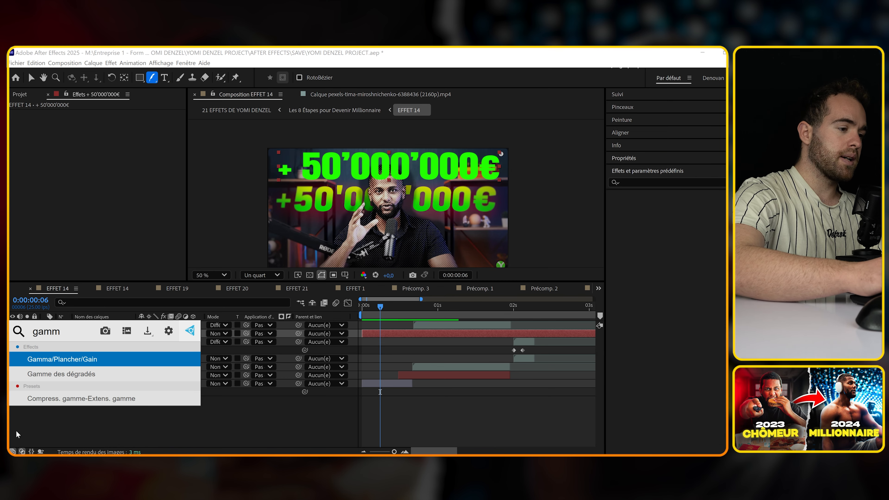
{"action": "left_click", "coordinate": [62, 374]}
{"action": "left_click", "coordinate": [121, 148]}
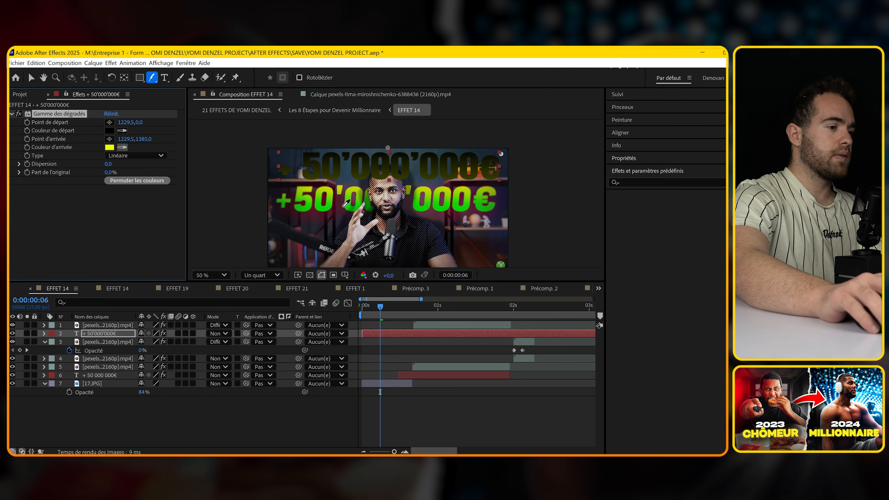
{"action": "left_click", "coordinate": [357, 202]}
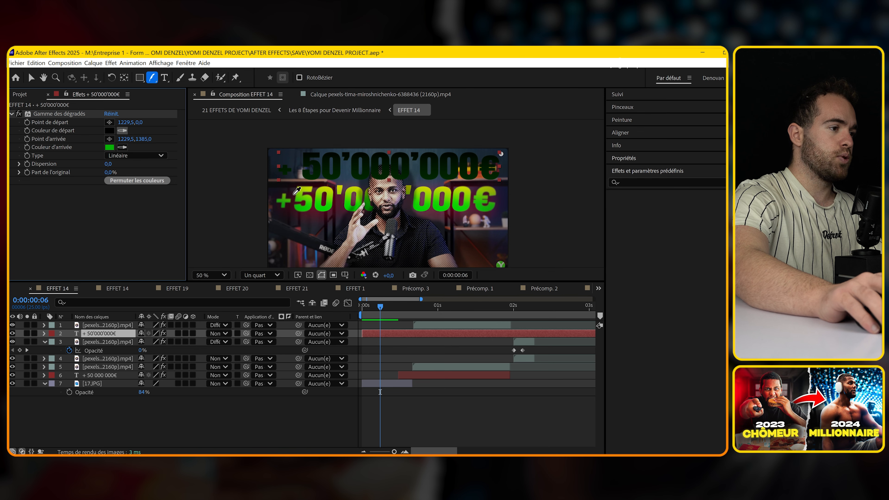
{"action": "left_click", "coordinate": [357, 188]}
{"action": "left_click", "coordinate": [122, 131]}
{"action": "left_click", "coordinate": [358, 188]}
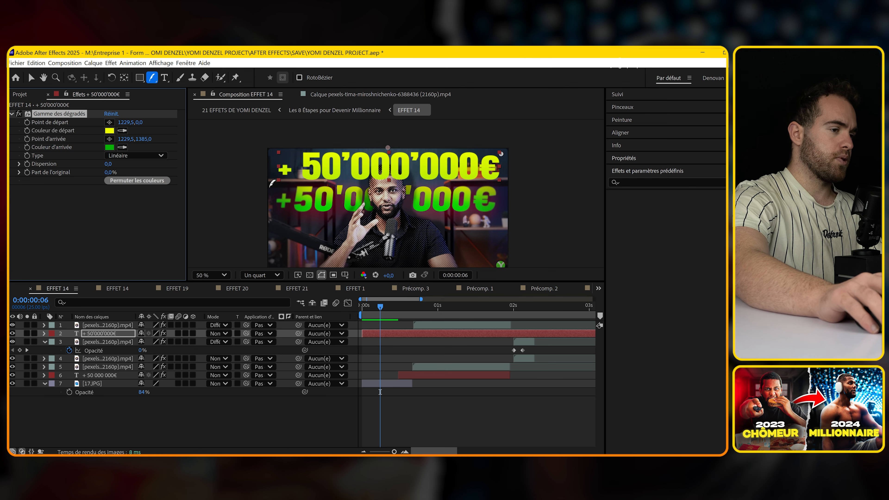
Centre the new gradient text layer in the composition
{"action": "left_click", "coordinate": [454, 405]}
{"action": "left_click", "coordinate": [412, 335]}
{"action": "key", "text": "v"}
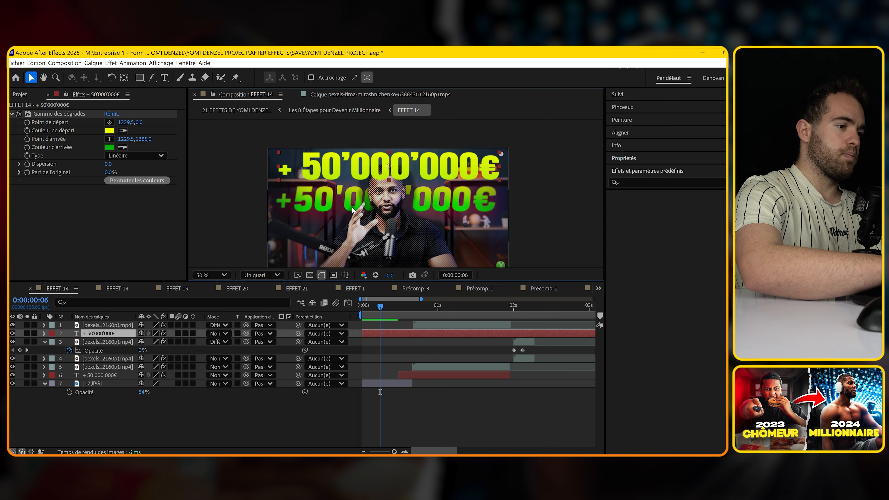
{"action": "key", "text": "ctrl+Home"}
Place the gradient's start point above the text at 1220, 524 and its end point below the letters at 1224, 822
{"action": "left_click", "coordinate": [109, 139]}
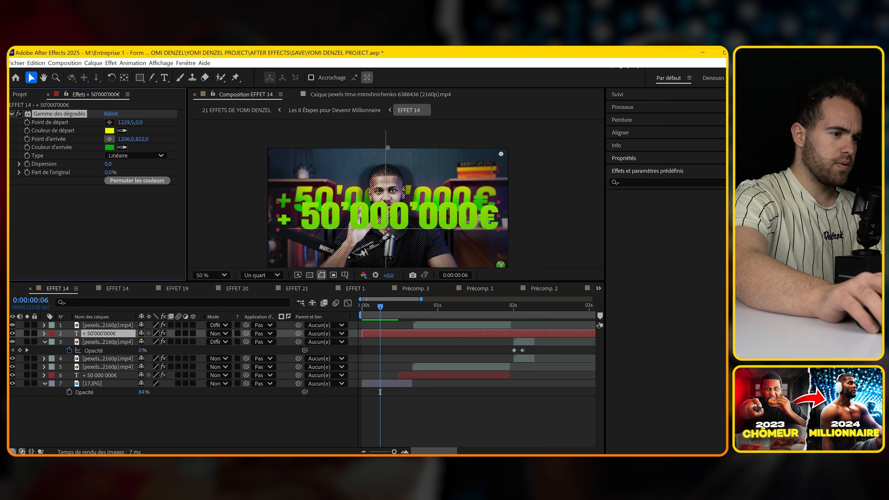
{"action": "left_click", "coordinate": [388, 228]}
{"action": "left_click", "coordinate": [109, 122]}
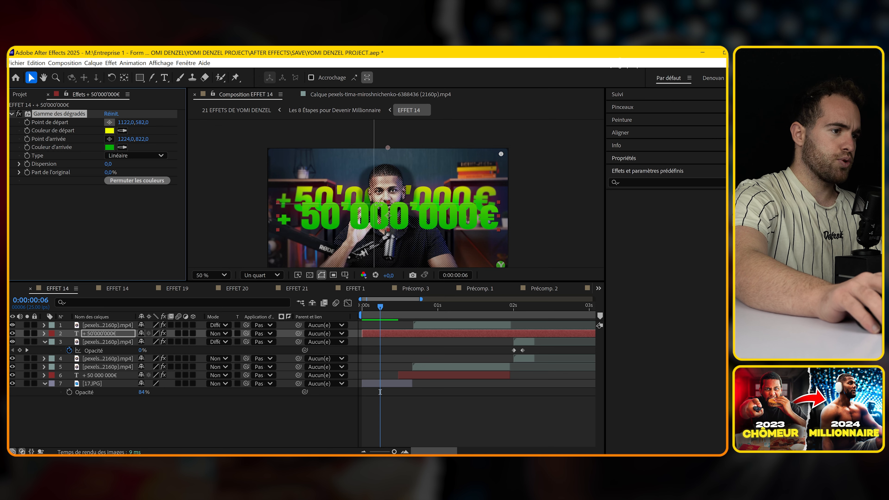
{"action": "left_click", "coordinate": [387, 200]}
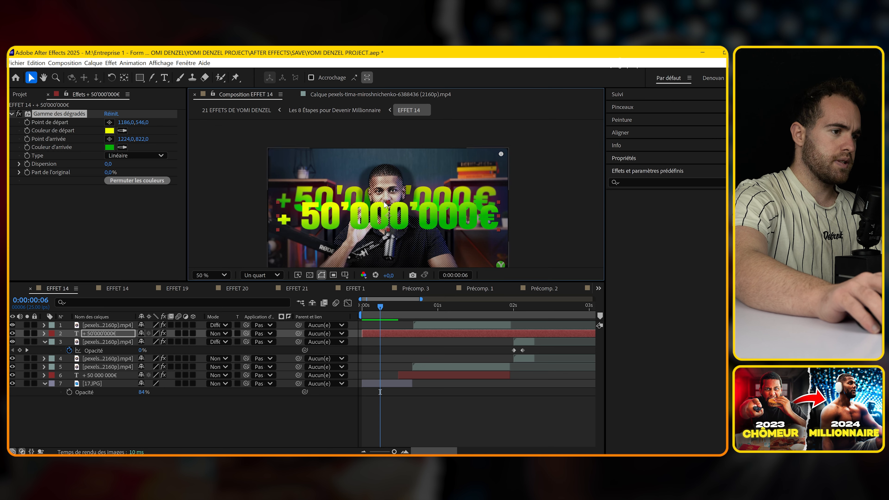
{"action": "left_click", "coordinate": [466, 421]}
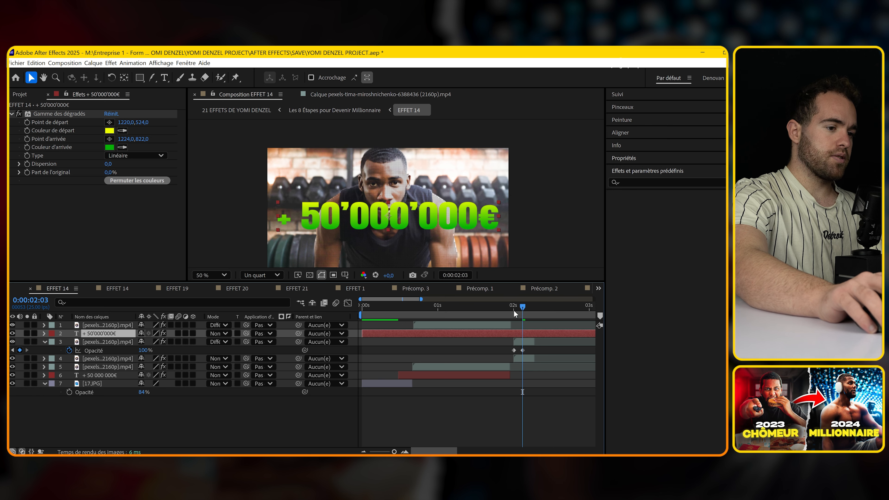
Split the new text layer at 0:00:01:24, delete the earlier part, and trim its start to the man's clip at 0:00:02:00
{"action": "left_click", "coordinate": [511, 309]}
{"action": "key", "text": "ctrl+shift+d"}
{"action": "left_click", "coordinate": [502, 340]}
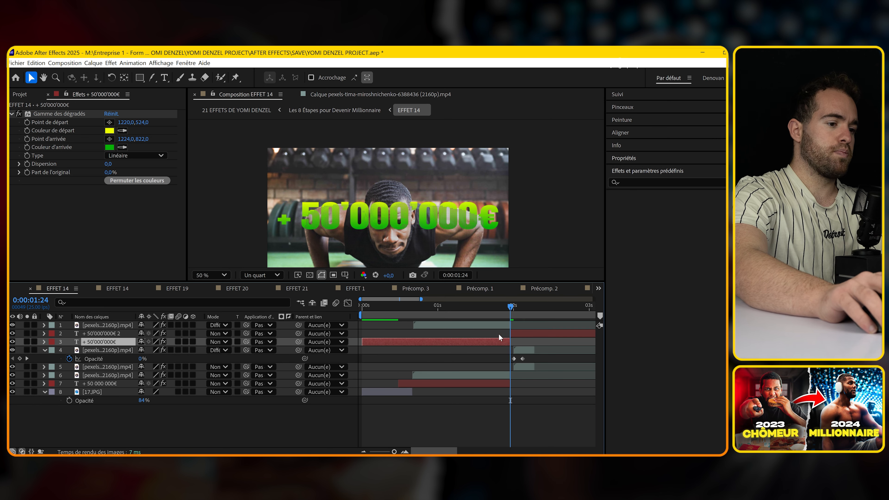
{"action": "key", "text": "Delete"}
{"action": "left_click_drag", "start_coordinate": [510, 308], "coordinate": [519, 308]}
{"action": "key", "text": "equal"}
{"action": "key", "text": "equal"}
{"action": "left_click_drag", "start_coordinate": [483, 334], "coordinate": [491, 334]}
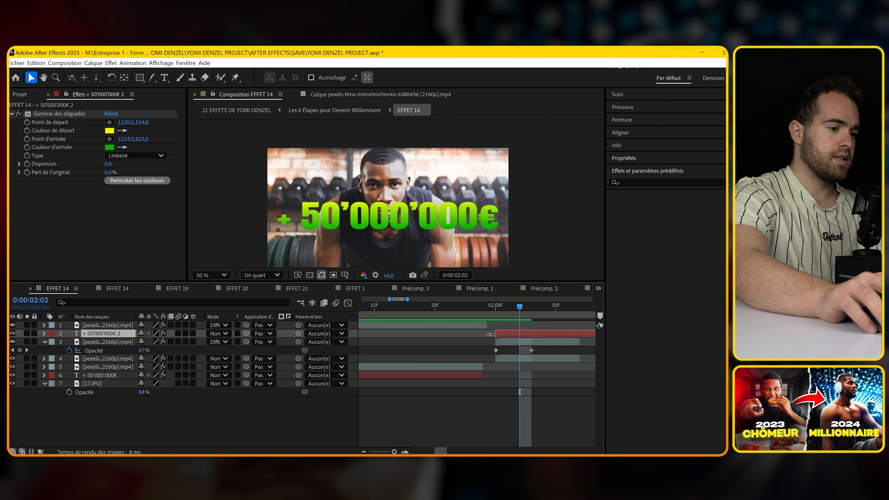
Split the text layer at 0:00:02:08, delete the remainder, and trim its end to match the man's clip
{"action": "key", "text": "minus"}
{"action": "left_click_drag", "start_coordinate": [537, 309], "coordinate": [556, 318]}
{"action": "left_click", "coordinate": [555, 308]}
{"action": "key", "text": "ctrl+shift+d"}
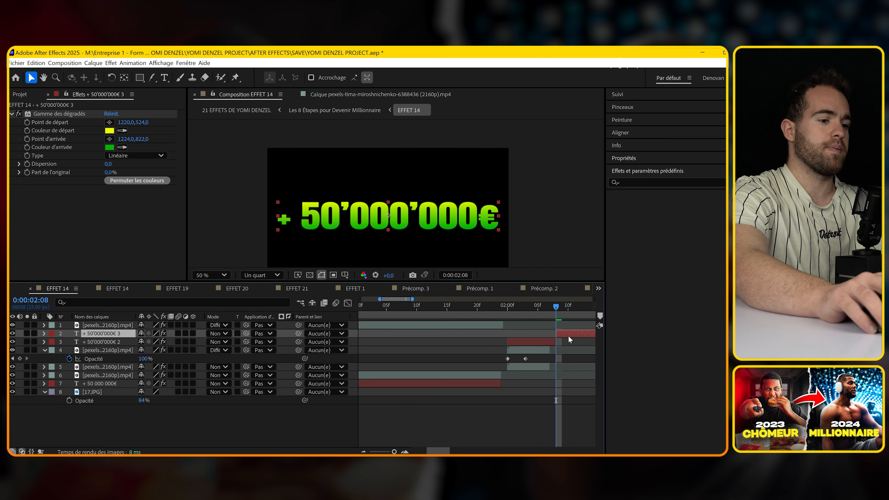
{"action": "key", "text": "Delete"}
{"action": "key", "text": "Page_Up"}
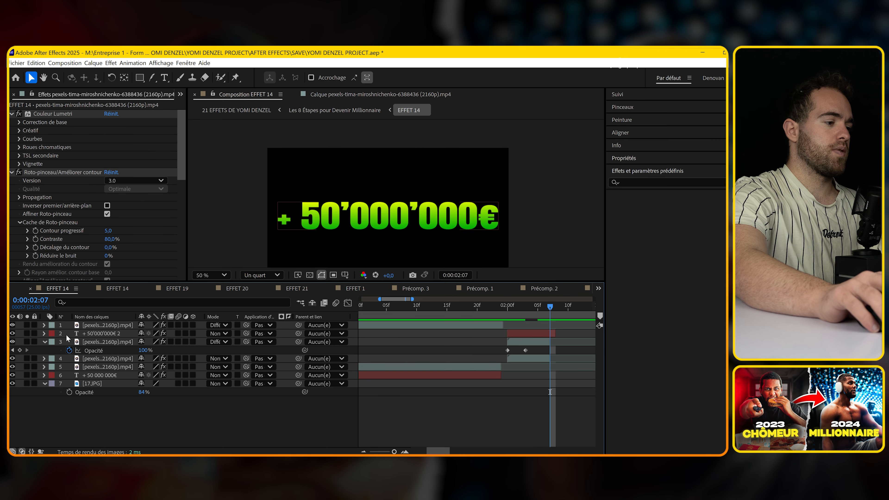
Reorder the text layer so it sits below the dotted cut-out and above the full clip of the man
{"action": "left_click_drag", "start_coordinate": [100, 333], "coordinate": [101, 351]}
{"action": "key", "text": "Page_Up"}
{"action": "key", "text": "Page_Up"}
{"action": "key", "text": "Page_Up"}
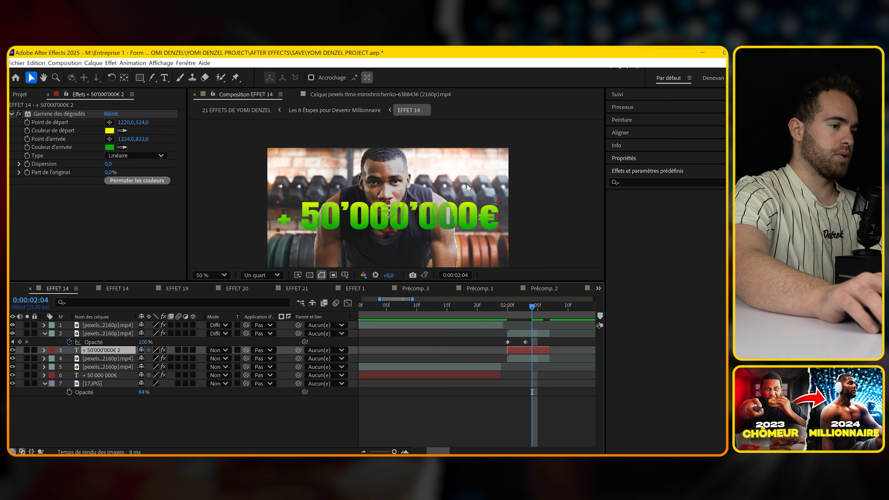
{"action": "key", "text": "equal"}
{"action": "left_click_drag", "start_coordinate": [104, 350], "coordinate": [104, 362]}
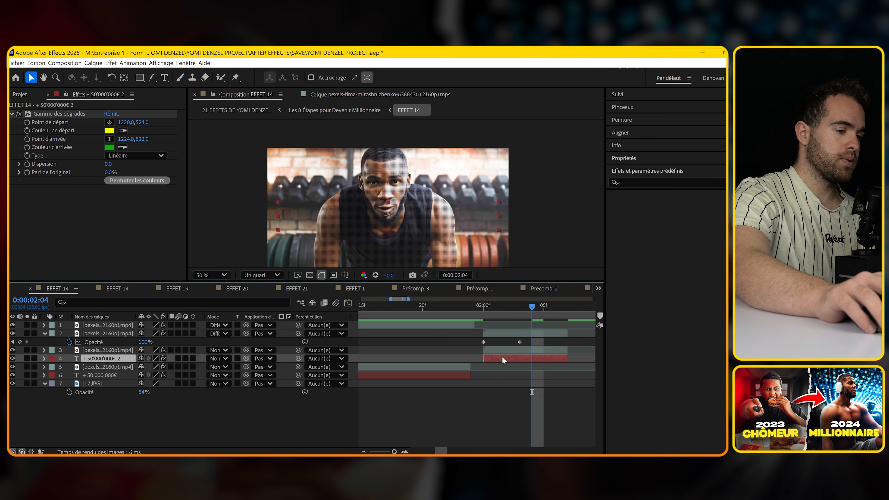
{"action": "left_click_drag", "start_coordinate": [502, 360], "coordinate": [507, 351]}
Duplicate the dotted cut-out, set the copy's blending mode to Normal, and remove its CC Ball Action effect
{"action": "left_click", "coordinate": [500, 332]}
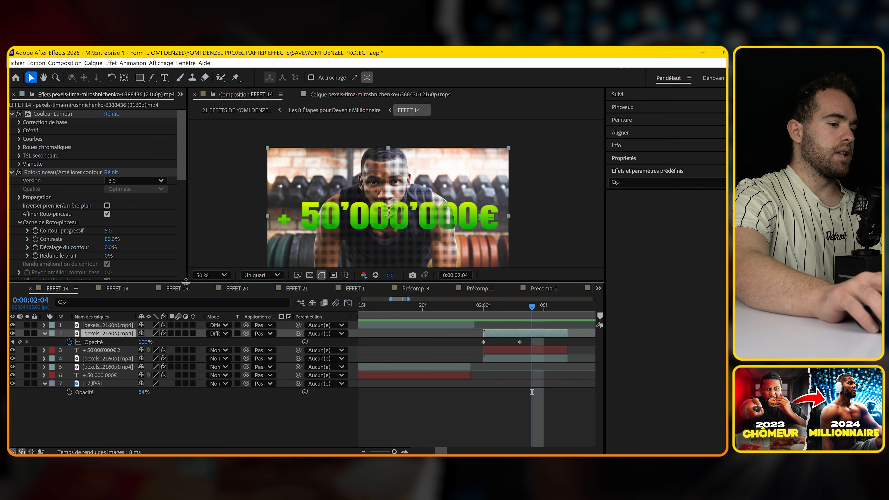
{"action": "key", "text": "ctrl+d"}
{"action": "left_click", "coordinate": [214, 332]}
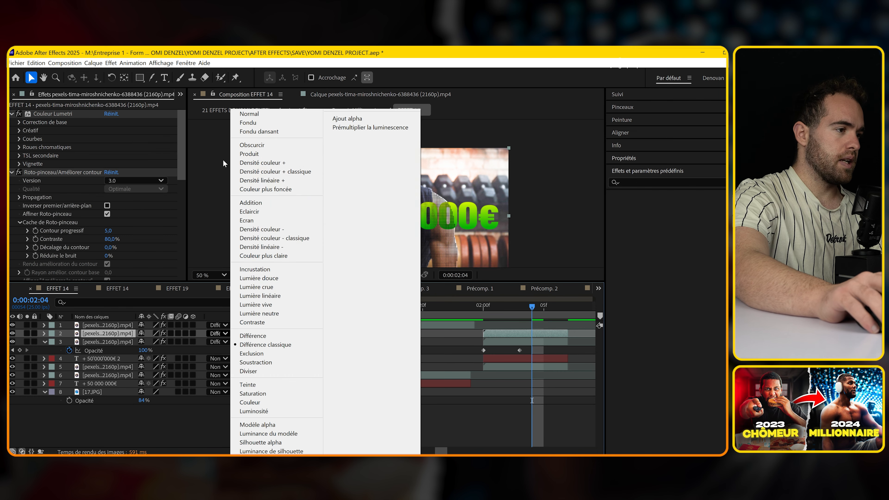
{"action": "left_click", "coordinate": [240, 115]}
{"action": "scroll", "coordinate": [42, 241], "scroll_direction": "down", "scroll_amount": 5}
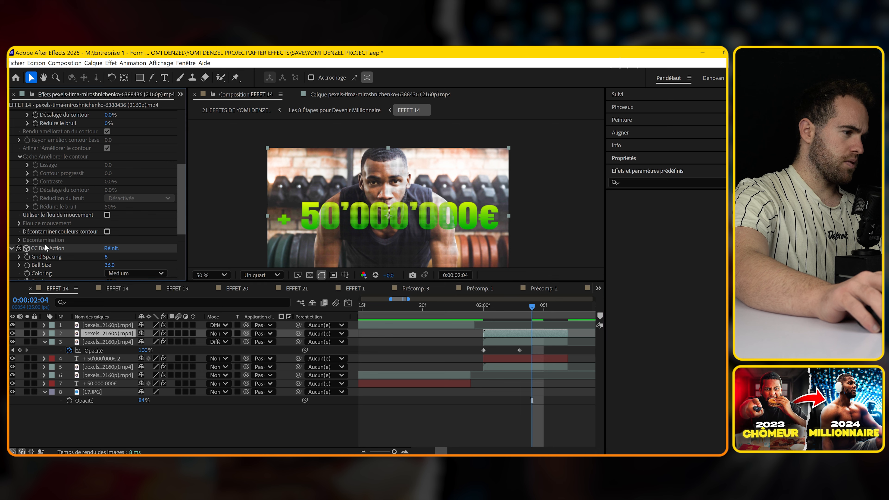
{"action": "scroll", "coordinate": [45, 244], "scroll_direction": "up", "scroll_amount": 4}
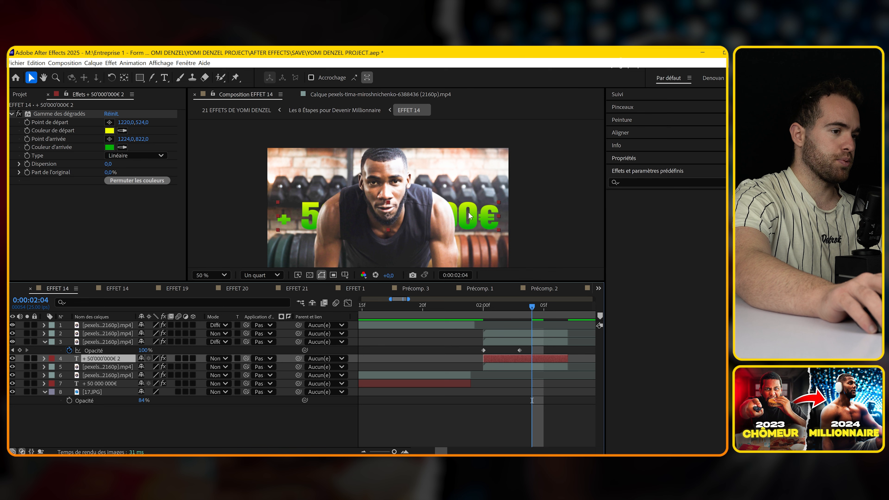
Precompose the gradient text layer
{"action": "left_click_drag", "start_coordinate": [469, 215], "coordinate": [457, 178]}
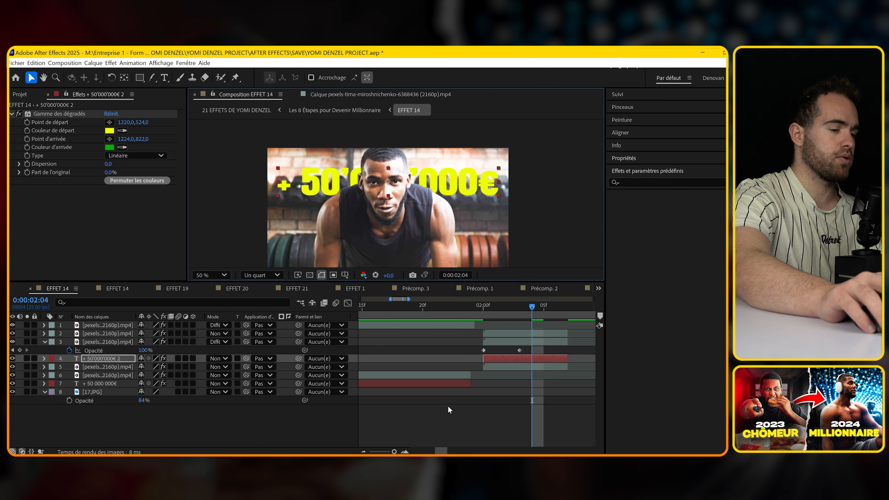
{"action": "key", "text": "ctrl+z"}
{"action": "left_click", "coordinate": [504, 360]}
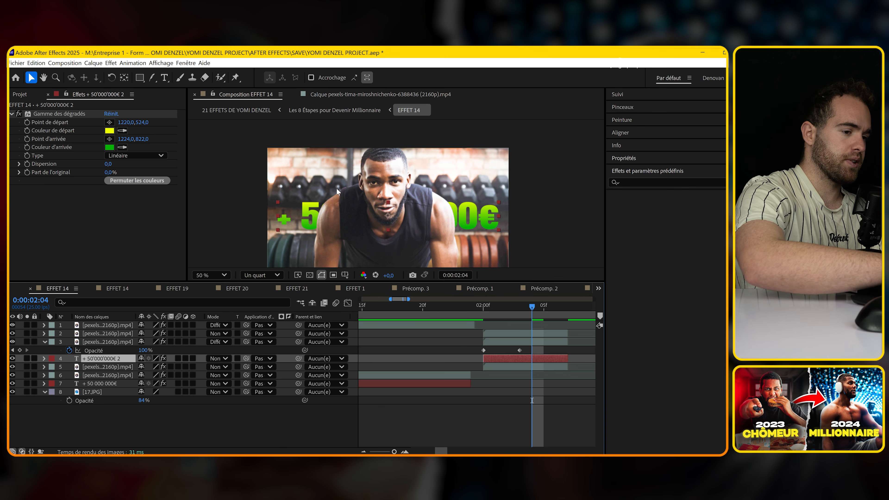
{"action": "key", "text": "ctrl+shift+c"}
{"action": "key", "text": "Return"}
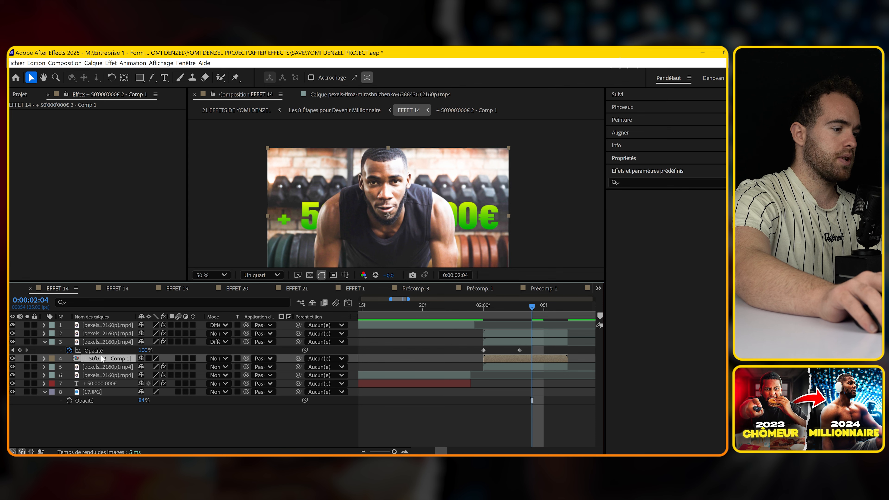
Raise the text precomposition behind the man's head by setting its position to 1229.5, 298.5
{"action": "key", "text": "p"}
{"action": "left_click_drag", "start_coordinate": [161, 367], "coordinate": [134, 367]}
{"action": "left_click", "coordinate": [536, 319]}
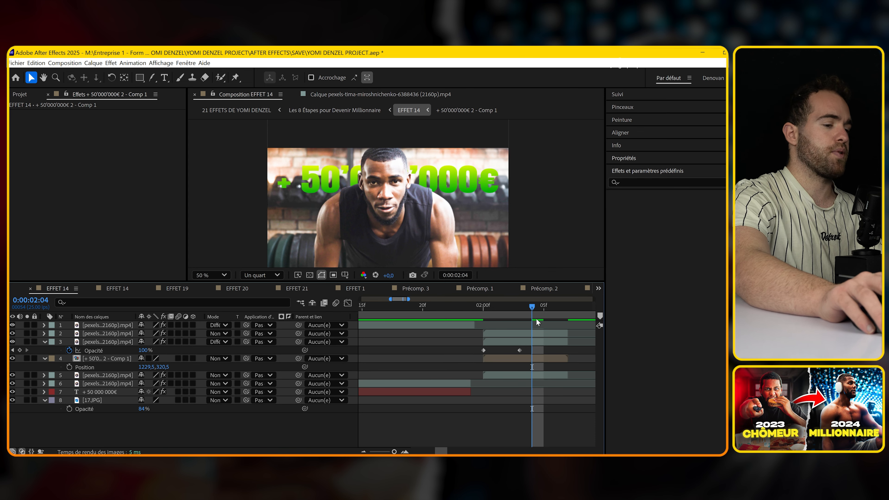
{"action": "left_click", "coordinate": [507, 308]}
Move the dotted cut-out layer above the solid cut-out and preview the result from 0:00:02:00
{"action": "left_click", "coordinate": [497, 335]}
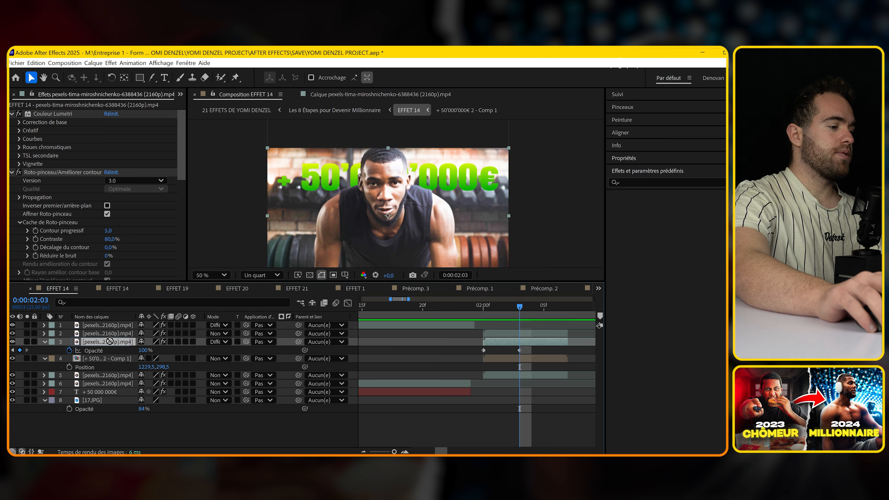
{"action": "left_click_drag", "start_coordinate": [109, 340], "coordinate": [96, 331]}
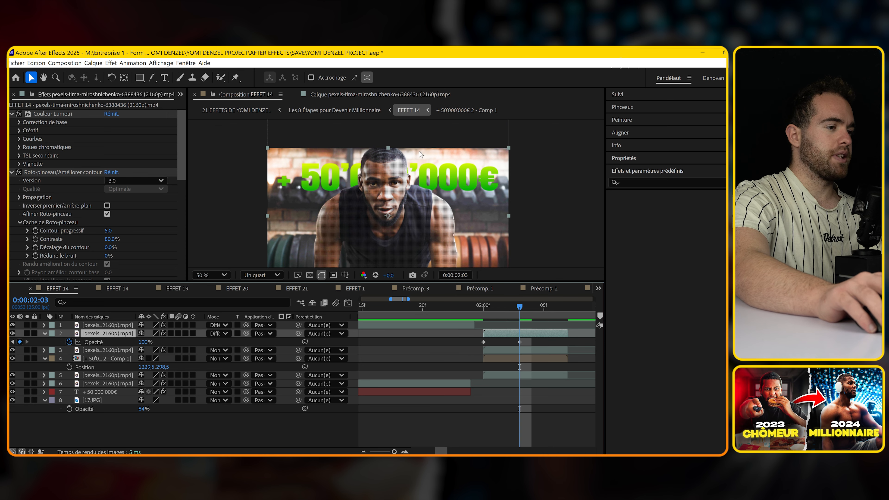
{"action": "left_click", "coordinate": [484, 314]}
{"action": "key", "text": "space"}
Copy the dotted cut-out's two opacity keyframes onto the gradient text precomposition, starting at 0:00:02:00
{"action": "left_click_drag", "start_coordinate": [536, 345], "coordinate": [473, 345]}
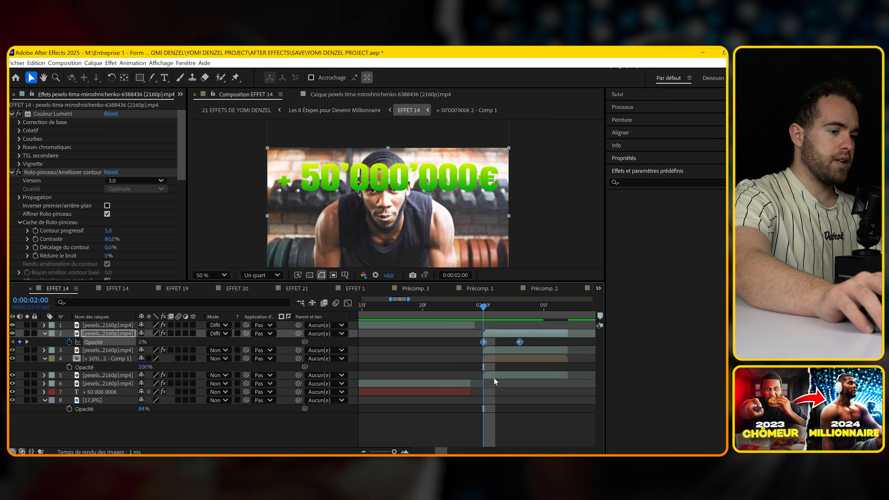
{"action": "left_click", "coordinate": [493, 377]}
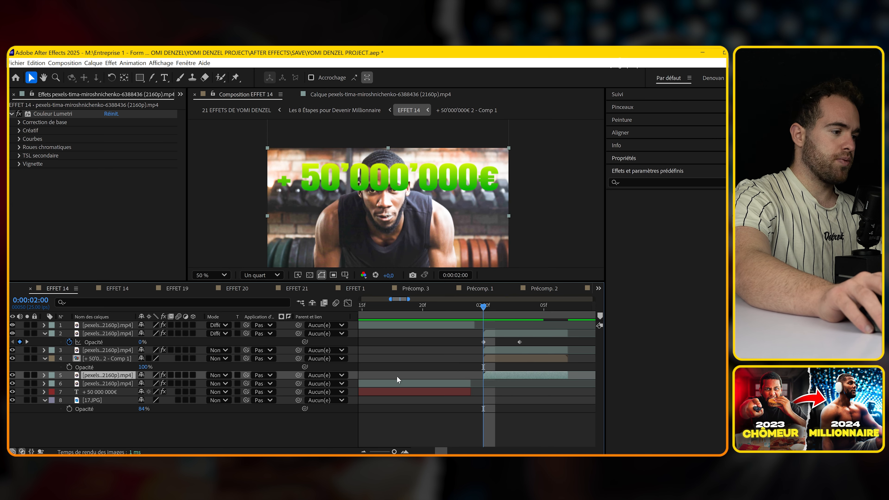
{"action": "left_click", "coordinate": [103, 359]}
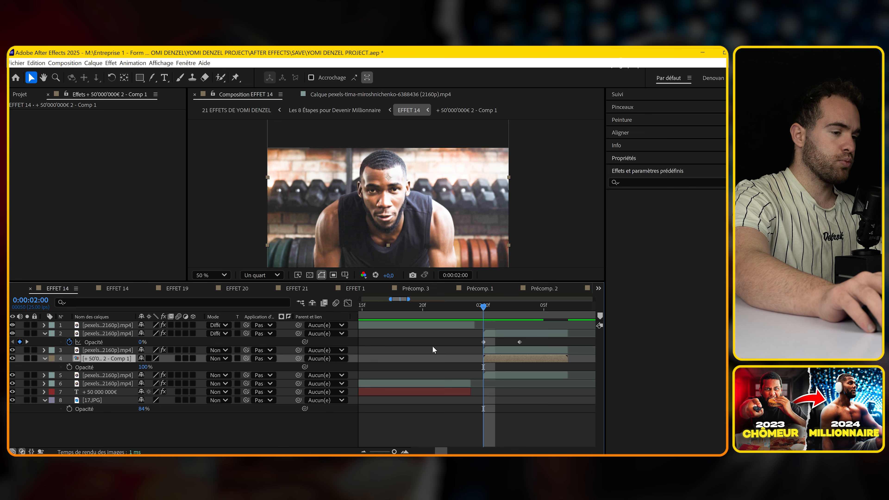
{"action": "key", "text": "ctrl+v"}
{"action": "left_click_drag", "start_coordinate": [484, 307], "coordinate": [507, 320]}
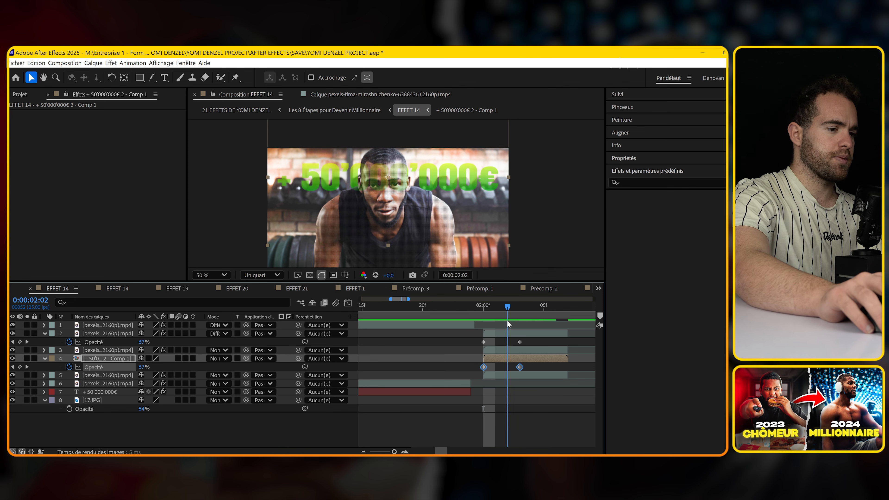
Shift the text precomposition's opacity keyframes two frames later, to 0:00:02:02 and 0:00:02:05, and preview the fade
{"action": "left_click", "coordinate": [484, 366]}
{"action": "left_click_drag", "start_coordinate": [487, 366], "coordinate": [543, 367]}
{"action": "key", "text": "Page_Down"}
{"action": "left_click", "coordinate": [488, 307]}
{"action": "key", "text": "space"}
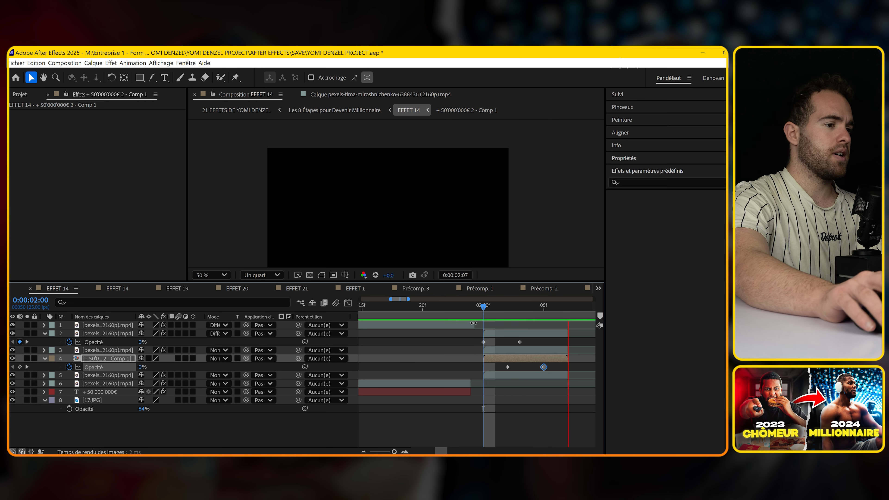
Examine the text fade-in around 0:00:02:05 and compare it with the reference at the start of the timeline
{"action": "key", "text": "space"}
{"action": "scroll", "coordinate": [417, 317], "scroll_direction": "down", "scroll_amount": 3}
{"action": "left_click", "coordinate": [424, 308]}
{"action": "scroll", "coordinate": [423, 310], "scroll_direction": "up", "scroll_amount": 2}
{"action": "key", "text": "equal"}
{"action": "left_click_drag", "start_coordinate": [424, 308], "coordinate": [545, 312]}
{"action": "key", "text": "minus"}
{"action": "key", "text": "equal"}
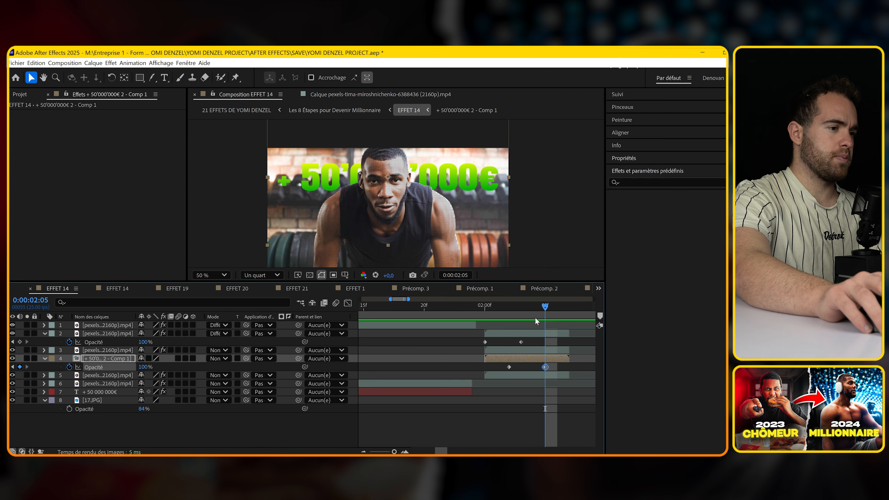
{"action": "key", "text": "minus"}
{"action": "left_click_drag", "start_coordinate": [388, 310], "coordinate": [362, 316]}
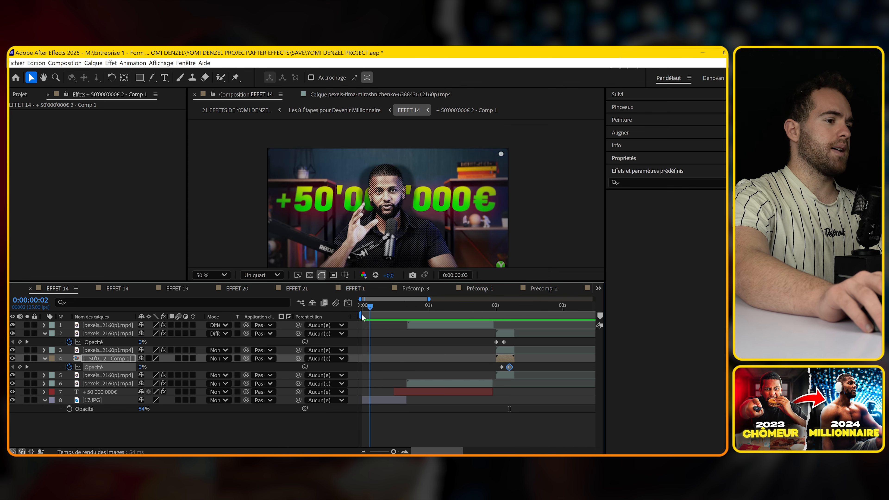
Shorten the text fade-in by moving its ending opacity keyframe to 0:00:02:03
{"action": "left_click", "coordinate": [507, 365]}
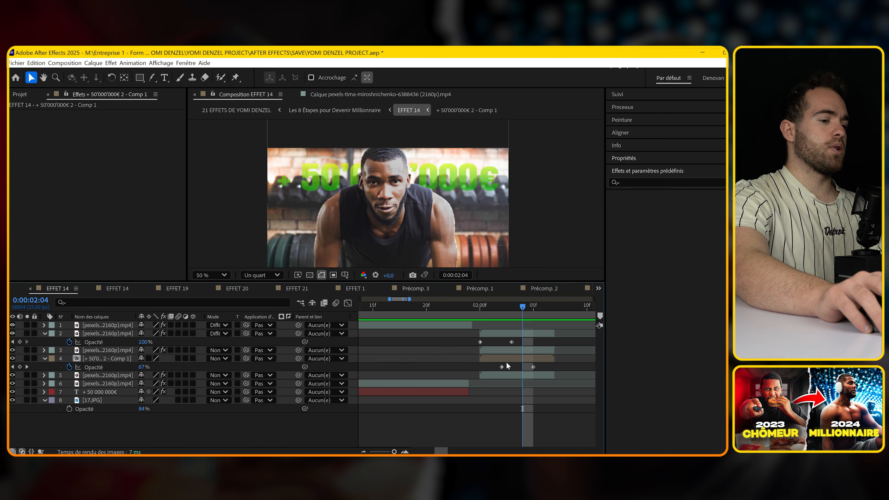
{"action": "left_click", "coordinate": [506, 360]}
{"action": "left_click", "coordinate": [493, 308]}
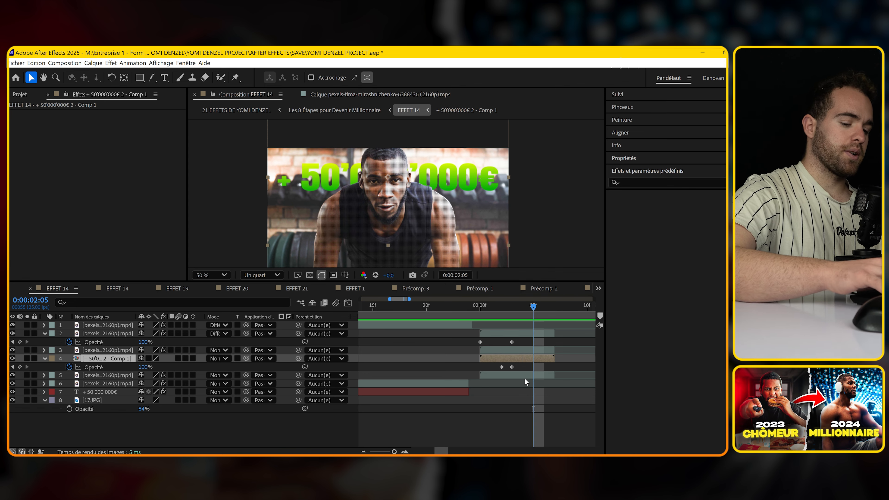
Apply the Animation Composer starter preset Bounce Rotate Around Anchor Point to the text precomposition as an entrance, converting the layer to 3D
{"action": "key", "text": "alt+Tab"}
{"action": "left_click", "coordinate": [67, 174]}
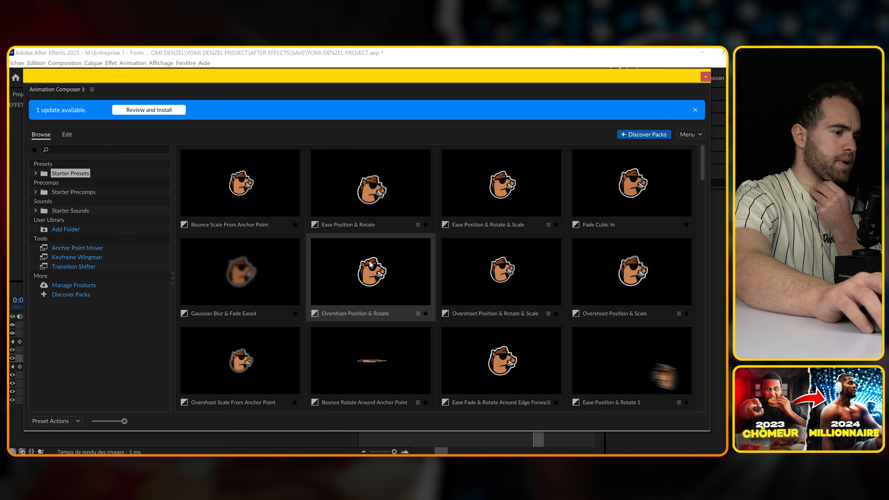
{"action": "left_click", "coordinate": [373, 360]}
{"action": "left_click", "coordinate": [614, 424]}
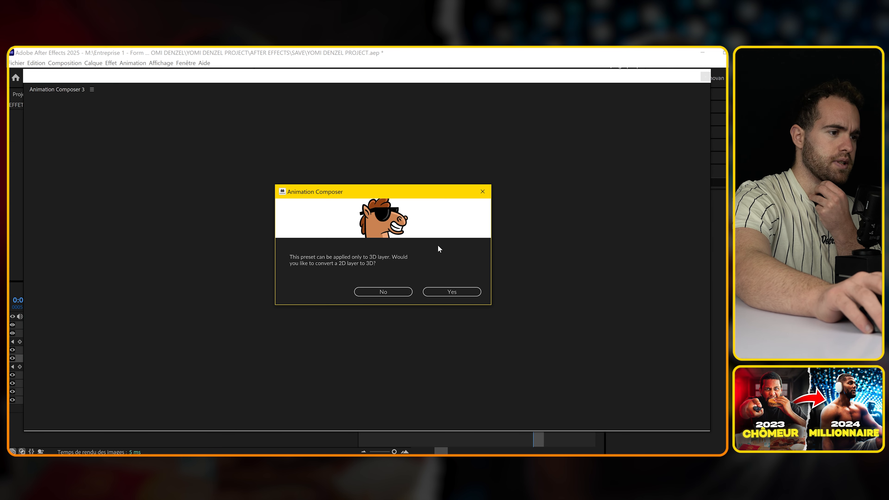
{"action": "left_click", "coordinate": [405, 292]}
{"action": "key", "text": "grave"}
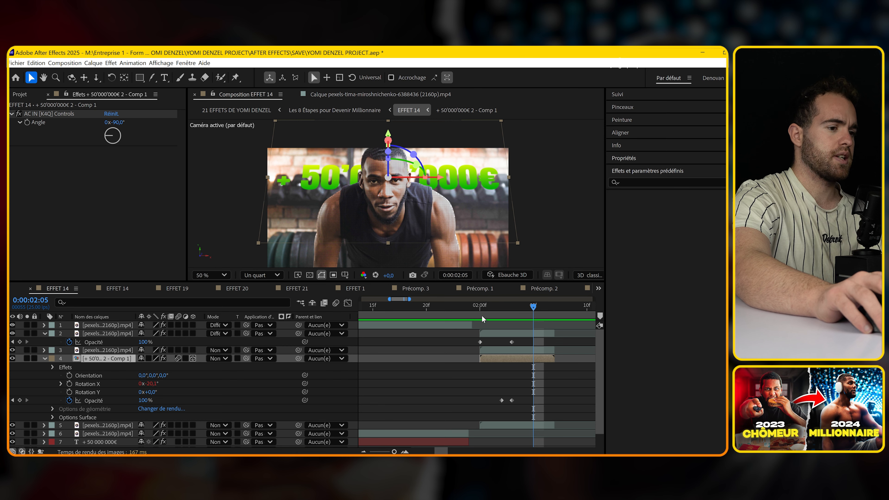
Retime the text's rotation entrance by placing its TR In marker at 0:00:02:04, and check the motion
{"action": "left_click_drag", "start_coordinate": [516, 360], "coordinate": [461, 360]}
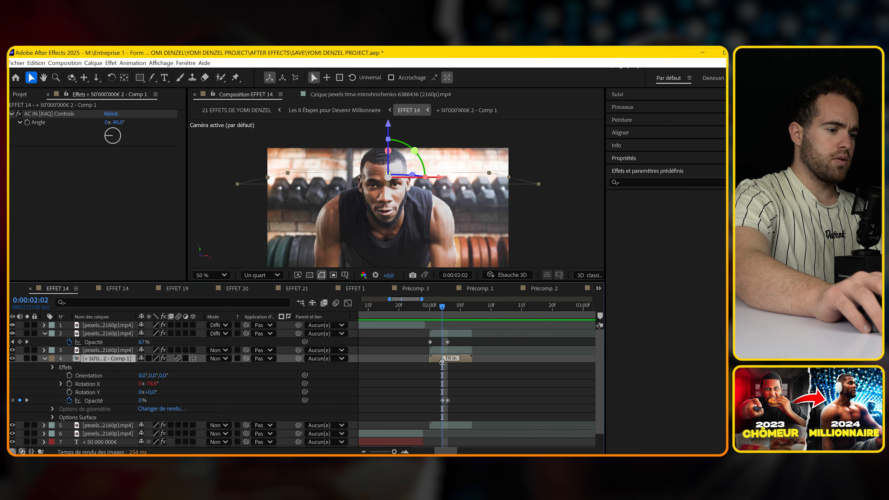
{"action": "scroll", "coordinate": [443, 361], "scroll_direction": "up", "scroll_amount": 1}
{"action": "left_click_drag", "start_coordinate": [428, 307], "coordinate": [466, 309]}
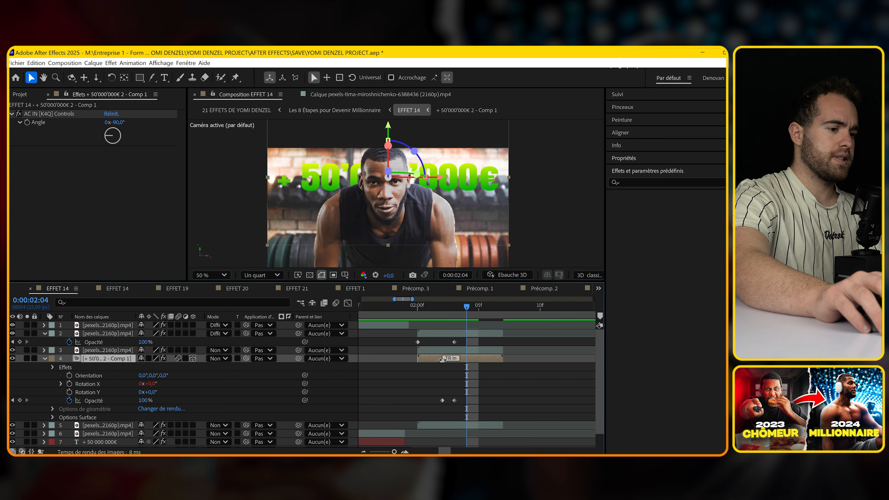
{"action": "left_click_drag", "start_coordinate": [440, 361], "coordinate": [467, 360]}
{"action": "mouse_move", "coordinate": [436, 309]}
{"action": "left_mouse_down"}
{"action": "mouse_move", "coordinate": [470, 317]}
{"action": "mouse_move", "coordinate": [438, 315]}
{"action": "mouse_move", "coordinate": [539, 308]}
{"action": "mouse_move", "coordinate": [393, 309]}
{"action": "mouse_move", "coordinate": [464, 318]}
{"action": "left_mouse_up"}
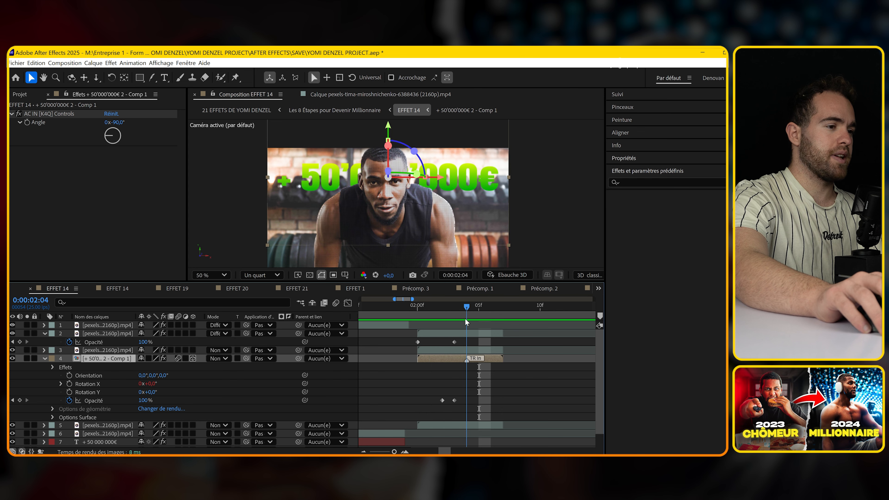
{"action": "scroll", "coordinate": [360, 186], "scroll_direction": "up", "scroll_amount": 2}
{"action": "scroll", "coordinate": [376, 180], "scroll_direction": "down", "scroll_amount": 2}
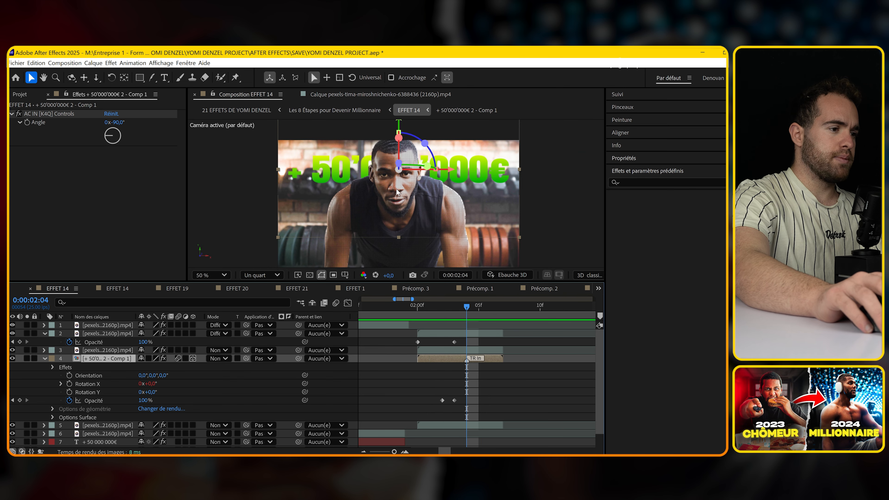
{"action": "left_click_drag", "start_coordinate": [474, 310], "coordinate": [490, 309]}
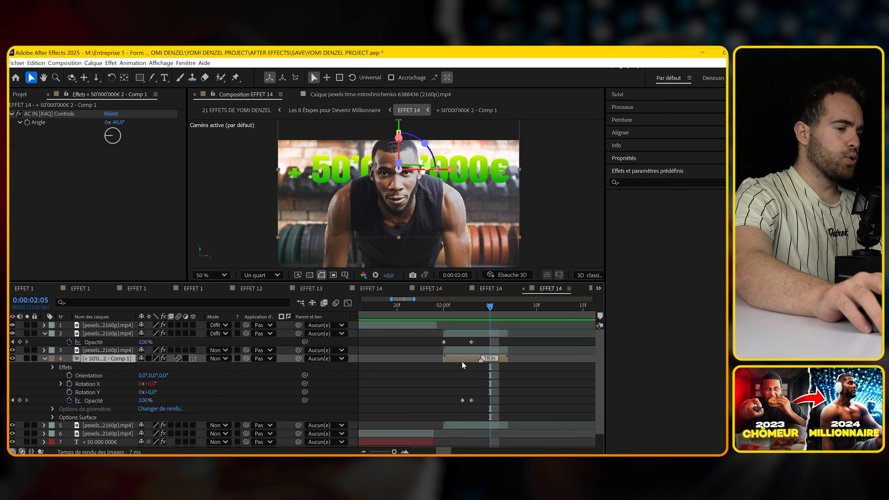
Add an Ombre portée effect to the text precomposition with 100% opacity, distance 26 and softness 82
{"action": "key", "text": "ctrl+space"}
{"action": "type", "text": "ombre"}
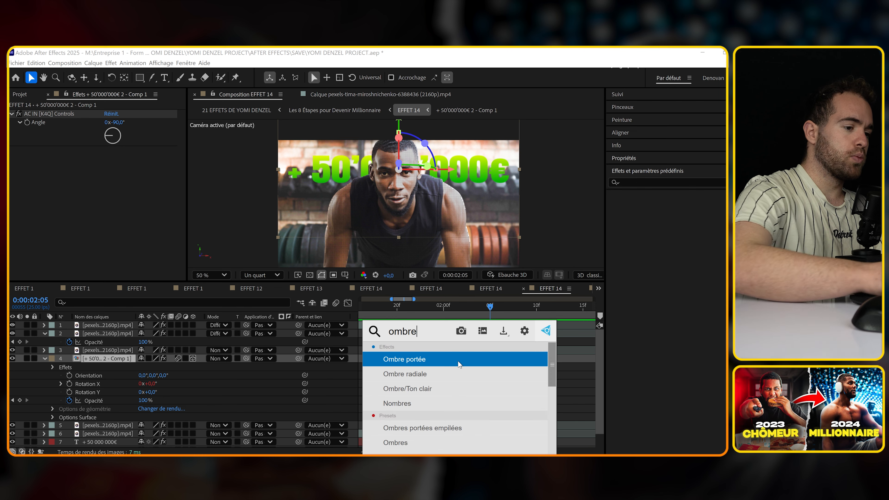
{"action": "key", "text": "Return"}
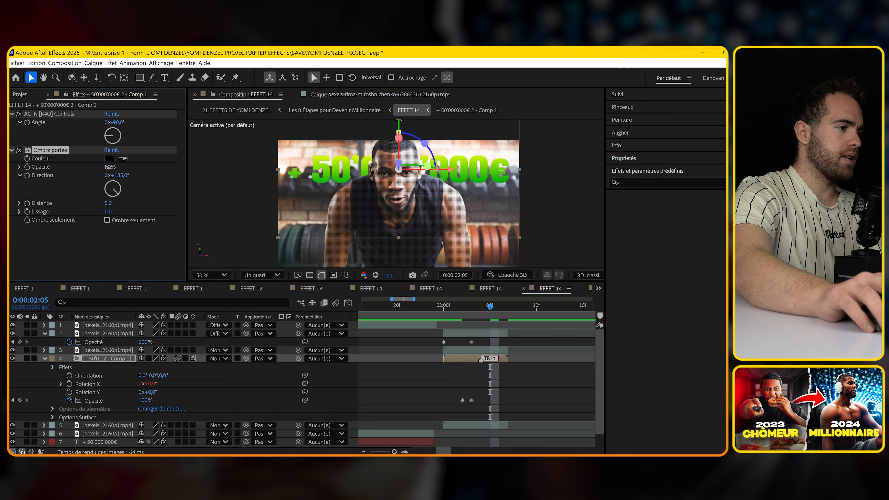
{"action": "left_click_drag", "start_coordinate": [108, 212], "coordinate": [126, 212]}
{"action": "scroll", "coordinate": [360, 151], "scroll_direction": "up", "scroll_amount": 1}
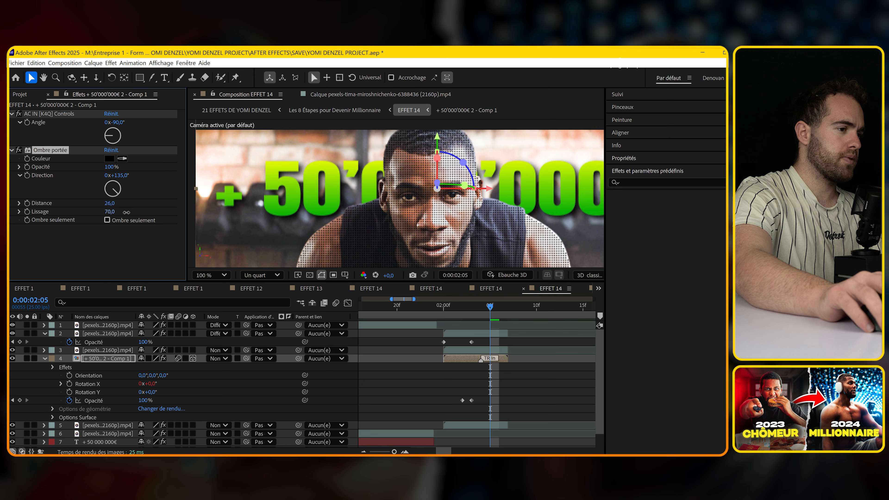
Compare the shadowed text around 0:00:02:05 with the text look in the reference at the start of the timeline
{"action": "key", "text": "Home"}
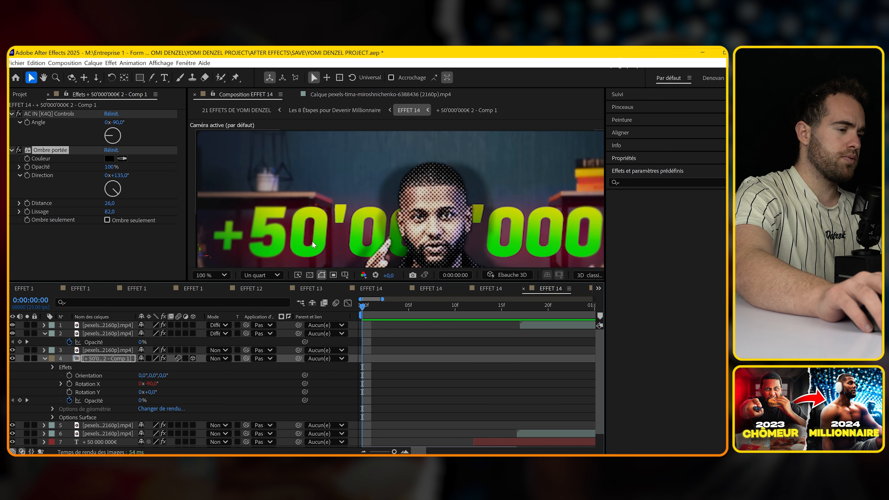
{"action": "key", "text": "minus"}
{"action": "scroll", "coordinate": [320, 245], "scroll_direction": "down", "scroll_amount": 1}
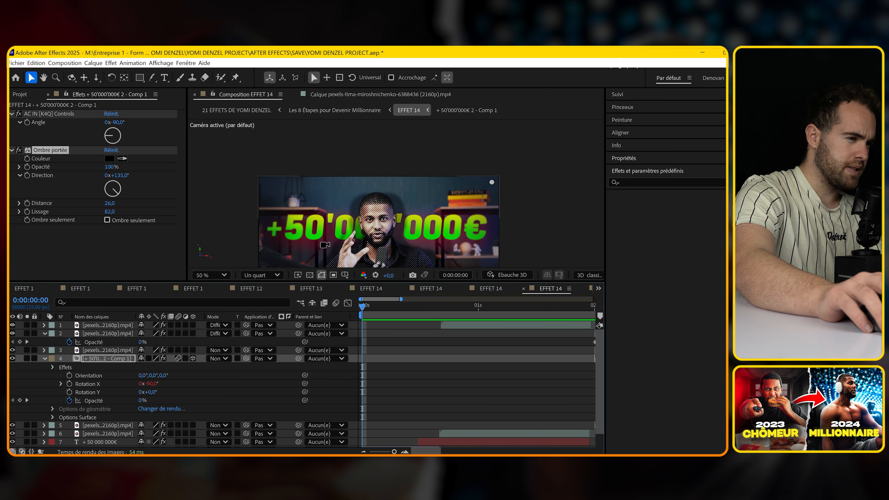
{"action": "key", "text": "minus"}
{"action": "left_click_drag", "start_coordinate": [409, 312], "coordinate": [420, 313]}
{"action": "key", "text": "equal"}
{"action": "key", "text": "equal"}
{"action": "key", "text": "equal"}
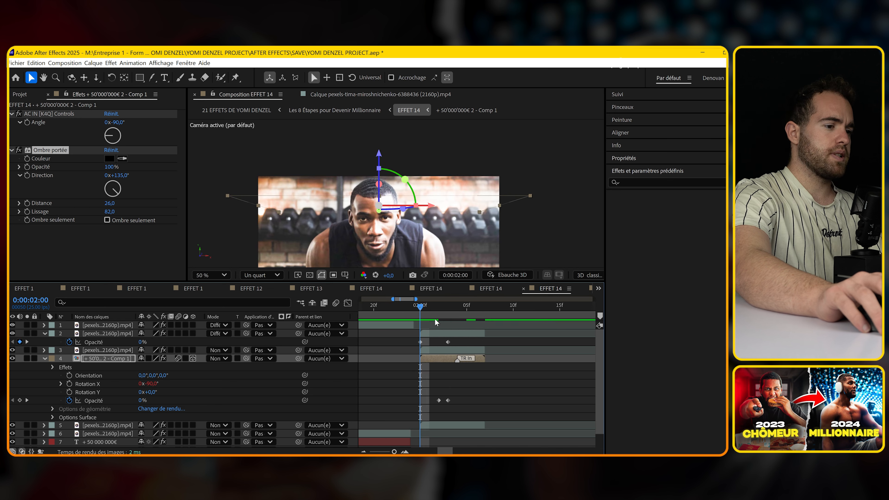
{"action": "left_click", "coordinate": [438, 311]}
{"action": "left_click", "coordinate": [445, 359]}
{"action": "left_click", "coordinate": [466, 309]}
{"action": "scroll", "coordinate": [291, 196], "scroll_direction": "up", "scroll_amount": 1}
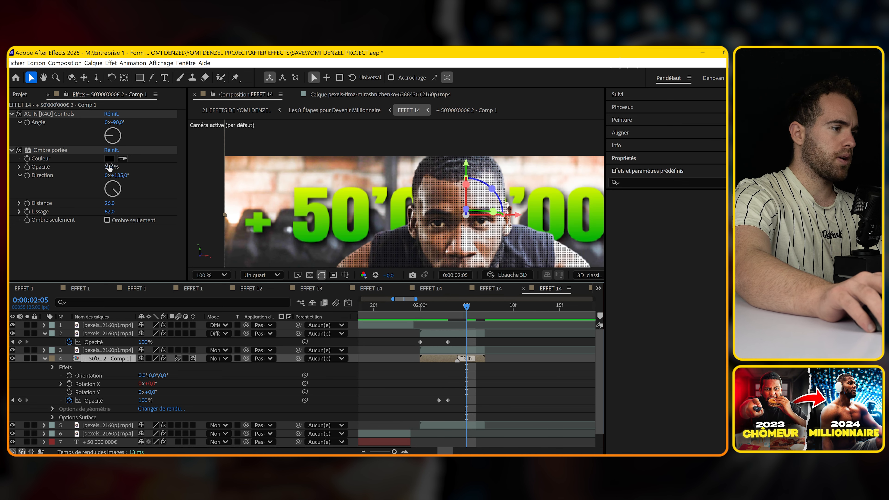
Set the text's drop shadow colour to the muted purple-pink 8D3569
{"action": "left_click", "coordinate": [109, 158]}
{"action": "left_click", "coordinate": [483, 217]}
{"action": "left_click_drag", "start_coordinate": [483, 217], "coordinate": [481, 221]}
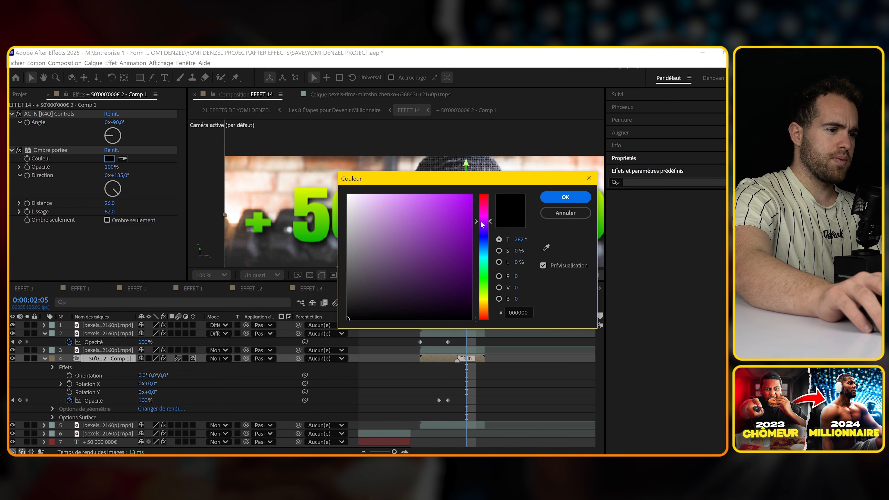
{"action": "left_click_drag", "start_coordinate": [464, 183], "coordinate": [605, 145]}
{"action": "left_click", "coordinate": [546, 226]}
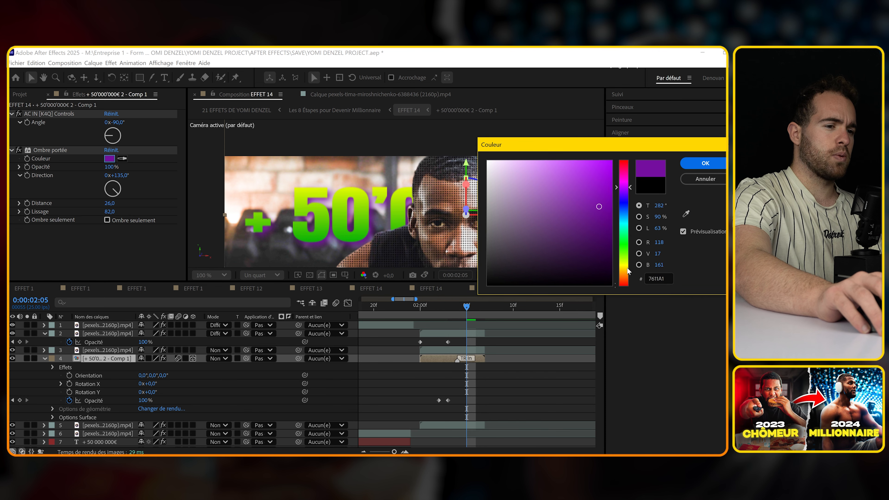
{"action": "left_click", "coordinate": [623, 271]}
{"action": "left_click", "coordinate": [624, 263]}
{"action": "left_click", "coordinate": [582, 181]}
{"action": "left_click", "coordinate": [623, 171]}
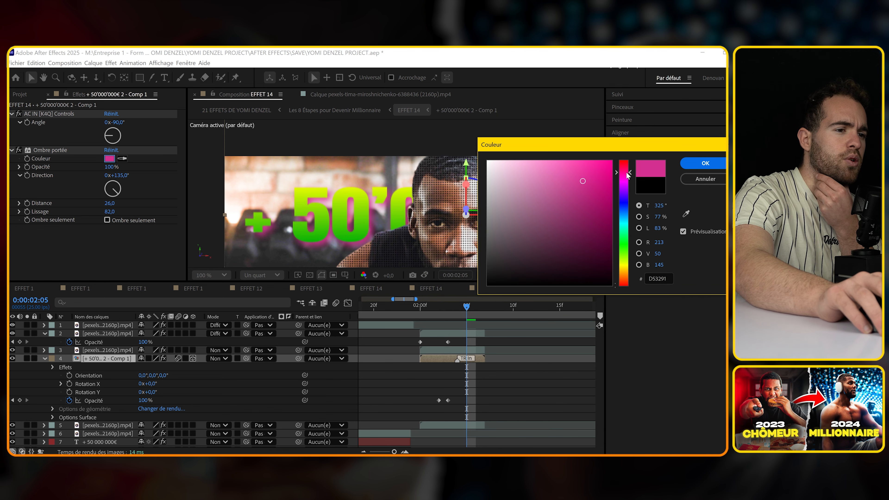
{"action": "left_click", "coordinate": [583, 202]}
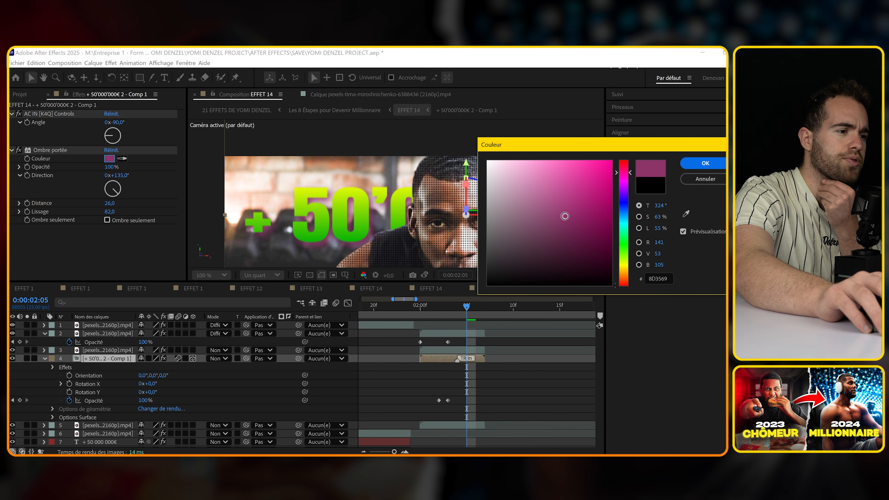
{"action": "left_click", "coordinate": [693, 162]}
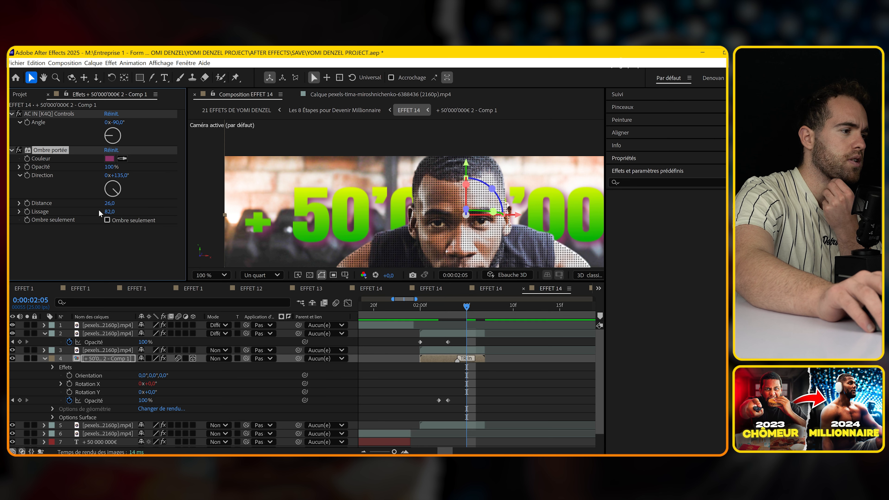
Increase the coloured drop shadow's softness to 441 and check the glow in the timeline
{"action": "left_click_drag", "start_coordinate": [110, 211], "coordinate": [242, 205]}
{"action": "scroll", "coordinate": [318, 203], "scroll_direction": "down", "scroll_amount": 1}
{"action": "mouse_move", "coordinate": [383, 310]}
{"action": "left_mouse_down"}
{"action": "mouse_move", "coordinate": [360, 318]}
{"action": "mouse_move", "coordinate": [390, 321]}
{"action": "left_mouse_up"}
{"action": "scroll", "coordinate": [390, 321], "scroll_direction": "down", "scroll_amount": 2}
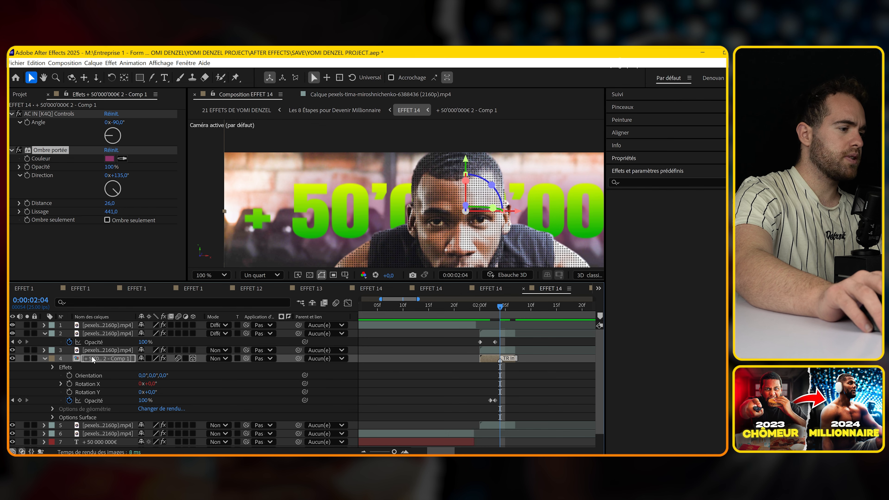
Add a second, black Ombre portée to the text precomposition with 100% opacity, distance 12 and softness 10
{"action": "key", "text": "ctrl+space"}
{"action": "type", "text": "omb"}
{"action": "key", "text": "Return"}
{"action": "left_click_drag", "start_coordinate": [125, 224], "coordinate": [143, 224]}
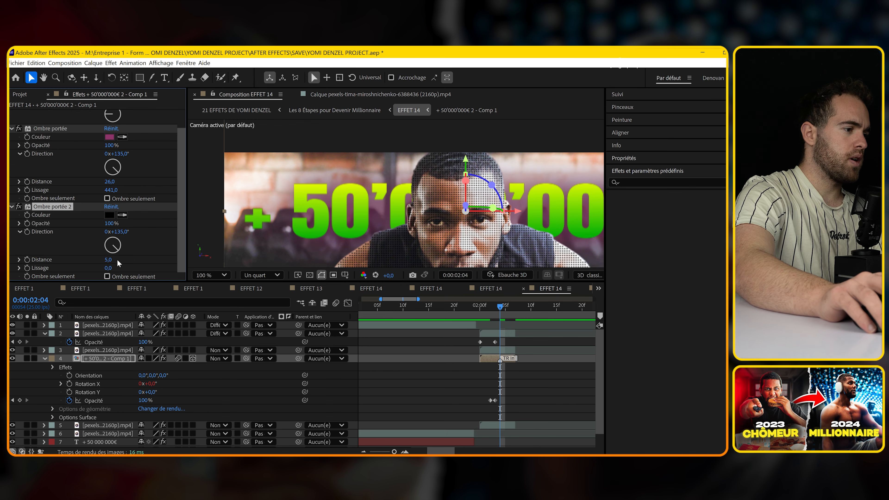
{"action": "left_click_drag", "start_coordinate": [108, 259], "coordinate": [110, 259]}
{"action": "scroll", "coordinate": [375, 200], "scroll_direction": "down", "scroll_amount": 2}
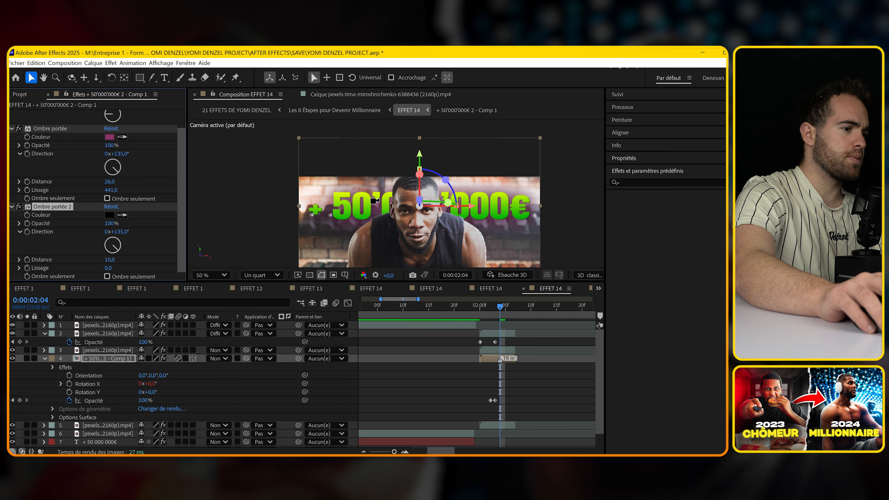
{"action": "scroll", "coordinate": [406, 201], "scroll_direction": "up", "scroll_amount": 2}
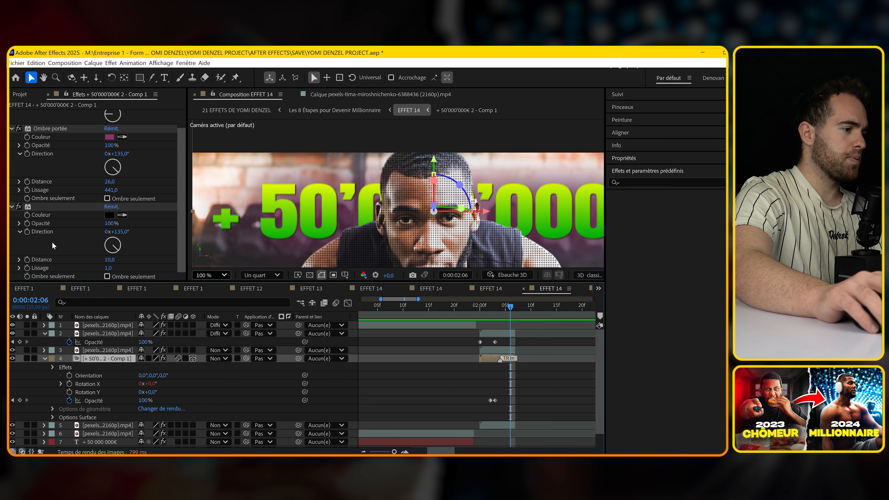
{"action": "left_click_drag", "start_coordinate": [110, 268], "coordinate": [111, 261]}
{"action": "key", "text": "Return"}
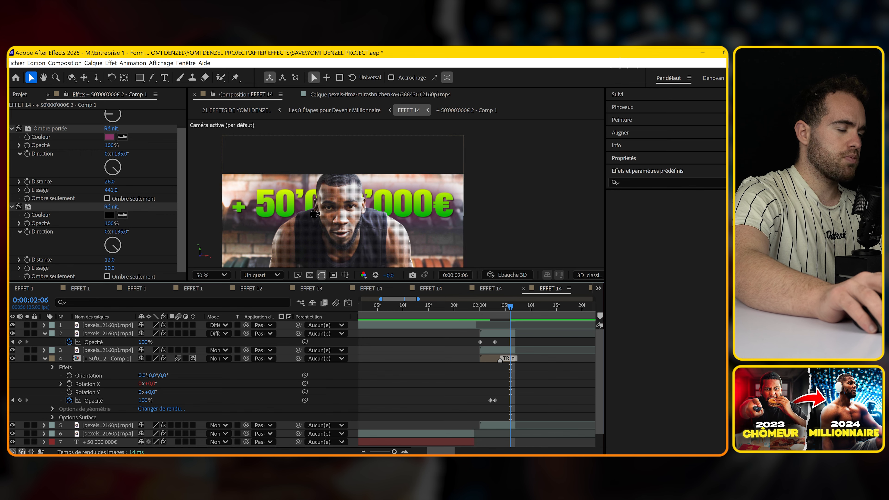
{"action": "left_click", "coordinate": [211, 275]}
{"action": "left_click", "coordinate": [210, 86]}
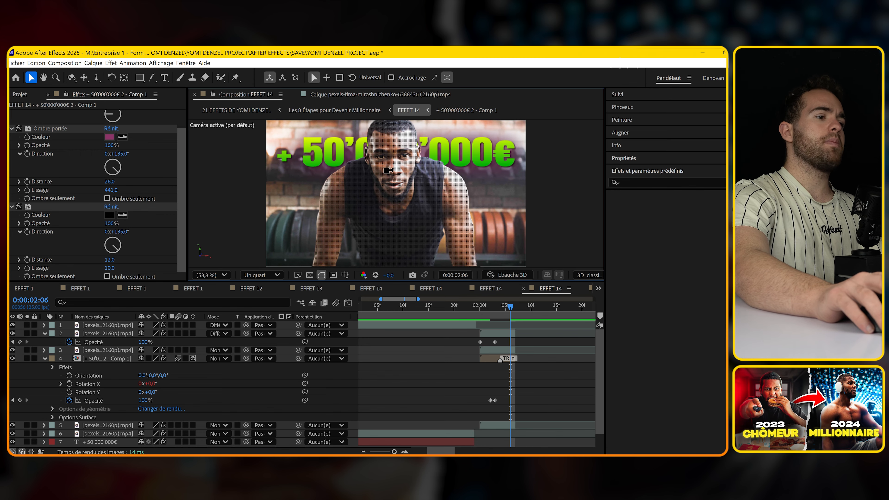
Switch the preview to Intégrale resolution and inspect the shadowed text and dotted subject at several magnifications
{"action": "scroll", "coordinate": [389, 174], "scroll_direction": "up", "scroll_amount": 3}
{"action": "left_click_drag", "start_coordinate": [383, 163], "coordinate": [351, 278]}
{"action": "left_click", "coordinate": [260, 275]}
{"action": "left_click", "coordinate": [261, 305]}
{"action": "scroll", "coordinate": [343, 226], "scroll_direction": "down", "scroll_amount": 2}
{"action": "scroll", "coordinate": [343, 226], "scroll_direction": "up", "scroll_amount": 4}
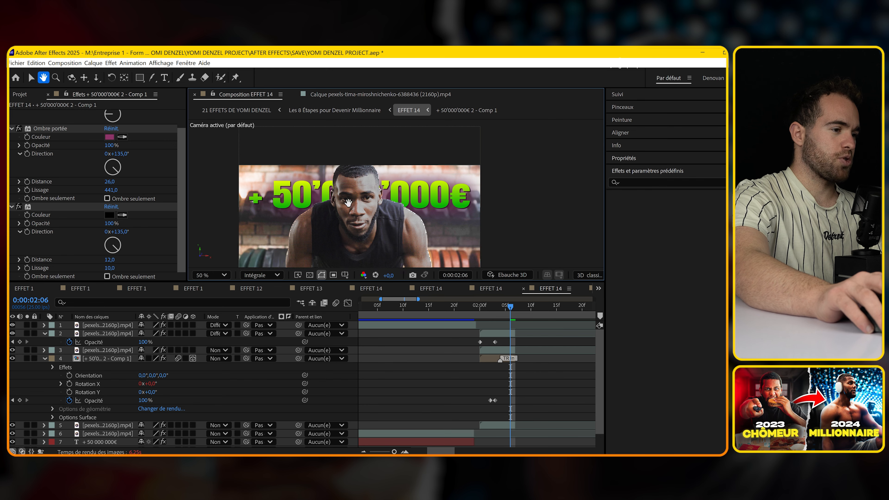
{"action": "scroll", "coordinate": [372, 171], "scroll_direction": "down", "scroll_amount": 4}
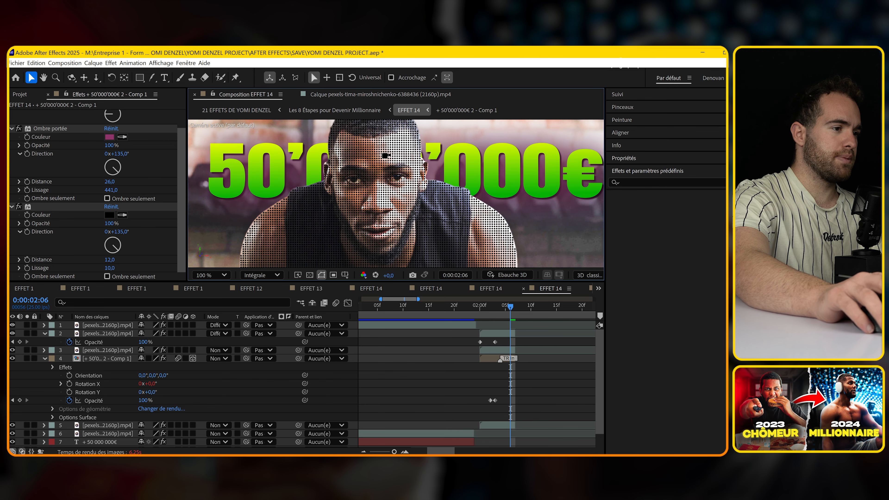
{"action": "left_click", "coordinate": [211, 275]}
{"action": "left_click", "coordinate": [230, 82]}
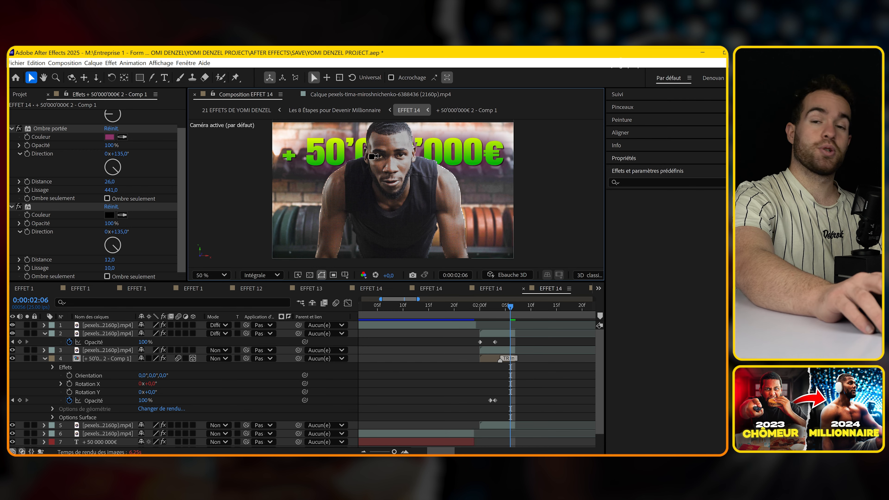
{"action": "scroll", "coordinate": [339, 173], "scroll_direction": "up", "scroll_amount": 2}
{"action": "scroll", "coordinate": [339, 173], "scroll_direction": "down", "scroll_amount": 4}
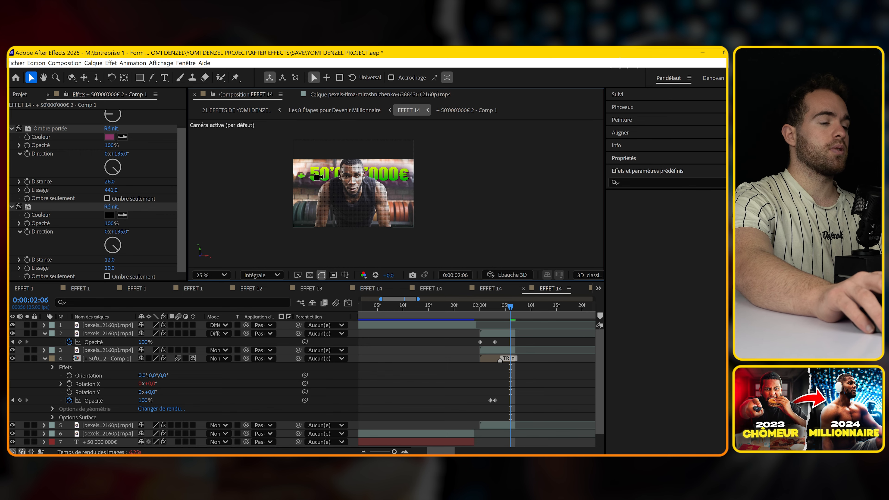
{"action": "scroll", "coordinate": [317, 177], "scroll_direction": "up", "scroll_amount": 1}
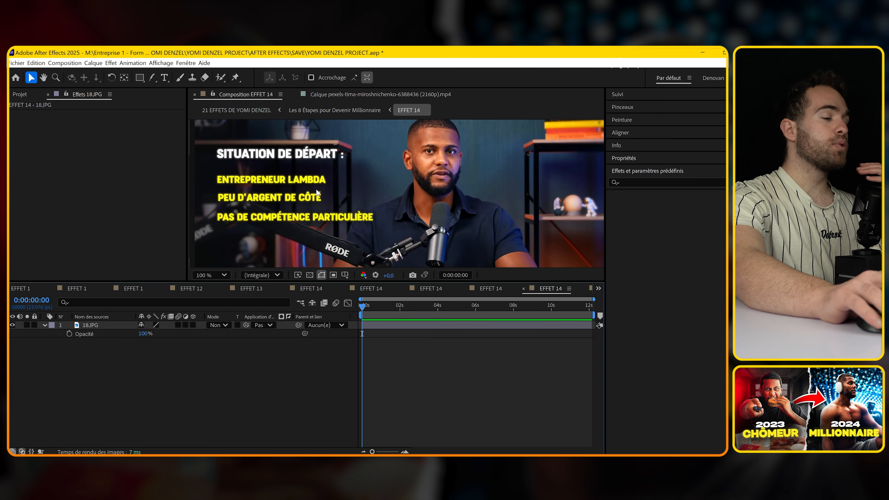
Add a text box reading "situation de départ" over the 18.JPG reference image
{"action": "scroll", "coordinate": [317, 192], "scroll_direction": "down", "scroll_amount": 2}
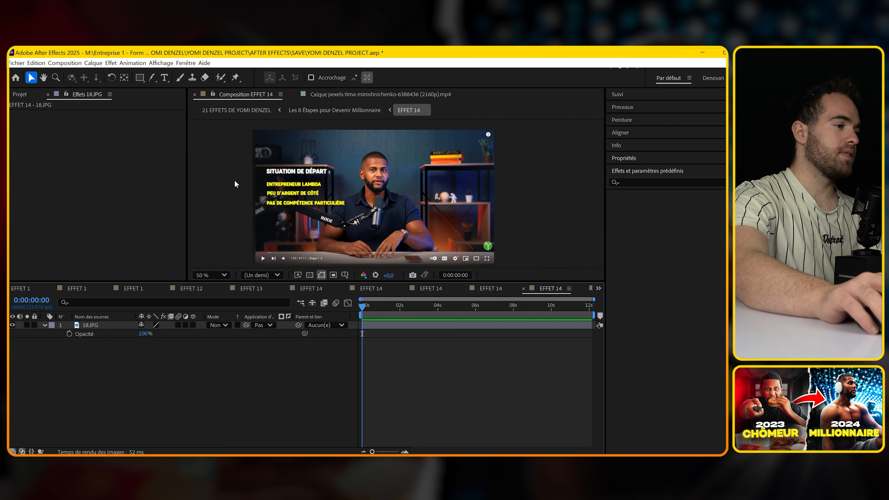
{"action": "scroll", "coordinate": [321, 173], "scroll_direction": "up", "scroll_amount": 2}
{"action": "key", "text": "ctrl+t"}
{"action": "left_click_drag", "start_coordinate": [349, 143], "coordinate": [590, 245]}
{"action": "type", "text": "situation"}
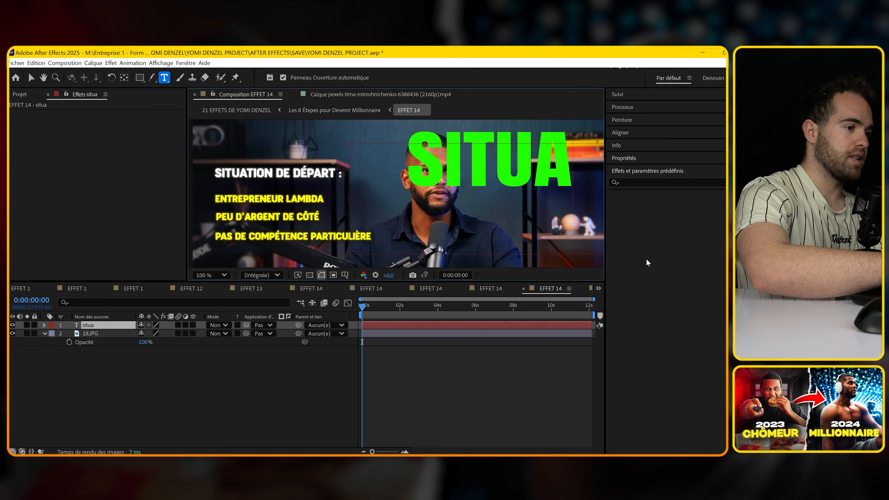
{"action": "type", "text": "de départ"}
Format the whole text in Trends Regular at 41 px with a white fill
{"action": "key", "text": "ctrl+a"}
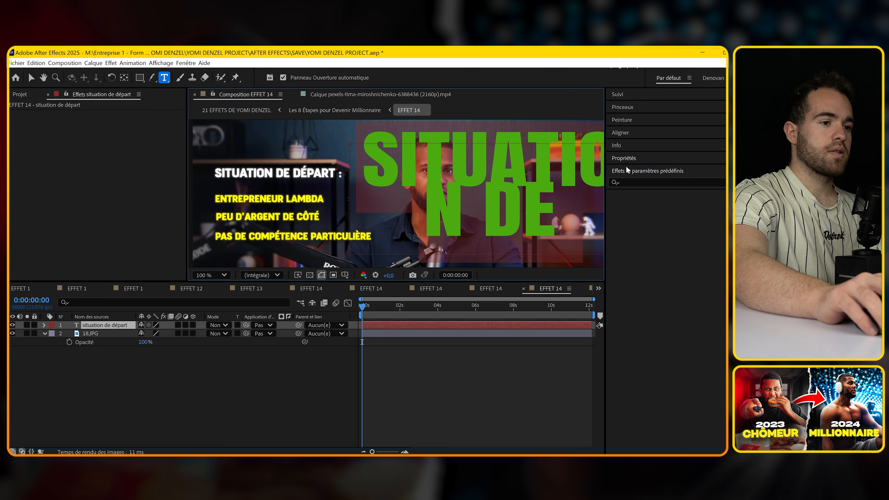
{"action": "left_click", "coordinate": [626, 169]}
{"action": "left_click", "coordinate": [628, 160]}
{"action": "left_click_drag", "start_coordinate": [638, 276], "coordinate": [603, 266]}
{"action": "left_click", "coordinate": [639, 246]}
{"action": "left_click", "coordinate": [638, 300]}
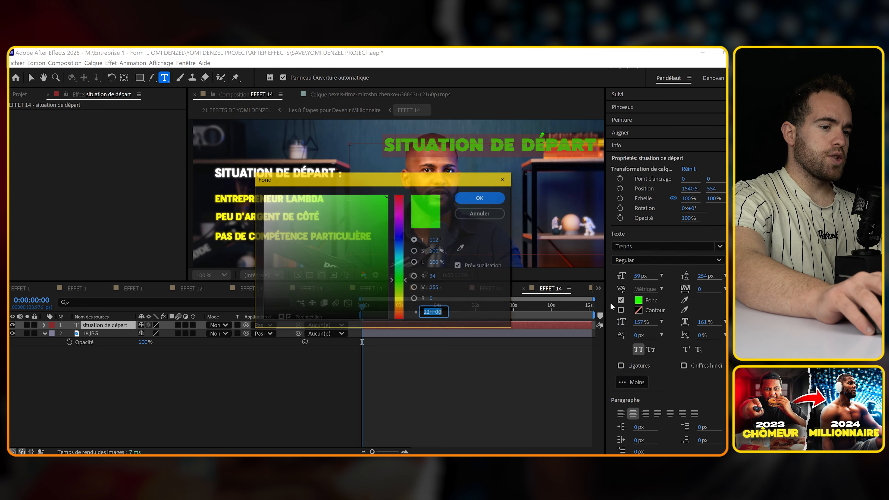
{"action": "left_click_drag", "start_coordinate": [283, 205], "coordinate": [264, 154]}
{"action": "left_click", "coordinate": [480, 197]}
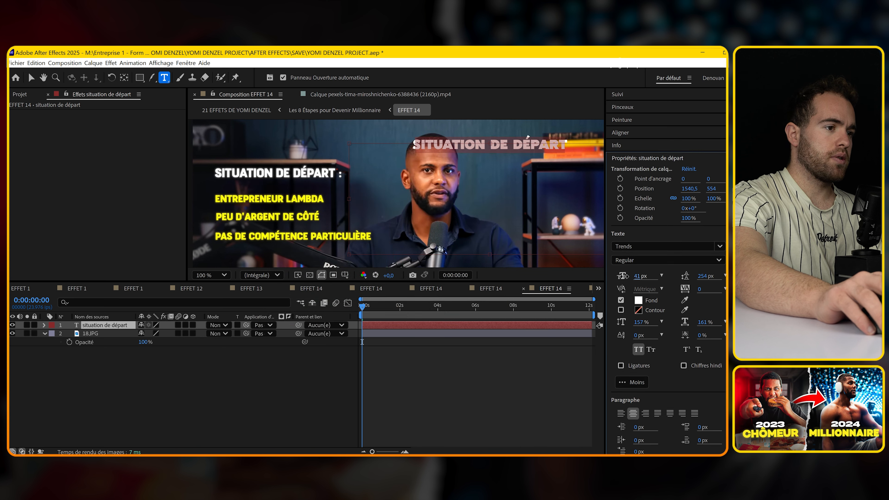
Place the text just above the reference's white heading and scale it to 97%
{"action": "left_click", "coordinate": [265, 402]}
{"action": "left_click", "coordinate": [105, 325]}
{"action": "left_click_drag", "start_coordinate": [454, 164], "coordinate": [245, 152]}
{"action": "key", "text": "v"}
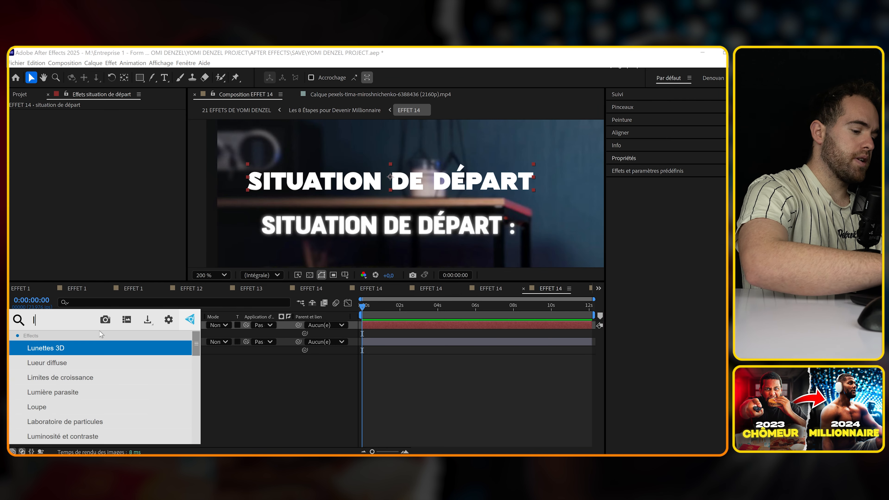
Apply Lueur diffuse to the text with radius 9 and intensity 1.7, comparing the glow with the reference heading
{"action": "type", "text": "eur"}
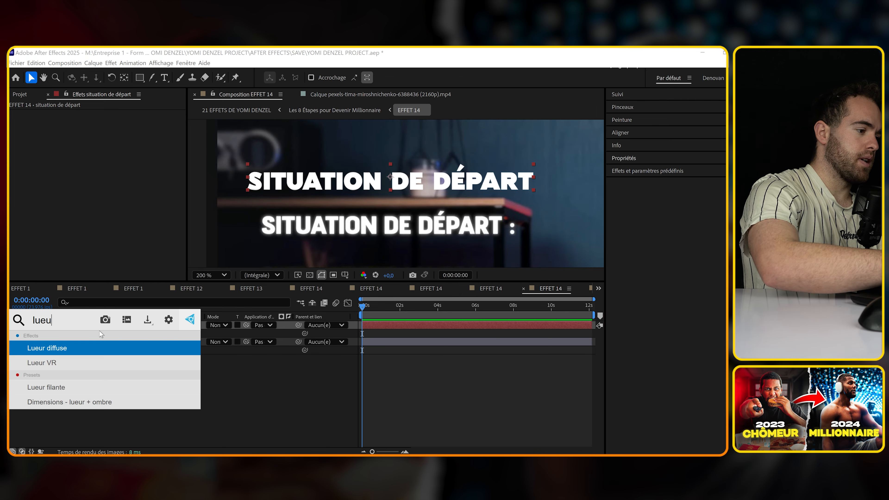
{"action": "key", "text": "Return"}
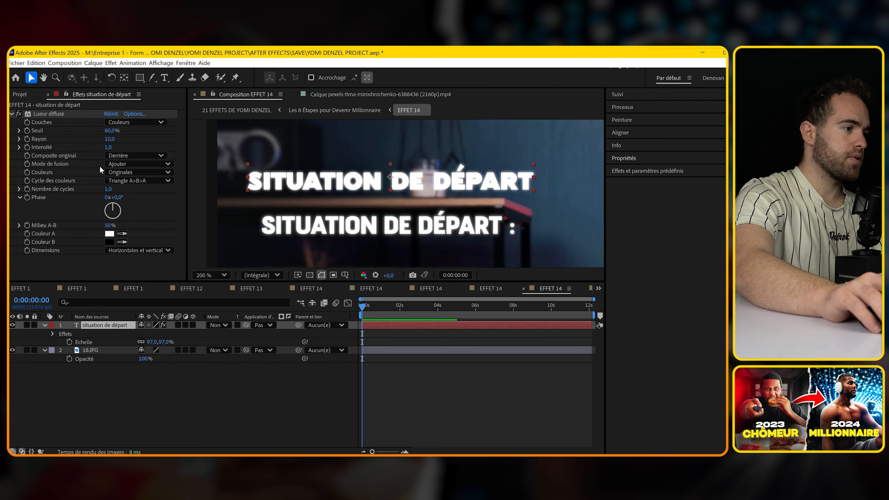
{"action": "left_click_drag", "start_coordinate": [110, 143], "coordinate": [98, 142]}
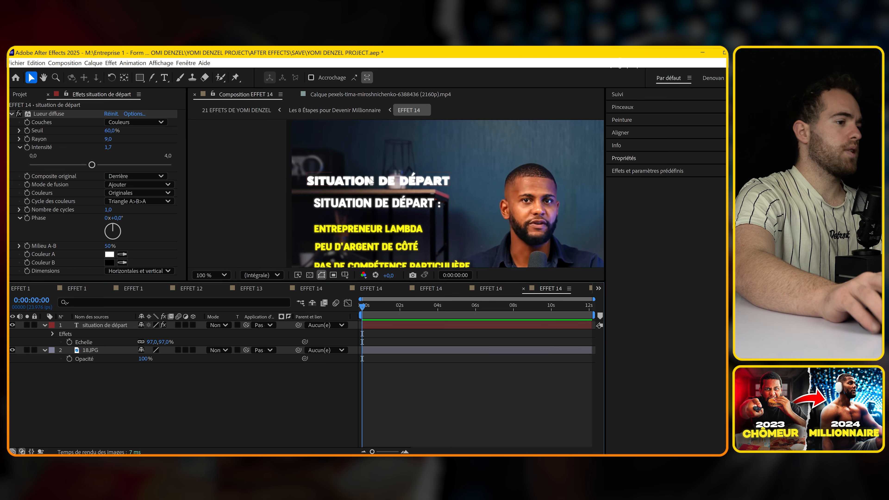
{"action": "scroll", "coordinate": [371, 181], "scroll_direction": "up", "scroll_amount": 1}
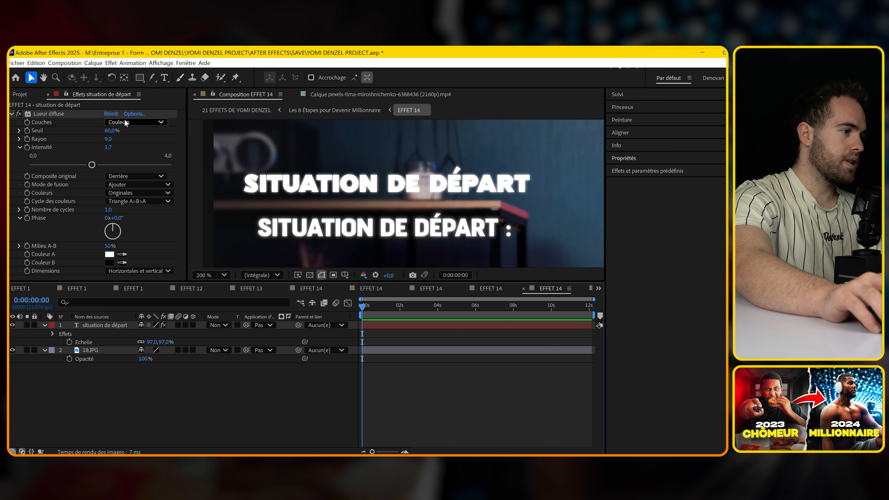
{"action": "left_click_drag", "start_coordinate": [334, 199], "coordinate": [325, 193]}
{"action": "scroll", "coordinate": [356, 212], "scroll_direction": "down", "scroll_amount": 1}
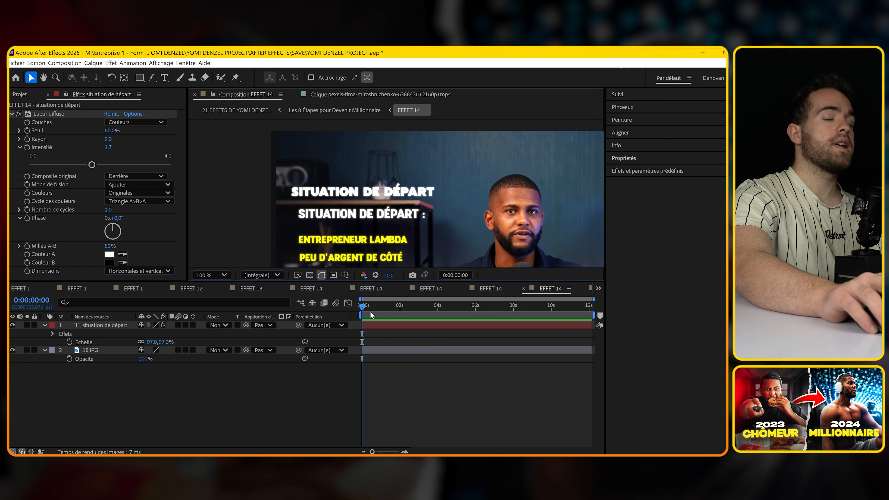
Apply the Cosine Position & Rotation starter preset from Animation Composer to the text layer
{"action": "left_click", "coordinate": [377, 327]}
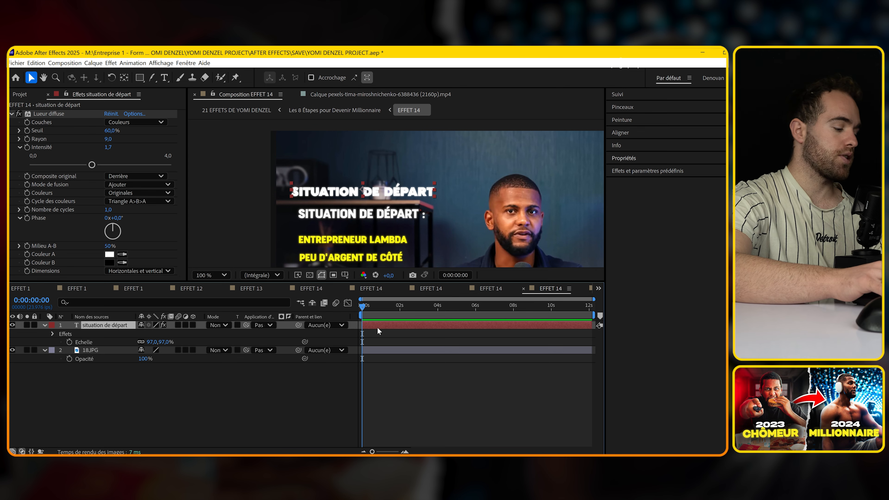
{"action": "key", "text": "F1"}
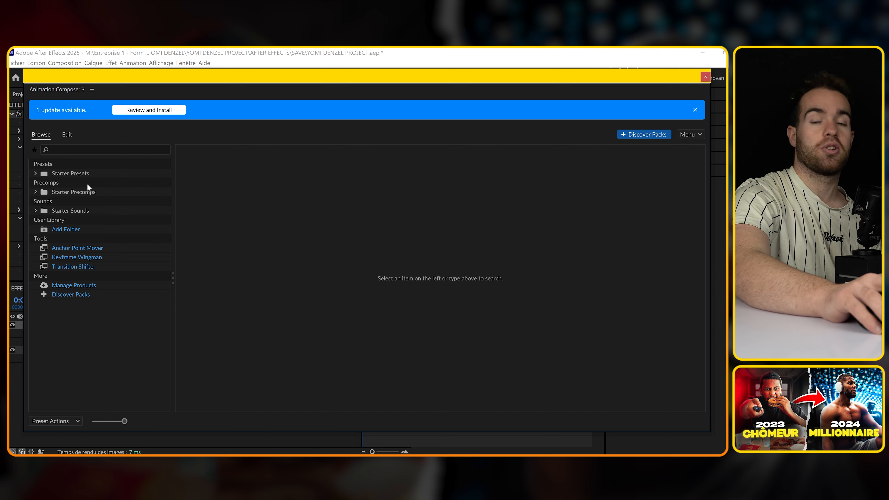
{"action": "left_click", "coordinate": [79, 173]}
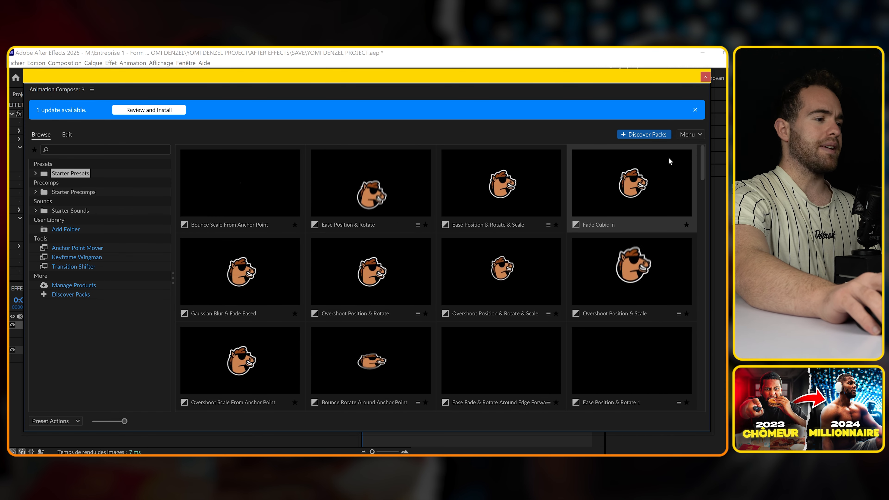
{"action": "scroll", "coordinate": [624, 185], "scroll_direction": "down", "scroll_amount": 3}
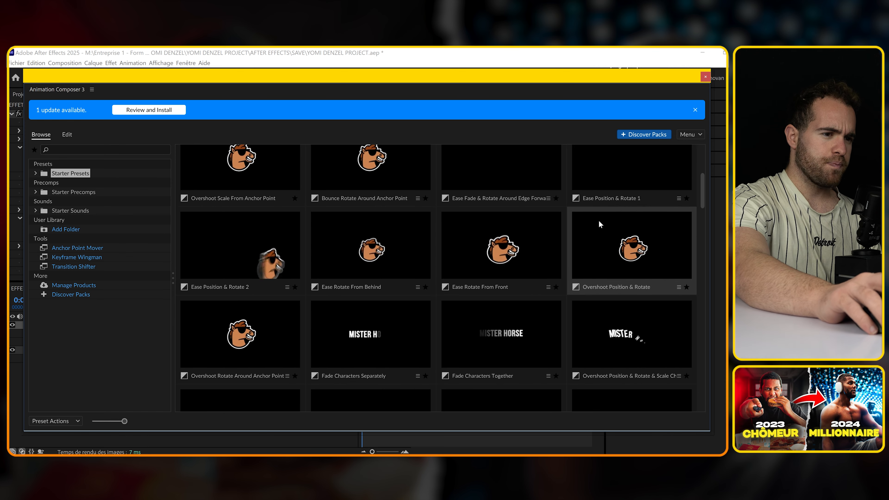
{"action": "scroll", "coordinate": [477, 256], "scroll_direction": "down", "scroll_amount": 4}
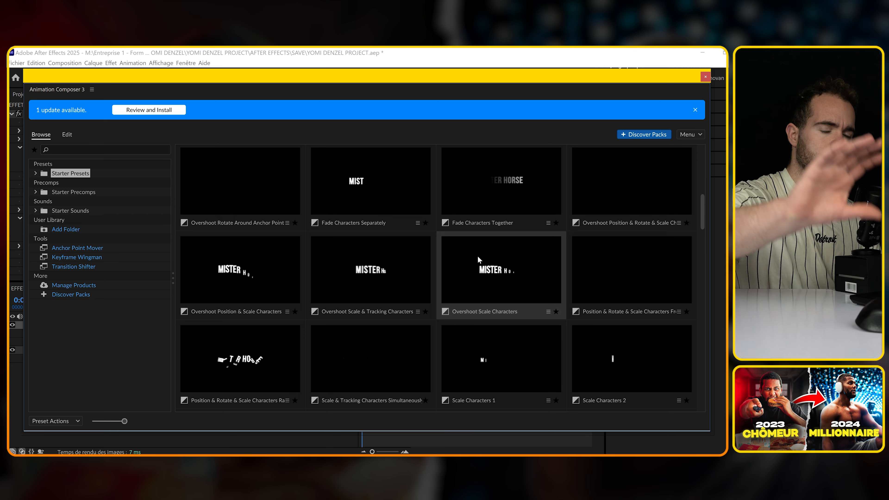
{"action": "scroll", "coordinate": [477, 256], "scroll_direction": "down", "scroll_amount": 10}
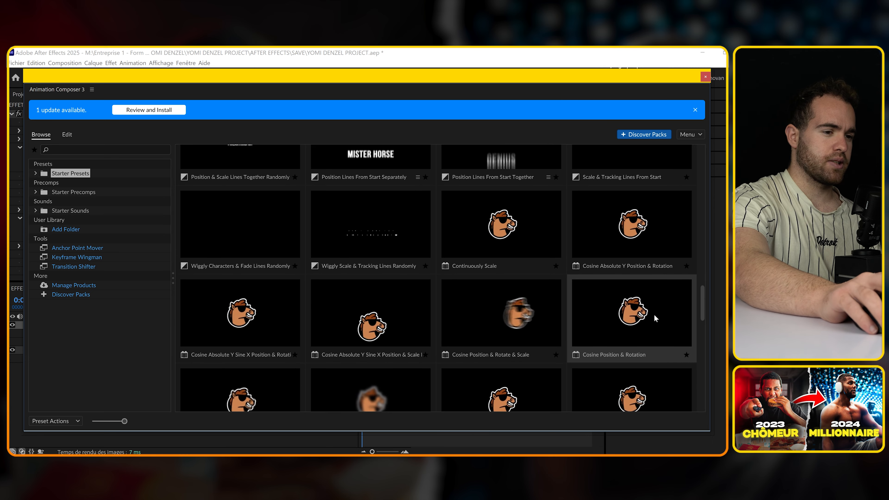
{"action": "double_click", "coordinate": [646, 334]}
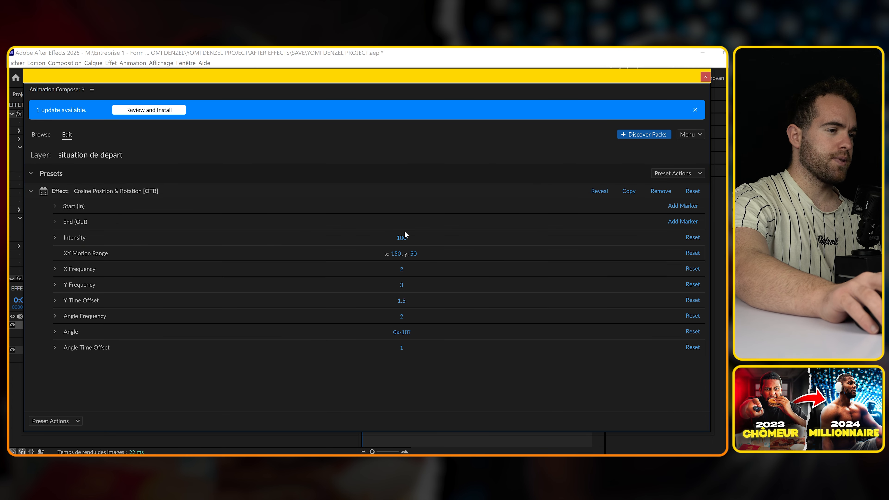
Set the Cosine Position & Rotation preset's Intensity to 10 and preview the text motion
{"action": "left_click", "coordinate": [400, 237]}
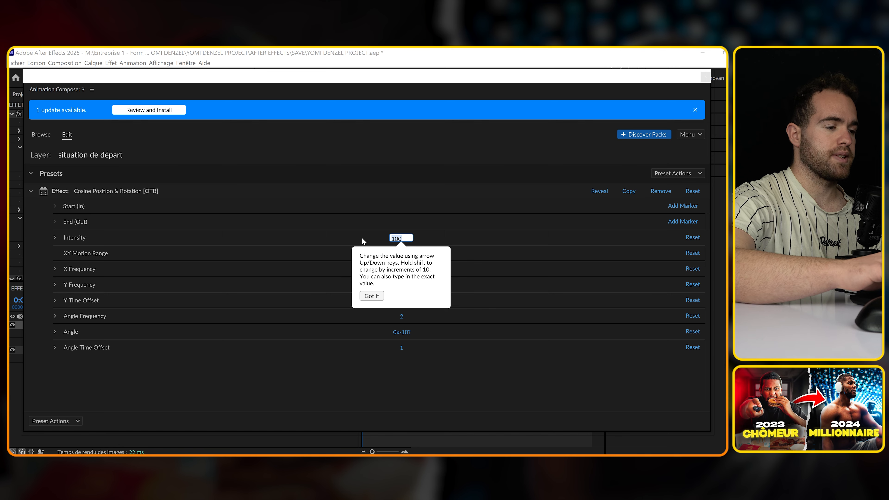
{"action": "type", "text": "10"}
{"action": "key", "text": "Return"}
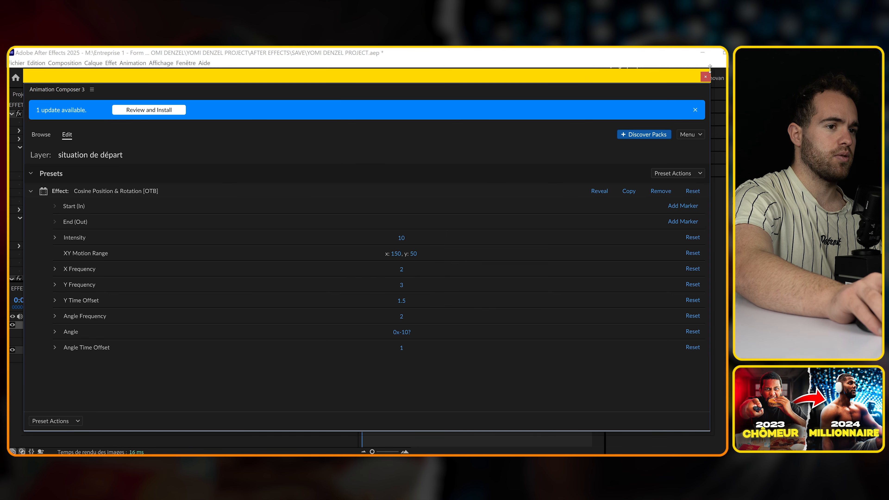
{"action": "left_click", "coordinate": [704, 77]}
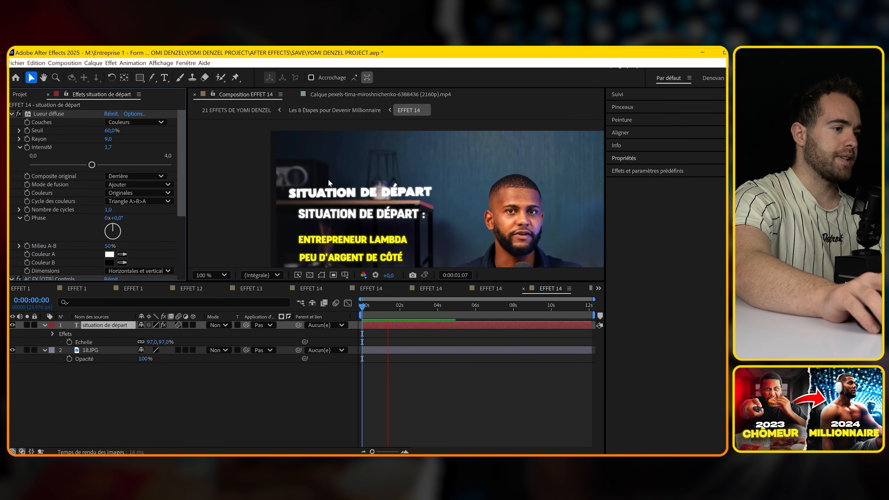
{"action": "key", "text": "space"}
Lower the text motion preset's Intensity to 5 and play back the result
{"action": "left_click", "coordinate": [389, 324]}
{"action": "key", "text": "F1"}
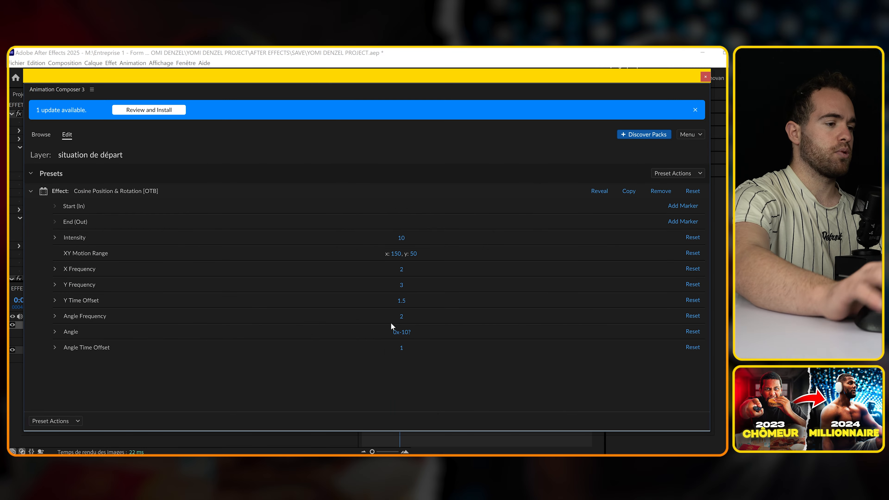
{"action": "left_click", "coordinate": [401, 238]}
{"action": "type", "text": "5"}
{"action": "key", "text": "Return"}
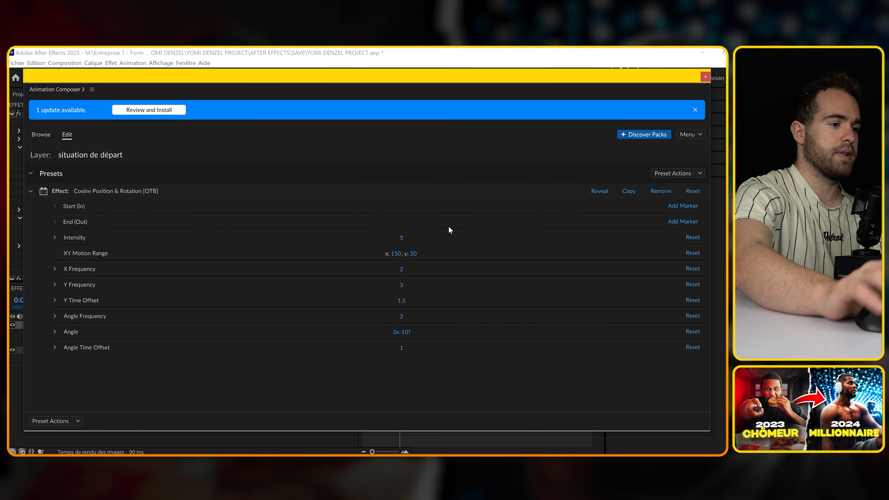
{"action": "left_click", "coordinate": [705, 77]}
{"action": "key", "text": "space"}
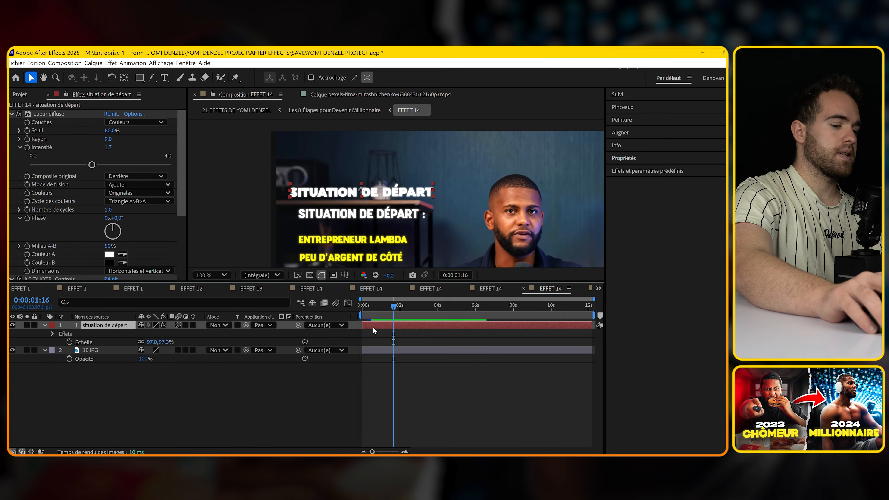
Reduce the text motion preset's Intensity to 3 and preview the subtle wobble from the start
{"action": "key", "text": "F1"}
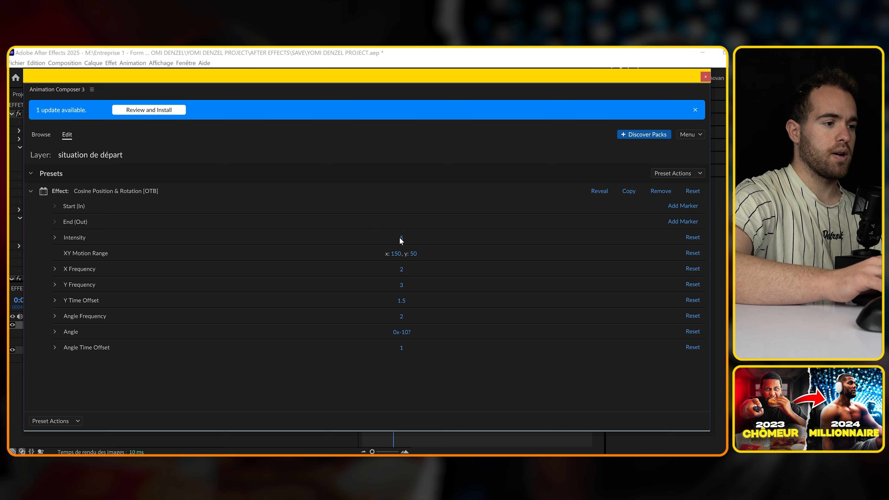
{"action": "key", "text": "F1"}
{"action": "key", "text": "space"}
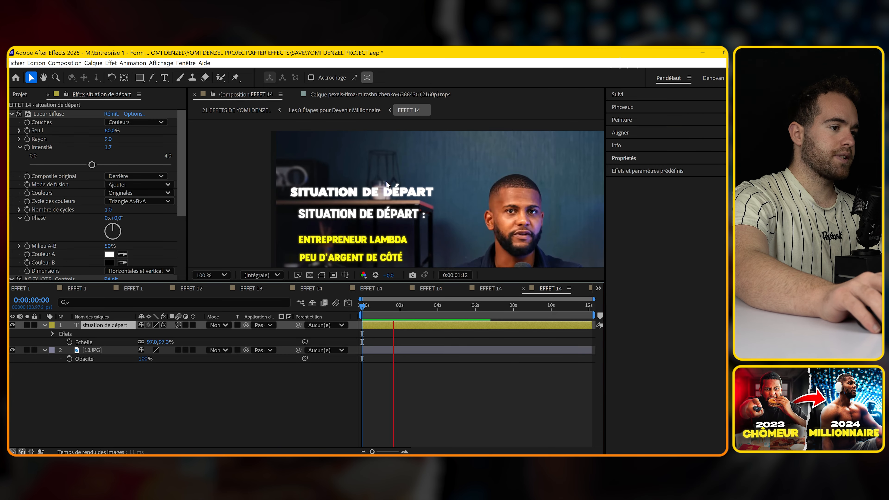
Search the Animation Composer library for "text" presets for the situation de départ layer
{"action": "left_click", "coordinate": [379, 316]}
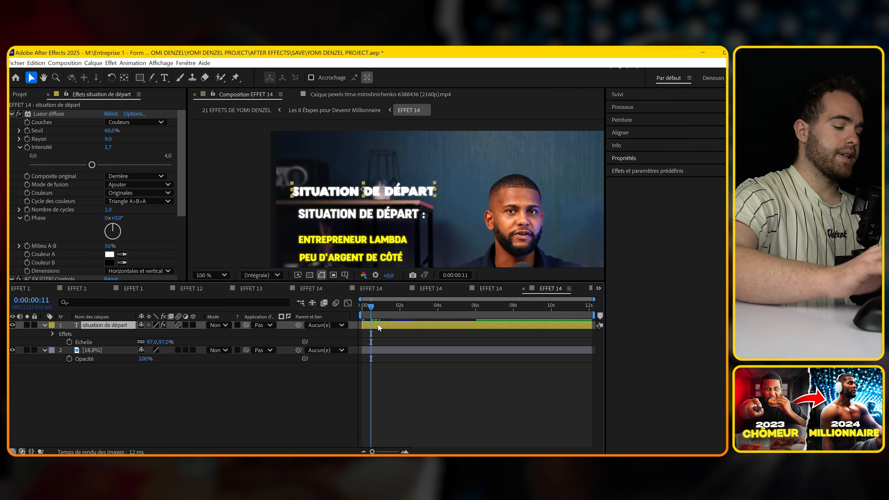
{"action": "key", "text": "F1"}
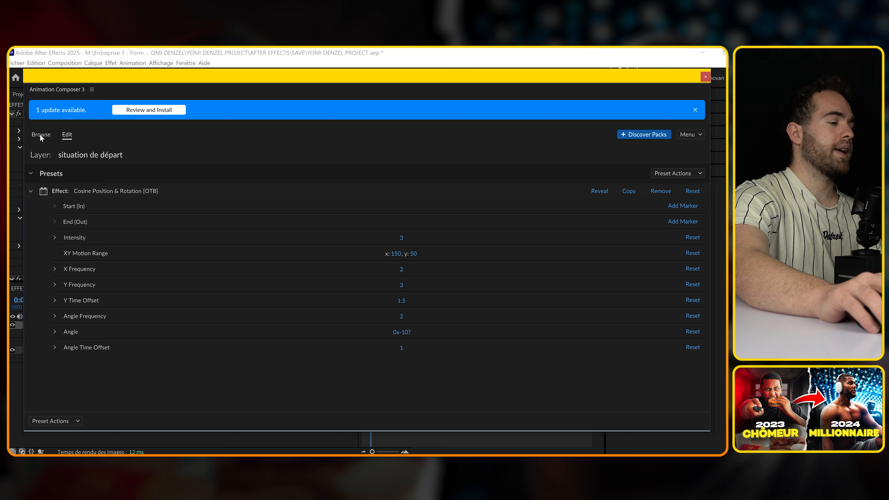
{"action": "left_click", "coordinate": [39, 134]}
{"action": "left_click", "coordinate": [71, 172]}
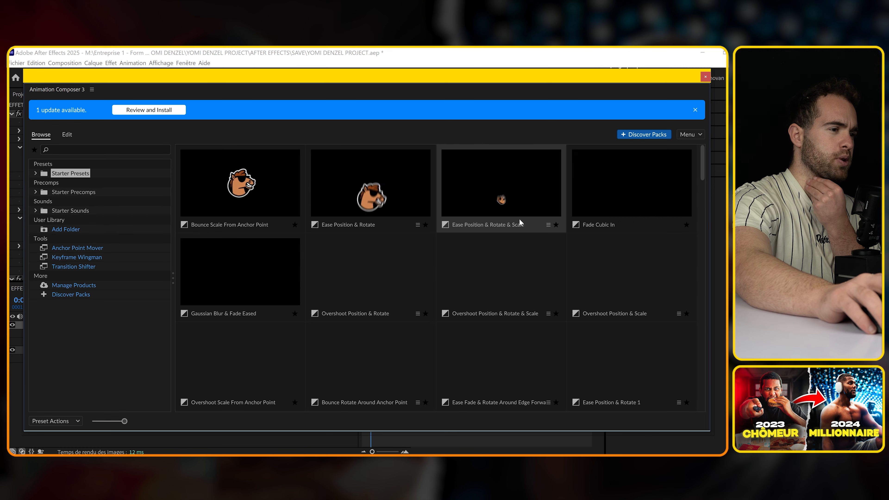
{"action": "left_click", "coordinate": [94, 153]}
{"action": "type", "text": "t"}
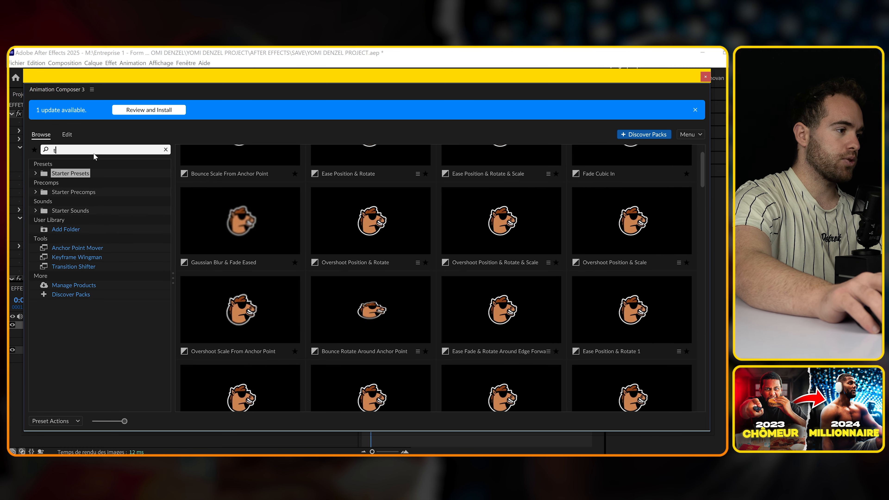
{"action": "type", "text": "ext"}
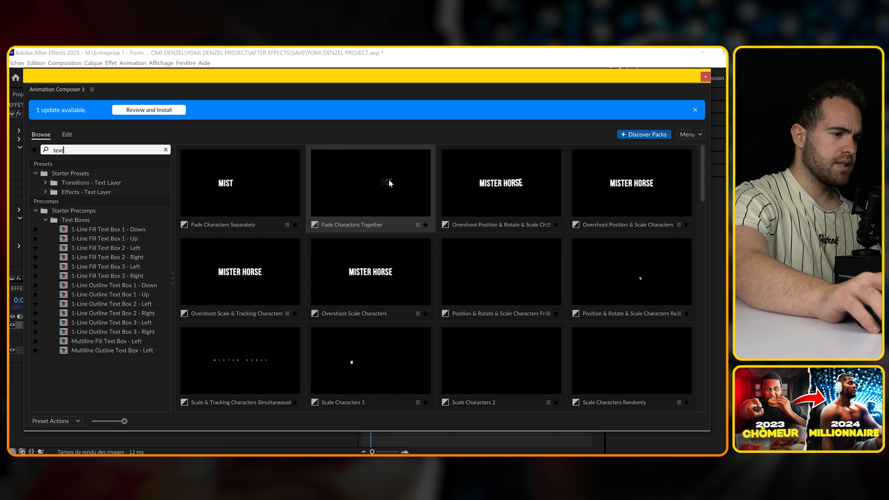
Apply the Scale Characters 1 text transition to the situation de départ layer and preview its entrance from the start
{"action": "left_click", "coordinate": [364, 363]}
{"action": "left_click", "coordinate": [608, 421]}
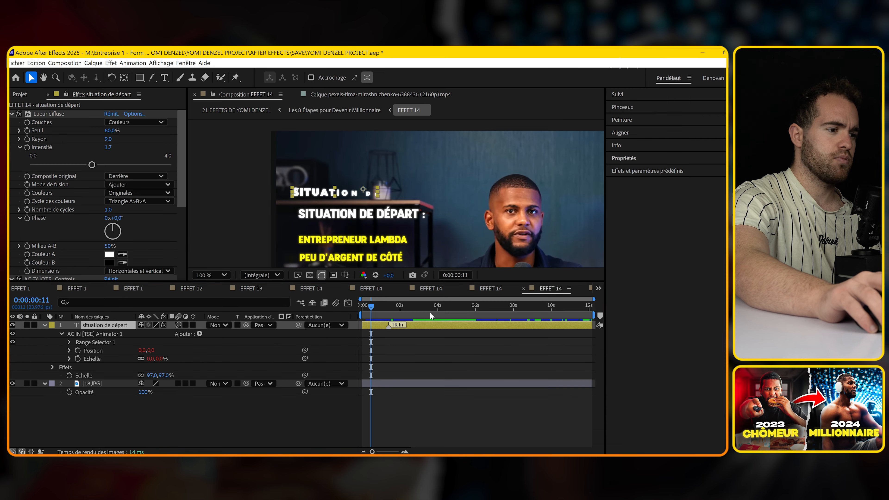
{"action": "key", "text": "space"}
{"action": "key", "text": "space"}
{"action": "left_click_drag", "start_coordinate": [379, 304], "coordinate": [359, 316]}
{"action": "key", "text": "equal"}
{"action": "key", "text": "ctrl+shift+h"}
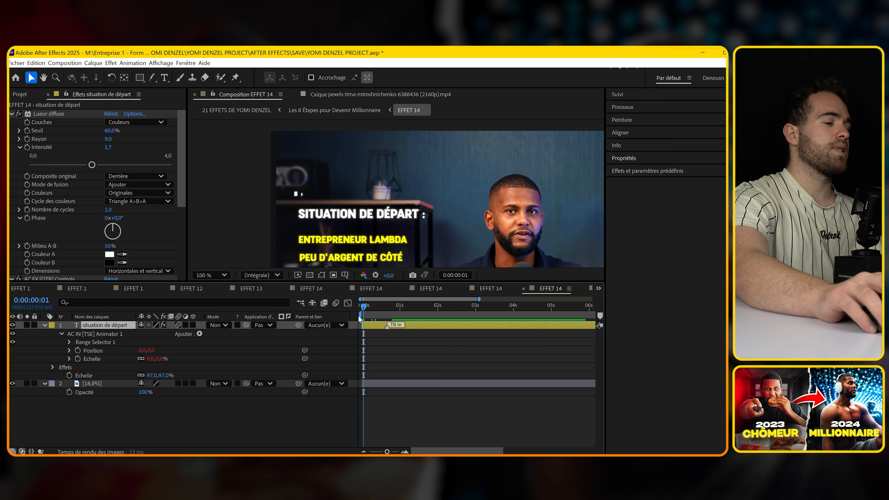
{"action": "key", "text": "space"}
{"action": "key", "text": "space"}
Collapse the layer properties, then duplicate the situation de départ layer and move the copy lower in the frame
{"action": "key", "text": "ctrl+a"}
{"action": "key", "text": "u"}
{"action": "left_click", "coordinate": [392, 342]}
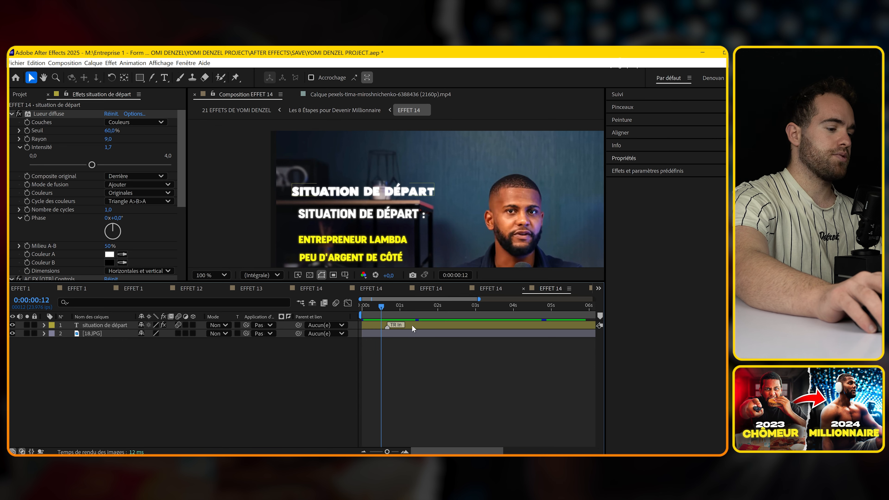
{"action": "left_click", "coordinate": [411, 325]}
{"action": "key", "text": "ctrl+d"}
{"action": "left_click_drag", "start_coordinate": [356, 178], "coordinate": [356, 224]}
{"action": "double_click", "coordinate": [356, 225]}
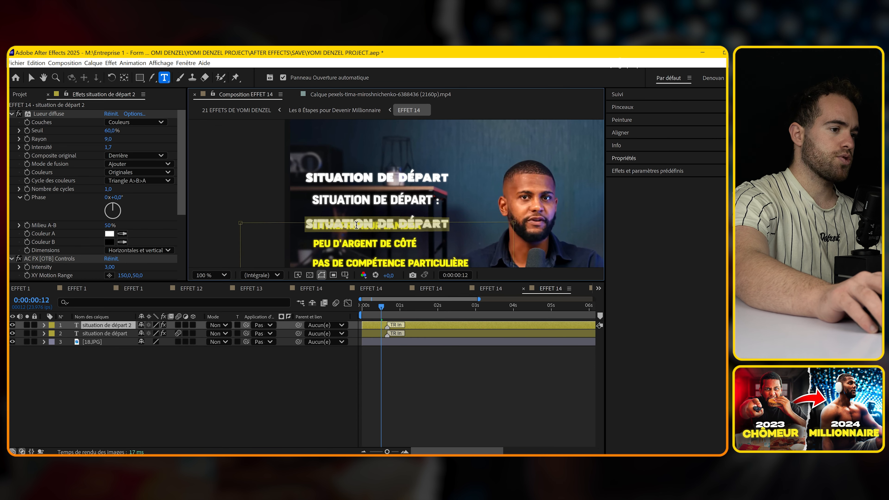
Replace the duplicate's text with "PEU D'ARGENT DE CÔTÉ", fill it yellow and place it above the white line
{"action": "type", "text": "PEU"}
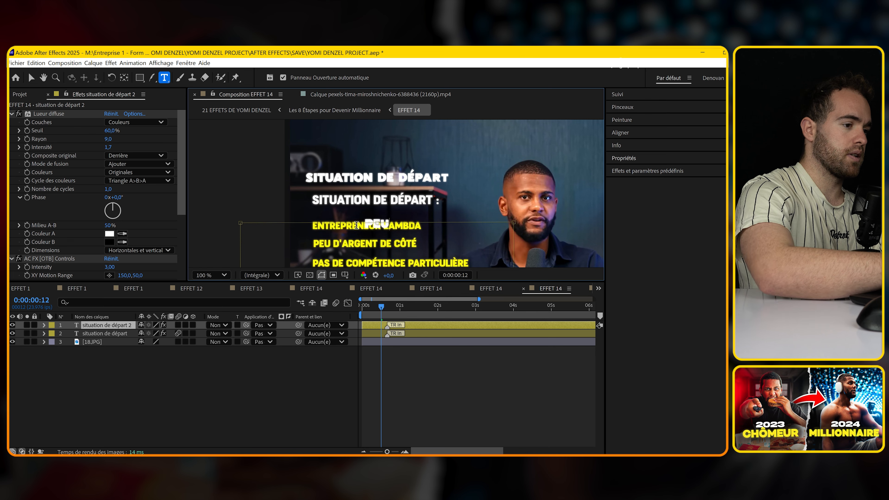
{"action": "type", "text": " D'ARGENT DE CÔTÉ"}
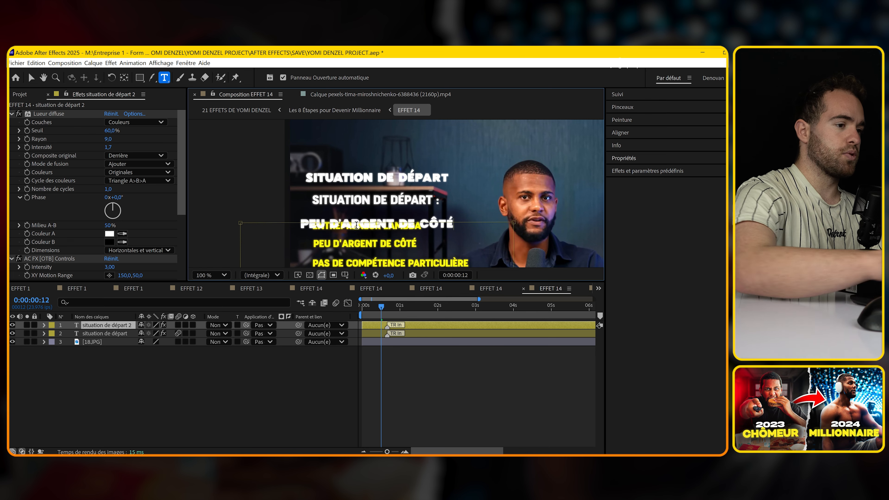
{"action": "left_click", "coordinate": [339, 358]}
{"action": "left_click", "coordinate": [415, 325]}
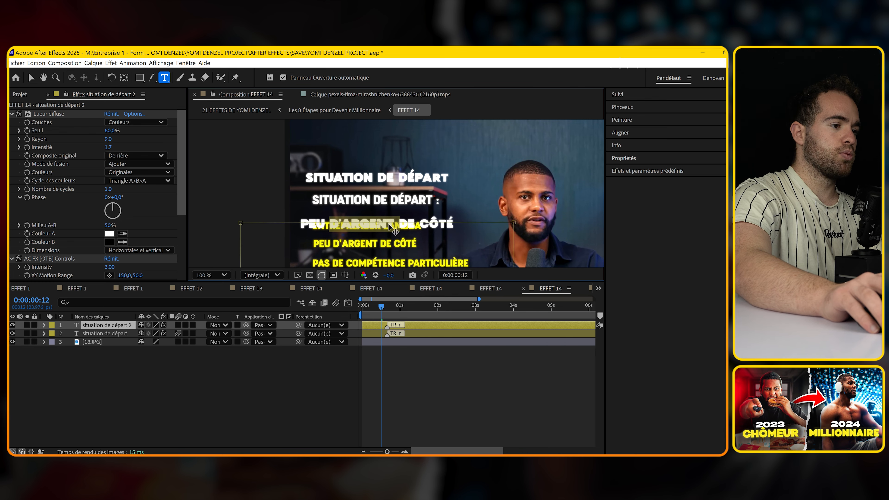
{"action": "left_click", "coordinate": [638, 300]}
{"action": "type", "text": "FFD"}
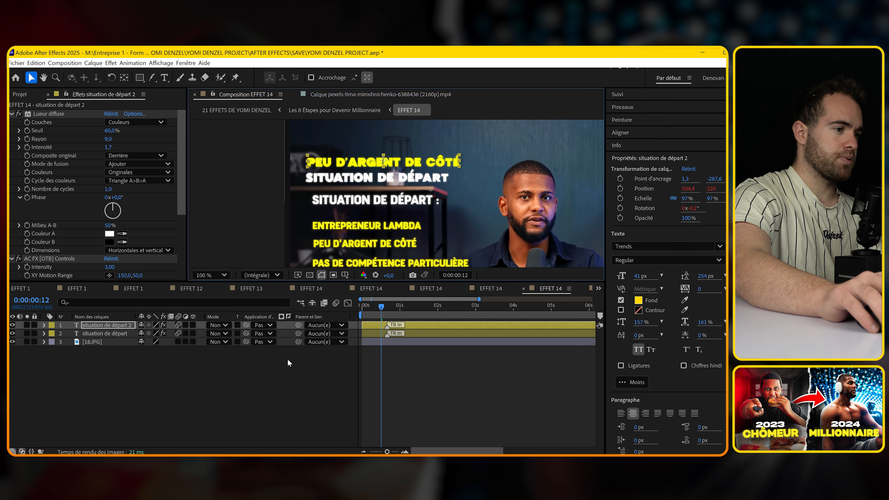
{"action": "left_click", "coordinate": [287, 362]}
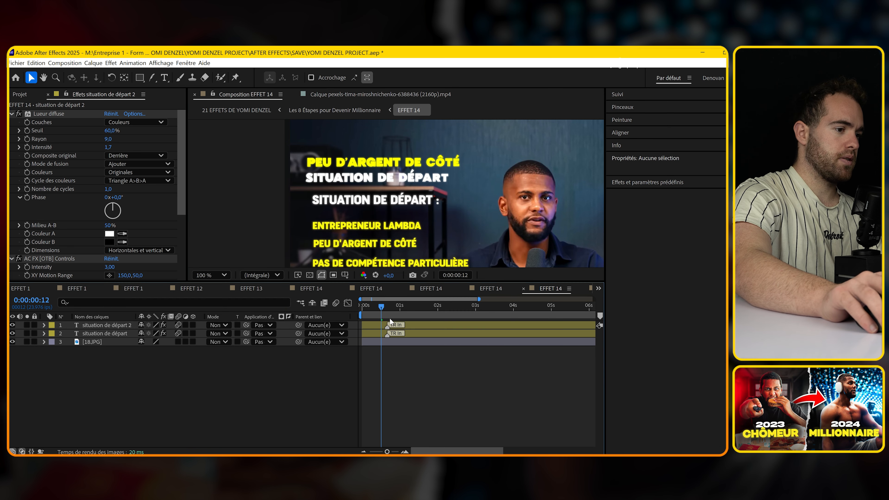
Delay the yellow text layer in the timeline to about 0.7 s after the white one and preview the staggered entrances
{"action": "left_click", "coordinate": [377, 326]}
{"action": "key", "text": "space"}
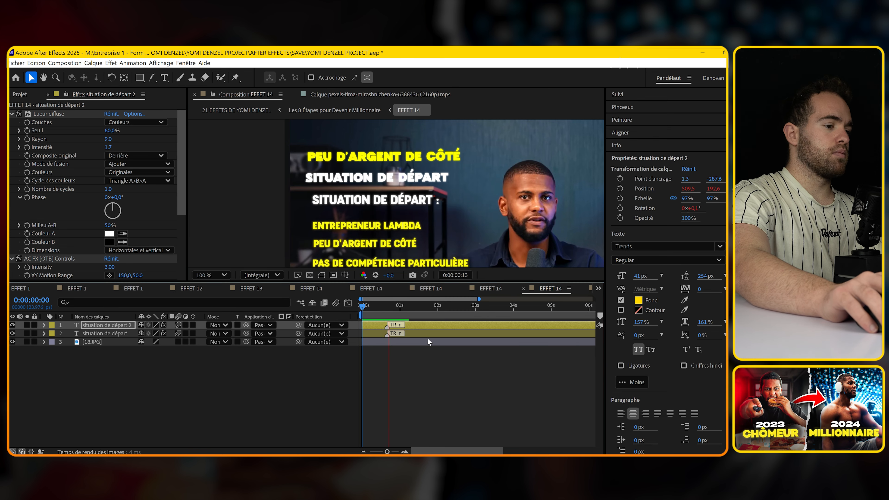
{"action": "left_click_drag", "start_coordinate": [422, 326], "coordinate": [403, 325]}
{"action": "key", "text": "ctrl+z"}
{"action": "left_click", "coordinate": [369, 309]}
{"action": "key", "text": "space"}
{"action": "key", "text": "space"}
Set the 18.JPG background layer's opacity to 20% and play the text animation from the start
{"action": "key", "text": "Home"}
{"action": "left_click", "coordinate": [67, 343]}
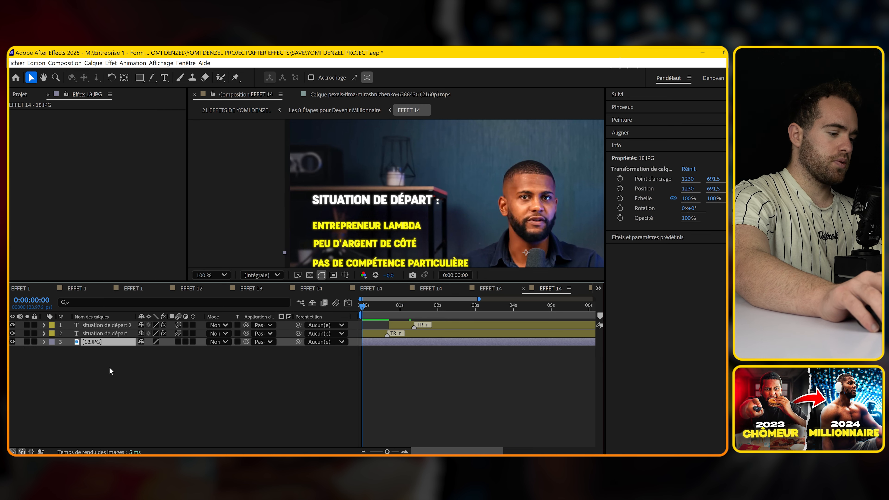
{"action": "left_click", "coordinate": [144, 350]}
{"action": "type", "text": "20"}
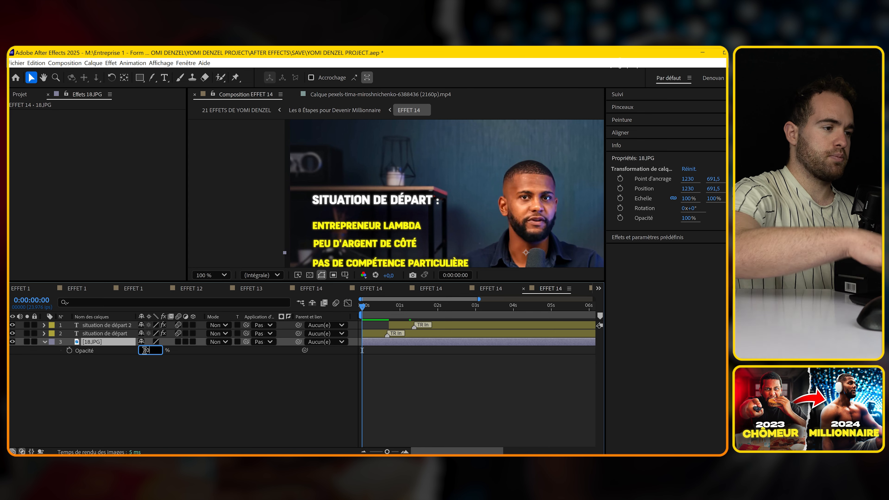
{"action": "key", "text": "Return"}
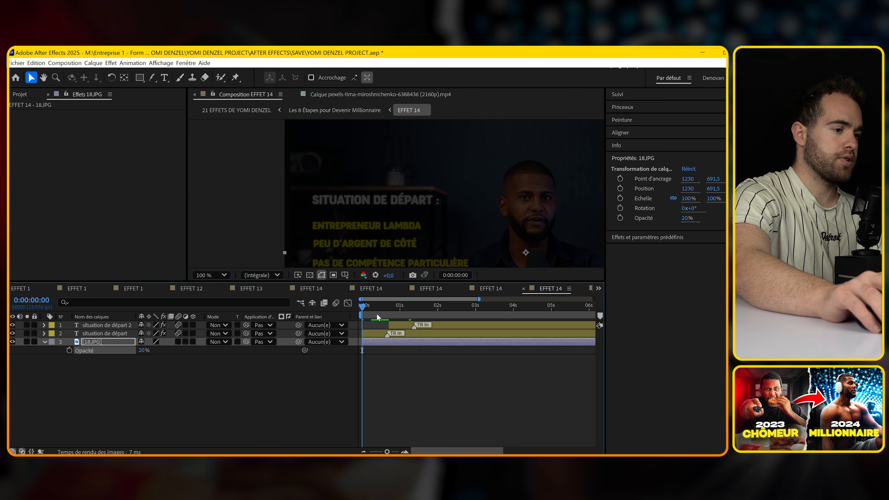
{"action": "key", "text": "space"}
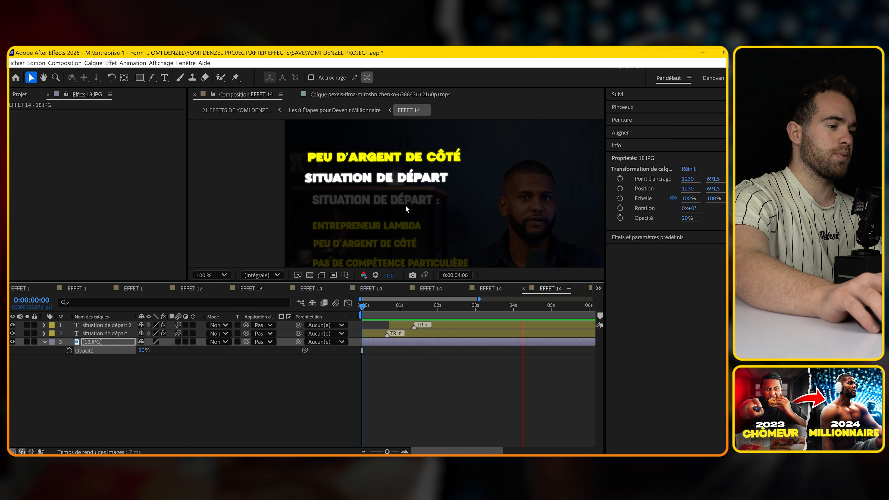
{"action": "scroll", "coordinate": [387, 197], "scroll_direction": "down", "scroll_amount": 1}
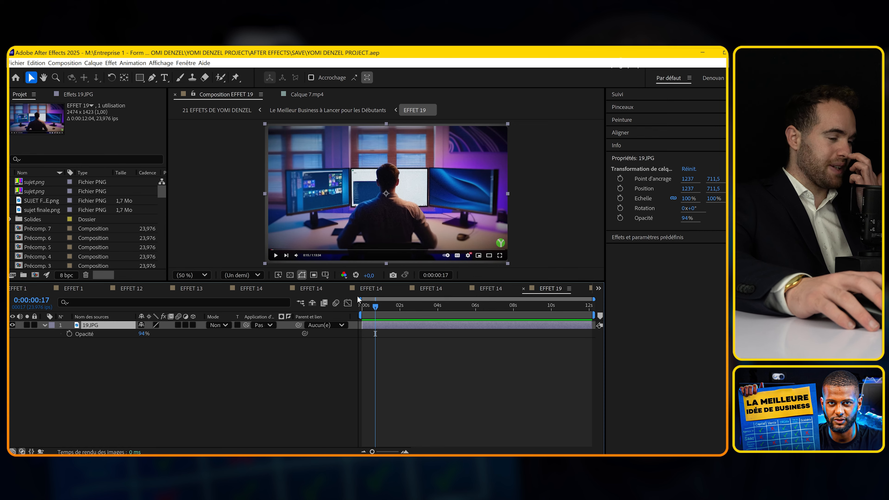
Switch to Adobe Firefly in the browser and view the images generated for "Man in front of 3 screens on a desk"
{"action": "key", "text": "super+Tab"}
{"action": "left_click", "coordinate": [432, 275]}
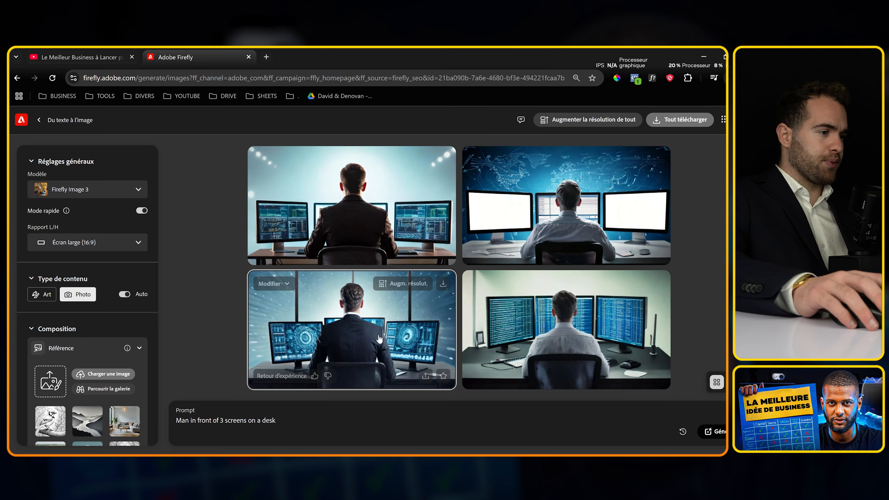
{"action": "left_click_drag", "start_coordinate": [262, 428], "coordinate": [152, 432]}
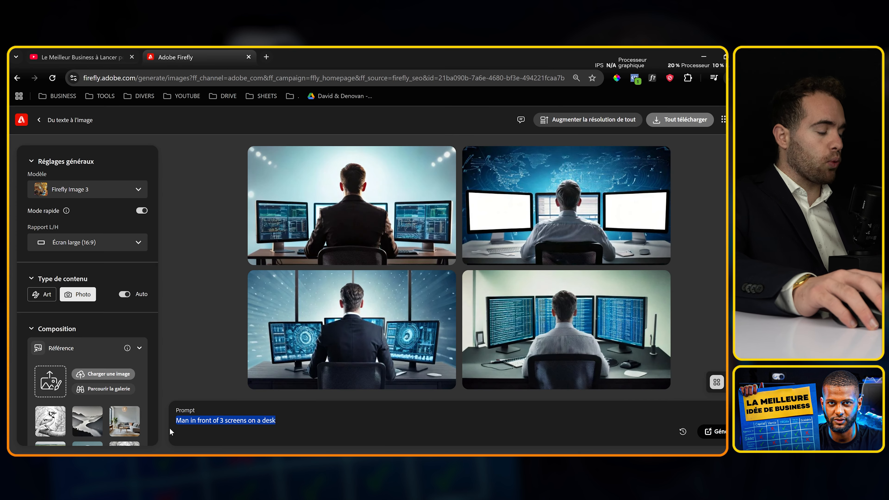
{"action": "left_click", "coordinate": [225, 420]}
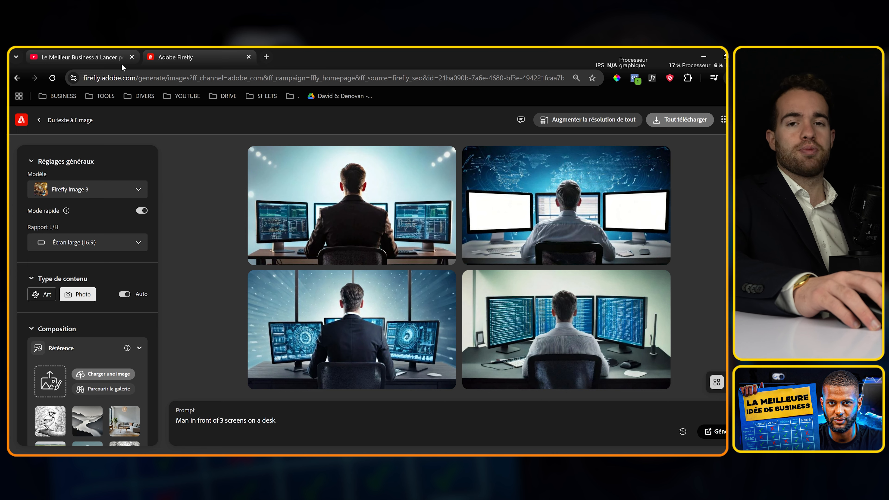
{"action": "left_click_drag", "start_coordinate": [278, 421], "coordinate": [174, 422]}
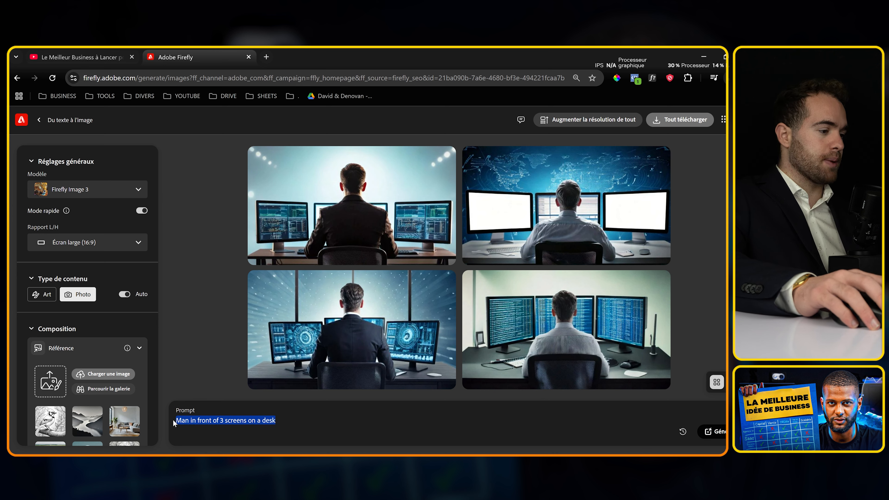
{"action": "left_click", "coordinate": [314, 421]}
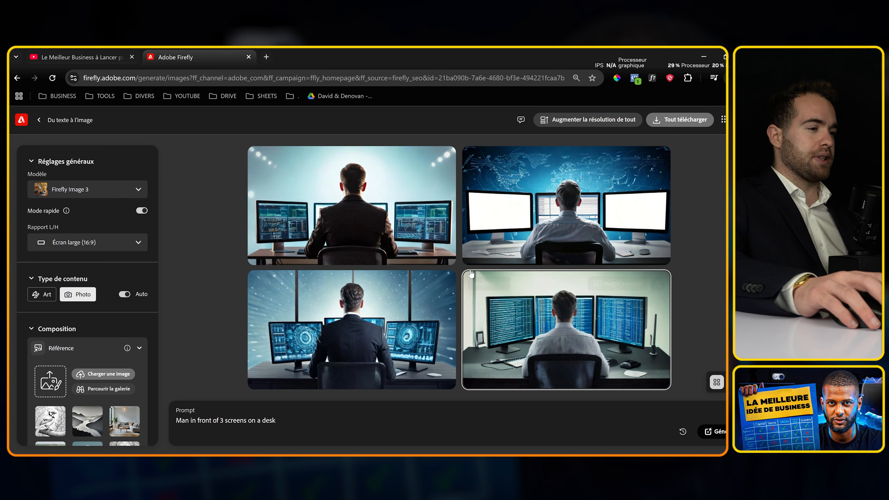
Download the generated image of the dark-suited man facing three code screens and view the file as a thumbnail in the FX 19 folder
{"action": "mouse_move", "coordinate": [410, 257]}
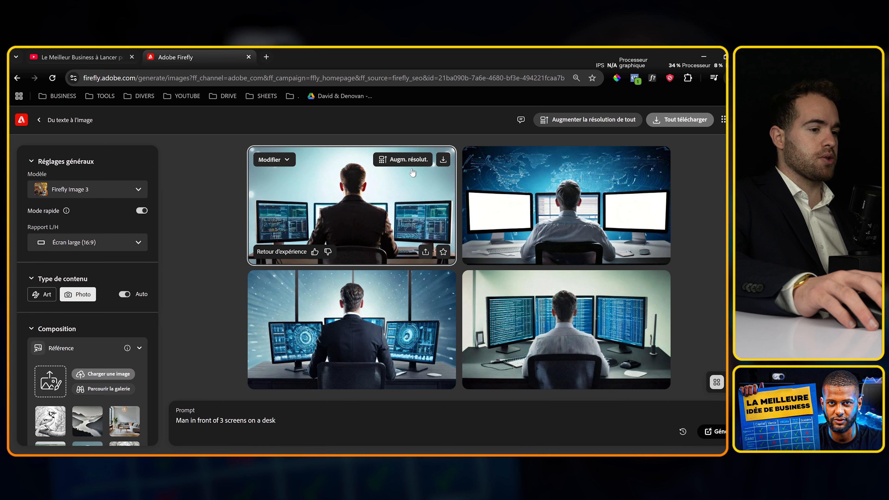
{"action": "left_click", "coordinate": [443, 160]}
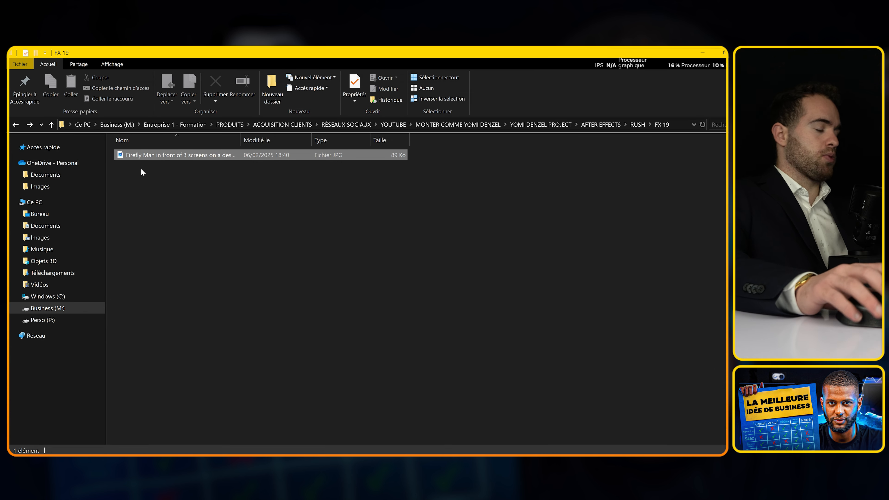
{"action": "scroll", "coordinate": [264, 249], "scroll_direction": "up", "scroll_amount": 3}
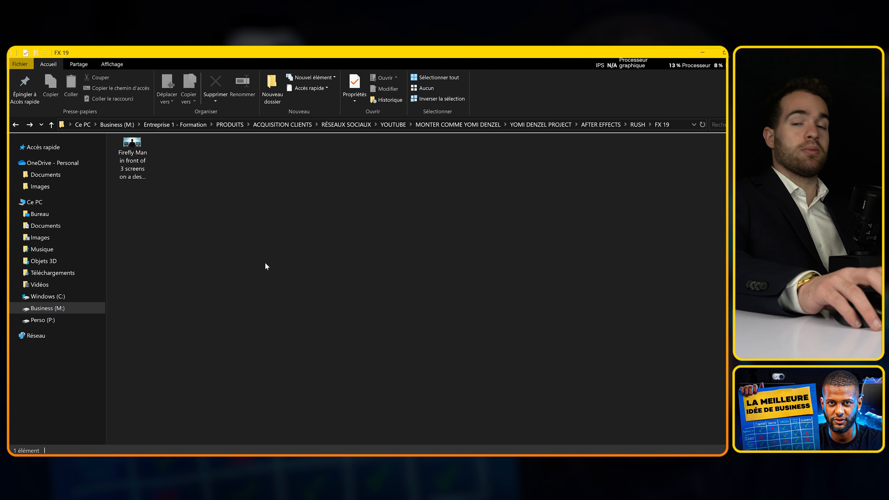
{"action": "scroll", "coordinate": [244, 243], "scroll_direction": "up", "scroll_amount": 6}
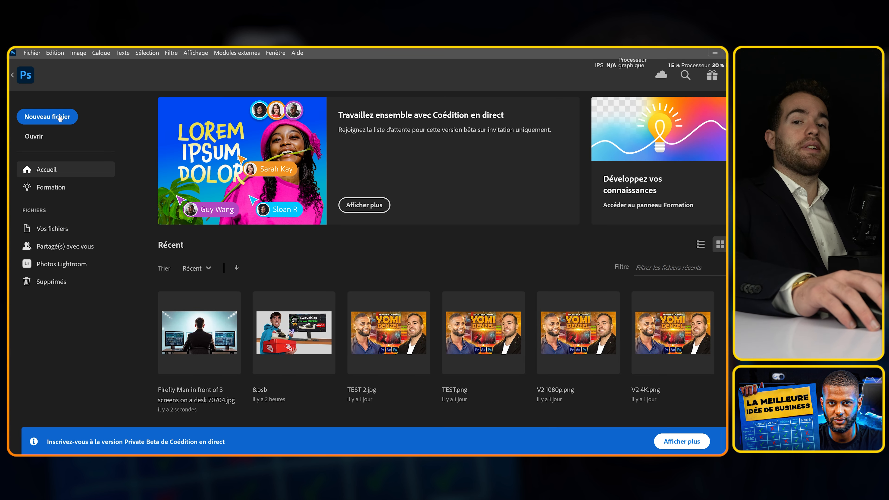
Switch to Photoshop and create a new document from the recent 1920 x 1080 px preset
{"action": "left_click", "coordinate": [57, 117]}
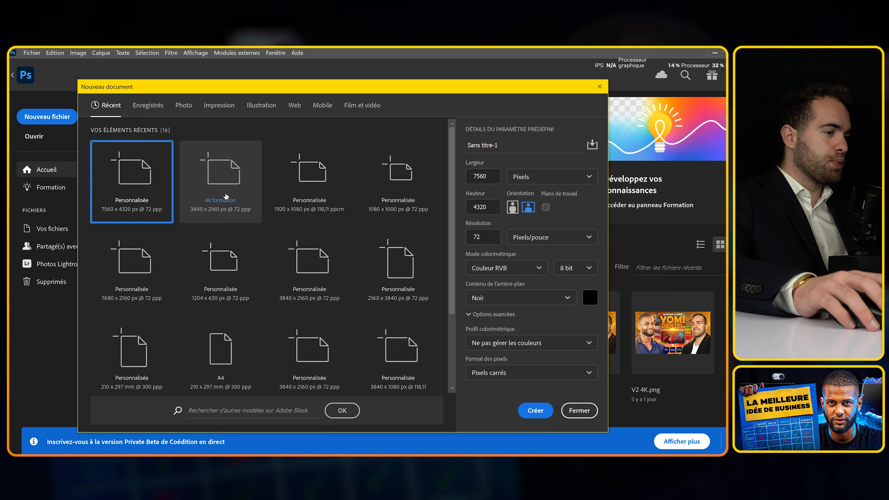
{"action": "left_click", "coordinate": [309, 184]}
{"action": "left_click", "coordinate": [536, 410]}
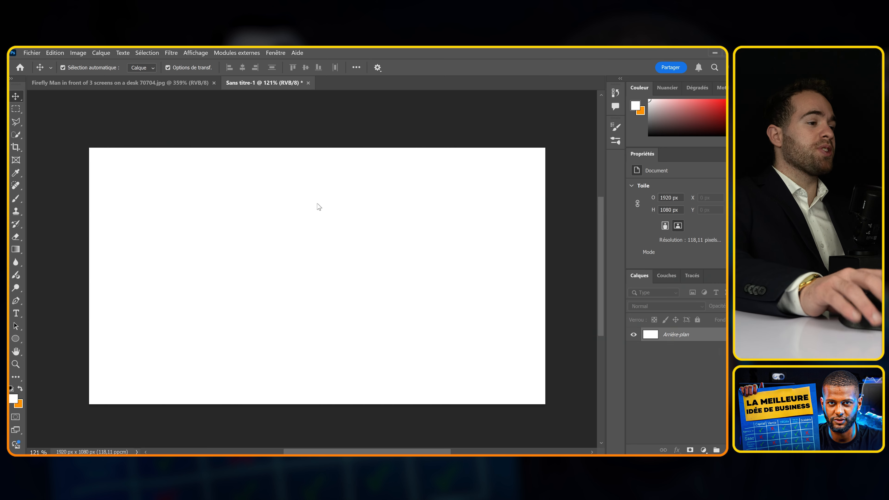
Place the Firefly image in the new document and scale it to fill the canvas
{"action": "mouse_move", "coordinate": [541, 148]}
{"action": "left_mouse_down"}
{"action": "mouse_move", "coordinate": [550, 143]}
{"action": "mouse_move", "coordinate": [535, 150]}
{"action": "left_mouse_up"}
{"action": "left_click", "coordinate": [564, 137]}
{"action": "scroll", "coordinate": [439, 276], "scroll_direction": "down", "scroll_amount": 2}
{"action": "scroll", "coordinate": [262, 281], "scroll_direction": "up", "scroll_amount": 3}
{"action": "left_click_drag", "start_coordinate": [261, 281], "coordinate": [326, 274]}
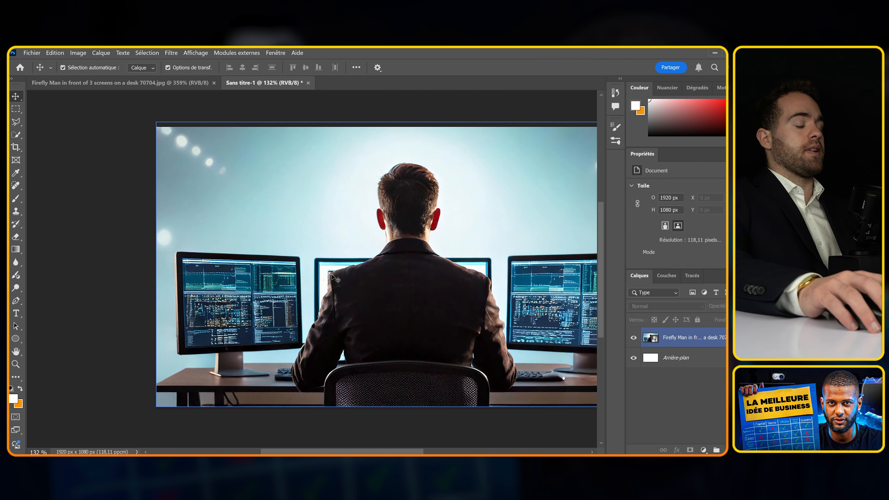
{"action": "left_click_drag", "start_coordinate": [460, 290], "coordinate": [436, 282]}
Select the man's suit, head and chair on the Firefly image layer with the Quick Selection tool
{"action": "left_click", "coordinate": [16, 139]}
{"action": "left_click_drag", "start_coordinate": [359, 252], "coordinate": [384, 252]}
{"action": "left_click_drag", "start_coordinate": [363, 296], "coordinate": [390, 297]}
{"action": "left_click", "coordinate": [365, 323]}
{"action": "left_click", "coordinate": [403, 220]}
{"action": "left_click", "coordinate": [388, 300]}
{"action": "left_click", "coordinate": [407, 222]}
{"action": "left_click", "coordinate": [680, 338]}
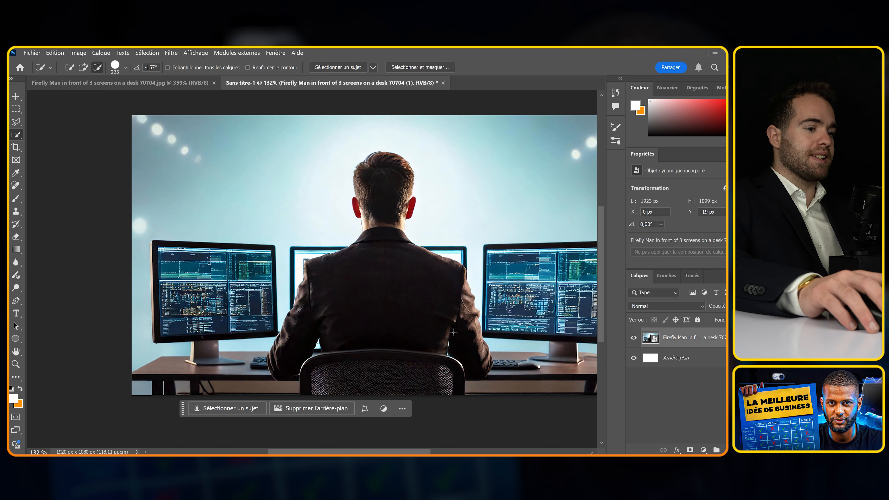
{"action": "left_click", "coordinate": [377, 324]}
{"action": "left_click_drag", "start_coordinate": [394, 179], "coordinate": [380, 186]}
{"action": "left_click", "coordinate": [385, 218]}
{"action": "scroll", "coordinate": [385, 219], "scroll_direction": "up", "scroll_amount": 3}
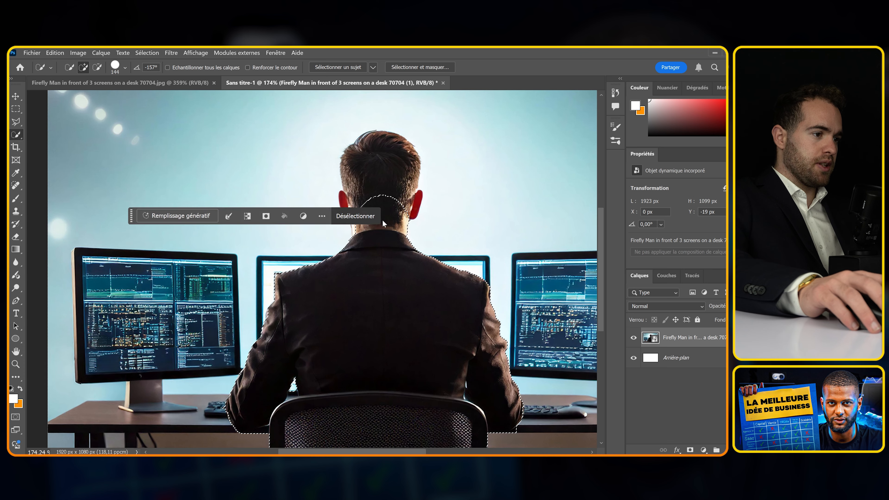
{"action": "left_click", "coordinate": [385, 186]}
{"action": "left_click", "coordinate": [365, 181]}
Refine the selection in Select and Mask so the man's whole head and hair are included, and apply it
{"action": "left_click", "coordinate": [391, 68]}
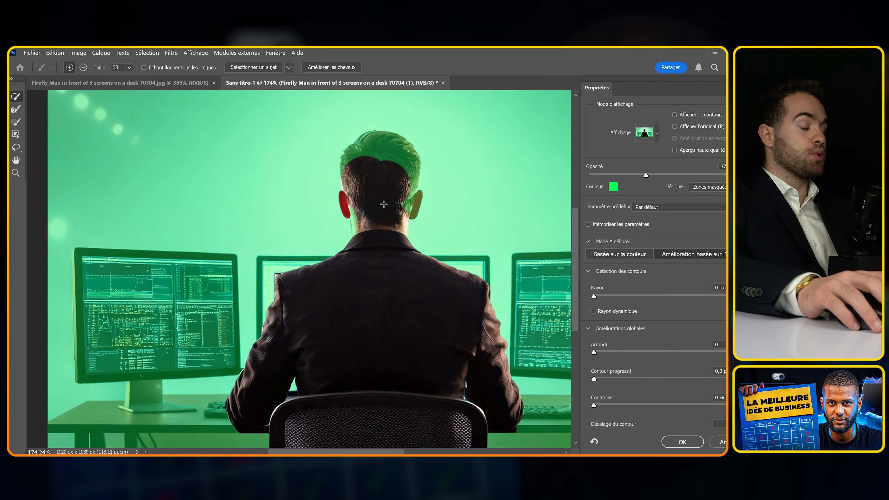
{"action": "scroll", "coordinate": [384, 204], "scroll_direction": "up", "scroll_amount": 4}
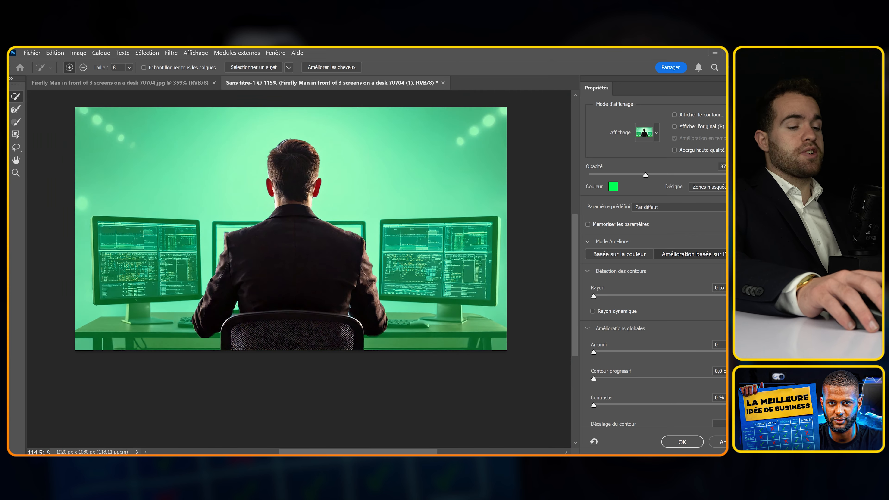
{"action": "left_click", "coordinate": [682, 441]}
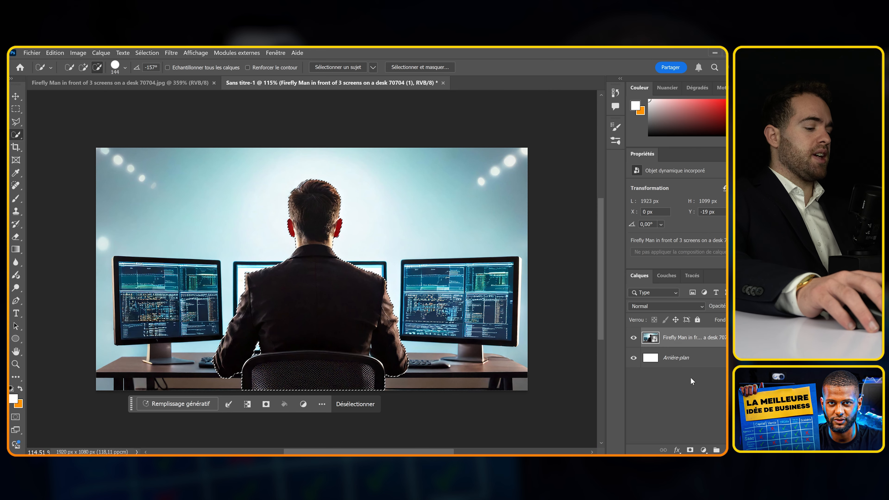
Copy the selected man and chair onto a new layer and check the cutout with the original image hidden
{"action": "key", "text": "ctrl+j"}
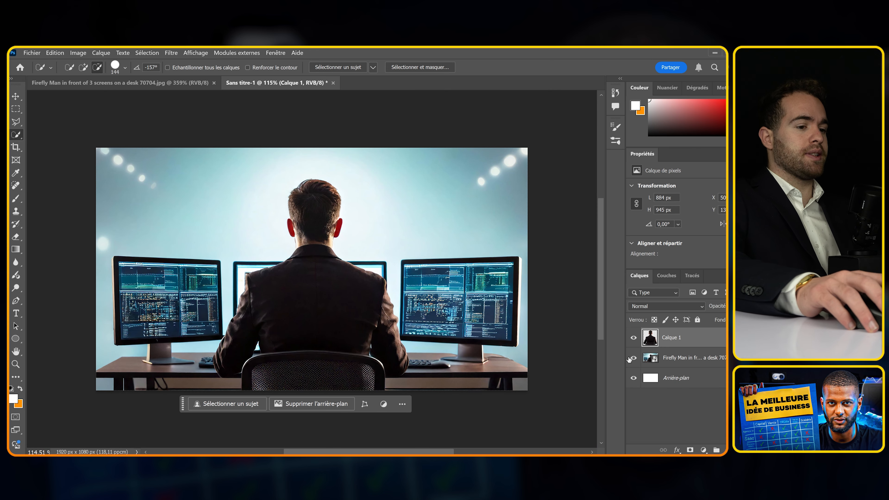
{"action": "left_click", "coordinate": [633, 357]}
{"action": "left_click", "coordinate": [632, 358]}
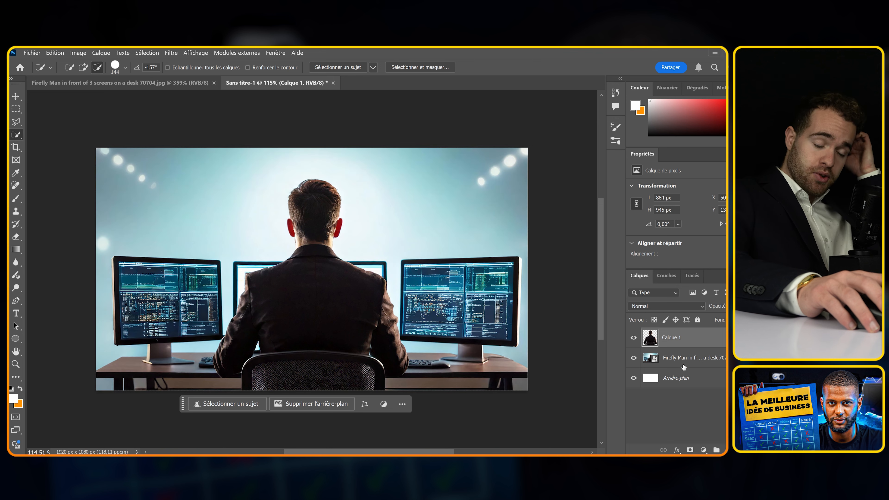
Duplicate the Firefly image layer, hide the cutout, and load the cutout's outline as a selection on the duplicate
{"action": "left_click", "coordinate": [701, 360]}
{"action": "key", "text": "ctrl+j"}
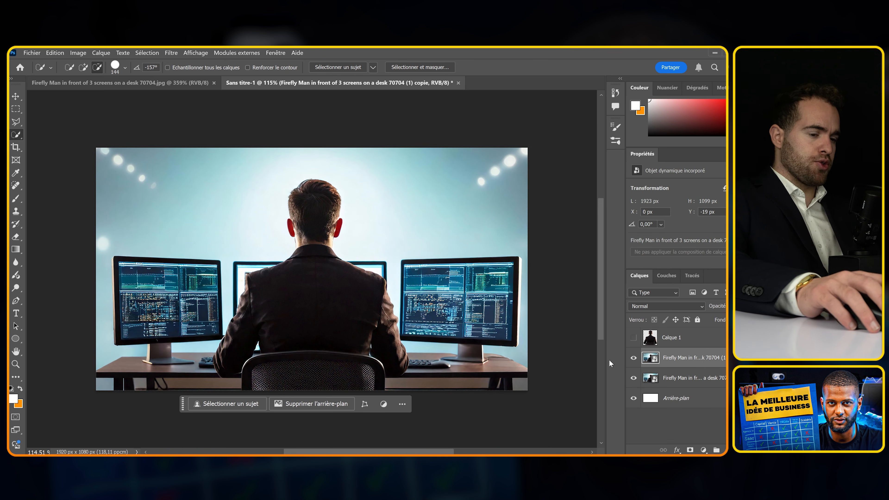
{"action": "left_click", "coordinate": [649, 344], "text": "ctrl"}
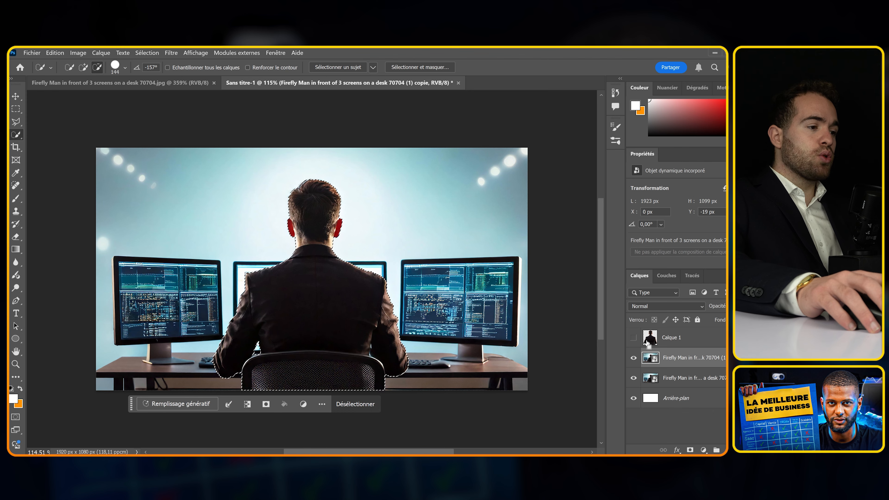
{"action": "scroll", "coordinate": [303, 264], "scroll_direction": "up", "scroll_amount": 5}
{"action": "scroll", "coordinate": [310, 213], "scroll_direction": "down", "scroll_amount": 5}
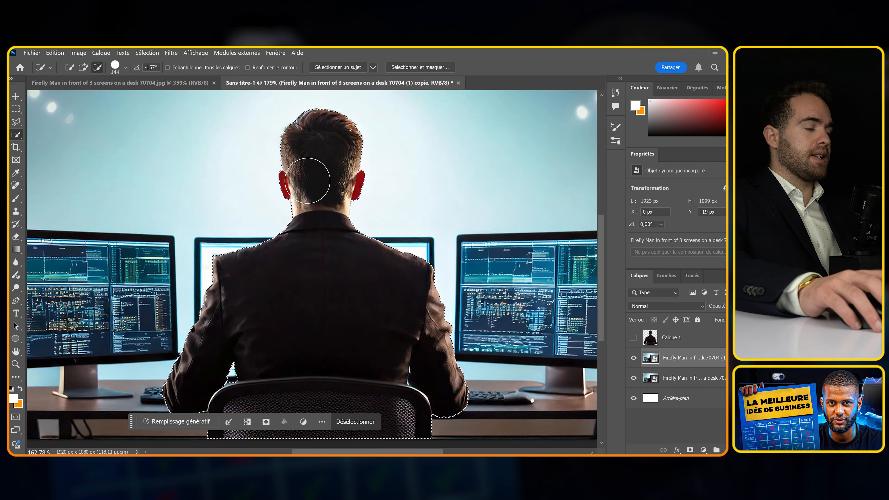
{"action": "left_click", "coordinate": [673, 378]}
{"action": "left_click", "coordinate": [686, 358]}
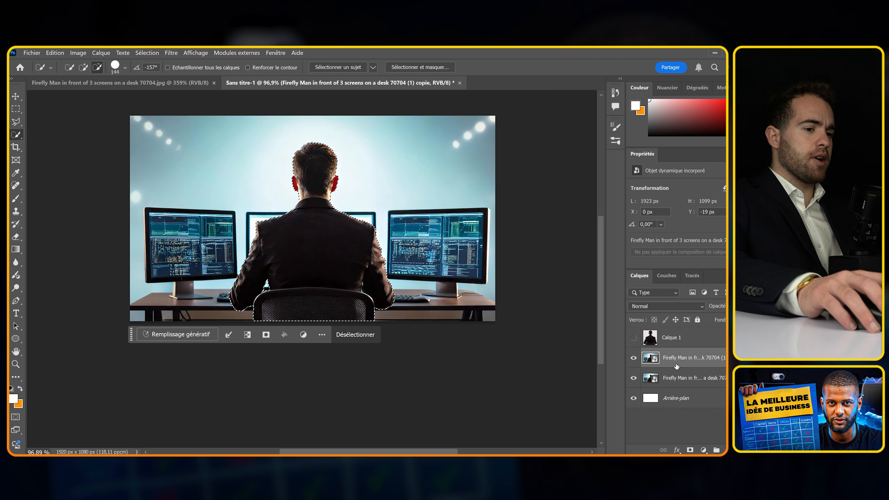
Expand the selection around the man and chair by 10 pixels
{"action": "left_click", "coordinate": [153, 53]}
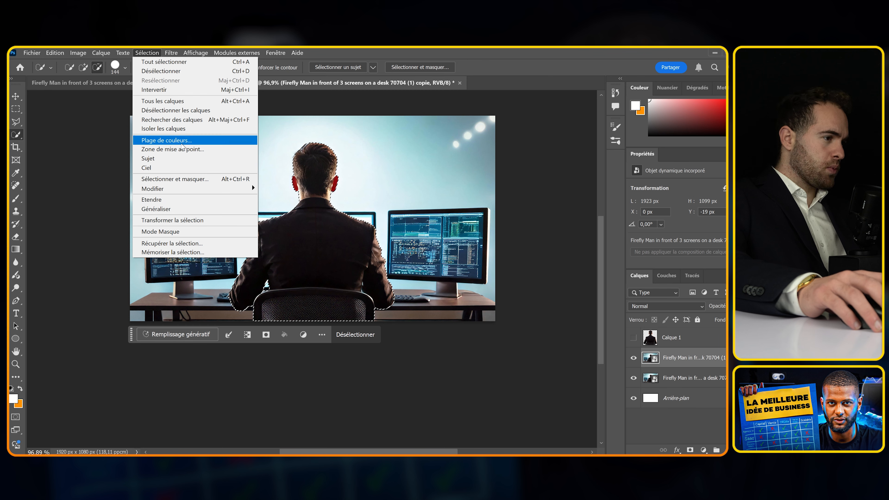
{"action": "mouse_move", "coordinate": [175, 189]}
{"action": "left_click", "coordinate": [281, 203]}
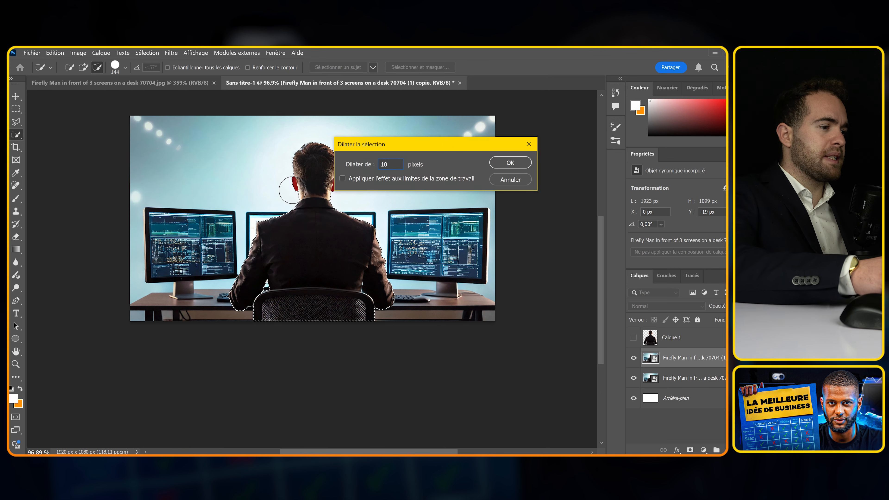
{"action": "key", "text": "Return"}
{"action": "scroll", "coordinate": [294, 179], "scroll_direction": "up", "scroll_amount": 5}
{"action": "scroll", "coordinate": [280, 179], "scroll_direction": "down", "scroll_amount": 6}
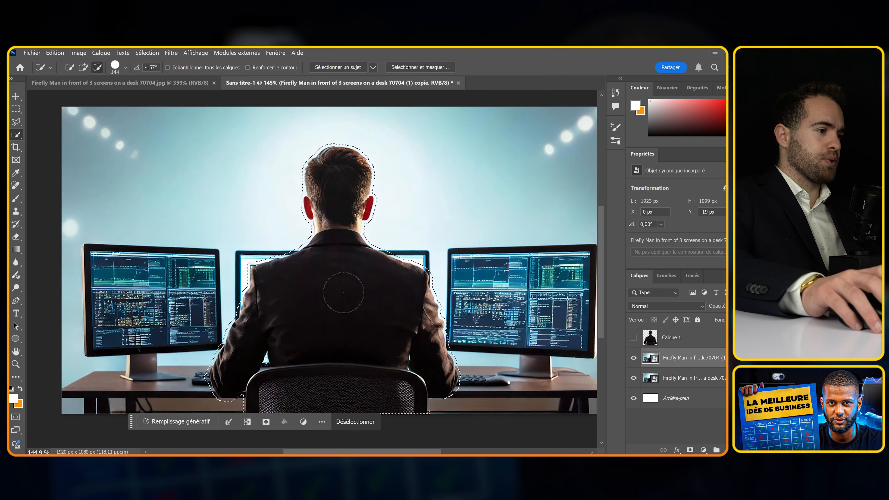
{"action": "scroll", "coordinate": [327, 373], "scroll_direction": "up", "scroll_amount": 2}
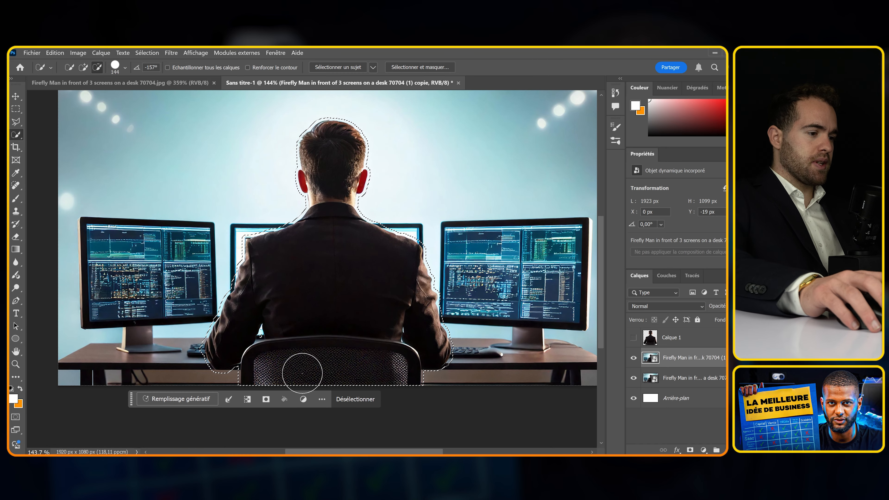
Remove the man and chair from the image using Generative Fill with an empty prompt
{"action": "left_click", "coordinate": [182, 398]}
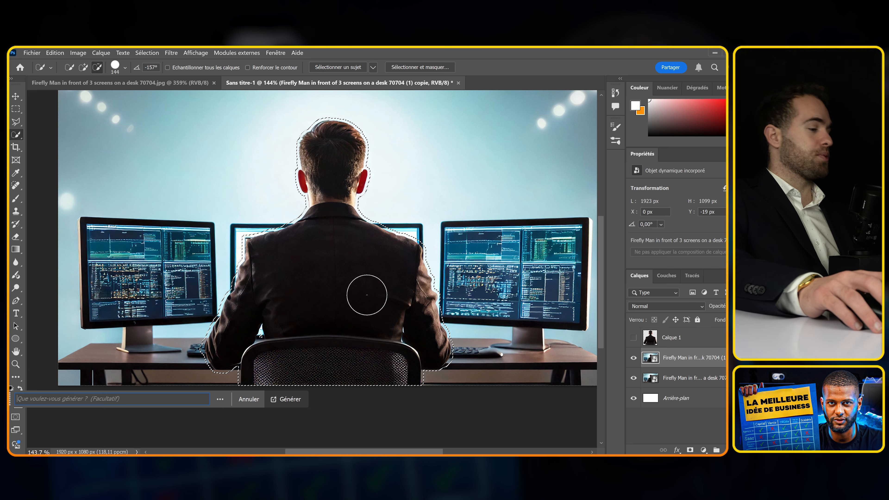
{"action": "left_click", "coordinate": [282, 400]}
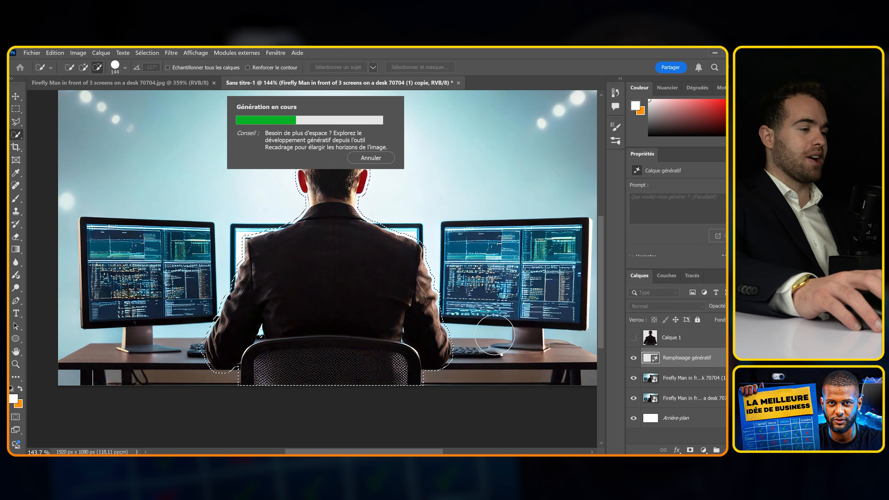
{"action": "scroll", "coordinate": [461, 335], "scroll_direction": "down", "scroll_amount": 3}
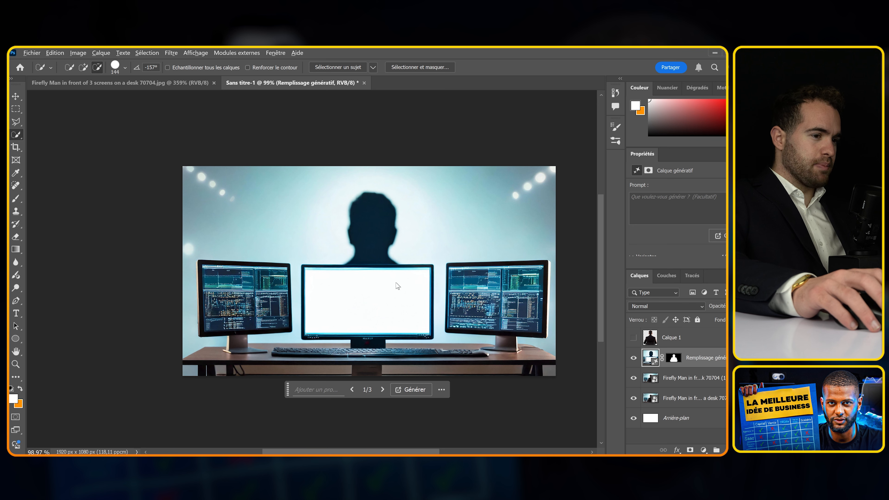
{"action": "scroll", "coordinate": [423, 304], "scroll_direction": "up", "scroll_amount": 1}
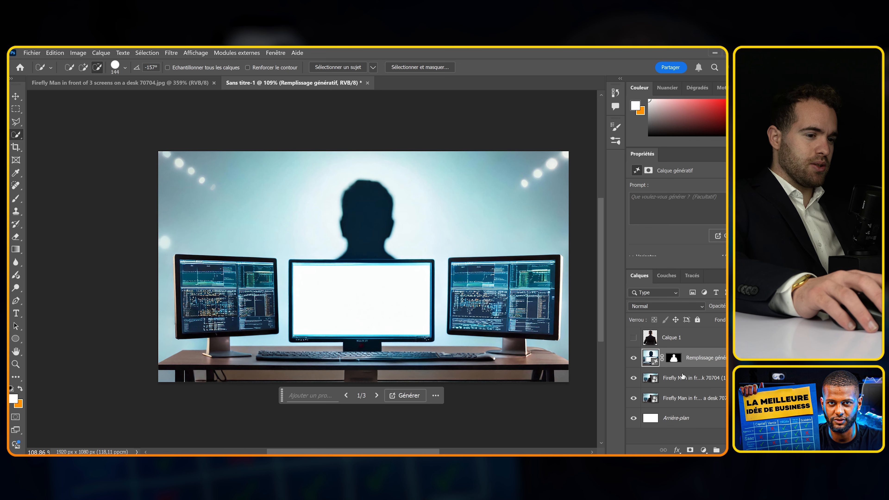
Combine the generative fill layer and the duplicated Firefly image layer into one smart object
{"action": "scroll", "coordinate": [407, 267], "scroll_direction": "up", "scroll_amount": 2}
{"action": "left_click", "coordinate": [697, 378]}
{"action": "left_click", "coordinate": [699, 357], "text": "shift"}
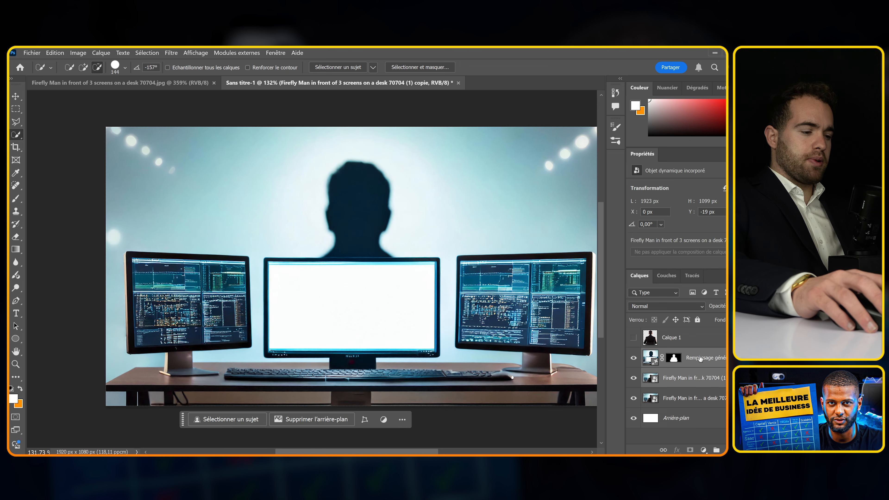
{"action": "right_click", "coordinate": [700, 357]}
{"action": "left_click", "coordinate": [678, 307]}
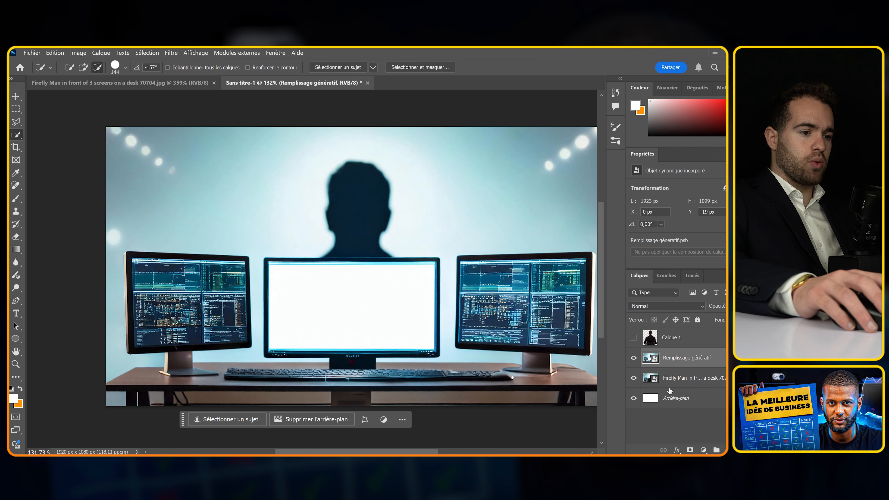
Draw a rectangular selection around the dark head silhouette above the middle screen and run Generative Fill on it with an empty prompt
{"action": "left_click", "coordinate": [14, 110]}
{"action": "left_click_drag", "start_coordinate": [413, 168], "coordinate": [317, 222]}
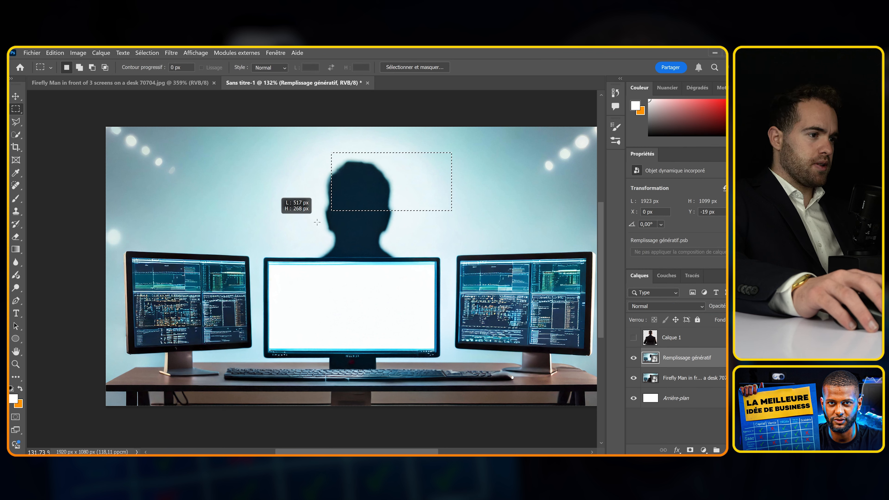
{"action": "left_click_drag", "start_coordinate": [246, 258], "coordinate": [246, 257]}
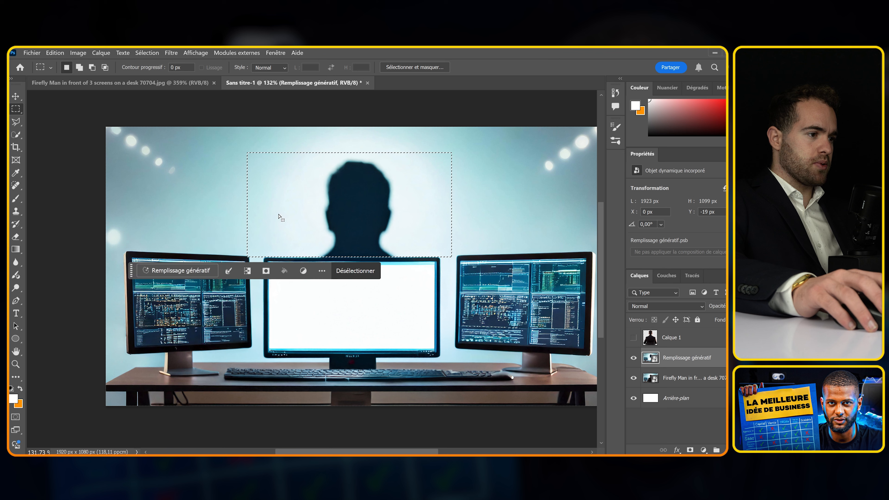
{"action": "left_click", "coordinate": [177, 270]}
{"action": "left_click", "coordinate": [290, 270]}
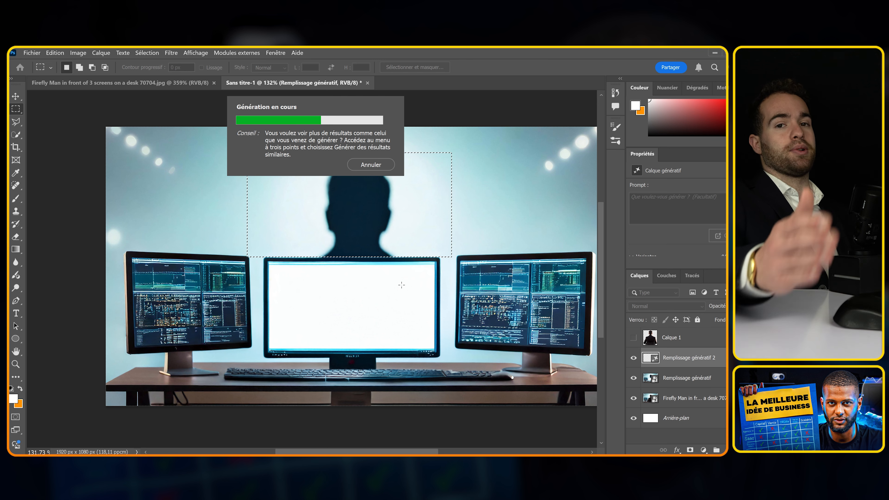
Combine the two generative fill layers into one smart object and delete the original Firefly image layer
{"action": "left_click", "coordinate": [700, 383], "text": "shift"}
{"action": "right_click", "coordinate": [692, 362]}
{"action": "left_click", "coordinate": [682, 327]}
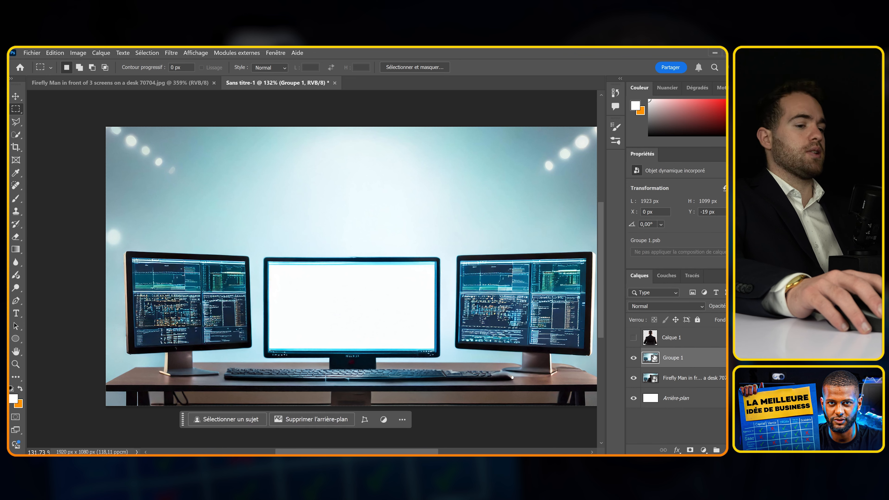
{"action": "scroll", "coordinate": [573, 333], "scroll_direction": "down", "scroll_amount": 1}
{"action": "left_click", "coordinate": [634, 357]}
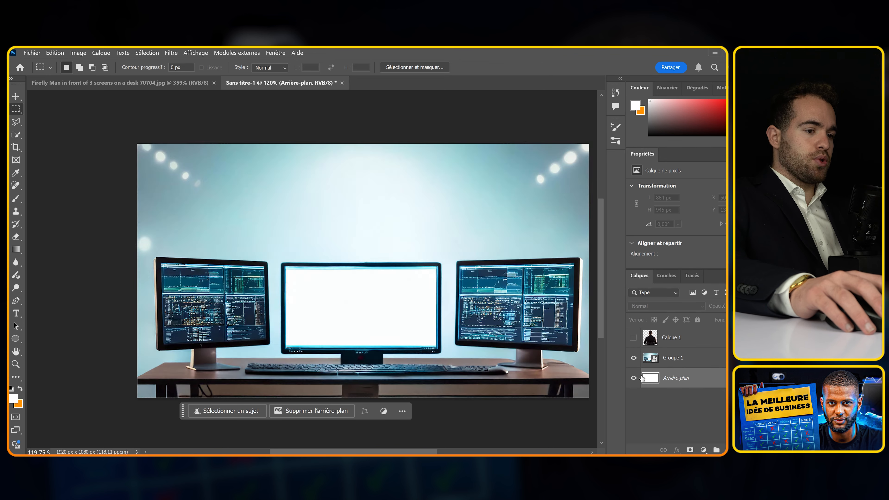
Hide the white Arrière-plan layer and check the layer visibilities, leaving only the Groupe 1 smart object shown
{"action": "left_click", "coordinate": [634, 358]}
{"action": "left_click", "coordinate": [634, 358]}
{"action": "left_click", "coordinate": [633, 338]}
{"action": "left_click", "coordinate": [633, 339]}
{"action": "left_click", "coordinate": [634, 357]}
{"action": "left_click", "coordinate": [631, 379]}
{"action": "left_click", "coordinate": [631, 357]}
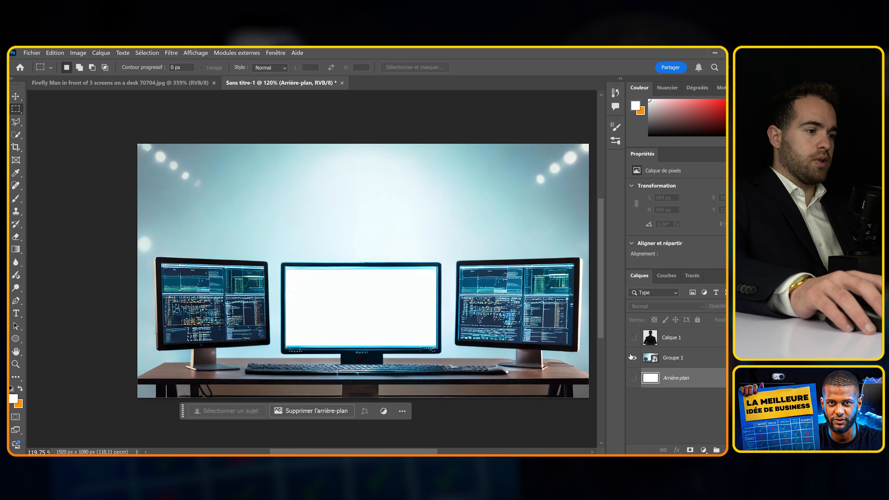
Save the clean background as a PNG named fond in the FX 19 folder
{"action": "left_click", "coordinate": [657, 363]}
{"action": "key", "text": "ctrl+shift+s"}
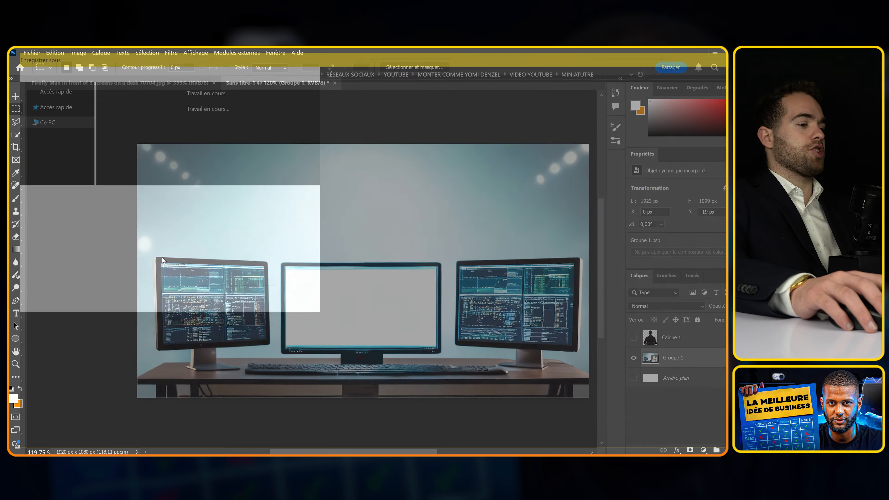
{"action": "left_click", "coordinate": [149, 311]}
{"action": "left_click", "coordinate": [115, 265]}
{"action": "type", "text": "fo"}
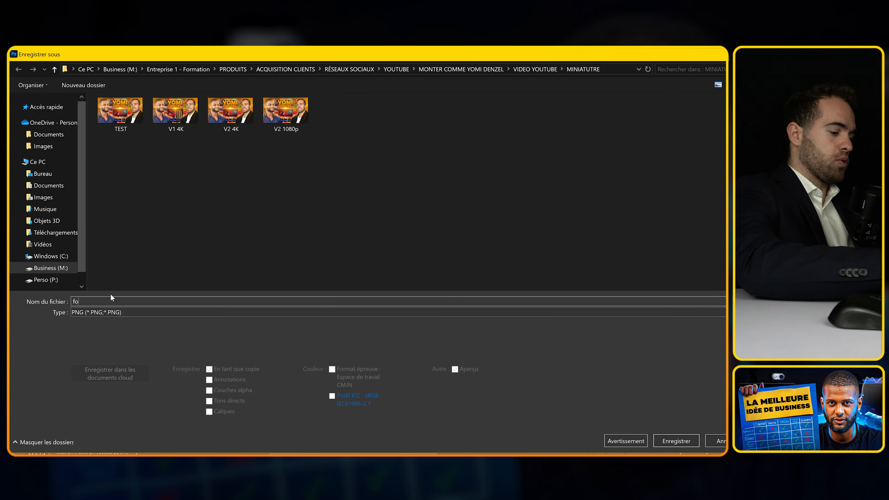
{"action": "type", "text": "nd"}
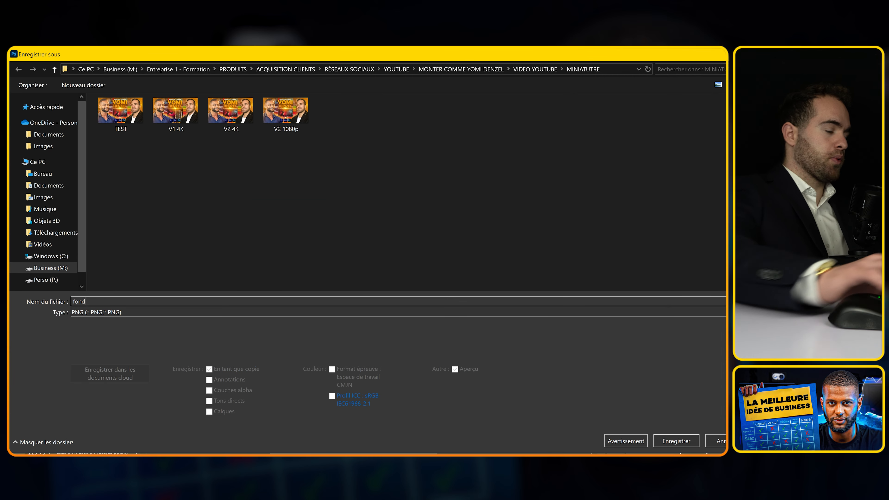
{"action": "key", "text": "Return"}
{"action": "left_click", "coordinate": [472, 172]}
Show only the man cutout layer and save it as a PNG named SUJET in the FX 19 folder
{"action": "left_click", "coordinate": [633, 357]}
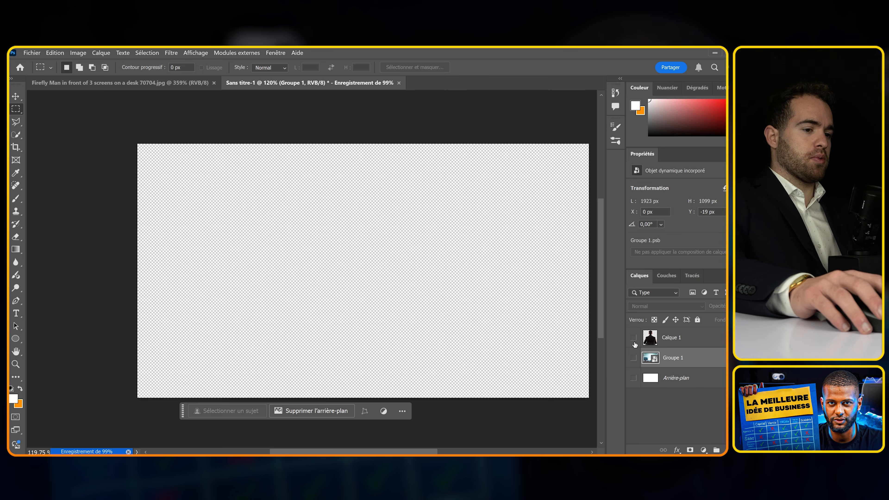
{"action": "left_click", "coordinate": [633, 337]}
{"action": "left_click", "coordinate": [671, 337]}
{"action": "key", "text": "ctrl+shift+s"}
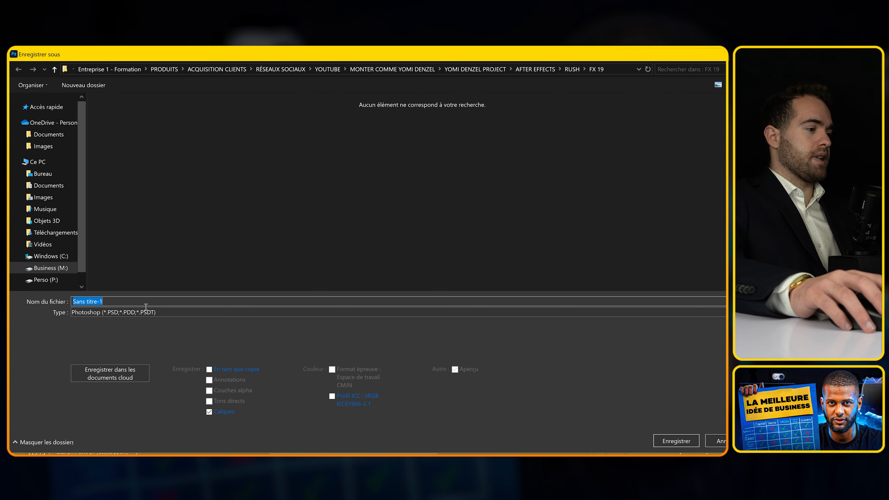
{"action": "type", "text": "SUJET"}
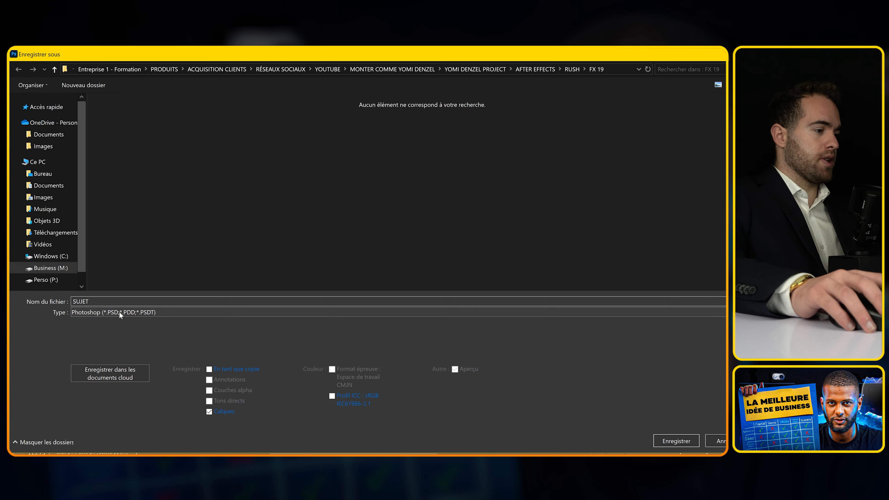
{"action": "left_click", "coordinate": [125, 311]}
{"action": "left_click", "coordinate": [132, 249]}
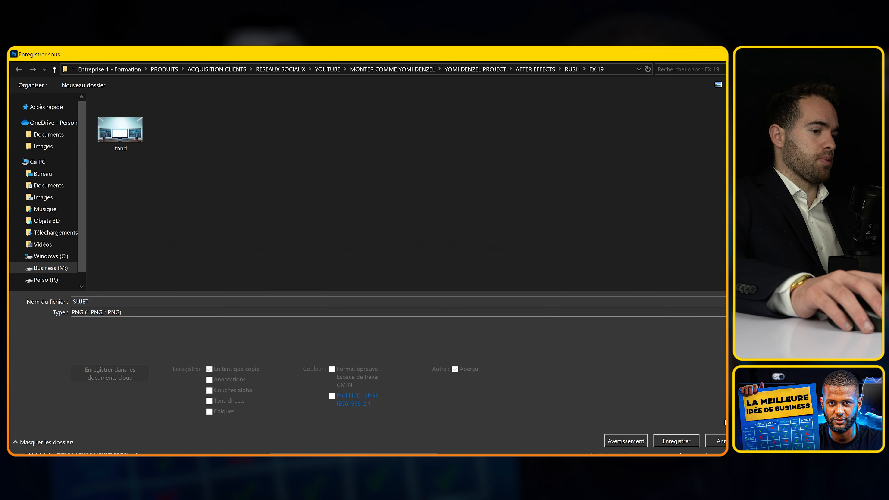
{"action": "left_click", "coordinate": [676, 441]}
{"action": "left_click", "coordinate": [486, 176]}
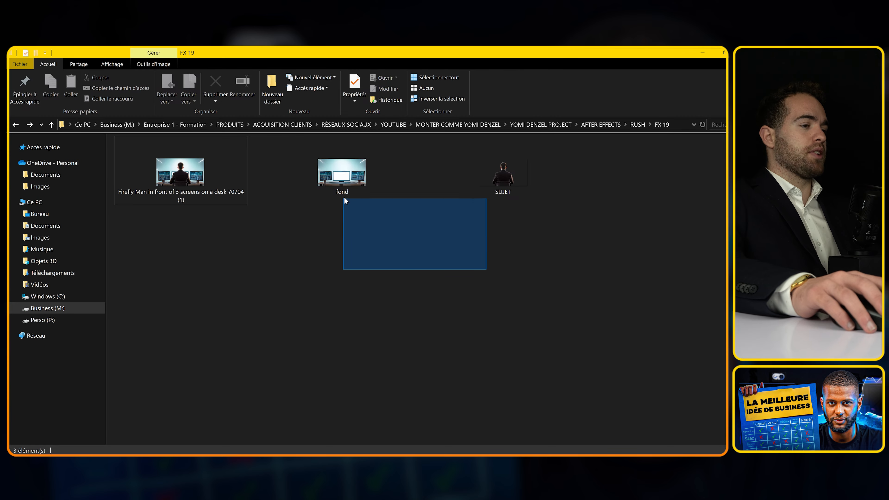
Bring the fond and SUJET images from the FX 19 folder into the EFFET 19 composition in After Effects
{"action": "mouse_move", "coordinate": [343, 197]}
{"action": "left_mouse_down"}
{"action": "mouse_move", "coordinate": [364, 181]}
{"action": "mouse_move", "coordinate": [318, 233]}
{"action": "mouse_move", "coordinate": [341, 185]}
{"action": "left_mouse_up"}
{"action": "left_click_drag", "start_coordinate": [345, 175], "coordinate": [361, 343]}
{"action": "key", "text": "alt+Tab"}
{"action": "key", "text": "alt+Tab"}
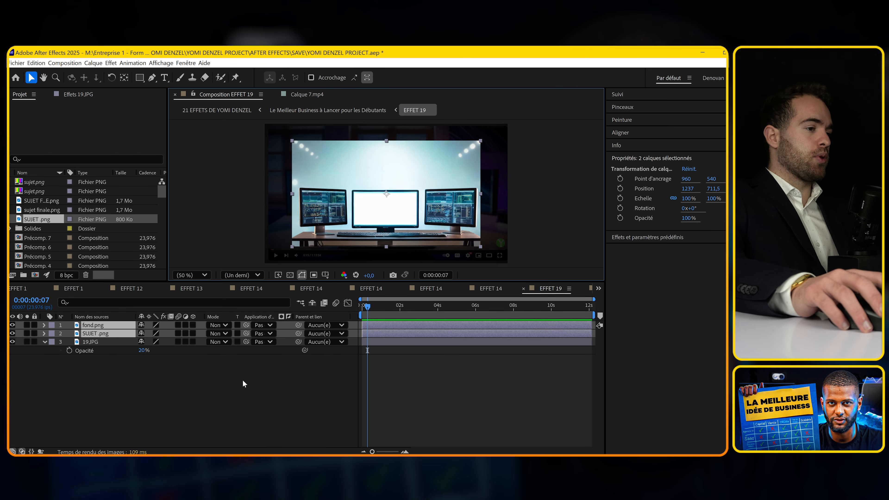
{"action": "left_click", "coordinate": [102, 384]}
Fit fond.png and SUJET.png to the composition size and place SUJET.png above fond.png
{"action": "left_click", "coordinate": [94, 325]}
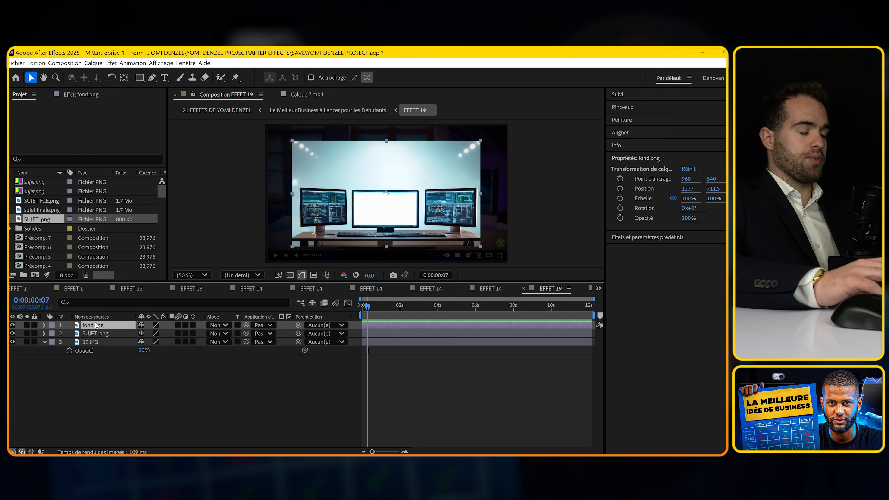
{"action": "key", "text": "ctrl+alt+f"}
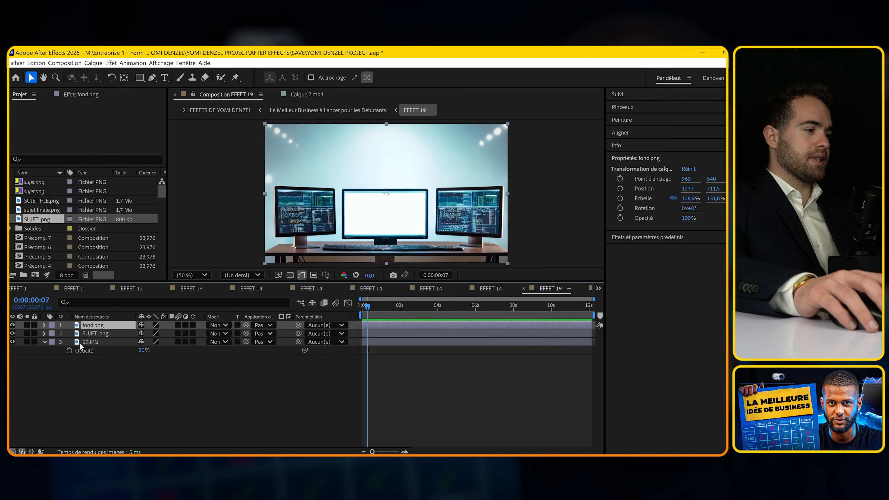
{"action": "left_click", "coordinate": [104, 334]}
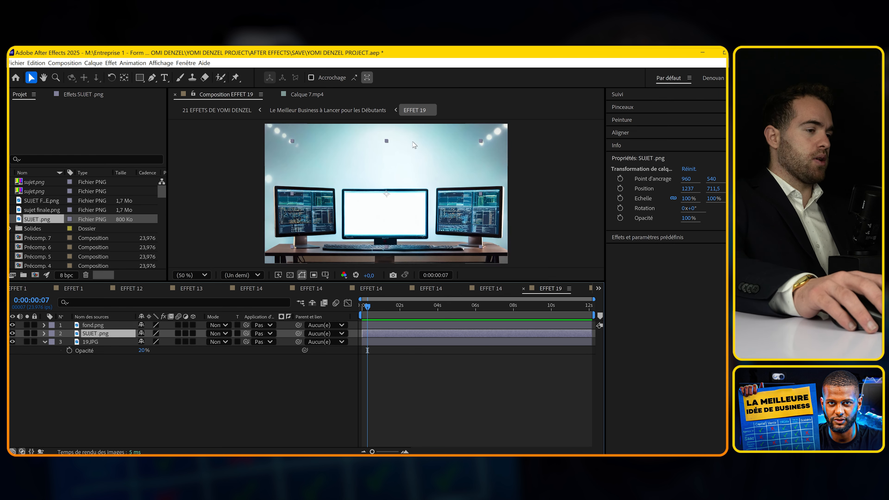
{"action": "left_click_drag", "start_coordinate": [105, 334], "coordinate": [94, 327]}
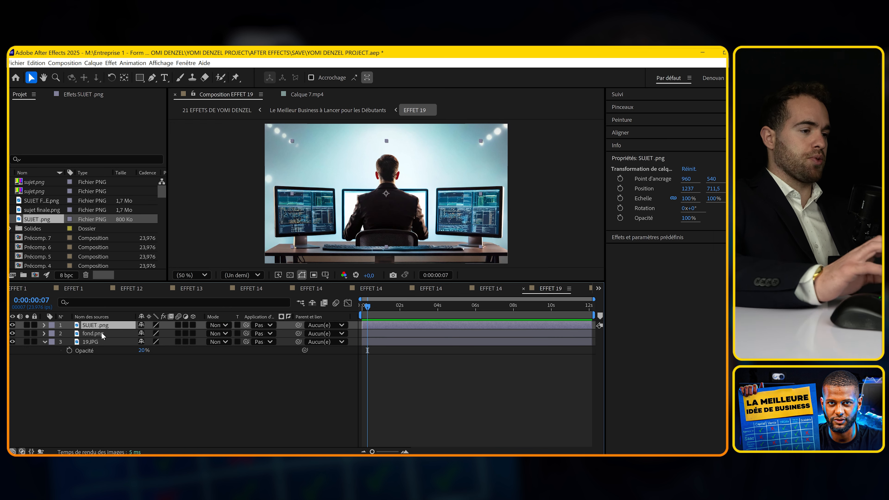
{"action": "left_click", "coordinate": [376, 382]}
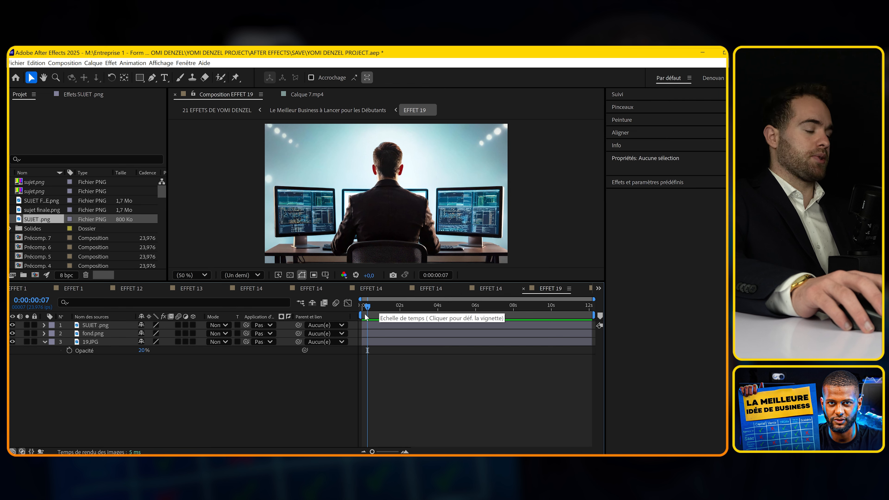
Add a one-node camera at the composition's start and turn SUJET.png and fond.png into 3D layers
{"action": "key", "text": "space"}
{"action": "key", "text": "ctrl+alt+shift+c"}
{"action": "key", "text": "Escape"}
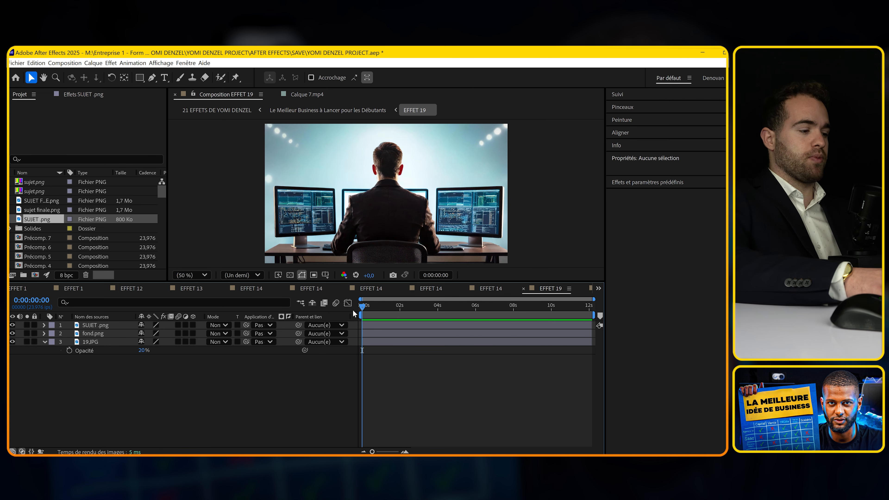
{"action": "key", "text": "ctrl+alt+shift+c"}
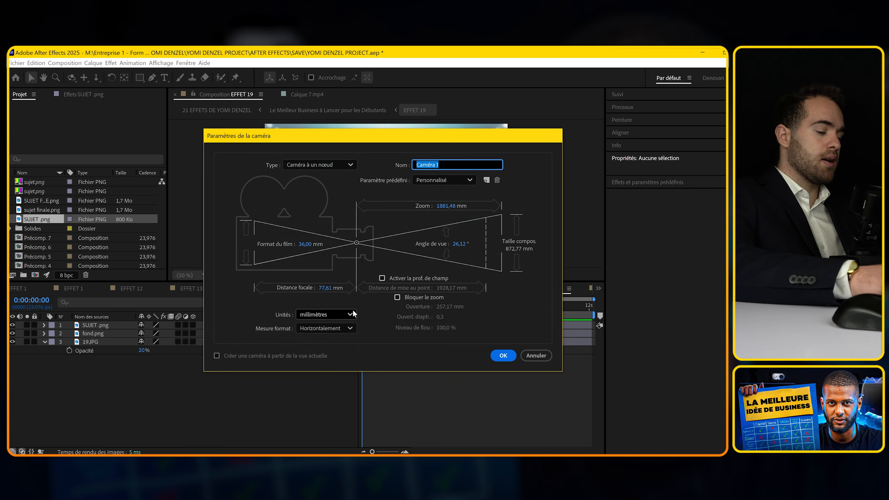
{"action": "key", "text": "Return"}
{"action": "left_click_drag", "start_coordinate": [190, 338], "coordinate": [192, 336]}
{"action": "left_click", "coordinate": [99, 341]}
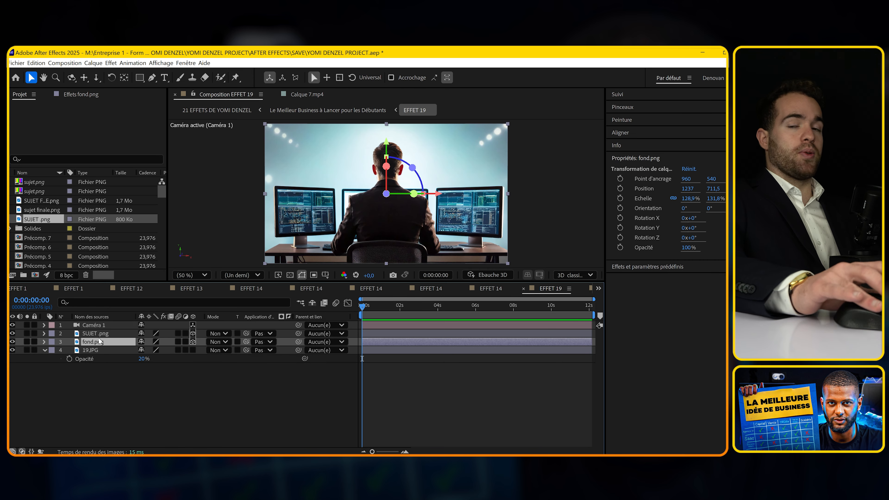
{"action": "left_click", "coordinate": [134, 394]}
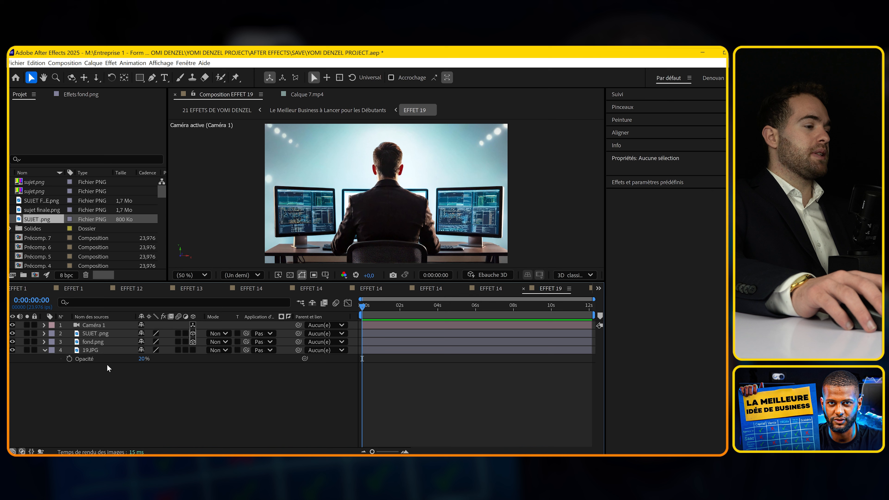
Keyframe SUJET.png's position at 4:01, and at 0:22 lower it to Y 739.5 and bring it closer in Z
{"action": "left_click", "coordinate": [102, 335]}
{"action": "key", "text": "p"}
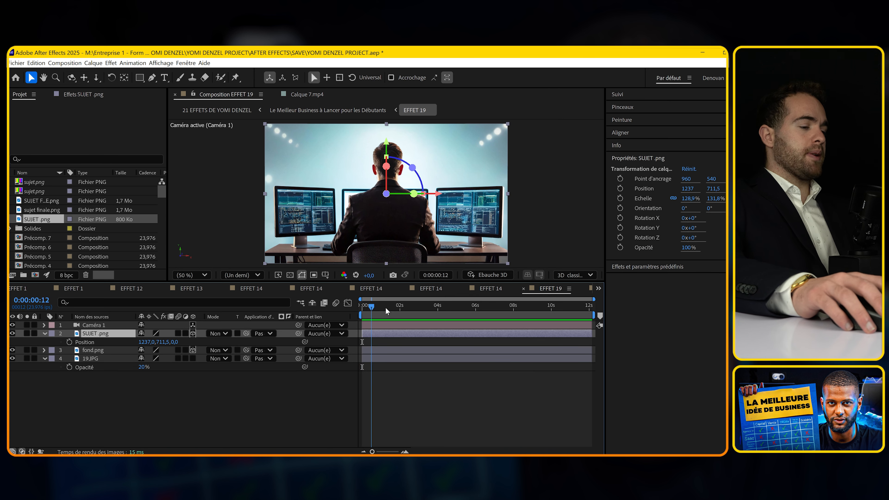
{"action": "left_click", "coordinate": [69, 341]}
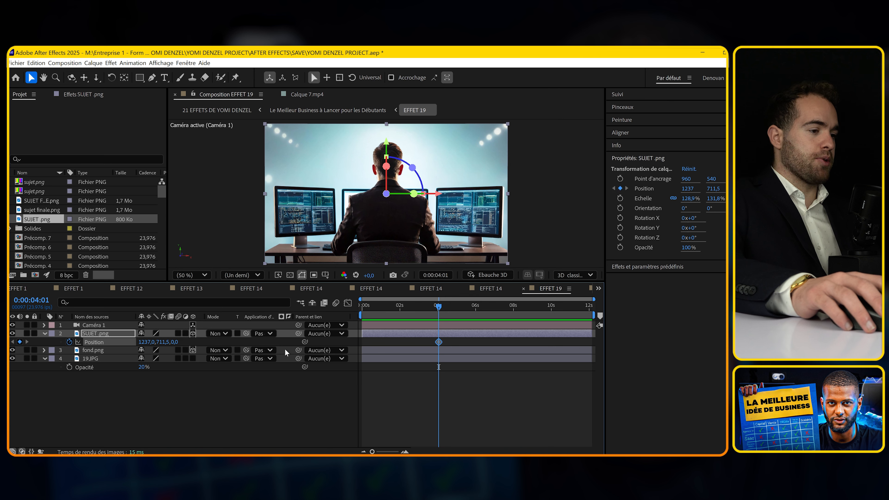
{"action": "left_click_drag", "start_coordinate": [162, 342], "coordinate": [173, 343]}
{"action": "left_click_drag", "start_coordinate": [175, 343], "coordinate": [168, 342]}
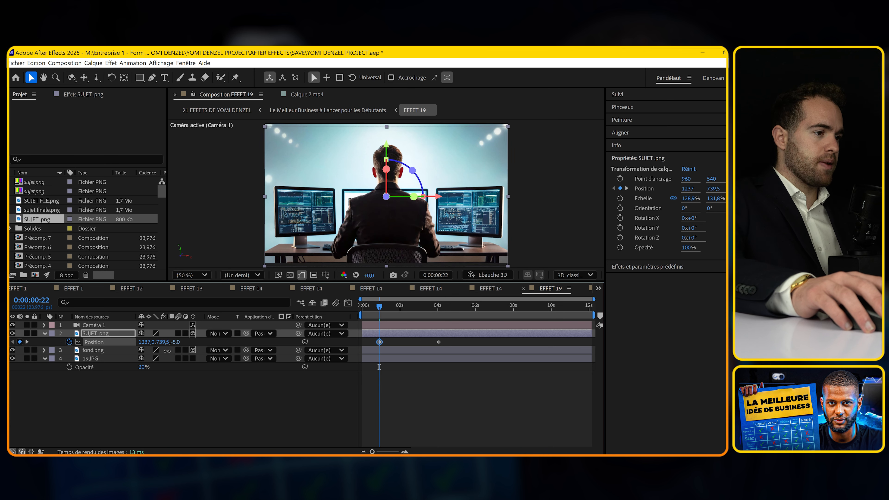
Move SUJET.png's earlier Position keyframe to the start of the composition and select both Position keyframes
{"action": "left_click", "coordinate": [372, 342]}
{"action": "left_click_drag", "start_coordinate": [386, 309], "coordinate": [362, 342]}
{"action": "left_click", "coordinate": [439, 342], "text": "shift"}
{"action": "left_click", "coordinate": [405, 396]}
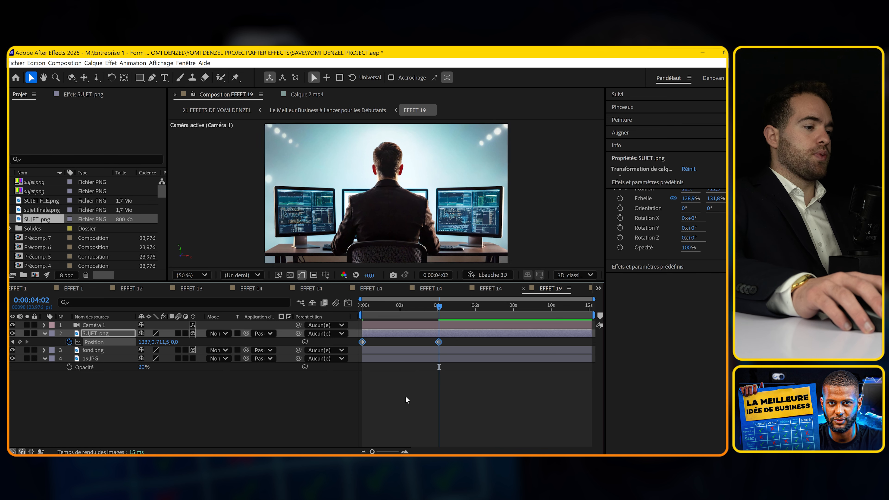
Duplicate SUJET.png's Position keyframe to make a back-and-forth move, and retime the keyframes to about two seconds apart
{"action": "left_click", "coordinate": [362, 342]}
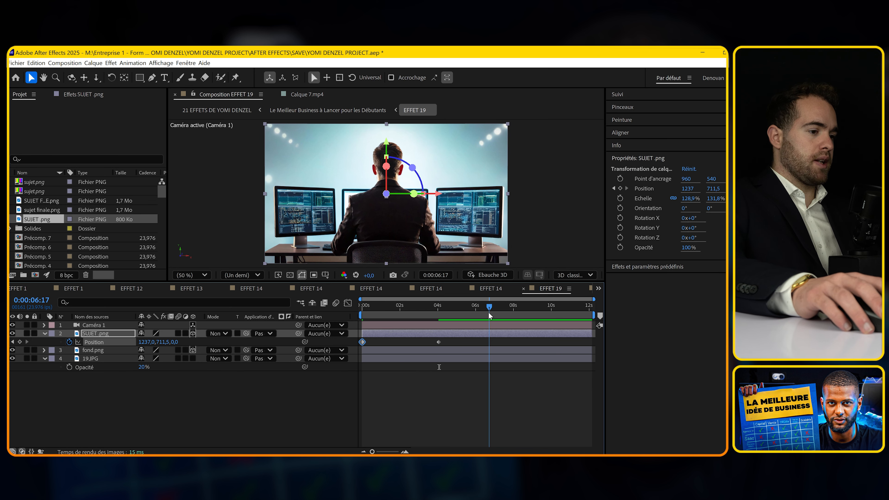
{"action": "left_click_drag", "start_coordinate": [507, 312], "coordinate": [371, 330]}
{"action": "key", "text": "ctrl+v"}
{"action": "key", "text": "space"}
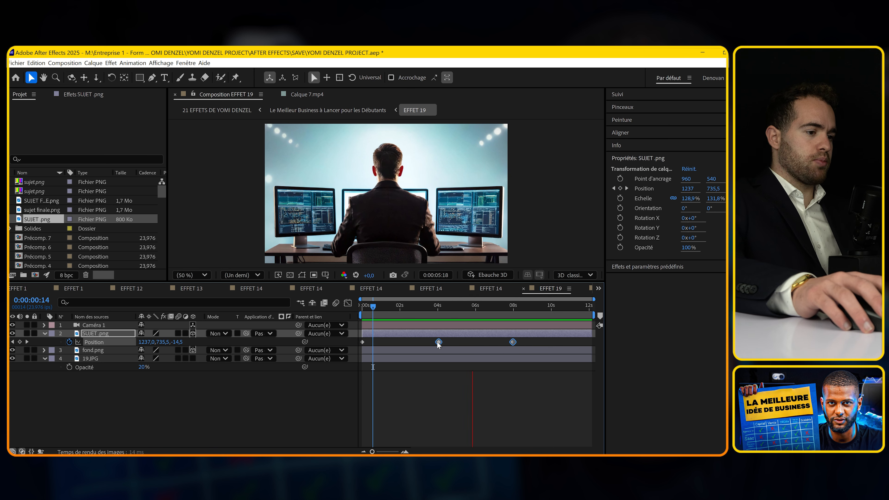
{"action": "left_click_drag", "start_coordinate": [437, 343], "coordinate": [402, 343]}
{"action": "left_click", "coordinate": [485, 345]}
{"action": "left_click_drag", "start_coordinate": [477, 342], "coordinate": [439, 342]}
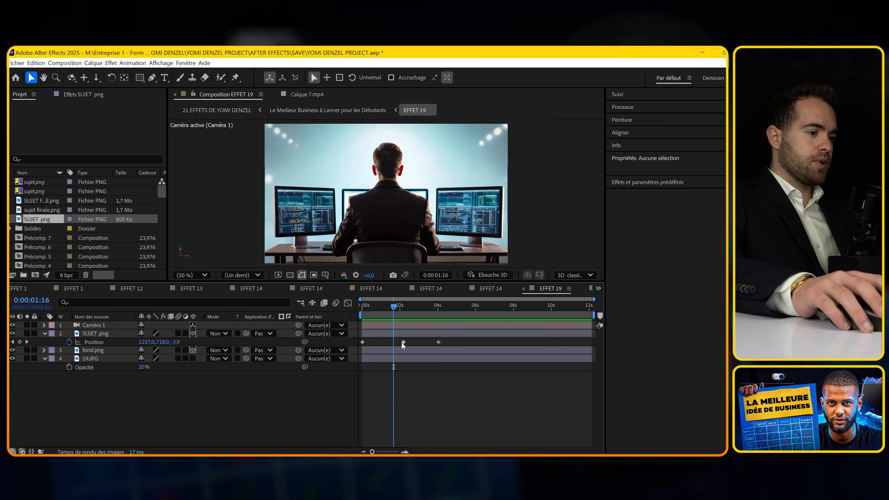
Tighten the Position keyframe spacing and paste the alternating keyframes along SUJET.png to about 11 seconds, and preview the loop
{"action": "mouse_move", "coordinate": [403, 342]}
{"action": "left_mouse_down"}
{"action": "mouse_move", "coordinate": [387, 342]}
{"action": "mouse_move", "coordinate": [420, 338]}
{"action": "left_mouse_up"}
{"action": "left_click", "coordinate": [408, 340]}
{"action": "key", "text": "ctrl+c"}
{"action": "left_click_drag", "start_coordinate": [431, 308], "coordinate": [443, 308]}
{"action": "key", "text": "ctrl+v"}
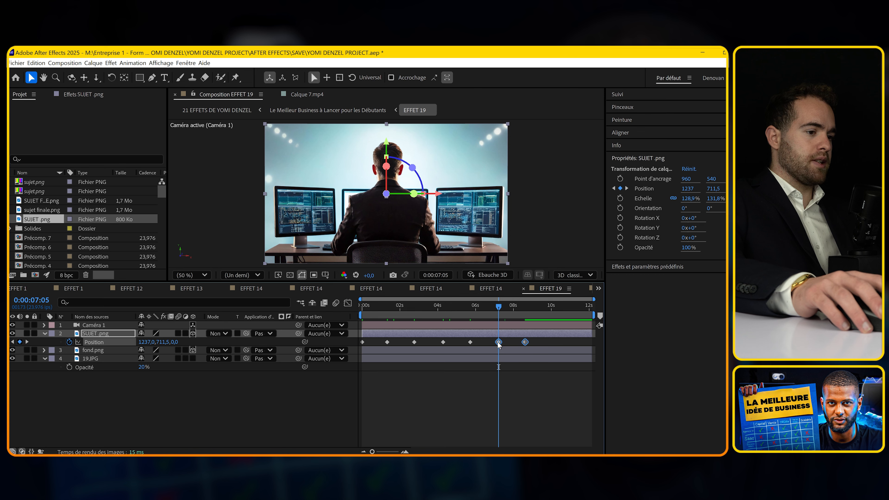
{"action": "left_click_drag", "start_coordinate": [510, 305], "coordinate": [545, 306]}
{"action": "key", "text": "ctrl+v"}
{"action": "left_click_drag", "start_coordinate": [548, 344], "coordinate": [551, 344]}
{"action": "key", "text": "space"}
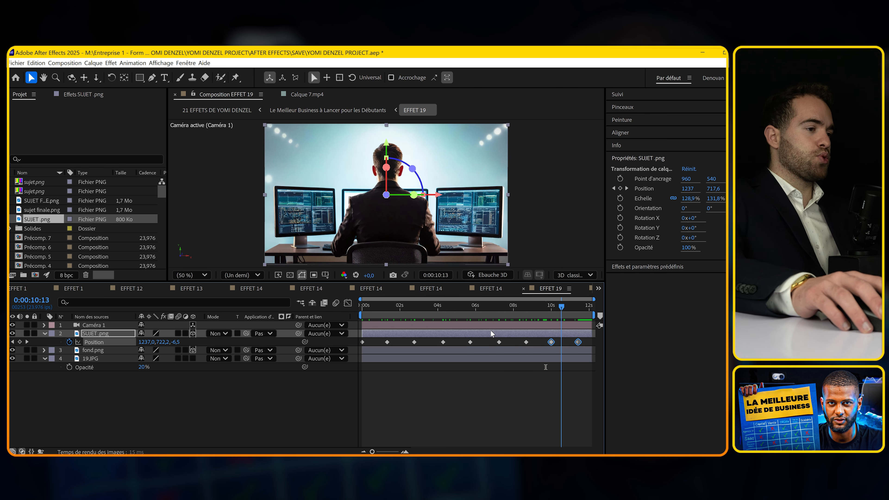
Switch to Photoshop, show the Groupe 1 background, and extend the canvas leftward to 3043 px wide with the Crop tool
{"action": "key", "text": "alt+Tab"}
{"action": "left_click", "coordinate": [261, 338]}
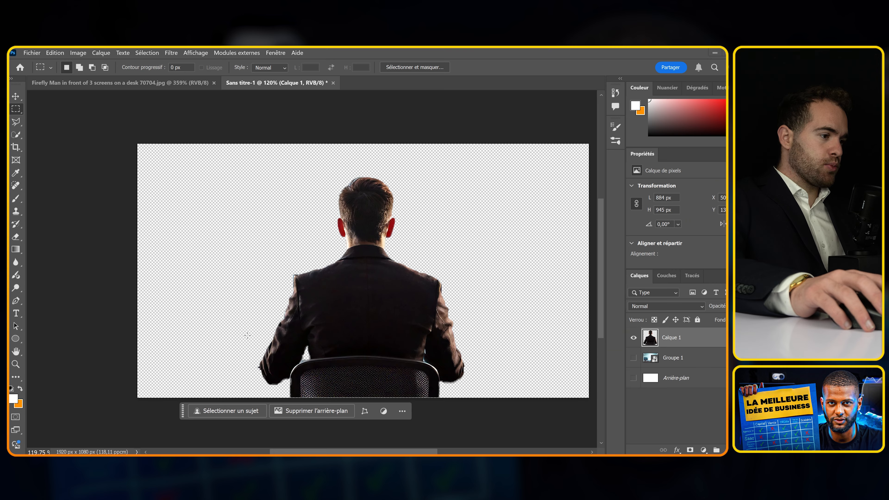
{"action": "left_click", "coordinate": [633, 357]}
{"action": "scroll", "coordinate": [382, 239], "scroll_direction": "down", "scroll_amount": 3}
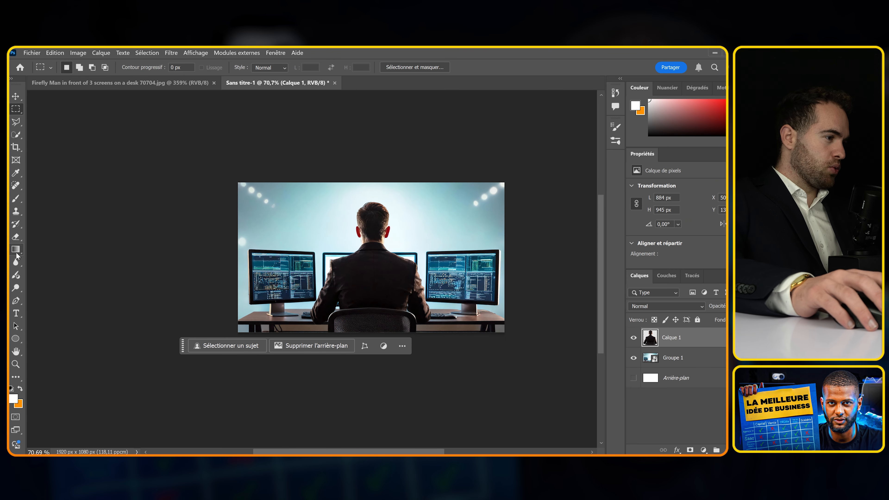
{"action": "left_click", "coordinate": [17, 148]}
{"action": "left_click_drag", "start_coordinate": [234, 259], "coordinate": [158, 257]}
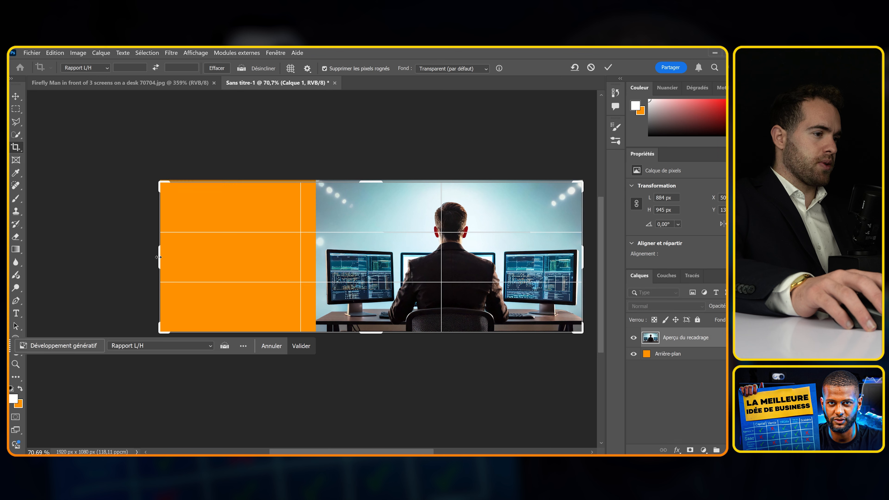
{"action": "key", "text": "Return"}
Select the empty extended area of Groupe 1 with a slight overlap onto the image and generate a fill without a prompt
{"action": "left_click", "coordinate": [702, 363]}
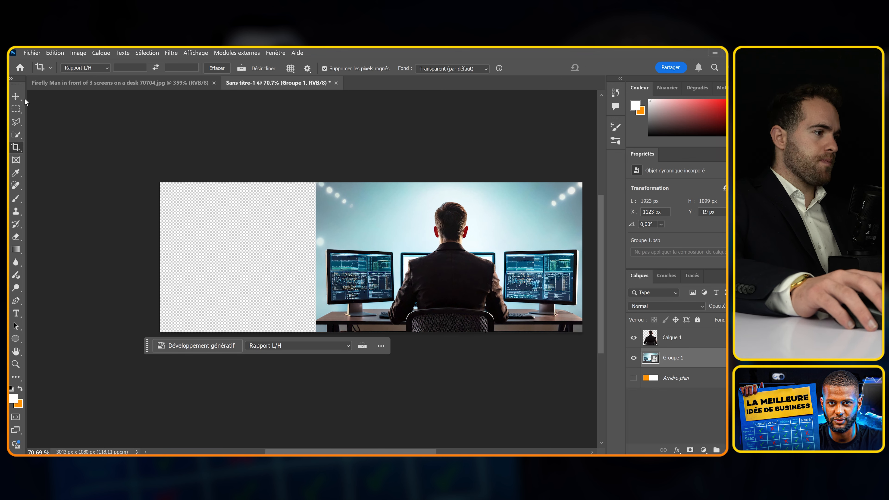
{"action": "left_click", "coordinate": [16, 108]}
{"action": "mouse_move", "coordinate": [322, 167]}
{"action": "left_mouse_down"}
{"action": "mouse_move", "coordinate": [252, 180]}
{"action": "mouse_move", "coordinate": [122, 359]}
{"action": "left_mouse_up"}
{"action": "left_click", "coordinate": [147, 345]}
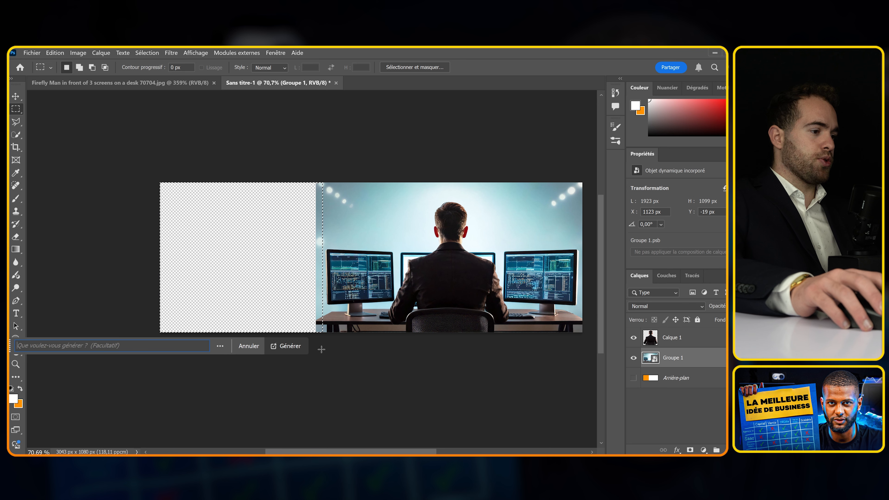
{"action": "left_click", "coordinate": [293, 347]}
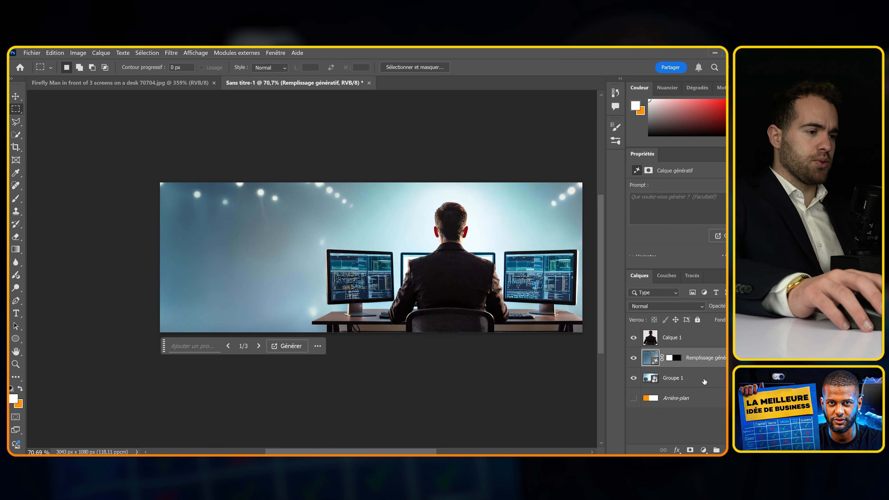
Hide the subject layer Calque 1 and save the extended background as the JPEG file 2 in the FX 19 folder
{"action": "left_click", "coordinate": [633, 337]}
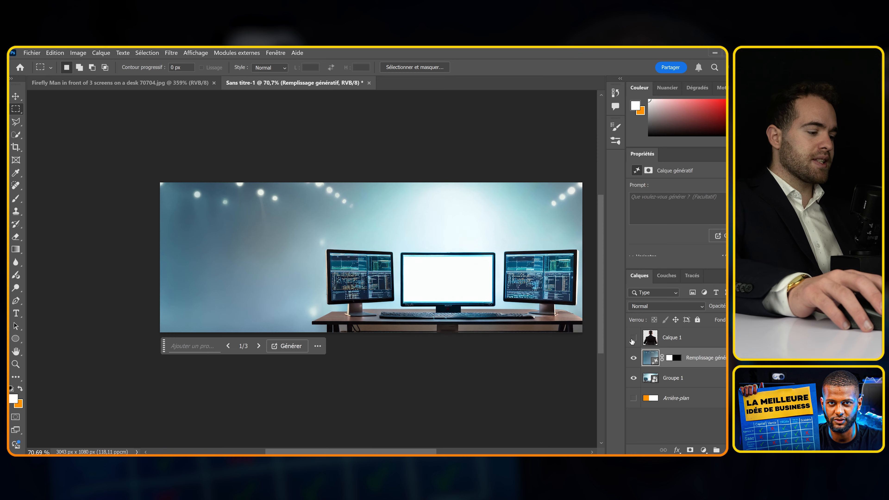
{"action": "key", "text": "ctrl+shift+s"}
{"action": "left_click", "coordinate": [90, 312]}
{"action": "left_click", "coordinate": [95, 202]}
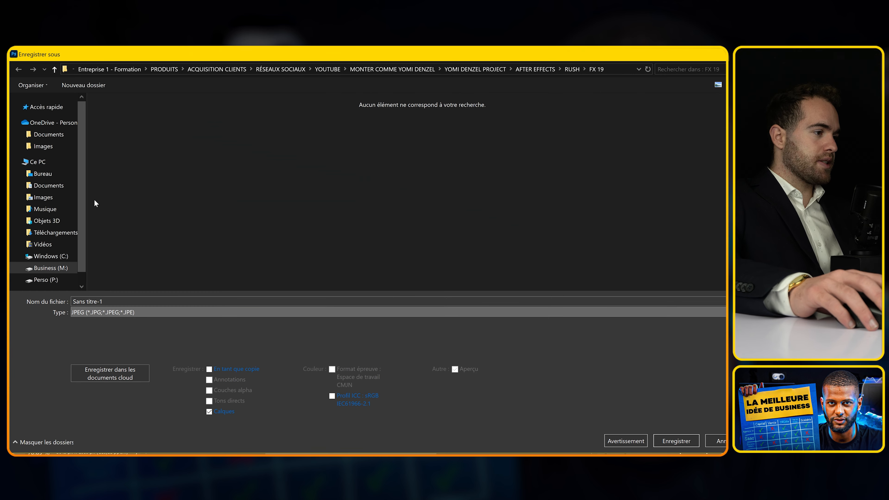
{"action": "left_click", "coordinate": [135, 157]}
{"action": "left_click", "coordinate": [219, 310]}
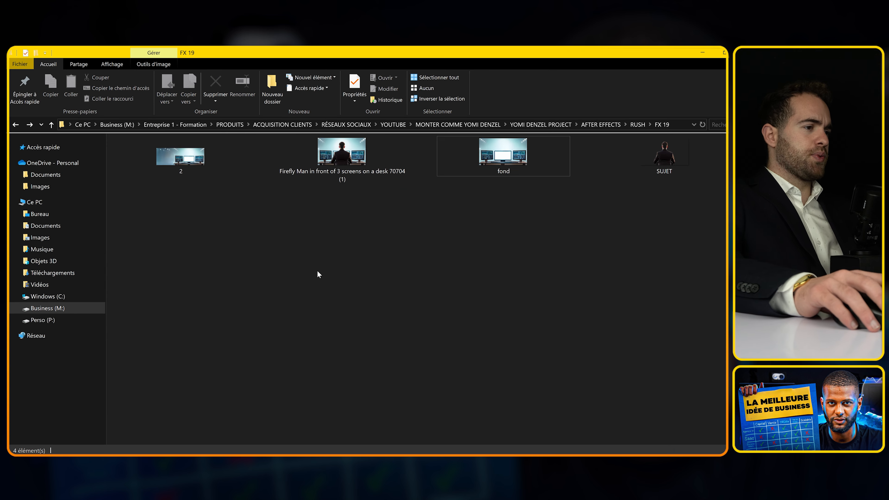
Add 2.jpg from the FX 19 folder to the After Effects composition EFFET 19 and scale it to 132%
{"action": "left_click_drag", "start_coordinate": [193, 166], "coordinate": [308, 389]}
{"action": "key", "text": "alt+Tab"}
{"action": "key", "text": "s"}
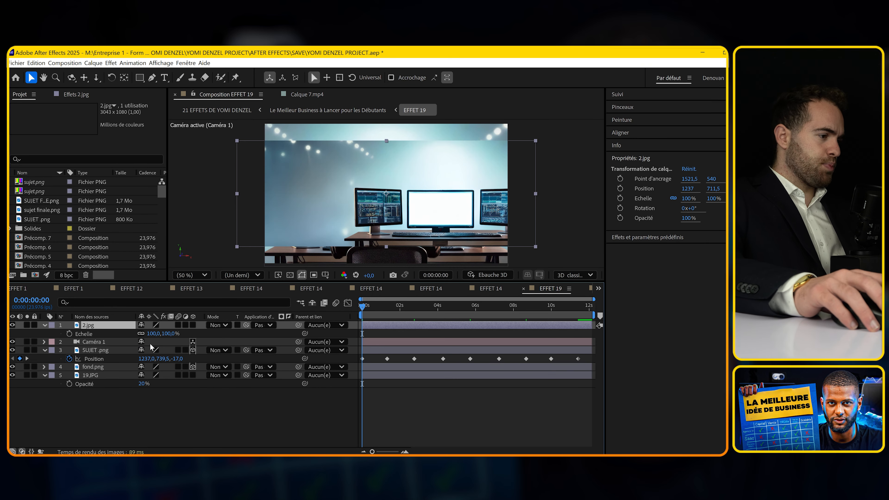
{"action": "left_click_drag", "start_coordinate": [151, 333], "coordinate": [163, 332]}
{"action": "left_click", "coordinate": [157, 334]}
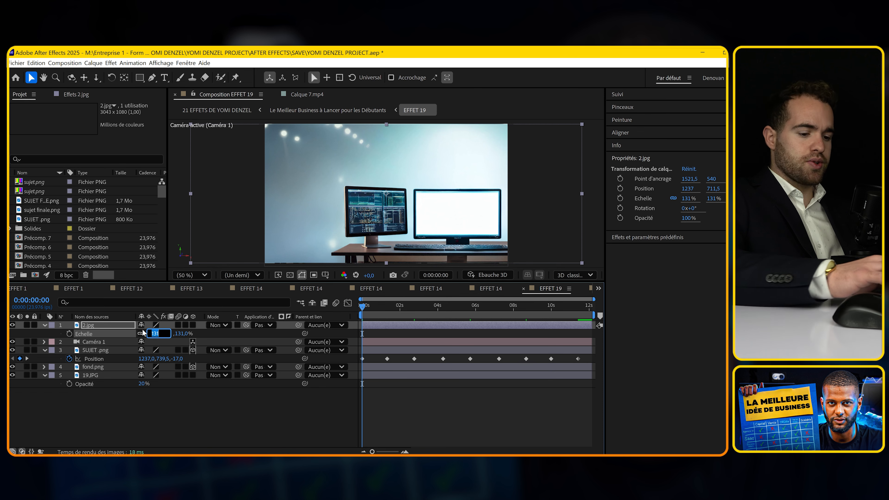
{"action": "key", "text": "Return"}
Make 2.jpg a 3D layer at X position 466 and put it below SUJET.png in place of the deleted fond.png
{"action": "left_click", "coordinate": [192, 325]}
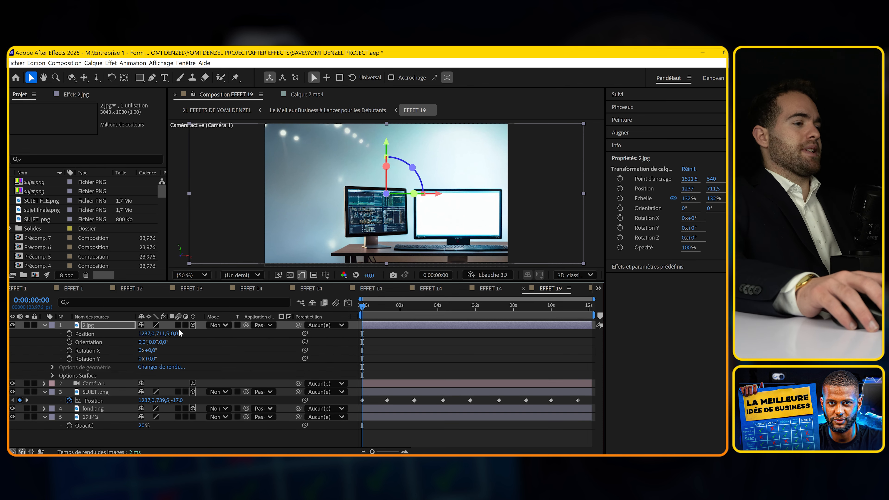
{"action": "left_click_drag", "start_coordinate": [143, 334], "coordinate": [120, 345]}
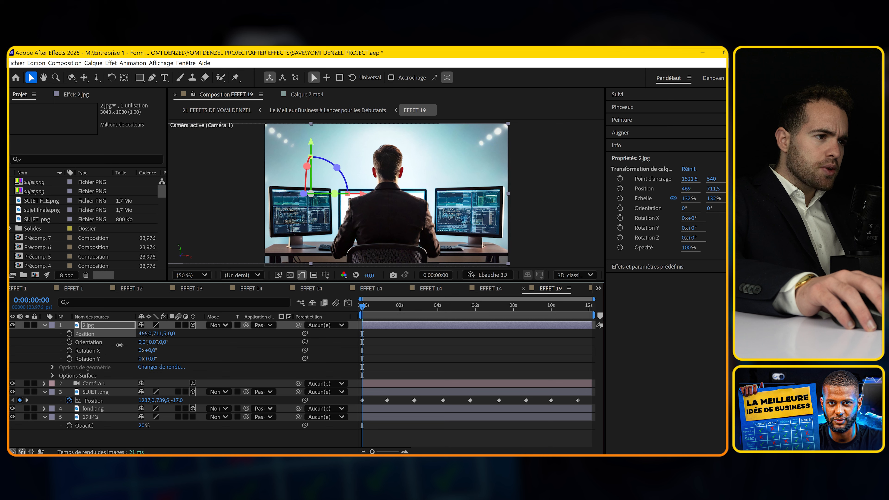
{"action": "left_click", "coordinate": [93, 408]}
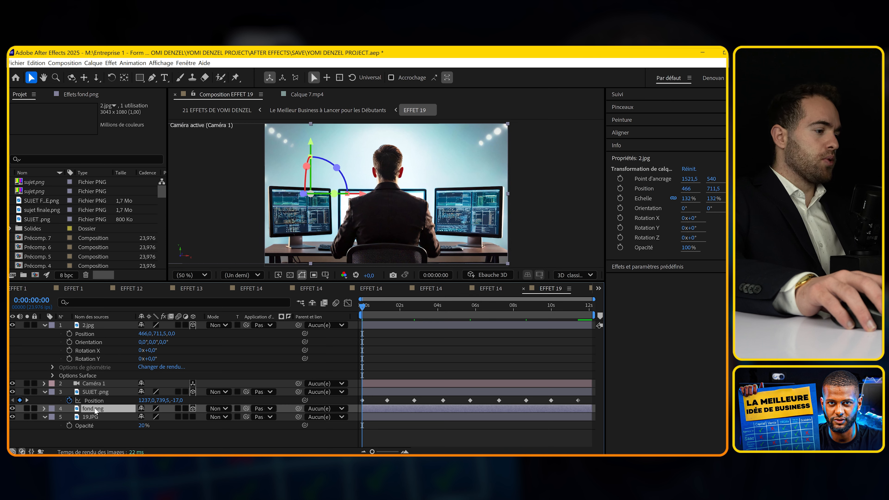
{"action": "key", "text": "Delete"}
{"action": "left_click", "coordinate": [113, 327]}
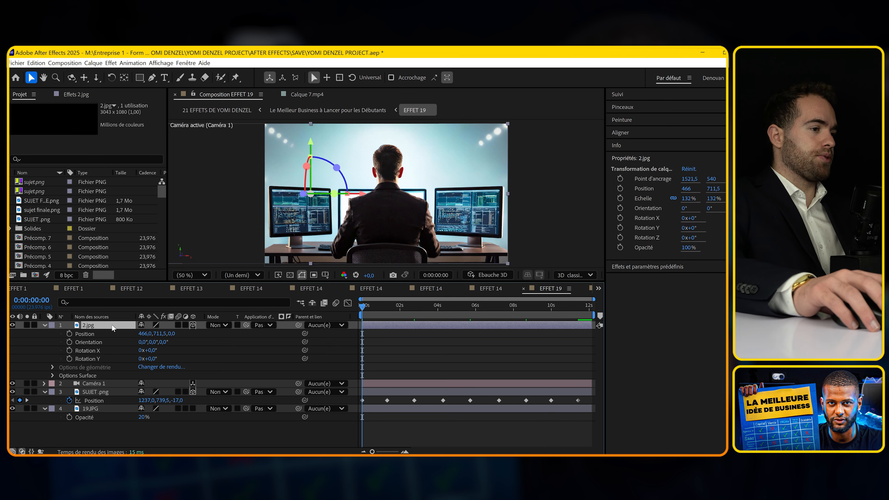
{"action": "left_click_drag", "start_coordinate": [109, 324], "coordinate": [109, 402]}
Keyframe Caméra 1's current Position at about 3 seconds and set its X position to -243 at the composition start
{"action": "left_click", "coordinate": [382, 326]}
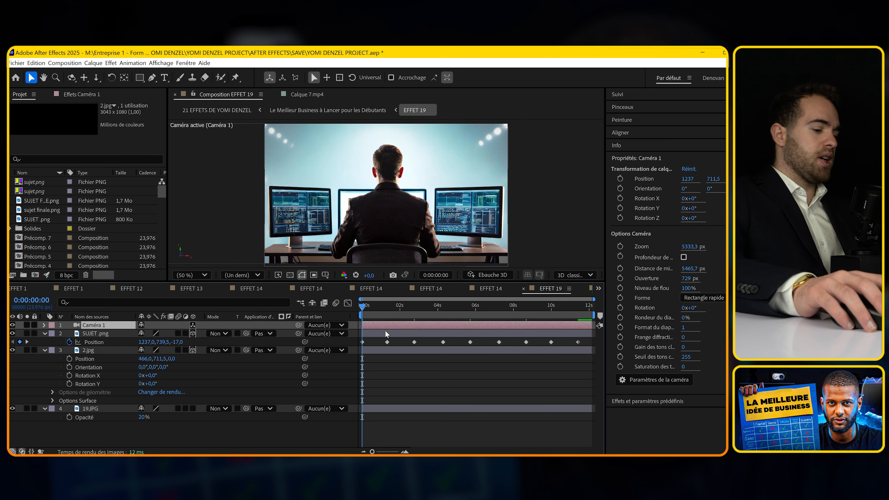
{"action": "key", "text": "p"}
{"action": "left_click_drag", "start_coordinate": [377, 309], "coordinate": [421, 310]}
{"action": "left_click", "coordinate": [70, 333]}
{"action": "key", "text": "Home"}
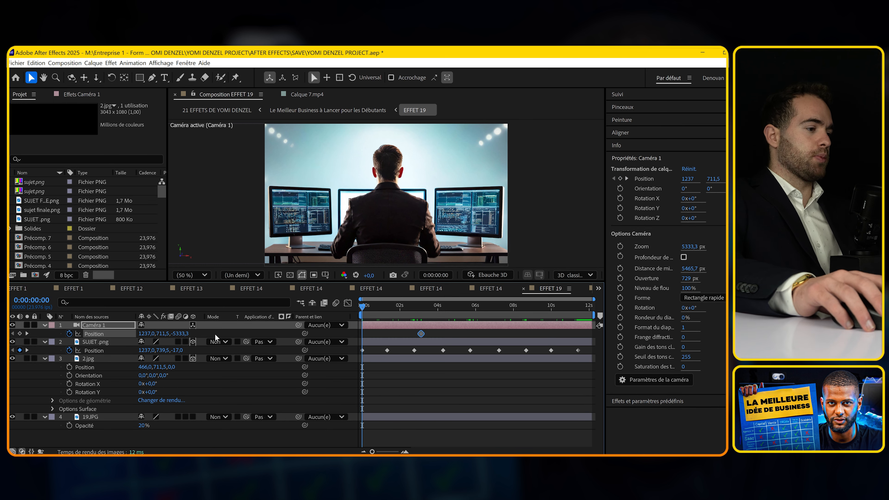
{"action": "left_click_drag", "start_coordinate": [154, 336], "coordinate": [101, 357]}
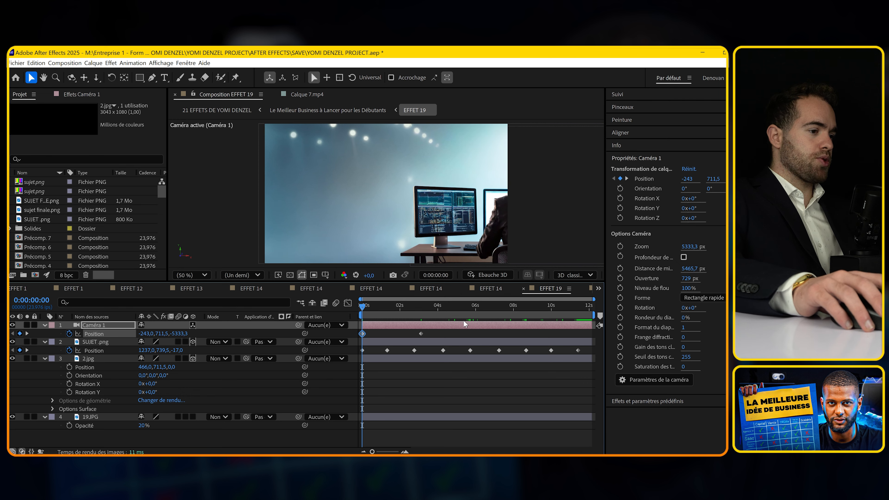
Reshape Caméra 1's Position speed curve for a fast start and a gradual slowdown into the second keyframe, and preview the move
{"action": "left_click", "coordinate": [347, 303]}
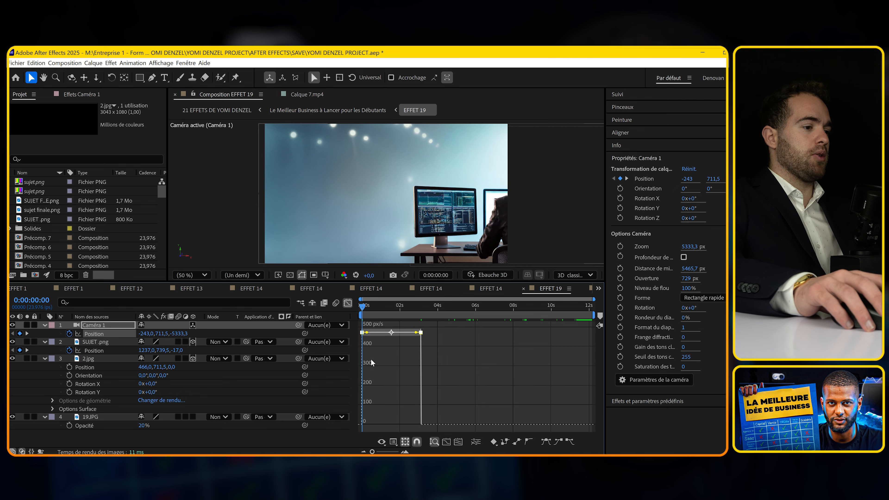
{"action": "key", "text": "="}
{"action": "left_click_drag", "start_coordinate": [470, 332], "coordinate": [420, 424]}
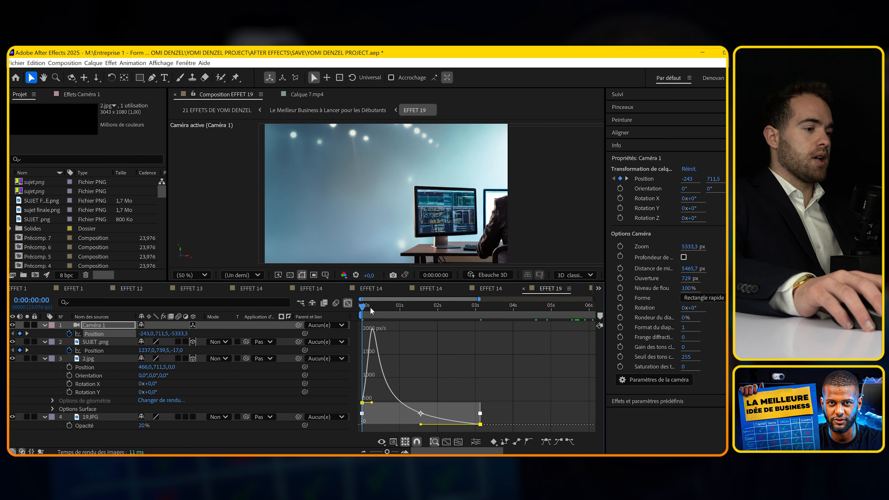
{"action": "left_click", "coordinate": [347, 303]}
{"action": "key", "text": "space"}
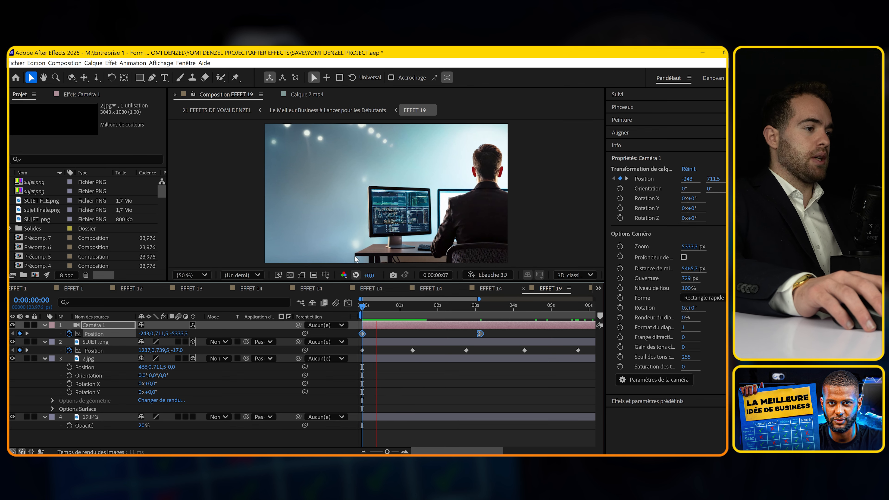
Add a third Position keyframe at 0:00:05:18 that pushes Caméra 1 closer to the subject, and preview the animation
{"action": "key", "text": "-"}
{"action": "left_click_drag", "start_coordinate": [437, 305], "coordinate": [506, 313]}
{"action": "left_click_drag", "start_coordinate": [176, 335], "coordinate": [163, 336]}
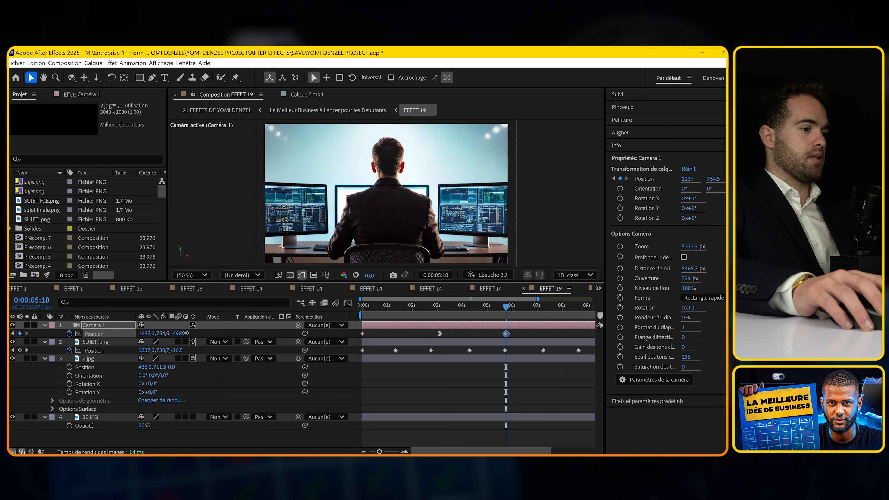
{"action": "left_click_drag", "start_coordinate": [435, 308], "coordinate": [357, 311]}
{"action": "key", "text": "space"}
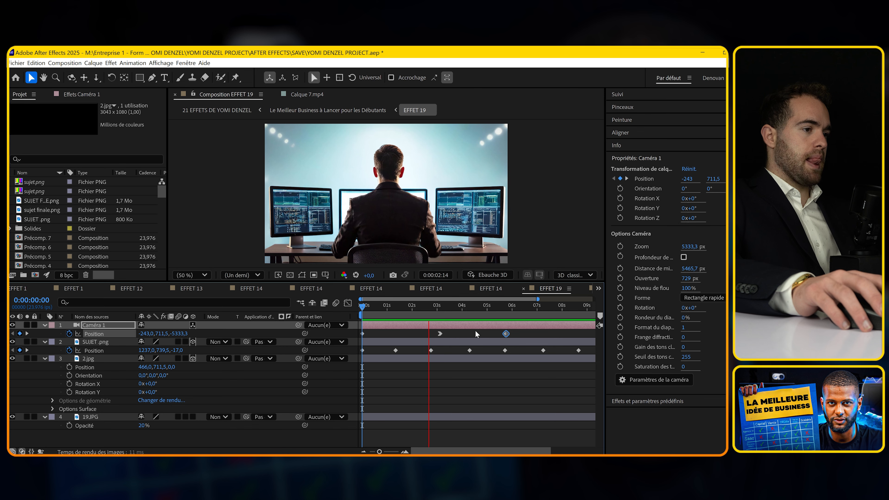
Move Caméra 1's second Position keyframe to about 2.4 seconds and its third to about 4.4 seconds
{"action": "key", "text": "space"}
{"action": "left_click_drag", "start_coordinate": [440, 334], "coordinate": [422, 335]}
{"action": "left_click_drag", "start_coordinate": [506, 334], "coordinate": [414, 330]}
{"action": "left_click", "coordinate": [492, 337]}
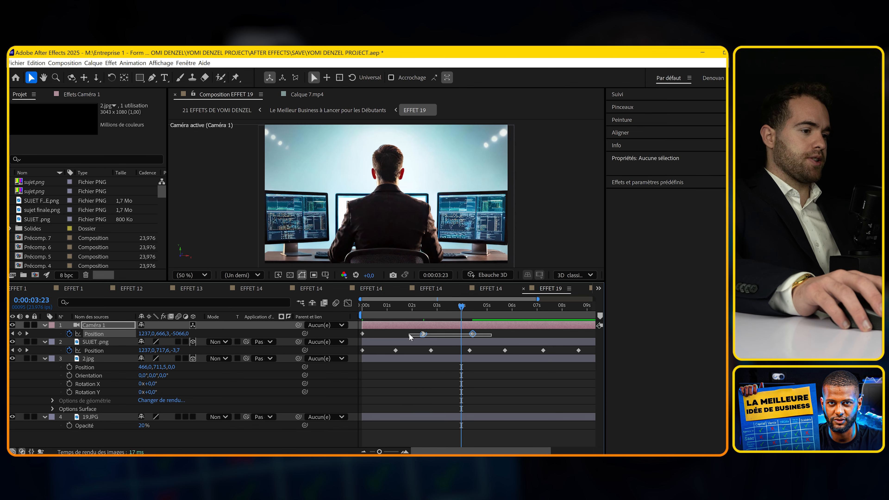
Ease the camera's push-in on the speed graph so it starts fast and slows into the last keyframe, and preview it
{"action": "key", "text": "shift+F3"}
{"action": "left_click_drag", "start_coordinate": [476, 334], "coordinate": [435, 429]}
{"action": "key", "text": "minus"}
{"action": "left_click", "coordinate": [388, 305]}
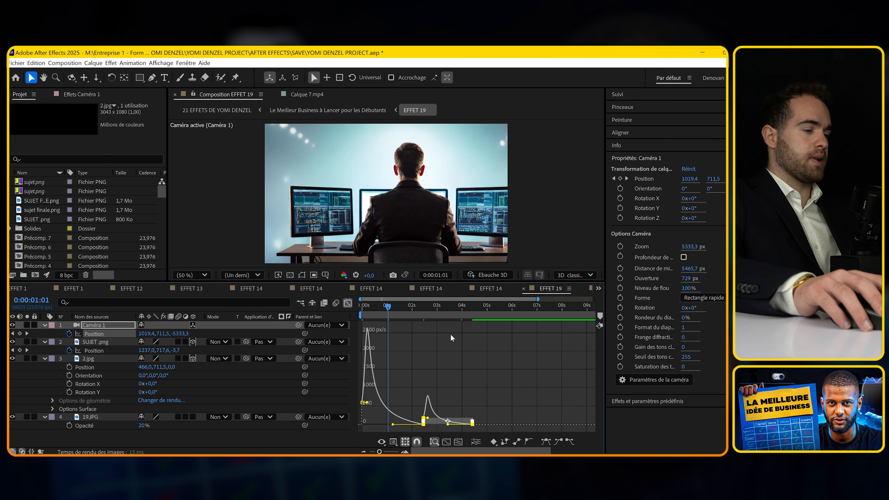
{"action": "left_click", "coordinate": [450, 334]}
{"action": "key", "text": "space"}
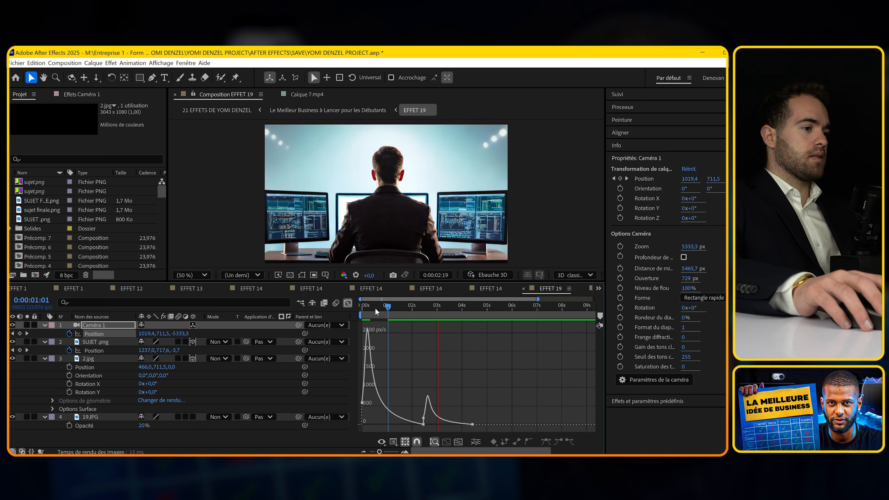
Close the speed graph, go to 0:00:03:17 in the composition and save the project
{"action": "left_click", "coordinate": [347, 302]}
{"action": "left_click", "coordinate": [454, 306]}
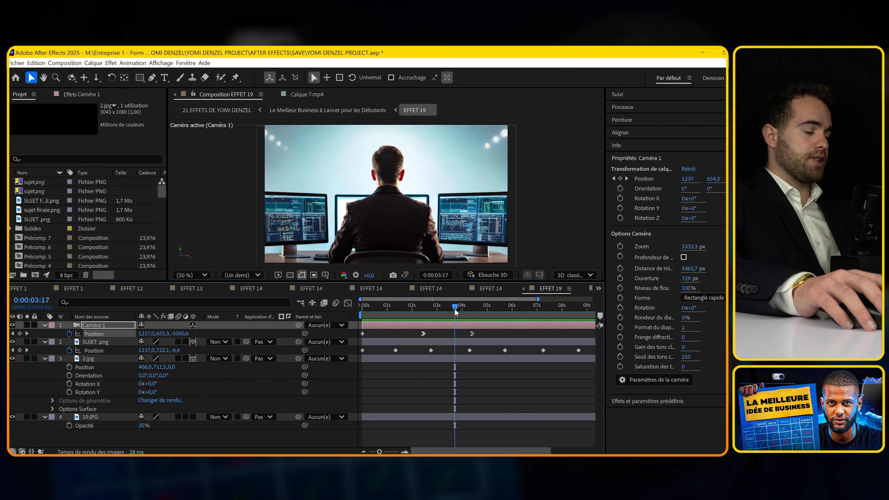
{"action": "key", "text": "ctrl+s"}
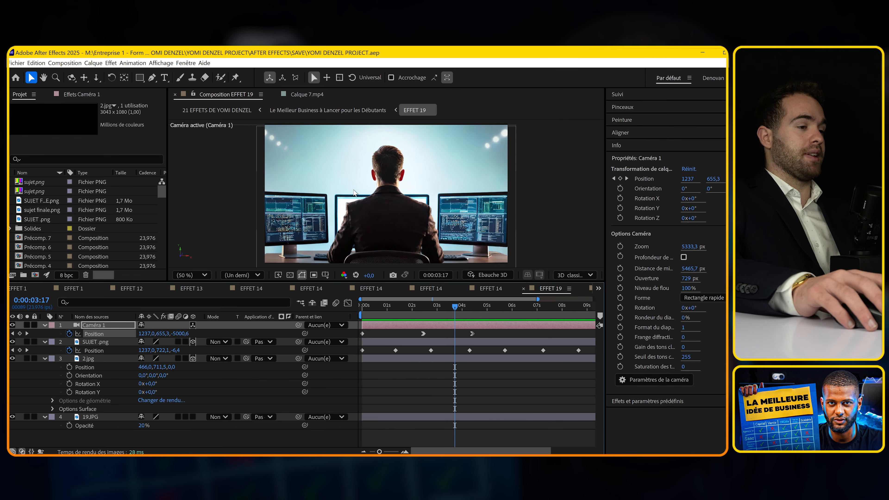
Create a paragraph text box across the subject's head and enter XX.XXX.XXX
{"action": "key", "text": "F2"}
{"action": "key", "text": "t"}
{"action": "key", "text": "ctrl+t"}
{"action": "left_click_drag", "start_coordinate": [308, 147], "coordinate": [474, 189]}
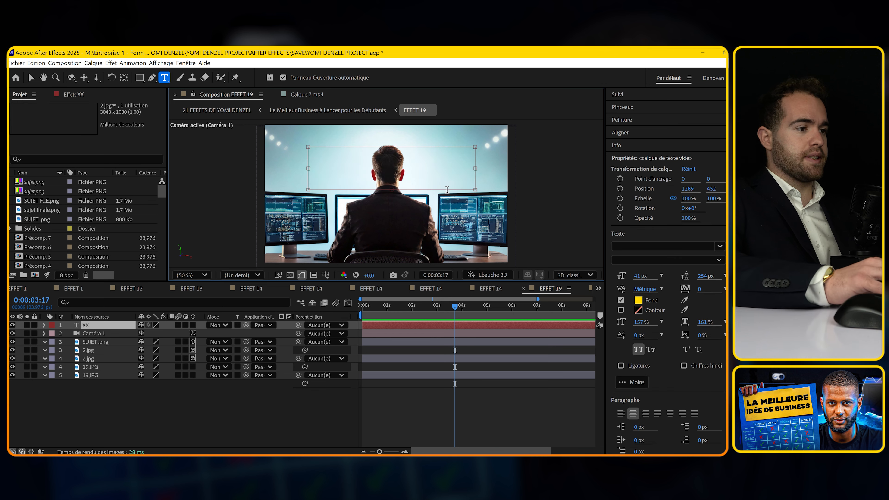
{"action": "type", "text": "XXX.XXX"}
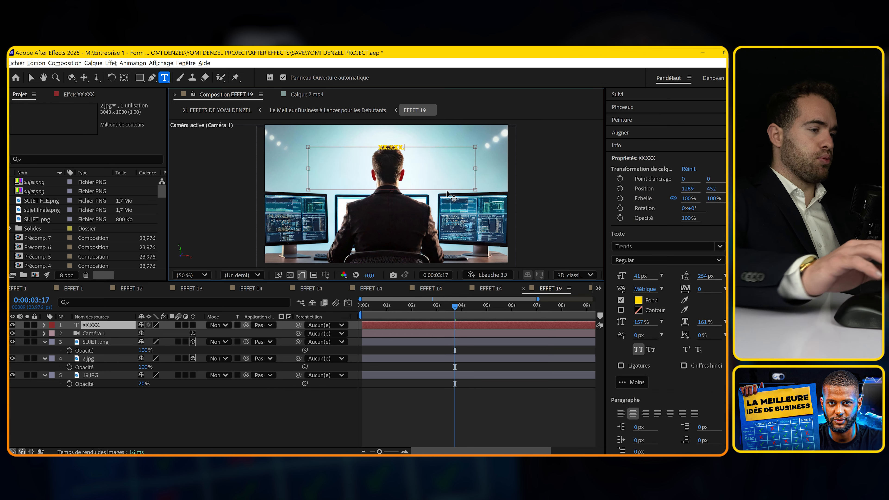
Set the text's fill color to green 00FF11 and its font size to 135 px
{"action": "left_click", "coordinate": [638, 302]}
{"action": "type", "text": "00FF11"}
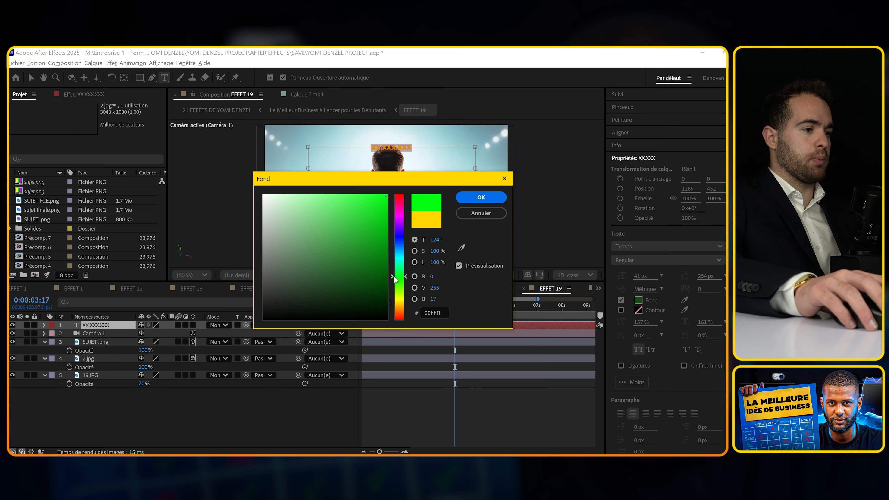
{"action": "left_click", "coordinate": [487, 196]}
{"action": "left_click_drag", "start_coordinate": [637, 276], "coordinate": [660, 280]}
Place the text layer below SUJET.png and position it behind the man's head at 1237, 535.5
{"action": "left_click", "coordinate": [147, 410]}
{"action": "key", "text": "v"}
{"action": "left_click_drag", "start_coordinate": [113, 325], "coordinate": [109, 353]}
{"action": "left_click", "coordinate": [189, 406]}
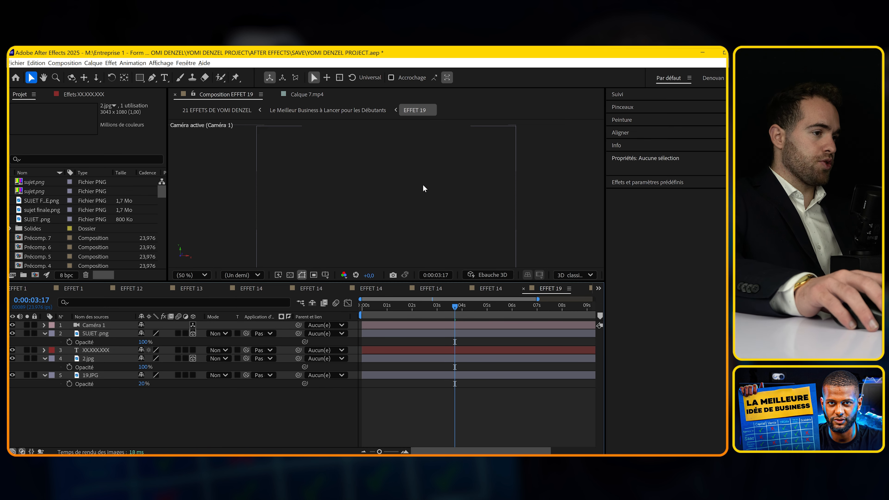
{"action": "left_click", "coordinate": [422, 194]}
{"action": "left_click_drag", "start_coordinate": [418, 181], "coordinate": [421, 176]}
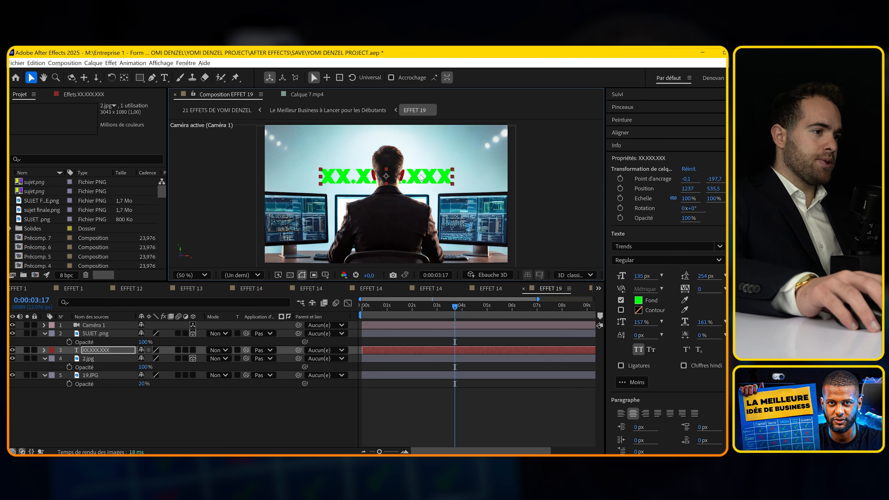
Apply the Perfect Glow V2 preset to the green text and review its glow settings
{"action": "key", "text": "ctrl+space"}
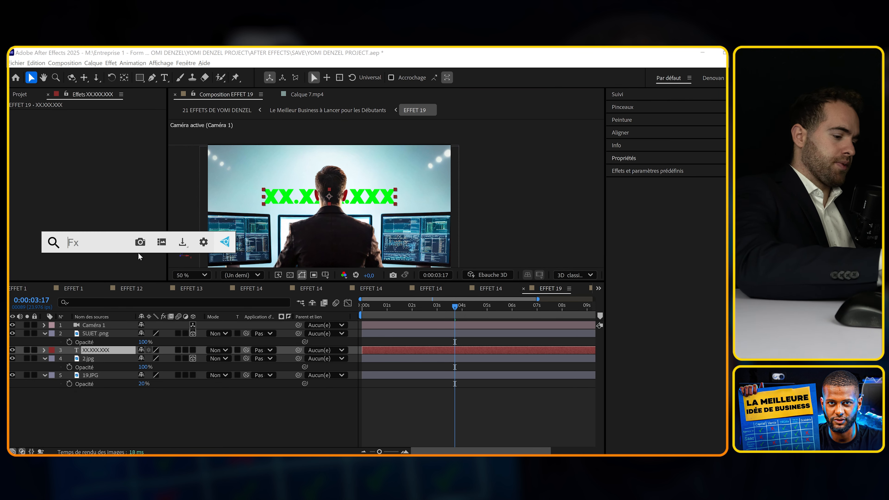
{"action": "type", "text": "perf"}
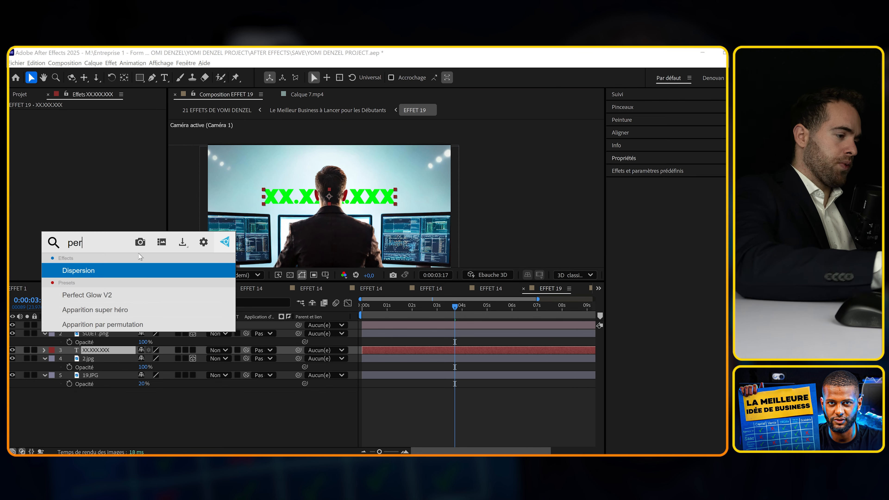
{"action": "key", "text": "Return"}
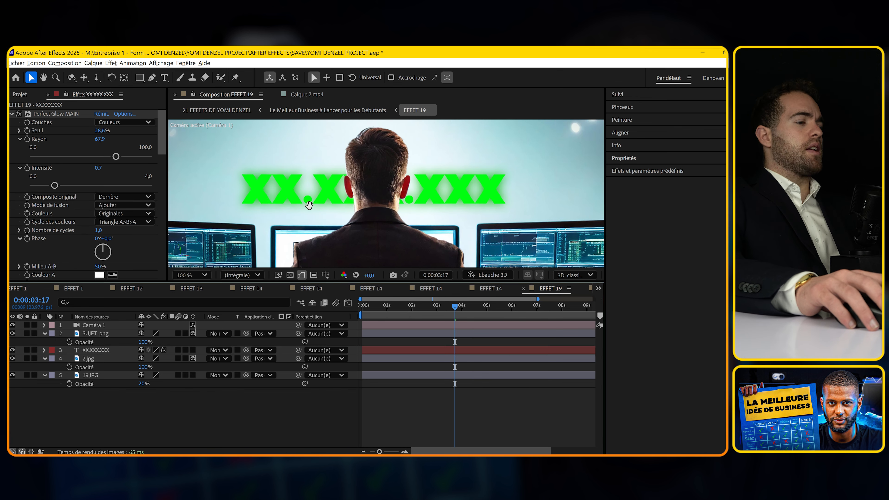
{"action": "left_click_drag", "start_coordinate": [308, 203], "coordinate": [320, 192]}
{"action": "scroll", "coordinate": [70, 198], "scroll_direction": "down", "scroll_amount": 8}
{"action": "scroll", "coordinate": [21, 140], "scroll_direction": "down", "scroll_amount": 8}
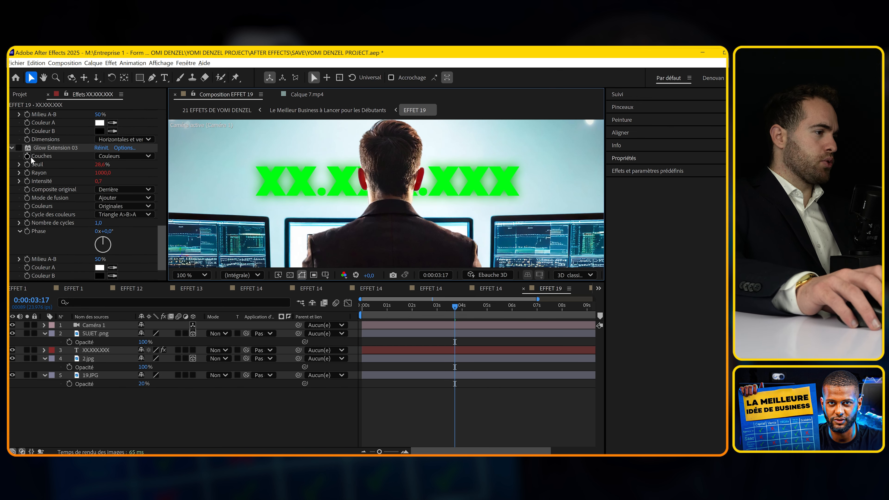
{"action": "scroll", "coordinate": [25, 192], "scroll_direction": "down", "scroll_amount": 10}
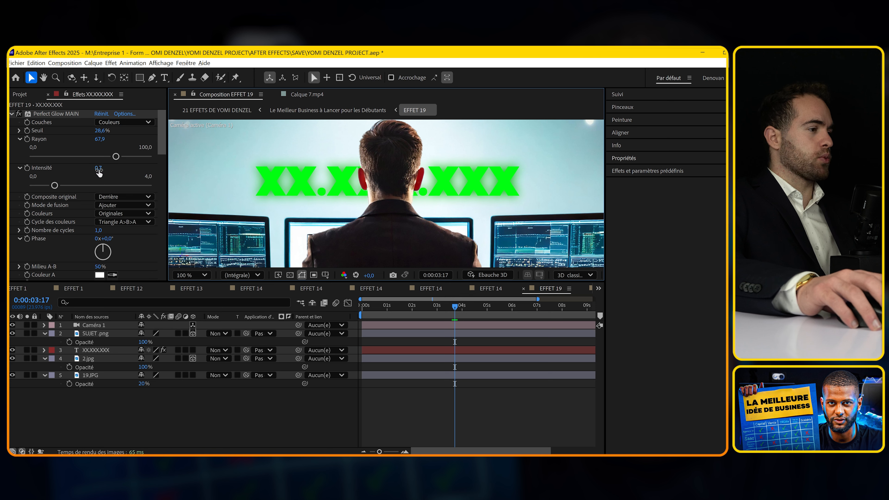
Create an adjustment layer above all layers in the EFFET 19 composition
{"action": "scroll", "coordinate": [403, 185], "scroll_direction": "down", "scroll_amount": 2}
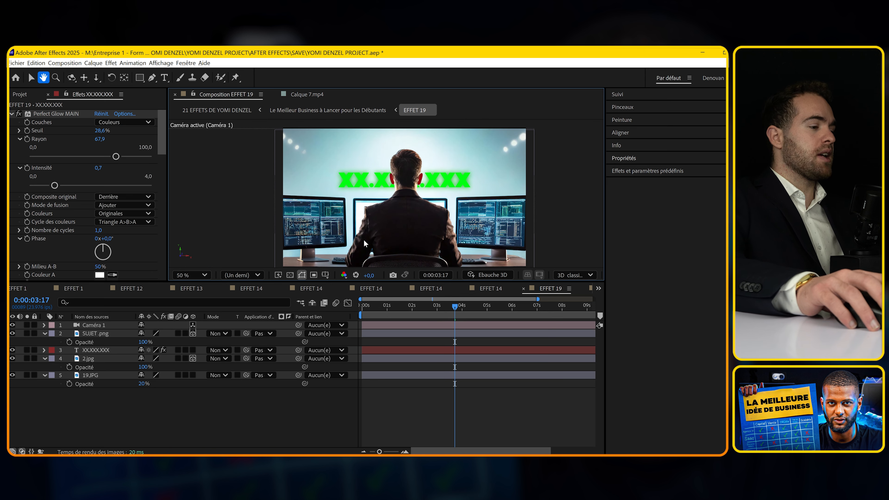
{"action": "right_click", "coordinate": [264, 399]}
{"action": "mouse_move", "coordinate": [336, 305]}
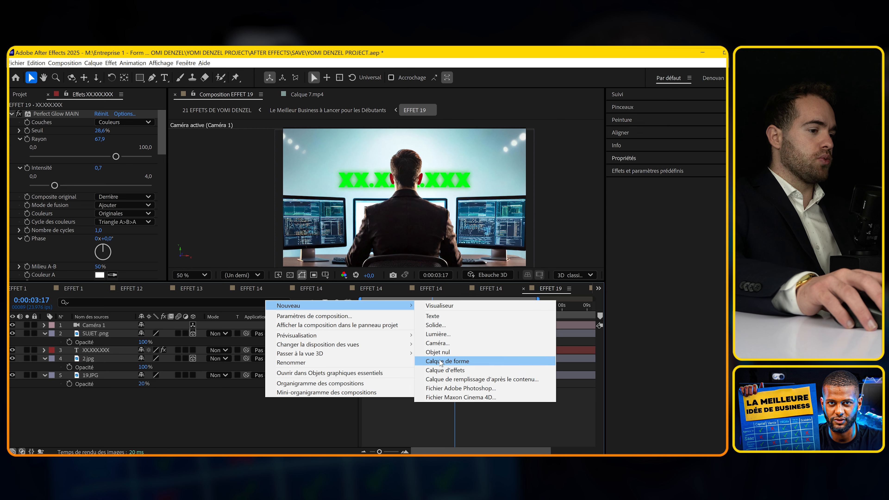
{"action": "left_click", "coordinate": [443, 362]}
Apply CC Vignette to the adjustment layer with Amount 151 and Angle of View 54.1
{"action": "key", "text": "ctrl+space"}
{"action": "type", "text": "vig"}
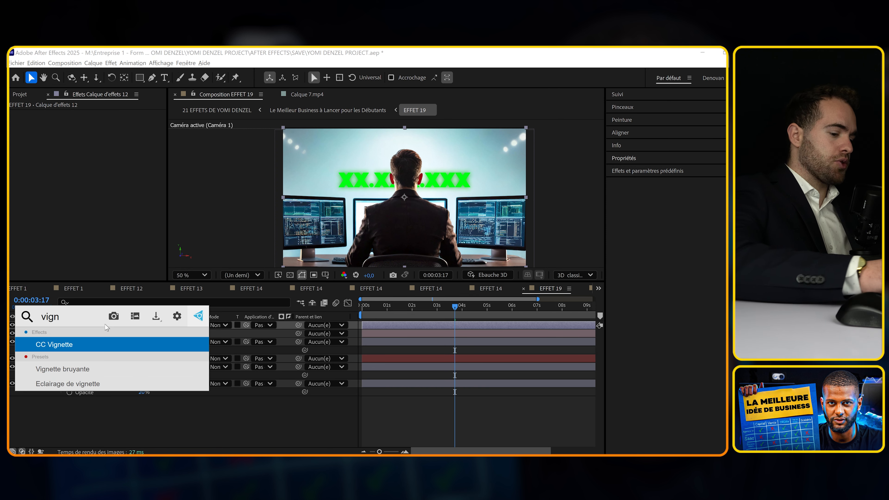
{"action": "type", "text": "n"}
{"action": "key", "text": "Return"}
{"action": "left_click_drag", "start_coordinate": [99, 131], "coordinate": [159, 140]}
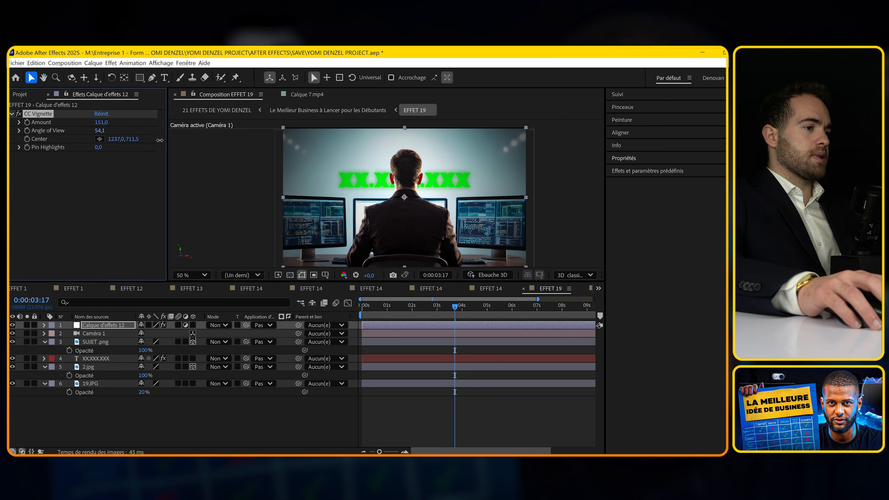
Keyframe the adjustment layer's opacity from 0% to 100% and move the two keyframes closer together
{"action": "left_click", "coordinate": [145, 412]}
{"action": "left_click", "coordinate": [405, 322]}
{"action": "key", "text": "t"}
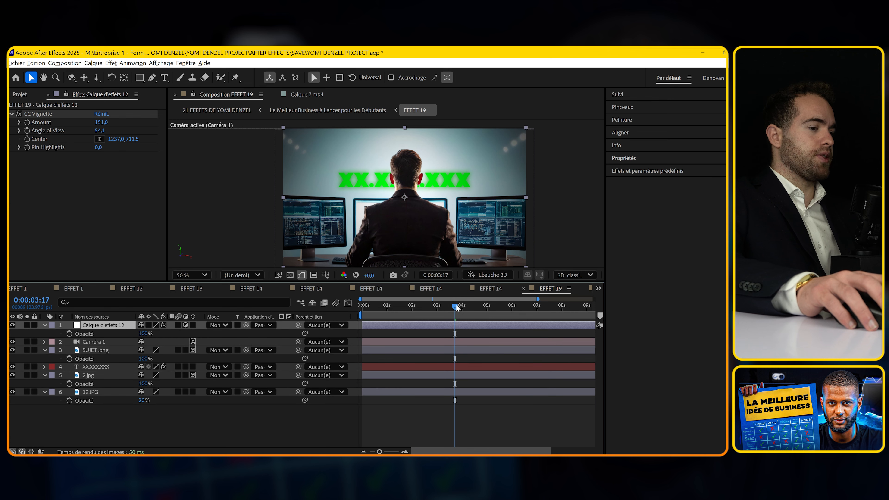
{"action": "left_click", "coordinate": [66, 336]}
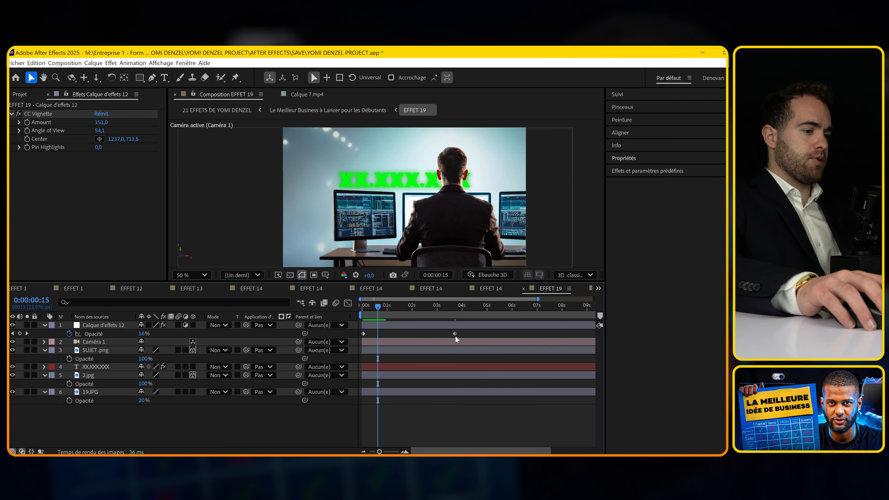
{"action": "left_click_drag", "start_coordinate": [455, 334], "coordinate": [384, 336]}
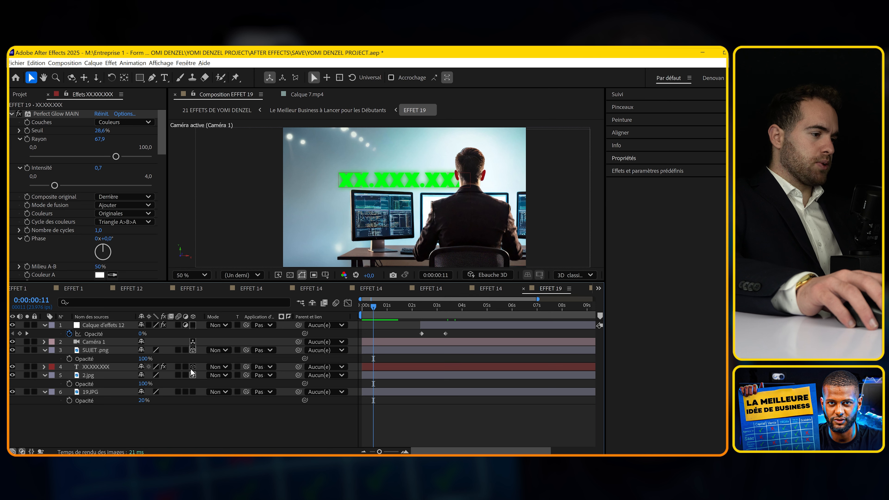
Turn the XX.XXX.XXX text into a 3D layer and check its placement further along the timeline
{"action": "left_click", "coordinate": [192, 368]}
{"action": "left_click", "coordinate": [398, 367]}
{"action": "left_click_drag", "start_coordinate": [425, 305], "coordinate": [452, 320]}
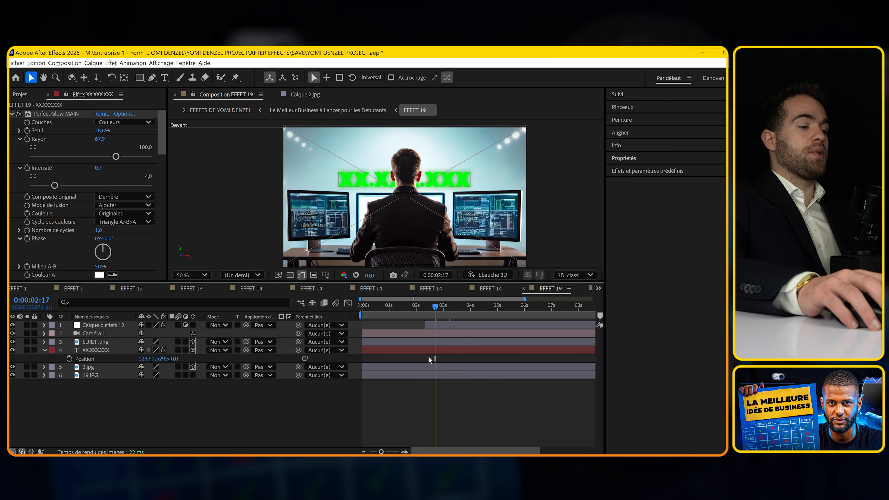
Keyframe the text's position with Easy Ease, rising from Y 769.5 at 0:00:02:08 to Y 529.5 at 0:00:03:09
{"action": "left_click", "coordinate": [427, 349]}
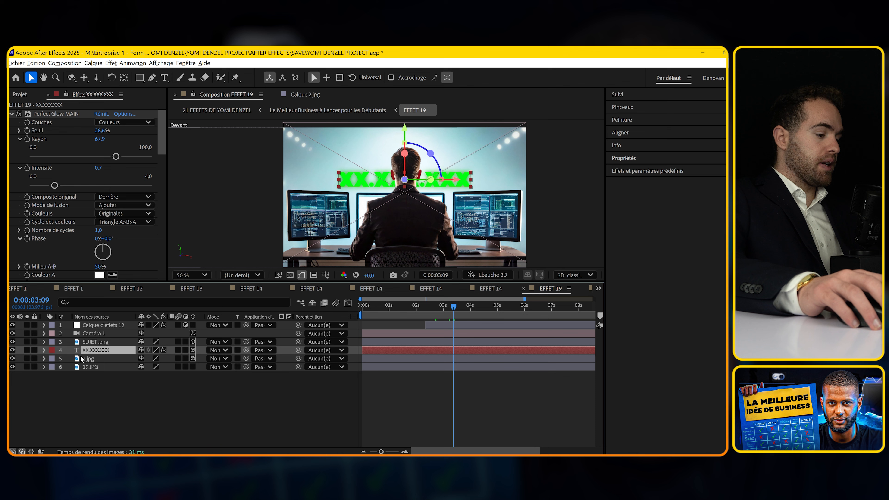
{"action": "key", "text": "p"}
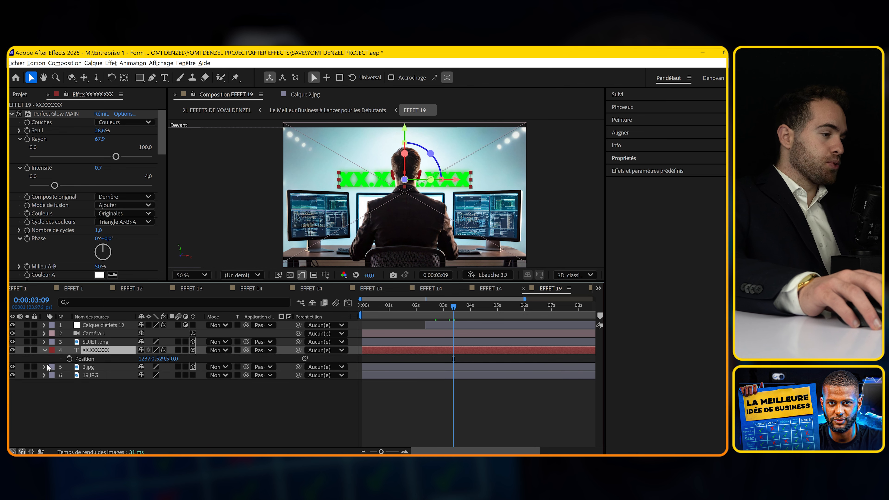
{"action": "left_click", "coordinate": [68, 359]}
{"action": "left_click_drag", "start_coordinate": [442, 308], "coordinate": [425, 309]}
{"action": "left_click_drag", "start_coordinate": [169, 359], "coordinate": [402, 366]}
{"action": "key", "text": "F9"}
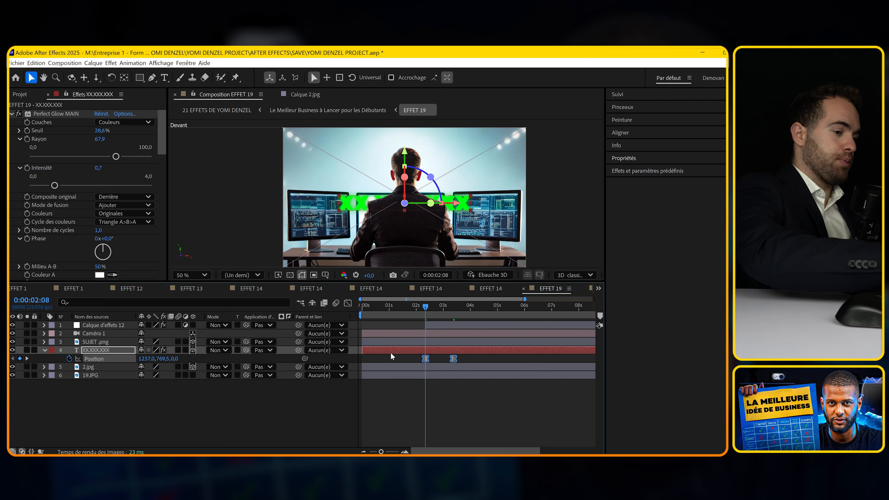
Preview the text's rise from behind the man and move its last position keyframe earlier to speed it up
{"action": "left_click", "coordinate": [345, 303]}
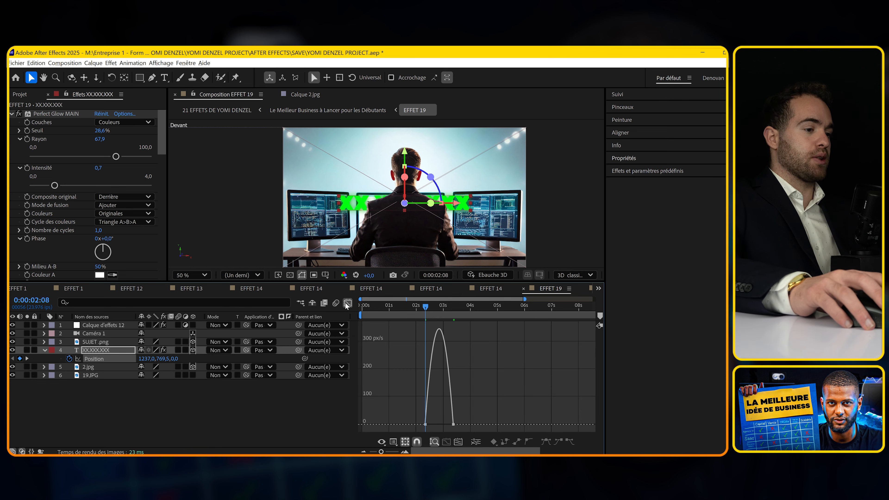
{"action": "left_click", "coordinate": [345, 303]}
{"action": "left_click", "coordinate": [405, 308]}
{"action": "scroll", "coordinate": [404, 310], "scroll_direction": "up", "scroll_amount": 1}
{"action": "key", "text": "space"}
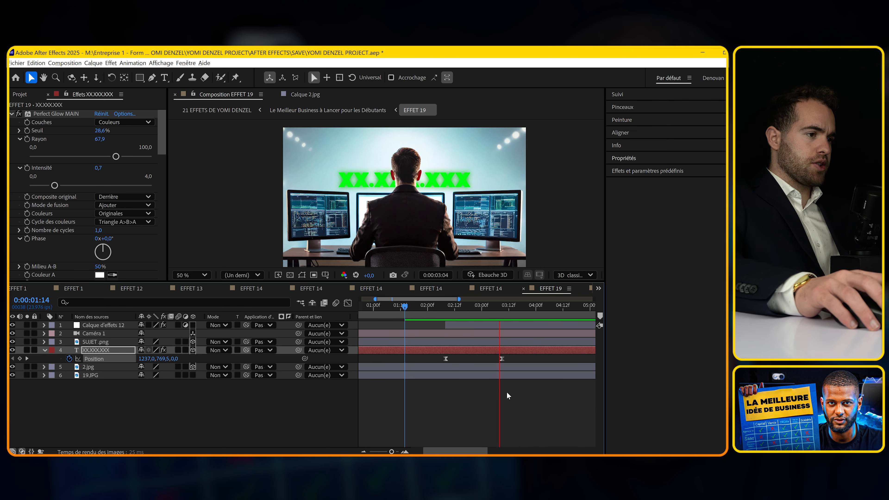
{"action": "left_click_drag", "start_coordinate": [501, 359], "coordinate": [473, 358]}
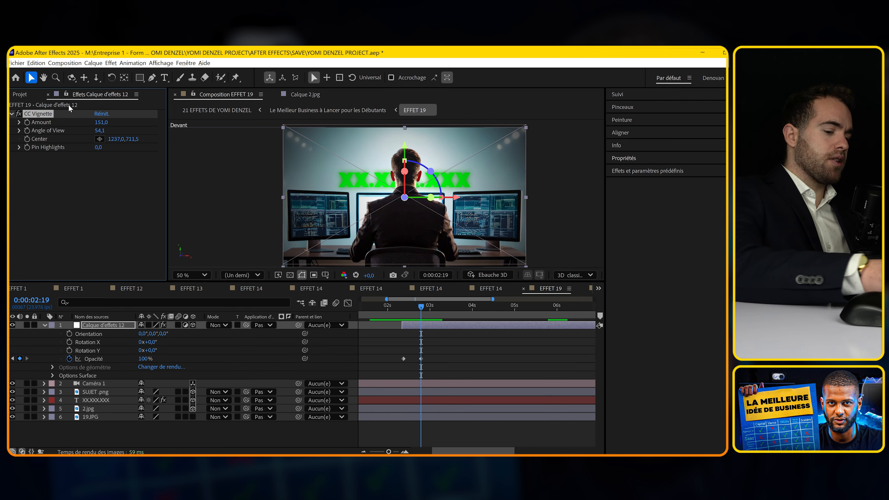
Replace CC Vignette on the adjustment layer with the Volet linéaire (Linear Wipe) effect
{"action": "key", "text": "Delete"}
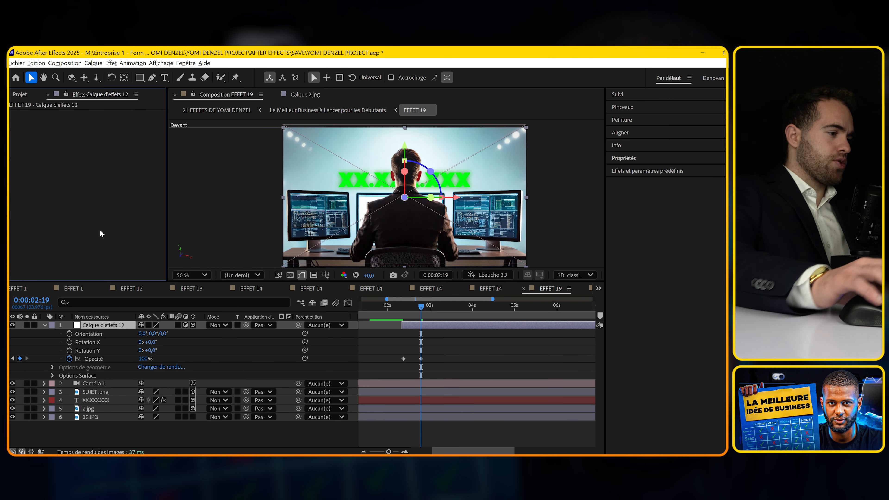
{"action": "key", "text": "ctrl+space"}
{"action": "type", "text": "volez"}
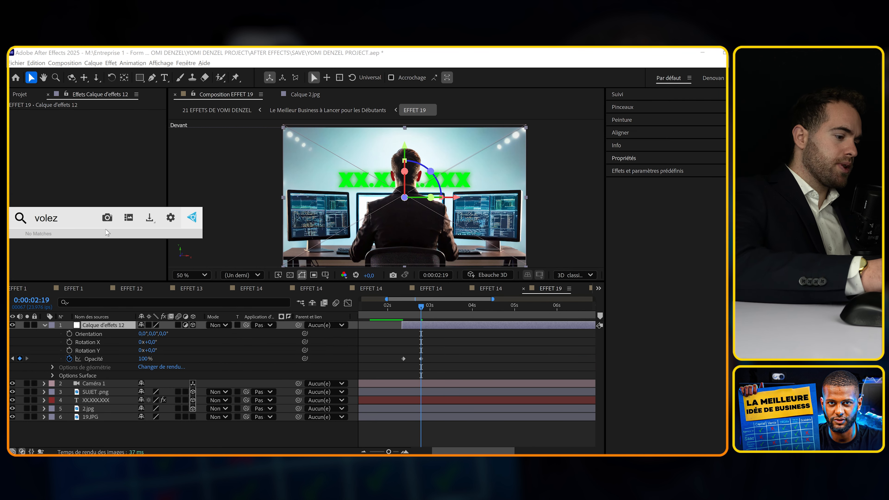
{"action": "key", "text": "BackSpace"}
{"action": "type", "text": "t"}
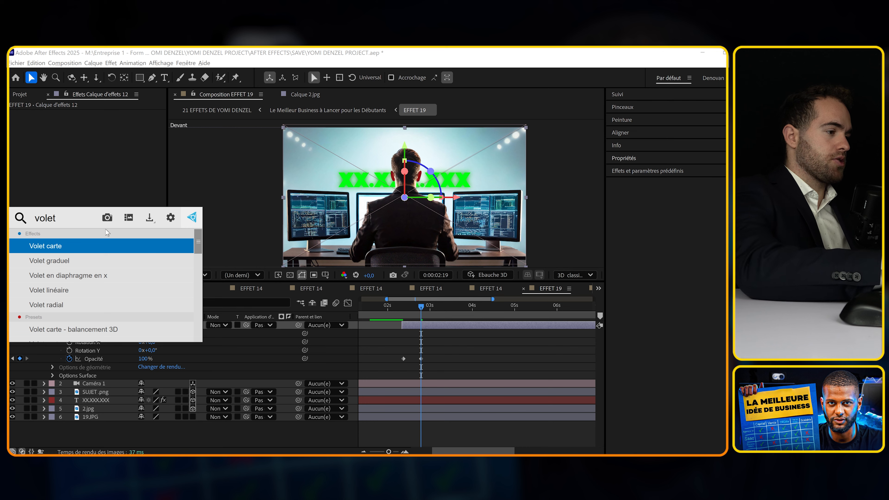
{"action": "type", "text": " li"}
{"action": "key", "text": "Return"}
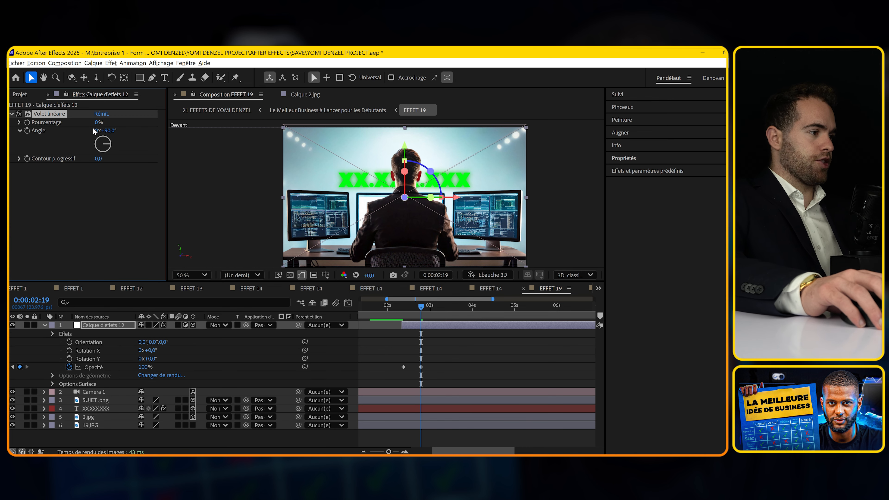
Set the linear wipe to 14% at an angle of 180° with a feather of 640
{"action": "left_click", "coordinate": [100, 124]}
{"action": "left_click_drag", "start_coordinate": [97, 122], "coordinate": [107, 136]}
{"action": "key", "text": "Return"}
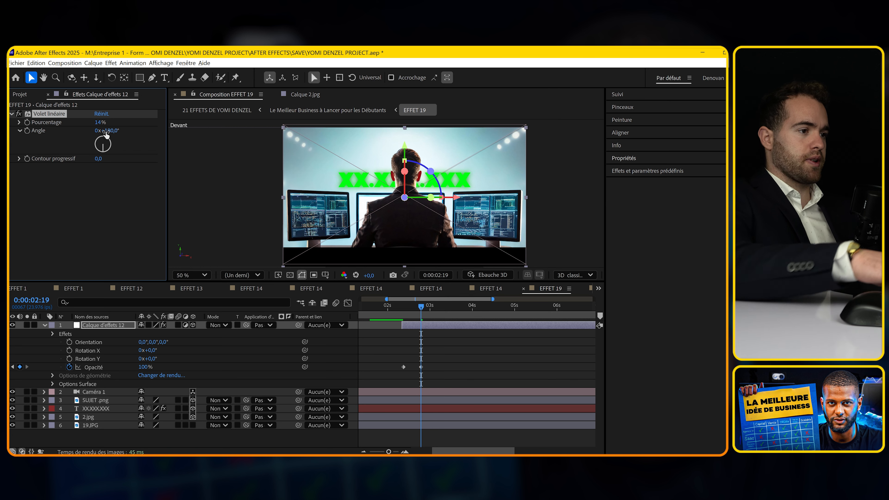
{"action": "left_click_drag", "start_coordinate": [99, 158], "coordinate": [398, 162]}
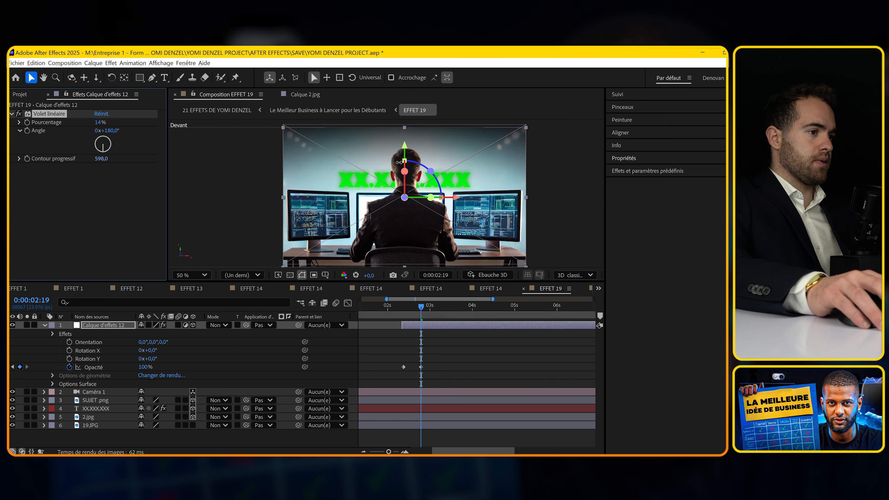
{"action": "left_click", "coordinate": [497, 378]}
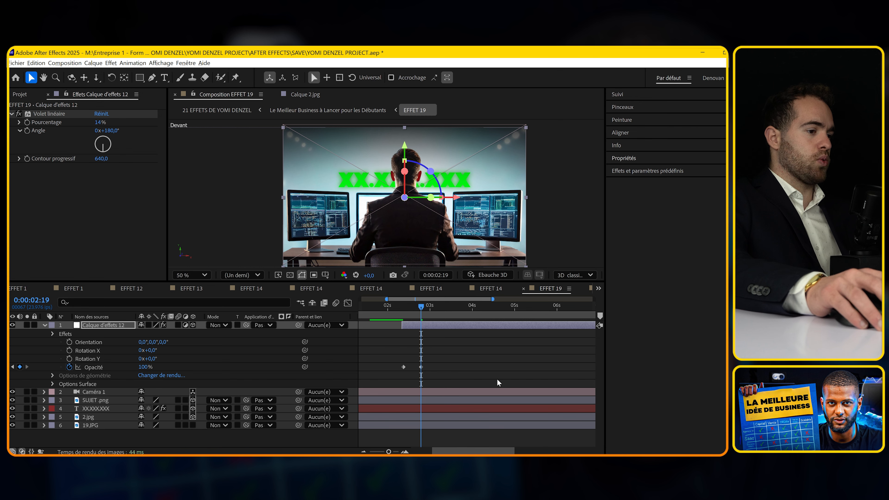
Remove the adjustment layer's opacity keyframes and keyframe the wipe percentage from 0% at 0:00:02:08 to 14% at 0:00:02:19
{"action": "key", "text": "ctrl+a"}
{"action": "key", "text": "u"}
{"action": "key", "text": "u"}
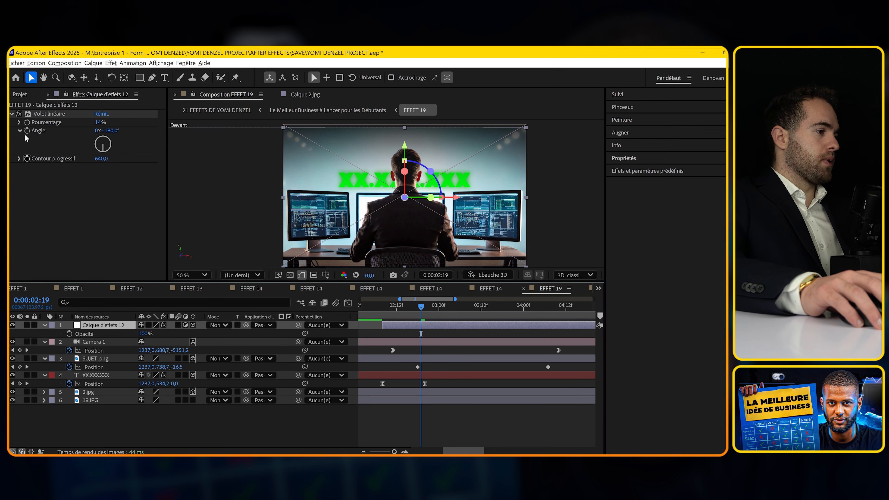
{"action": "left_click", "coordinate": [27, 122]}
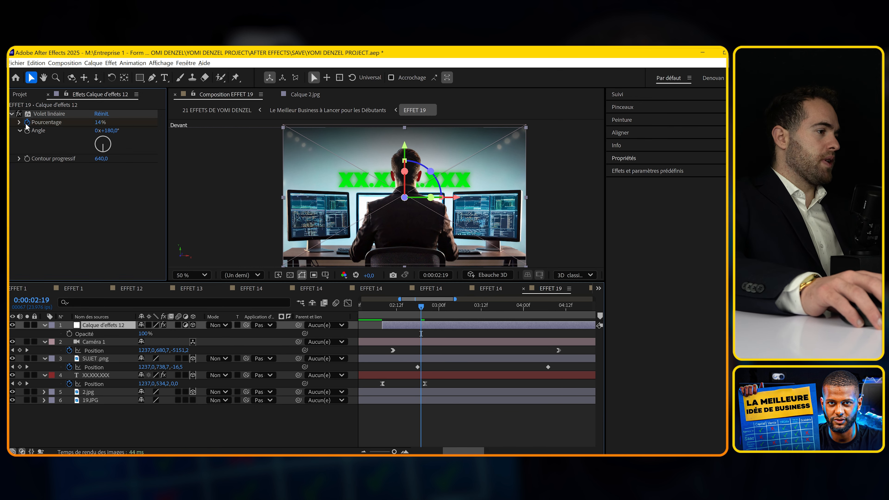
{"action": "left_click_drag", "start_coordinate": [389, 307], "coordinate": [382, 307]}
{"action": "left_click", "coordinate": [100, 121]}
{"action": "type", "text": "0"}
{"action": "key", "text": "Return"}
{"action": "key", "text": "u"}
{"action": "key", "text": "space"}
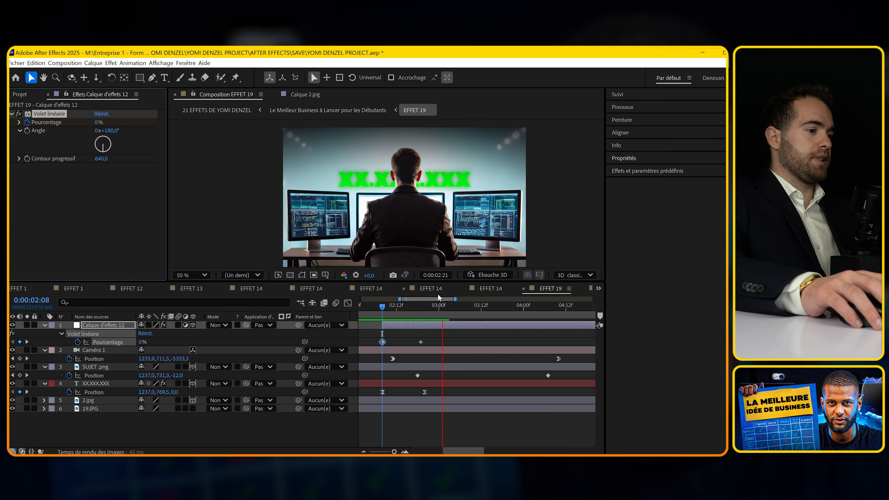
Set the linear wipe's feather to 830, try 10% at its final percentage keyframe, and settle on 7%
{"action": "left_click", "coordinate": [420, 306]}
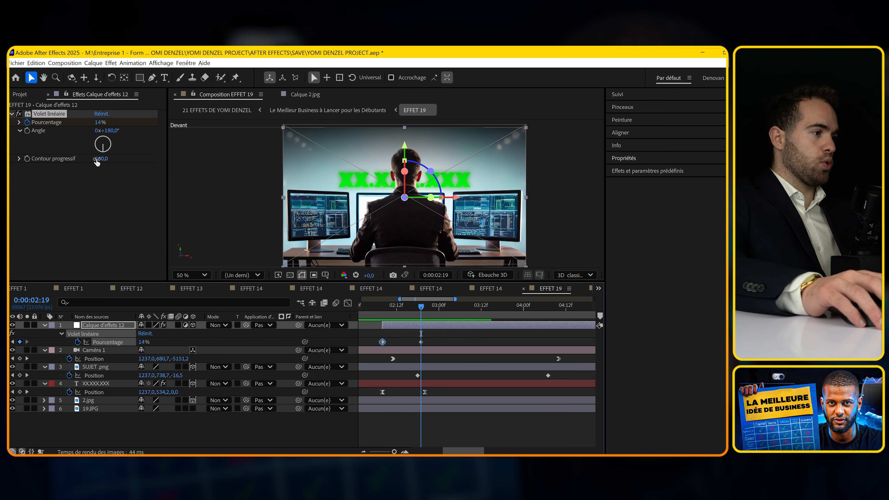
{"action": "left_click_drag", "start_coordinate": [97, 159], "coordinate": [136, 158]}
{"action": "left_click_drag", "start_coordinate": [101, 123], "coordinate": [96, 123]}
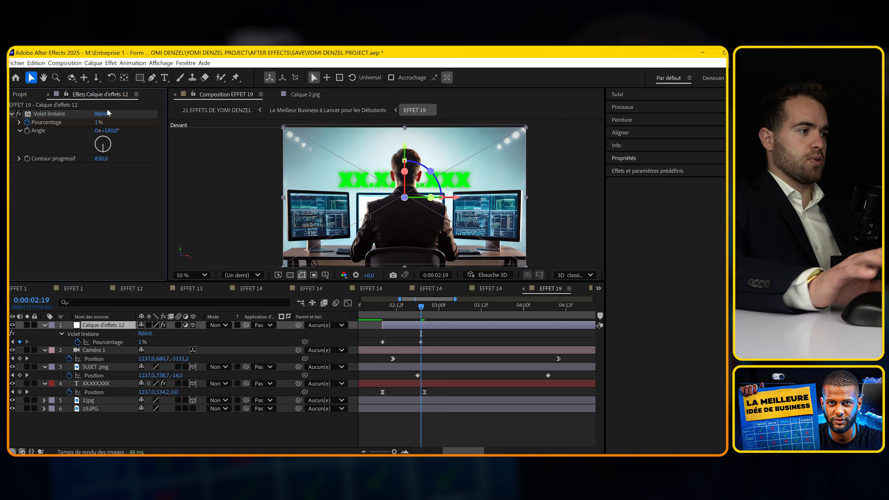
{"action": "type", "text": "10"}
{"action": "key", "text": "Return"}
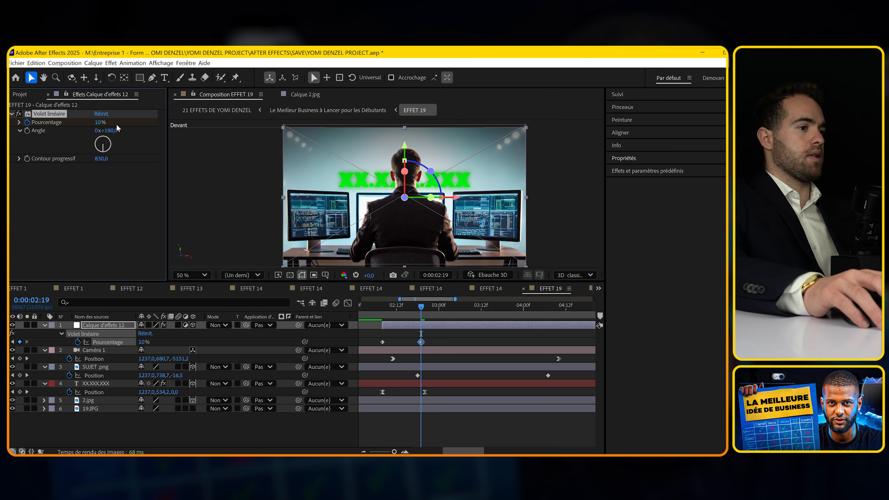
{"action": "left_click_drag", "start_coordinate": [396, 308], "coordinate": [336, 328]}
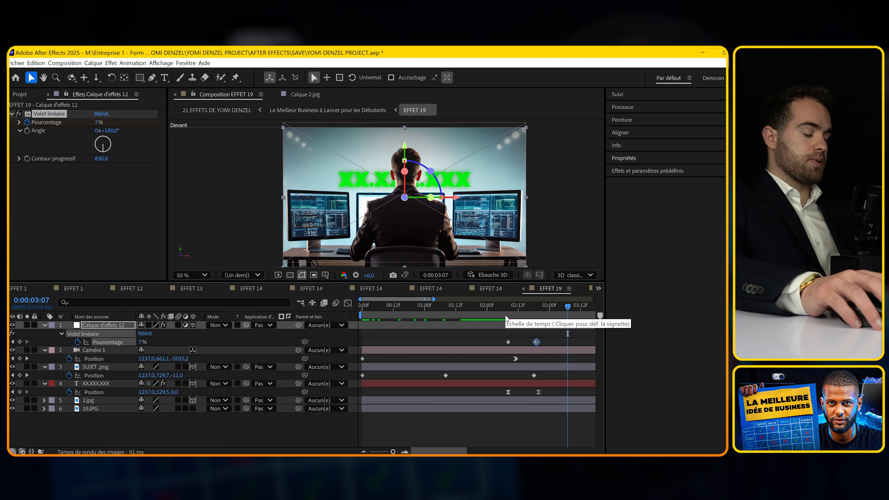
Save the project and switch to the extended background document in Photoshop
{"action": "key", "text": "ctrl+s"}
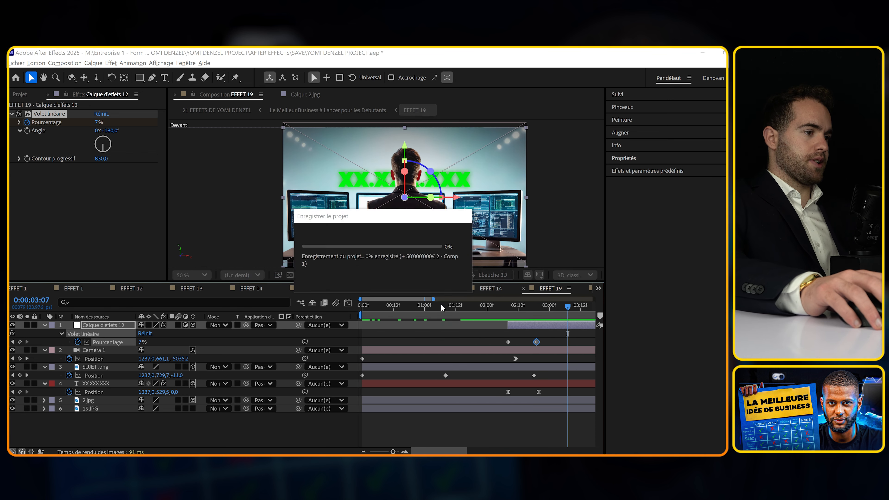
{"action": "key", "text": "alt+Tab"}
{"action": "key", "text": "alt+Tab"}
{"action": "key", "text": "alt+Tab"}
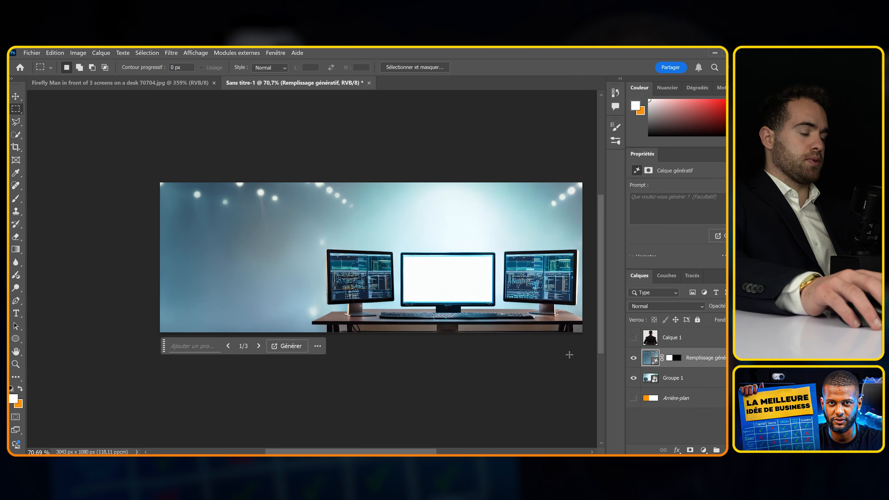
Quick-select the monitors' display areas on the Groupe 1 layer and extend the selection over the middle monitor's upper bezel
{"action": "scroll", "coordinate": [521, 294], "scroll_direction": "up", "scroll_amount": 3}
{"action": "key", "text": "b"}
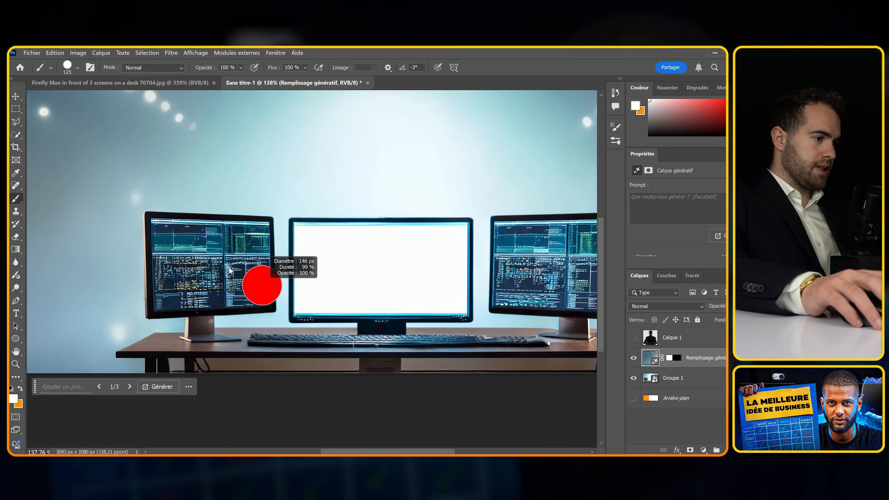
{"action": "left_click", "coordinate": [258, 284]}
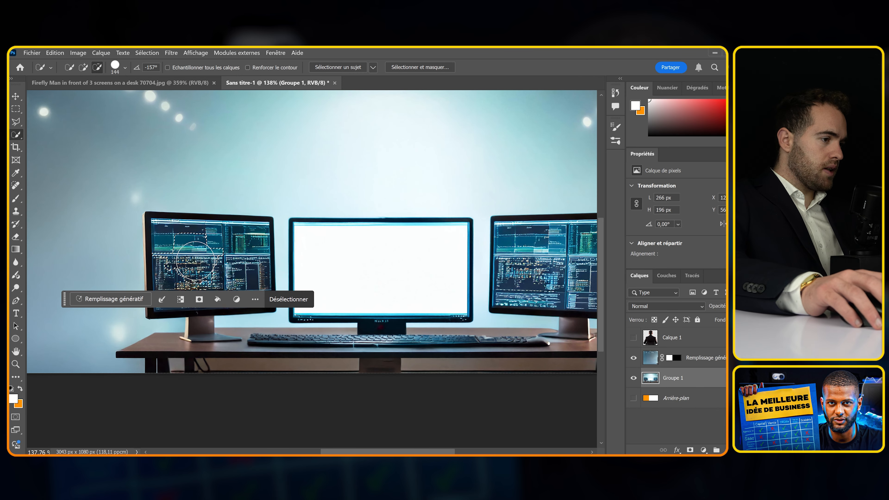
{"action": "mouse_move", "coordinate": [178, 260]}
{"action": "left_mouse_down"}
{"action": "mouse_move", "coordinate": [213, 261]}
{"action": "mouse_move", "coordinate": [192, 264]}
{"action": "left_mouse_up"}
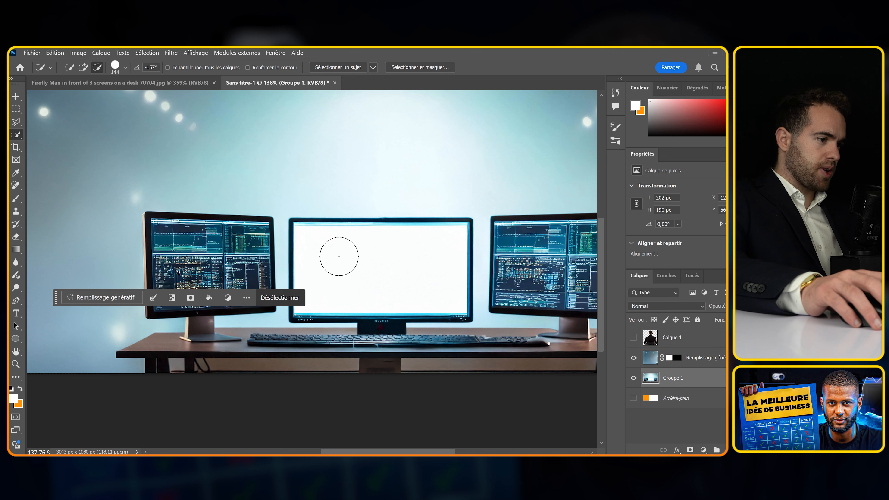
{"action": "left_click_drag", "start_coordinate": [359, 262], "coordinate": [345, 263]}
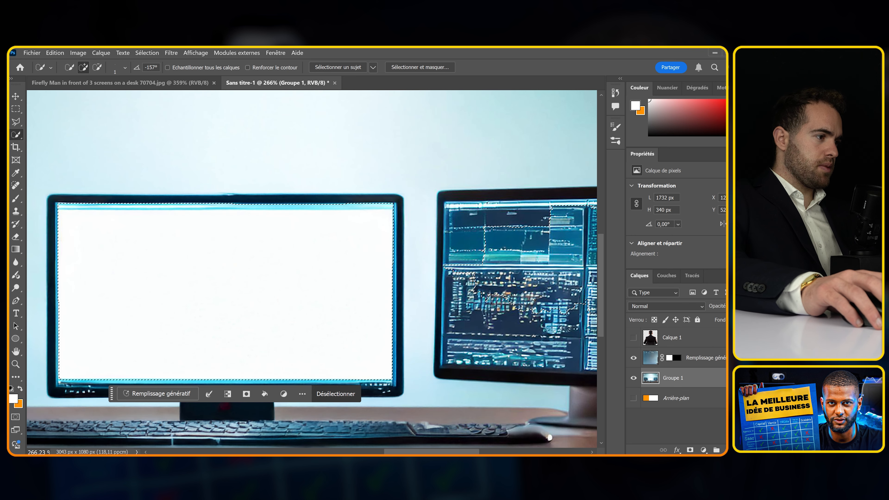
{"action": "left_click_drag", "start_coordinate": [102, 207], "coordinate": [277, 199], "text": "alt"}
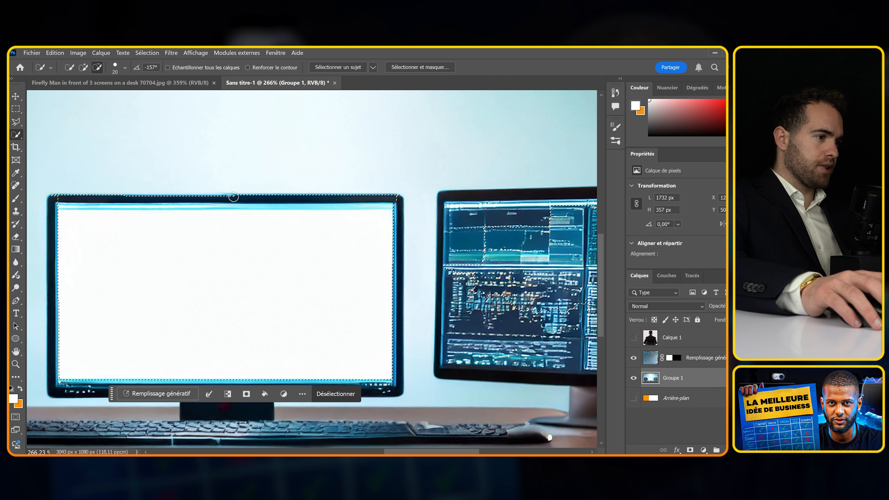
Extend the quick selection to the frames of the right and left monitors on the Groupe 1 layer
{"action": "scroll", "coordinate": [404, 263], "scroll_direction": "down", "scroll_amount": 1}
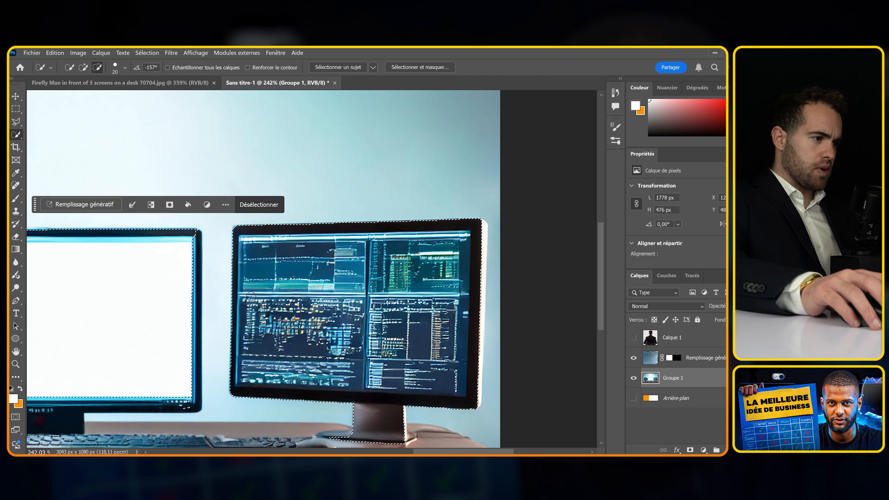
{"action": "left_click_drag", "start_coordinate": [131, 294], "coordinate": [433, 270]}
{"action": "left_click_drag", "start_coordinate": [491, 264], "coordinate": [492, 310]}
{"action": "left_click_drag", "start_coordinate": [190, 297], "coordinate": [180, 258]}
{"action": "left_click_drag", "start_coordinate": [194, 294], "coordinate": [478, 262]}
{"action": "left_click_drag", "start_coordinate": [327, 263], "coordinate": [415, 191]}
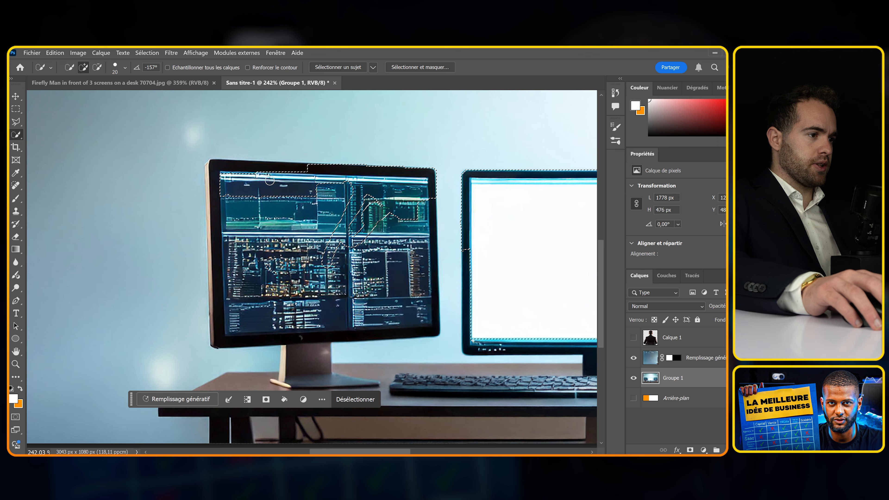
{"action": "mouse_move", "coordinate": [224, 172]}
{"action": "left_mouse_down"}
{"action": "mouse_move", "coordinate": [276, 174]}
{"action": "mouse_move", "coordinate": [218, 180]}
{"action": "mouse_move", "coordinate": [217, 214]}
{"action": "mouse_move", "coordinate": [213, 167]}
{"action": "mouse_move", "coordinate": [209, 211]}
{"action": "left_mouse_up"}
{"action": "mouse_move", "coordinate": [305, 233]}
{"action": "left_mouse_down"}
{"action": "mouse_move", "coordinate": [330, 201]}
{"action": "mouse_move", "coordinate": [341, 226]}
{"action": "mouse_move", "coordinate": [318, 236]}
{"action": "mouse_move", "coordinate": [365, 242]}
{"action": "left_mouse_up"}
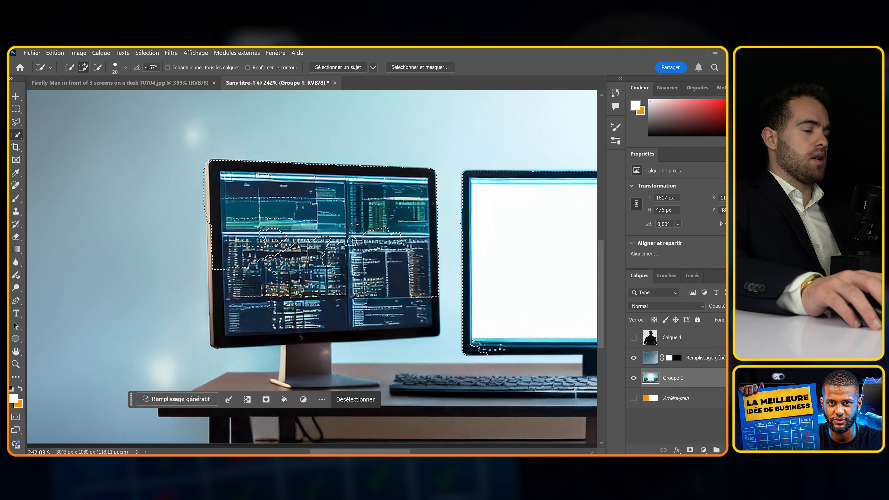
Copy the selected monitors to a new layer and hide the generative fill and Groupe 1 layers
{"action": "scroll", "coordinate": [369, 241], "scroll_direction": "down", "scroll_amount": 5}
{"action": "scroll", "coordinate": [383, 233], "scroll_direction": "down", "scroll_amount": 1}
{"action": "key", "text": "ctrl+j"}
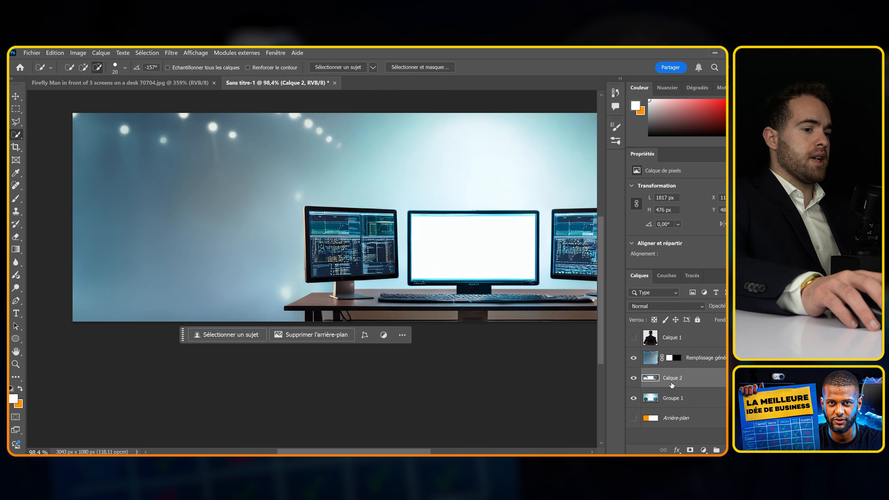
{"action": "left_click", "coordinate": [633, 357]}
{"action": "left_click", "coordinate": [633, 398]}
{"action": "left_click_drag", "start_coordinate": [509, 292], "coordinate": [395, 301]}
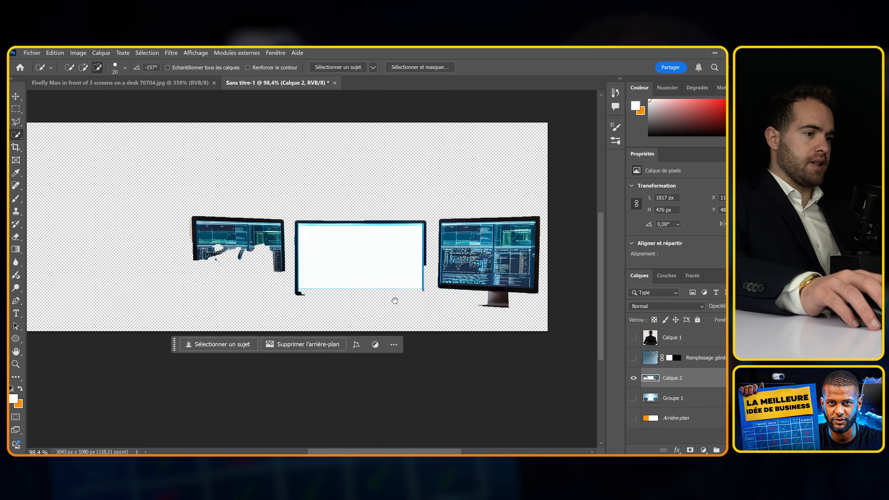
{"action": "scroll", "coordinate": [488, 284], "scroll_direction": "down", "scroll_amount": 1}
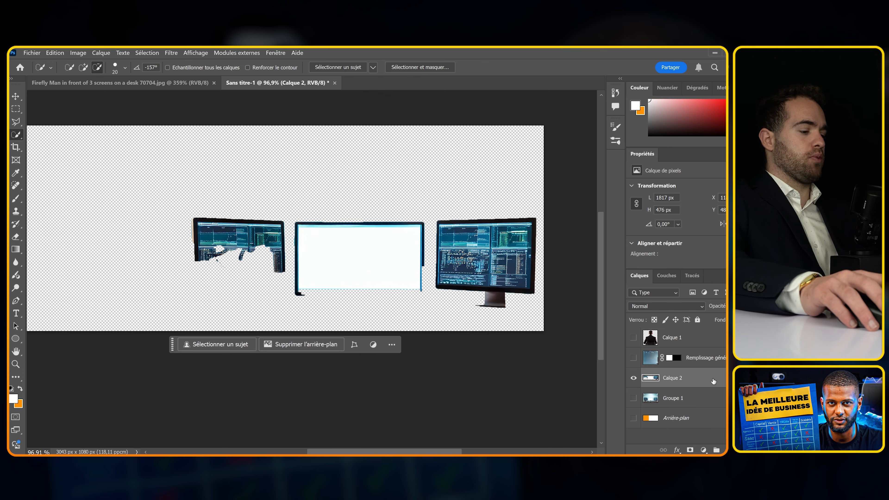
Save the isolated monitors as a PNG named "screens" in the FX 19 folder with medium file size
{"action": "key", "text": "ctrl+shift+s"}
{"action": "left_click", "coordinate": [142, 313]}
{"action": "left_click", "coordinate": [95, 263]}
{"action": "type", "text": "s"}
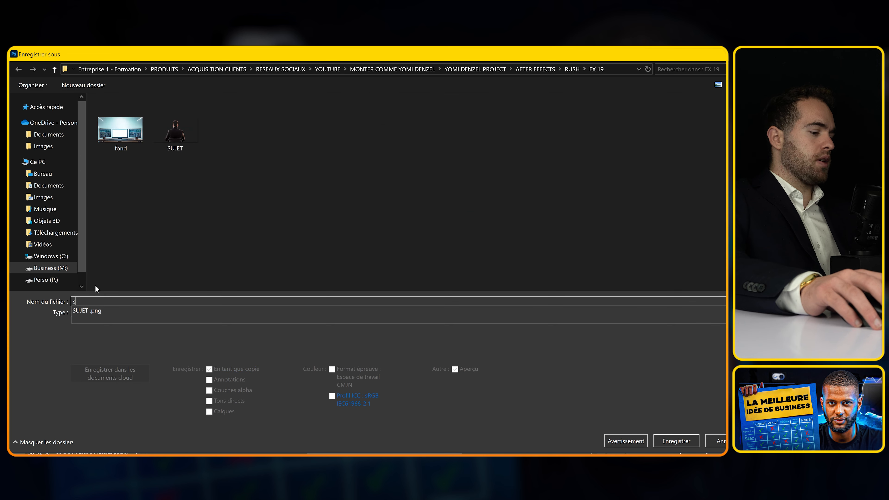
{"action": "type", "text": "creens"}
{"action": "key", "text": "Return"}
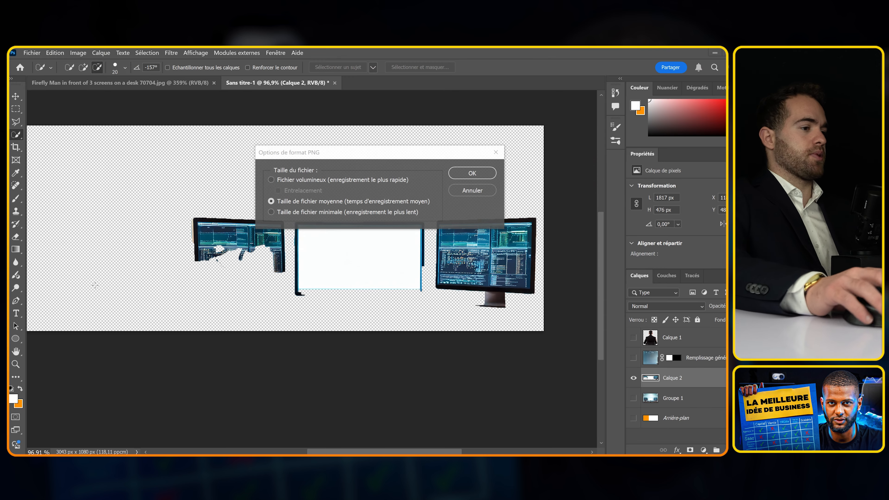
{"action": "key", "text": "Return"}
Bring screens.png from the FX 19 folder into the EFFET 19 composition in After Effects as the uppermost layer
{"action": "key", "text": "alt+Tab"}
{"action": "left_click", "coordinate": [252, 297]}
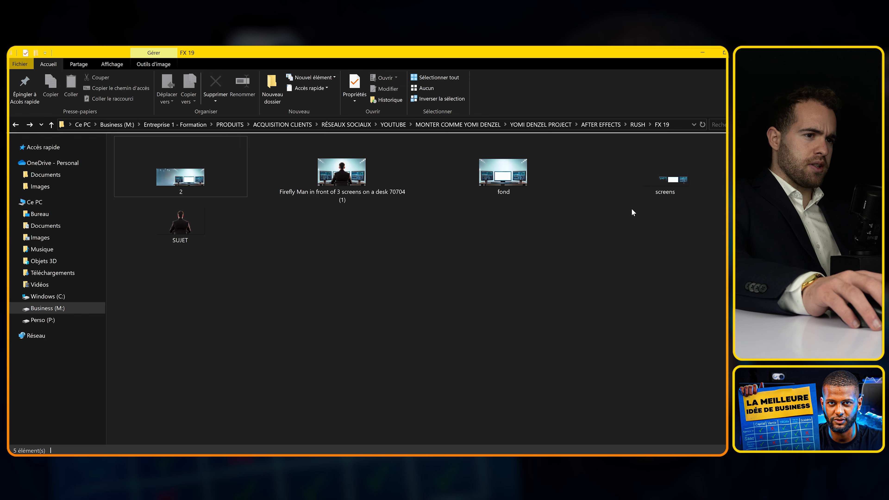
{"action": "left_click", "coordinate": [652, 182]}
{"action": "key", "text": "alt+Tab"}
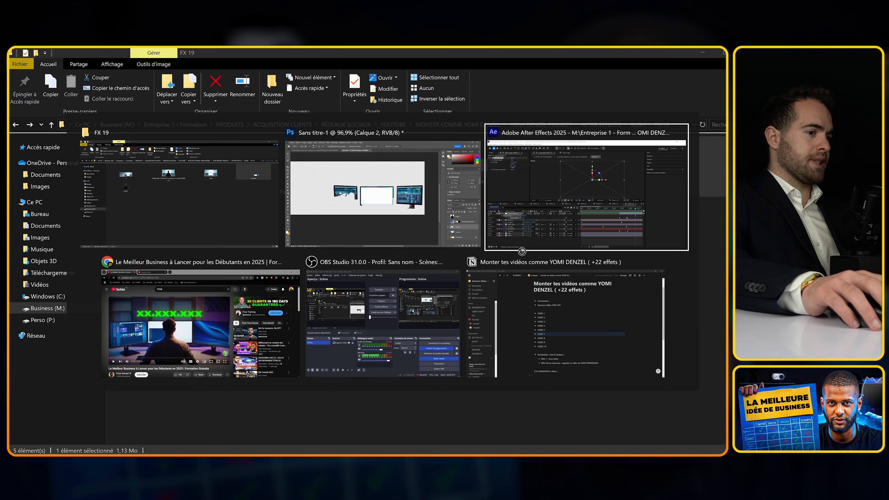
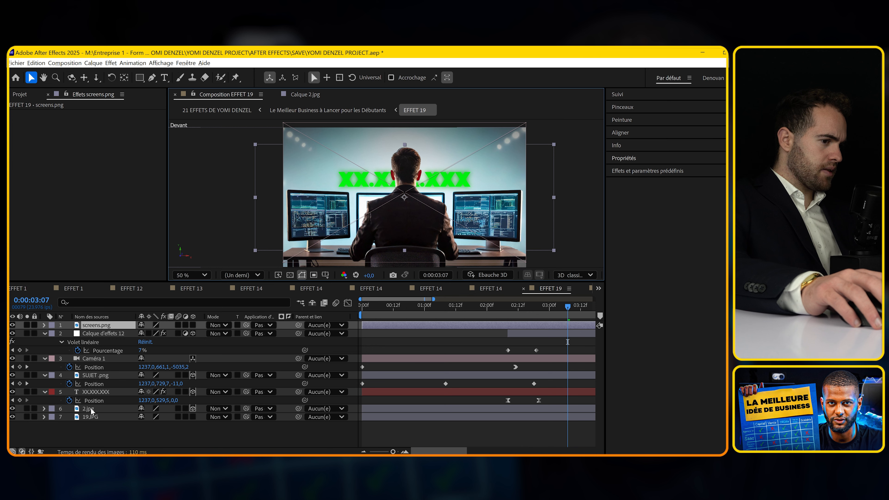
Copy the transform properties of the 2.jpg layer onto the screens.png layer
{"action": "left_click", "coordinate": [90, 409]}
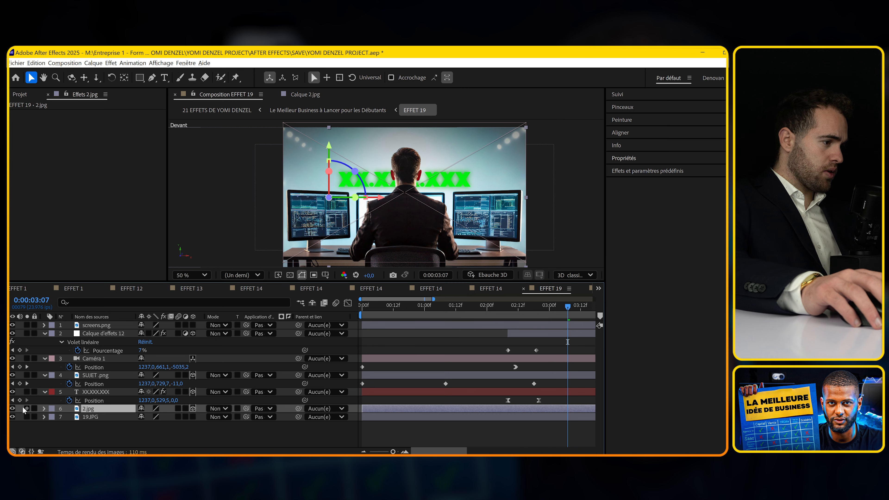
{"action": "left_click", "coordinate": [13, 408]}
{"action": "left_click", "coordinate": [13, 409]}
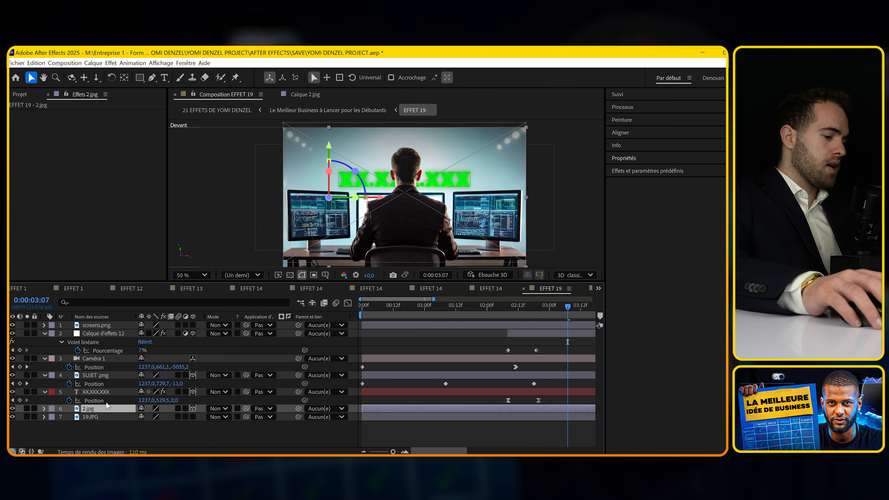
{"action": "left_click", "coordinate": [43, 409]}
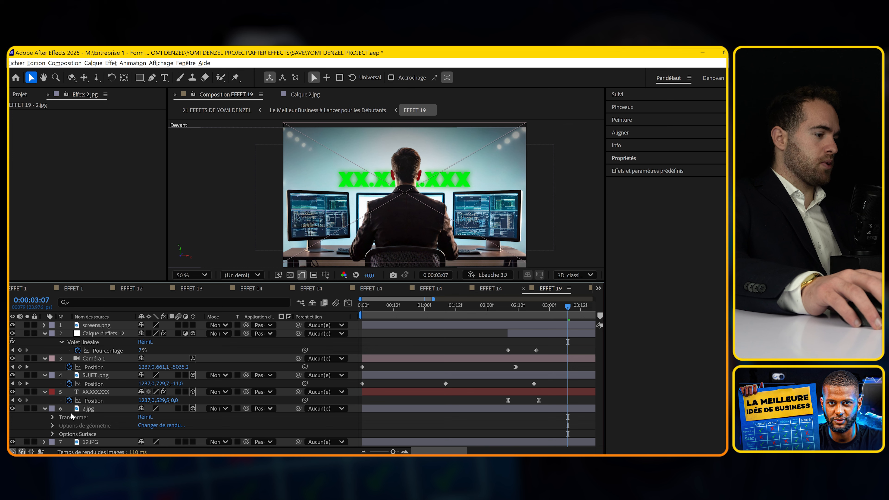
{"action": "left_click", "coordinate": [62, 419]}
{"action": "left_click", "coordinate": [96, 325]}
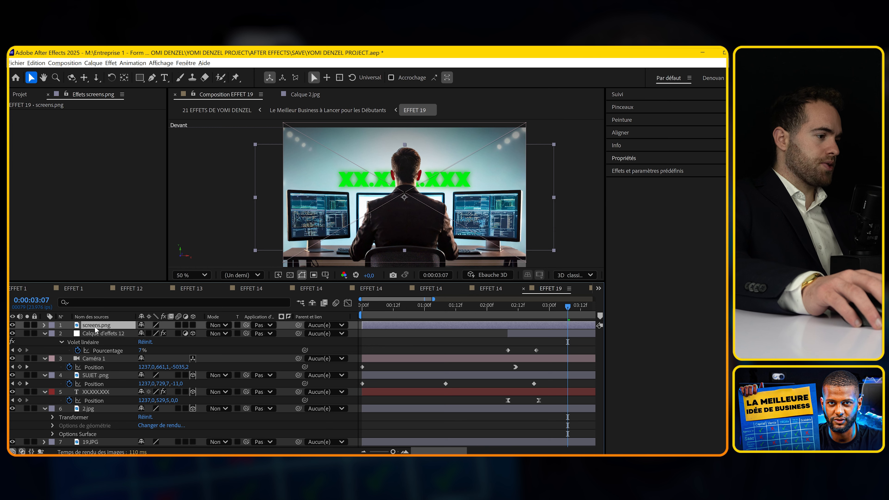
{"action": "key", "text": "ctrl+v"}
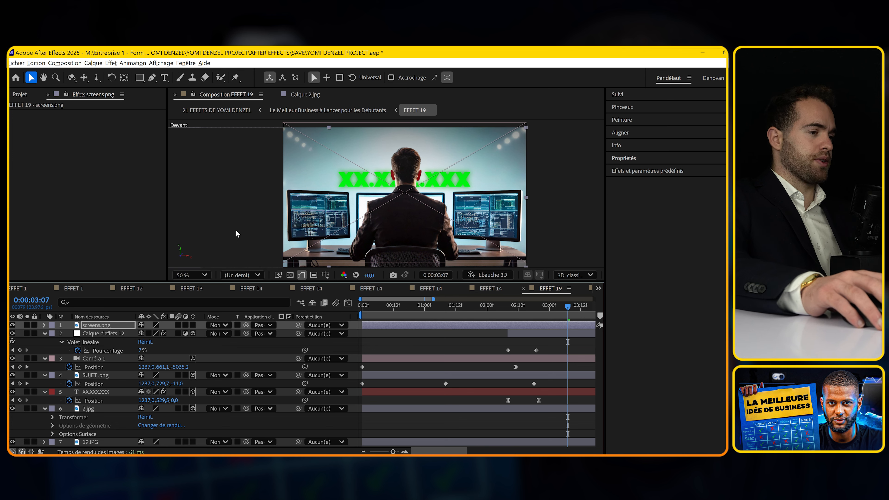
Split screens.png at 0:00:02:08, delete its earlier part, and place the layer between SUJET.png and the text layer
{"action": "left_click_drag", "start_coordinate": [496, 307], "coordinate": [508, 307]}
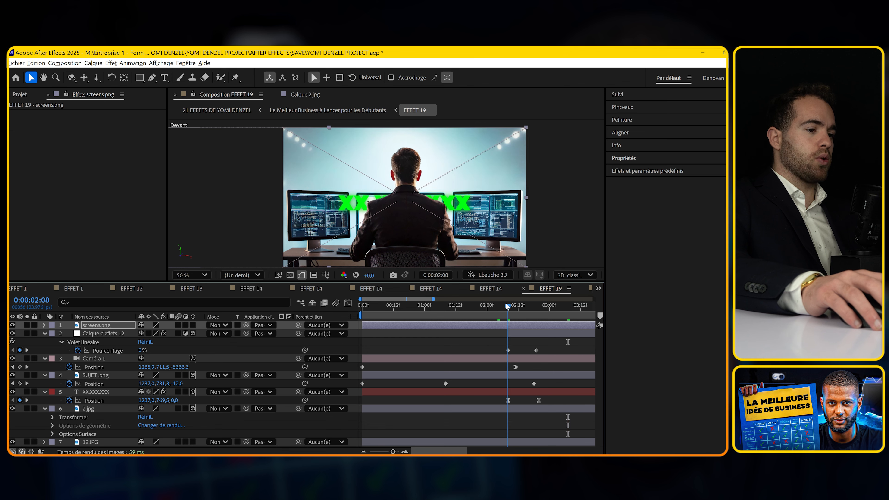
{"action": "key", "text": "ctrl+shift+d"}
{"action": "left_click", "coordinate": [488, 333]}
{"action": "key", "text": "Delete"}
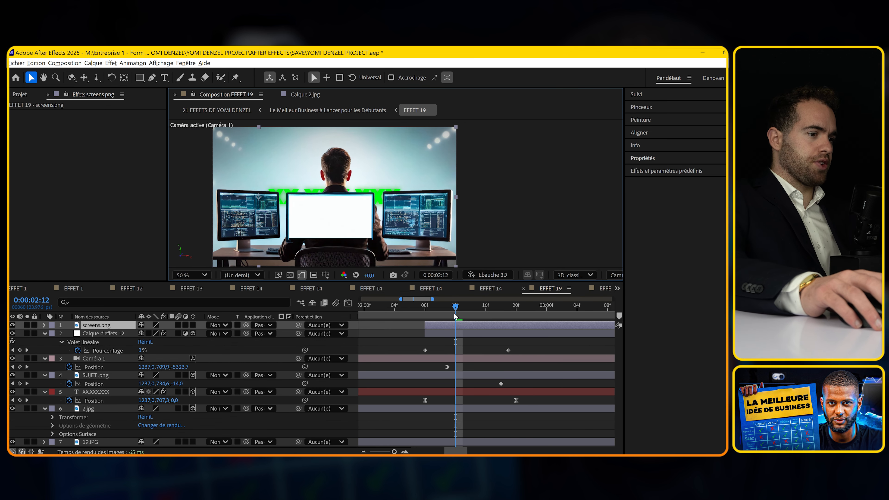
{"action": "left_click_drag", "start_coordinate": [104, 327], "coordinate": [103, 370]}
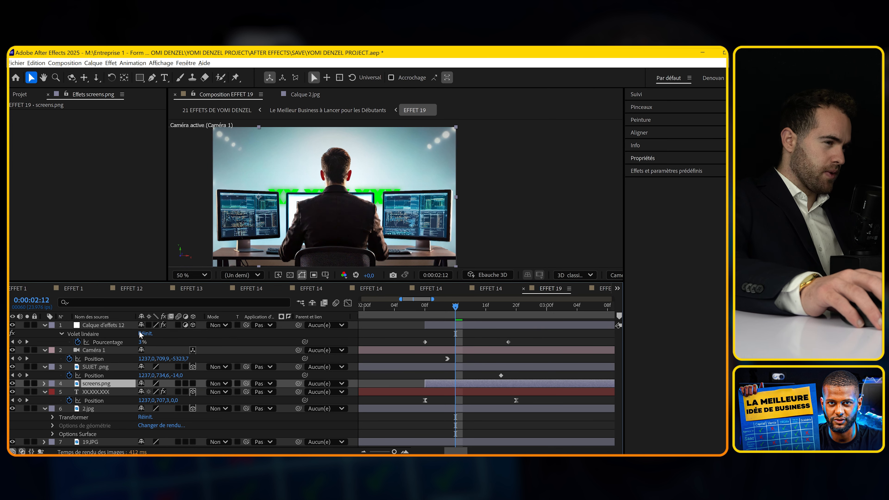
Set the preview resolution to a third (Un tiers) and fit the composition view up to 100%
{"action": "scroll", "coordinate": [273, 217], "scroll_direction": "up", "scroll_amount": 1}
{"action": "scroll", "coordinate": [288, 196], "scroll_direction": "up", "scroll_amount": 1}
{"action": "scroll", "coordinate": [289, 195], "scroll_direction": "down", "scroll_amount": 1}
{"action": "left_click_drag", "start_coordinate": [449, 306], "coordinate": [486, 307]}
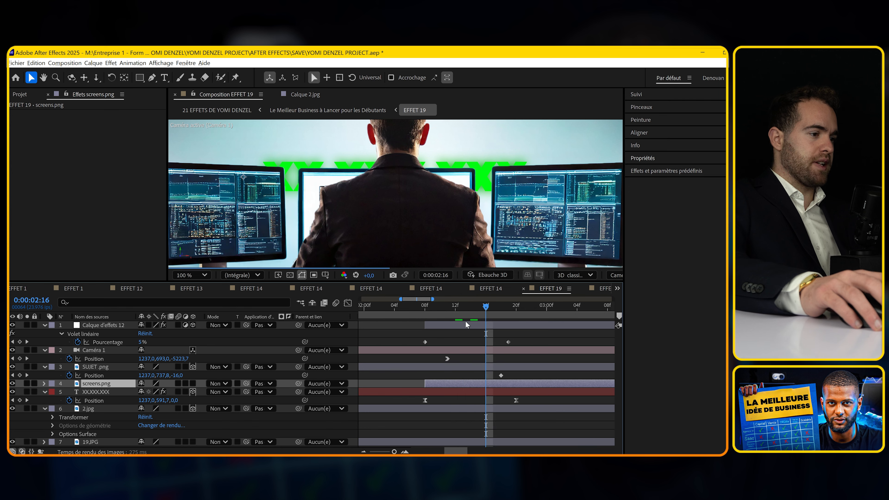
{"action": "scroll", "coordinate": [465, 321], "scroll_direction": "down", "scroll_amount": 1}
{"action": "left_click", "coordinate": [258, 276]}
{"action": "left_click", "coordinate": [242, 328]}
{"action": "left_click", "coordinate": [444, 306]}
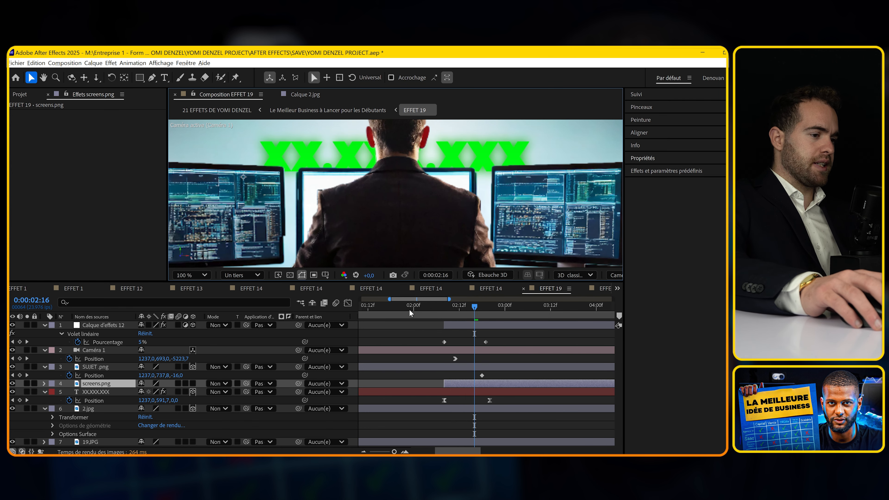
{"action": "left_click", "coordinate": [191, 275]}
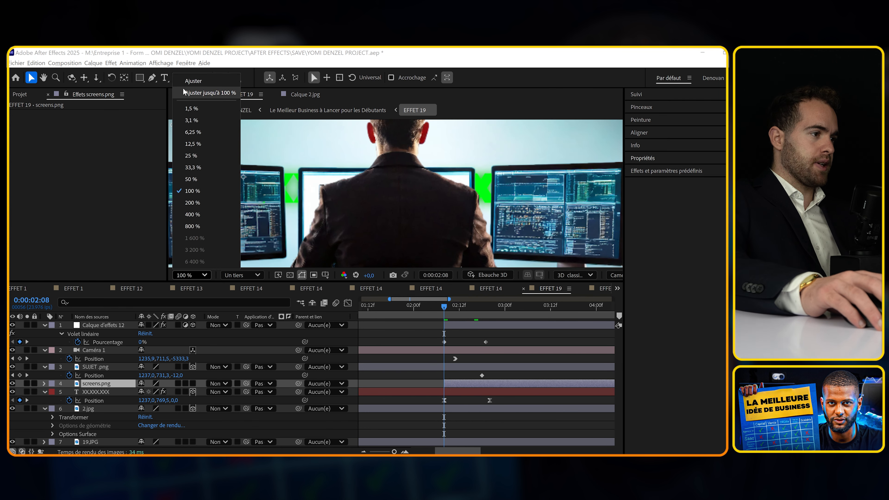
{"action": "left_click", "coordinate": [188, 91]}
Keyframe the text layer's opacity from 0% at 0:00:02:08 to 100% at 0:00:02:20
{"action": "left_click_drag", "start_coordinate": [445, 306], "coordinate": [490, 310]}
{"action": "left_click", "coordinate": [444, 400]}
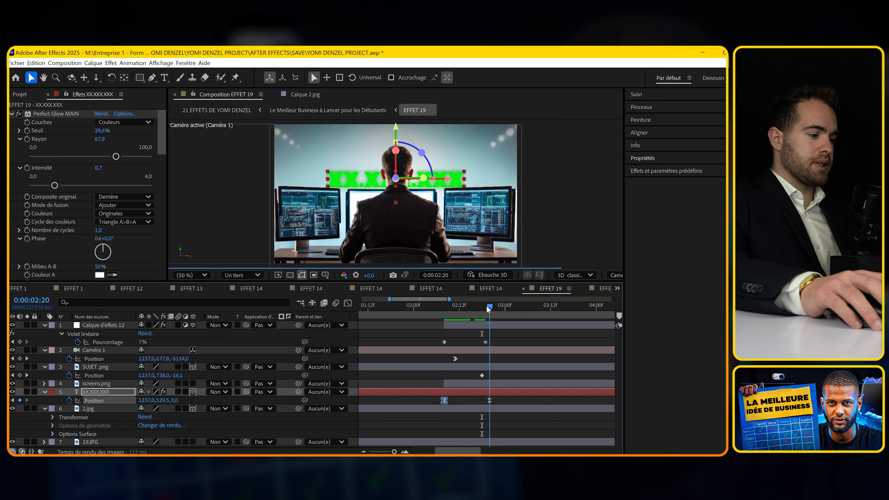
{"action": "key", "text": "shift+t"}
{"action": "left_click", "coordinate": [69, 409]}
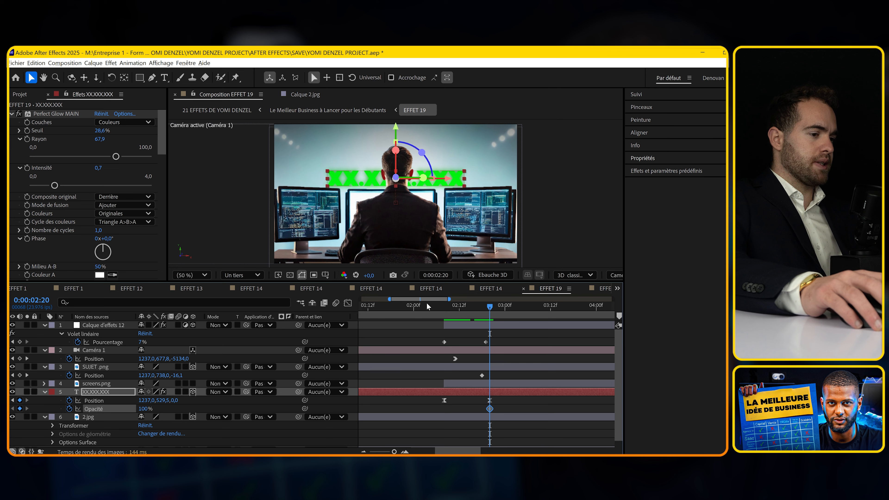
{"action": "left_click", "coordinate": [453, 307]}
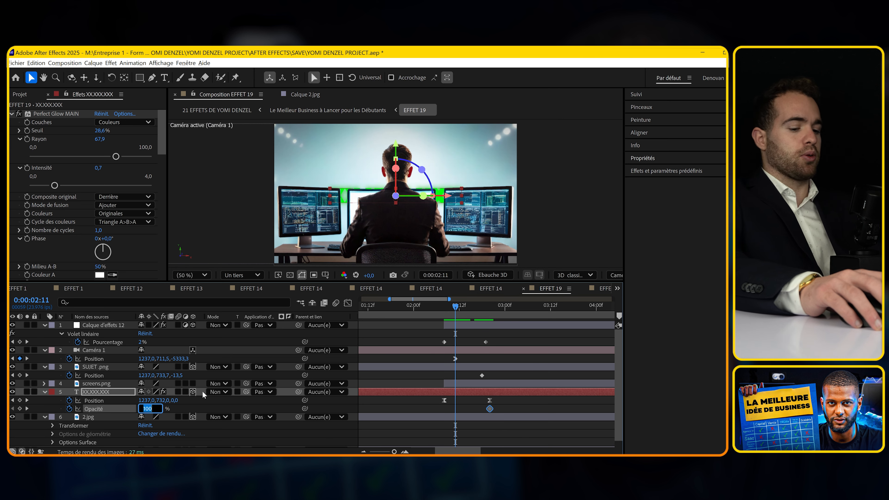
{"action": "type", "text": "0"}
{"action": "key", "text": "Return"}
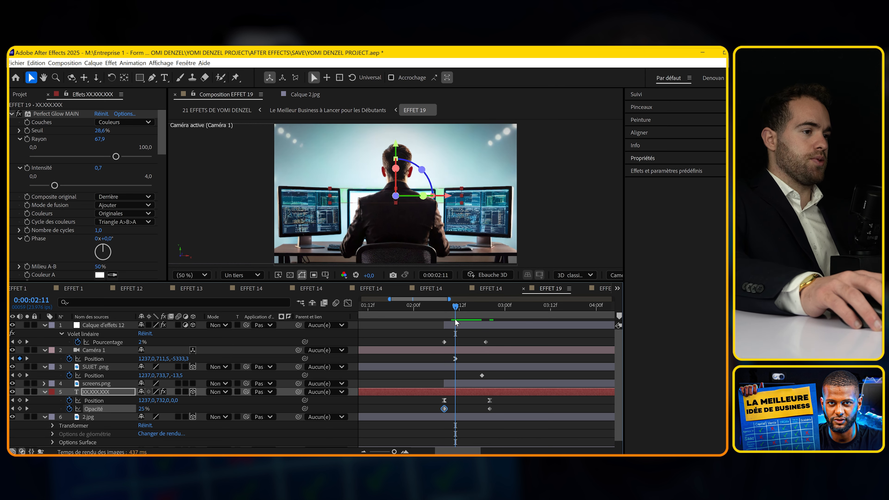
Turn on 3D for the screens.png layer and preview the composition's animation
{"action": "left_click", "coordinate": [464, 321]}
{"action": "left_click", "coordinate": [454, 325]}
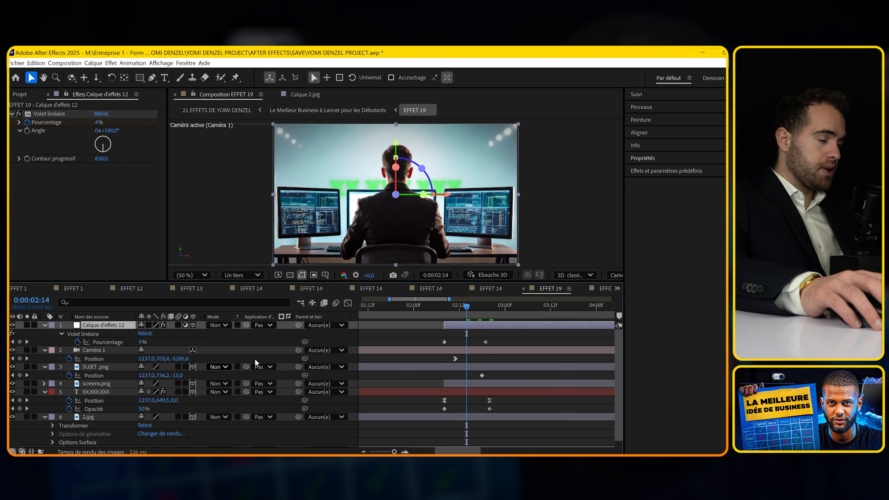
{"action": "left_click_drag", "start_coordinate": [468, 308], "coordinate": [479, 308]}
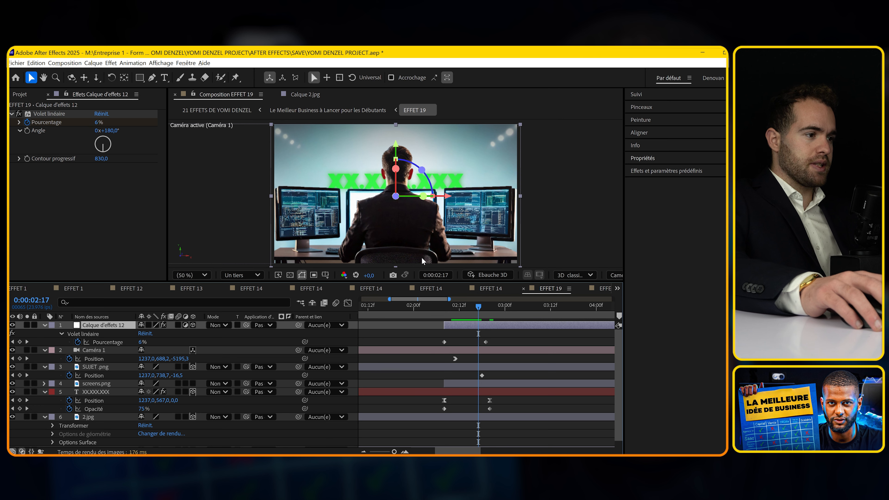
{"action": "left_click", "coordinate": [192, 383]}
{"action": "left_click_drag", "start_coordinate": [461, 307], "coordinate": [455, 307]}
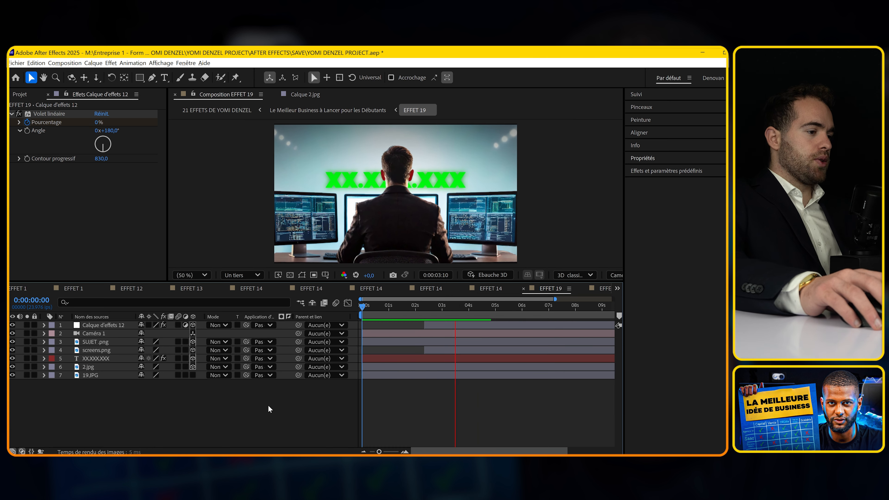
Create an adjustment layer above all layers in EFFET 19 and apply the Bruit effect to it
{"action": "right_click", "coordinate": [268, 406]}
{"action": "mouse_move", "coordinate": [302, 315]}
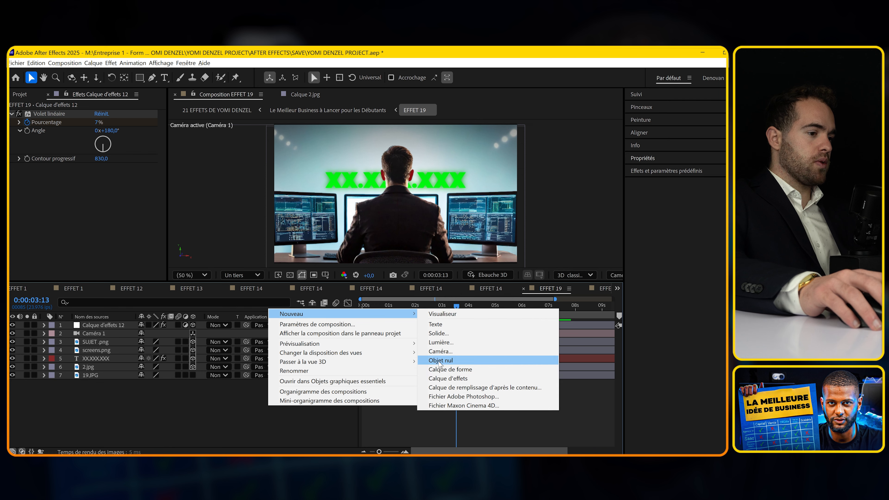
{"action": "left_click", "coordinate": [455, 380]}
{"action": "key", "text": "ctrl+space"}
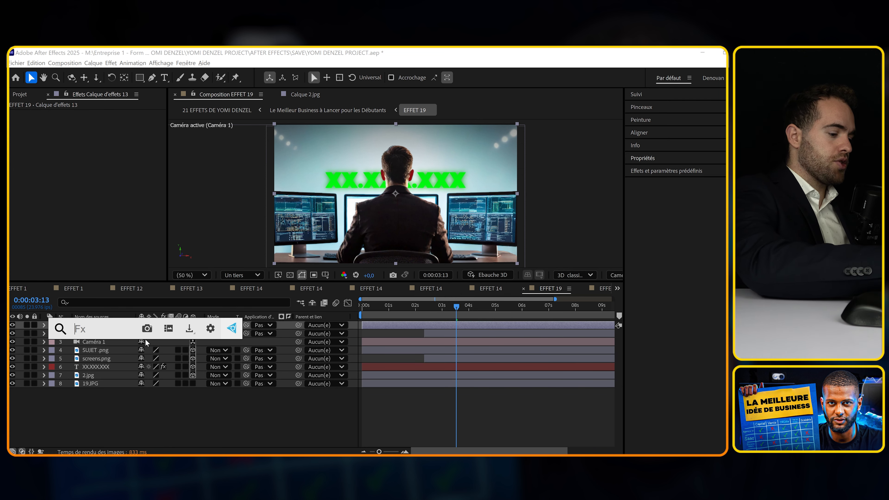
{"action": "type", "text": "bui"}
{"action": "key", "text": "BackSpace"}
{"action": "key", "text": "BackSpace"}
{"action": "type", "text": "rui"}
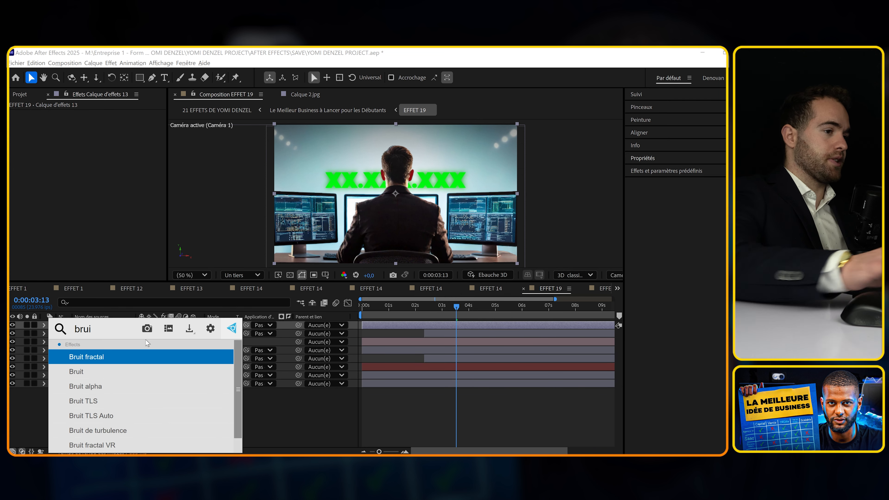
{"action": "left_click", "coordinate": [144, 371]}
Set the Bruit effect to 42% without per-colour noise, use full preview resolution (Intégrale), and fit the composition view up to 100%
{"action": "scroll", "coordinate": [358, 203], "scroll_direction": "up", "scroll_amount": 2}
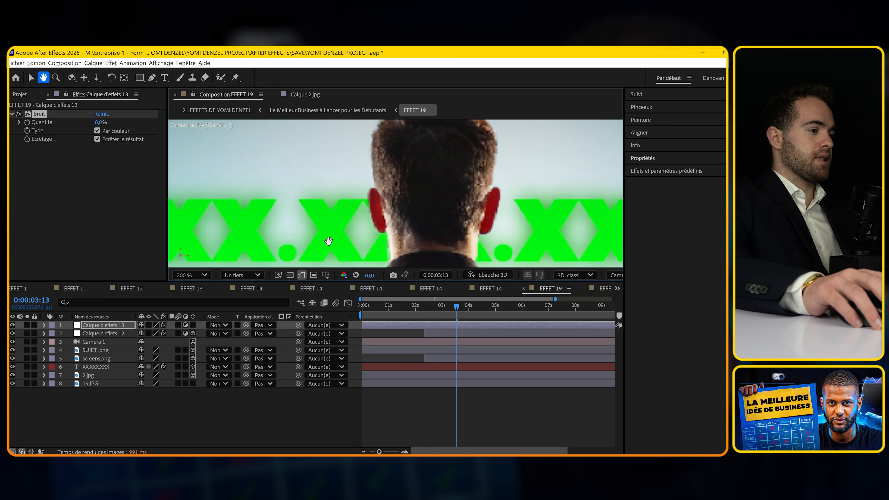
{"action": "key", "text": "v"}
{"action": "left_click", "coordinate": [98, 130]}
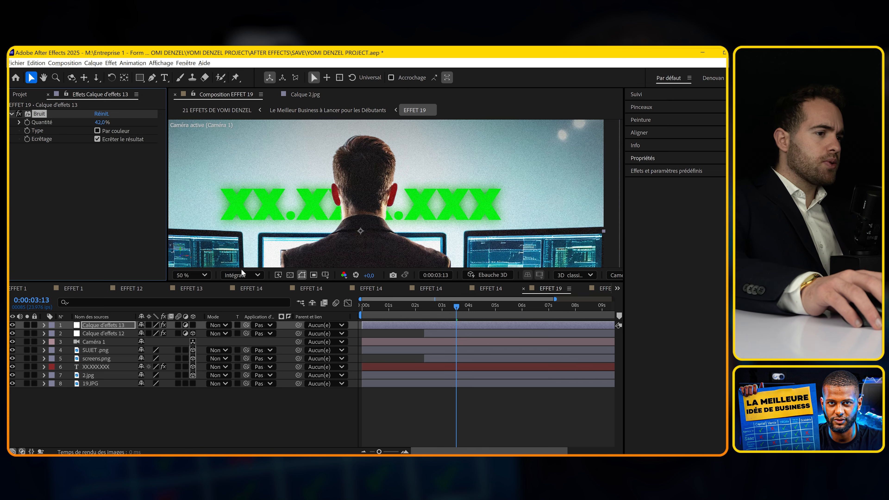
{"action": "scroll", "coordinate": [240, 267], "scroll_direction": "down", "scroll_amount": 1}
{"action": "key", "text": "h"}
{"action": "left_click", "coordinate": [200, 272]}
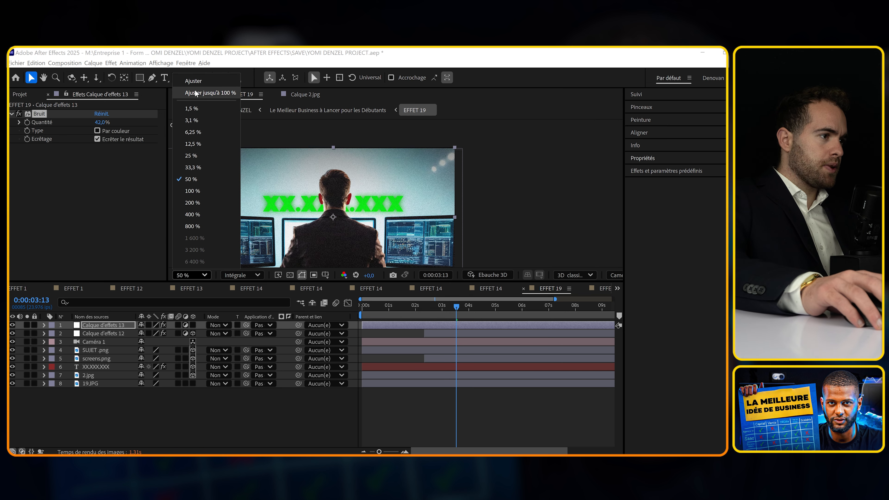
{"action": "left_click", "coordinate": [196, 93]}
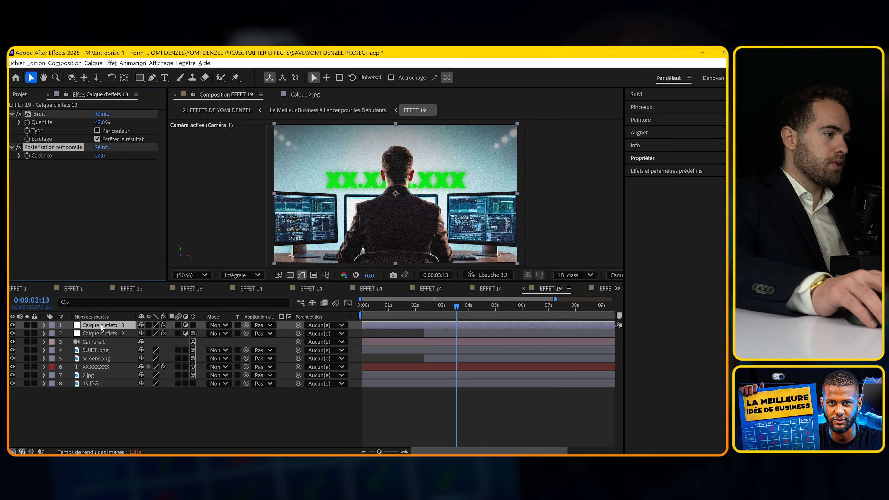
Add Postérisation temporelle to the noise adjustment layer with a cadence of 15
{"action": "left_click", "coordinate": [99, 160]}
{"action": "type", "text": "15"}
{"action": "key", "text": "Return"}
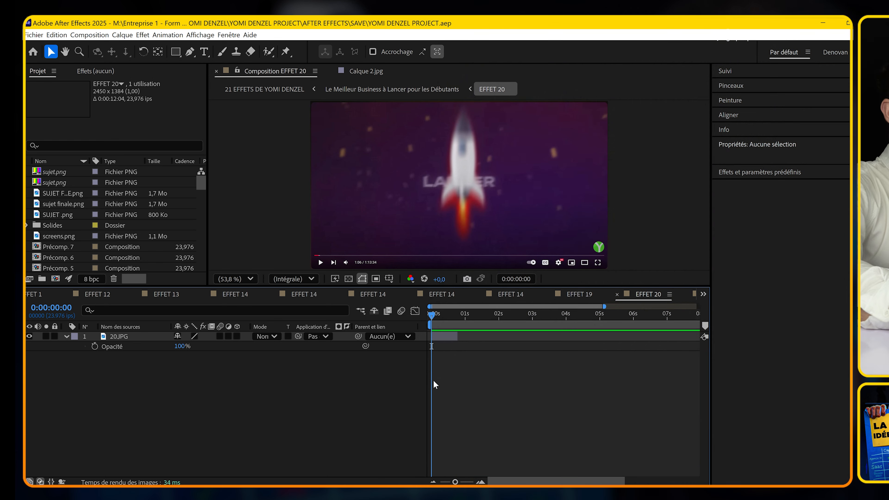
Create a full-size dark magenta solid above 20.JPG in the EFFET 20 composition
{"action": "right_click", "coordinate": [347, 380]}
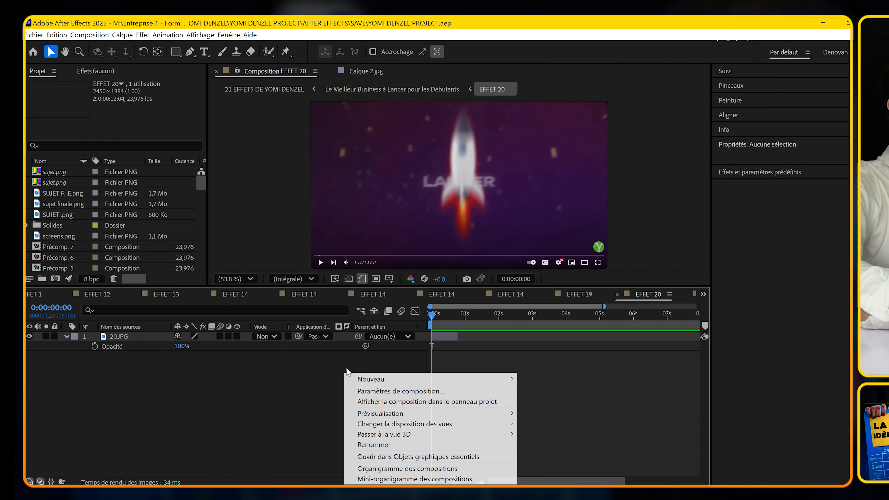
{"action": "mouse_move", "coordinate": [349, 379]}
{"action": "left_click", "coordinate": [538, 401]}
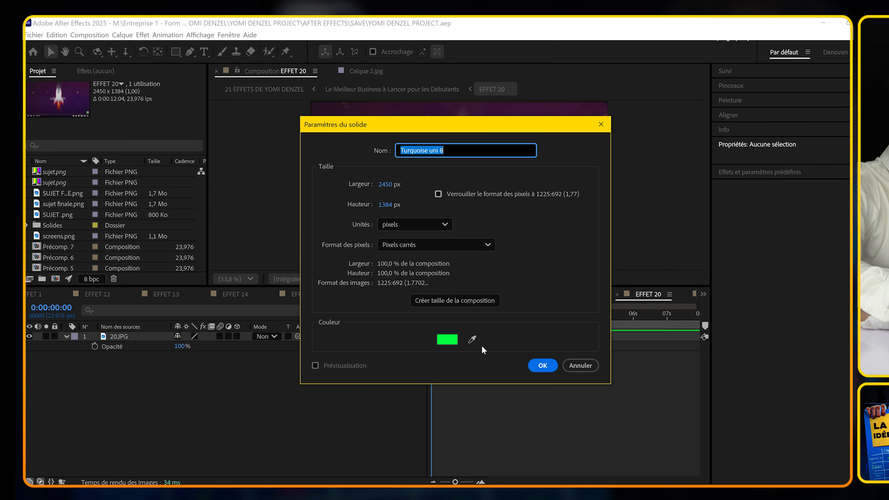
{"action": "left_click", "coordinate": [718, 357]}
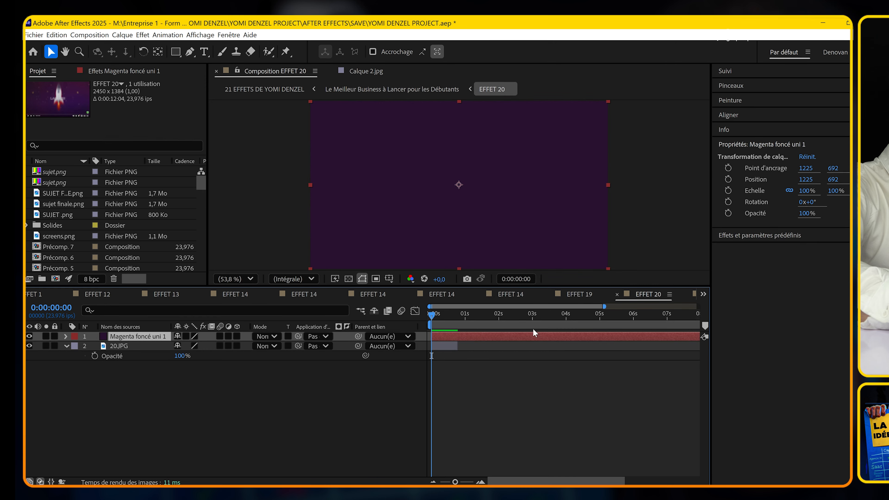
Apply CC Vignette to the dark magenta solid and start the solid where 20.JPG ends
{"action": "key", "text": "ctrl+space"}
{"action": "type", "text": "vign"}
{"action": "key", "text": "Return"}
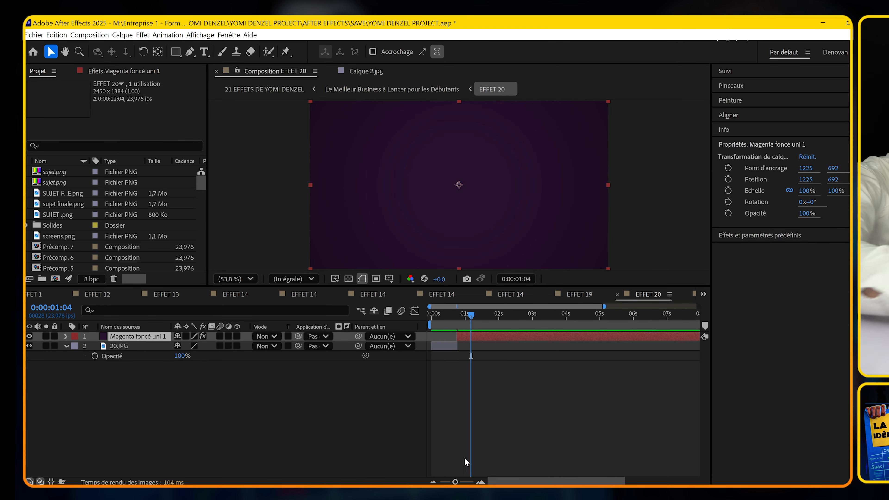
{"action": "left_click", "coordinate": [97, 71]}
{"action": "left_click", "coordinate": [274, 381]}
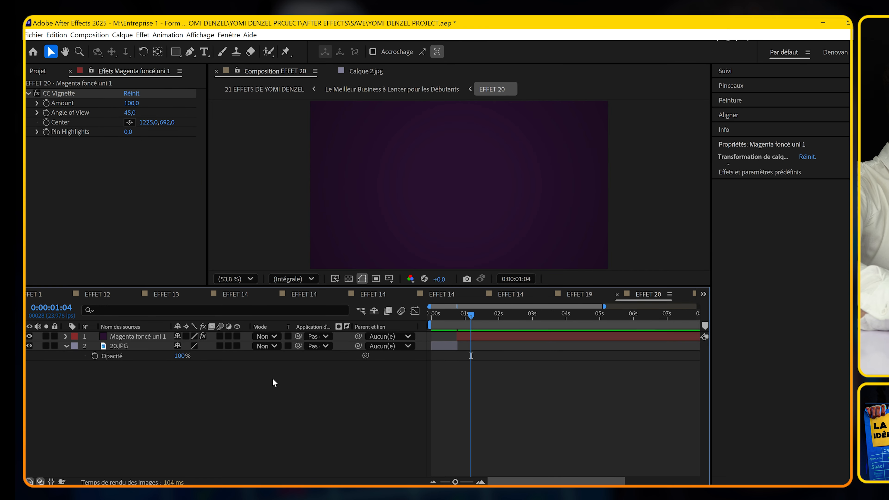
{"action": "left_click", "coordinate": [36, 93]}
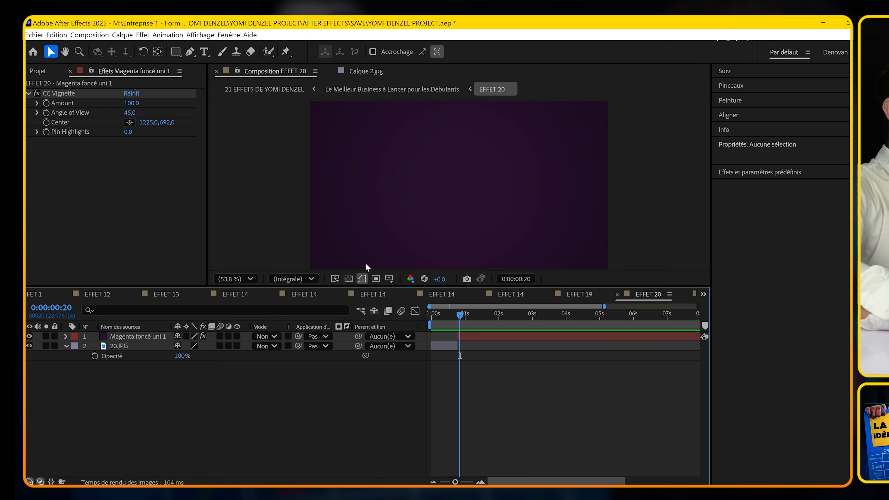
Bring the green screen fire particle video in as the top layer, fit it to the composition, and set its blending mode to Ecran
{"action": "left_click_drag", "start_coordinate": [365, 263], "coordinate": [358, 365]}
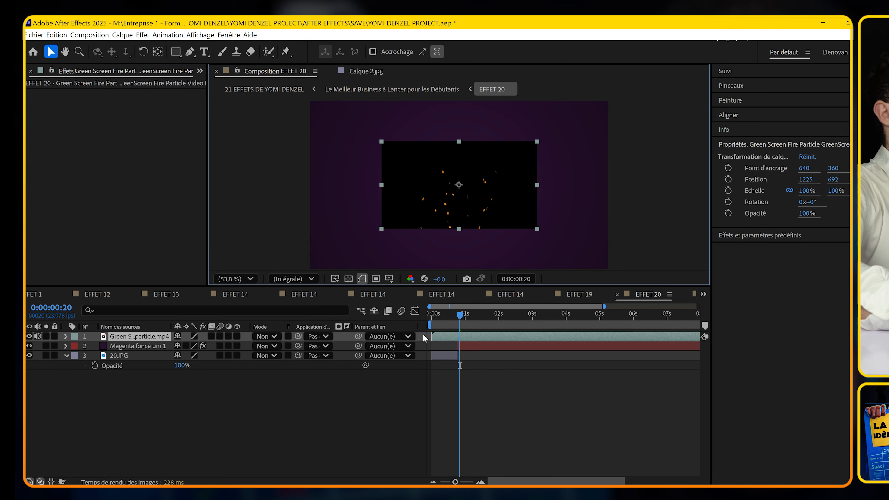
{"action": "key", "text": "ctrl+alt+f"}
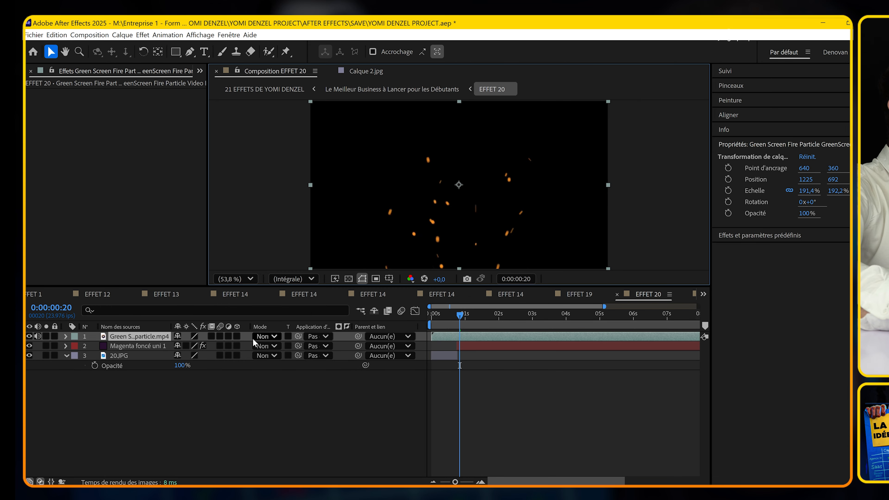
{"action": "left_click", "coordinate": [264, 337]}
{"action": "left_click", "coordinate": [329, 218]}
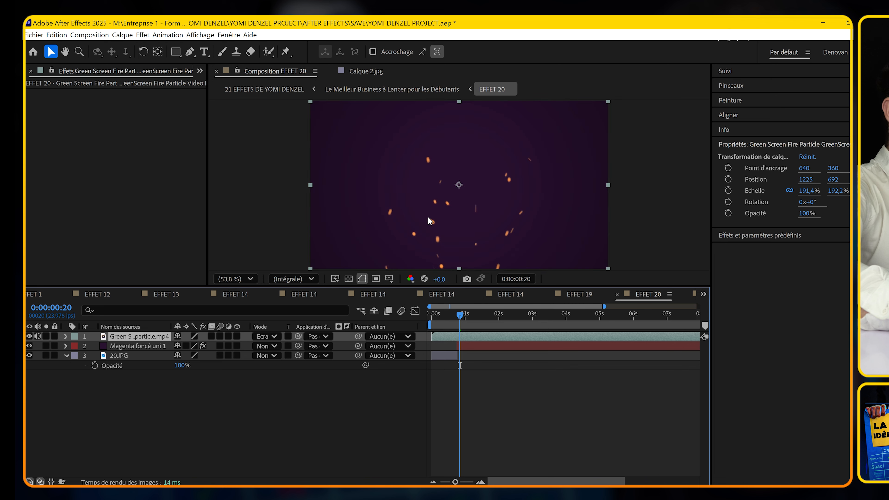
Scale the fire particle layer up to about 332% at 0:00:02:05
{"action": "left_click_drag", "start_coordinate": [467, 317], "coordinate": [550, 318]}
{"action": "left_click", "coordinate": [547, 314]}
{"action": "key", "text": "s"}
{"action": "left_click_drag", "start_coordinate": [193, 346], "coordinate": [246, 345]}
Apply Couleur Lumetri to the particle layer with exposure -4,6, contrast -69 and highlights (Tons clairs) -127
{"action": "key", "text": "ctrl+space"}
{"action": "type", "text": "cu"}
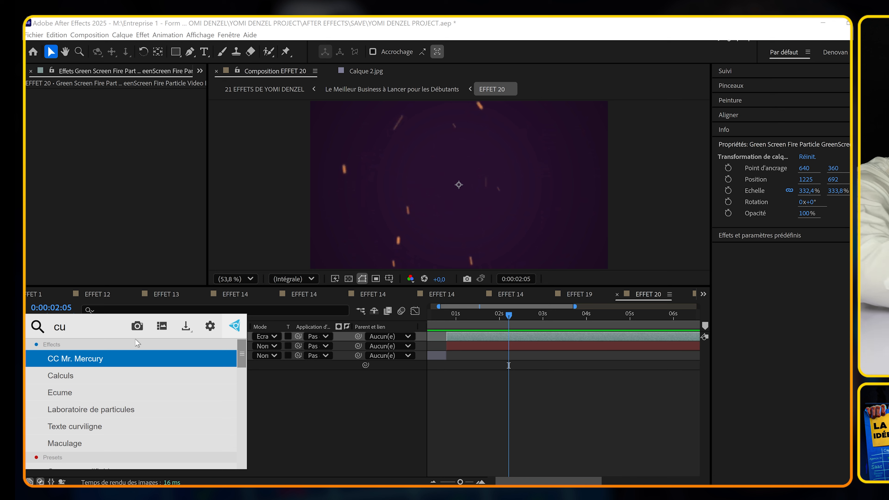
{"action": "type", "text": "lume"}
{"action": "key", "text": "Return"}
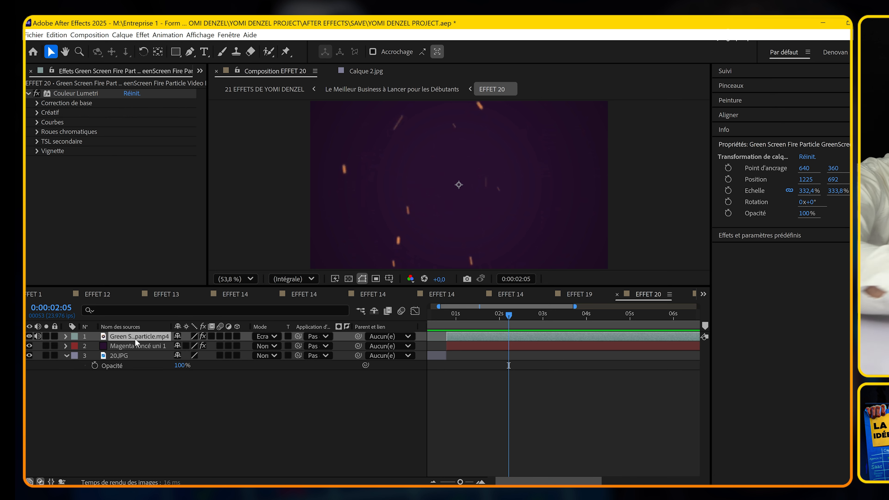
{"action": "left_click", "coordinate": [36, 103]}
{"action": "left_click_drag", "start_coordinate": [131, 190], "coordinate": [121, 190]}
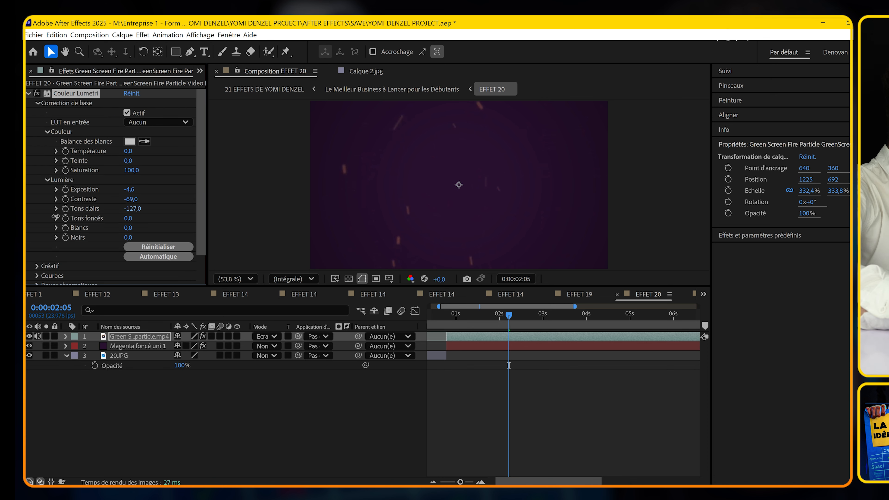
Switch to Chrome and search Google for "fusée png" in a new tab
{"action": "key", "text": "alt+Tab"}
{"action": "key", "text": "alt+Tab"}
{"action": "key", "text": "alt+Tab"}
{"action": "key", "text": "alt+Tab"}
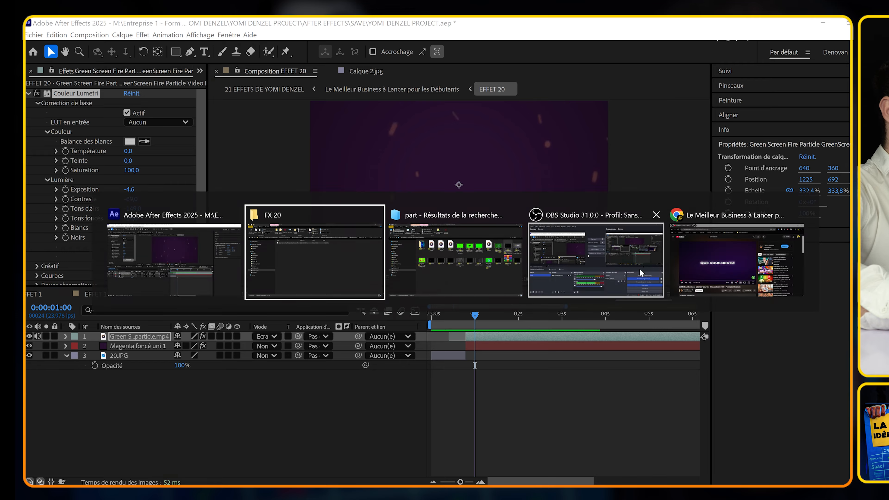
{"action": "key", "text": "ctrl+t"}
{"action": "type", "text": "fusée"}
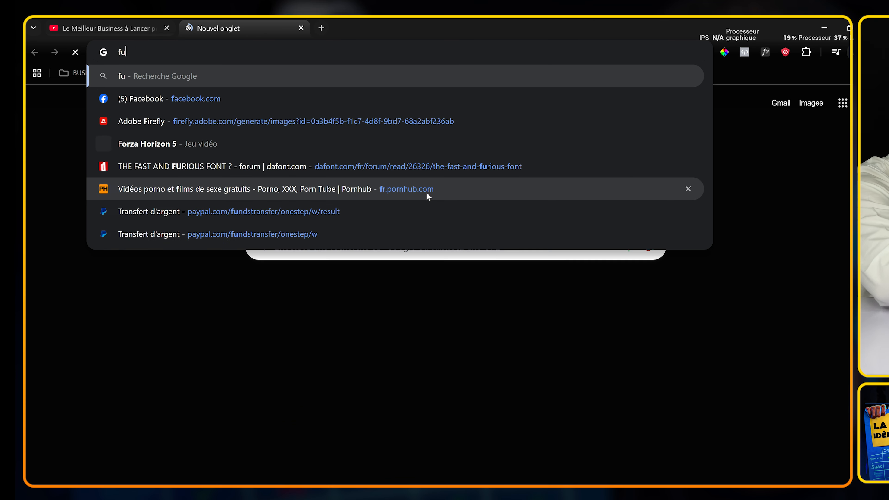
{"action": "type", "text": "png"}
{"action": "key", "text": "Return"}
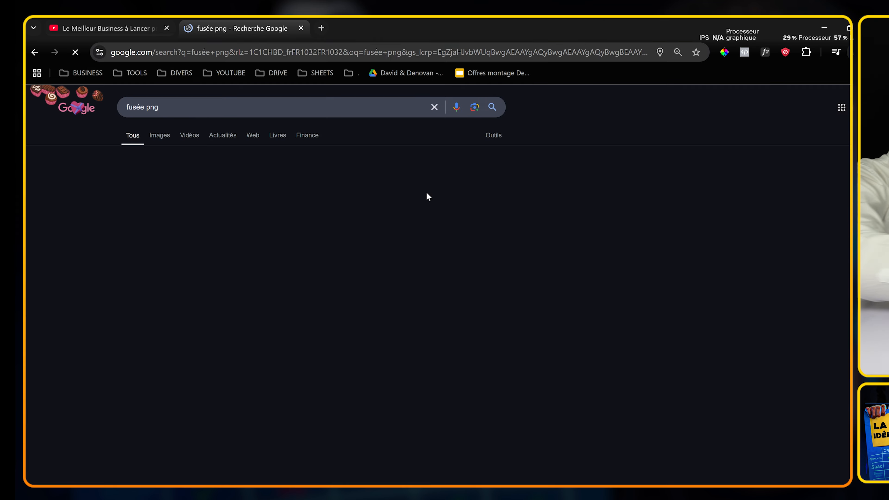
Search YouTube for "ROCKET GREEN SCREEN" and check the Rocket Green Screen playlist for rocket footage
{"action": "key", "text": "ctrl+t"}
{"action": "type", "text": "youtube.com/@denovanofficial6843/videos"}
{"action": "key", "text": "Return"}
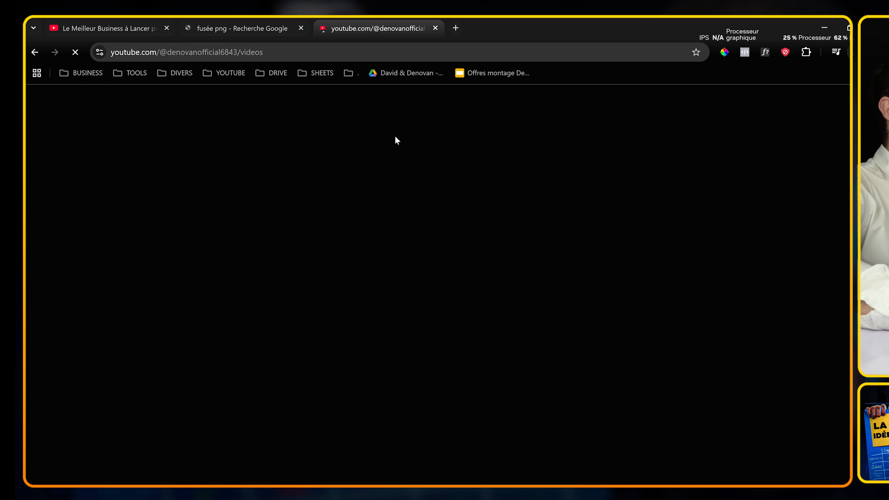
{"action": "left_click", "coordinate": [405, 104]}
{"action": "type", "text": "ROCKET GREEN SCREEN"}
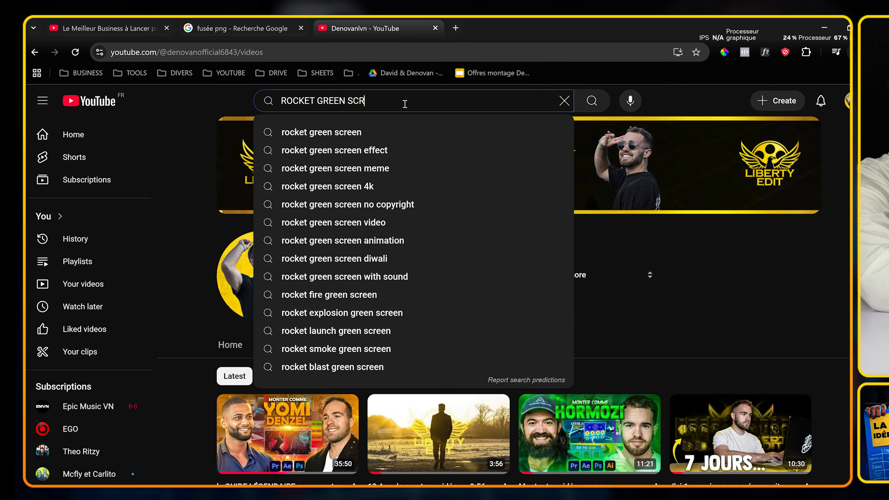
{"action": "key", "text": "Return"}
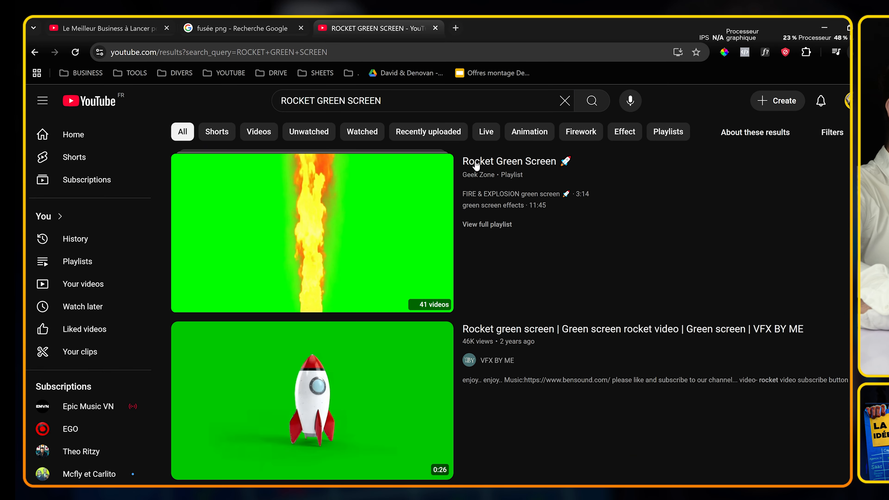
{"action": "left_click", "coordinate": [475, 164]}
{"action": "left_click", "coordinate": [182, 406]}
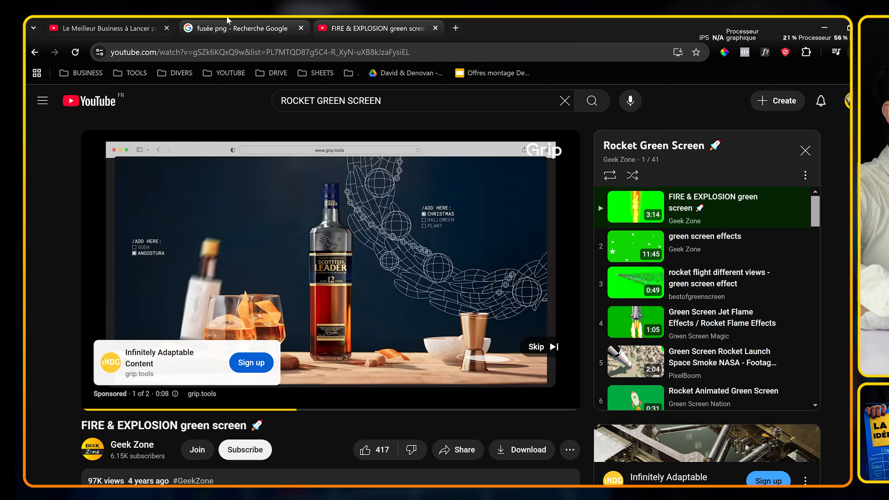
{"action": "left_click", "coordinate": [196, 28]}
{"action": "middle_click", "coordinate": [361, 23]}
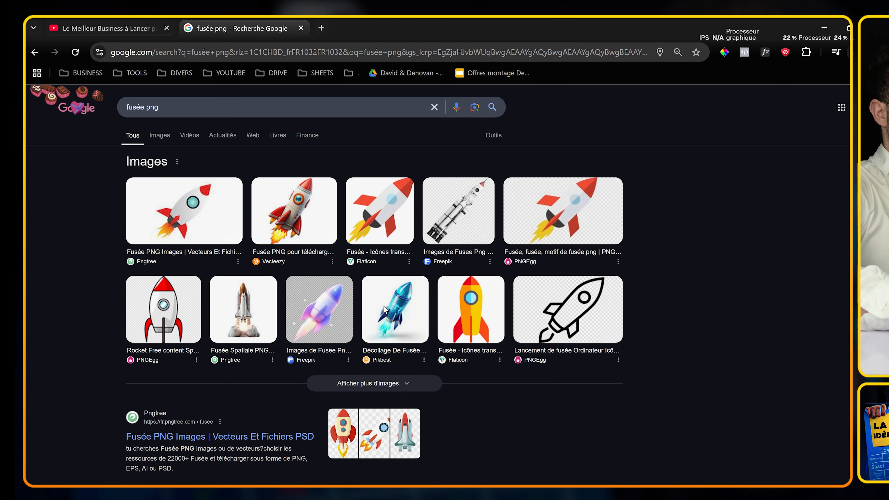
Browse the Google image results for "fusée png" and save the tilted rocket illustration with red fins and yellow flames
{"action": "left_click", "coordinate": [184, 211]}
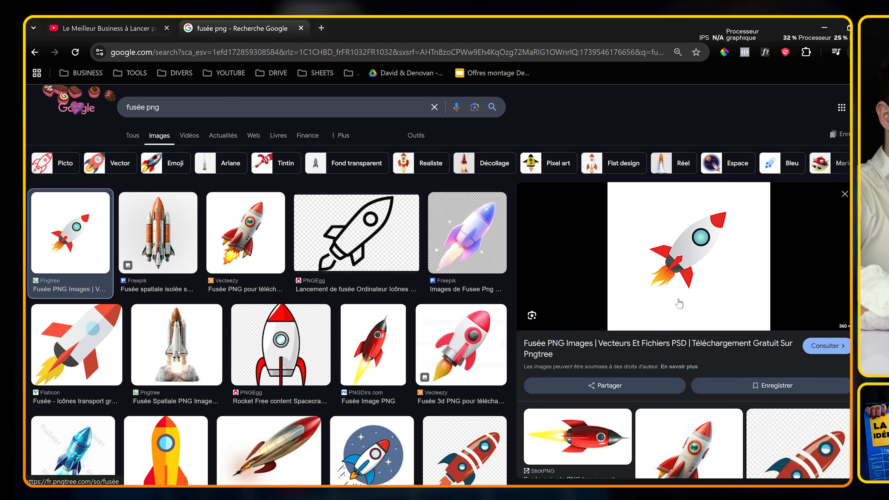
{"action": "scroll", "coordinate": [678, 303], "scroll_direction": "down", "scroll_amount": 2}
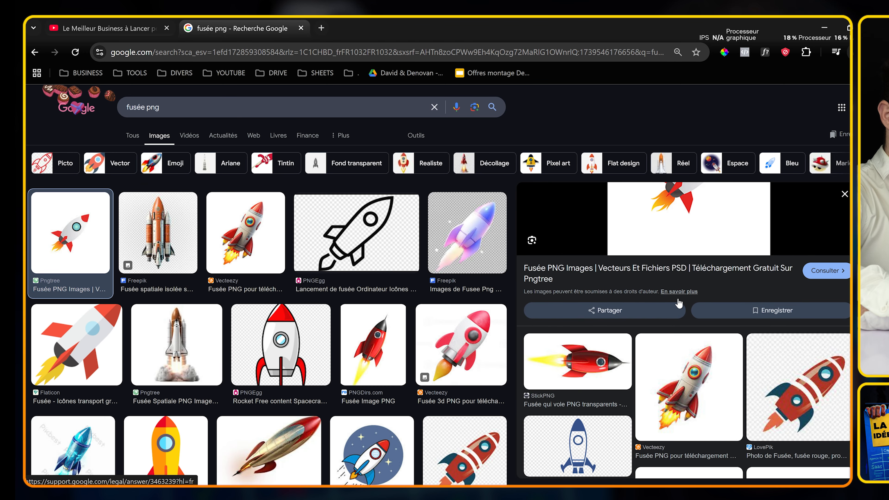
{"action": "scroll", "coordinate": [199, 249], "scroll_direction": "down", "scroll_amount": 5}
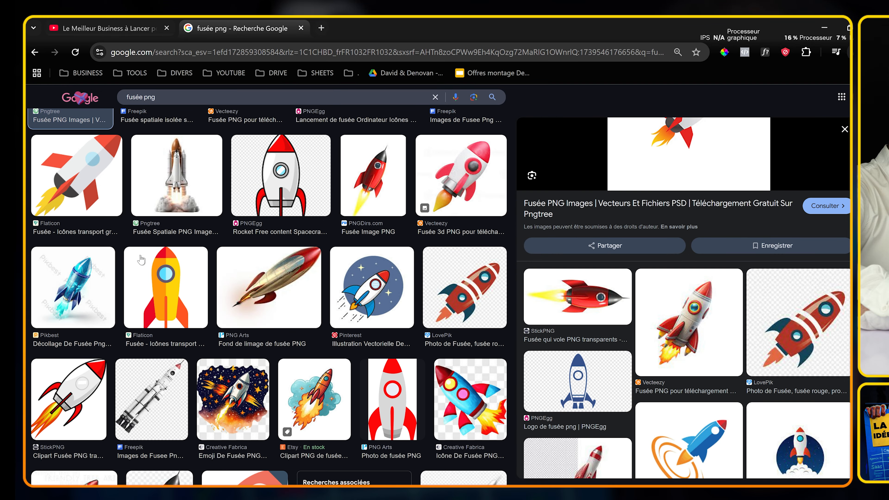
{"action": "scroll", "coordinate": [526, 304], "scroll_direction": "up", "scroll_amount": 3}
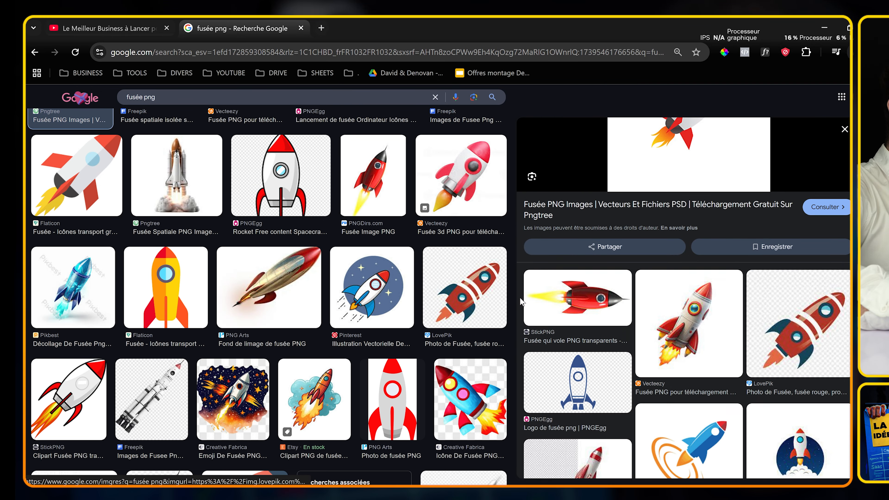
{"action": "scroll", "coordinate": [244, 315], "scroll_direction": "down", "scroll_amount": 10}
{"action": "left_click", "coordinate": [100, 338]}
{"action": "right_click", "coordinate": [652, 186]}
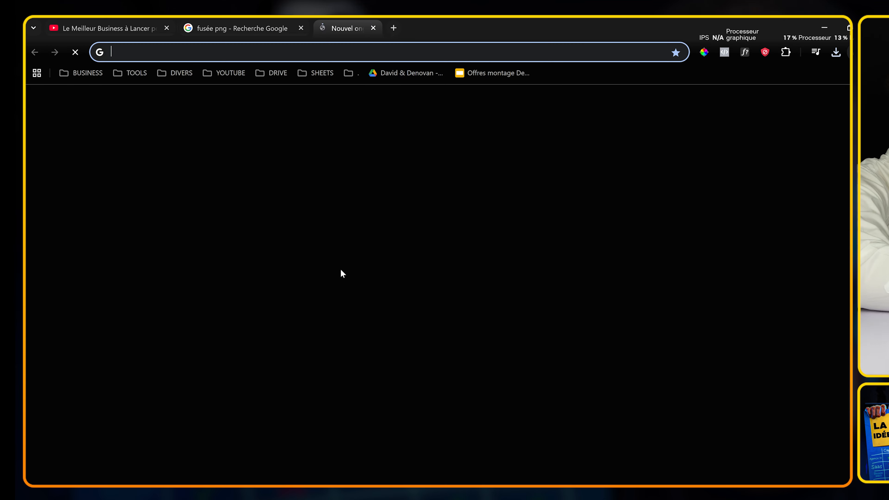
Open remove.bg in a new tab and upload the saved rocket image for background removal
{"action": "type", "text": "rem"}
{"action": "key", "text": "Return"}
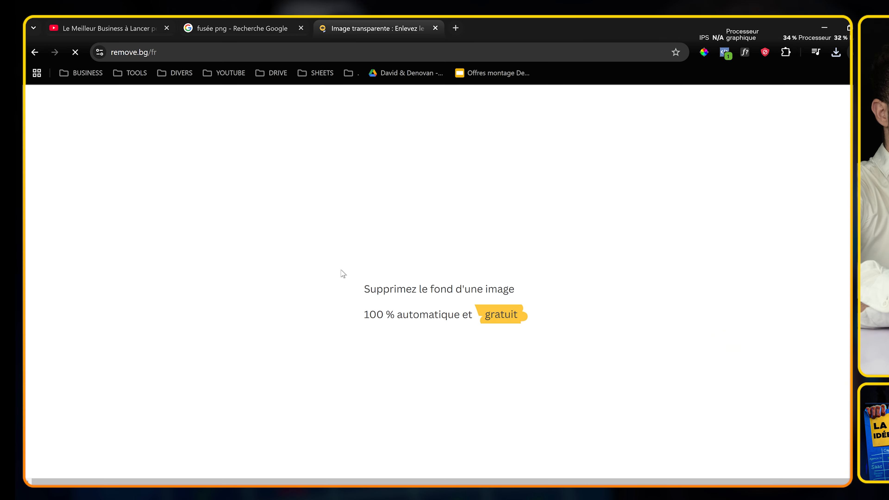
{"action": "key", "text": "alt+Tab"}
{"action": "left_click_drag", "start_coordinate": [380, 168], "coordinate": [437, 331]}
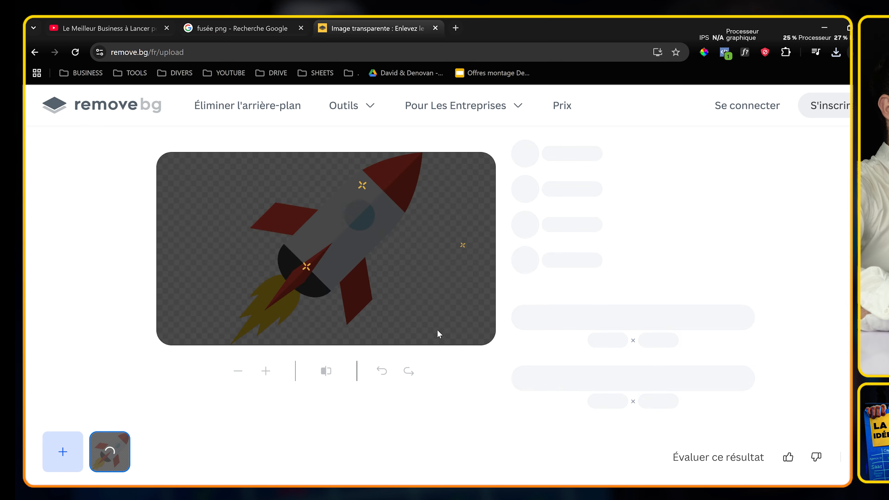
Switch to File Explorer, move the background-free rocket image from Downloads into the FX 20 folder, and delete the original fusée image
{"action": "key", "text": "alt+Tab"}
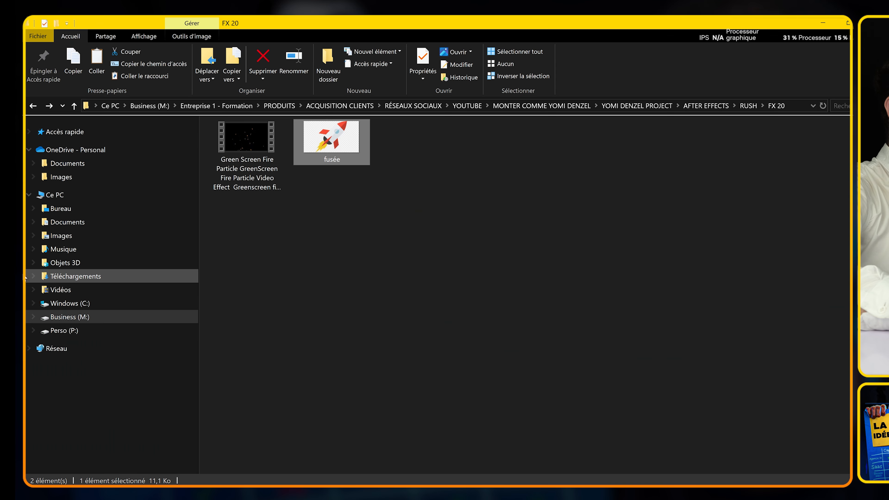
{"action": "left_click", "coordinate": [53, 277]}
{"action": "left_click", "coordinate": [238, 152]}
{"action": "key", "text": "ctrl+x"}
{"action": "key", "text": "alt+Left"}
{"action": "key", "text": "ctrl+v"}
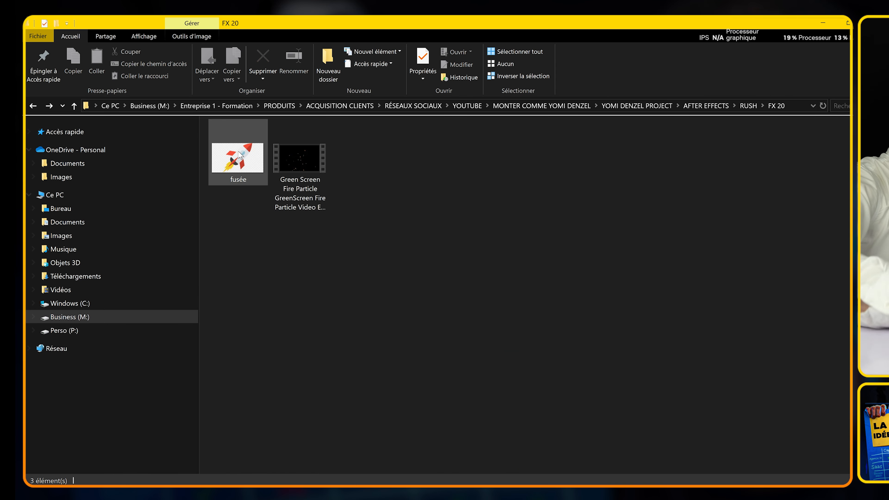
{"action": "left_click", "coordinate": [239, 154]}
{"action": "key", "text": "Delete"}
Add the cut-out rocket image to the EFFET 20 composition in After Effects, rotated to -45° and scaled to 175%
{"action": "left_click_drag", "start_coordinate": [258, 146], "coordinate": [218, 346]}
{"action": "key", "text": "alt+Tab"}
{"action": "key", "text": "r"}
{"action": "left_click", "coordinate": [194, 420]}
{"action": "left_click", "coordinate": [144, 337]}
{"action": "key", "text": "s"}
Split the rocket layer at 0:00:00:19 and delete the part before the cut
{"action": "key", "text": "ctrl+shift+d"}
{"action": "left_click", "coordinate": [501, 344]}
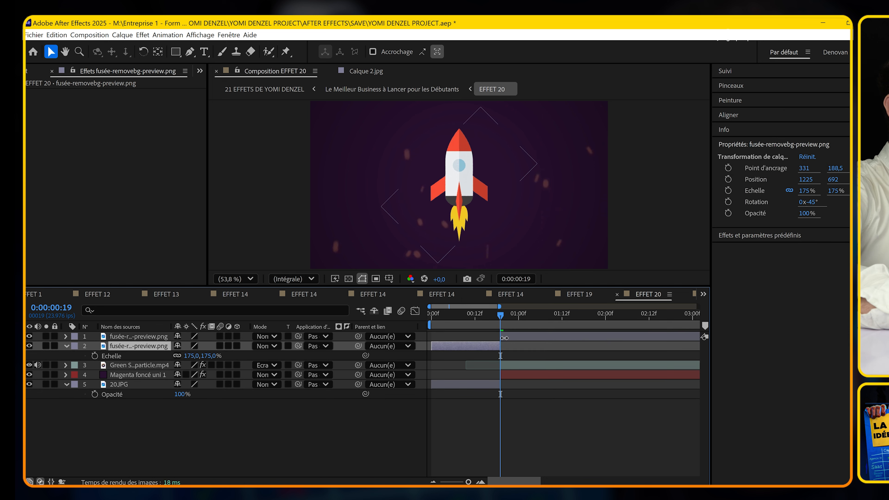
{"action": "key", "text": "Delete"}
Keyframe the rocket's position to rise from Y 1914,4 at its layer start to Y -499,6 at 0:00:01:02
{"action": "left_click", "coordinate": [508, 336]}
{"action": "key", "text": "alt+shift+p"}
{"action": "left_click_drag", "start_coordinate": [459, 233], "coordinate": [457, 326]}
{"action": "left_click_drag", "start_coordinate": [519, 314], "coordinate": [525, 314]}
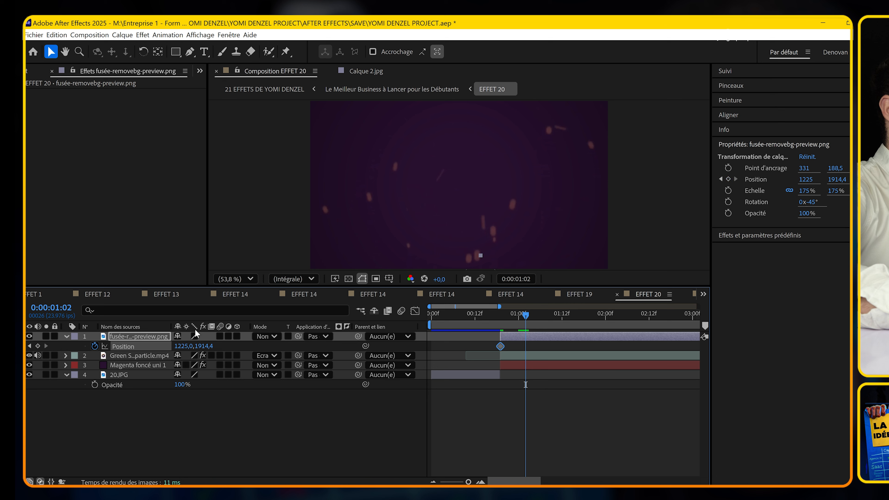
{"action": "left_click", "coordinate": [469, 258]}
{"action": "left_click_drag", "start_coordinate": [203, 346], "coordinate": [80, 340]}
{"action": "left_click", "coordinate": [202, 354]}
{"action": "left_click_drag", "start_coordinate": [201, 345], "coordinate": [173, 346]}
Ease the rocket's position keyframes in the speed graph so the launch starts fast and slows toward the last keyframe
{"action": "left_click_drag", "start_coordinate": [561, 394], "coordinate": [497, 344]}
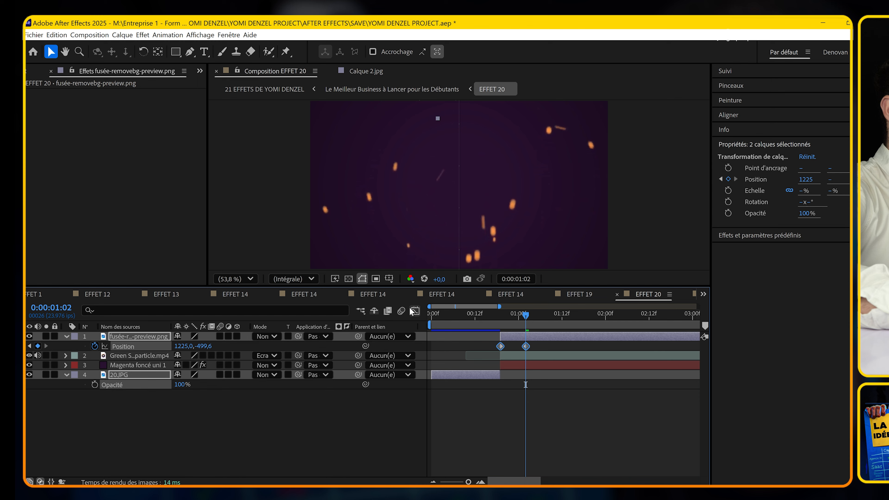
{"action": "left_click", "coordinate": [414, 310]}
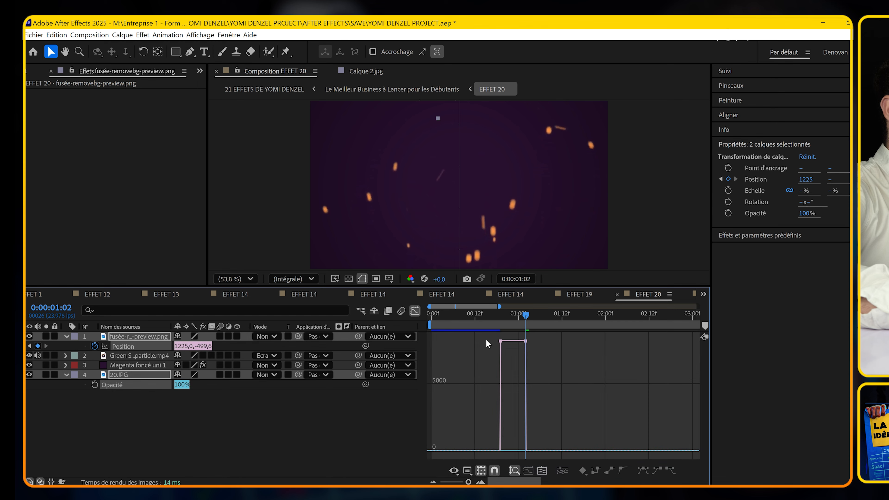
{"action": "key", "text": "equal"}
{"action": "left_click_drag", "start_coordinate": [555, 340], "coordinate": [465, 450]}
{"action": "left_click", "coordinate": [415, 311]}
{"action": "left_click", "coordinate": [485, 315]}
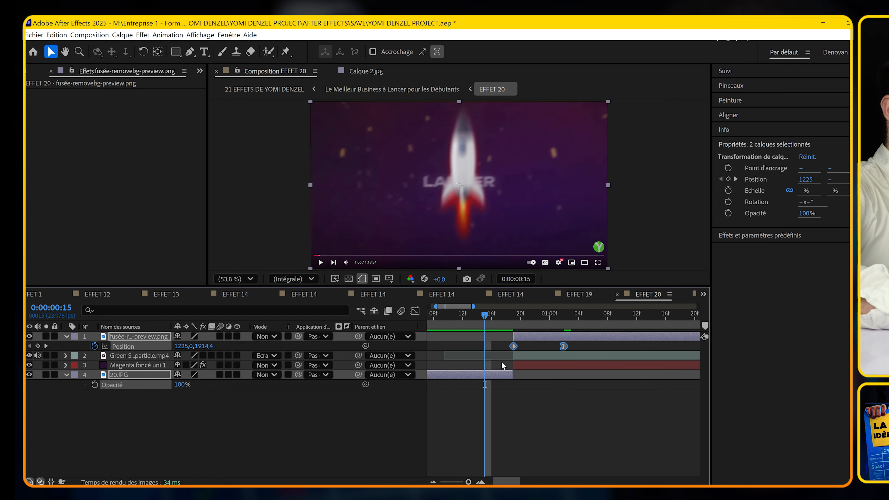
{"action": "left_click", "coordinate": [501, 385]}
{"action": "key", "text": "minus"}
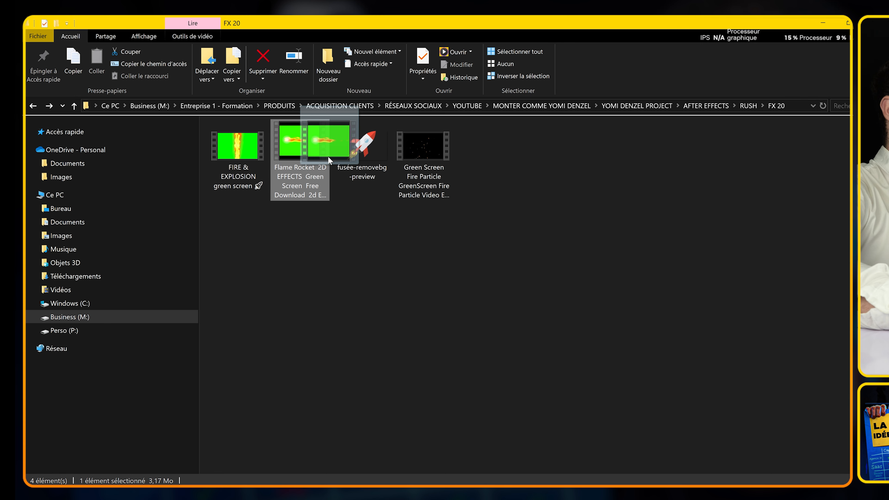
Add the Flame Rocket green screen clip from the FX 20 folder to the EFFET 20 composition and scale it to 205%
{"action": "key", "text": "alt+Tab"}
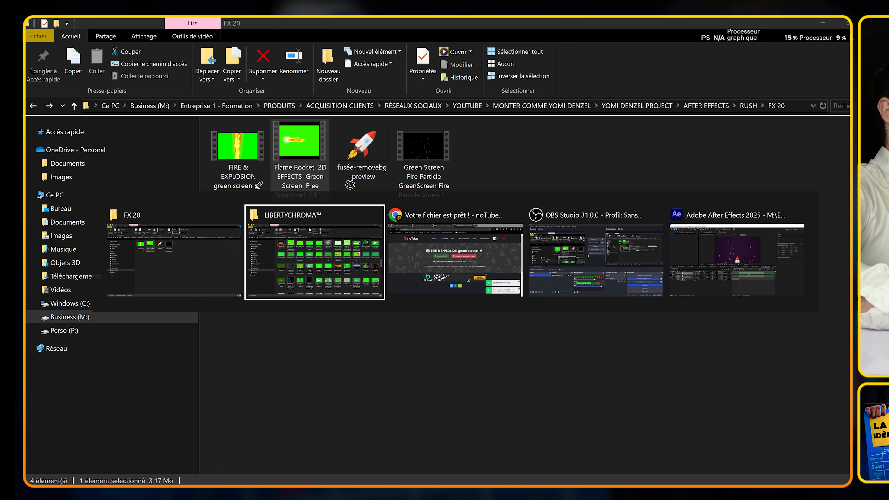
{"action": "left_click_drag", "start_coordinate": [422, 264], "coordinate": [299, 395]}
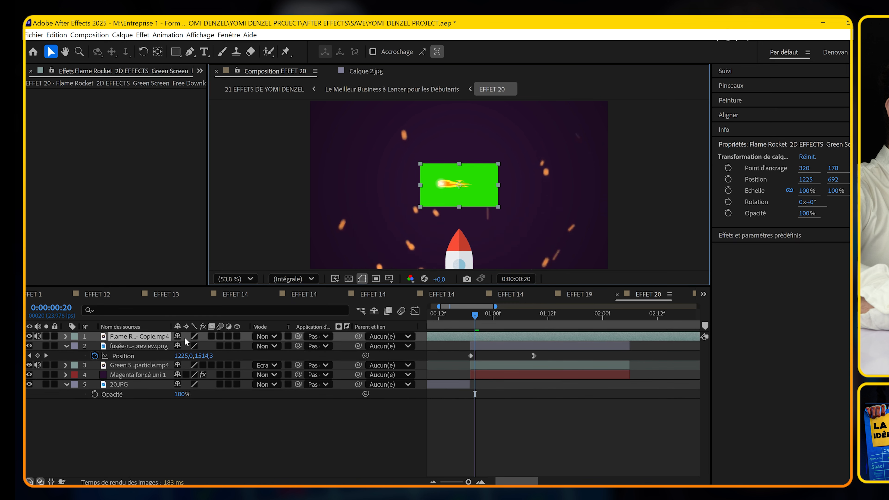
{"action": "key", "text": "s"}
{"action": "left_click_drag", "start_coordinate": [194, 346], "coordinate": [249, 345]}
Apply Keylight (1.2) to the flame clip and sample its green background as the screen colour
{"action": "key", "text": "ctrl+space"}
{"action": "type", "text": "u"}
{"action": "key", "text": "BackSpace"}
{"action": "type", "text": "keyl"}
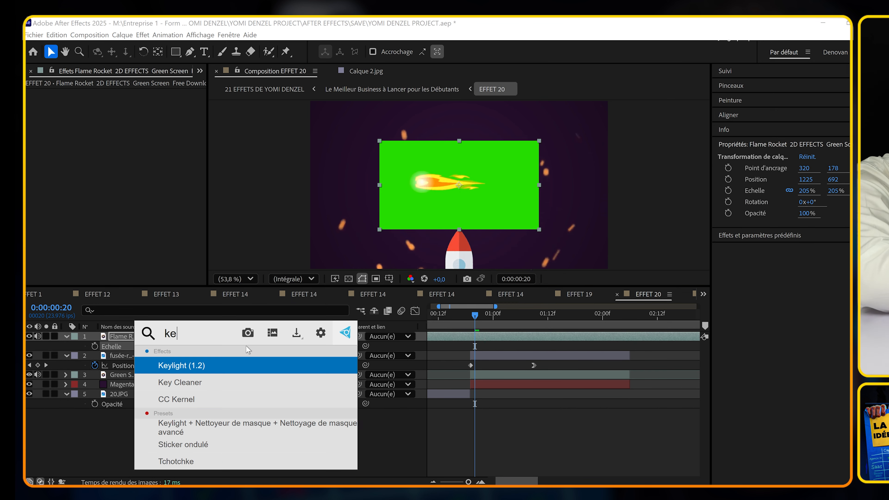
{"action": "key", "text": "Return"}
{"action": "left_click", "coordinate": [144, 164]}
{"action": "left_click", "coordinate": [433, 217]}
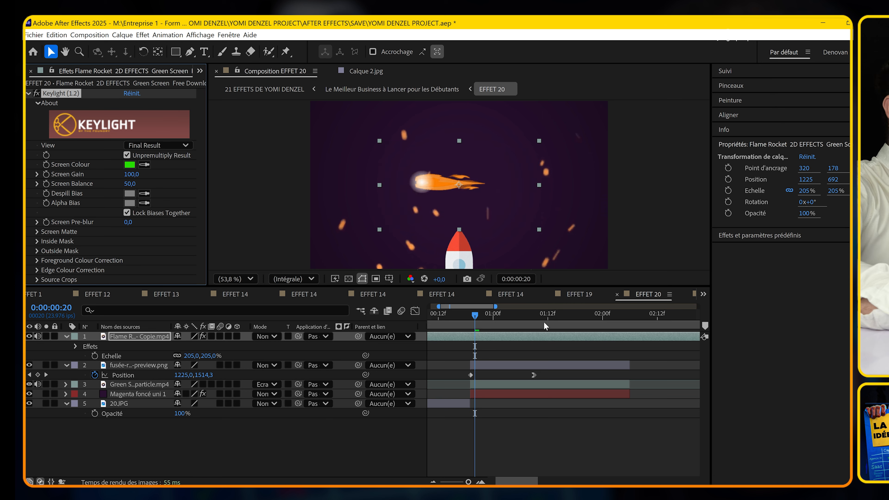
Try rotating the flame layer to -90°
{"action": "key", "text": "Page_Down"}
{"action": "key", "text": "Page_Down"}
{"action": "type", "text": "r"}
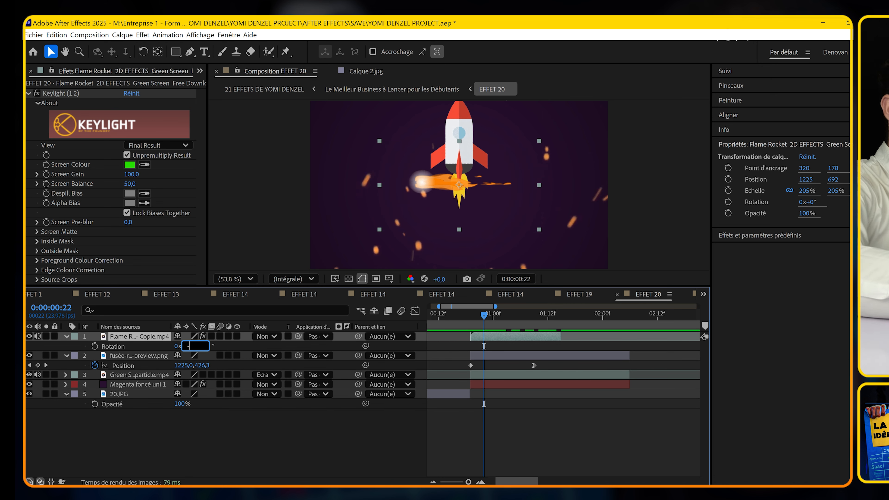
{"action": "type", "text": "-90"}
{"action": "key", "text": "Return"}
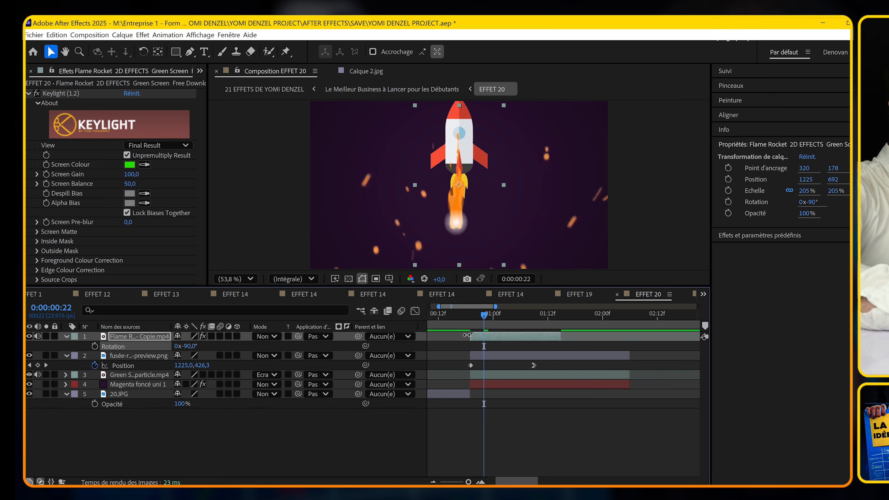
Set the flame layer's rotation to 90° and place the flame under the rocket's nozzle at 0:00:00:21
{"action": "key", "text": "Page_Down"}
{"action": "key", "text": "Page_Down"}
{"action": "key", "text": "Page_Down"}
{"action": "left_click", "coordinate": [190, 346]}
{"action": "type", "text": "90"}
{"action": "key", "text": "Return"}
{"action": "mouse_move", "coordinate": [496, 315]}
{"action": "left_mouse_down"}
{"action": "mouse_move", "coordinate": [471, 317]}
{"action": "mouse_move", "coordinate": [479, 316]}
{"action": "left_mouse_up"}
{"action": "left_click_drag", "start_coordinate": [462, 158], "coordinate": [458, 237]}
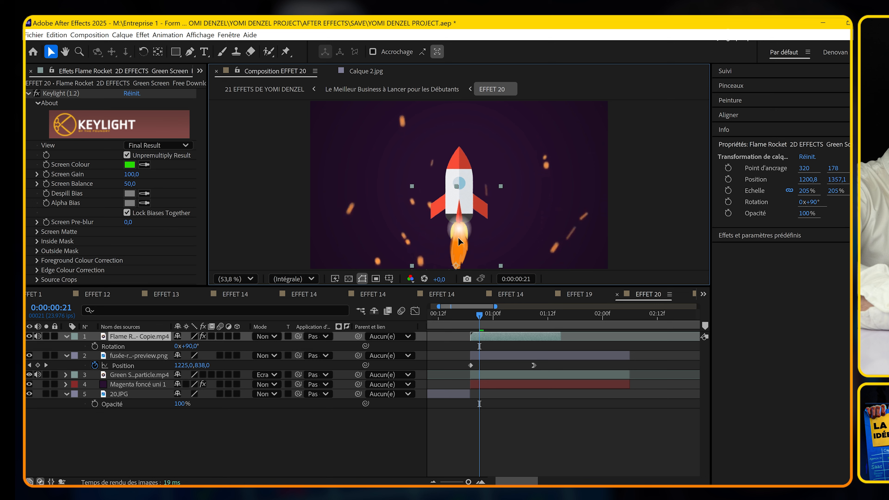
Keyframe the flame's position at 0:00:00:21 and raise it to Y -372,9 at 0:00:01:09
{"action": "key", "text": "p"}
{"action": "left_click", "coordinate": [95, 346]}
{"action": "left_click", "coordinate": [510, 322]}
{"action": "left_click_drag", "start_coordinate": [511, 325], "coordinate": [533, 322]}
{"action": "mouse_move", "coordinate": [199, 345]}
{"action": "left_mouse_down"}
{"action": "mouse_move", "coordinate": [209, 341]}
{"action": "mouse_move", "coordinate": [200, 349]}
{"action": "left_mouse_up"}
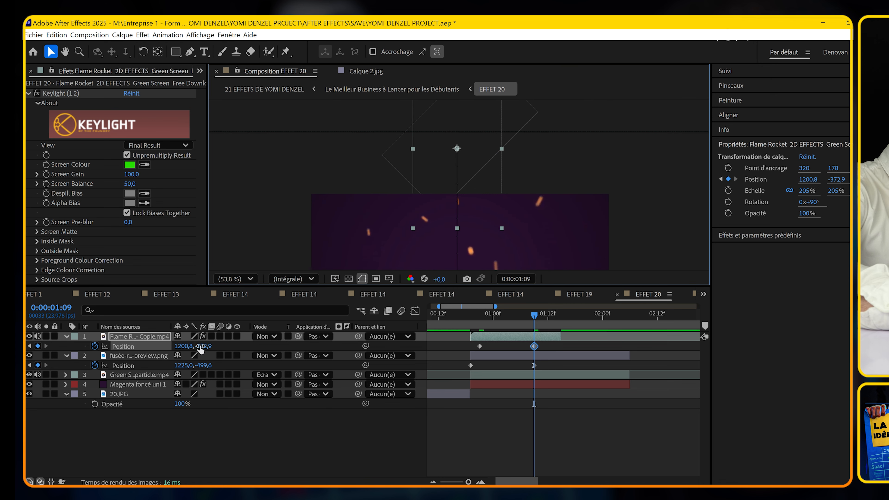
Ease the flame's position keyframes in the speed graph with an early peak and a gradual slowdown
{"action": "left_click", "coordinate": [497, 316]}
{"action": "left_click", "coordinate": [415, 311]}
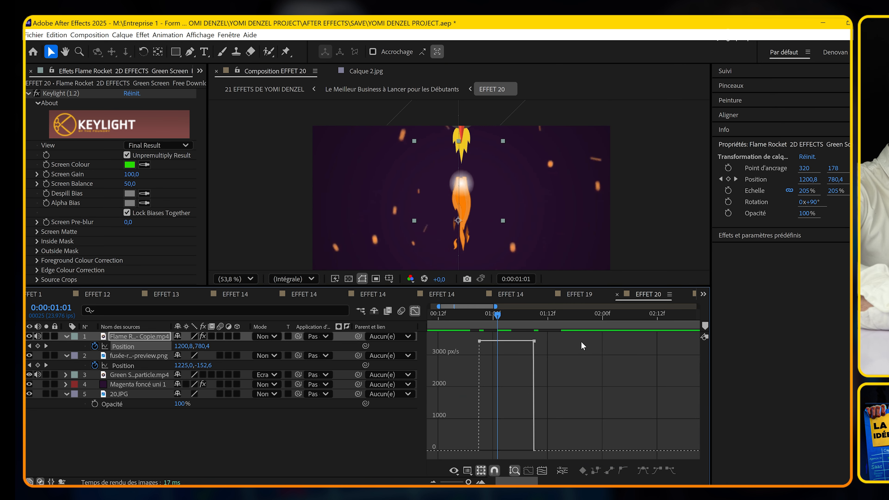
{"action": "left_click_drag", "start_coordinate": [528, 340], "coordinate": [506, 450]}
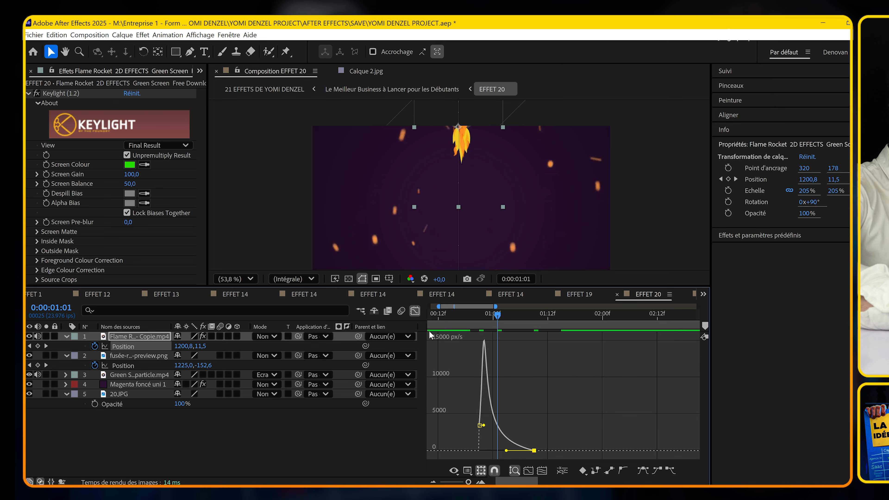
{"action": "left_click", "coordinate": [414, 311]}
Move the flame's first position keyframe to the layer start, in line with the rocket's first keyframe
{"action": "left_click", "coordinate": [479, 316]}
{"action": "key", "text": "="}
{"action": "left_click", "coordinate": [480, 345]}
{"action": "left_click_drag", "start_coordinate": [481, 345], "coordinate": [463, 347]}
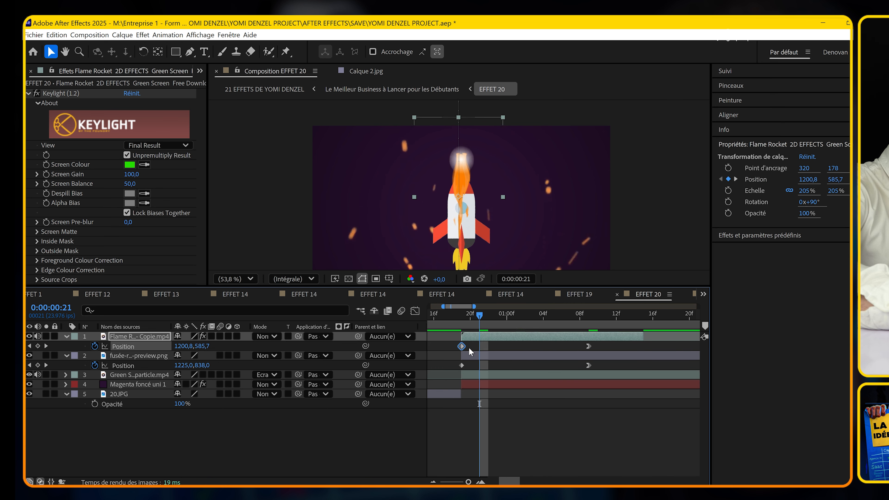
Lower the flame's starting position at 0:00:00:19 to Y 2423,1, below the rocket
{"action": "left_click", "coordinate": [500, 420]}
{"action": "left_click_drag", "start_coordinate": [517, 317], "coordinate": [486, 319]}
{"action": "key", "text": "-"}
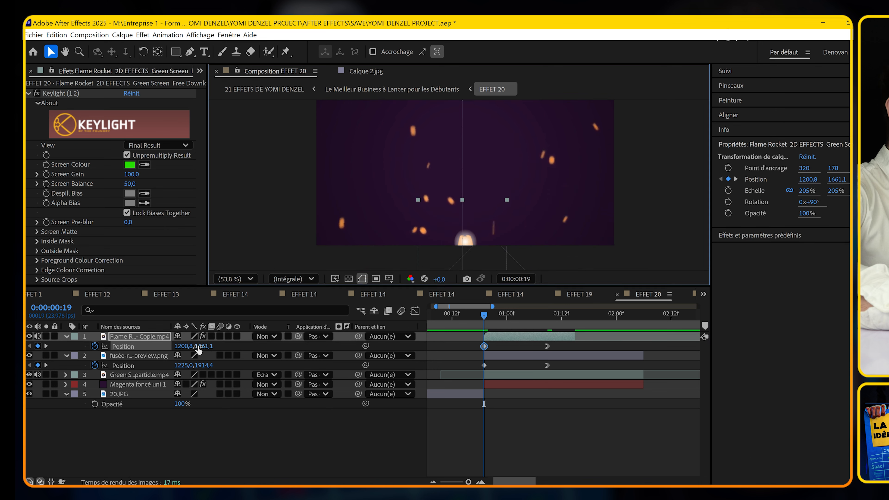
{"action": "left_click_drag", "start_coordinate": [197, 346], "coordinate": [385, 346]}
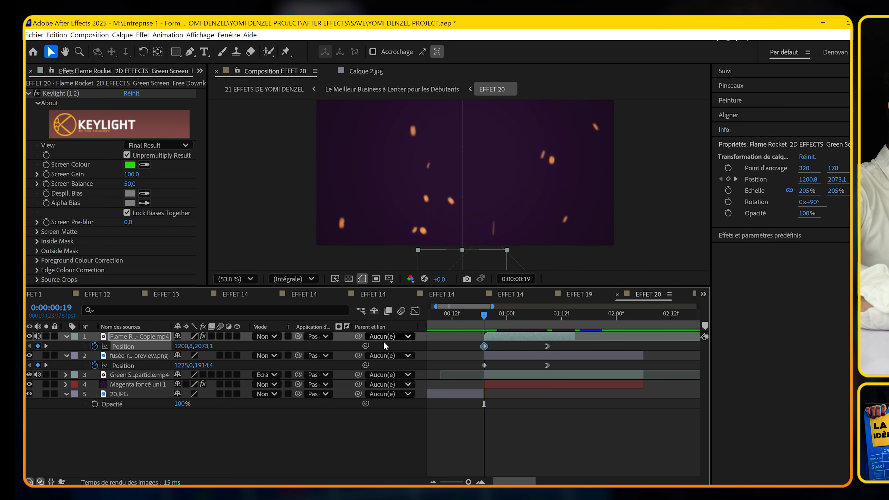
{"action": "left_click_drag", "start_coordinate": [223, 343], "coordinate": [507, 326]}
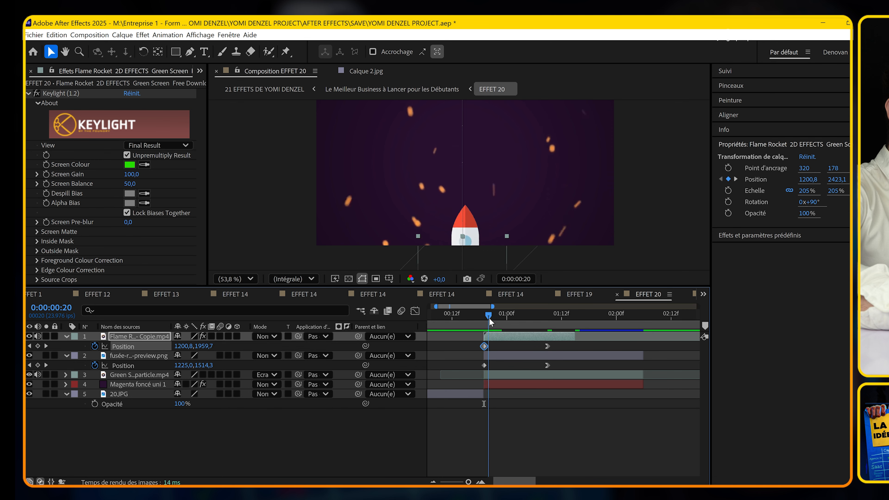
Create a null object and parent the adjustment, flame, rocket, particle and magenta background layers to it
{"action": "right_click", "coordinate": [274, 422]}
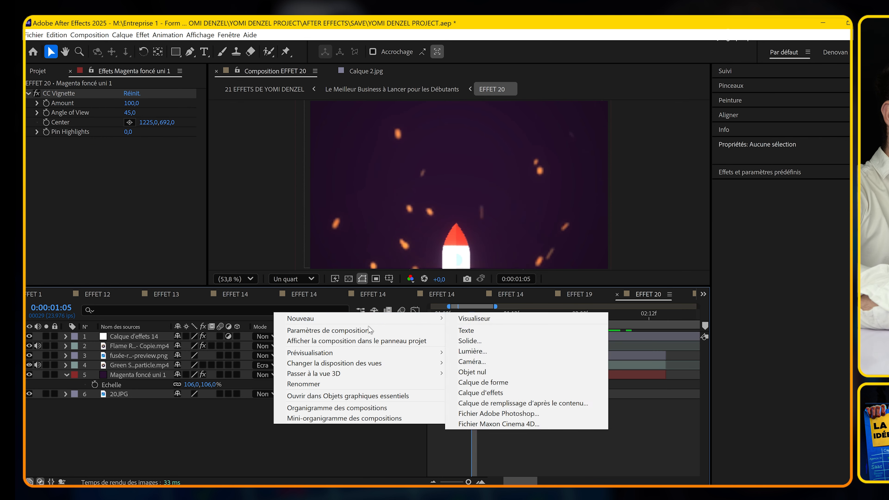
{"action": "left_click", "coordinate": [471, 372]}
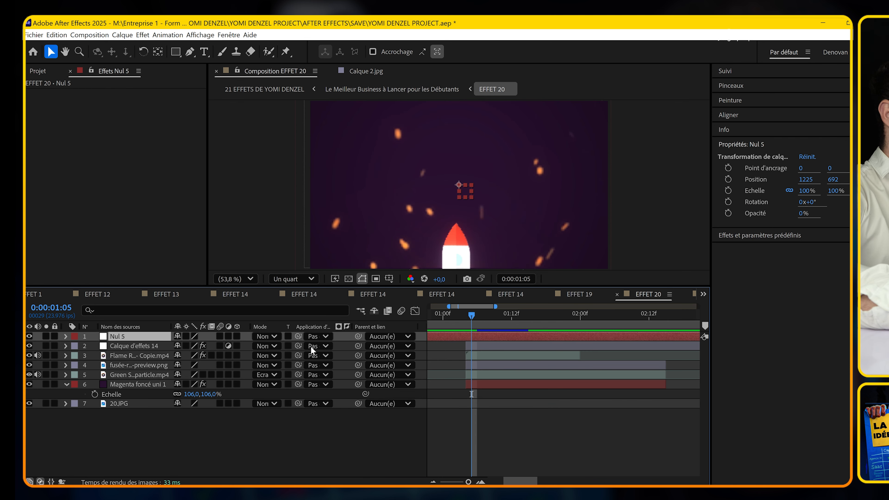
{"action": "left_click", "coordinate": [298, 384]}
{"action": "left_click", "coordinate": [298, 346], "text": "shift"}
{"action": "left_click_drag", "start_coordinate": [357, 345], "coordinate": [211, 336]}
{"action": "left_click_drag", "start_coordinate": [147, 339], "coordinate": [146, 338]}
{"action": "left_click", "coordinate": [145, 337]}
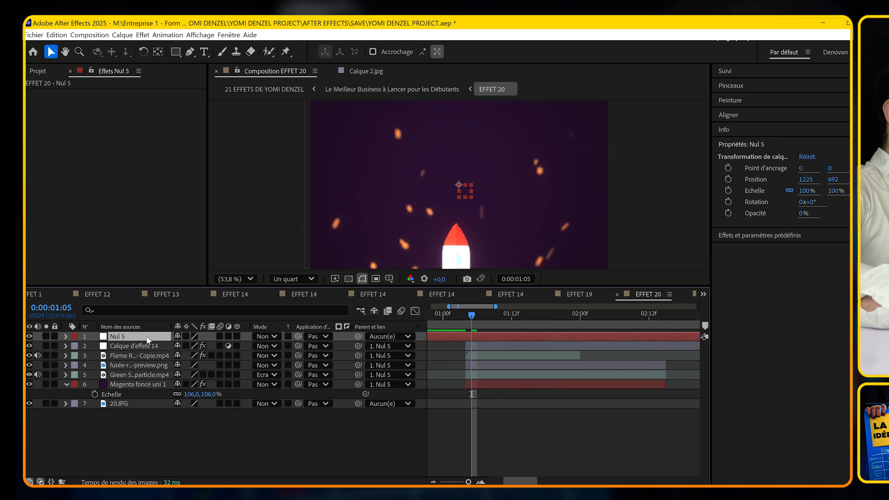
Add the expression wiggle(50,50) to the null object's position and preview the shake
{"action": "key", "text": "p"}
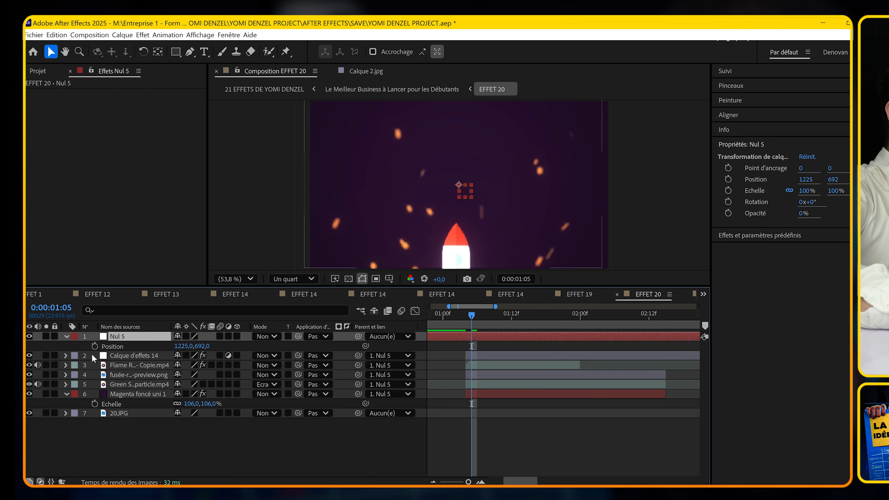
{"action": "left_click", "coordinate": [95, 345], "text": "alt"}
{"action": "type", "text": "wugg"}
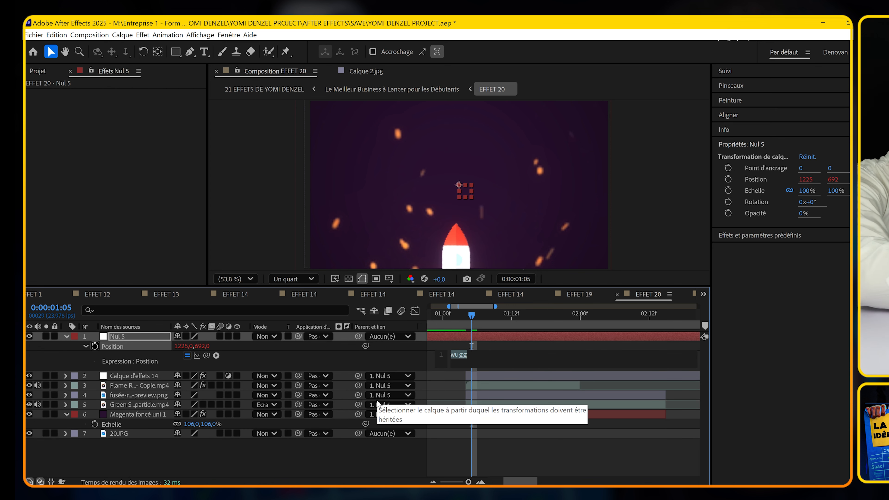
{"action": "type", "text": "wiggle(50,50)"}
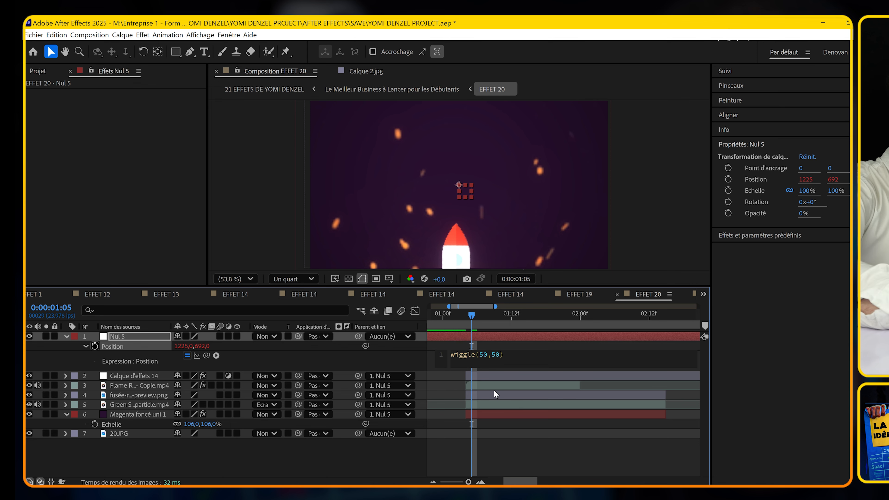
{"action": "left_click", "coordinate": [509, 430]}
{"action": "left_click_drag", "start_coordinate": [450, 324], "coordinate": [472, 329]}
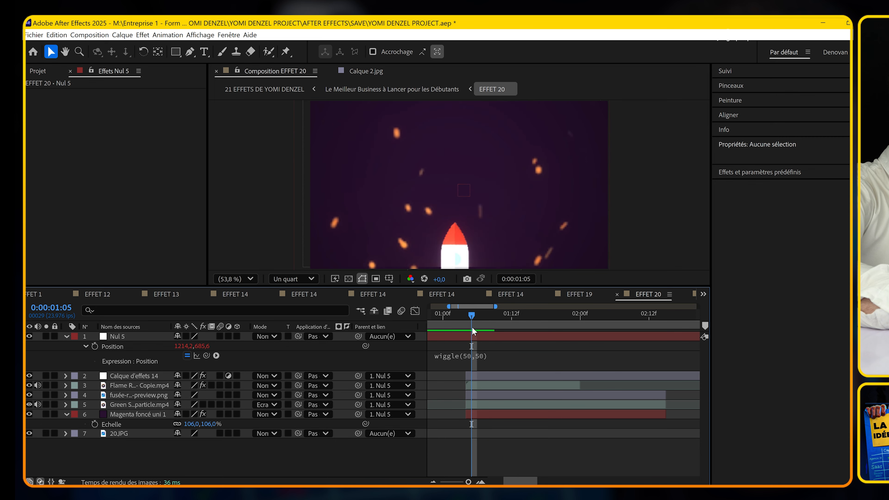
Change the null's position expression to wiggle(50,100) and align the null layer's start with the rocket layers
{"action": "left_click", "coordinate": [473, 349]}
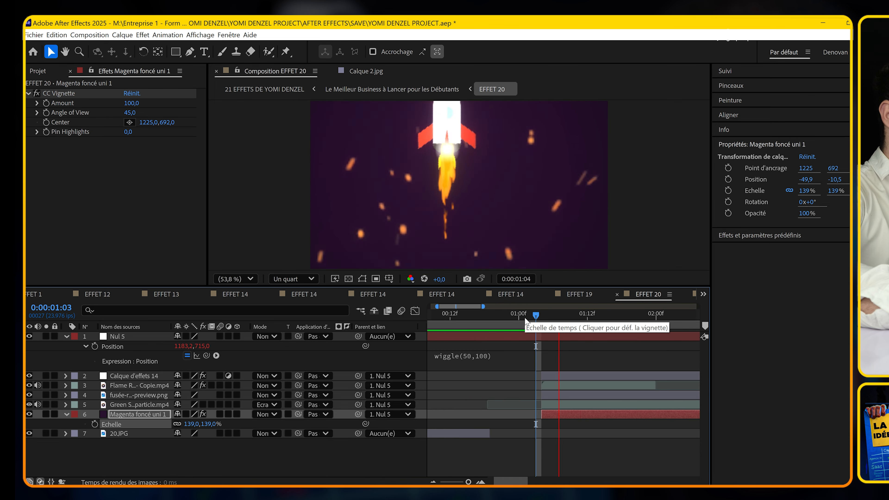
{"action": "key", "text": "space"}
{"action": "left_click", "coordinate": [540, 315]}
{"action": "left_click", "coordinate": [538, 336]}
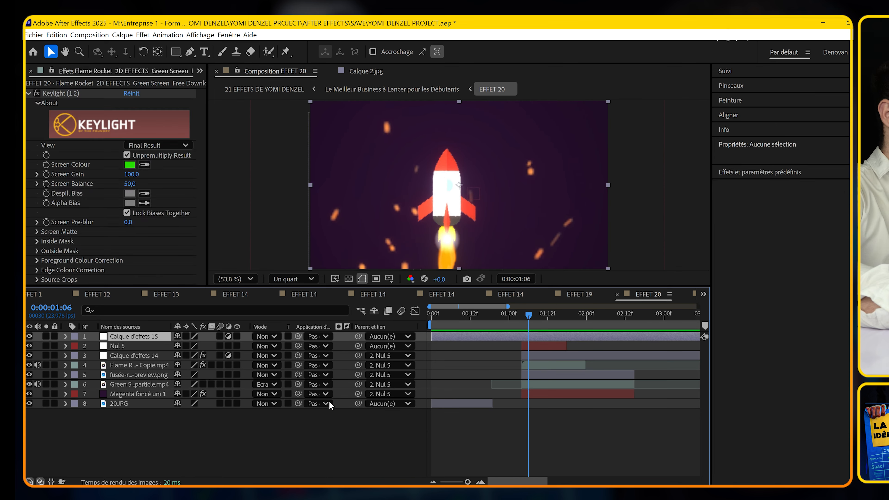
Apply the Perfect Glow effects to Calque d'effets 15 and set the main glow's radius to 1000 and intensity to 0,8
{"action": "key", "text": "Return"}
{"action": "key", "text": "Return"}
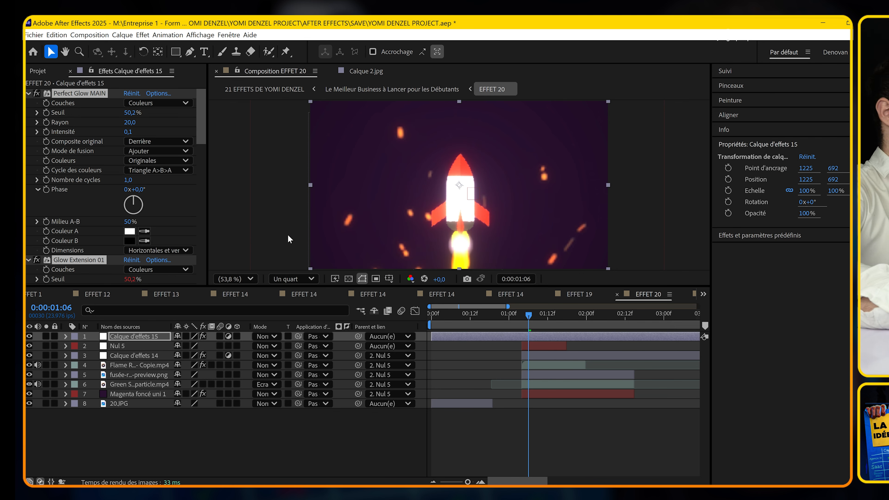
{"action": "left_click_drag", "start_coordinate": [139, 129], "coordinate": [203, 123]}
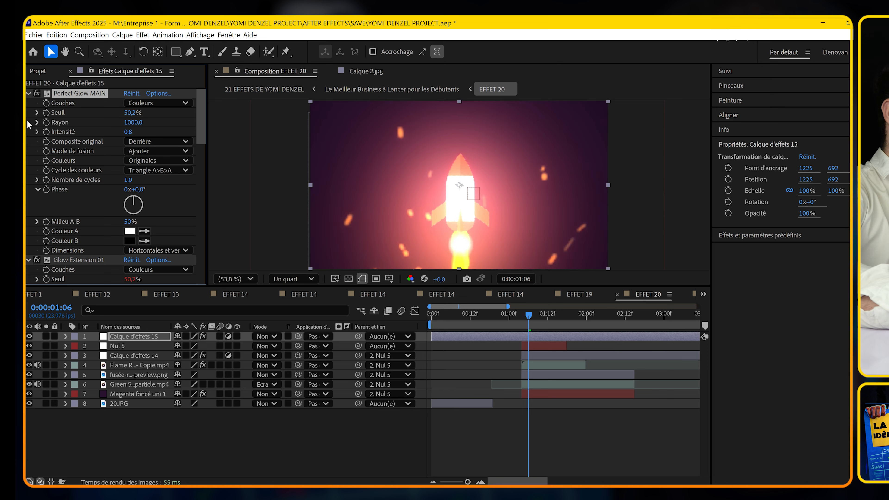
Keyframe the main glow's radius at 1000 and intensity at 0,6 at 0:00:01:06, and set both to 0 at 0:00:01:04
{"action": "mouse_move", "coordinate": [509, 319]}
{"action": "left_mouse_down"}
{"action": "mouse_move", "coordinate": [521, 319]}
{"action": "mouse_move", "coordinate": [496, 315]}
{"action": "left_mouse_up"}
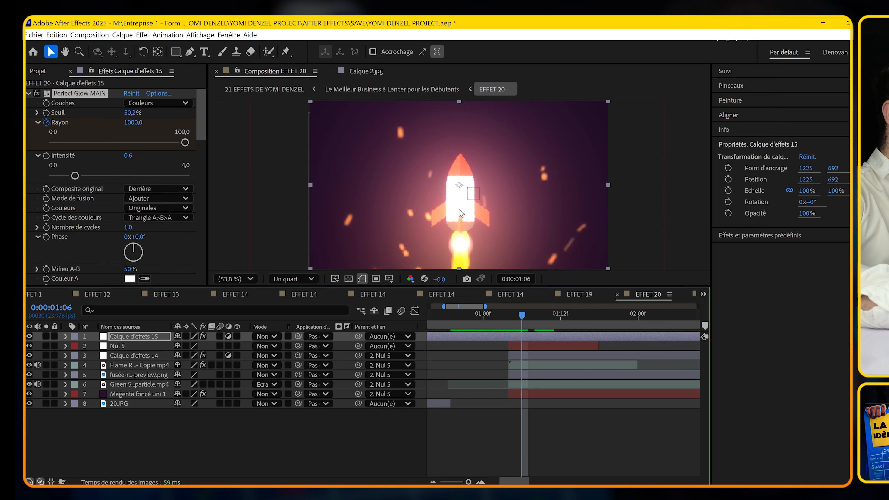
{"action": "left_click", "coordinate": [46, 155]}
{"action": "key", "text": "u"}
{"action": "key", "text": "equal"}
{"action": "left_click", "coordinate": [133, 122]}
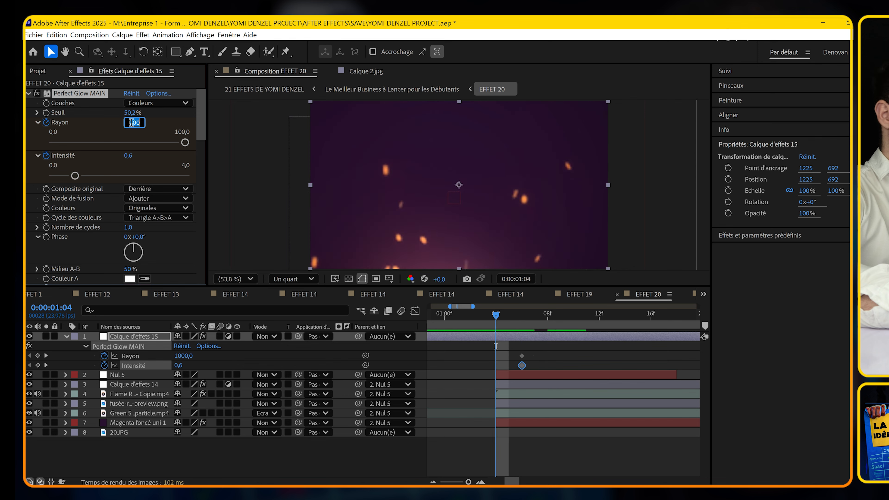
{"action": "type", "text": "0"}
{"action": "key", "text": "Return"}
Copy the zero-value radius and intensity keyframes of Calque d'effets 15 from 0:00:01:04 to 0:00:01:16
{"action": "left_click_drag", "start_coordinate": [470, 350], "coordinate": [502, 371]}
{"action": "left_click_drag", "start_coordinate": [530, 319], "coordinate": [573, 320]}
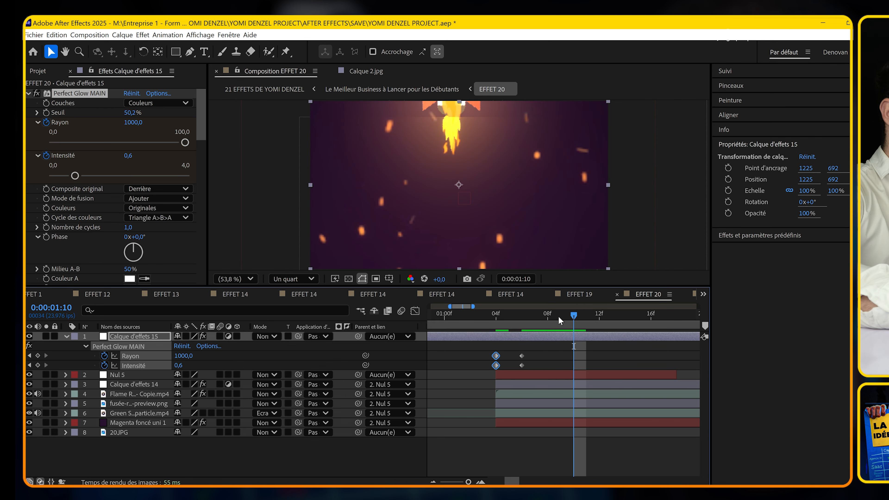
{"action": "key", "text": "space"}
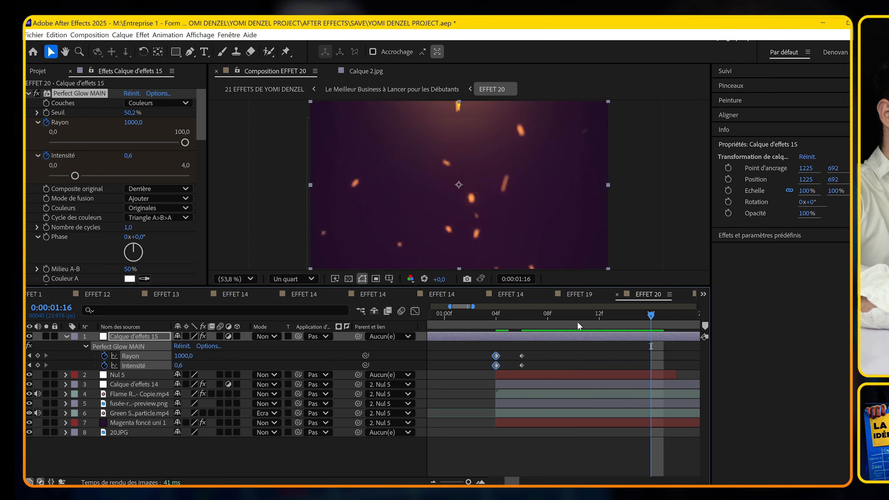
{"action": "key", "text": "ctrl+v"}
Preview the rocket launch to check the animated glow
{"action": "left_click", "coordinate": [490, 319]}
{"action": "key", "text": "space"}
{"action": "key", "text": "space"}
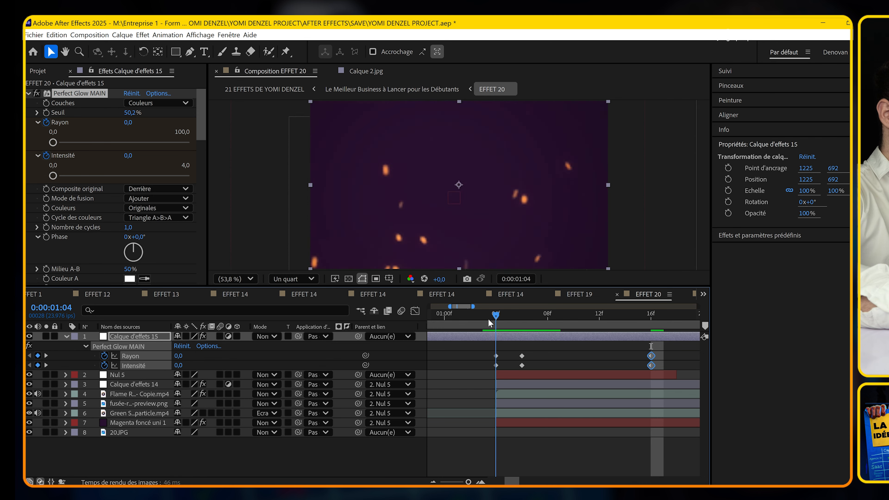
{"action": "left_click", "coordinate": [488, 319]}
{"action": "key", "text": "minus"}
{"action": "left_click_drag", "start_coordinate": [490, 319], "coordinate": [505, 318]}
{"action": "left_click", "coordinate": [476, 319]}
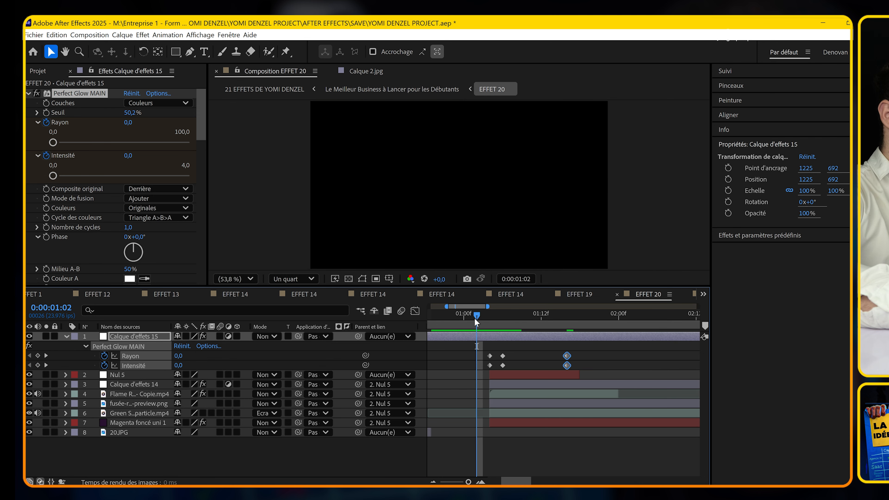
{"action": "key", "text": "space"}
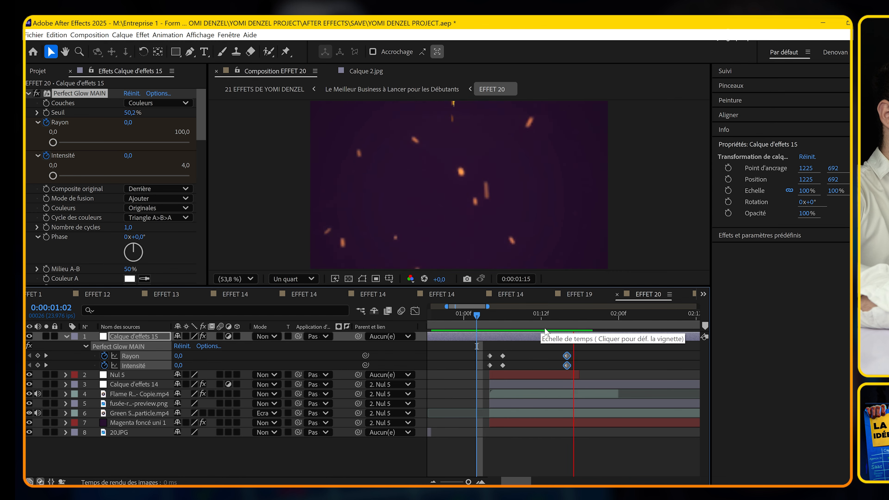
Apply CC Lens to Calque d'effets 15 and keyframe its Size at 199,0 at 0:00:01:08
{"action": "left_click", "coordinate": [574, 318]}
{"action": "left_click_drag", "start_coordinate": [589, 353], "coordinate": [571, 367]}
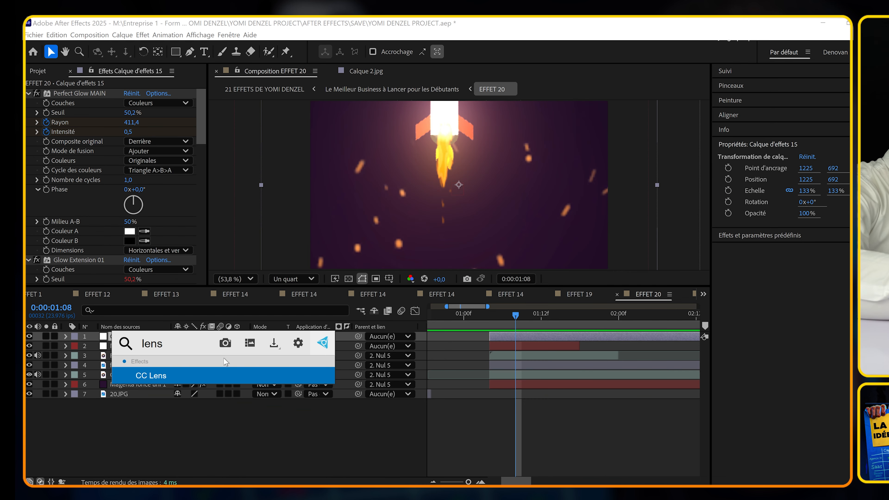
{"action": "key", "text": "Return"}
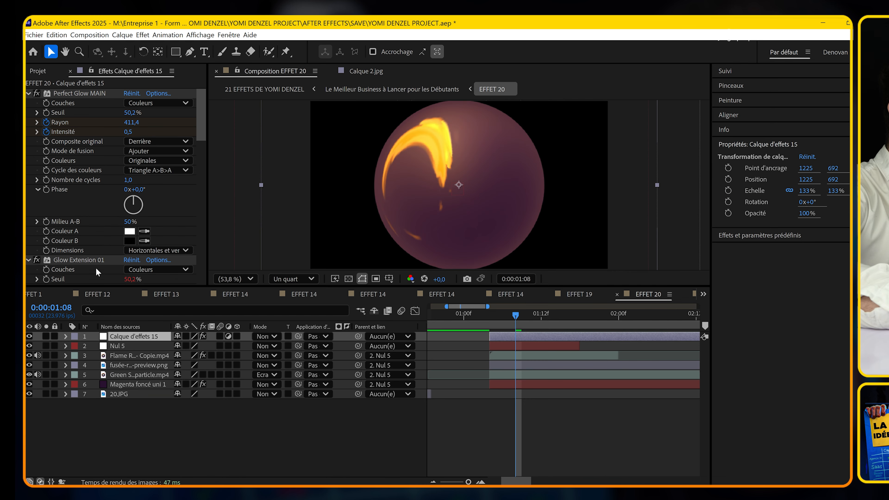
{"action": "scroll", "coordinate": [95, 268], "scroll_direction": "down", "scroll_amount": 5}
{"action": "left_click_drag", "start_coordinate": [129, 270], "coordinate": [176, 259]}
{"action": "key", "text": "equal"}
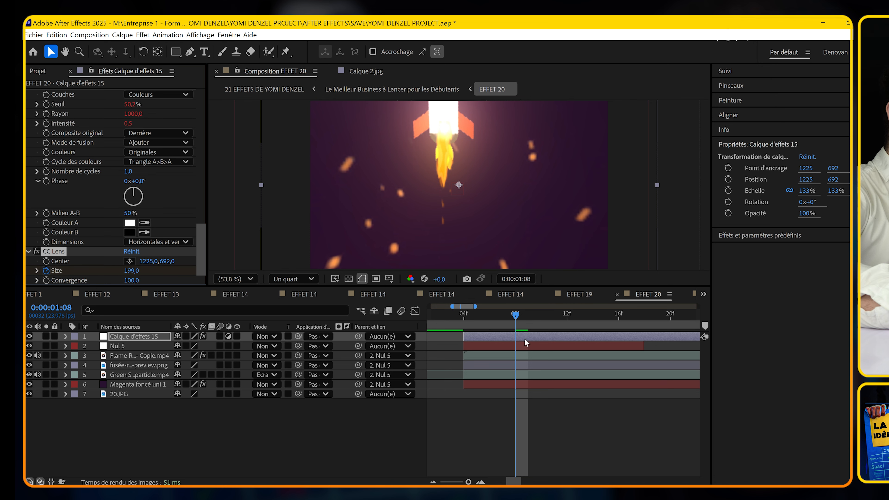
Add CC Lens Size keyframes of 500,0 at 0:00:01:05 and 0:00:01:16 on Calque d'effets 15
{"action": "key", "text": "u"}
{"action": "left_click", "coordinate": [476, 314]}
{"action": "left_click_drag", "start_coordinate": [131, 270], "coordinate": [281, 259]}
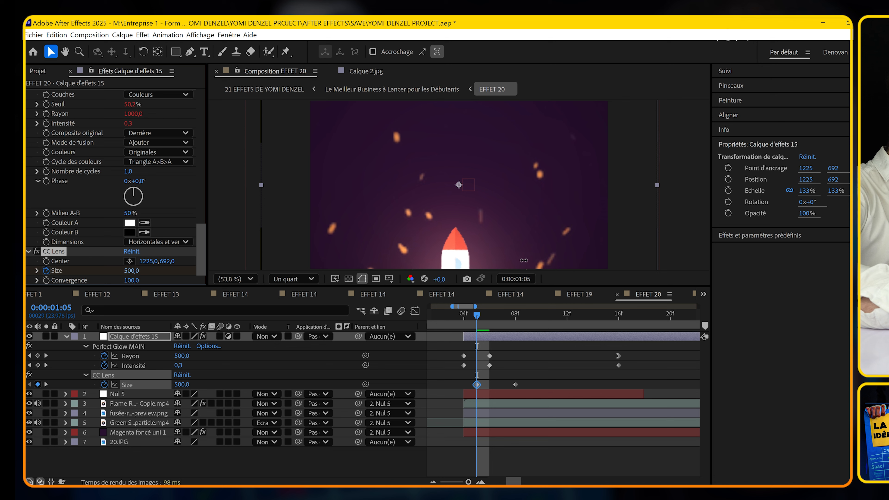
{"action": "left_click_drag", "start_coordinate": [477, 315], "coordinate": [515, 314]}
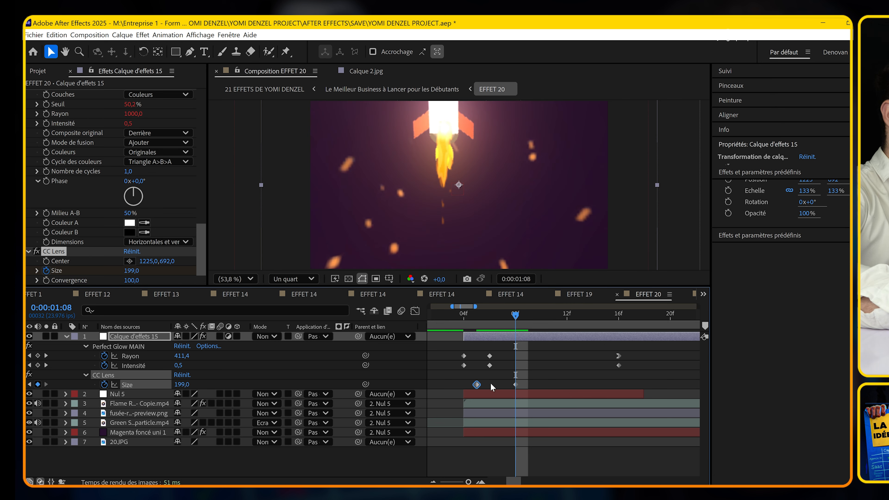
{"action": "left_click", "coordinate": [615, 321]}
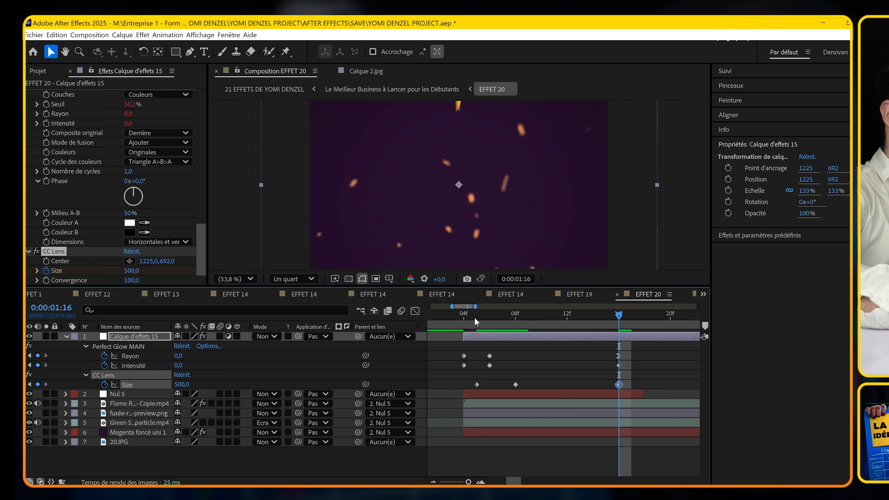
Preview the lens distortion and adjust the CC Lens Size at the middle keyframe
{"action": "left_click_drag", "start_coordinate": [619, 314], "coordinate": [464, 319]}
{"action": "key", "text": "space"}
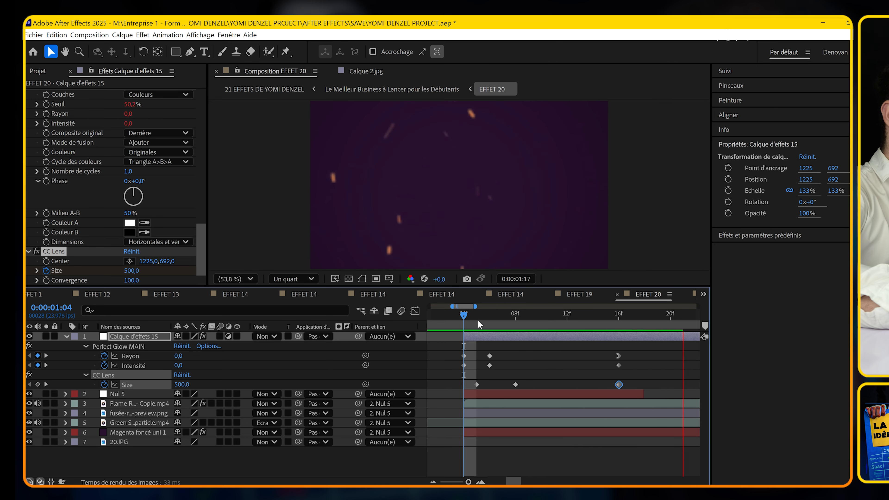
{"action": "left_click", "coordinate": [516, 384]}
{"action": "left_click_drag", "start_coordinate": [234, 268], "coordinate": [286, 274]}
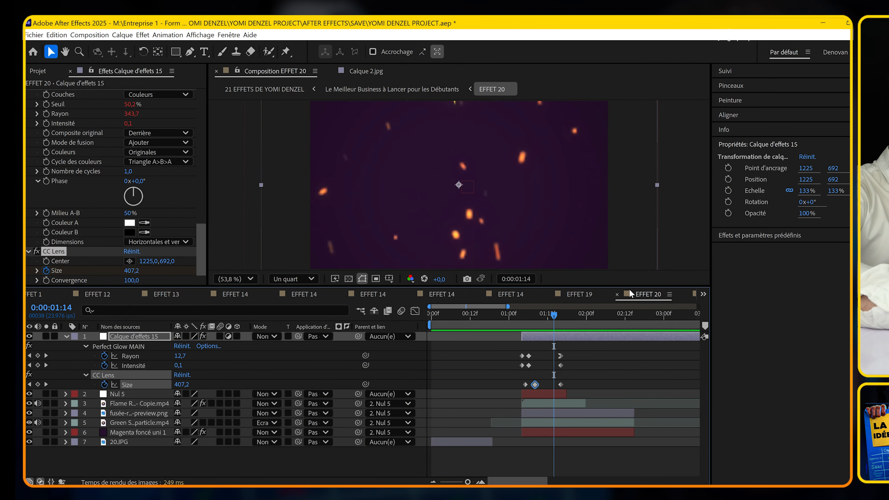
Open the main composition 21 EFFETS DE YOMI DENZEL and go into its layer 10, Le Meilleur Business à Lancer pour les Débutants
{"action": "left_click", "coordinate": [704, 295]}
{"action": "scroll", "coordinate": [780, 183], "scroll_direction": "up", "scroll_amount": 10}
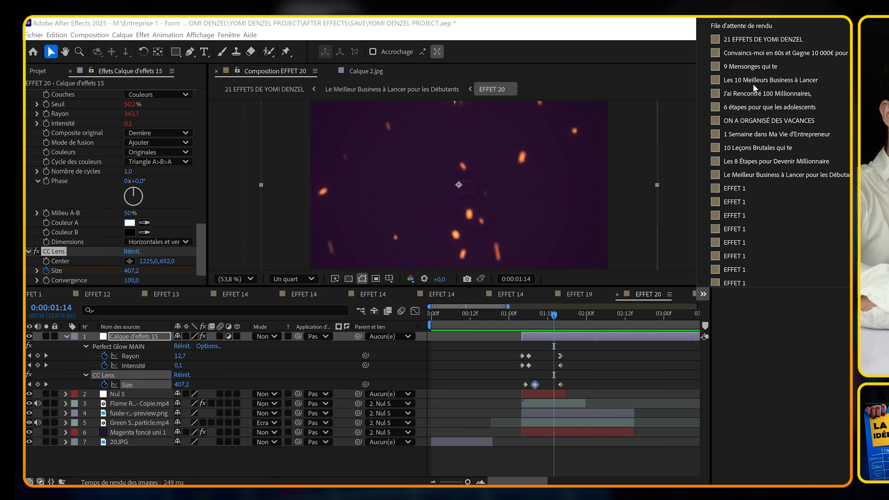
{"action": "left_click", "coordinate": [751, 39]}
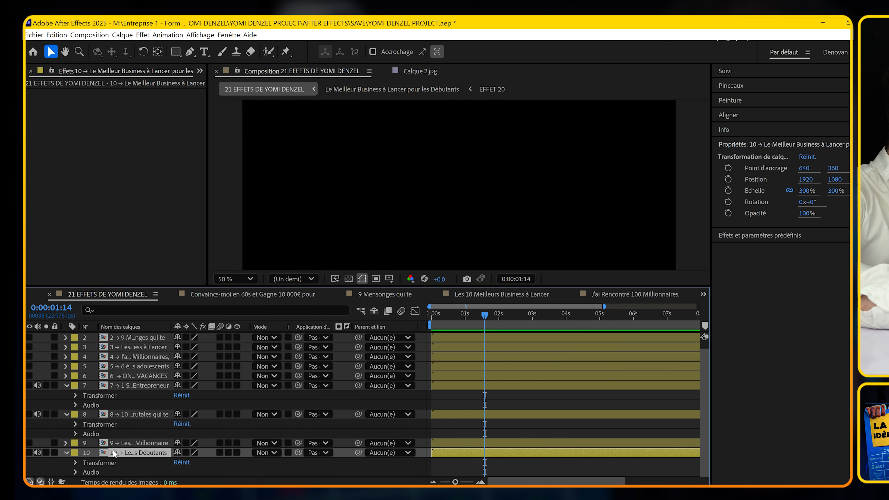
{"action": "double_click", "coordinate": [114, 453]}
{"action": "double_click", "coordinate": [120, 374]}
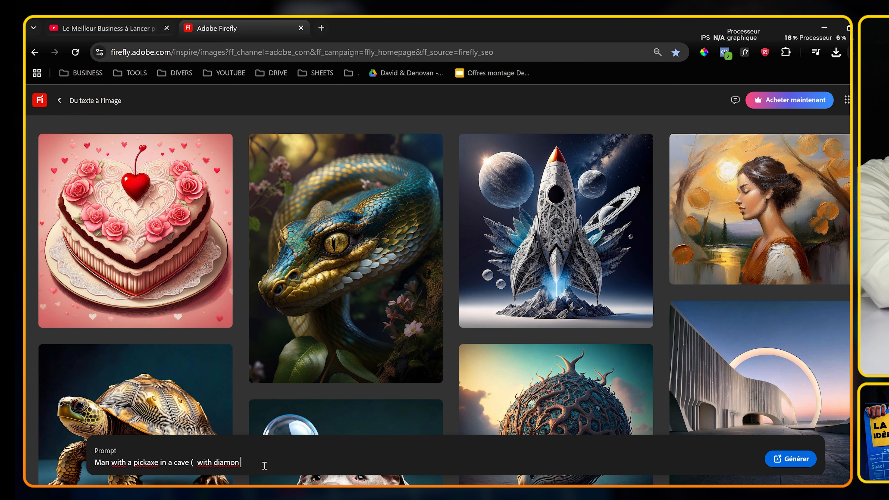
In Adobe Firefly, generate images for "Man with a pickaxe in a cave ( with diamon hide behind the wall )" and choose the Écran large (16:9) ratio
{"action": "type", "text": "wall )"}
{"action": "key", "text": "Return"}
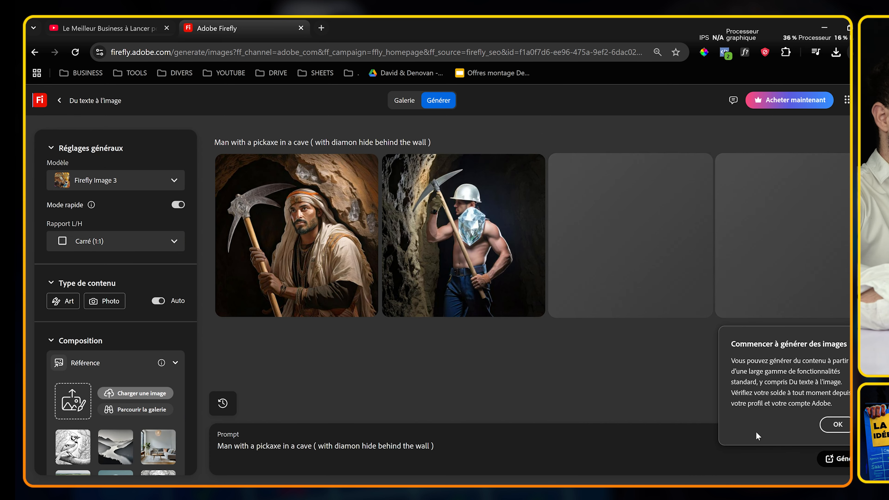
{"action": "left_click", "coordinate": [837, 424]}
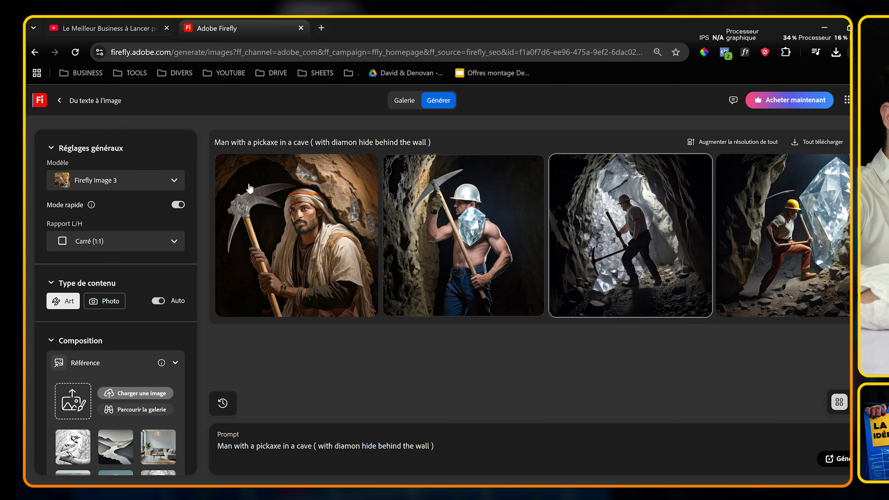
{"action": "left_click", "coordinate": [116, 241]}
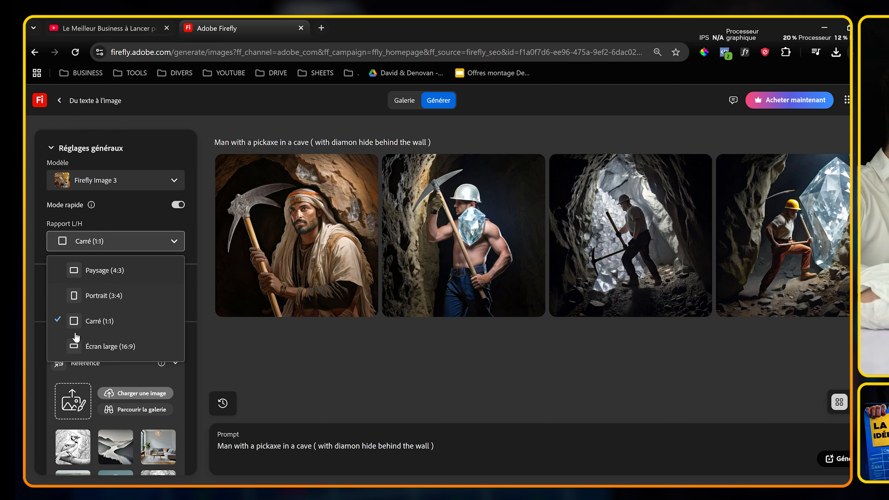
{"action": "left_click", "coordinate": [103, 346]}
{"action": "scroll", "coordinate": [103, 344], "scroll_direction": "down", "scroll_amount": 2}
Search Google Images for "Man with a pickaxe in a cave ( with diamon hide behind the wall )" in a new browser tab
{"action": "key", "text": "ctrl+t"}
{"action": "type", "text": "Man with a pickaxe in a cave ( with diamon hide behind the wall )"}
{"action": "key", "text": "Return"}
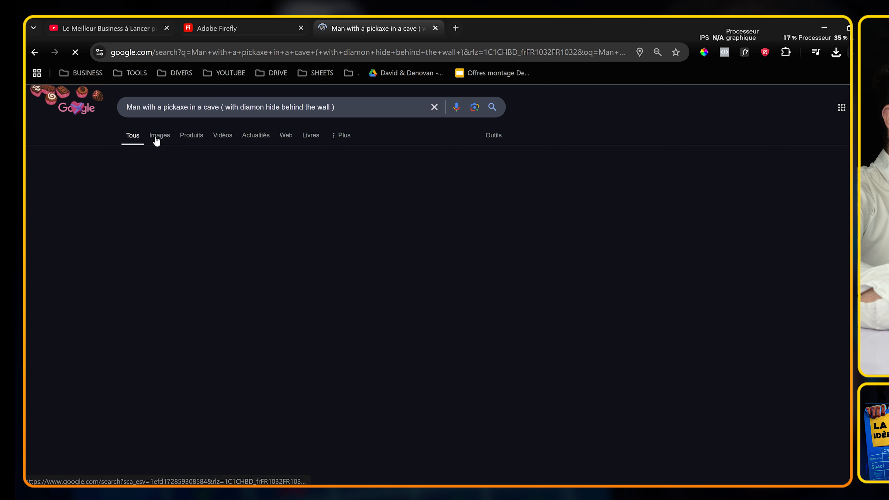
{"action": "left_click", "coordinate": [156, 140]}
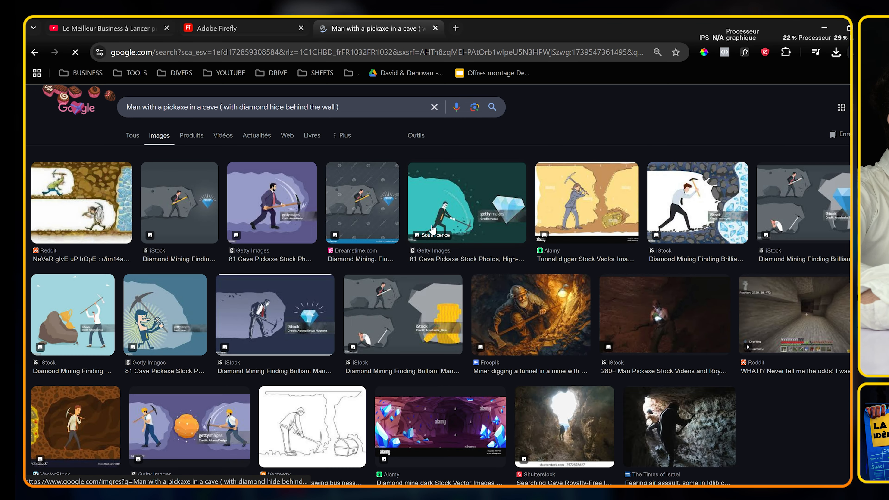
Check Firefly's style reference options, and save the Alamy purple crystal cave image from Google Images as styyle in the FX 21 folder
{"action": "key", "text": "ctrl+shift+Tab"}
{"action": "scroll", "coordinate": [94, 288], "scroll_direction": "up", "scroll_amount": 4}
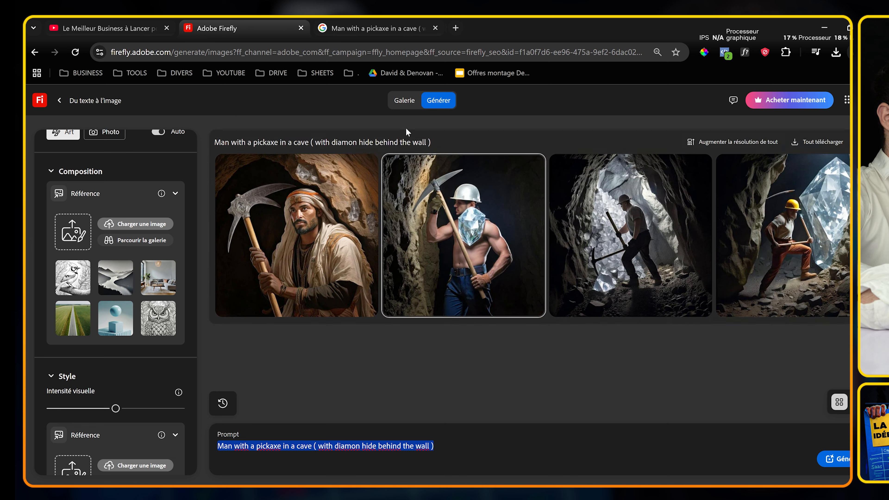
{"action": "scroll", "coordinate": [106, 350], "scroll_direction": "down", "scroll_amount": 4}
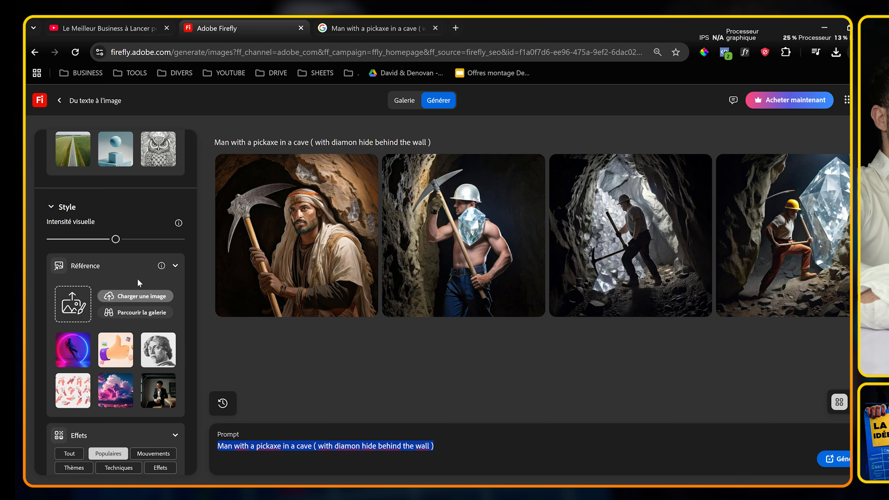
{"action": "key", "text": "ctrl+Tab"}
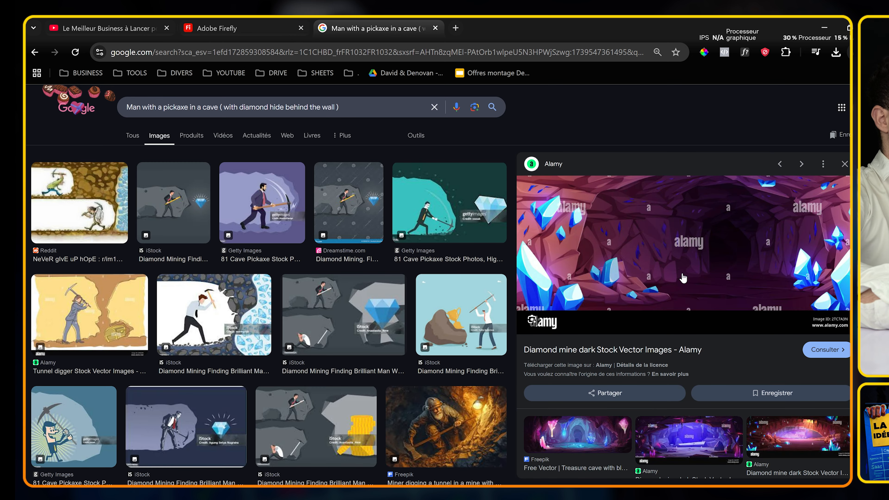
{"action": "right_click", "coordinate": [650, 258]}
{"action": "left_click", "coordinate": [676, 354]}
{"action": "type", "text": "styyle"}
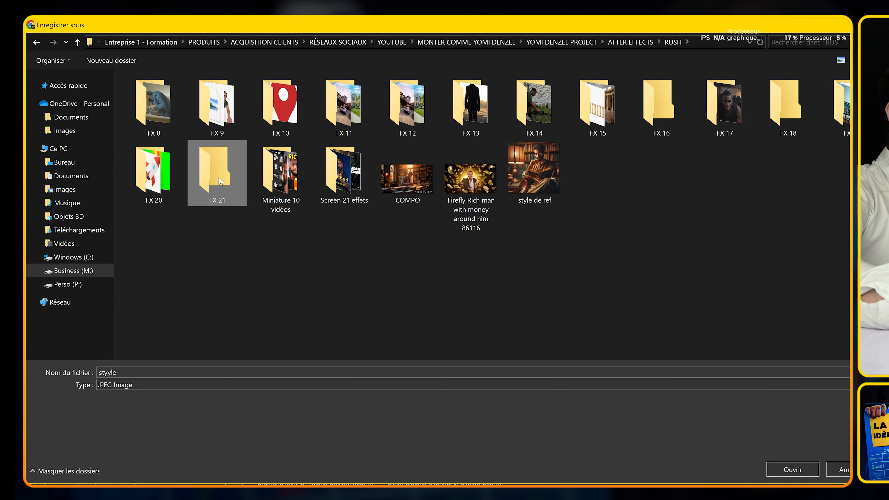
{"action": "double_click", "coordinate": [214, 174]}
{"action": "left_click", "coordinate": [792, 469]}
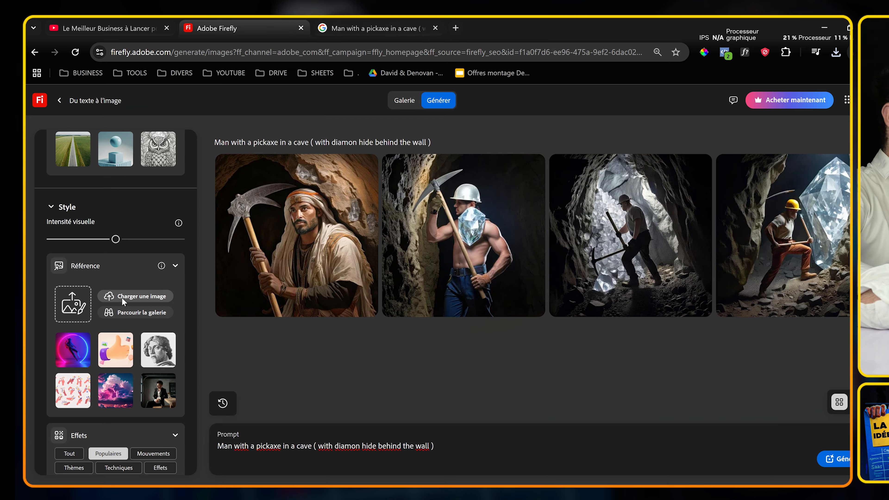
Load the saved cave image as Firefly's style reference and regenerate the pickaxe images in 16:9
{"action": "left_click", "coordinate": [135, 296]}
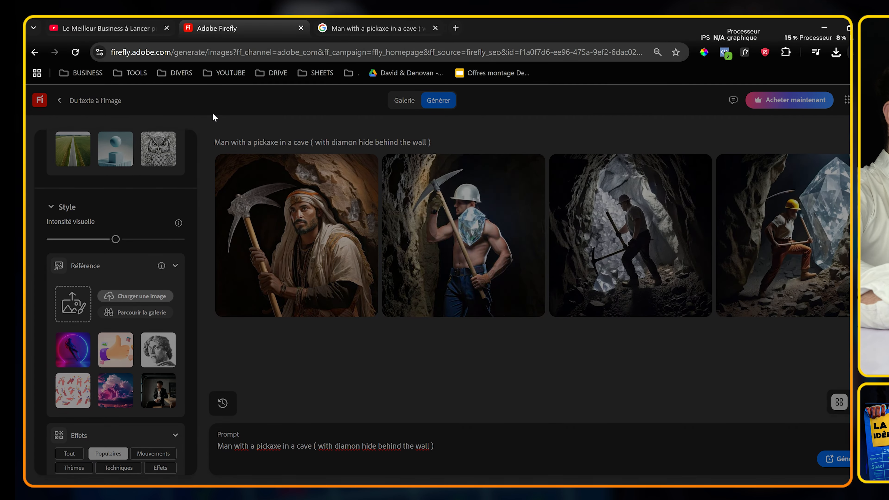
{"action": "left_click", "coordinate": [534, 328]}
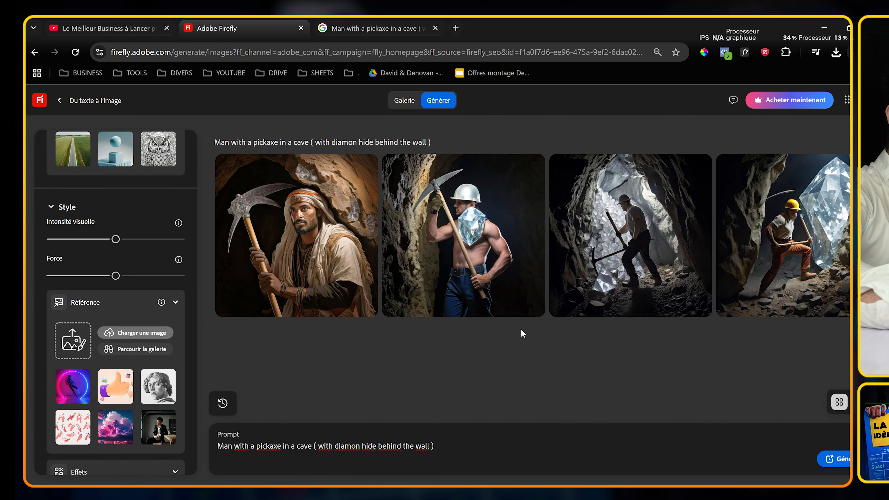
{"action": "scroll", "coordinate": [154, 210], "scroll_direction": "up", "scroll_amount": 8}
{"action": "left_click", "coordinate": [846, 459]}
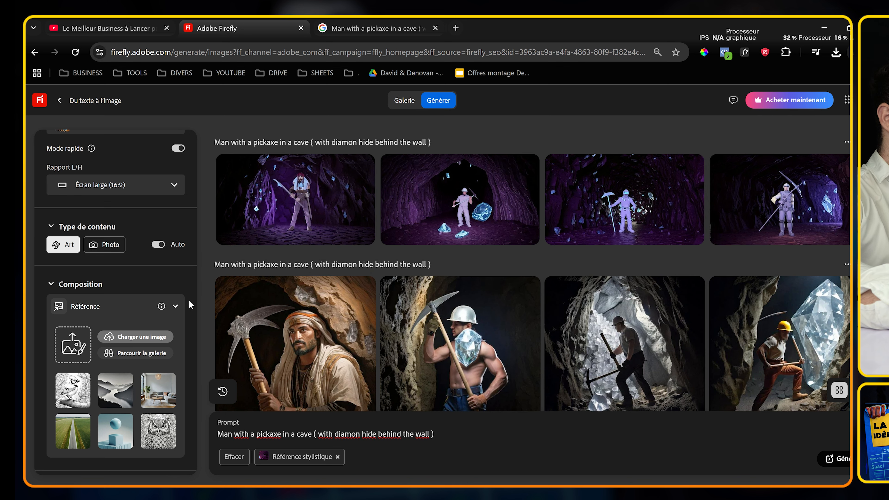
Replace the prompt with "2d scene with a man with a pickaxe who is finding diamond" and generate new images
{"action": "scroll", "coordinate": [191, 305], "scroll_direction": "up", "scroll_amount": 2}
{"action": "triple_click", "coordinate": [439, 435]}
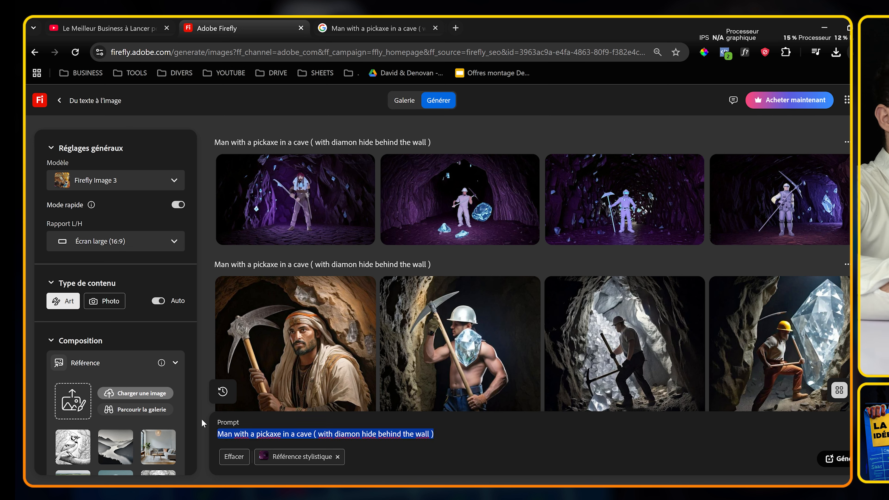
{"action": "type", "text": "2d"}
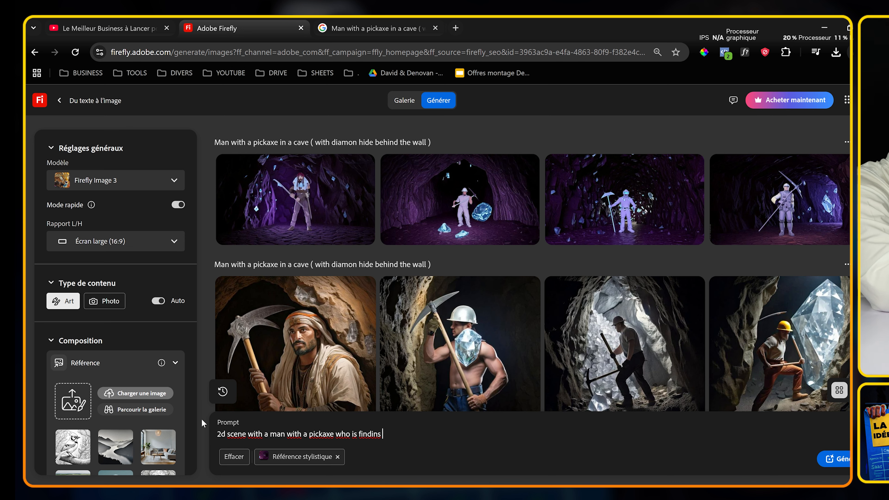
{"action": "left_click", "coordinate": [846, 466]}
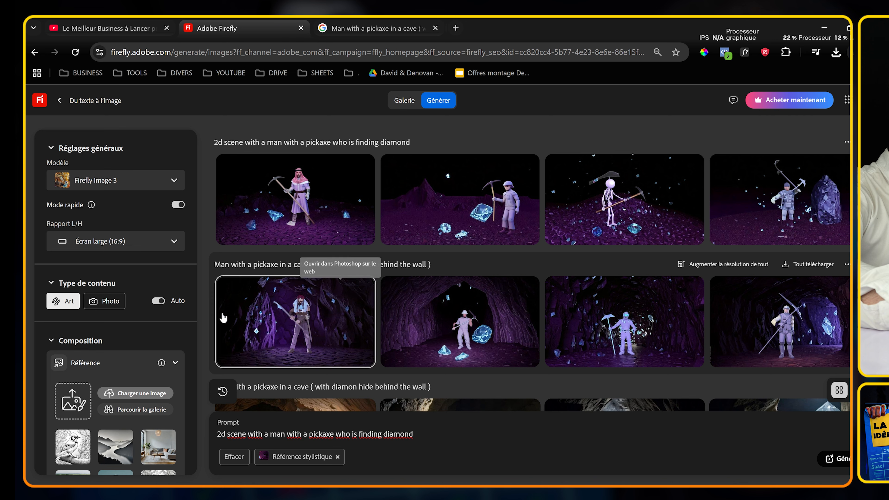
Switch to the YouTube reference video to examine its scene of a man with a pickaxe
{"action": "left_click", "coordinate": [143, 26]}
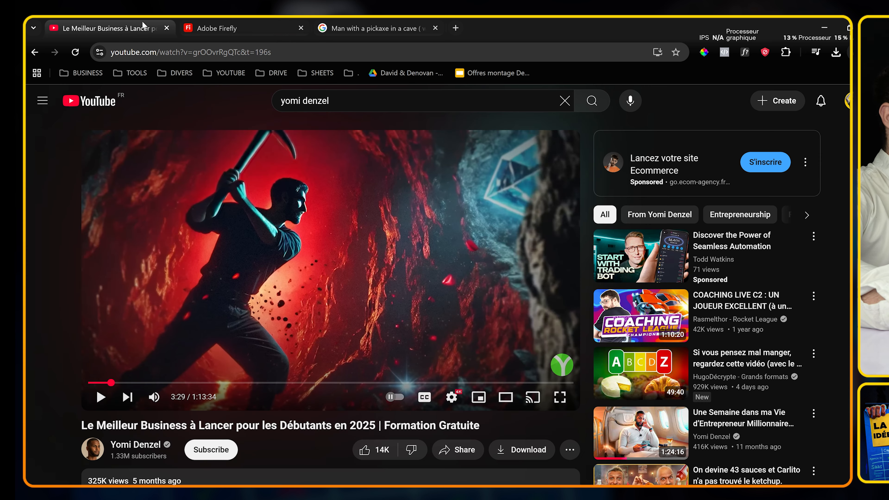
Capture the paused YouTube frame of the man with the pickaxe as a screenshot
{"action": "key", "text": "super+shift+s"}
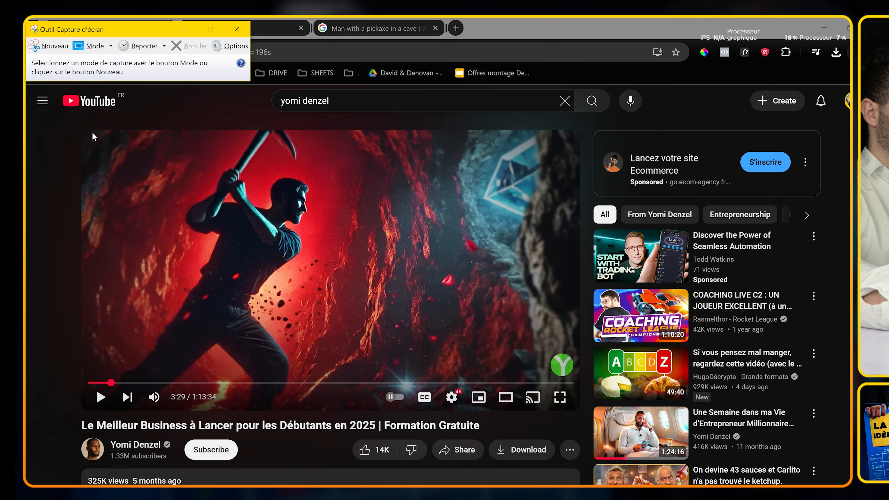
{"action": "left_click", "coordinate": [48, 49]}
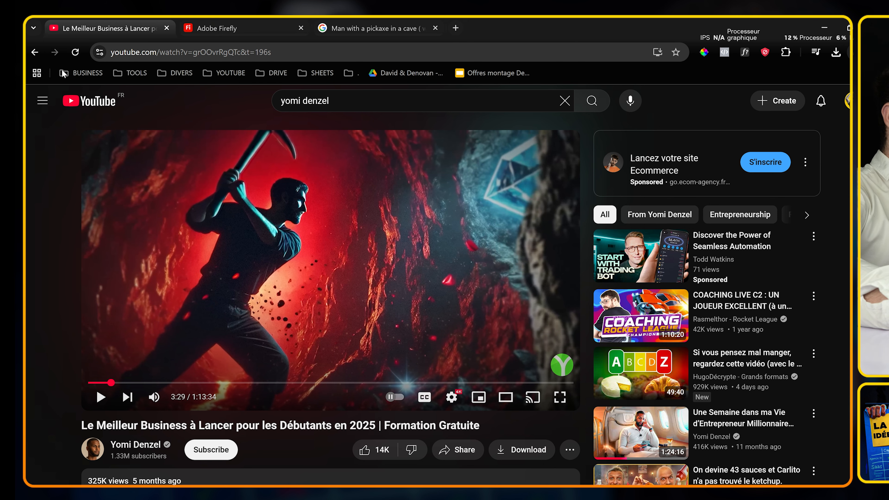
{"action": "left_click_drag", "start_coordinate": [84, 129], "coordinate": [574, 405]}
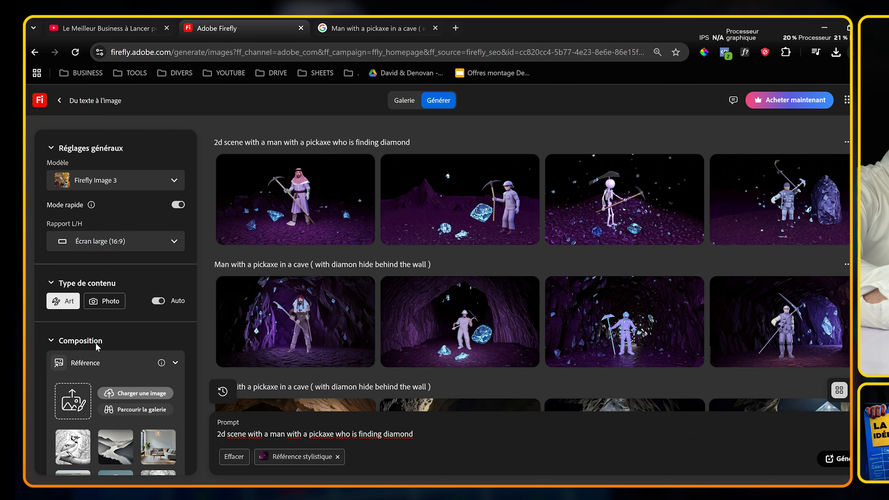
Load the captured miner frame as Firefly's composition reference, and remove the purple cave style reference
{"action": "scroll", "coordinate": [106, 332], "scroll_direction": "down", "scroll_amount": 3}
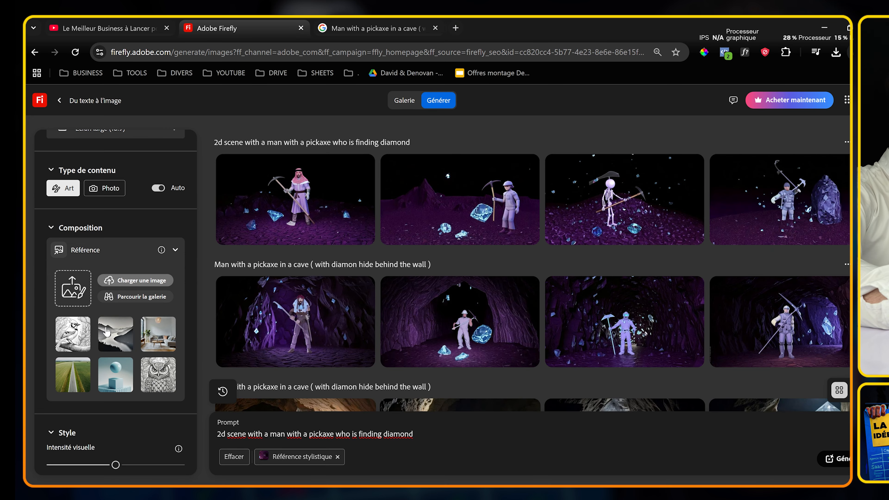
{"action": "left_click", "coordinate": [126, 281]}
{"action": "double_click", "coordinate": [272, 139]}
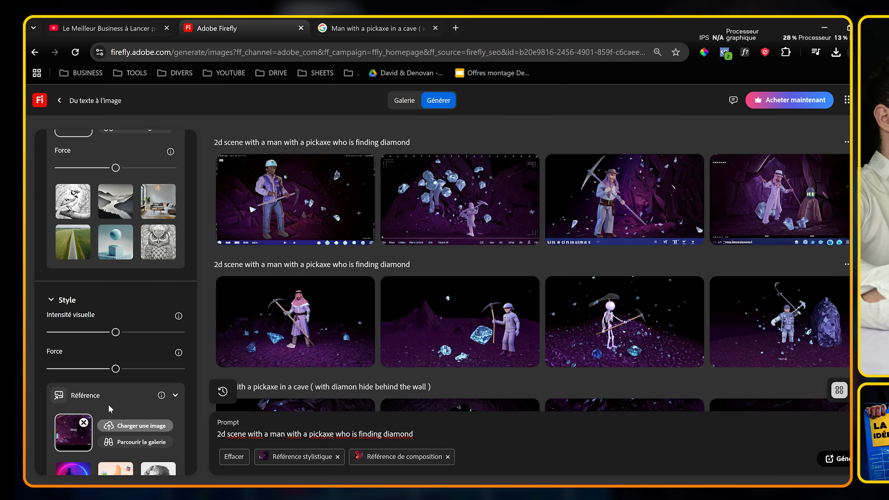
{"action": "left_click", "coordinate": [84, 423]}
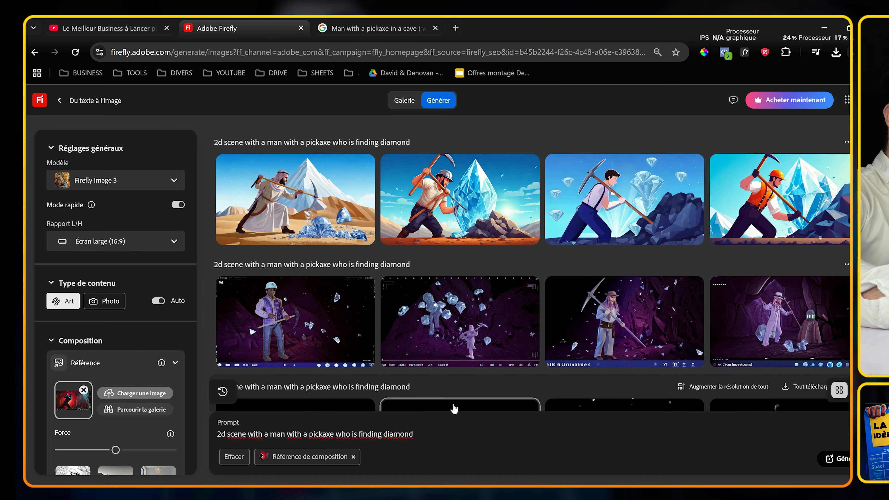
Generate images from the prompt "Mineur qui creuse une grotte avec un diamant caché" with the red miner capture as style reference
{"action": "left_click", "coordinate": [413, 433]}
{"action": "mouse_move", "coordinate": [350, 455]}
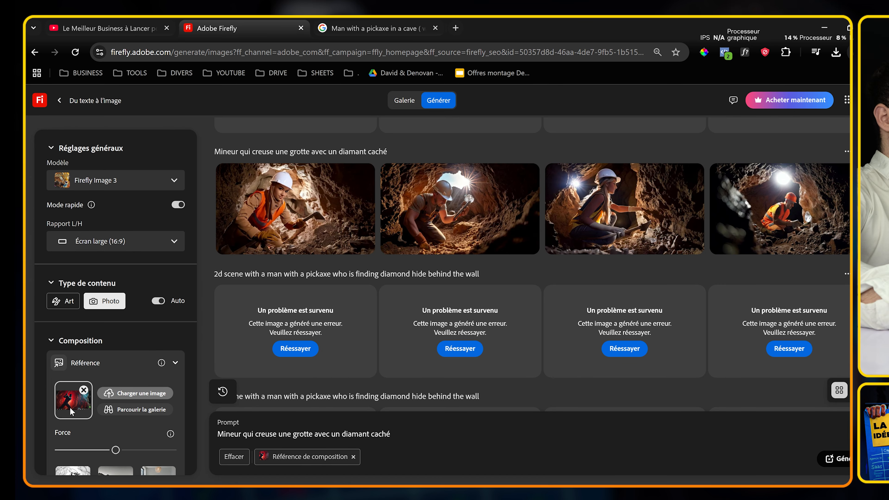
{"action": "scroll", "coordinate": [69, 407], "scroll_direction": "down", "scroll_amount": 10}
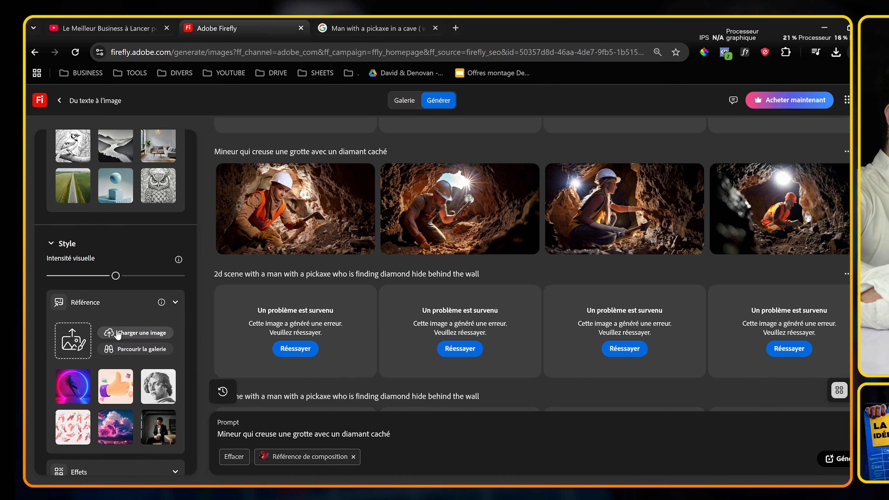
{"action": "left_click", "coordinate": [118, 333]}
{"action": "double_click", "coordinate": [183, 120]}
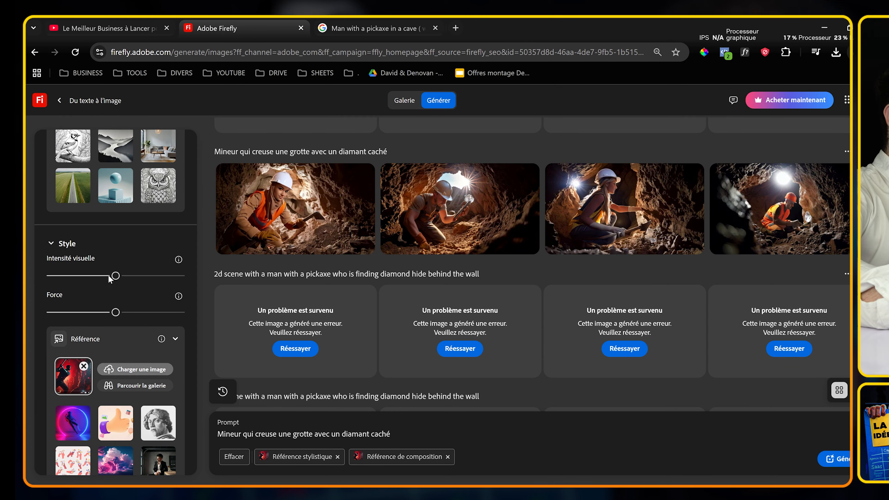
{"action": "scroll", "coordinate": [69, 431], "scroll_direction": "up", "scroll_amount": 1}
{"action": "scroll", "coordinate": [92, 324], "scroll_direction": "up", "scroll_amount": 3}
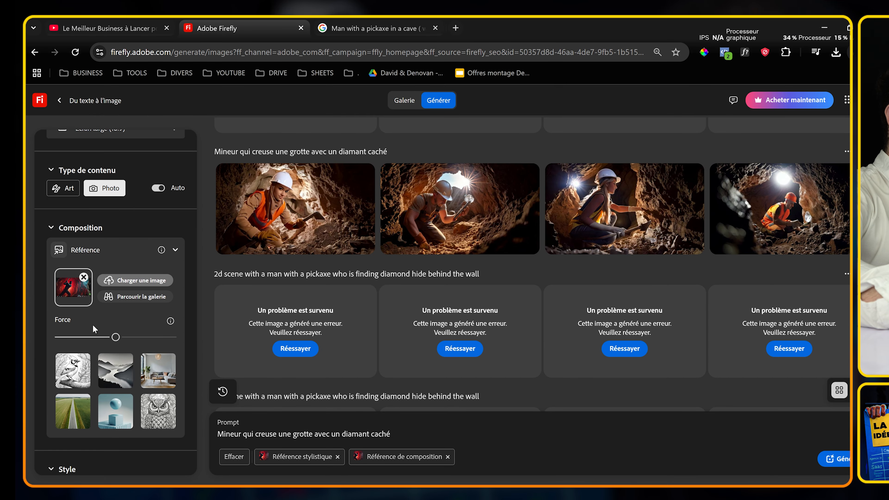
{"action": "scroll", "coordinate": [102, 260], "scroll_direction": "down", "scroll_amount": 1}
{"action": "left_click", "coordinate": [829, 458]}
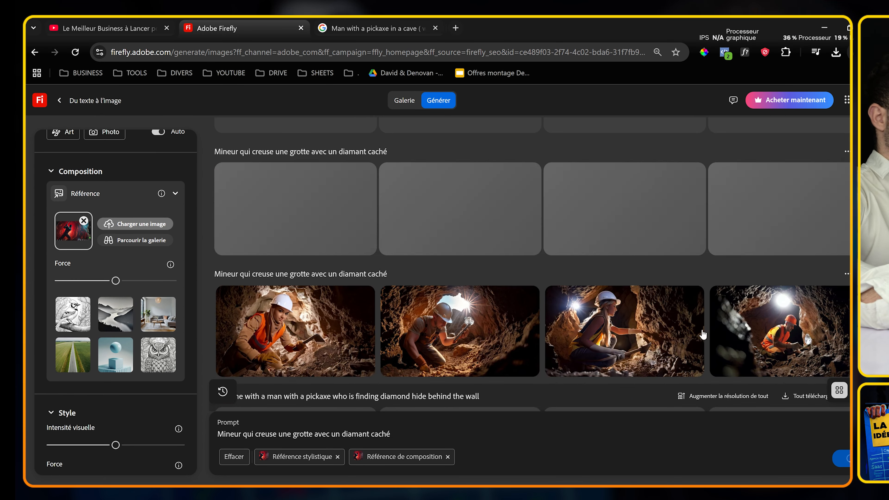
Enlarge the "à droite de l'image" result showing a helmeted miner and a diamond, and generate similar results from it
{"action": "scroll", "coordinate": [702, 329], "scroll_direction": "up", "scroll_amount": 2}
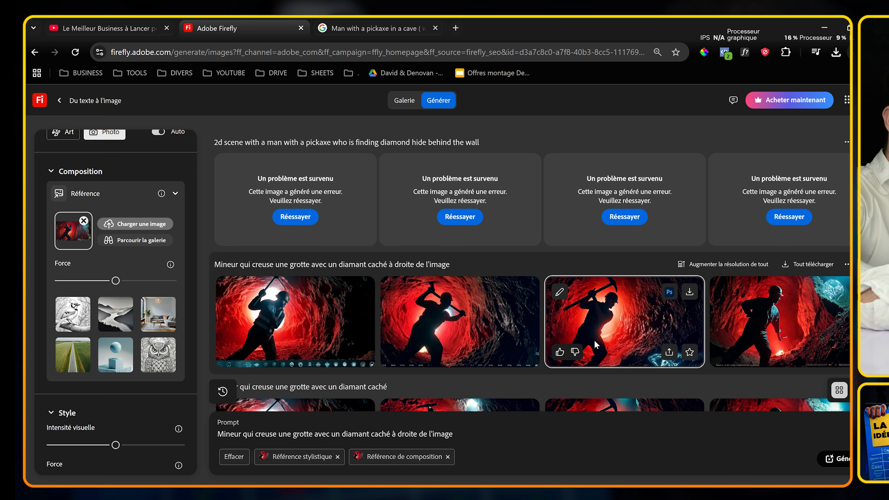
{"action": "left_click", "coordinate": [593, 340]}
{"action": "left_click", "coordinate": [646, 286]}
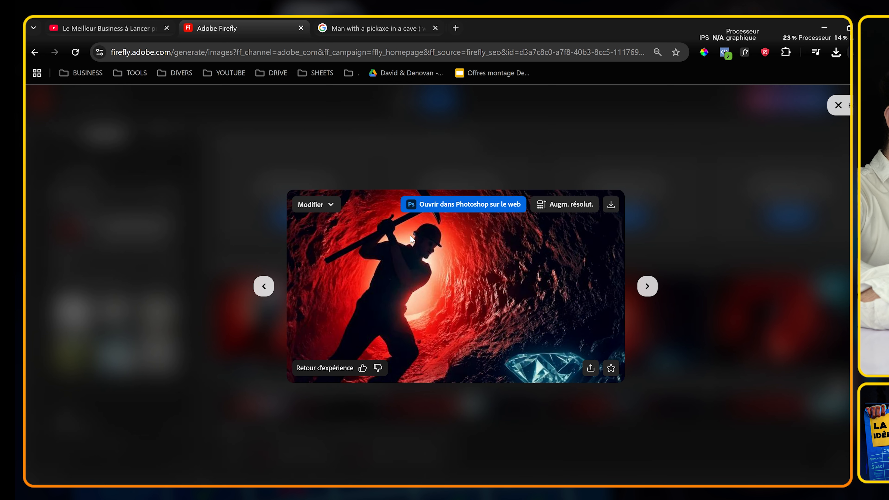
{"action": "left_click", "coordinate": [332, 205]}
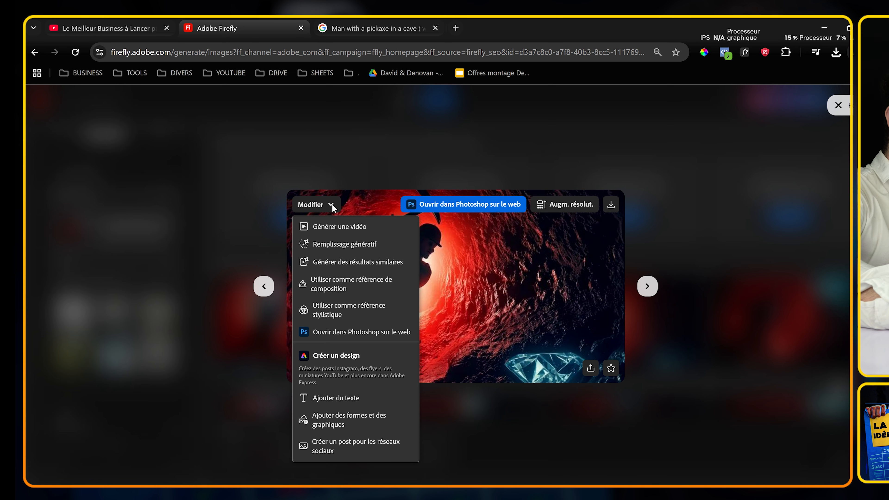
{"action": "left_click", "coordinate": [357, 263]}
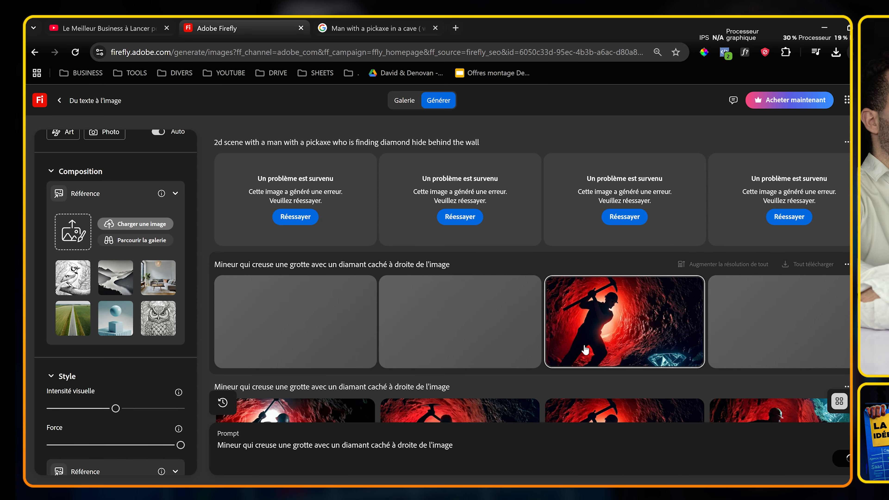
Download the miner image with the diamond in its lower right corner, and preview the file from the FX 21 folder
{"action": "scroll", "coordinate": [625, 346], "scroll_direction": "down", "scroll_amount": 2}
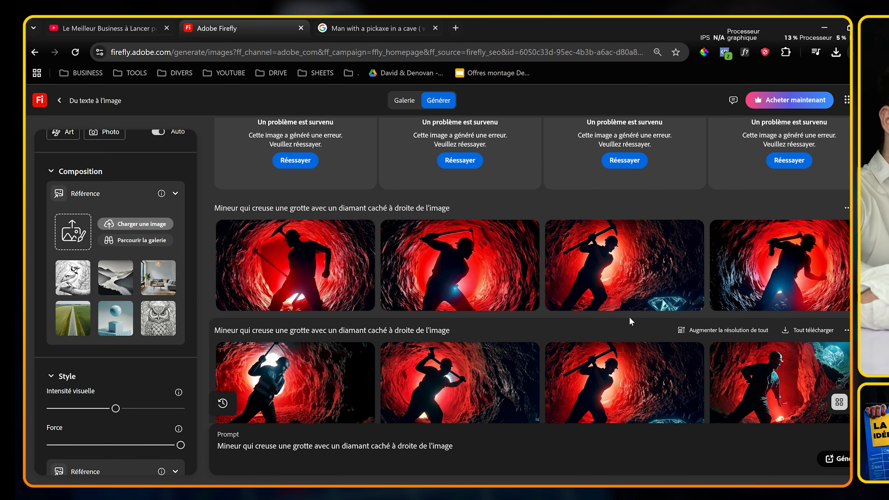
{"action": "scroll", "coordinate": [657, 217], "scroll_direction": "down", "scroll_amount": 2}
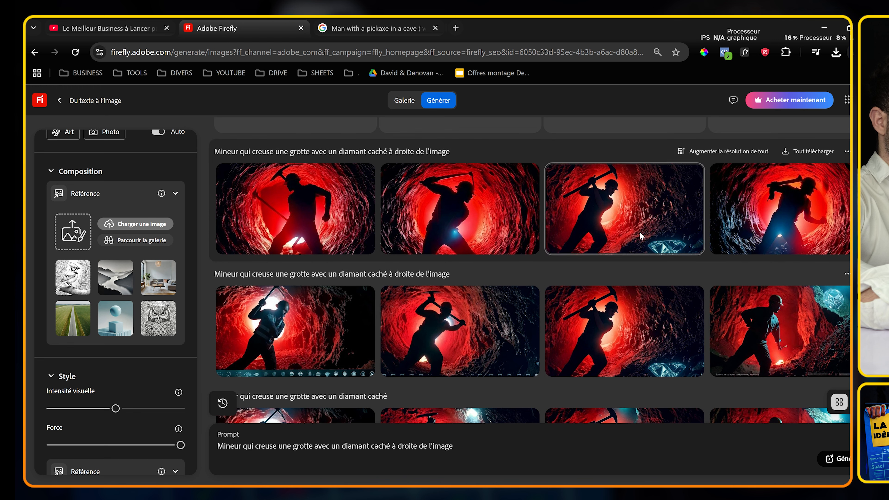
{"action": "left_click", "coordinate": [690, 179]}
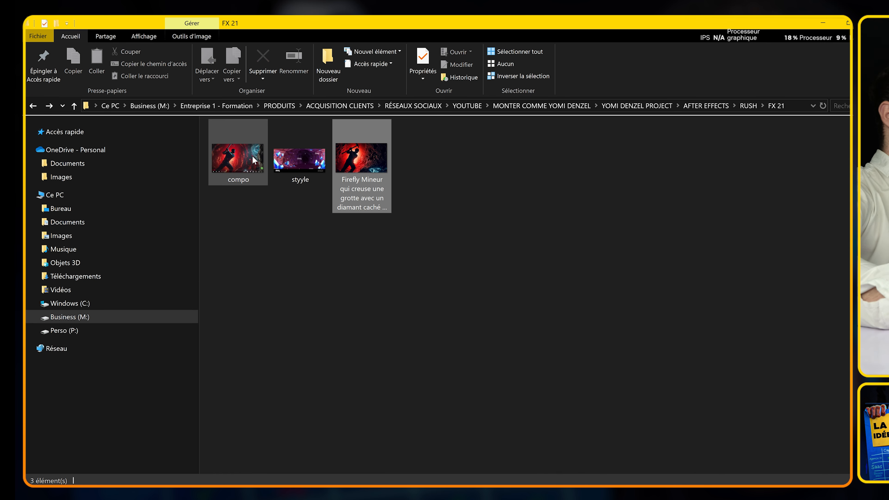
{"action": "double_click", "coordinate": [363, 164]}
{"action": "left_click", "coordinate": [722, 97]}
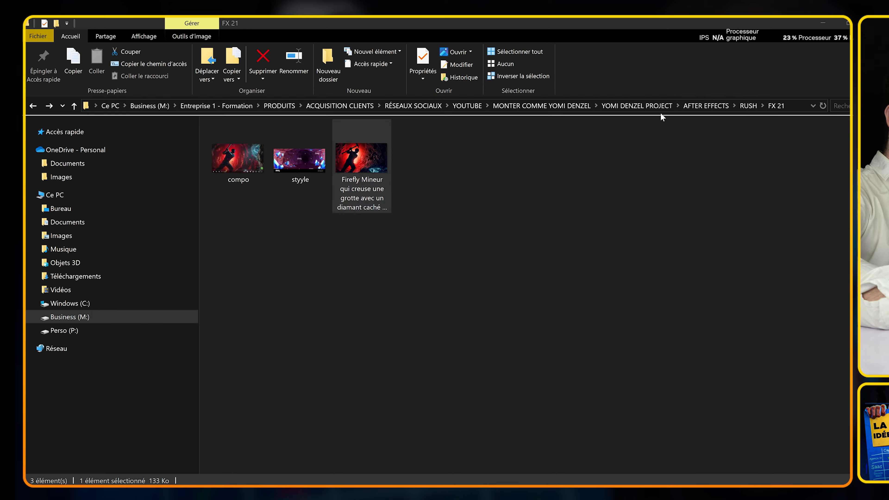
Open Pixelcut's upscaler in a new browser tab and load the Firefly miner image from the FX 21 folder
{"action": "key", "text": "Return"}
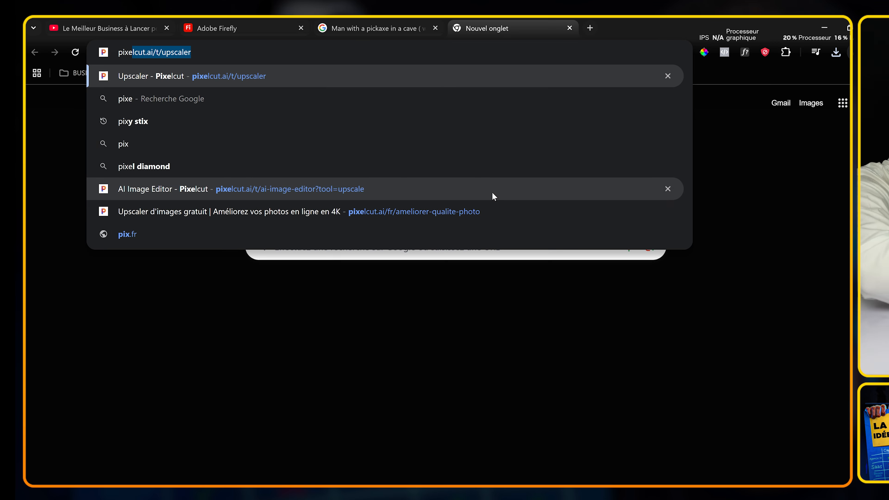
{"action": "key", "text": "Return"}
{"action": "key", "text": "alt+Tab"}
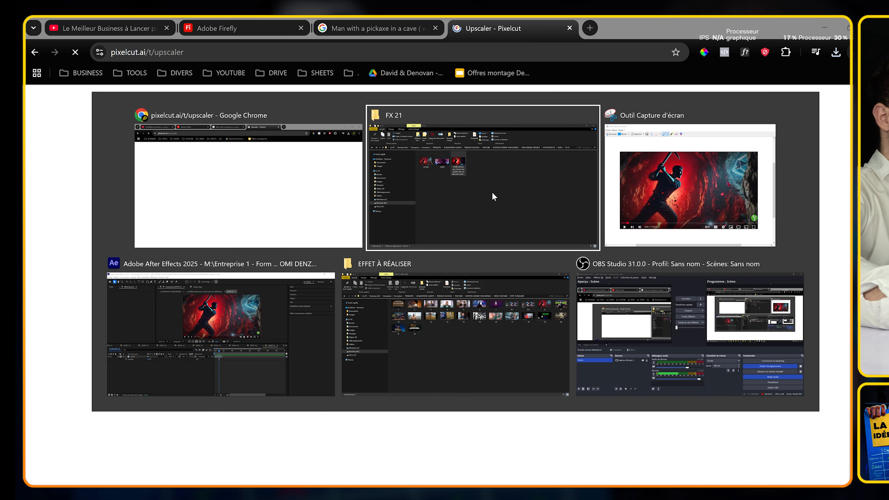
{"action": "left_click_drag", "start_coordinate": [358, 161], "coordinate": [419, 398]}
{"action": "key", "text": "alt+Tab"}
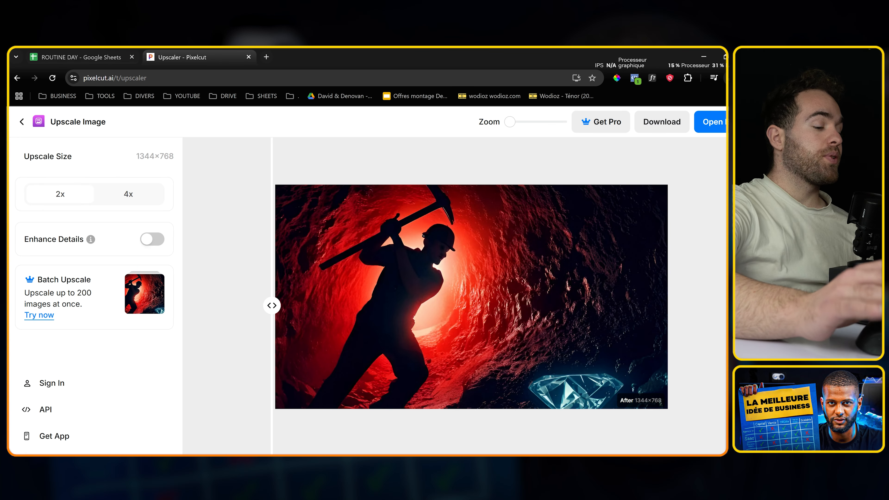
Capture the upscaled miner image with the screenshot tool and save it as v1 in the FX 21 folder
{"action": "left_click", "coordinate": [353, 454]}
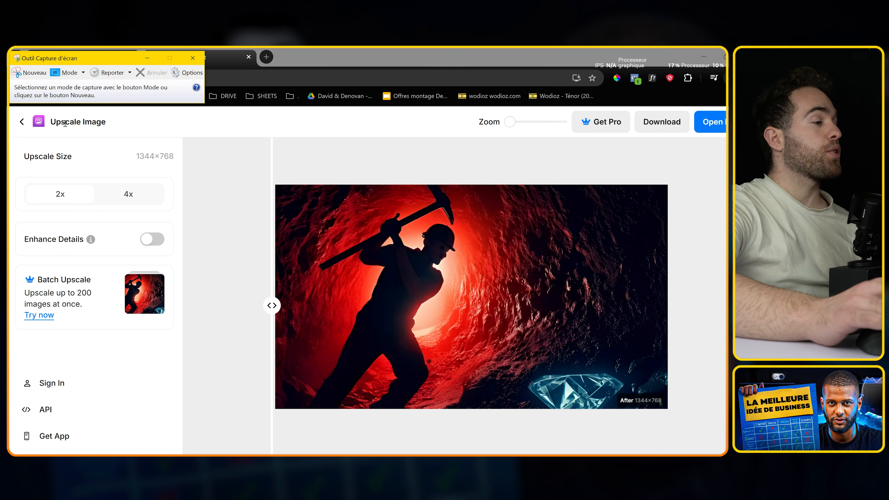
{"action": "left_click", "coordinate": [21, 72]}
{"action": "left_click_drag", "start_coordinate": [276, 185], "coordinate": [668, 410]}
{"action": "left_click", "coordinate": [240, 106]}
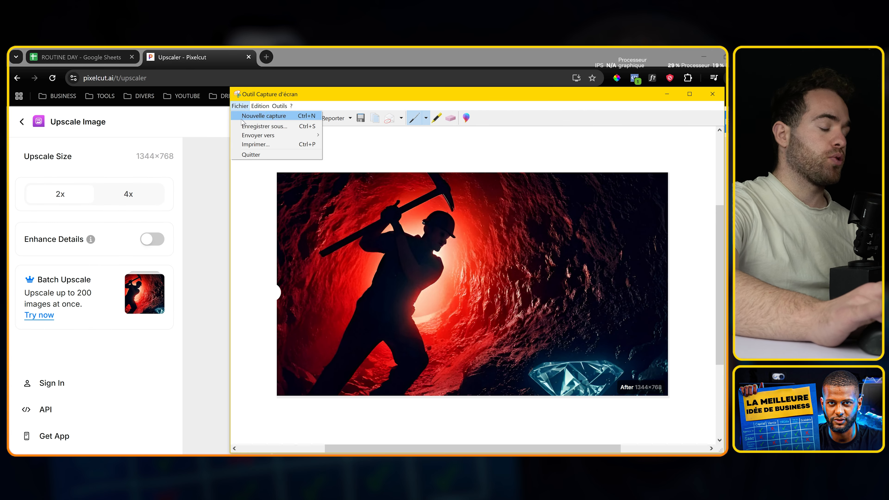
{"action": "left_click", "coordinate": [246, 126]}
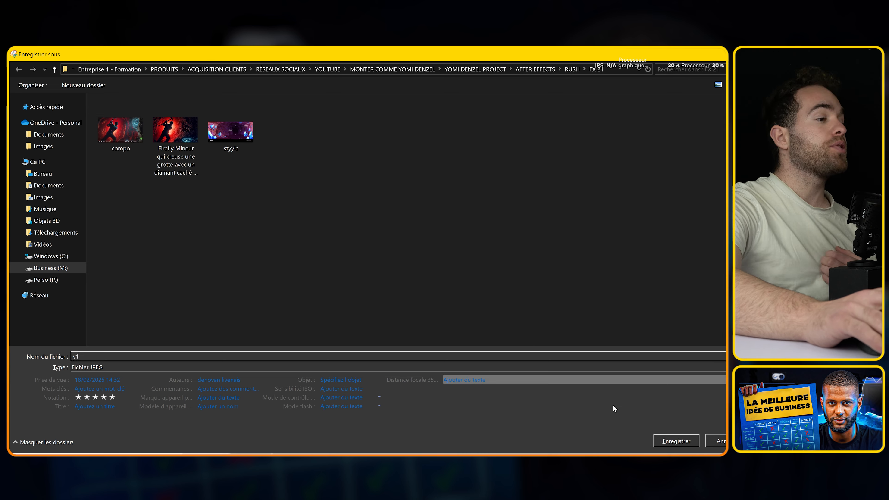
{"action": "left_click", "coordinate": [662, 440]}
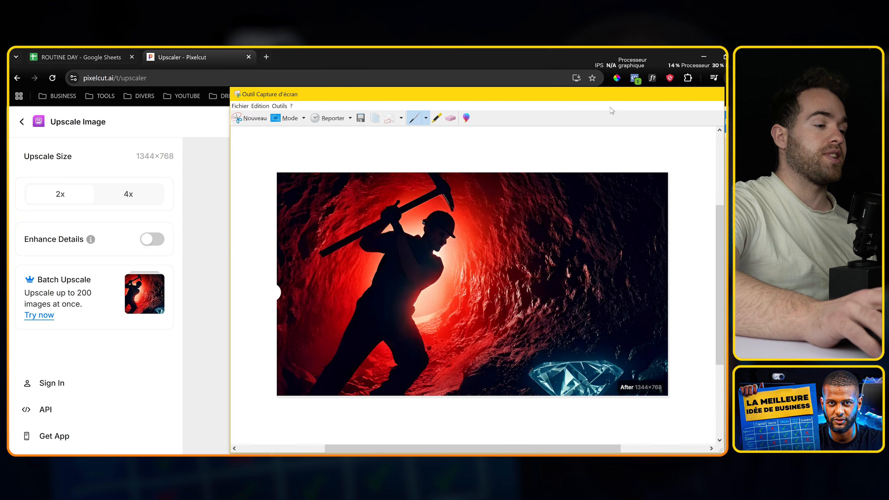
{"action": "left_click", "coordinate": [712, 94]}
Reset the Pixelcut upscaler and load the v1 capture for a second upscale
{"action": "left_click", "coordinate": [22, 122]}
{"action": "key", "text": "alt+Tab"}
{"action": "left_click", "coordinate": [459, 243]}
{"action": "left_click_drag", "start_coordinate": [355, 154], "coordinate": [385, 390]}
{"action": "key", "text": "alt+Tab"}
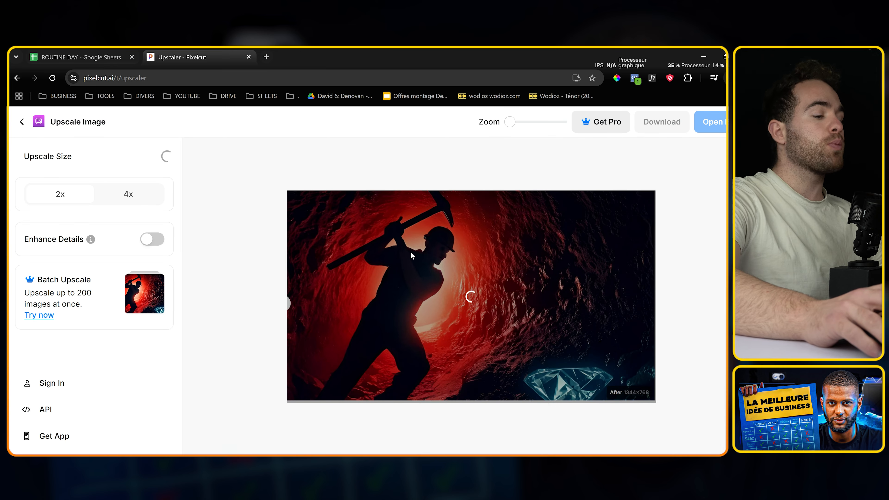
Capture the second upscaled image as SCENE FINALE.JPG and inspect its detail in the photo viewer
{"action": "key", "text": "super+shift+s"}
{"action": "left_click_drag", "start_coordinate": [277, 186], "coordinate": [664, 407]}
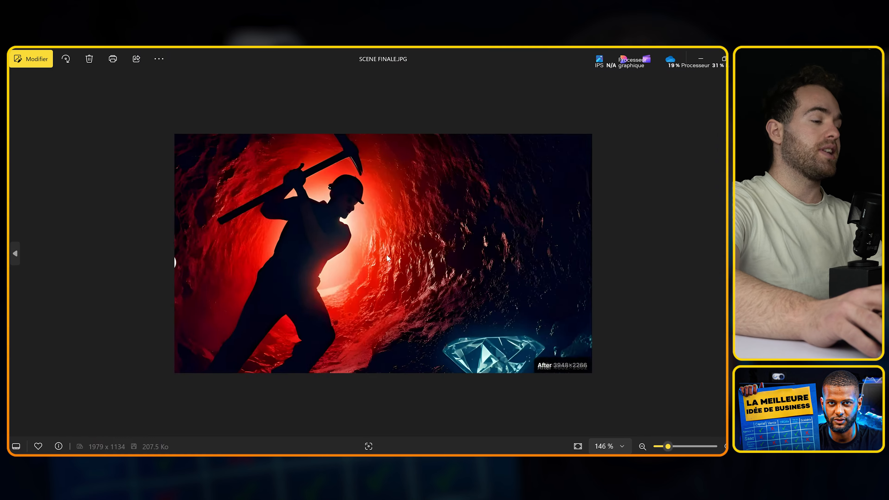
{"action": "scroll", "coordinate": [423, 241], "scroll_direction": "up", "scroll_amount": 5}
{"action": "scroll", "coordinate": [422, 241], "scroll_direction": "down", "scroll_amount": 5}
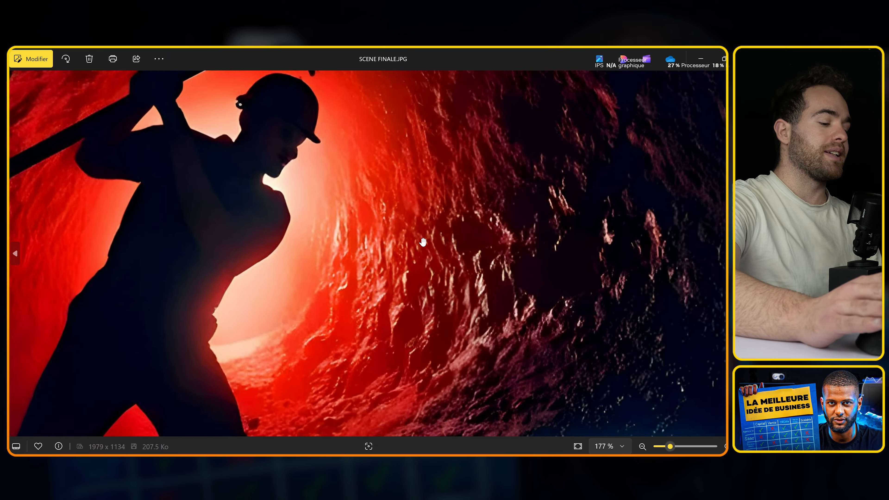
{"action": "key", "text": "alt+F4"}
Bring SCENE FINALE.JPG from the FX 21 folder into the EFFET 21 composition in After Effects
{"action": "key", "text": "alt+Tab"}
{"action": "key", "text": "alt+Tab"}
{"action": "key", "text": "alt+Tab"}
{"action": "left_click_drag", "start_coordinate": [248, 154], "coordinate": [280, 385]}
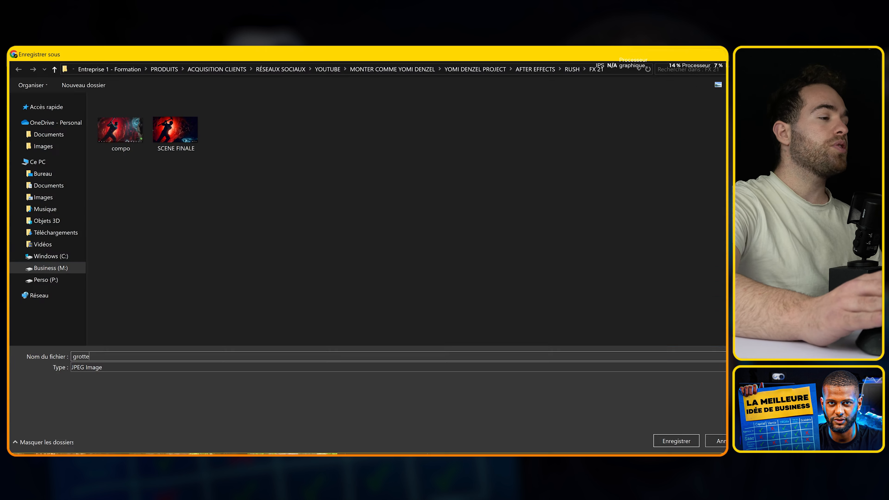
Save the cave image as grotte, and use remove.bg to erase all but its right rock wall and download the cutout
{"action": "key", "text": "Return"}
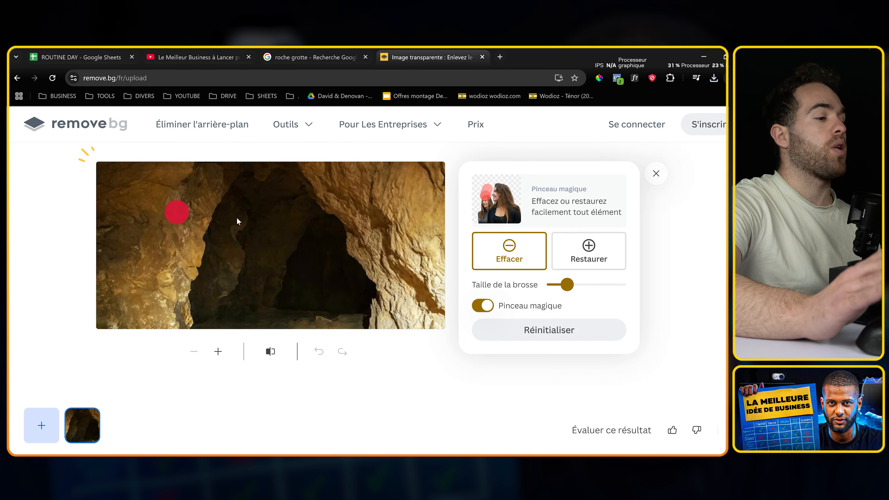
{"action": "left_click_drag", "start_coordinate": [174, 208], "coordinate": [313, 317]}
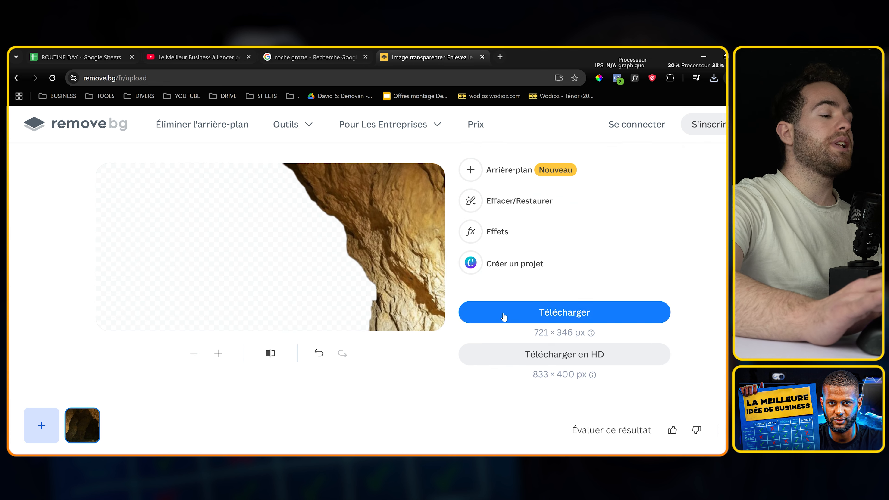
{"action": "left_click", "coordinate": [504, 317]}
Move the grotte-removebg-preview file from the Téléchargements folder to the FX 21 folder
{"action": "key", "text": "alt+Tab"}
{"action": "left_click", "coordinate": [71, 273]}
{"action": "left_click", "coordinate": [183, 179]}
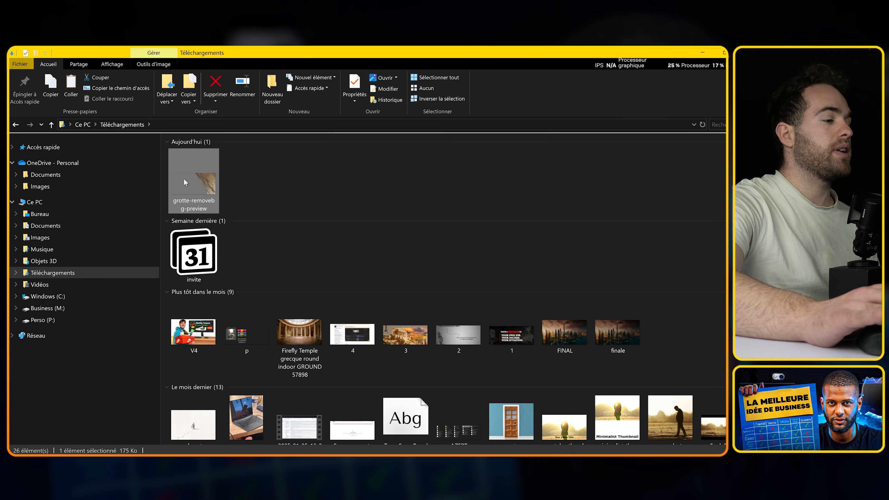
{"action": "key", "text": "ctrl+x"}
{"action": "key", "text": "alt+Left"}
{"action": "key", "text": "ctrl+v"}
Add grotte-removebg-preview.png to the EFFET 21 composition, fit it to the frame and make it a 3D layer
{"action": "left_click_drag", "start_coordinate": [360, 170], "coordinate": [418, 317]}
{"action": "key", "text": "alt+Tab"}
{"action": "key", "text": "ctrl+alt+f"}
{"action": "key", "text": "ctrl+z"}
{"action": "key", "text": "ctrl+alt+f"}
{"action": "left_click", "coordinate": [192, 325]}
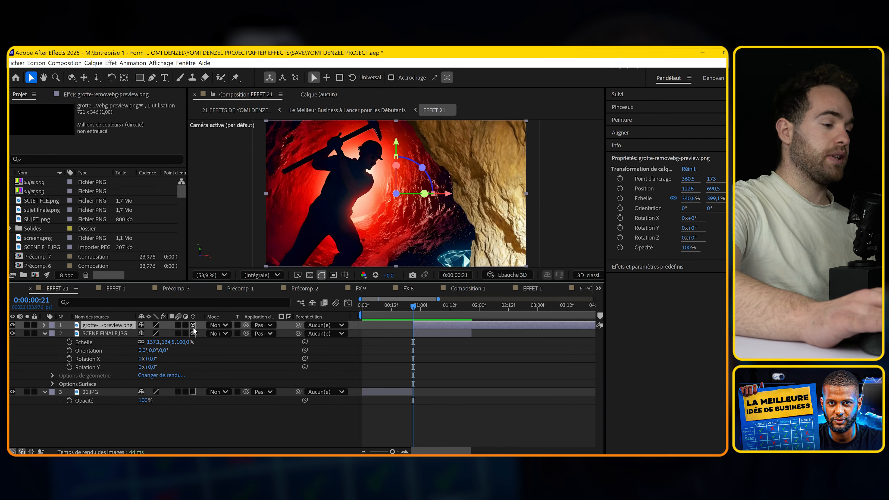
Add a new camera to the EFFET 21 composition with its current settings
{"action": "left_click", "coordinate": [229, 412]}
{"action": "key", "text": "ctrl+alt+shift+c"}
{"action": "key", "text": "Return"}
Apply the Lumetri color effect to the grotte rock wall layer
{"action": "left_click", "coordinate": [106, 333]}
{"action": "key", "text": "ctrl+space"}
{"action": "type", "text": "lumetri"}
{"action": "key", "text": "Return"}
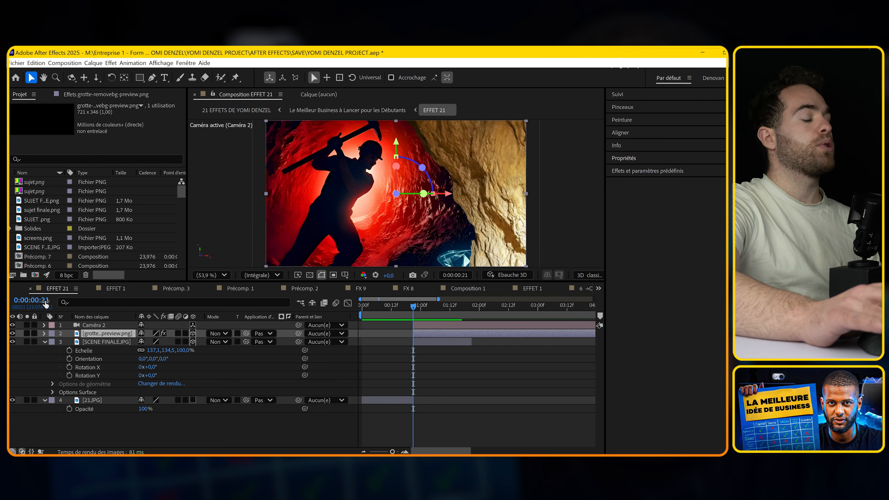
Darken and redden the rock wall layer in Lumetri: temperature 300, exposure -2,3, contrast 72, shadows -95, whites 47, blacks -123
{"action": "left_click_drag", "start_coordinate": [108, 197], "coordinate": [104, 215]}
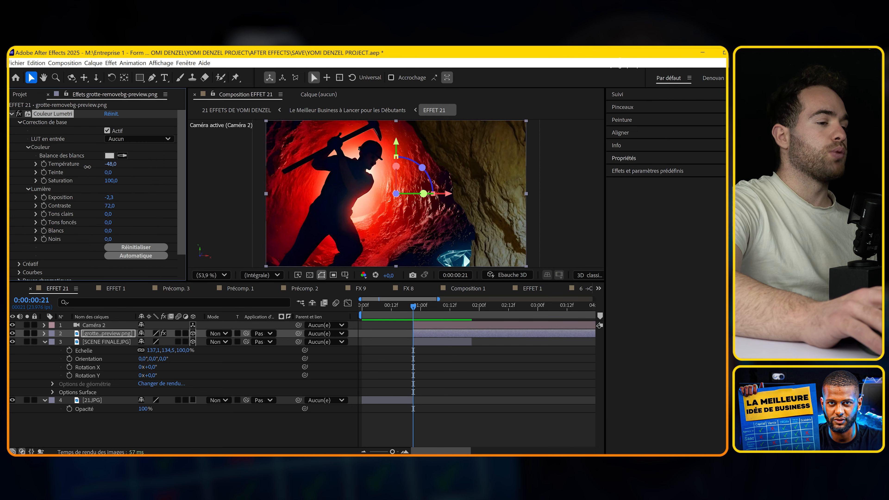
{"action": "scroll", "coordinate": [43, 252], "scroll_direction": "down", "scroll_amount": 1}
{"action": "left_click_drag", "start_coordinate": [108, 201], "coordinate": [77, 202]}
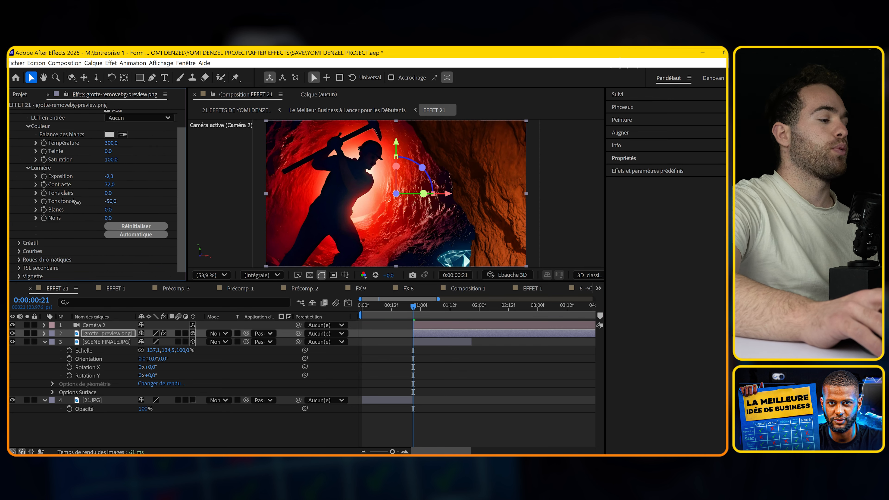
{"action": "left_click_drag", "start_coordinate": [62, 201], "coordinate": [59, 201]}
{"action": "left_click_drag", "start_coordinate": [108, 209], "coordinate": [132, 209]}
{"action": "left_click_drag", "start_coordinate": [107, 217], "coordinate": [43, 218]}
Slightly enlarge the rock wall and scene layers, and animate the camera's horizontal position from 1511,2 at 0:00:00:21 to 1145,5 at 0:00:01:16
{"action": "left_click", "coordinate": [107, 342]}
{"action": "key", "text": "p"}
{"action": "left_click", "coordinate": [107, 333]}
{"action": "key", "text": "p"}
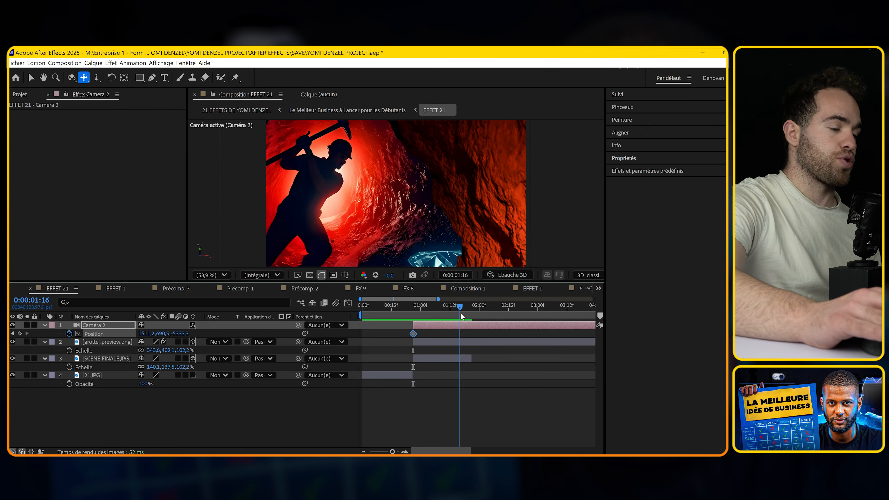
{"action": "left_click_drag", "start_coordinate": [413, 209], "coordinate": [463, 208]}
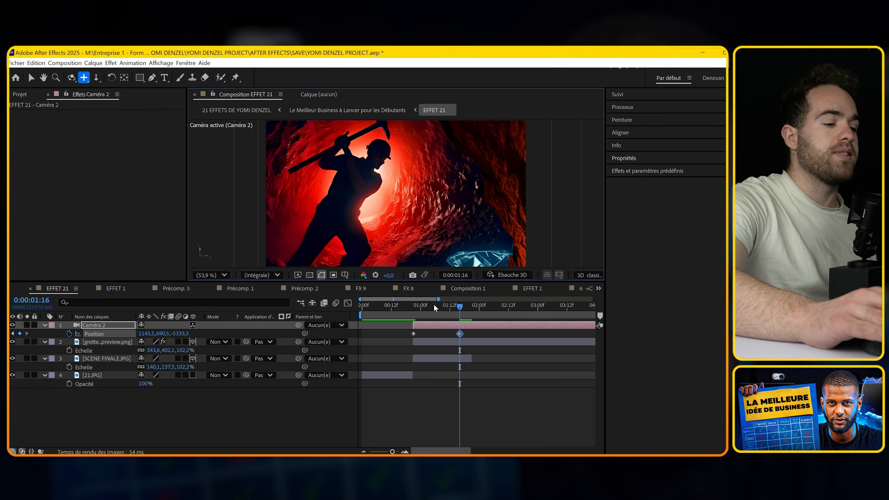
{"action": "key", "text": "space"}
{"action": "key", "text": "space"}
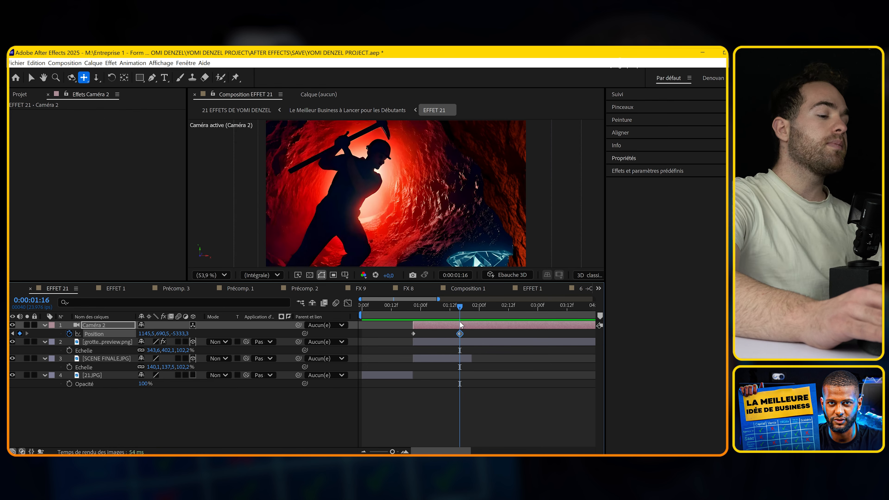
Extend the SCENE FINALE layer and move the camera's second position keyframe to about 4 seconds
{"action": "left_click_drag", "start_coordinate": [471, 358], "coordinate": [595, 358]}
{"action": "scroll", "coordinate": [591, 358], "scroll_direction": "down", "scroll_amount": 3}
{"action": "left_click", "coordinate": [470, 308]}
{"action": "left_click", "coordinate": [416, 333]}
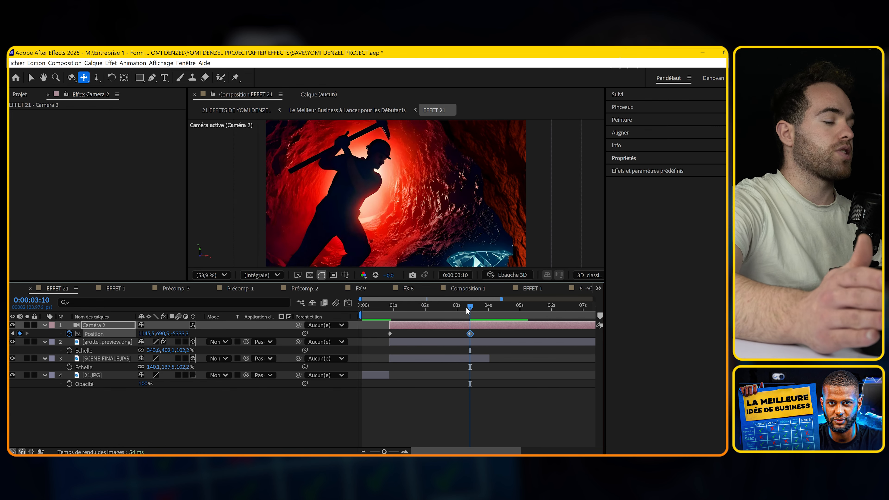
{"action": "left_click_drag", "start_coordinate": [471, 308], "coordinate": [477, 302]}
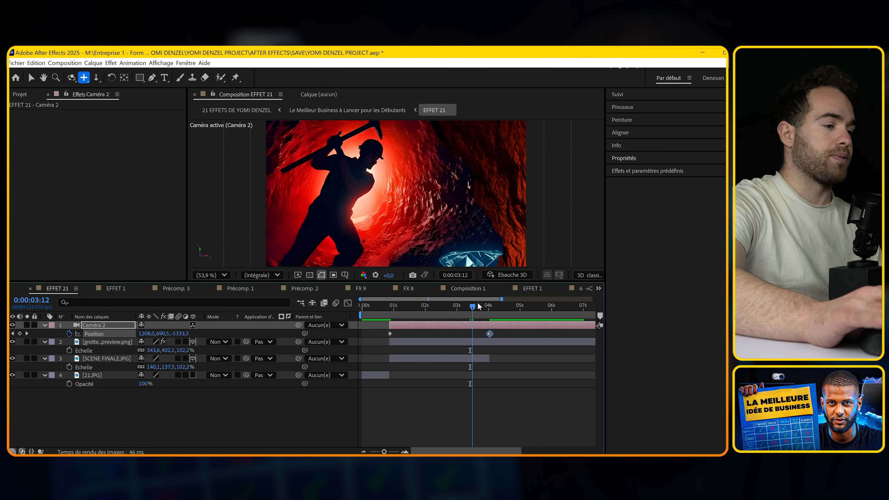
{"action": "left_click_drag", "start_coordinate": [476, 302], "coordinate": [478, 306]}
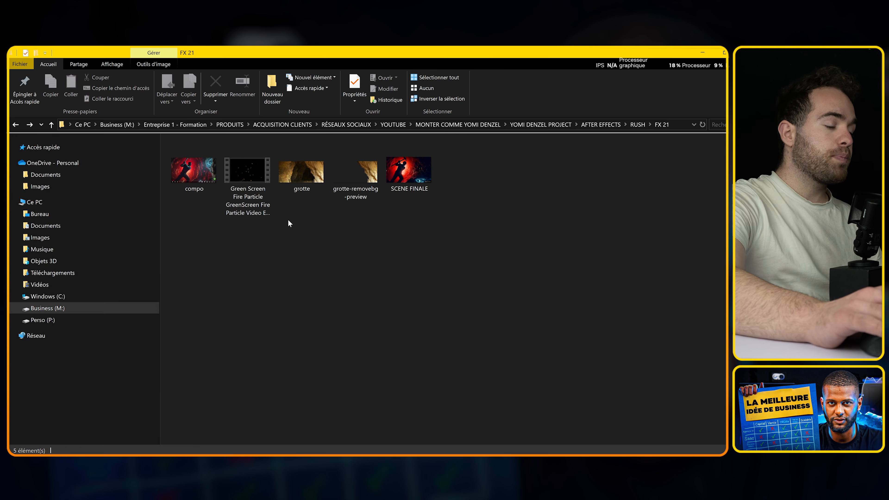
Add the Green Screen Fire Particle video from the FX 21 folder to EFFET 21, set its blending mode to Ecran and preview it
{"action": "left_click_drag", "start_coordinate": [249, 182], "coordinate": [395, 320]}
{"action": "key", "text": "alt+Tab"}
{"action": "left_click", "coordinate": [225, 325]}
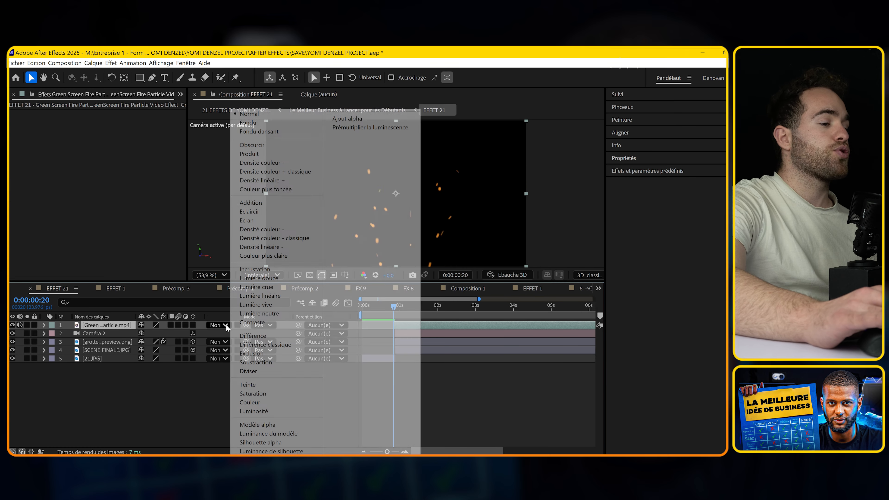
{"action": "left_click", "coordinate": [246, 220]}
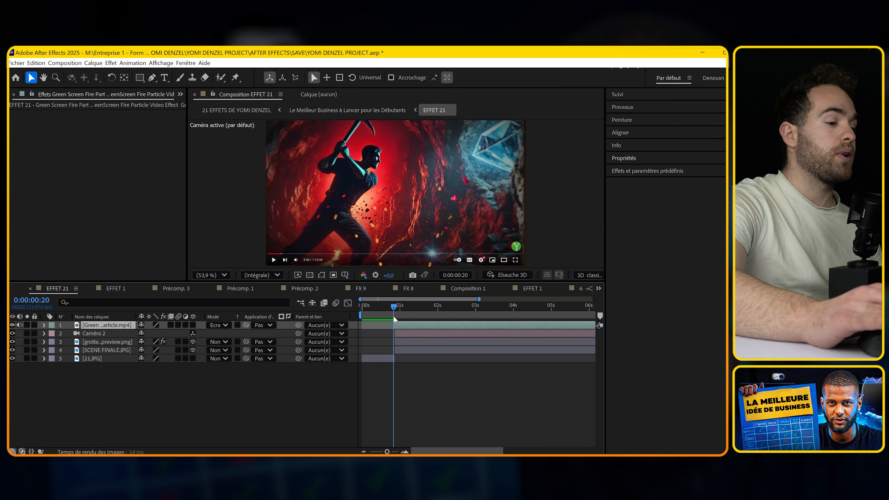
{"action": "key", "text": "space"}
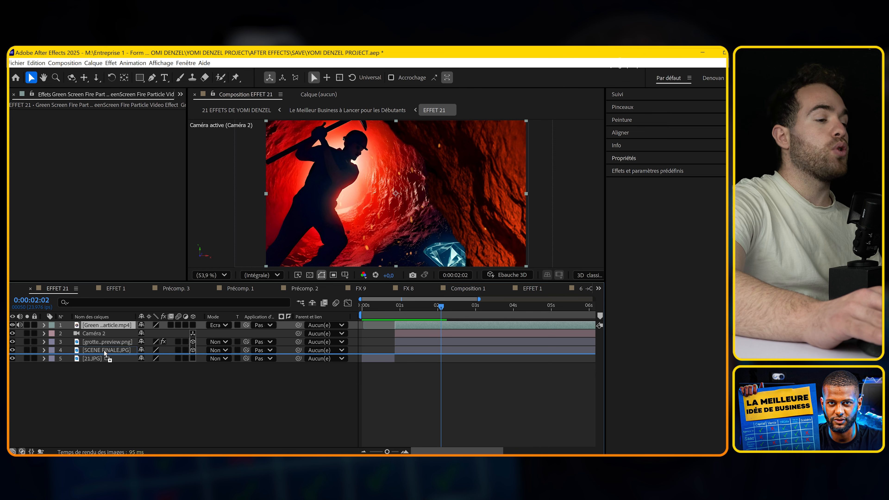
Place the fire particle layer directly below the rock wall layer and scale it to about 147,9 % over the miner's side
{"action": "left_click_drag", "start_coordinate": [105, 354], "coordinate": [105, 354]}
{"action": "left_click_drag", "start_coordinate": [441, 306], "coordinate": [392, 308]}
{"action": "key", "text": "space"}
{"action": "left_click_drag", "start_coordinate": [150, 351], "coordinate": [151, 351]}
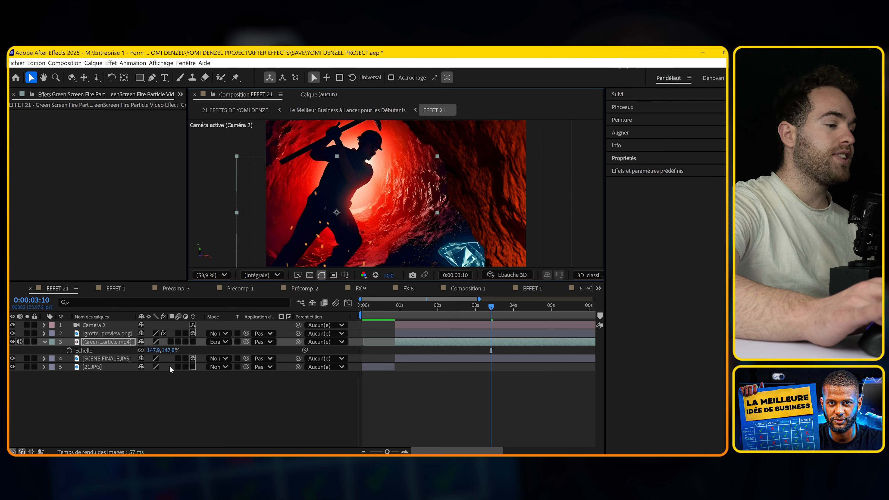
Duplicate the fire particle layer, shift the copy toward the diamond side of the scene and preview it
{"action": "key", "text": "ctrl+d"}
{"action": "left_click_drag", "start_coordinate": [322, 230], "coordinate": [369, 231]}
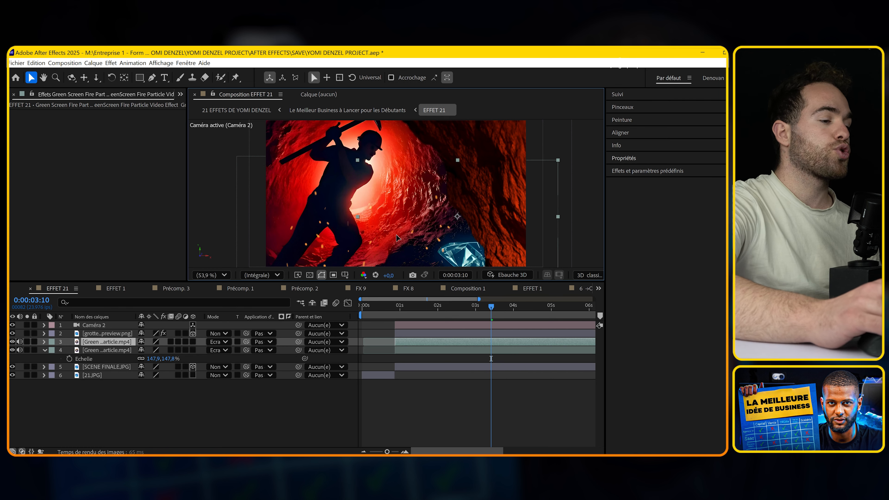
{"action": "key", "text": "space"}
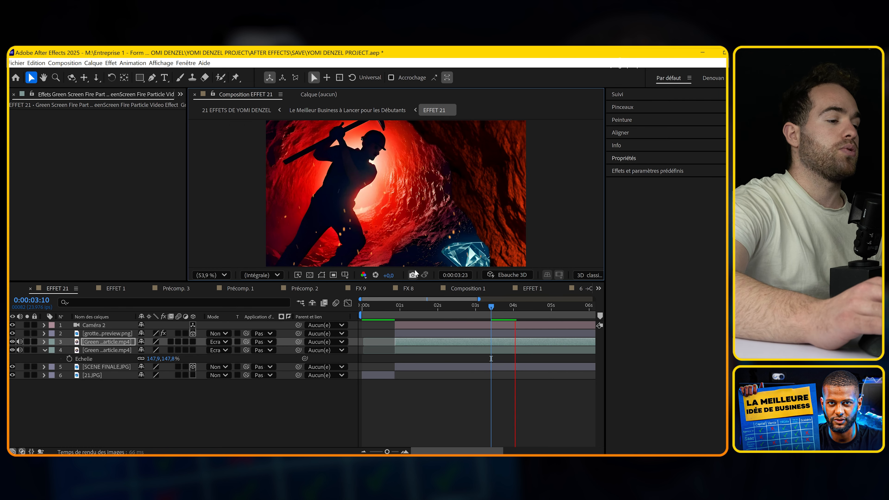
Add the Particles (VERSION WMV) video to EFFET 21 and make it start at 0:00:00:21
{"action": "key", "text": "alt+Tab"}
{"action": "left_click_drag", "start_coordinate": [515, 257], "coordinate": [367, 337]}
{"action": "key", "text": "alt+Tab"}
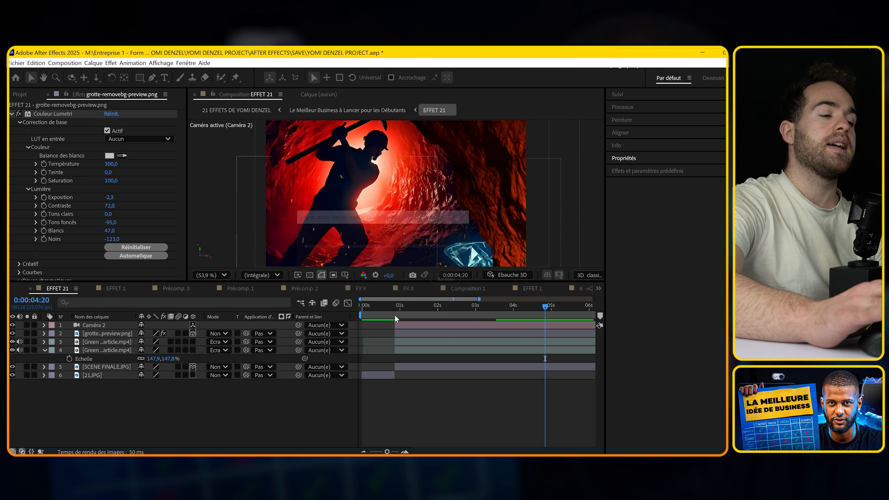
{"action": "left_click", "coordinate": [395, 307]}
{"action": "key", "text": "ctrl+shift+d"}
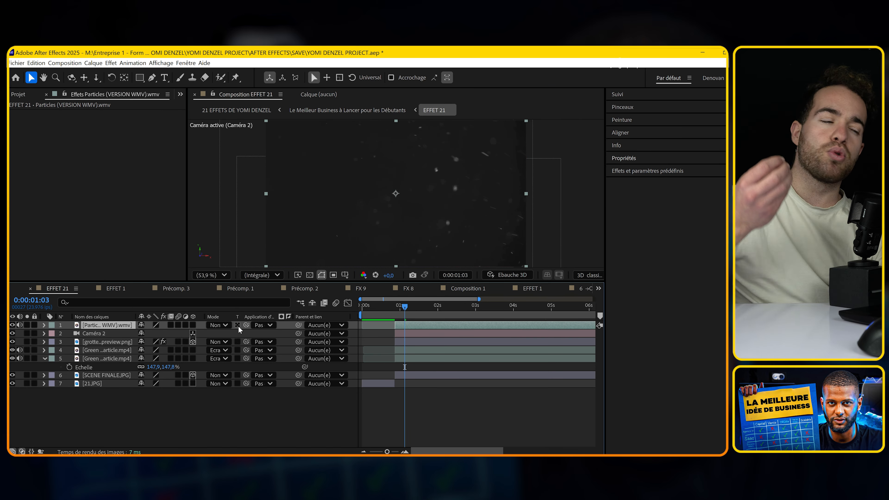
Set the Particles layer's blending mode to Ecran and place it directly below the rock wall layer
{"action": "left_click", "coordinate": [223, 325]}
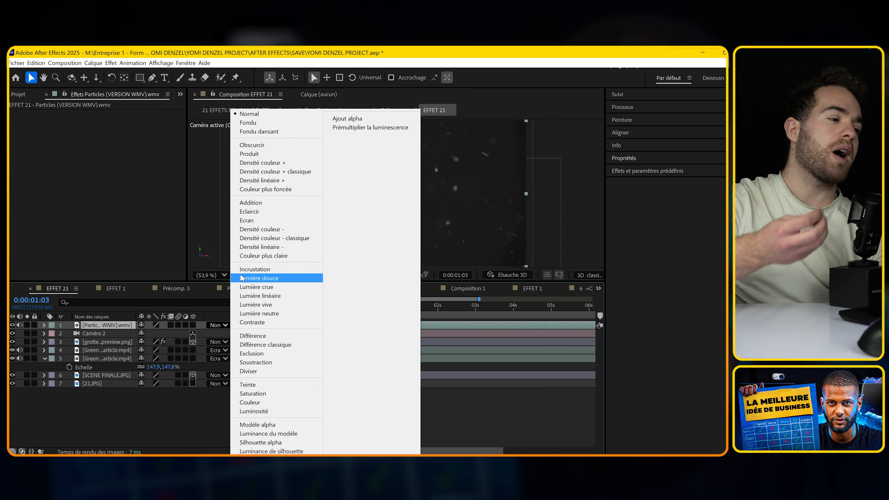
{"action": "left_click", "coordinate": [249, 223]}
{"action": "left_click_drag", "start_coordinate": [106, 326], "coordinate": [107, 346]}
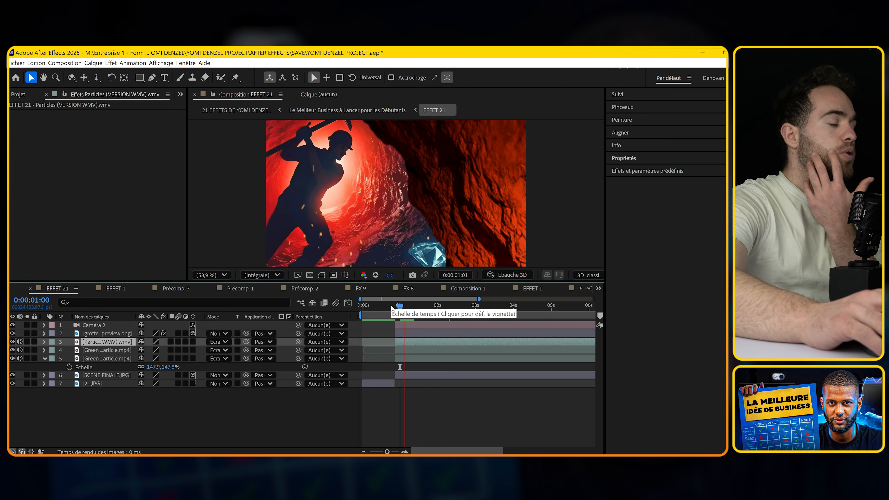
Apply the Lumetri color effect to the Particles layer and open its basic correction settings
{"action": "key", "text": "ctrl+space"}
{"action": "type", "text": "couleu"}
{"action": "key", "text": "Down"}
{"action": "key", "text": "Return"}
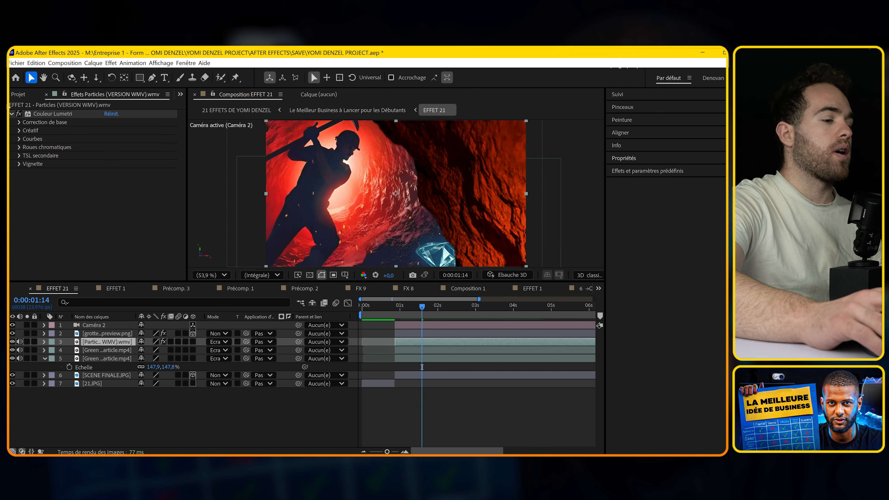
{"action": "left_click", "coordinate": [19, 122]}
Create an adjustment layer at the top of EFFET 21 and apply the Bruit effect to it
{"action": "key", "text": "ctrl+alt+y"}
{"action": "key", "text": "ctrl+space"}
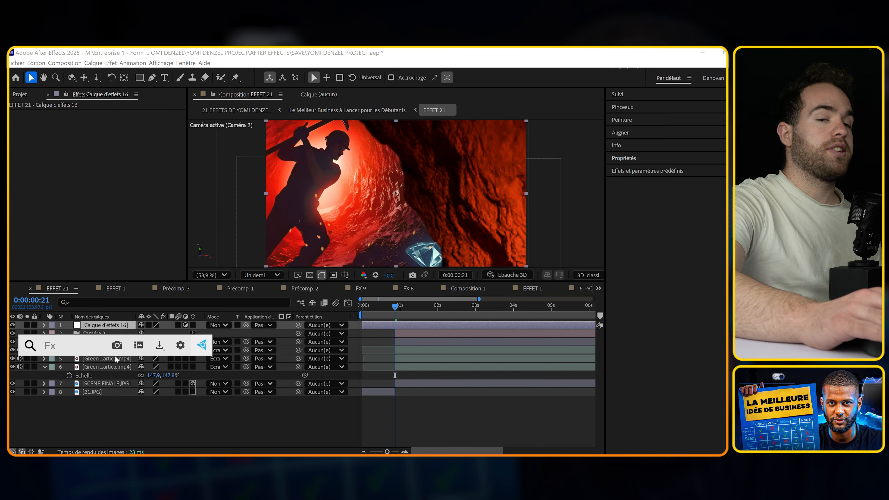
{"action": "type", "text": "brui"}
{"action": "key", "text": "Down"}
{"action": "key", "text": "Return"}
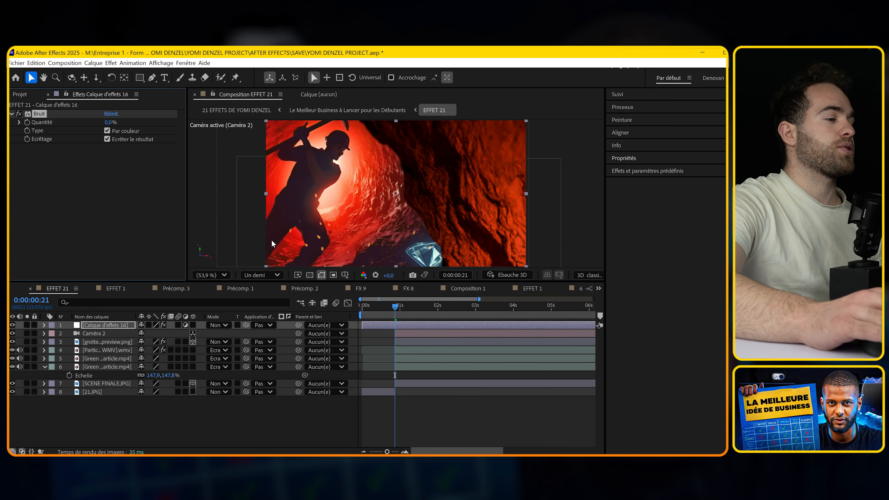
Set the noise quantity to 20 % with per-colour noise turned off, and fit the composition to the viewer
{"action": "scroll", "coordinate": [416, 166], "scroll_direction": "up", "scroll_amount": 2}
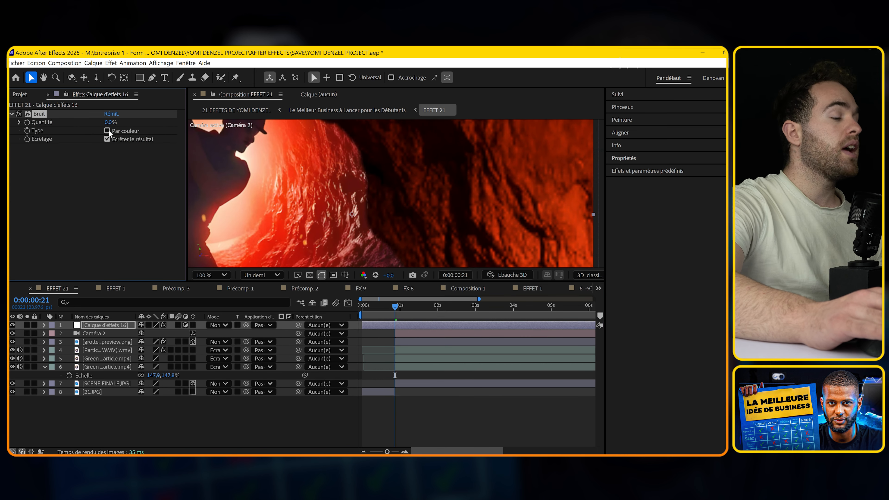
{"action": "left_click", "coordinate": [210, 275]}
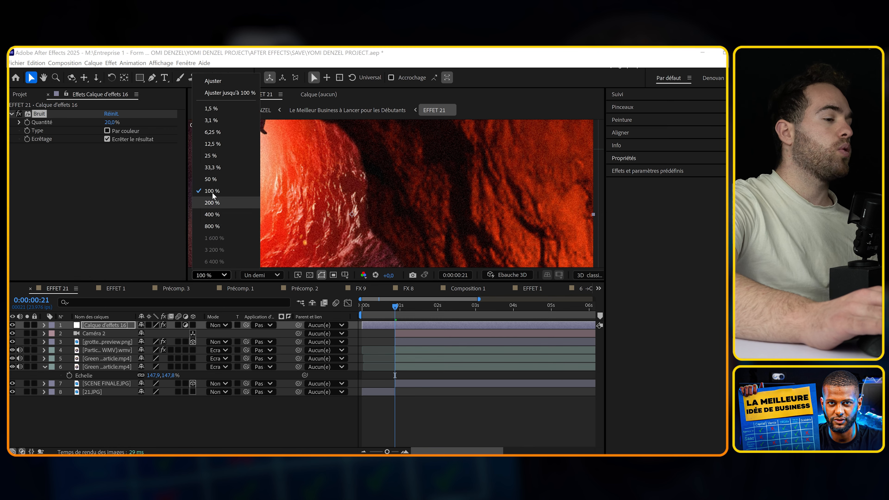
{"action": "left_click", "coordinate": [213, 80]}
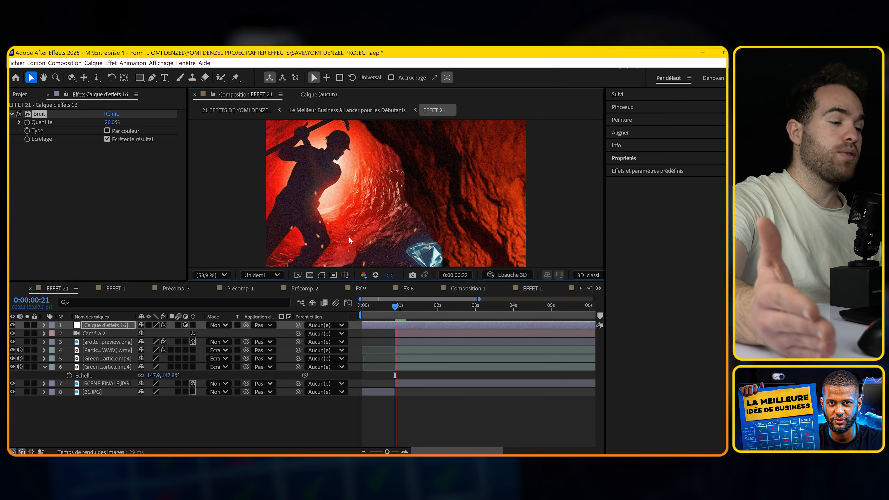